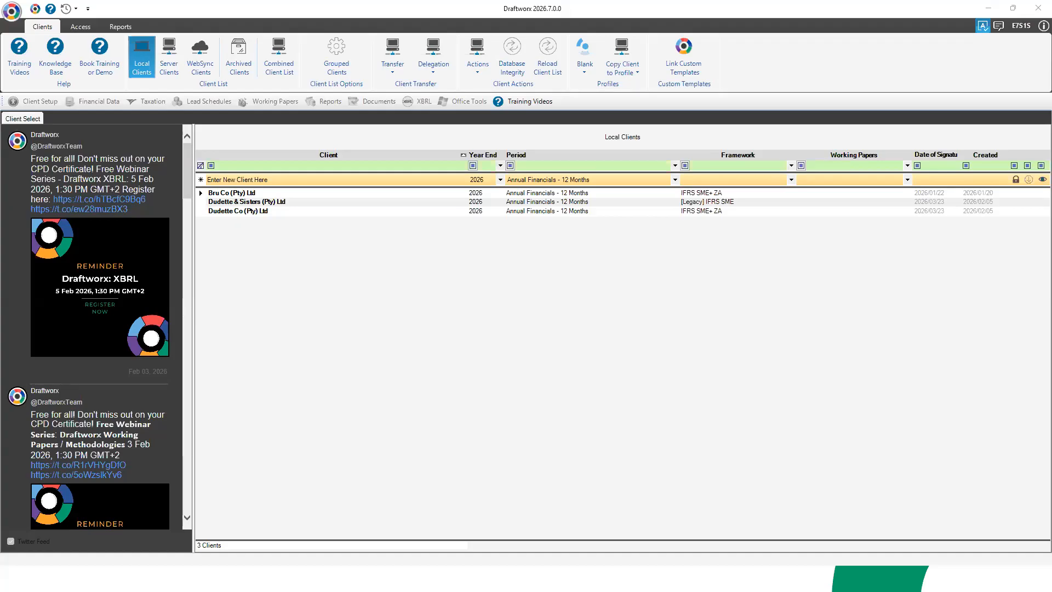
Open the 2026 file of the Bru Co (Pty) Ltd client from the local clients list
{"action": "key", "text": "alt+Tab"}
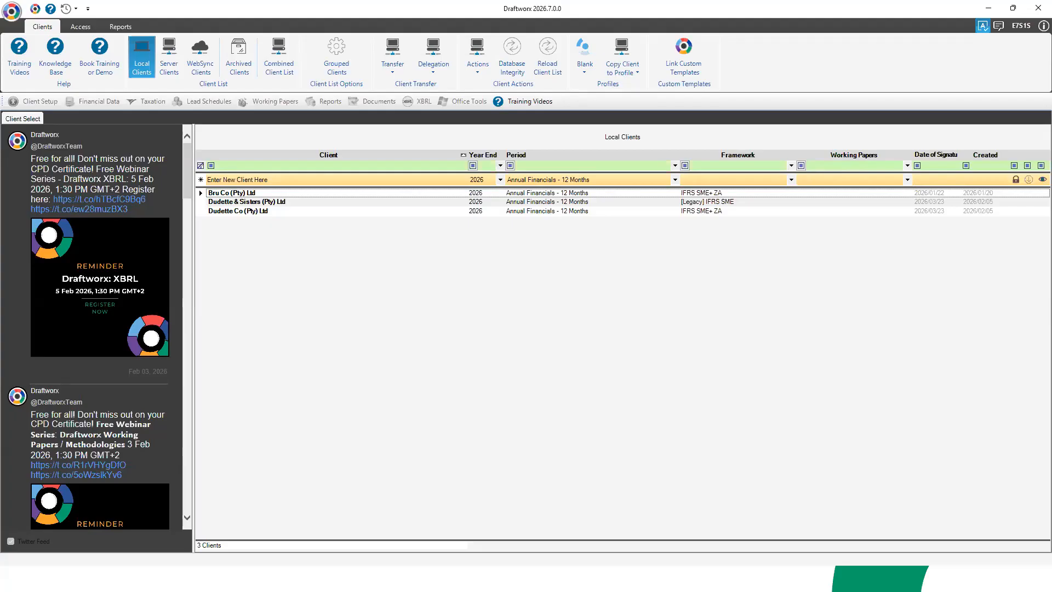
{"action": "left_click", "coordinate": [260, 193]}
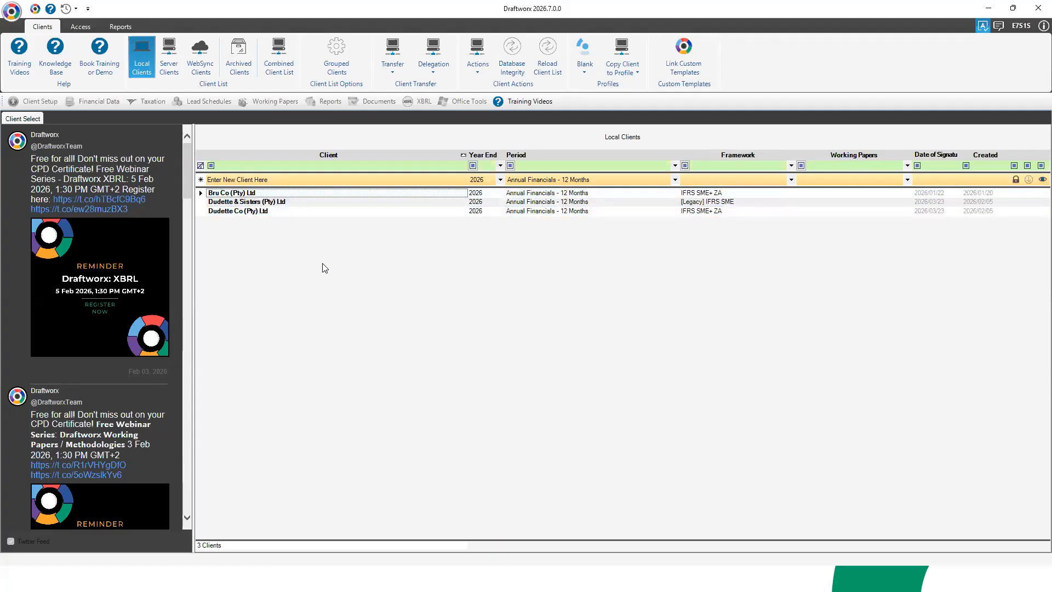
{"action": "double_click", "coordinate": [276, 194]}
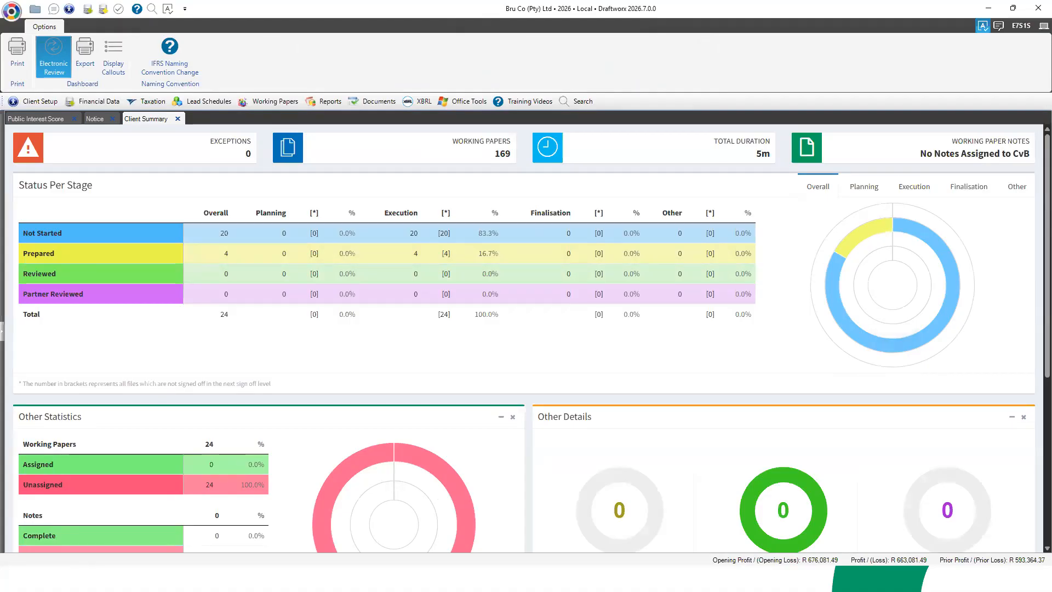
Open XBRL Tagging for the client and run auto tagging
{"action": "left_click", "coordinate": [422, 105]}
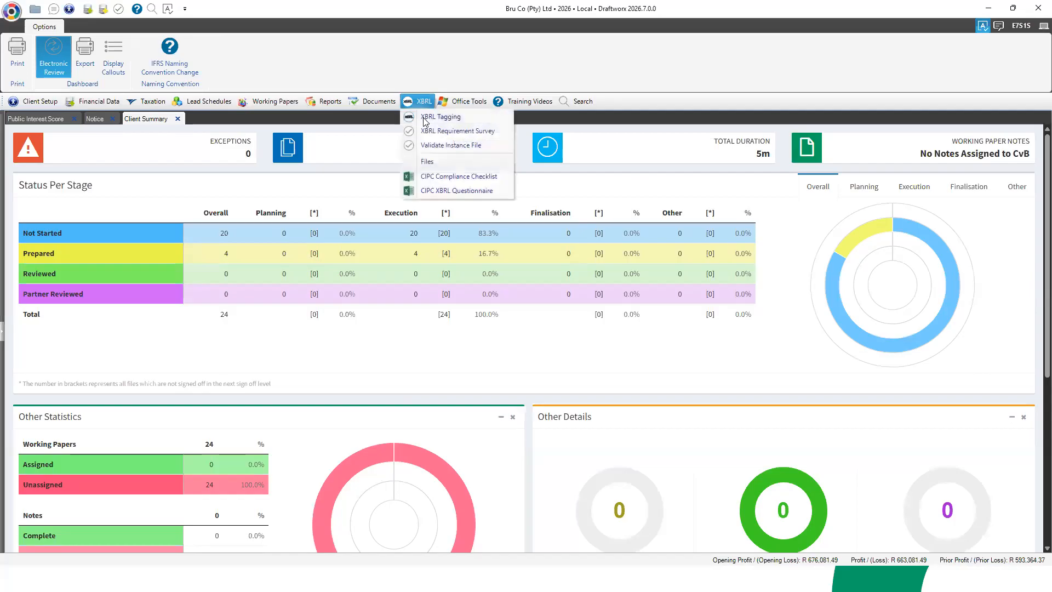
{"action": "left_click", "coordinate": [468, 118]}
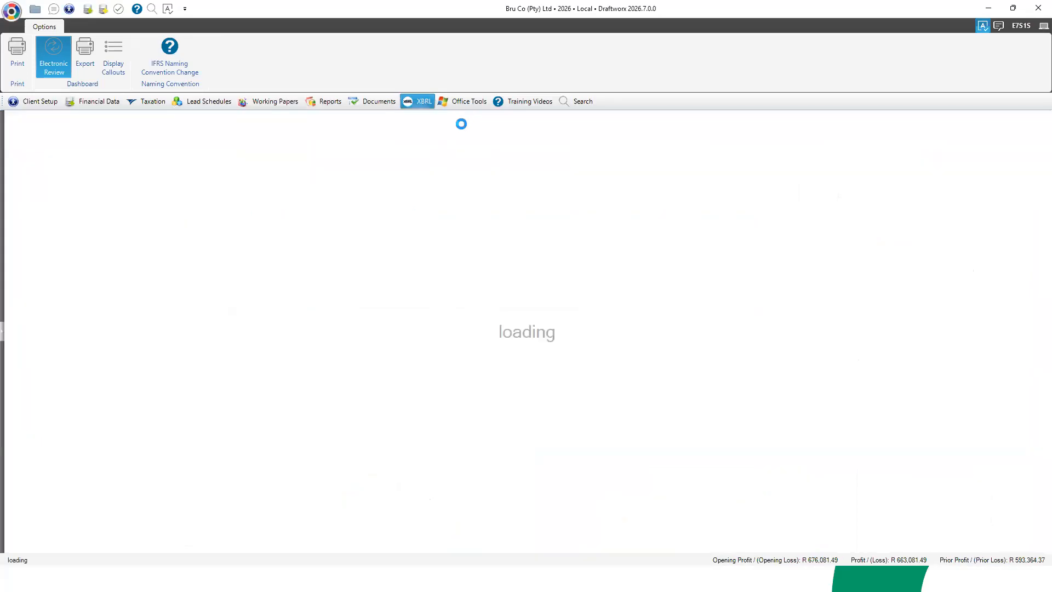
{"action": "left_click", "coordinate": [453, 377]}
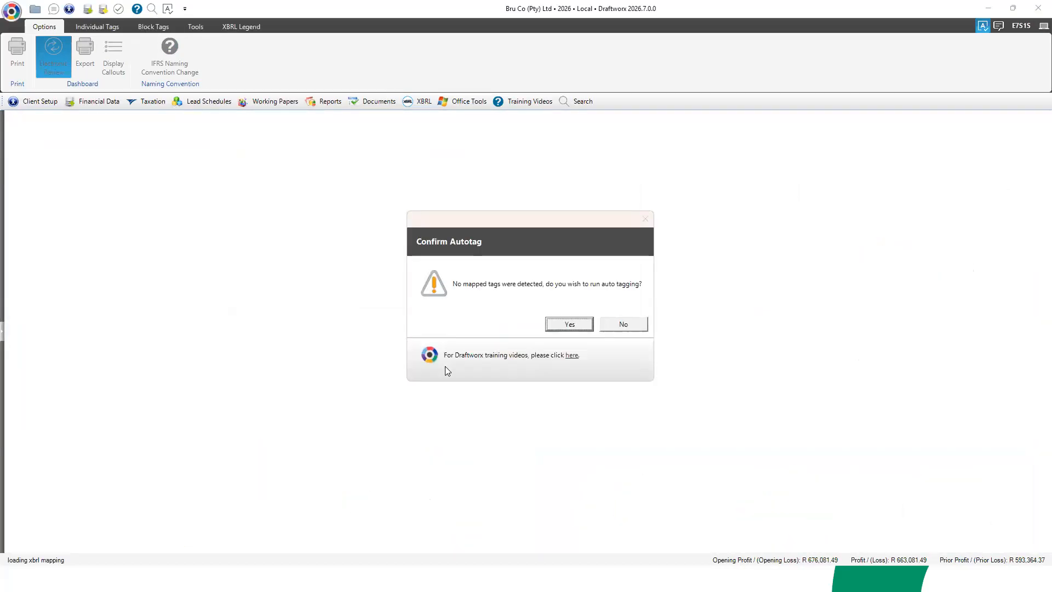
{"action": "left_click", "coordinate": [560, 325]}
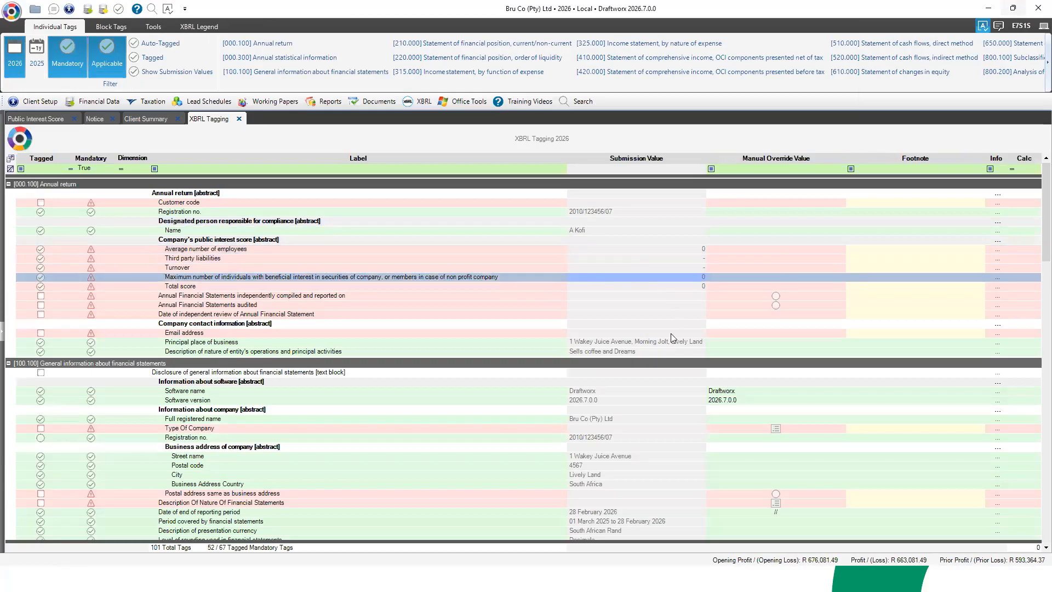
Import the completed questionnaire file "CIPC XBRL Questionnaire - Bru Co" into the XBRL tags
{"action": "scroll", "coordinate": [657, 382], "scroll_direction": "down", "scroll_amount": 1}
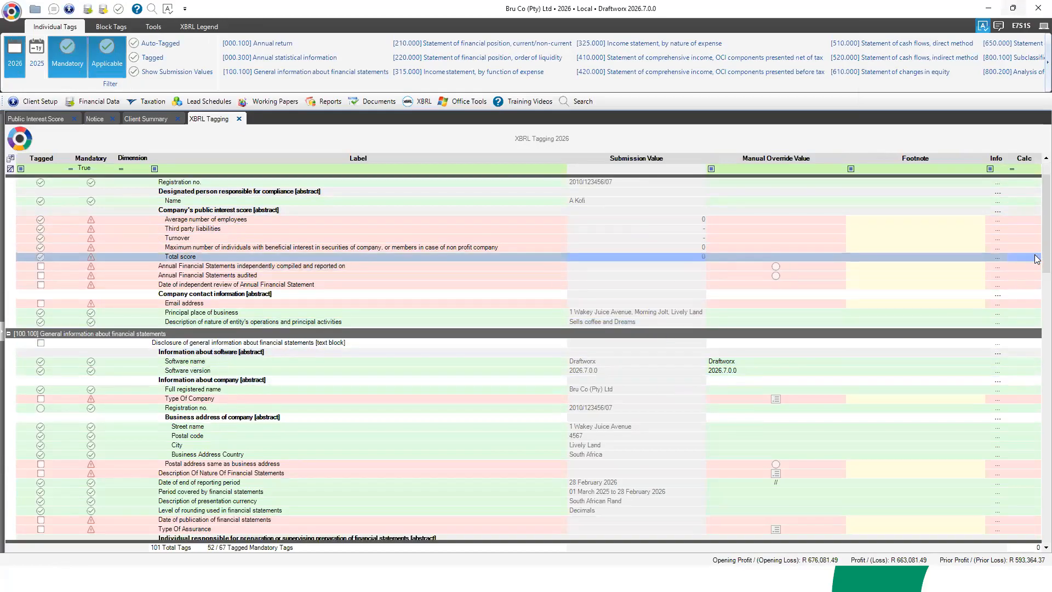
{"action": "scroll", "coordinate": [1038, 306], "scroll_direction": "down", "scroll_amount": 6}
{"action": "scroll", "coordinate": [1037, 353], "scroll_direction": "down", "scroll_amount": 2}
{"action": "scroll", "coordinate": [1037, 352], "scroll_direction": "up", "scroll_amount": 9}
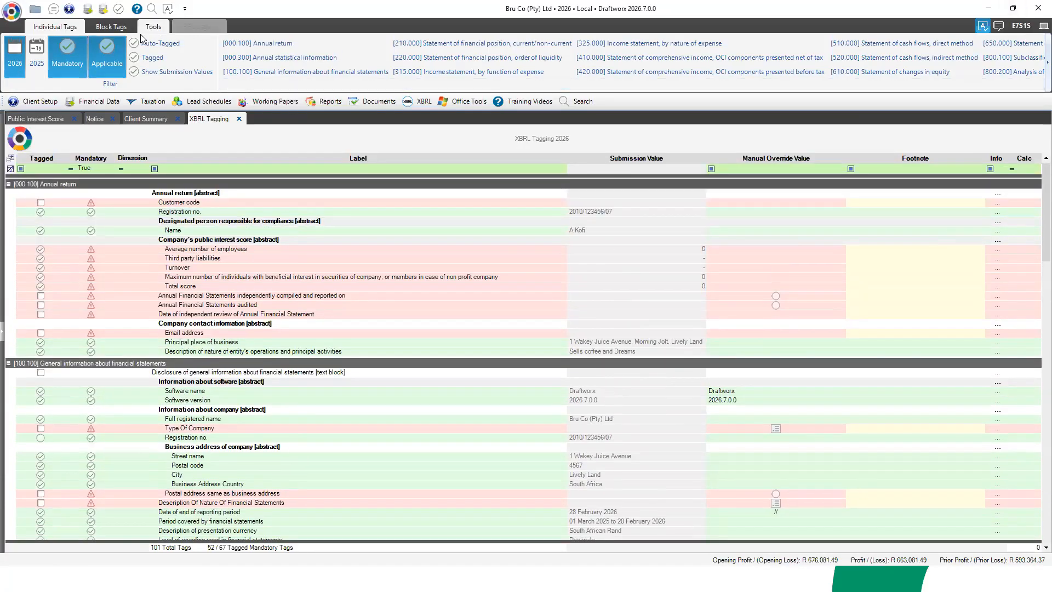
{"action": "left_click", "coordinate": [158, 28]}
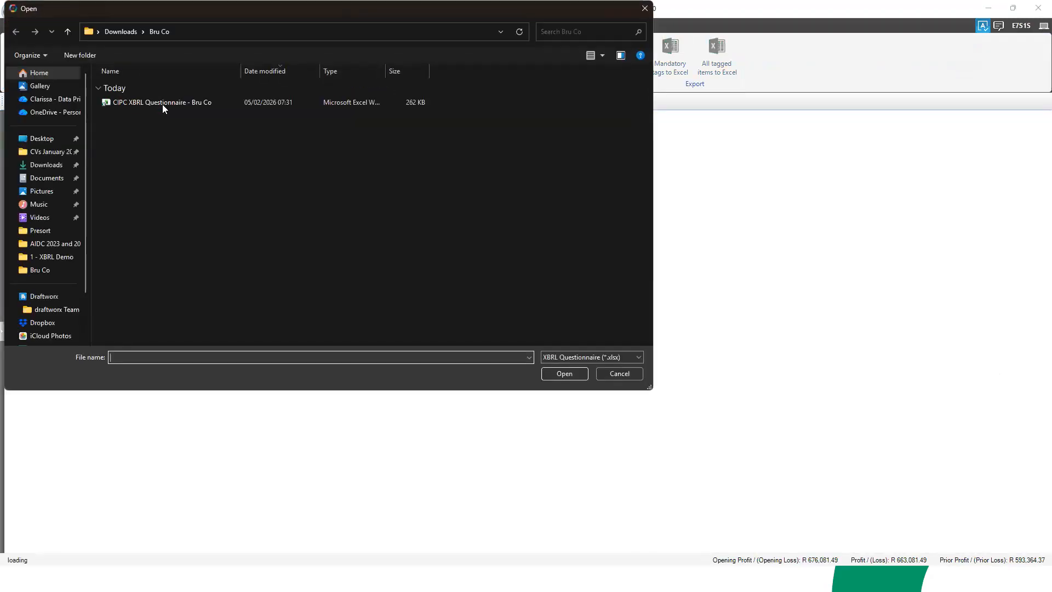
{"action": "left_click", "coordinate": [162, 103]}
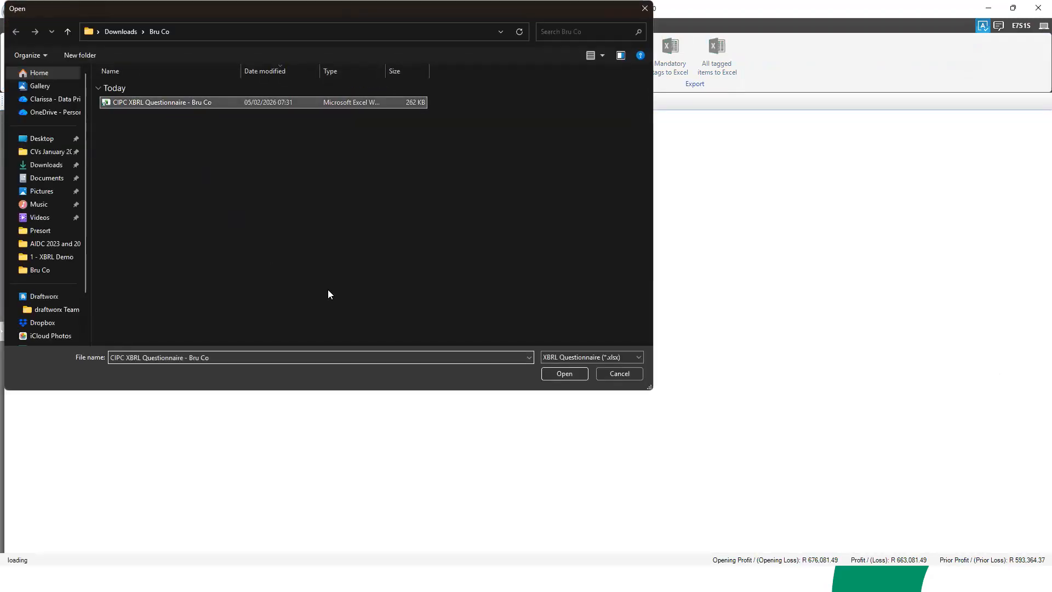
{"action": "key", "text": "Return"}
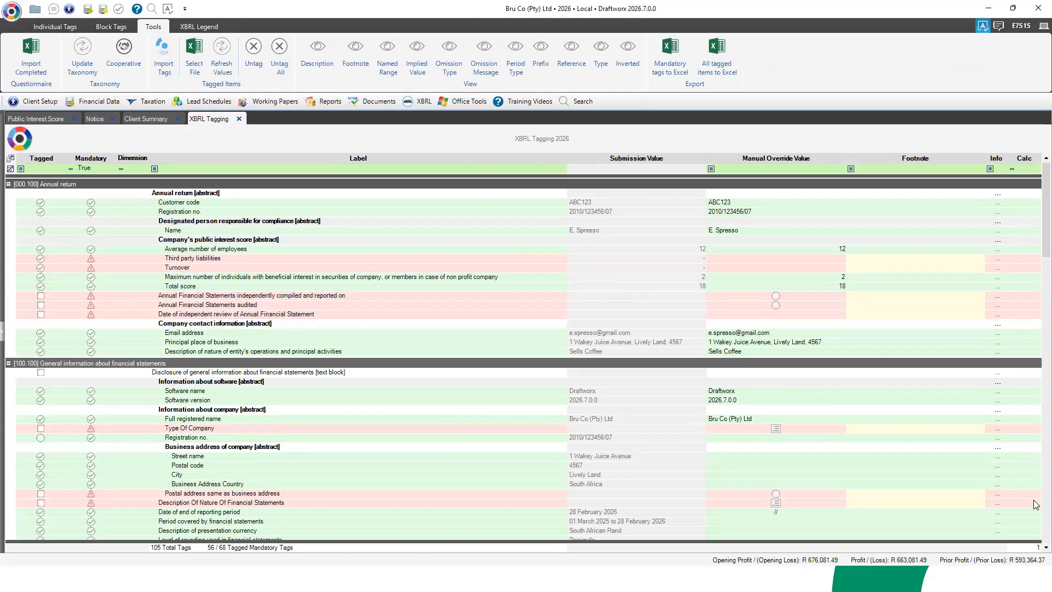
Examine the imported tag values across the statements for outstanding mandatory tags, including Third party liabilities and Turnover
{"action": "scroll", "coordinate": [1037, 493], "scroll_direction": "down", "scroll_amount": 10}
{"action": "scroll", "coordinate": [1038, 465], "scroll_direction": "down", "scroll_amount": 13}
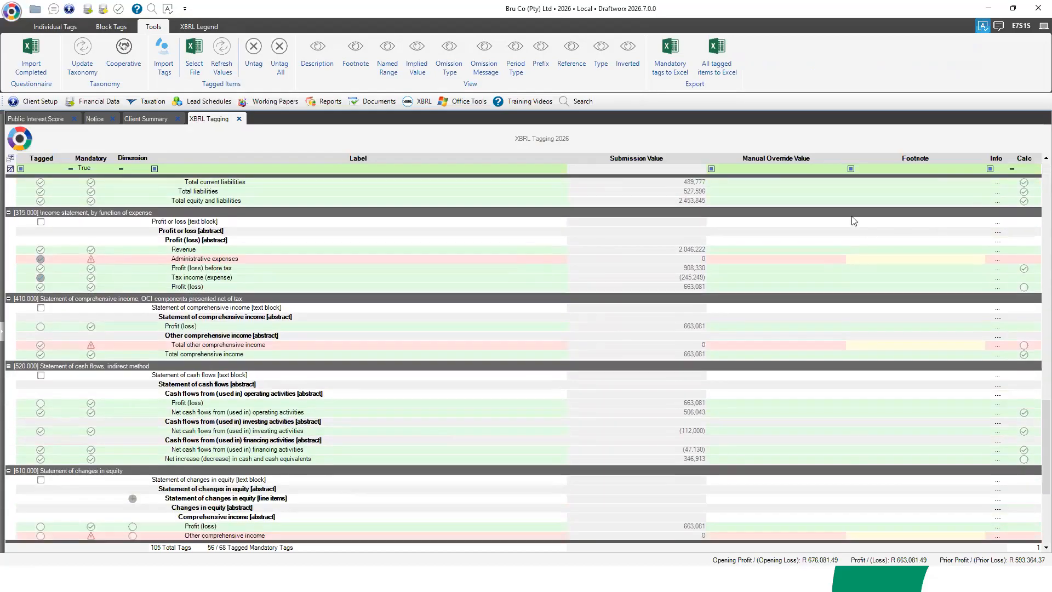
{"action": "scroll", "coordinate": [867, 234], "scroll_direction": "down", "scroll_amount": 2}
{"action": "scroll", "coordinate": [768, 256], "scroll_direction": "up", "scroll_amount": 2}
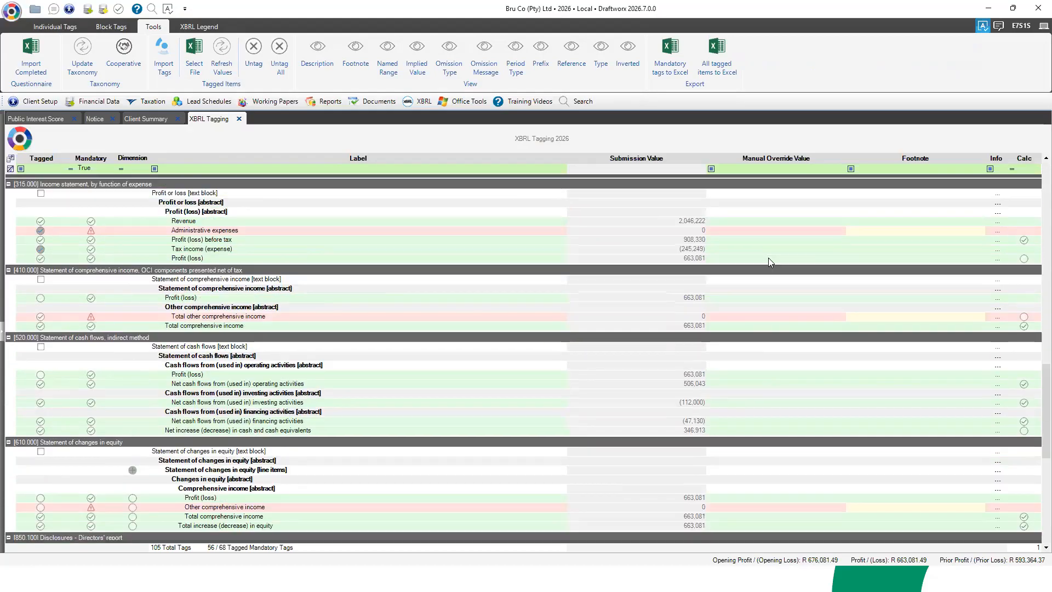
{"action": "scroll", "coordinate": [768, 258], "scroll_direction": "up", "scroll_amount": 20}
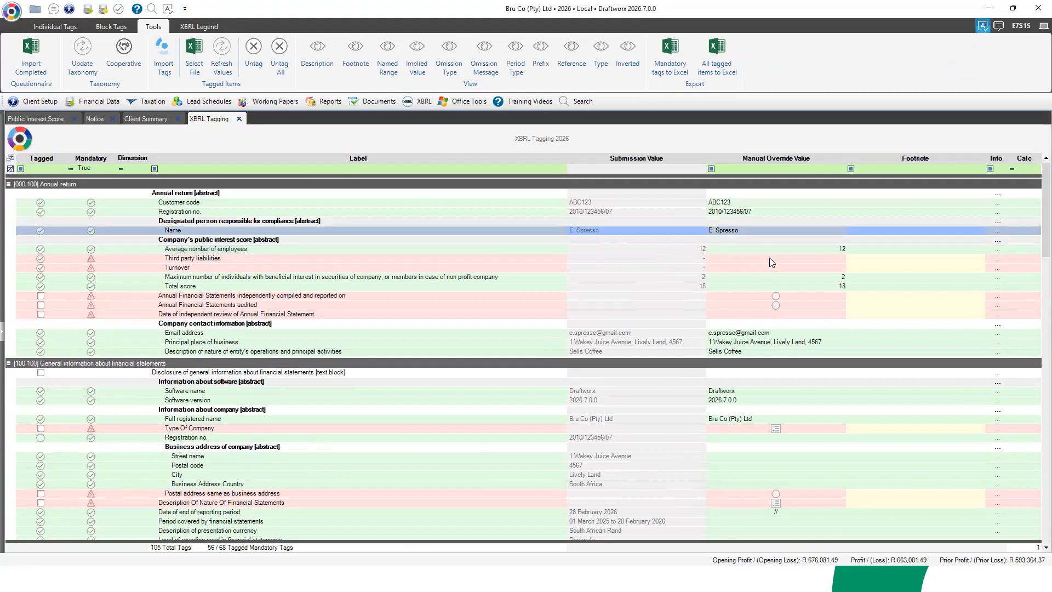
{"action": "left_click", "coordinate": [768, 258]}
{"action": "left_click", "coordinate": [766, 268]}
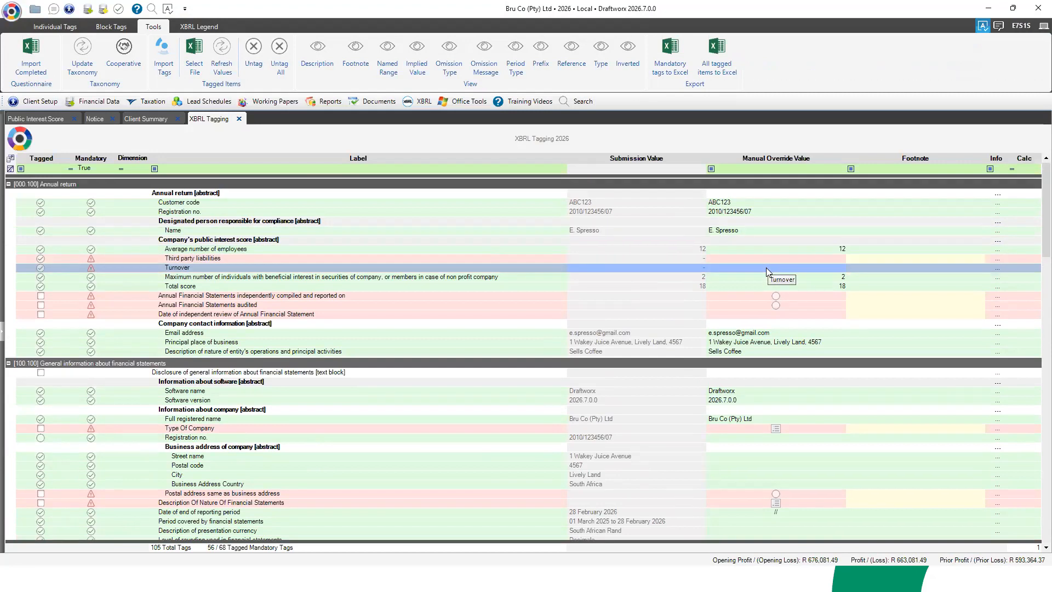
Override the annual return tags to mark the Annual Financial Statements as independently compiled and reported on, and as audited
{"action": "left_click", "coordinate": [784, 296]}
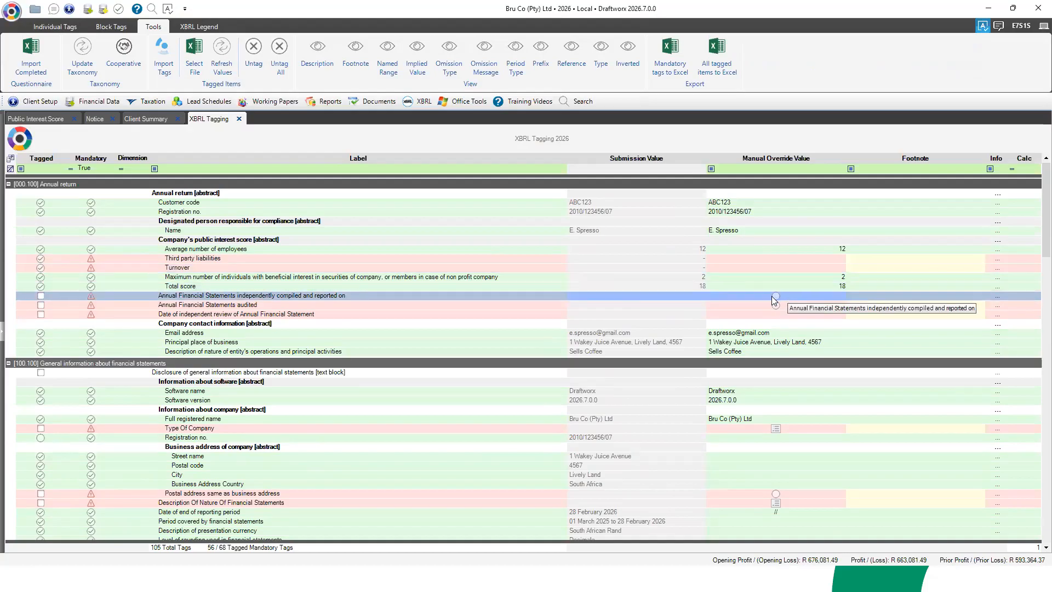
{"action": "left_click", "coordinate": [775, 297]}
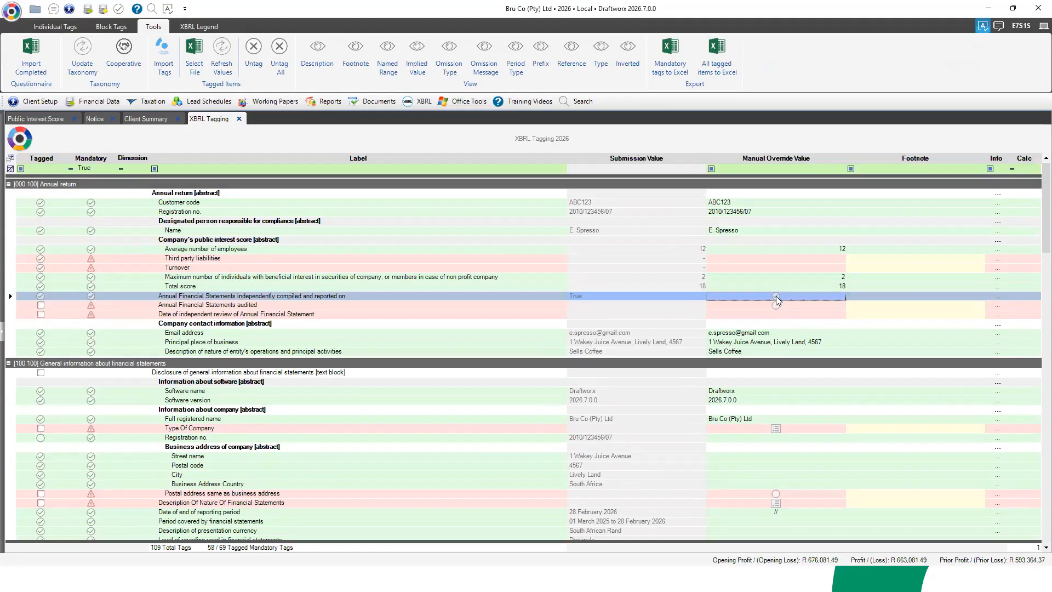
{"action": "left_click", "coordinate": [778, 306]}
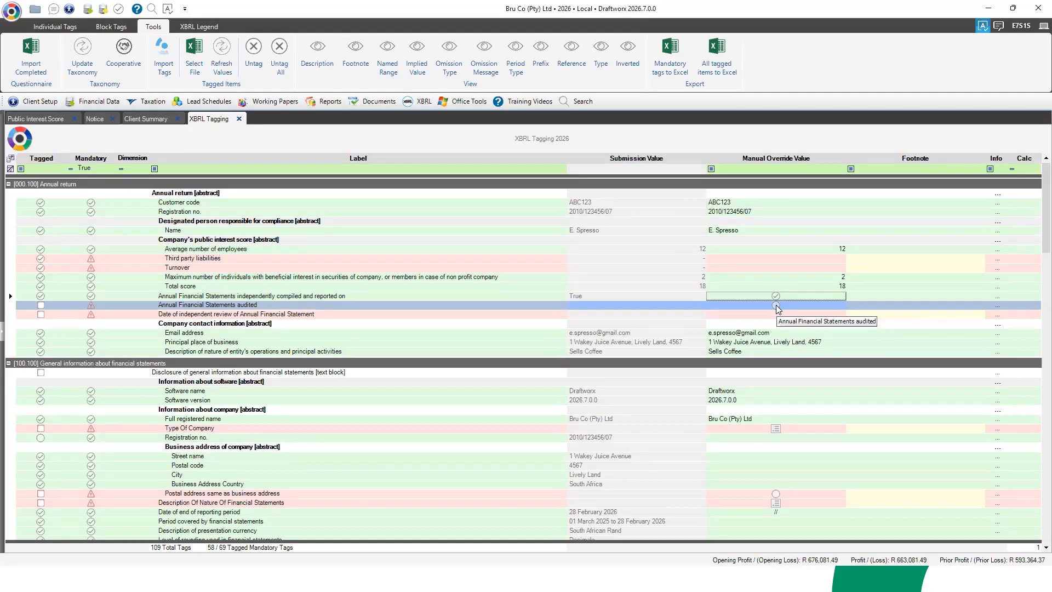
{"action": "left_click", "coordinate": [777, 307]}
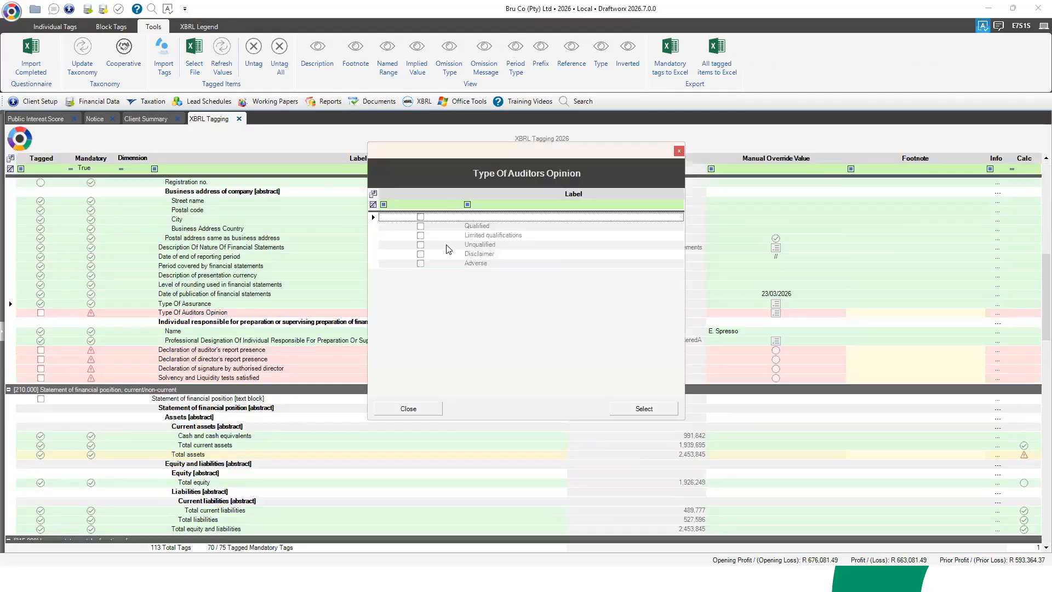
Set Type Of Auditors Opinion to Unqualified and mark the auditor's report, director's report, director's signature, and solvency and liquidity declarations as true
{"action": "left_click", "coordinate": [440, 244]}
{"action": "left_click", "coordinate": [633, 408]}
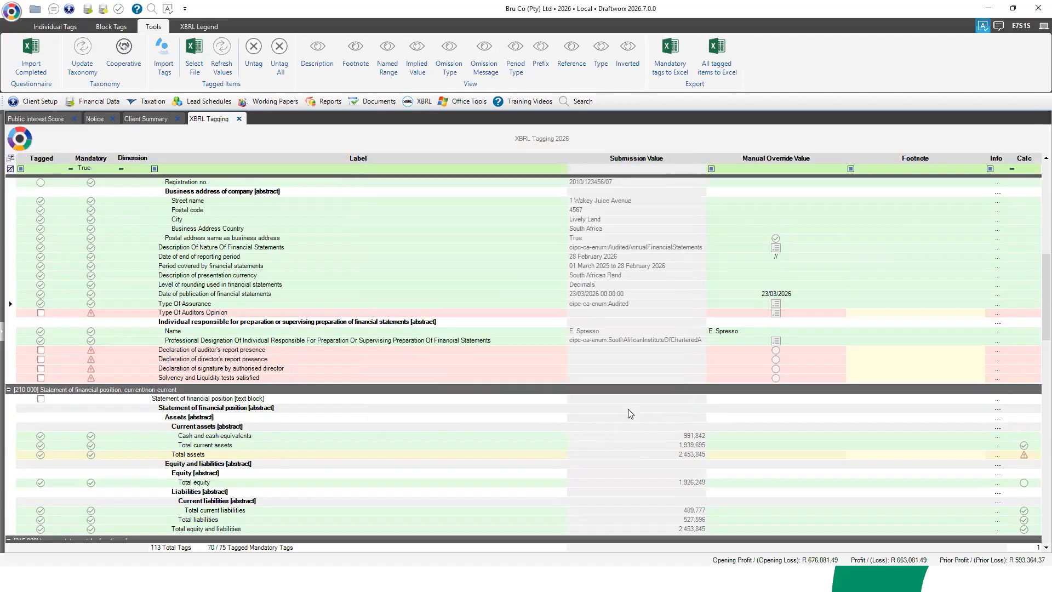
{"action": "left_click", "coordinate": [775, 350]}
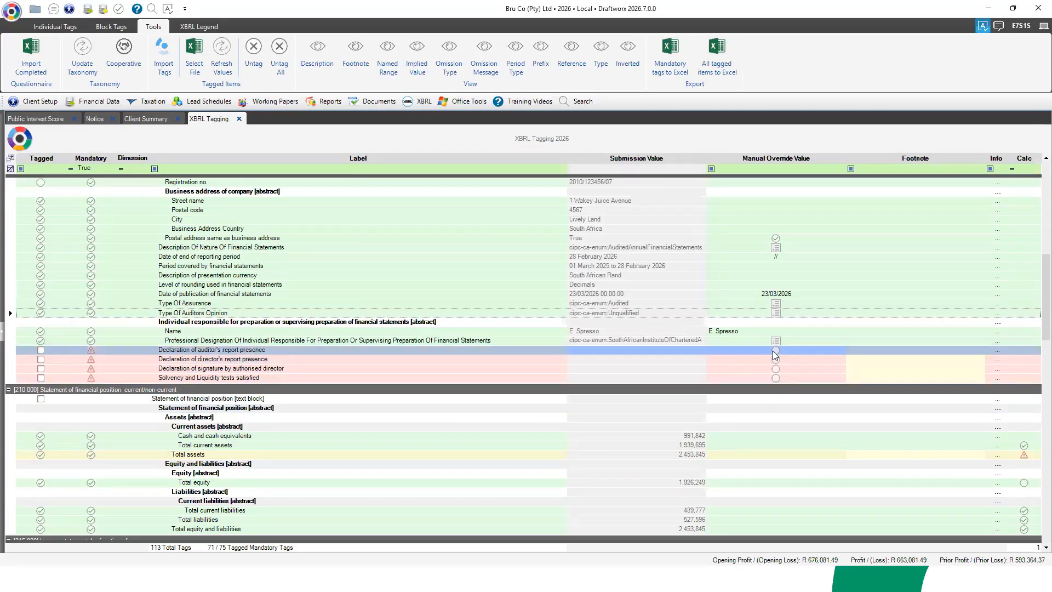
{"action": "left_click", "coordinate": [775, 360]}
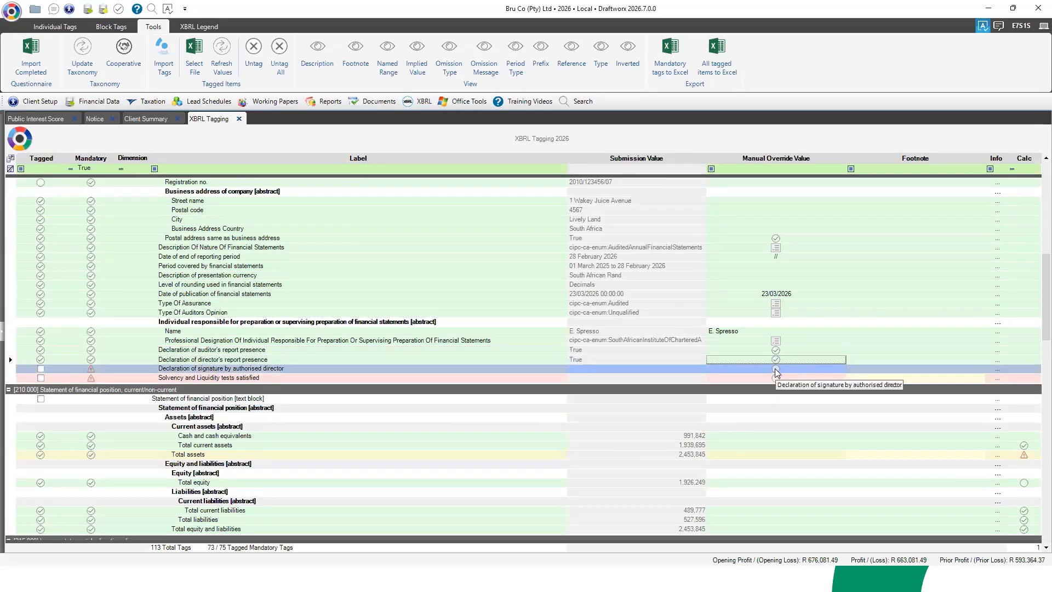
{"action": "left_click", "coordinate": [776, 369]}
{"action": "left_click", "coordinate": [776, 378]}
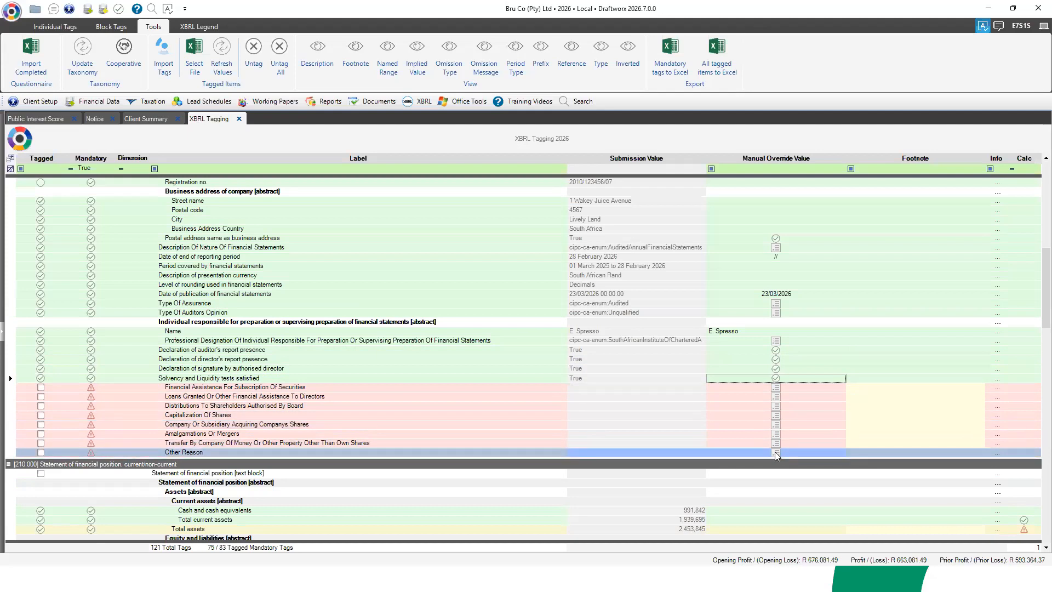
Set Other Reason under the solvency and liquidity tests to Not occurred and describe it as "A very good reason"
{"action": "left_click", "coordinate": [776, 452]}
{"action": "left_click", "coordinate": [437, 235]}
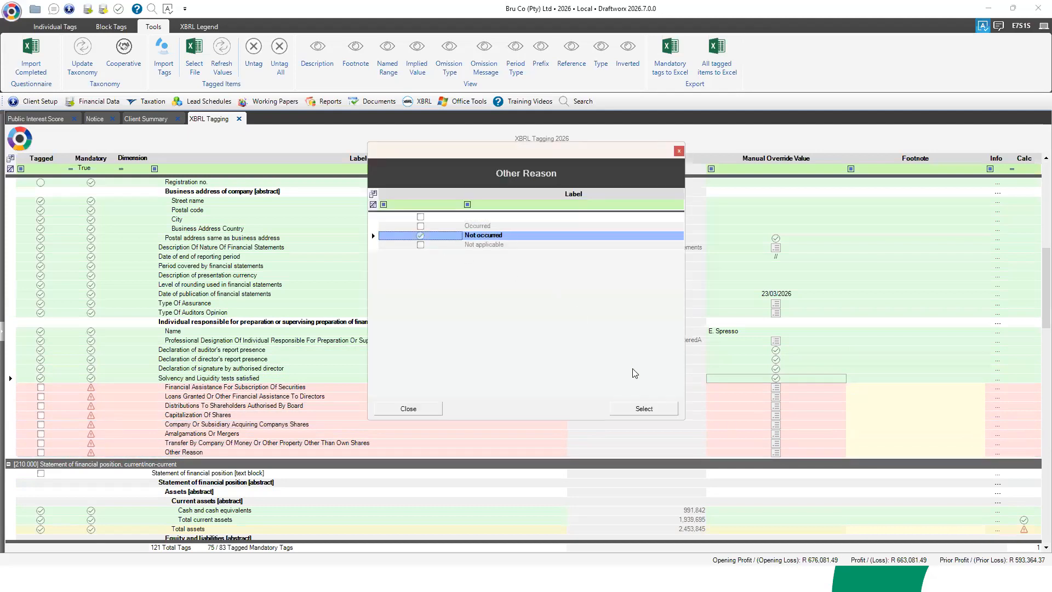
{"action": "left_click", "coordinate": [644, 409]}
{"action": "left_click", "coordinate": [727, 399]}
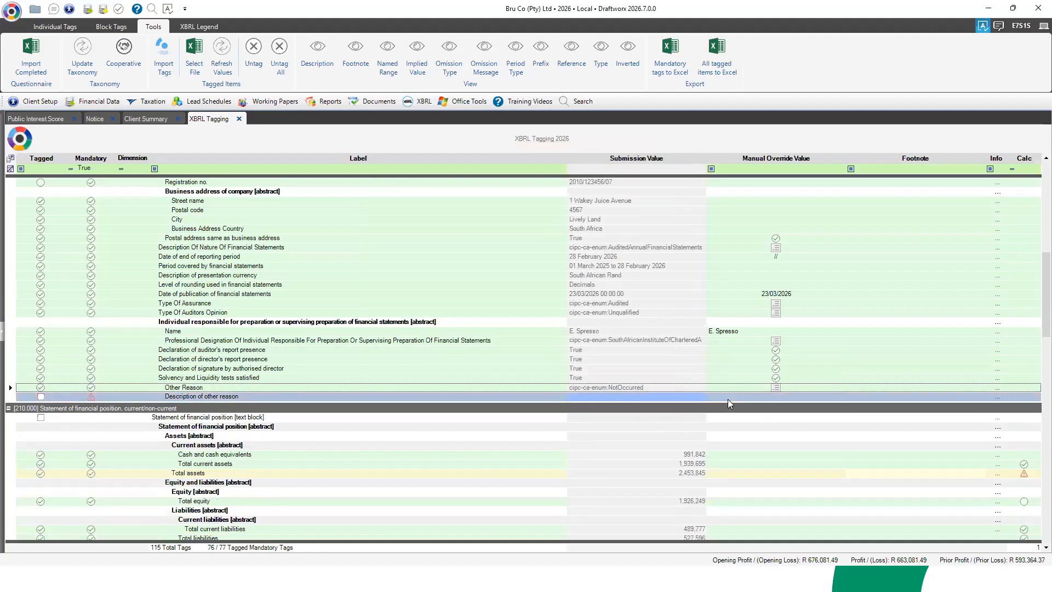
{"action": "type", "text": "A ve"}
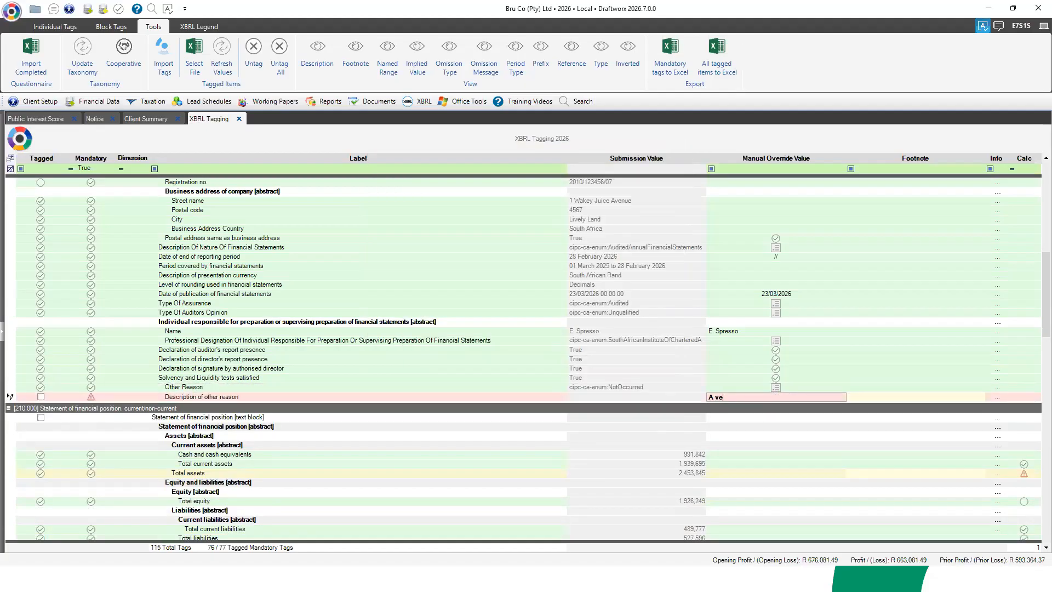
{"action": "type", "text": "ry good reason"}
{"action": "key", "text": "Tab"}
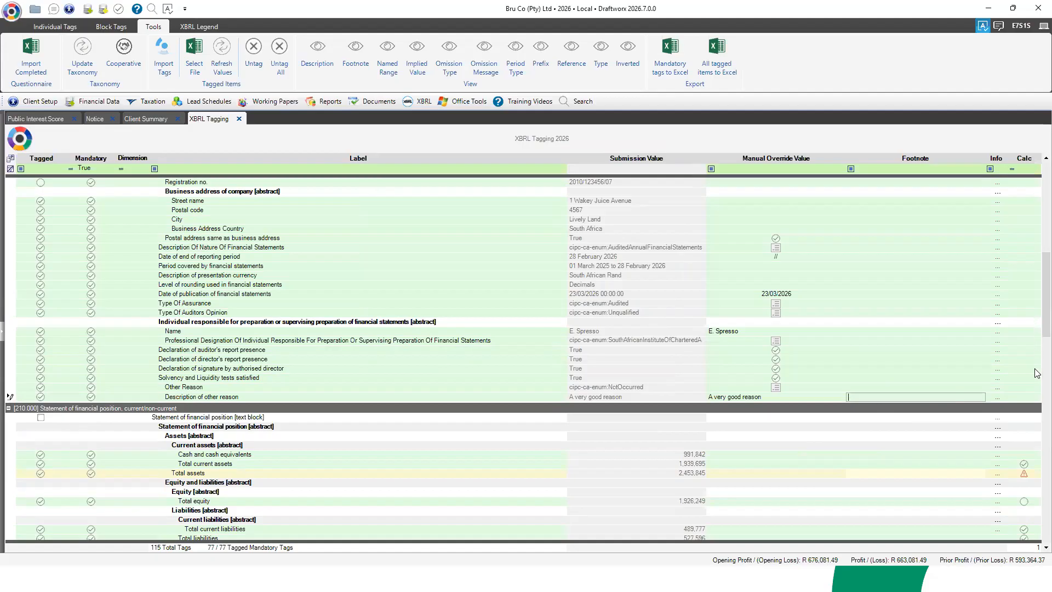
Override the holding company and ultimate holding company disclosure with "Not applicable" and enter the auditor's practice number in the auditor details
{"action": "scroll", "coordinate": [786, 304], "scroll_direction": "down", "scroll_amount": 10}
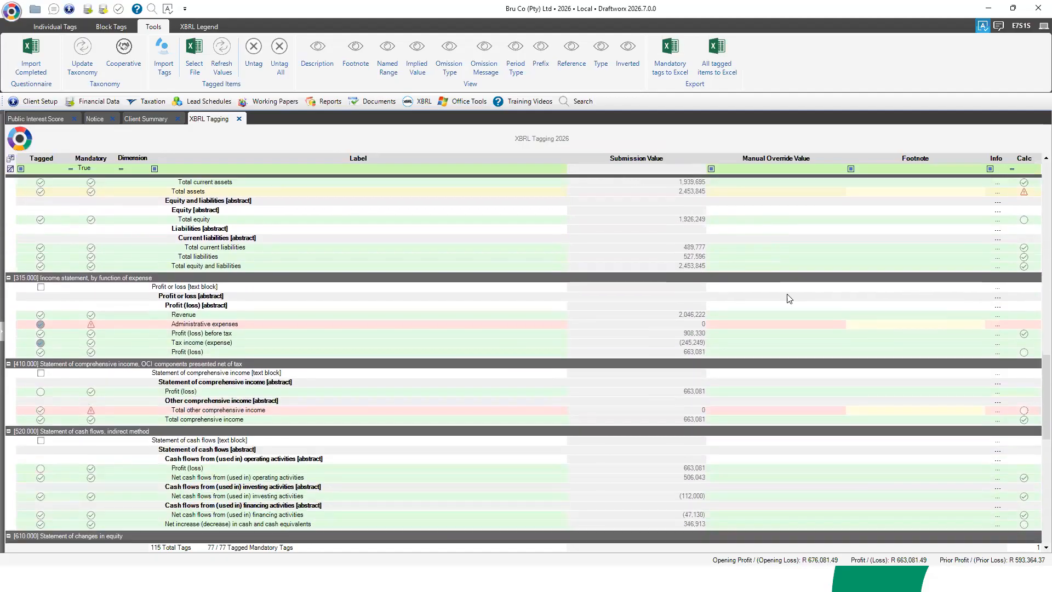
{"action": "scroll", "coordinate": [789, 299], "scroll_direction": "down", "scroll_amount": 1}
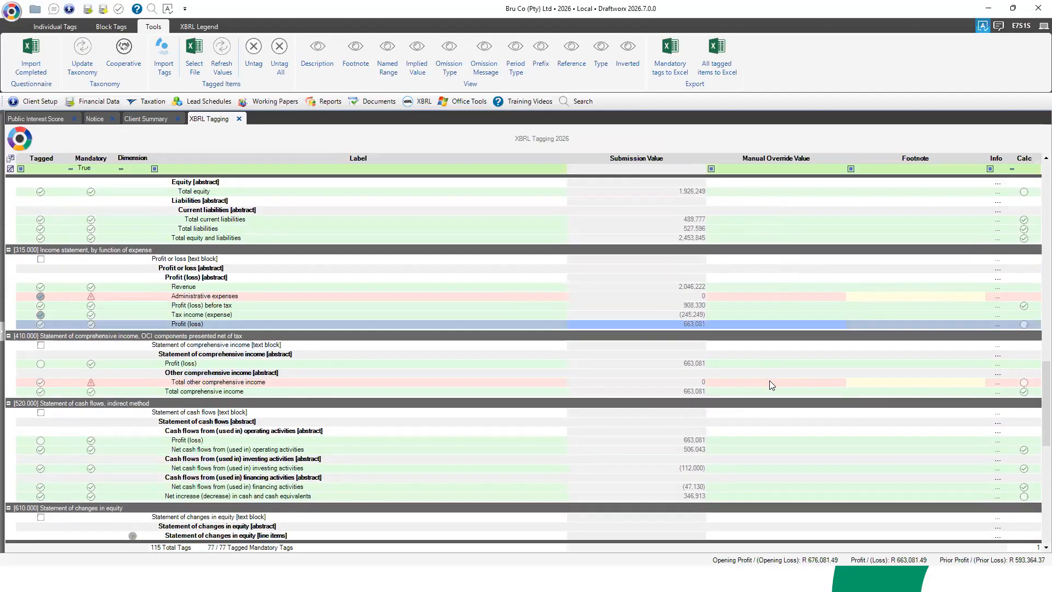
{"action": "left_click", "coordinate": [244, 391]}
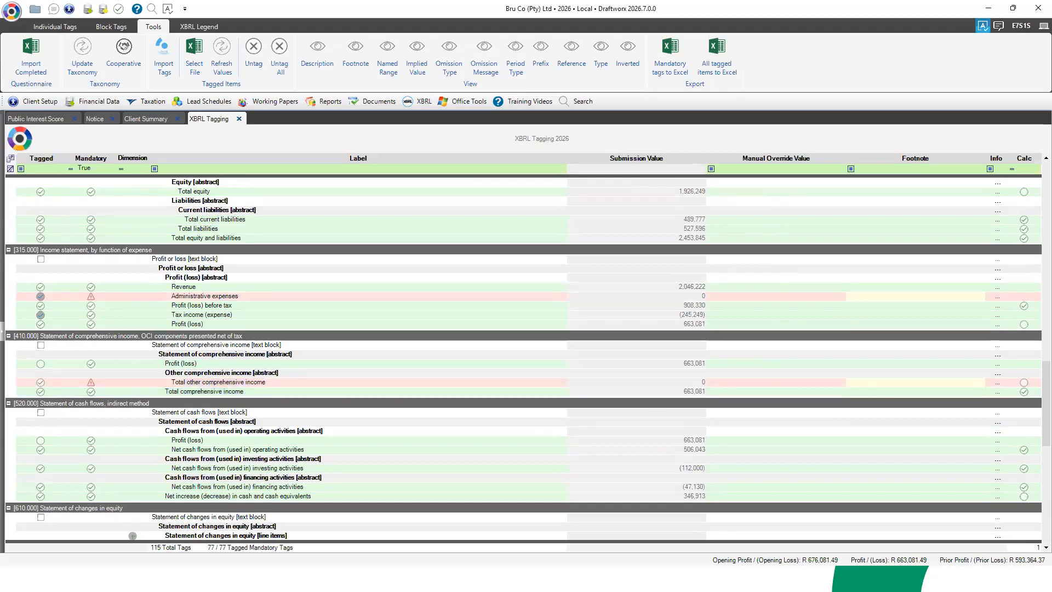
{"action": "scroll", "coordinate": [1025, 383], "scroll_direction": "down", "scroll_amount": 7}
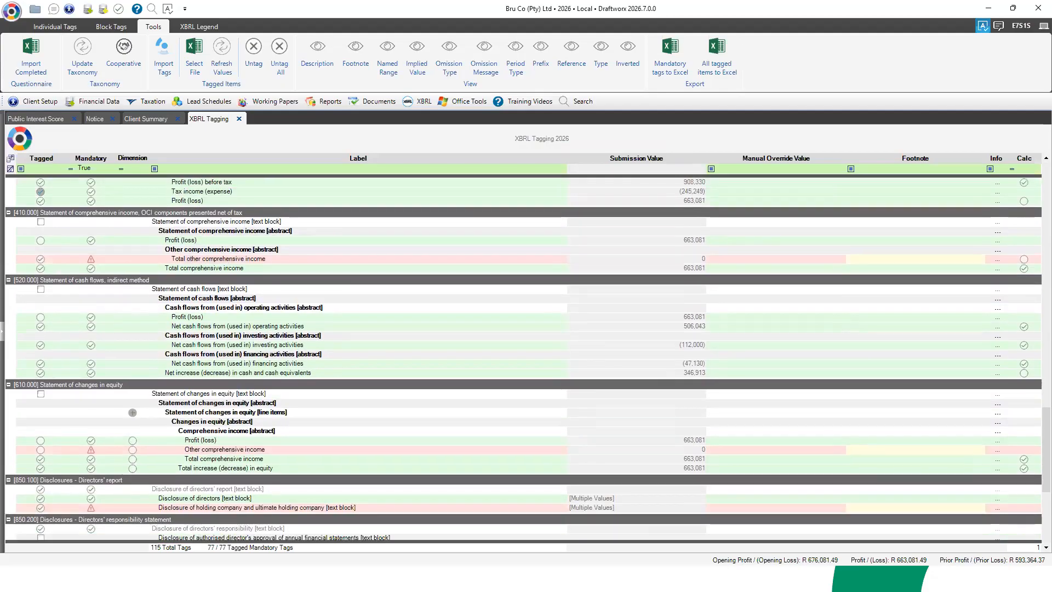
{"action": "scroll", "coordinate": [766, 354], "scroll_direction": "down", "scroll_amount": 2}
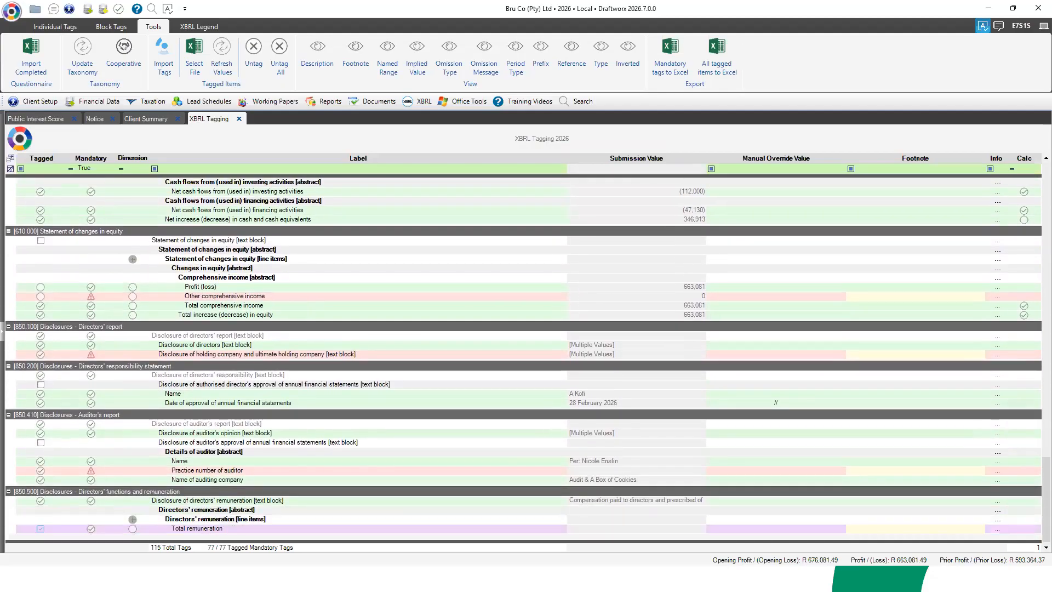
{"action": "left_click", "coordinate": [766, 354]}
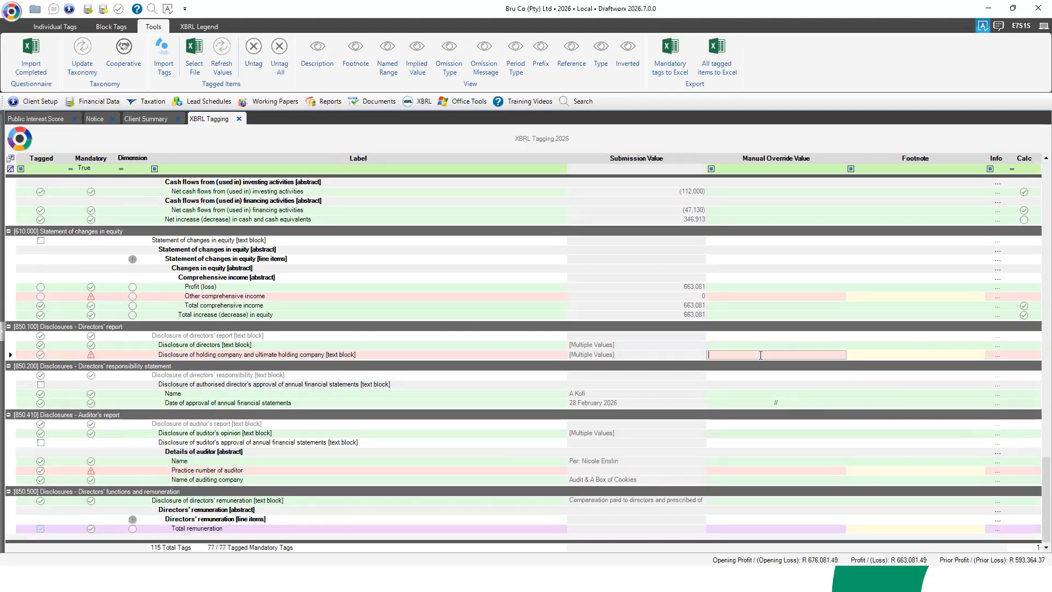
{"action": "type", "text": "Not applicable"}
{"action": "left_click", "coordinate": [763, 469]}
{"action": "type", "text": "123456"}
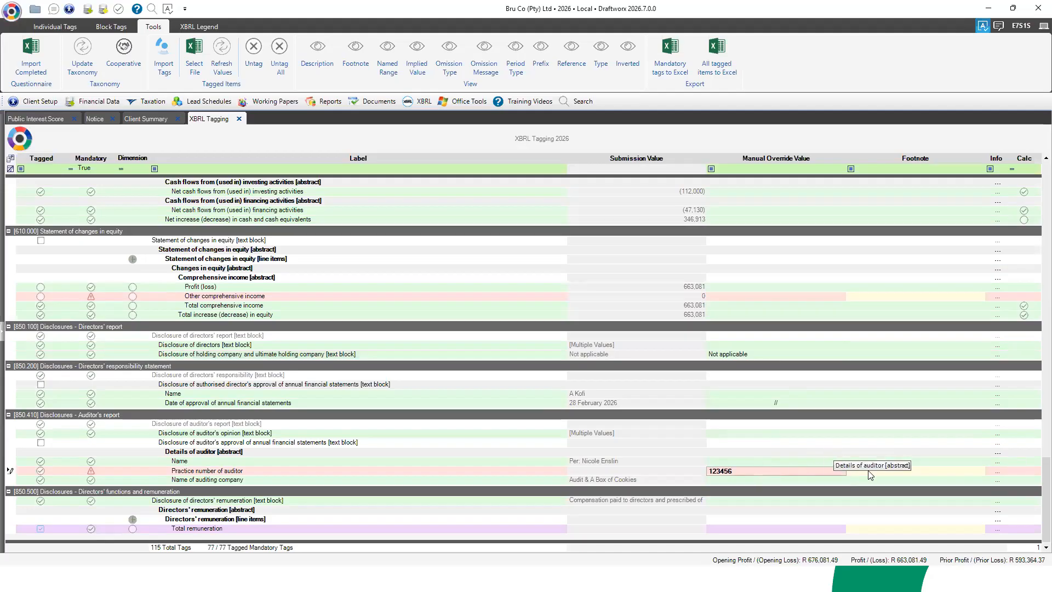
Show the 2025 prior-year tags and enter "None" as the footnote for Total other comprehensive income
{"action": "key", "text": "Tab"}
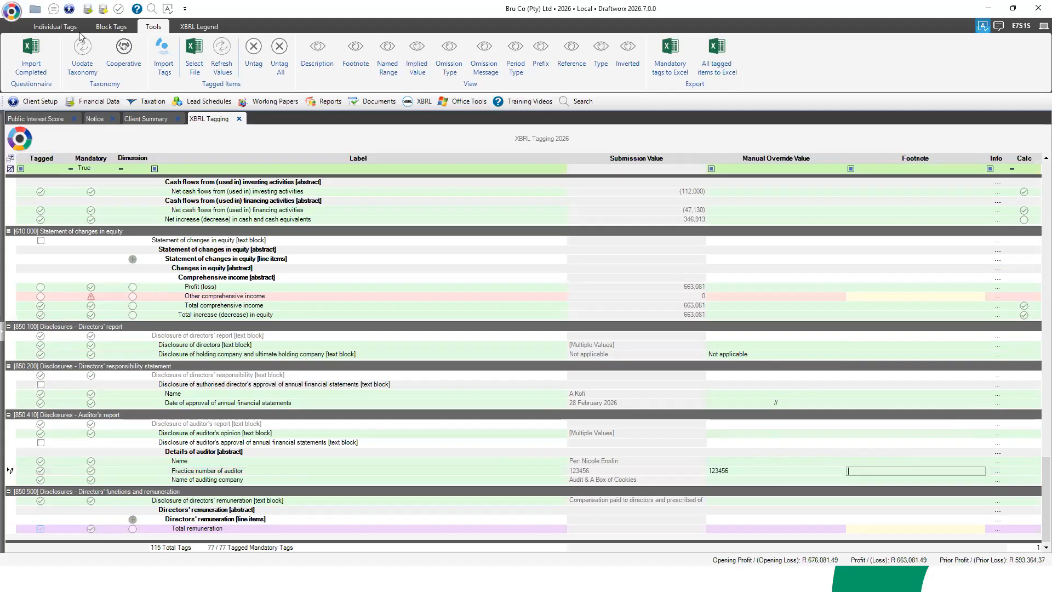
{"action": "left_click", "coordinate": [55, 27]}
{"action": "left_click", "coordinate": [37, 55]}
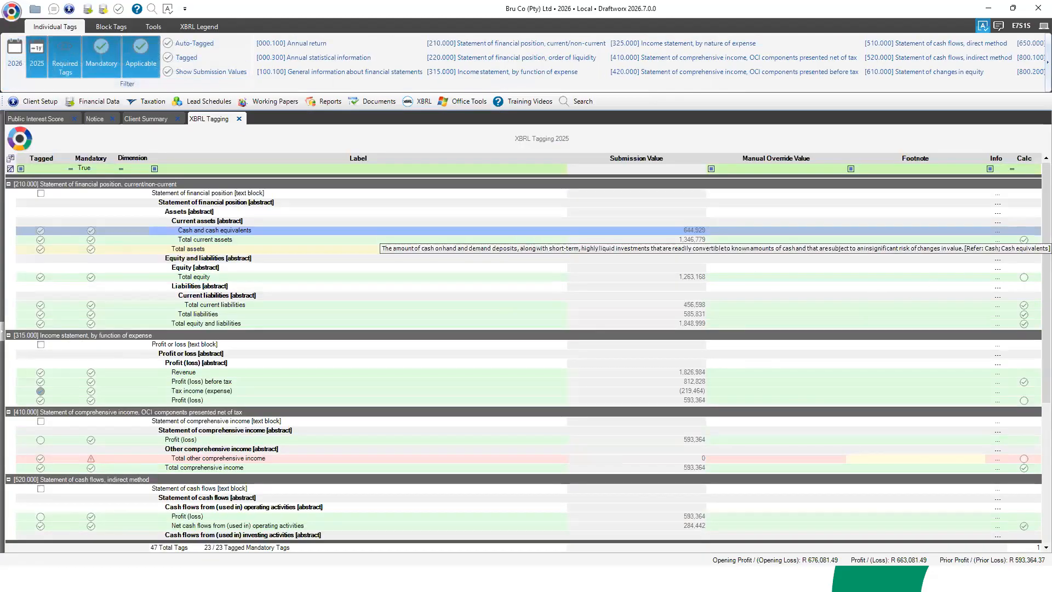
{"action": "scroll", "coordinate": [1037, 269], "scroll_direction": "down", "scroll_amount": 5}
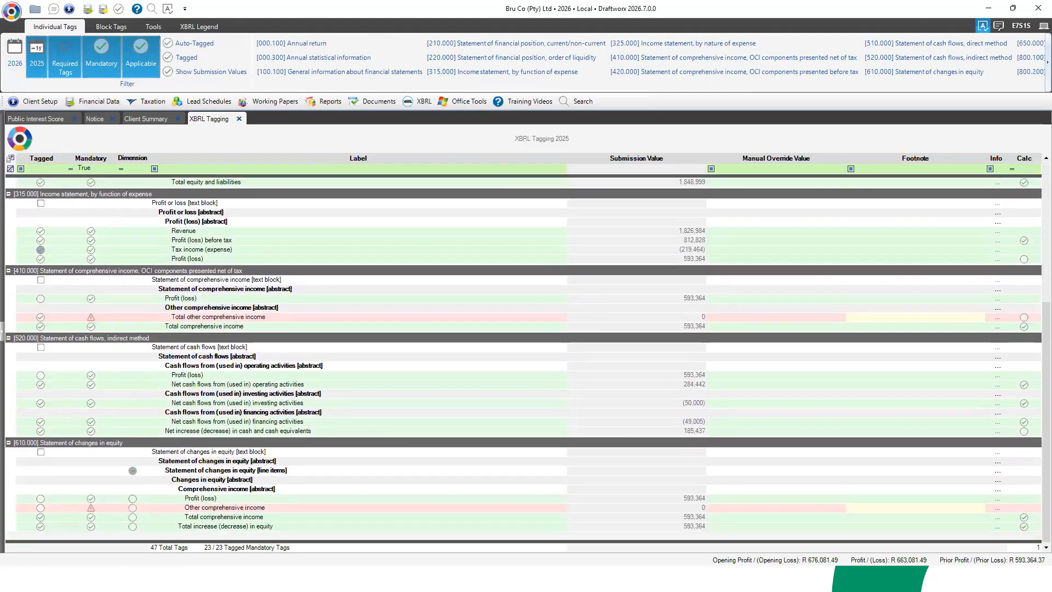
{"action": "left_click", "coordinate": [1009, 395]}
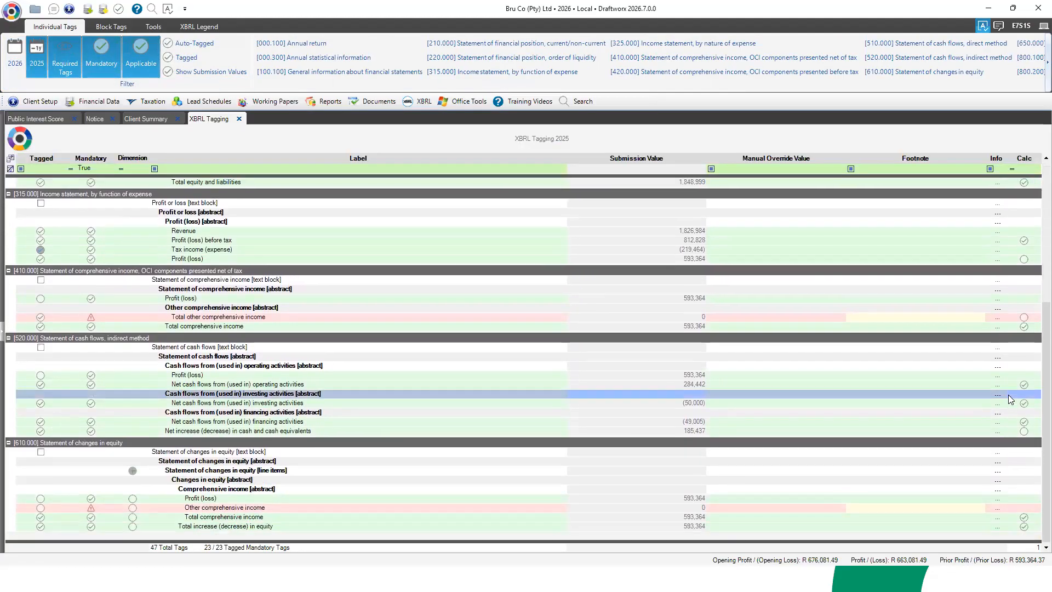
{"action": "left_click", "coordinate": [881, 325]}
{"action": "left_click", "coordinate": [875, 315]}
{"action": "left_click", "coordinate": [871, 308]}
{"action": "left_click", "coordinate": [869, 318]}
{"action": "left_click", "coordinate": [869, 319]}
{"action": "type", "text": "None"}
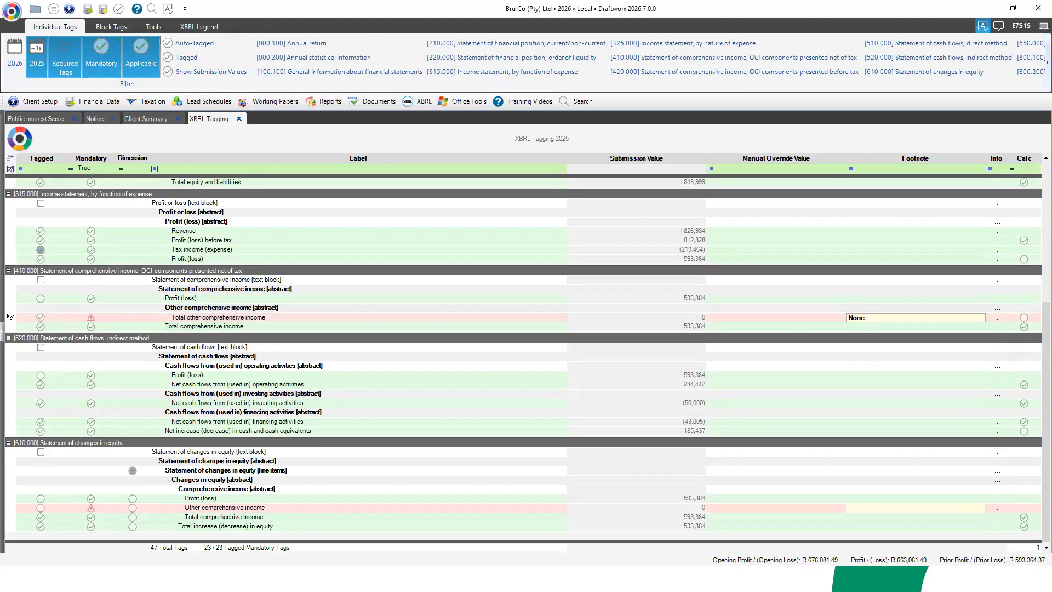
{"action": "left_click", "coordinate": [872, 326]}
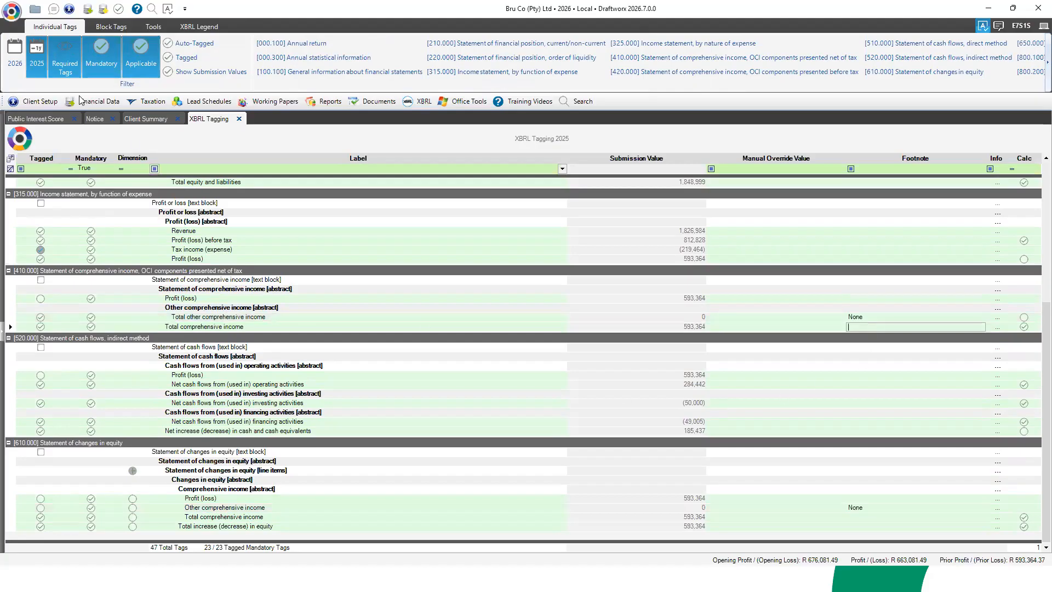
Return to the 2026 tags, open the IFRS SME+ Financials and show its XBRL tagging filtered to mandatory tags
{"action": "left_click", "coordinate": [22, 70]}
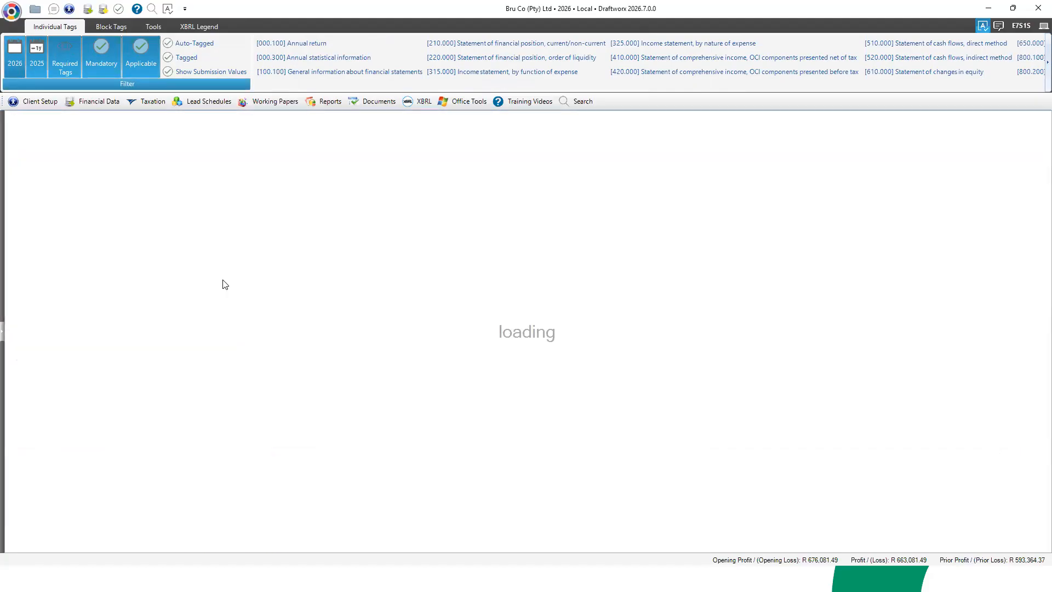
{"action": "left_click", "coordinate": [93, 101]}
{"action": "left_click", "coordinate": [110, 204]}
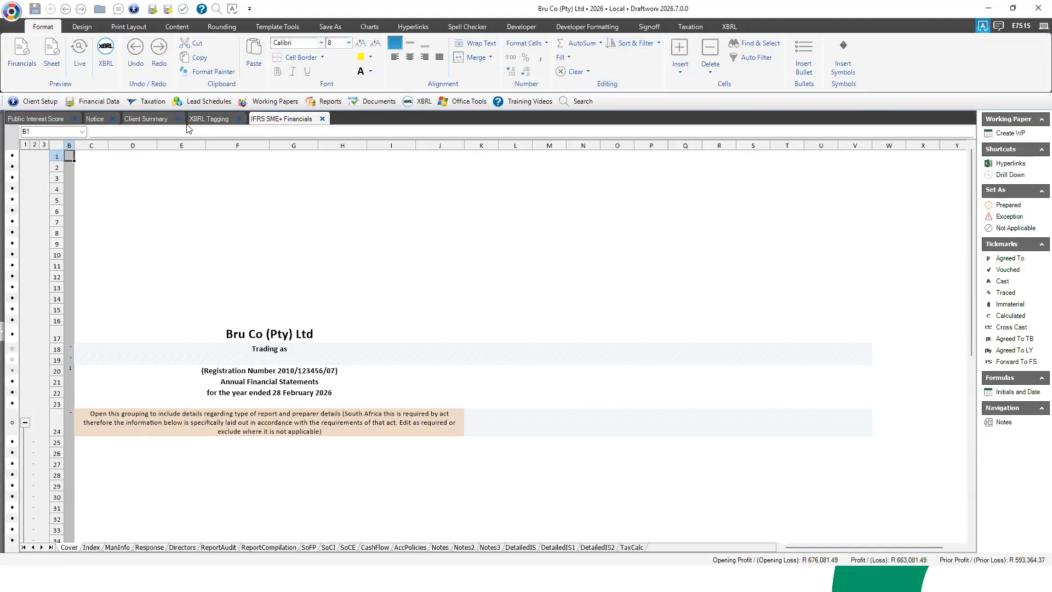
{"action": "left_click", "coordinate": [729, 26]}
{"action": "left_click", "coordinate": [21, 69]}
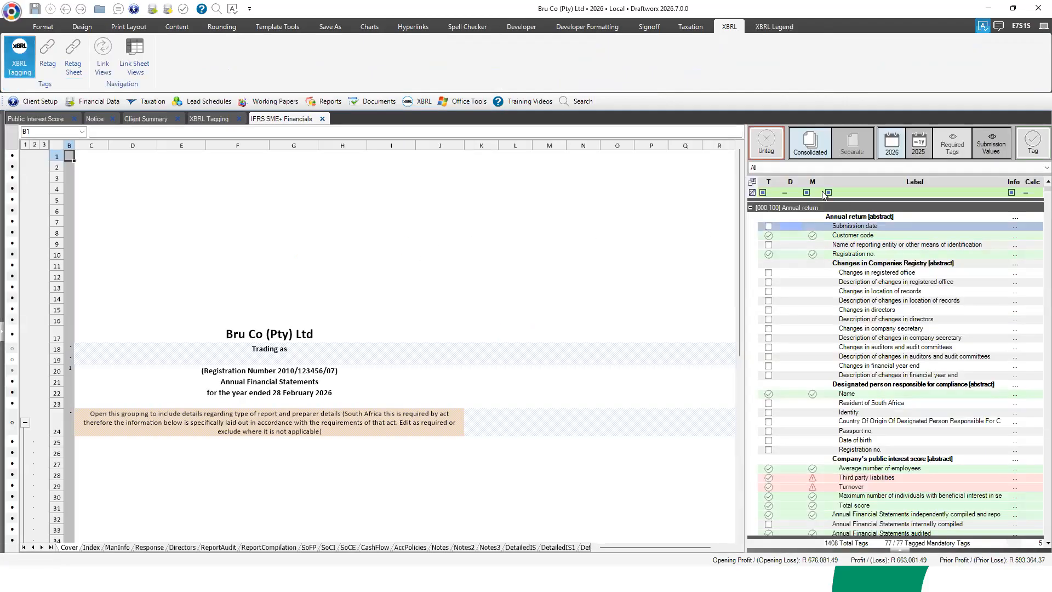
{"action": "left_click", "coordinate": [819, 193]}
{"action": "left_click", "coordinate": [801, 234]}
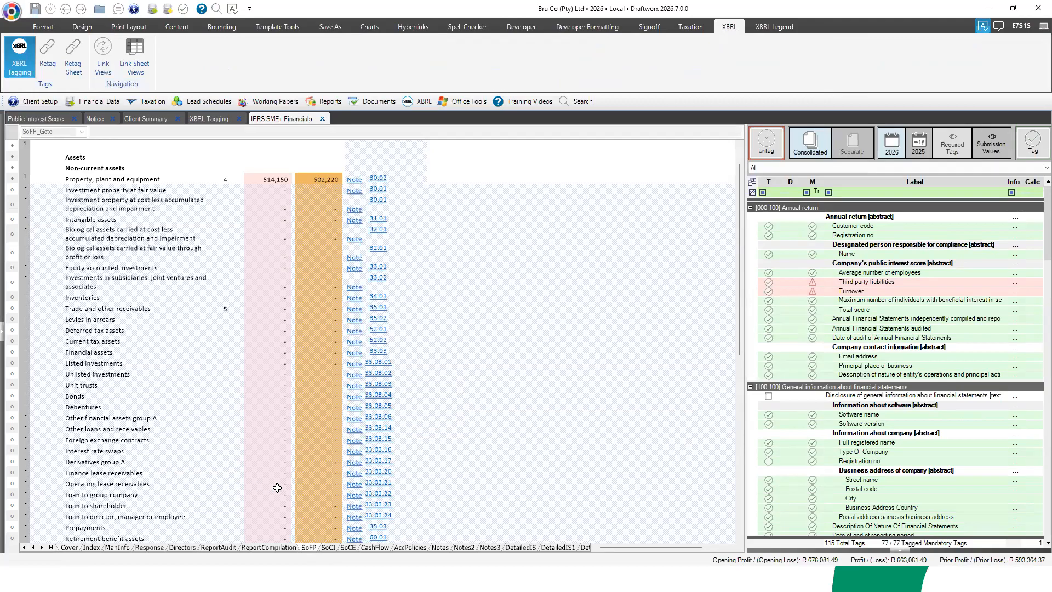
Set the manual override value of the Third party liabilities tag to 527596, the 2026 total liabilities on the SoFP sheet
{"action": "scroll", "coordinate": [277, 487], "scroll_direction": "down", "scroll_amount": 15}
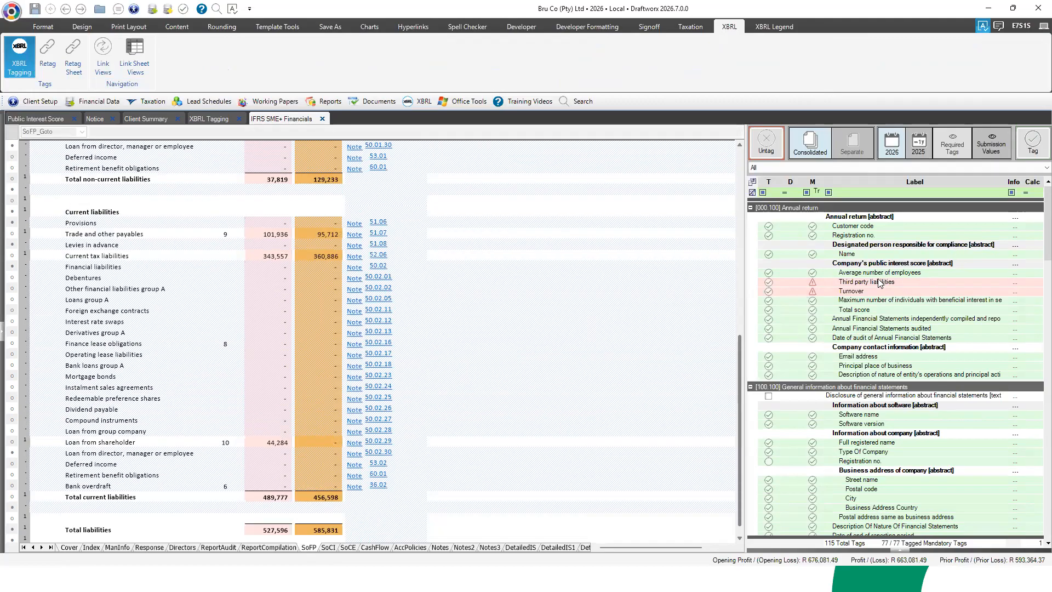
{"action": "scroll", "coordinate": [888, 510], "scroll_direction": "down", "scroll_amount": 1}
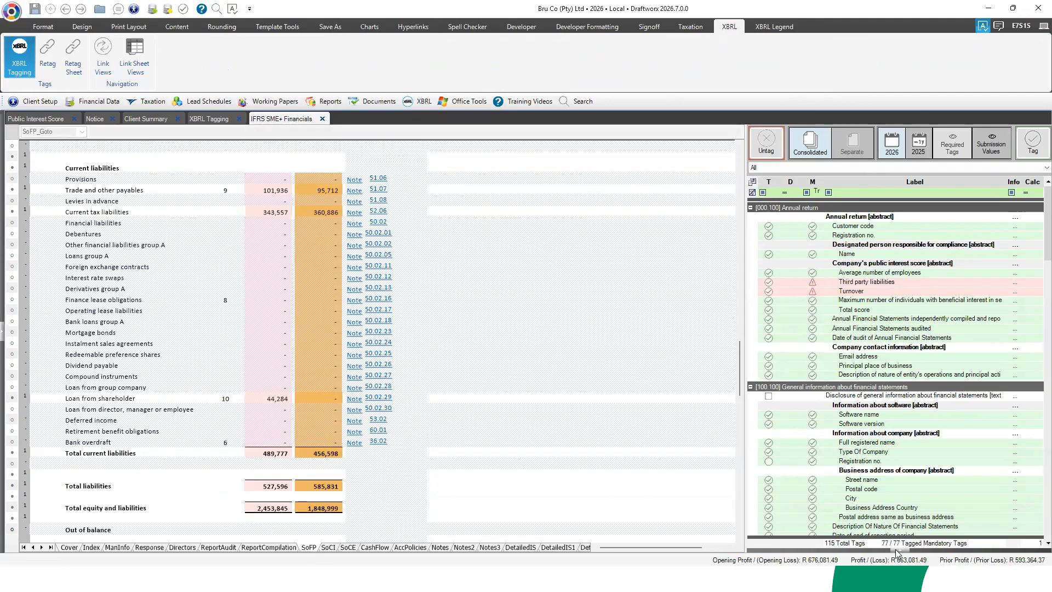
{"action": "left_click", "coordinate": [845, 492]}
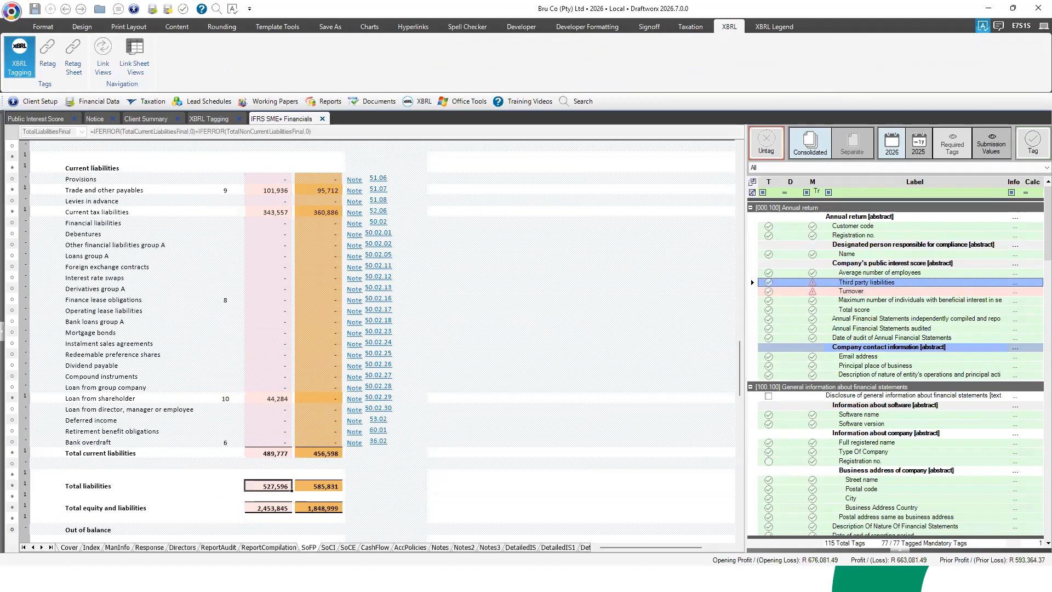
{"action": "left_click", "coordinate": [900, 549]}
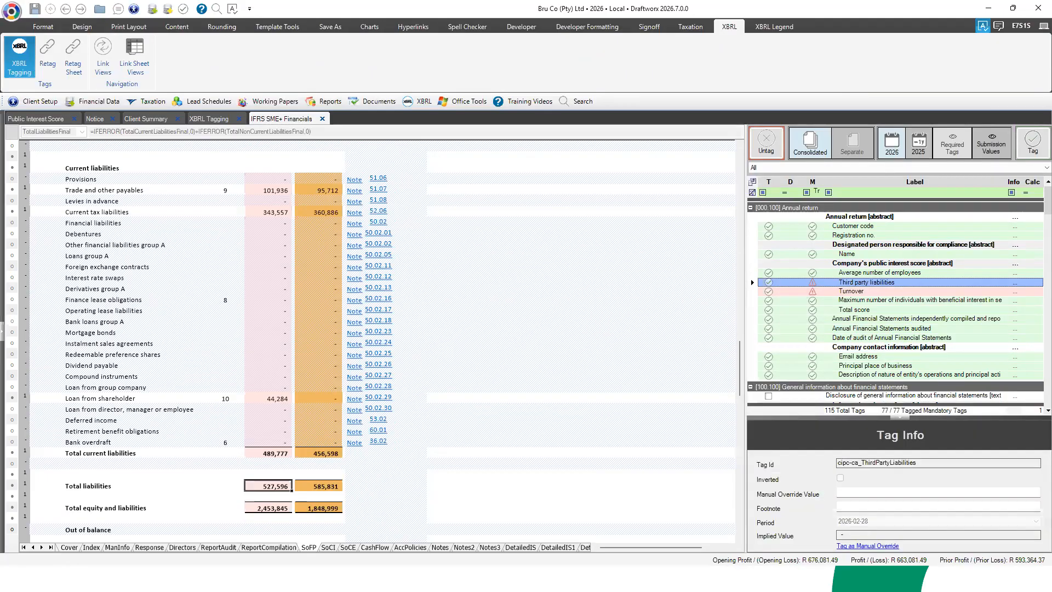
{"action": "type", "text": "527596"}
{"action": "left_click", "coordinate": [850, 506]}
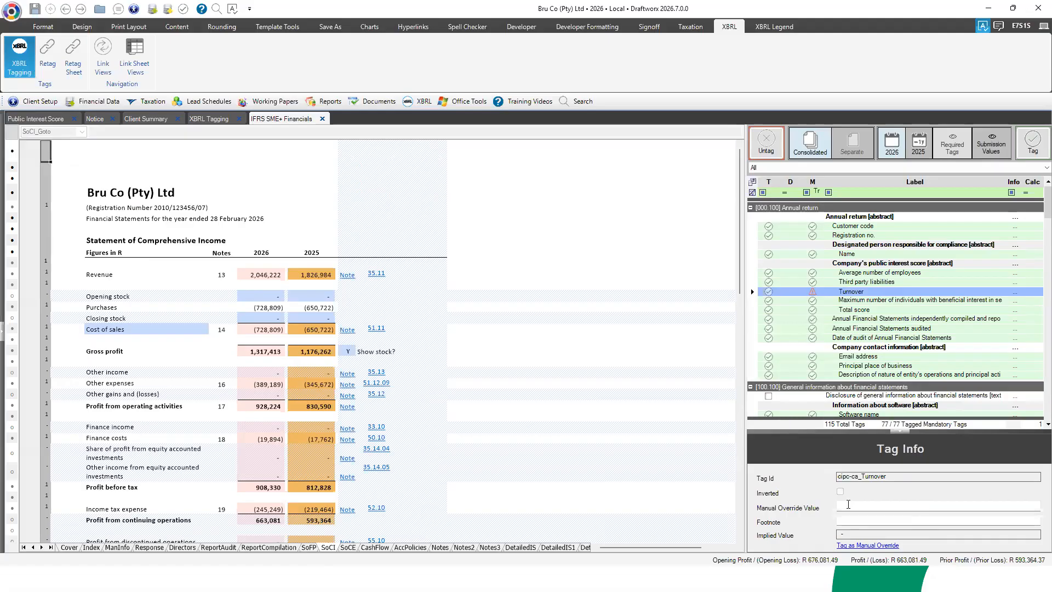
Set the manual override value of the Turnover tag to 2046222, the 2026 revenue on the SoCI sheet
{"action": "left_click", "coordinate": [865, 506]}
{"action": "type", "text": "2,0"}
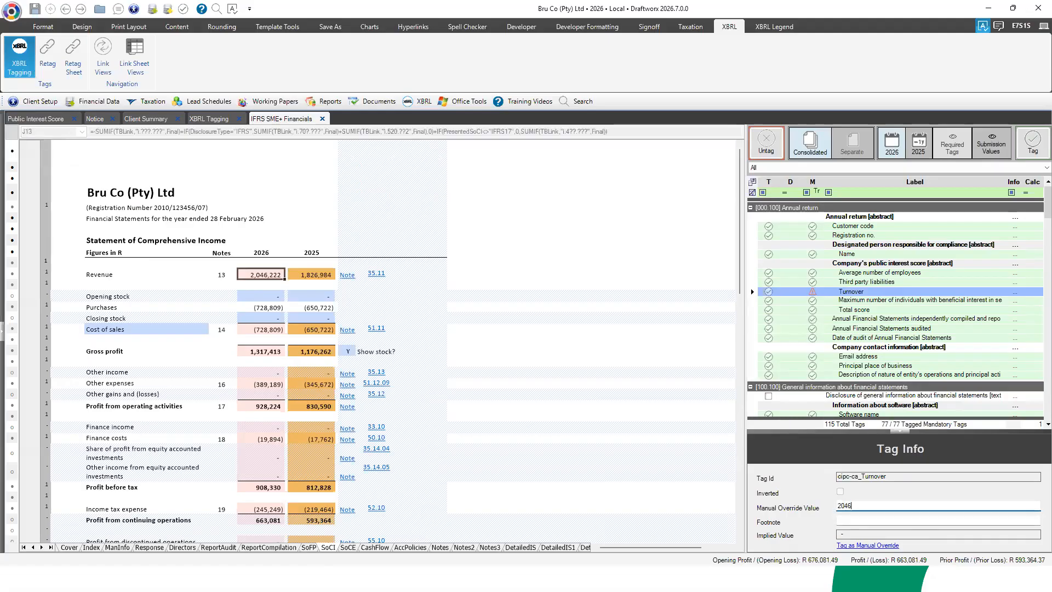
{"action": "type", "text": "46,222"}
{"action": "left_click", "coordinate": [900, 431]}
Link the sheet views and inspect the Total assets and Cash and cash equivalents tags for the SoFP sheet
{"action": "left_click", "coordinate": [114, 53]}
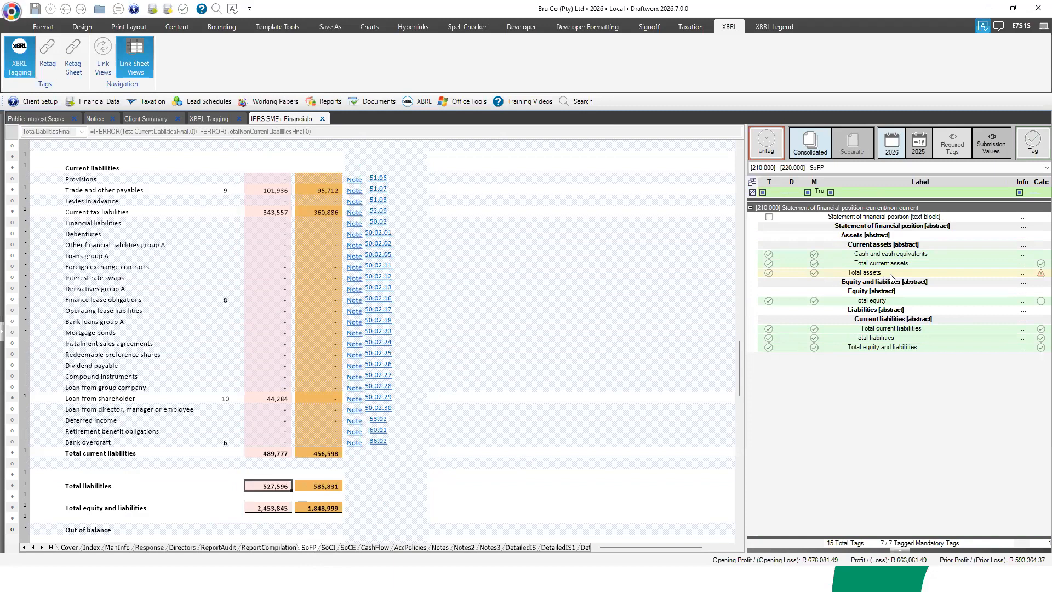
{"action": "left_click", "coordinate": [890, 275]}
{"action": "left_click", "coordinate": [891, 254]}
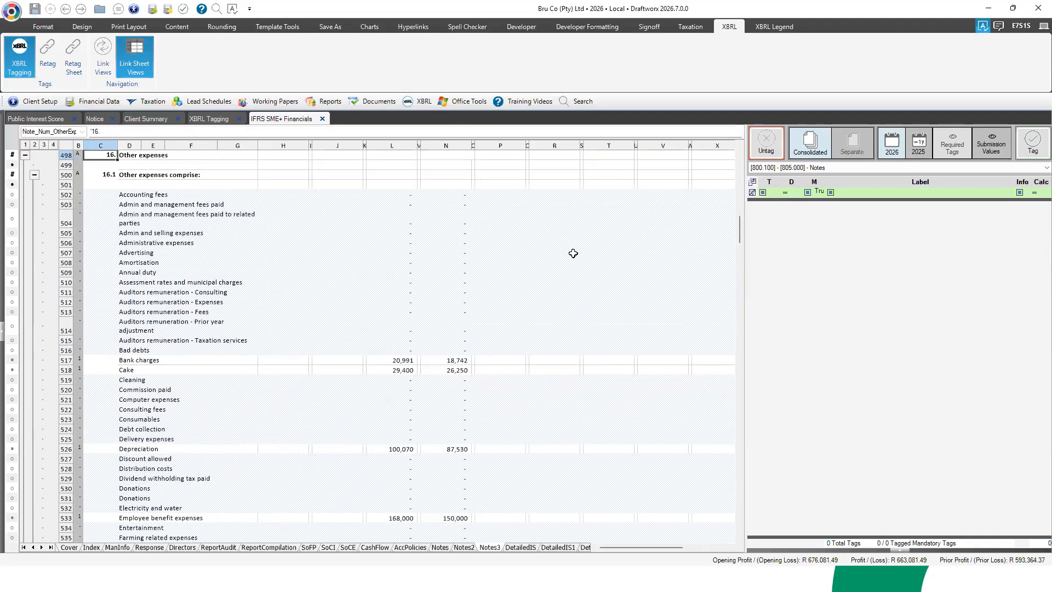
Unlink the sheet views, filter the tag labels by "admin" and give the Administrative expenses tag the footnote "None"
{"action": "left_click", "coordinate": [144, 73]}
{"action": "left_click_drag", "start_coordinate": [235, 243], "coordinate": [446, 252]}
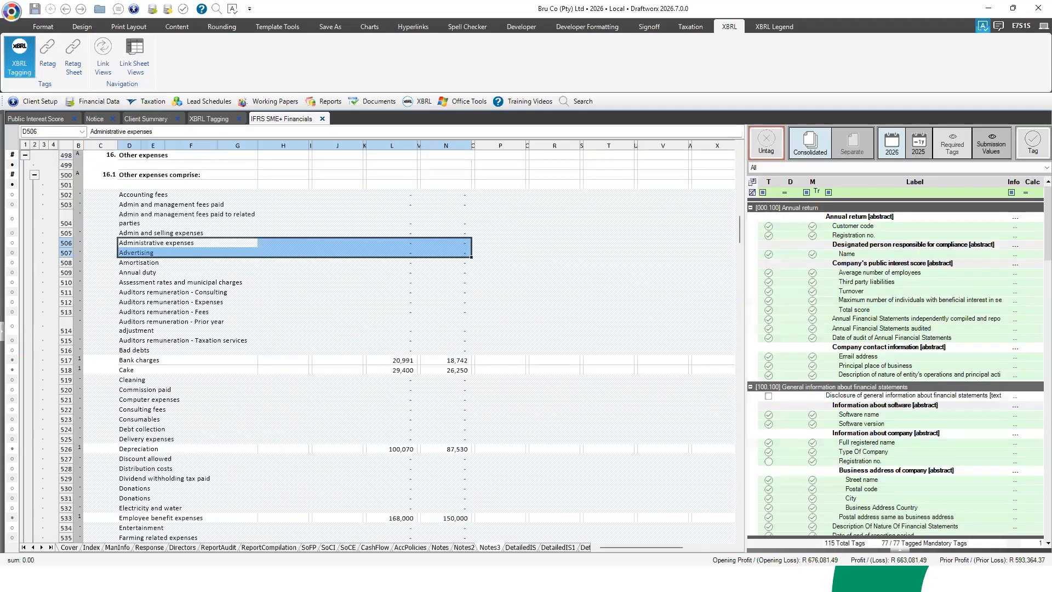
{"action": "left_click", "coordinate": [915, 192]}
{"action": "type", "text": "admin"}
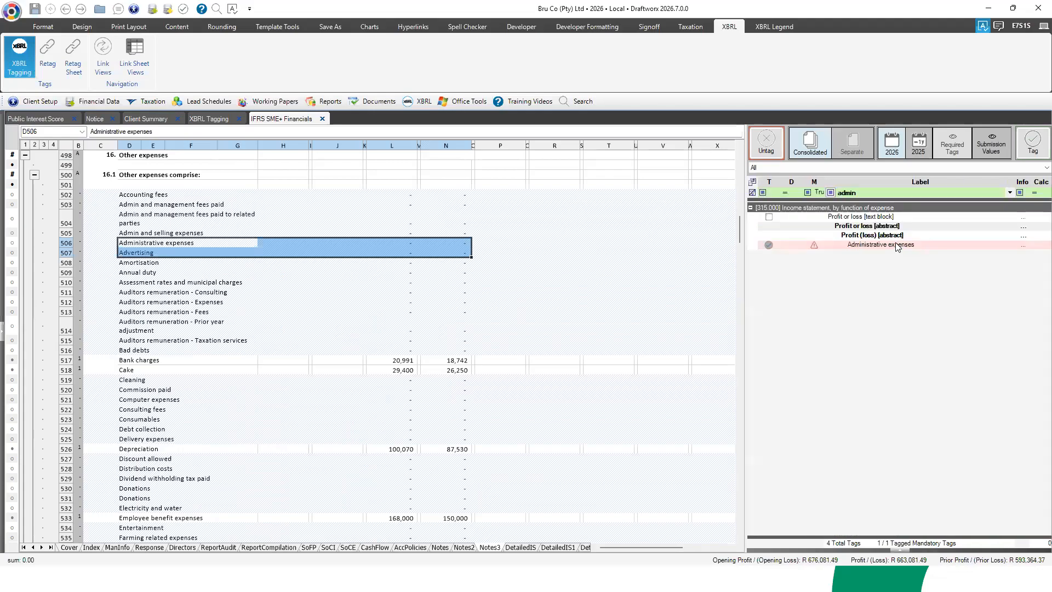
{"action": "left_click", "coordinate": [858, 503]}
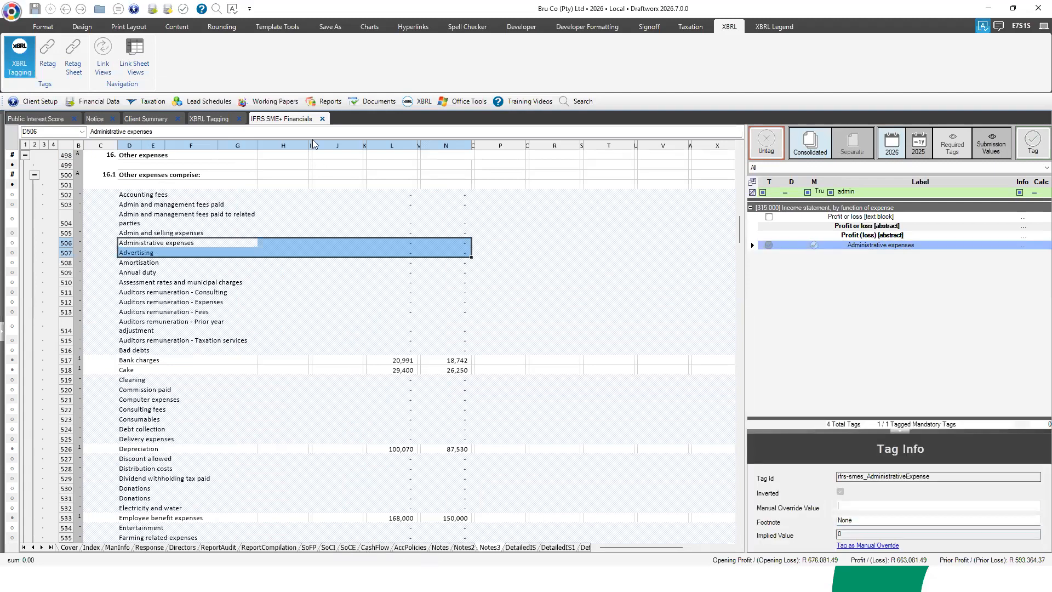
Link the sheet views again, clear the "admin" label filter and open the Total other comprehensive income tag's override details
{"action": "left_click", "coordinate": [136, 60]}
{"action": "left_click", "coordinate": [871, 193]}
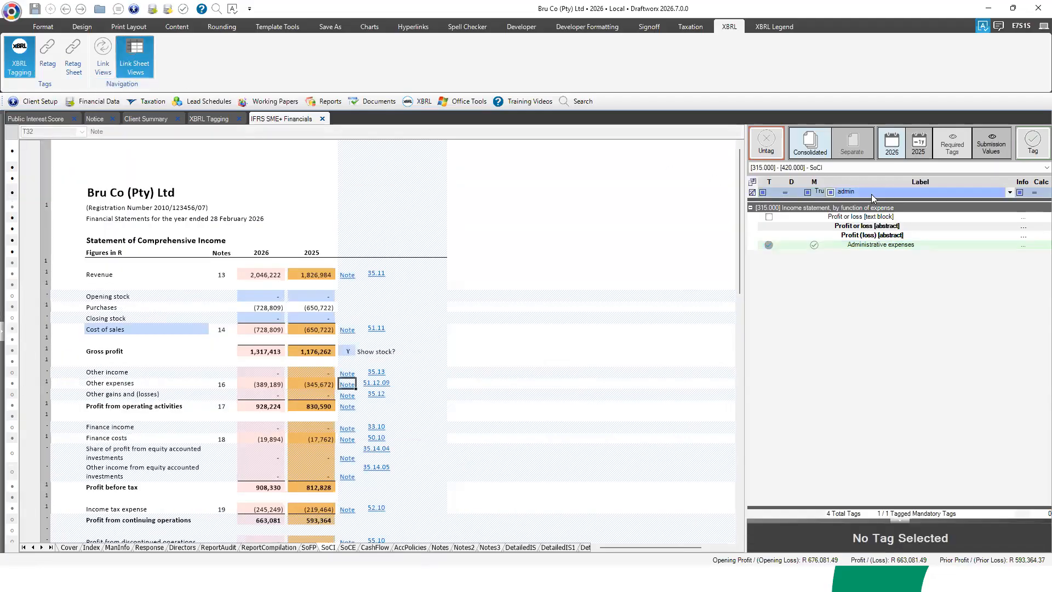
{"action": "key", "text": "BackSpace"}
{"action": "key", "text": "BackSpace"}
{"action": "key", "text": "BackSpace"}
{"action": "key", "text": "BackSpace"}
{"action": "key", "text": "BackSpace"}
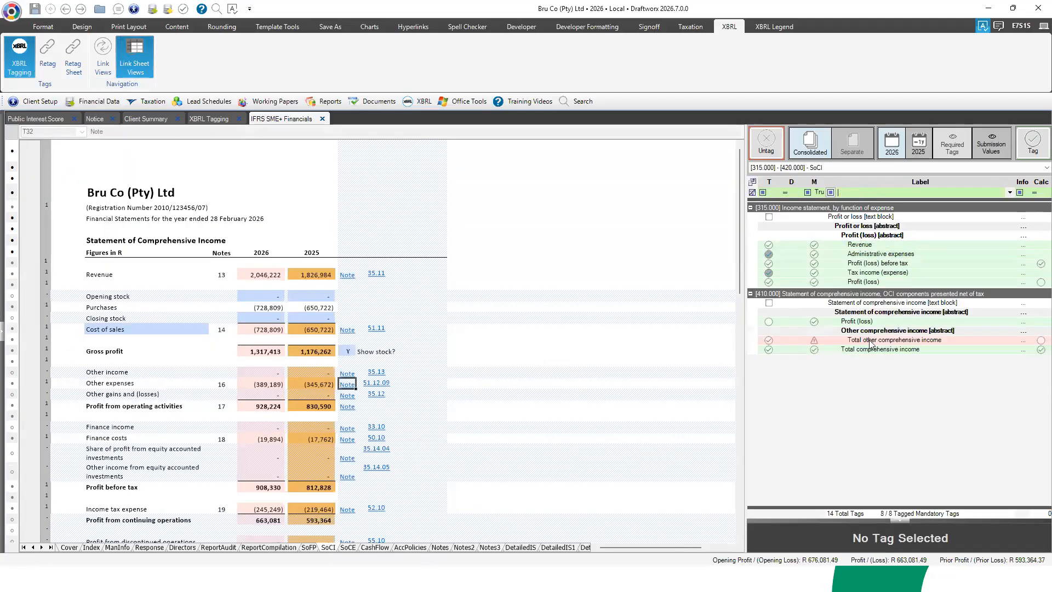
{"action": "left_click", "coordinate": [871, 341]}
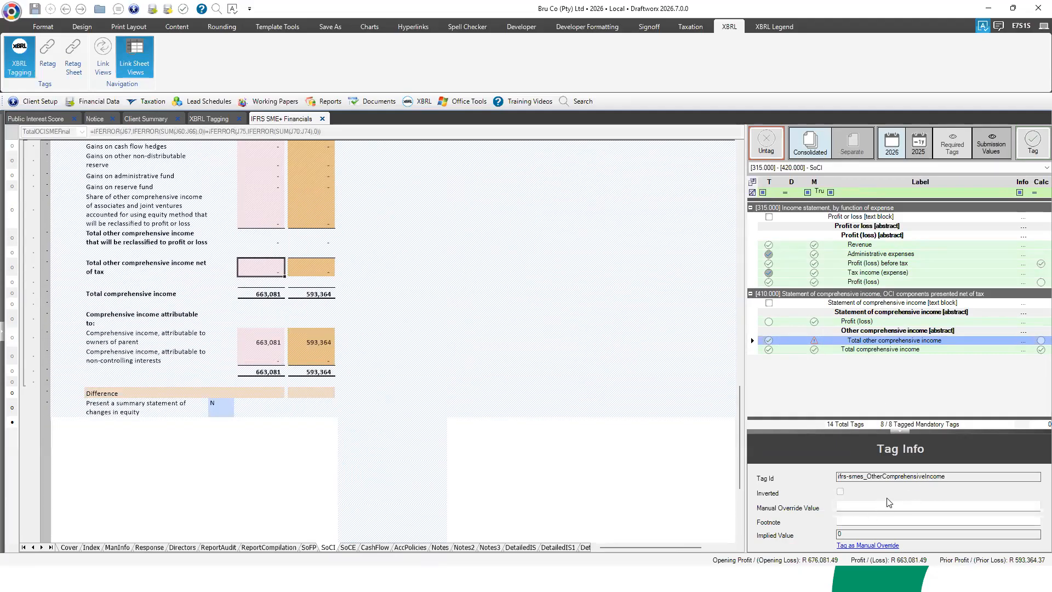
{"action": "left_click", "coordinate": [863, 505]}
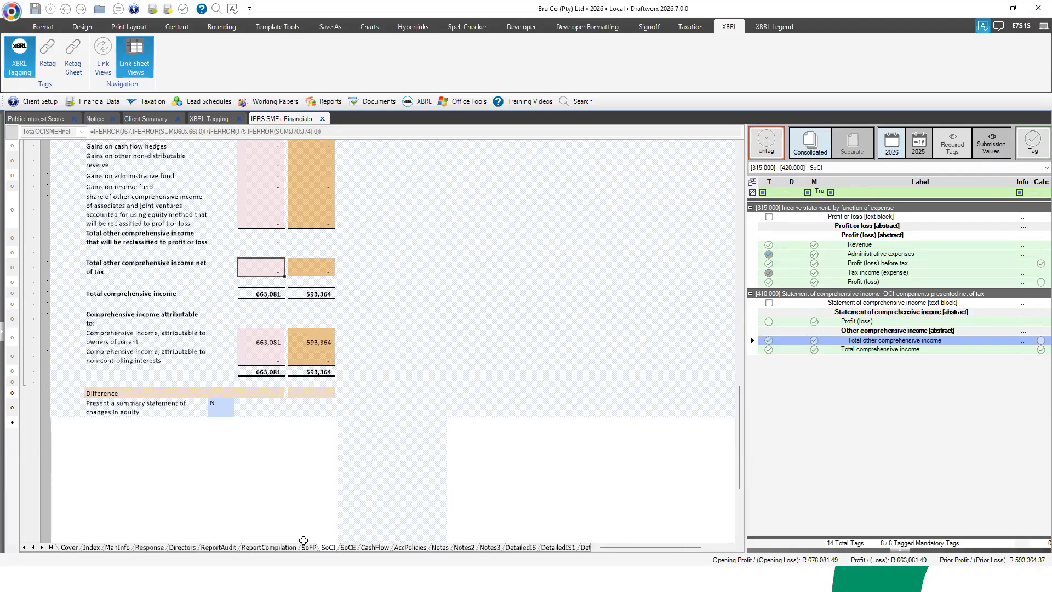
Clear the mandatory tag filter, generate the XBRL version of the IFRS SME+ Financials and validate the instance
{"action": "left_click", "coordinate": [753, 192]}
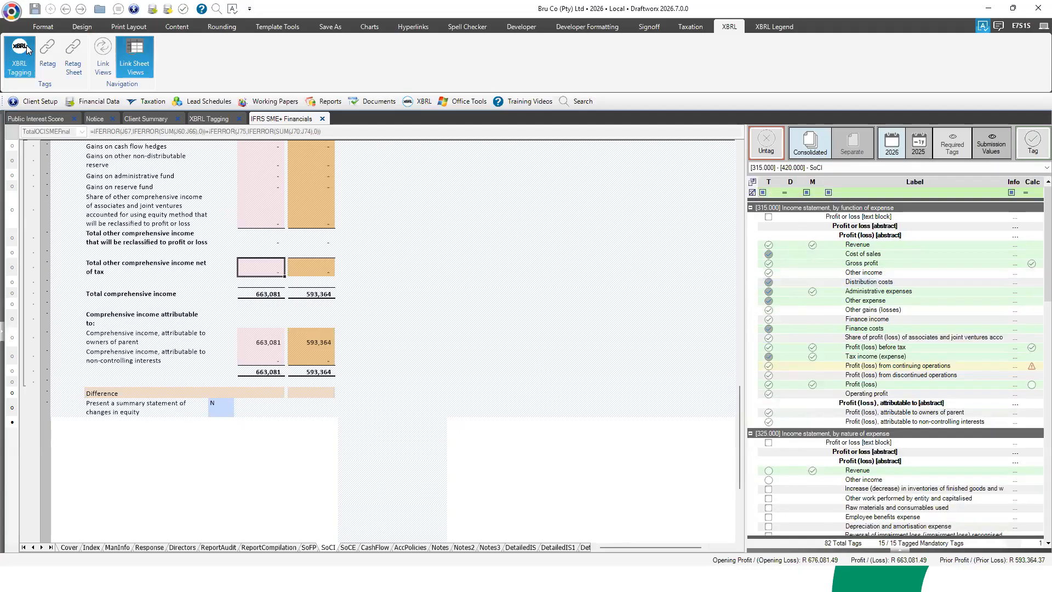
{"action": "left_click", "coordinate": [135, 53]}
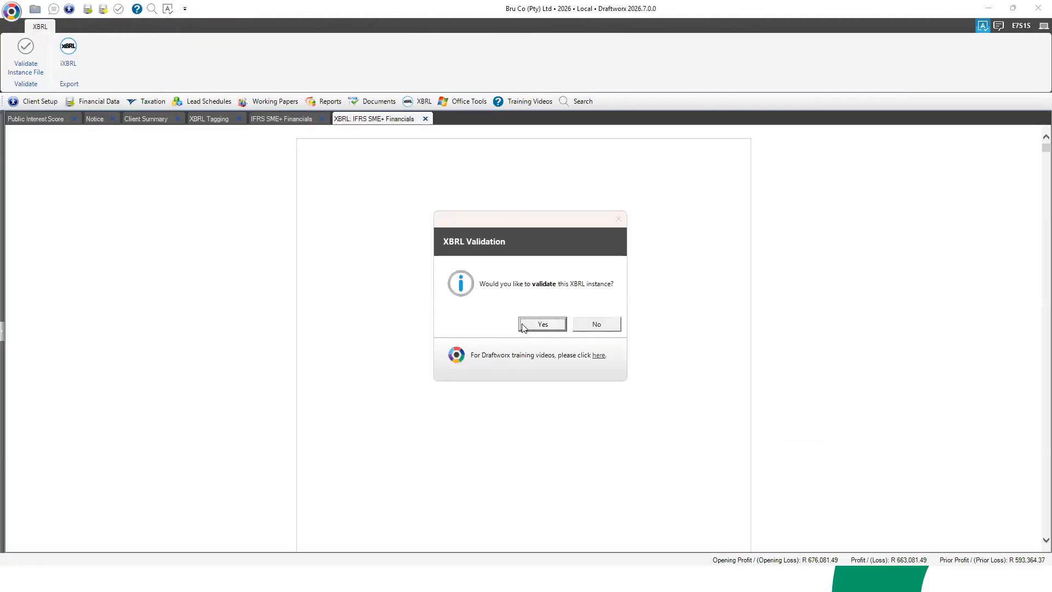
{"action": "left_click", "coordinate": [543, 324]}
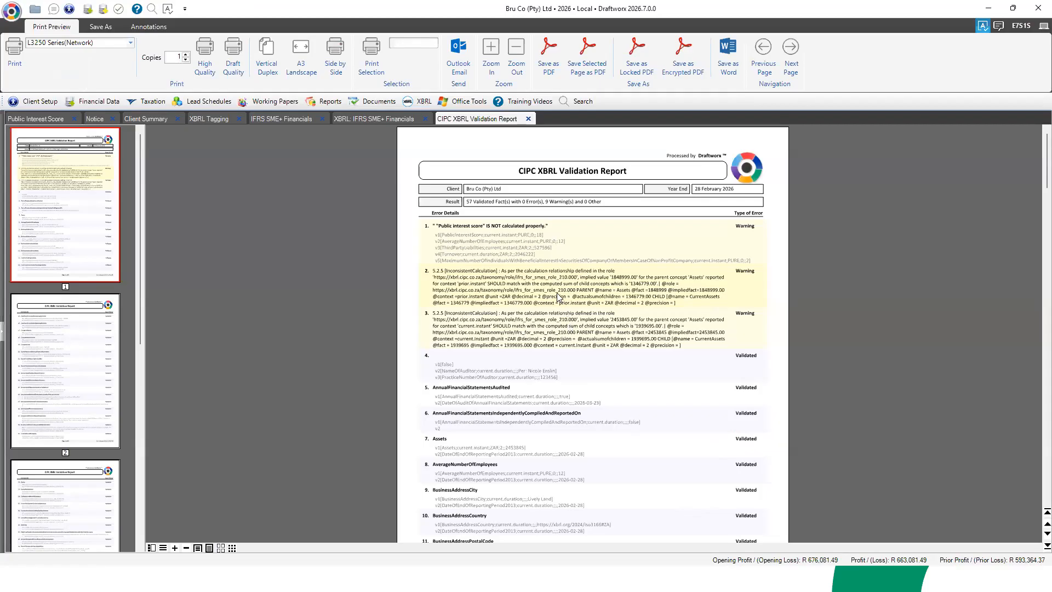
Export the XBRL financials as an iXBRL file in XHTML format to the client's DraftworX Files folder
{"action": "left_click", "coordinate": [370, 118]}
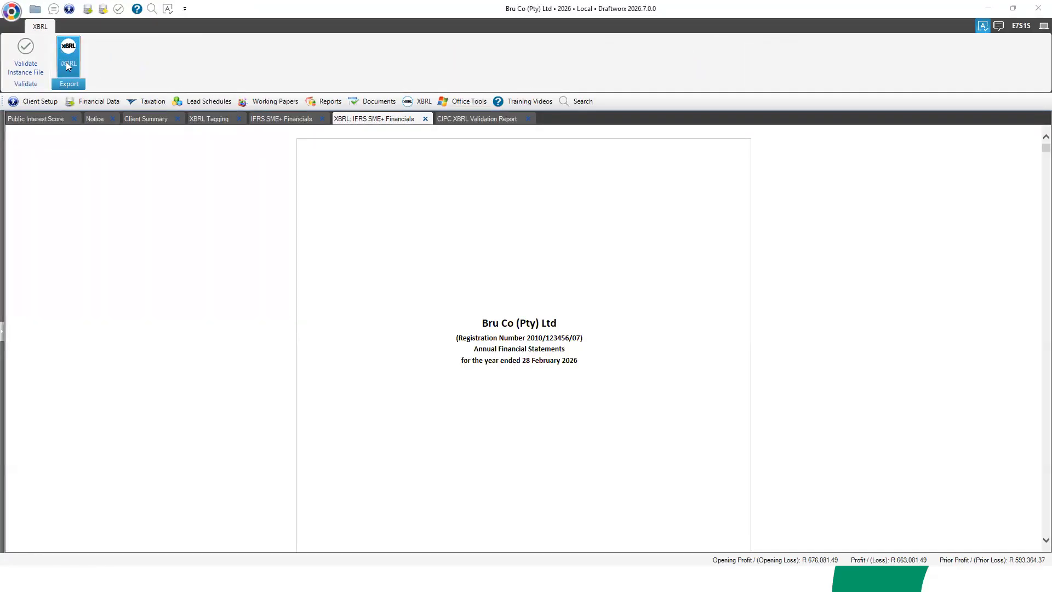
{"action": "left_click", "coordinate": [66, 62]}
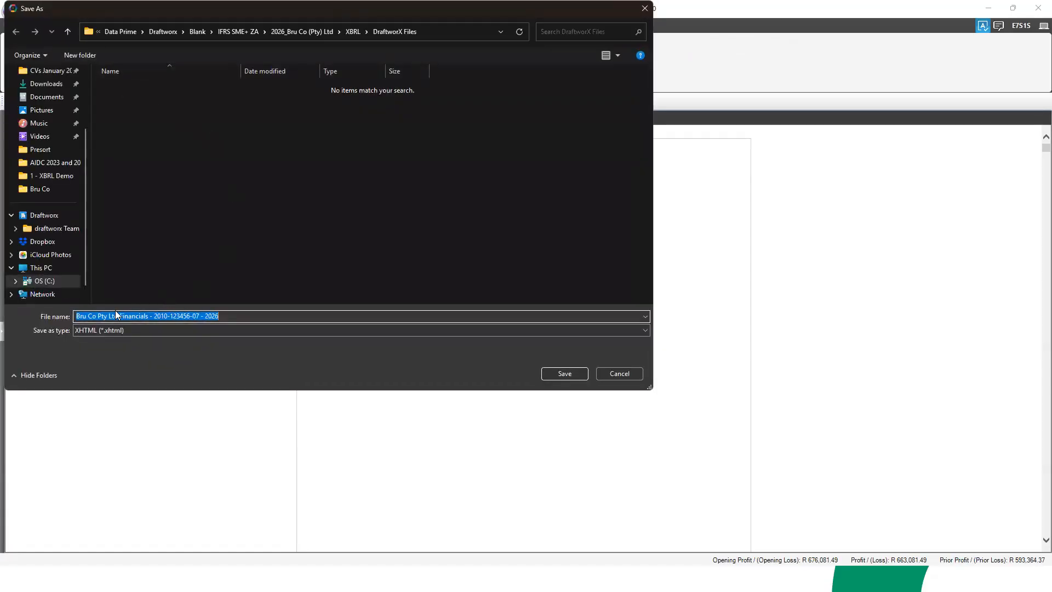
{"action": "left_click", "coordinate": [564, 373]}
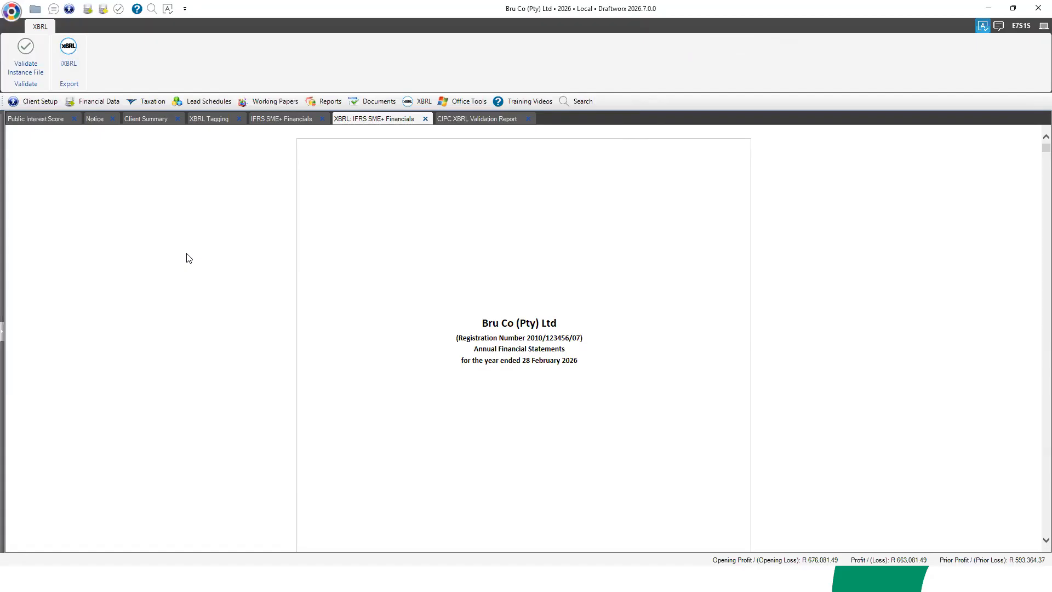
Return to the clients list, saving the changes to the IFRS SME+ Financials, and open the Dudette Co (Pty) Ltd client
{"action": "left_click", "coordinate": [35, 10]}
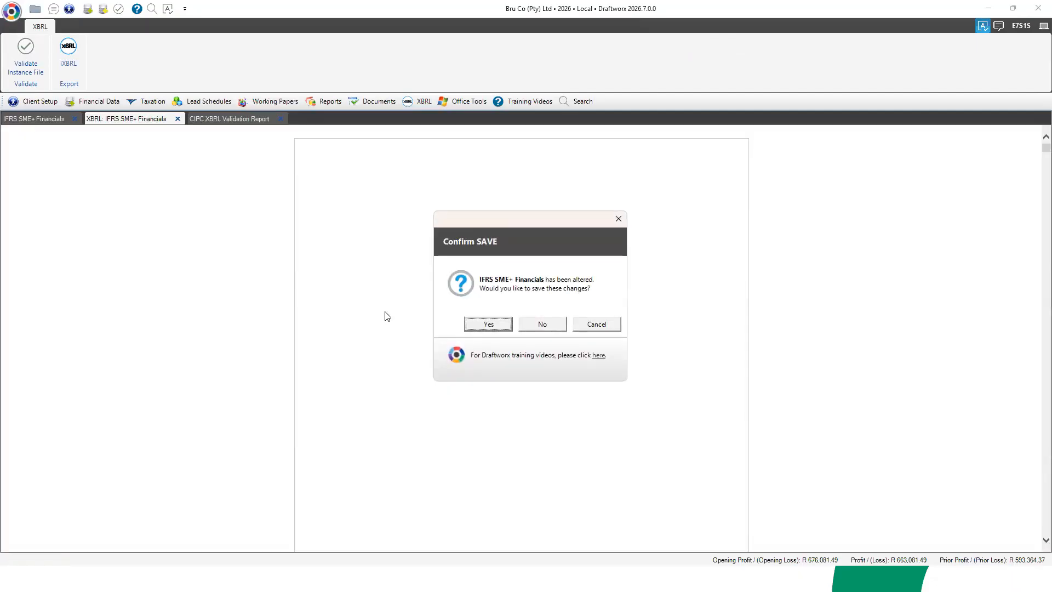
{"action": "left_click", "coordinate": [475, 327]}
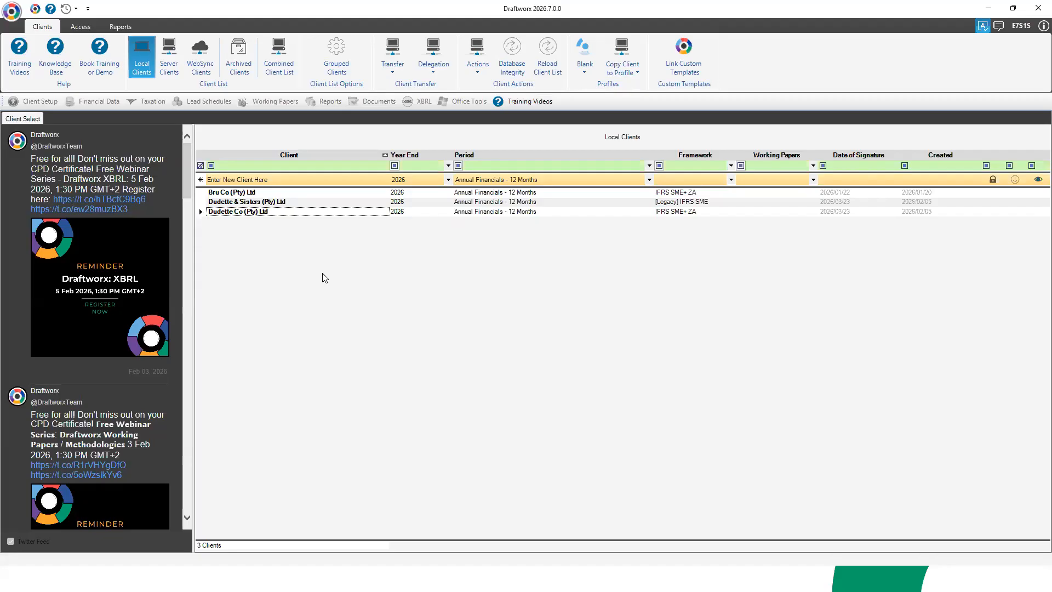
{"action": "left_click", "coordinate": [299, 214]}
{"action": "double_click", "coordinate": [301, 218]}
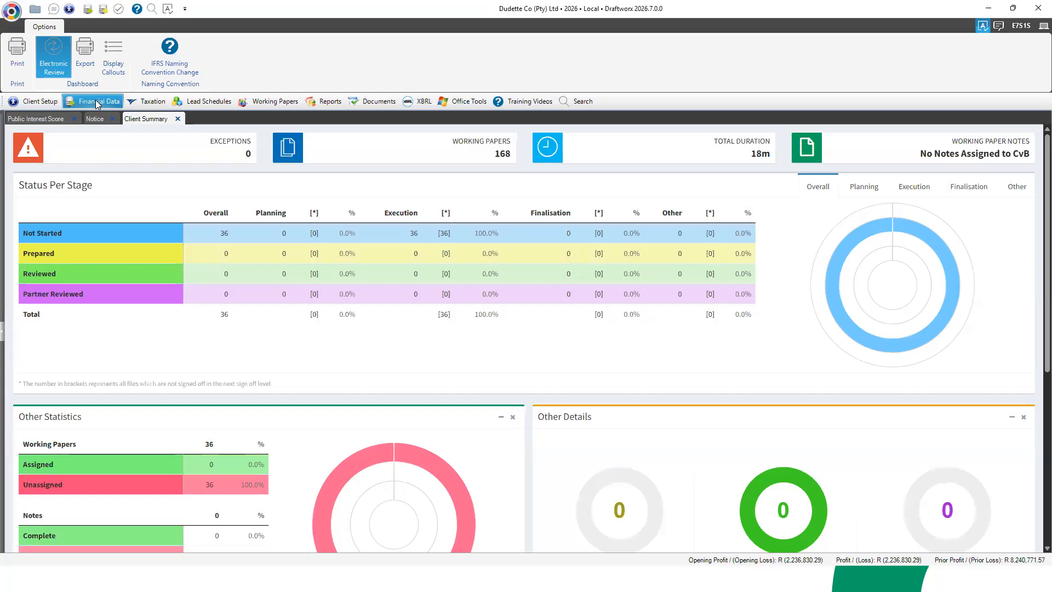
Open the CIPC Compliance Checklist for Dudette Co (Pty) Ltd and bring up its Questionnaire sheet
{"action": "left_click", "coordinate": [417, 103]}
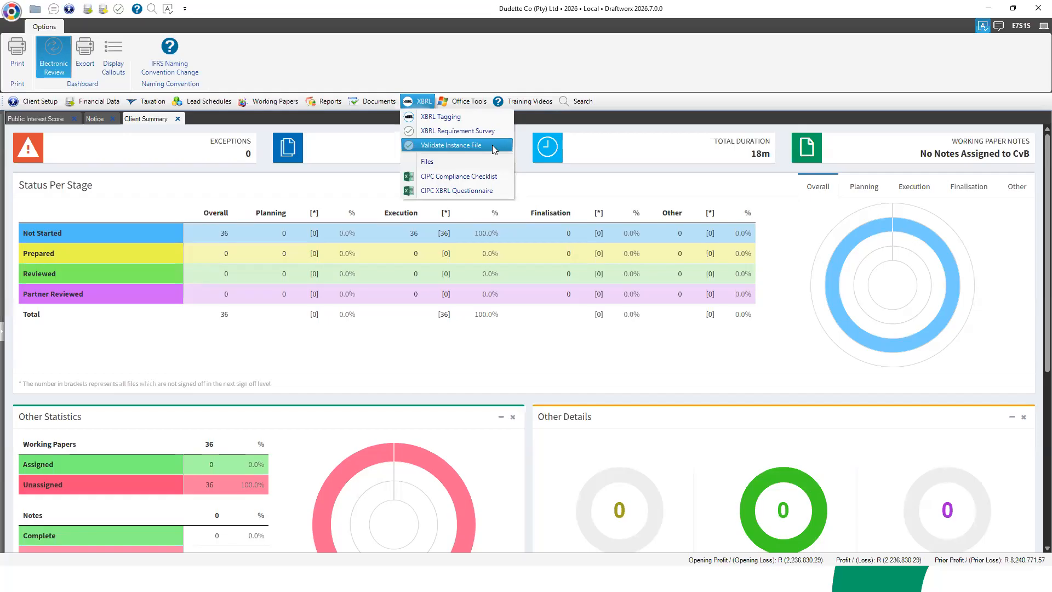
{"action": "left_click", "coordinate": [501, 176]}
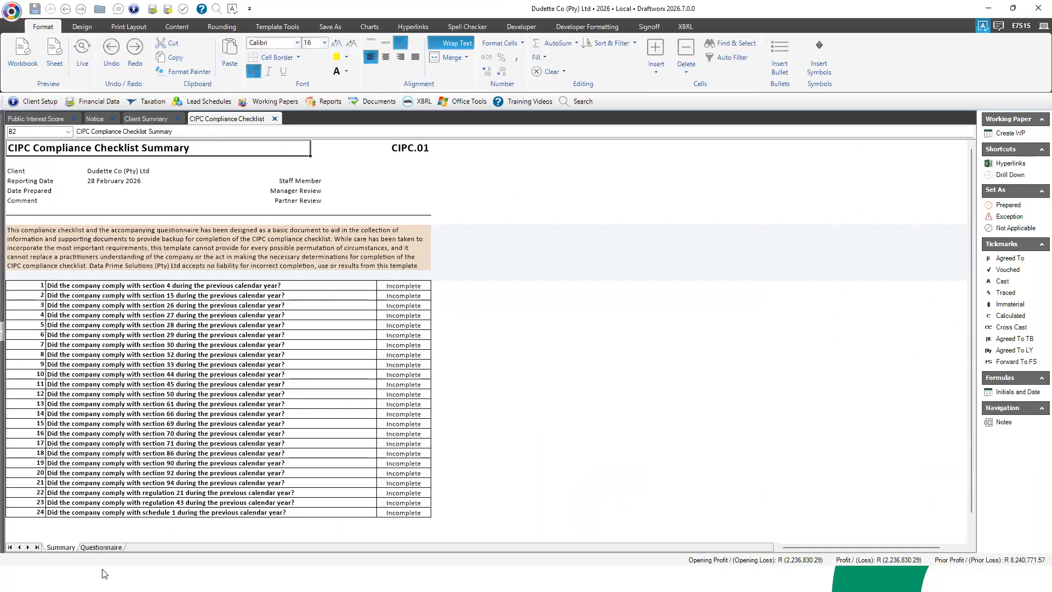
{"action": "left_click", "coordinate": [100, 548]}
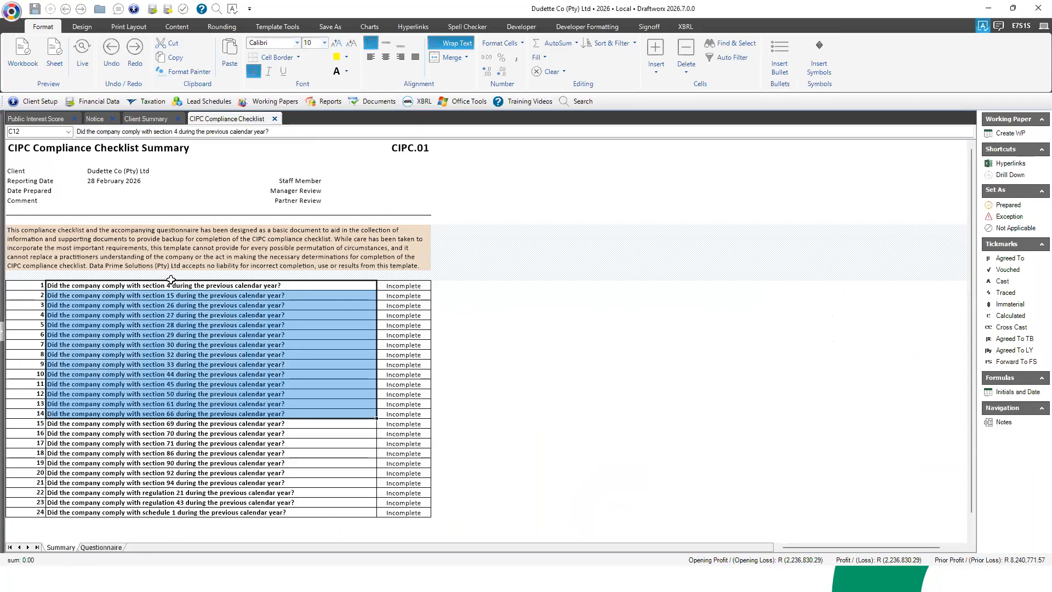
{"action": "left_click", "coordinate": [189, 244]}
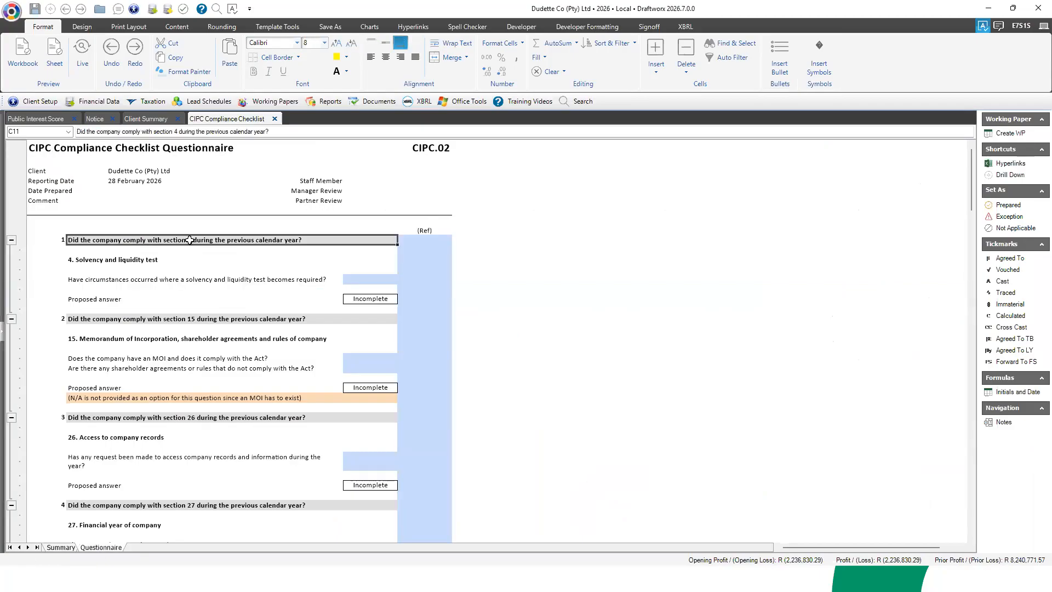
{"action": "left_click", "coordinate": [217, 283]}
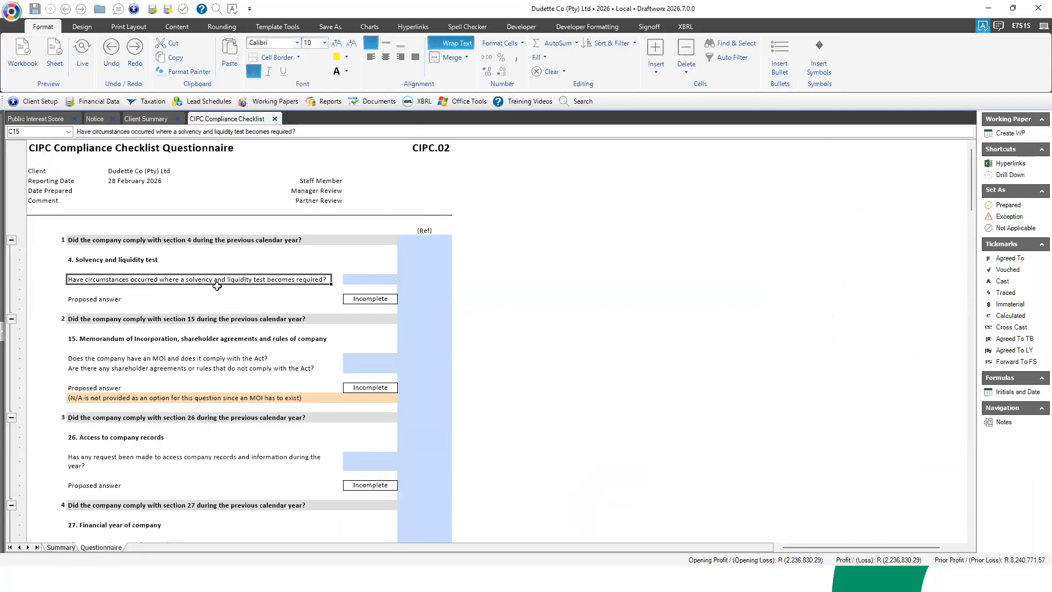
Answer N to the section 4 solvency test question, Y to the section 15 MOI question, and answer the shareholder agreements question
{"action": "left_click", "coordinate": [383, 280]}
{"action": "left_click", "coordinate": [402, 280]}
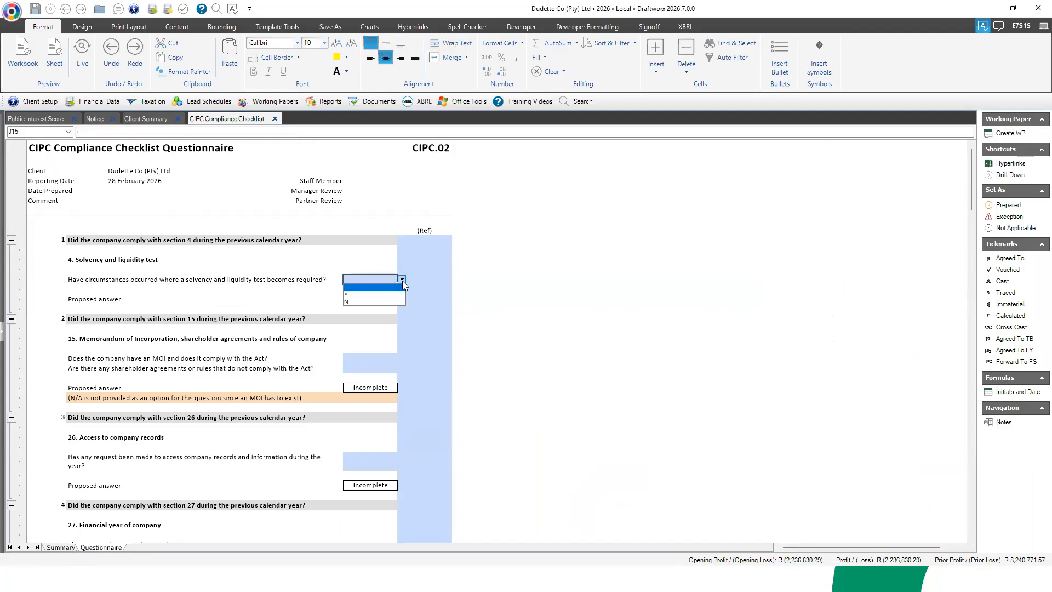
{"action": "left_click", "coordinate": [371, 302]}
{"action": "left_click", "coordinate": [395, 359]}
{"action": "left_click", "coordinate": [402, 358]}
{"action": "left_click", "coordinate": [378, 367]}
{"action": "left_click", "coordinate": [378, 367]}
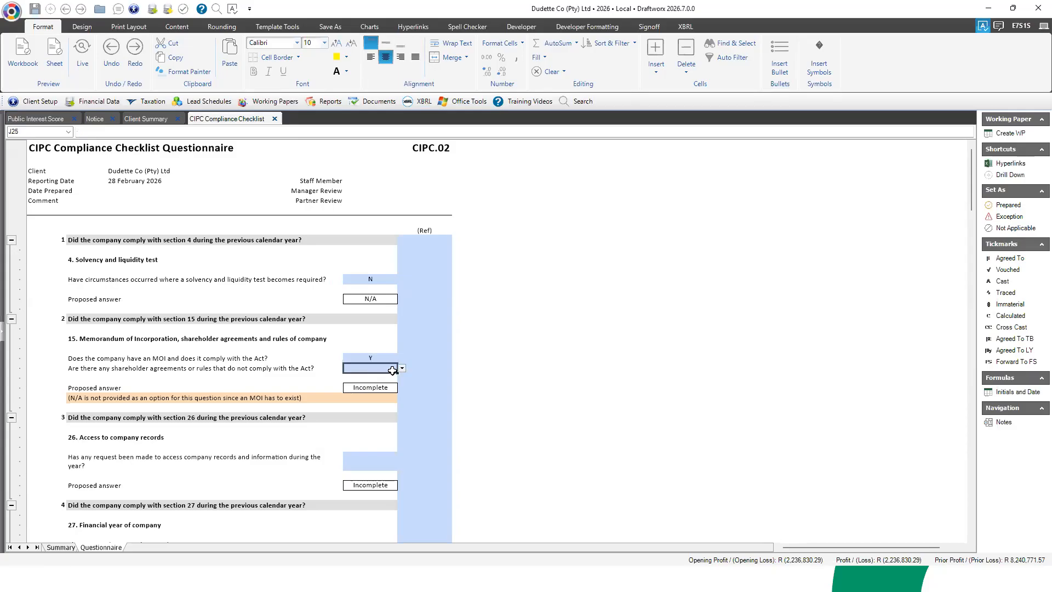
{"action": "left_click", "coordinate": [402, 368]}
{"action": "left_click", "coordinate": [376, 382]}
Close the compliance checklist after viewing its Summary sheet, and open the CIPC XBRL Questionnaire
{"action": "left_click", "coordinate": [60, 546]}
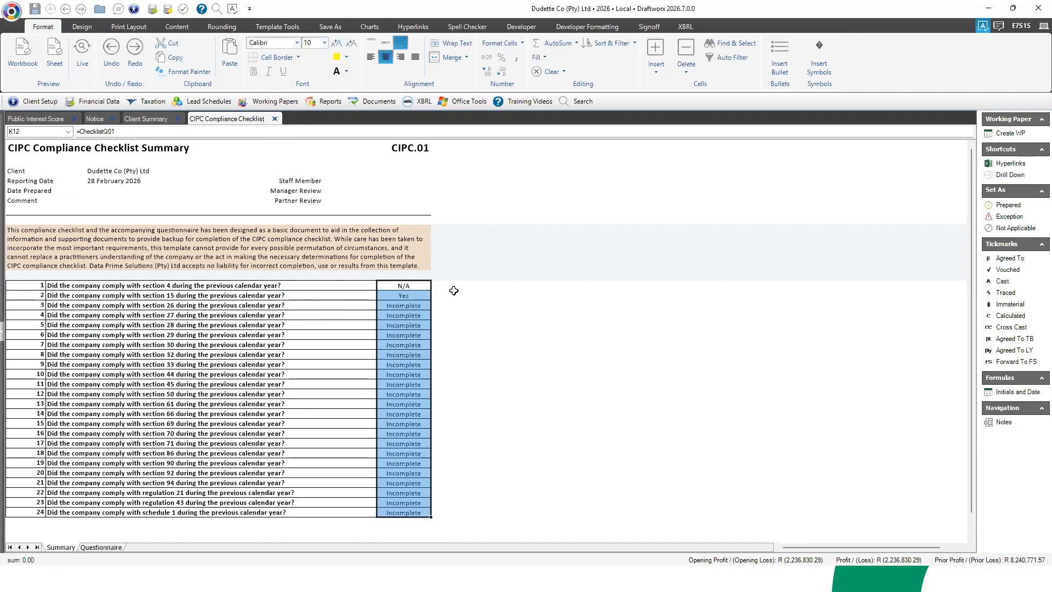
{"action": "left_click", "coordinate": [275, 119]}
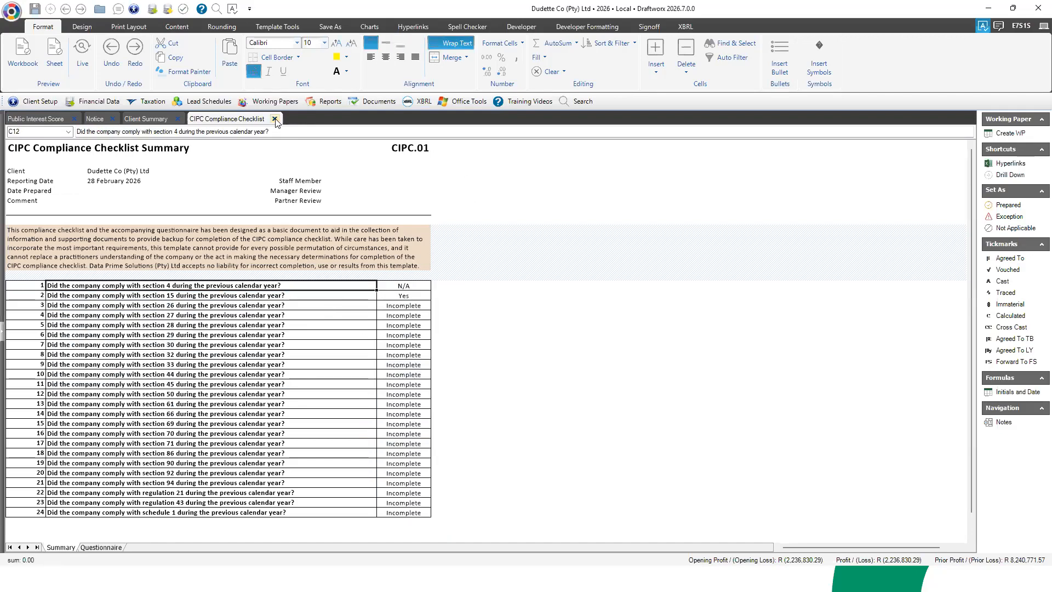
{"action": "left_click", "coordinate": [420, 106]}
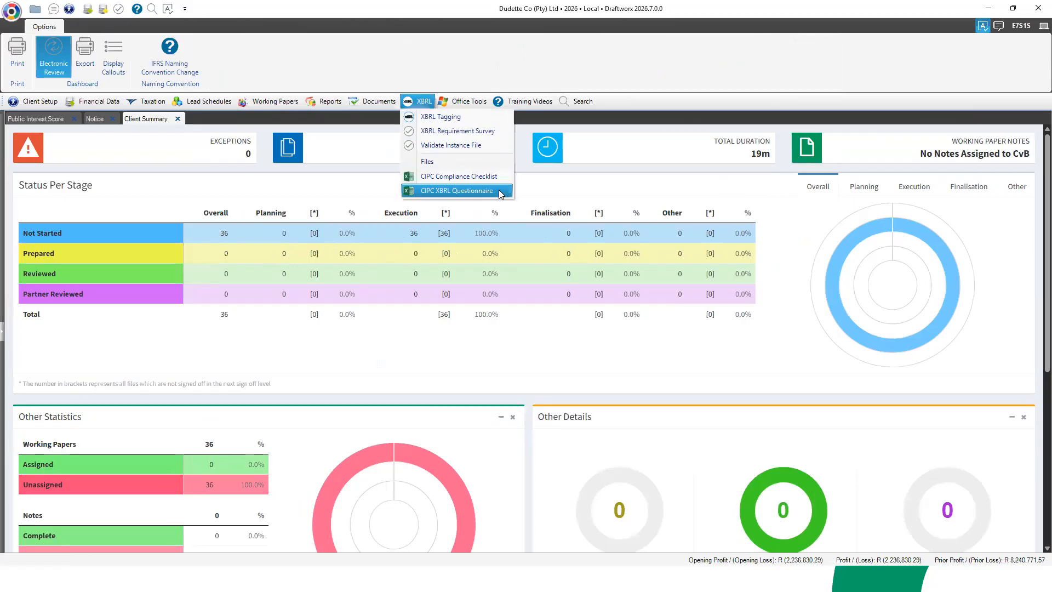
{"action": "left_click", "coordinate": [500, 192]}
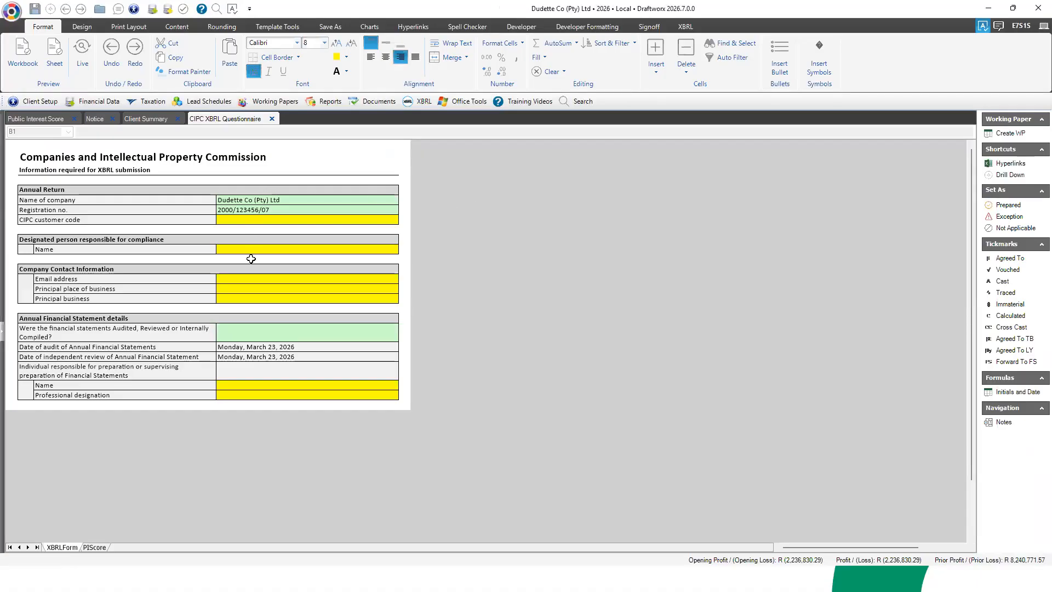
Examine the questionnaire's PIScore and XBRLForm sheets, including the preparer's name and CIPC customer code fields, and close the questionnaire
{"action": "left_click", "coordinate": [94, 547]}
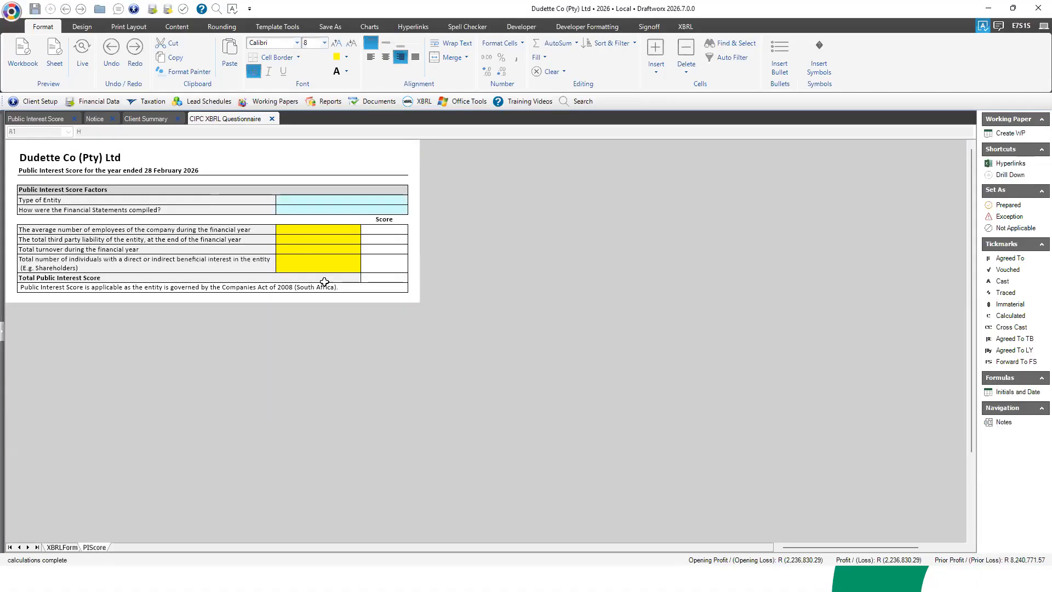
{"action": "left_click", "coordinate": [67, 545]}
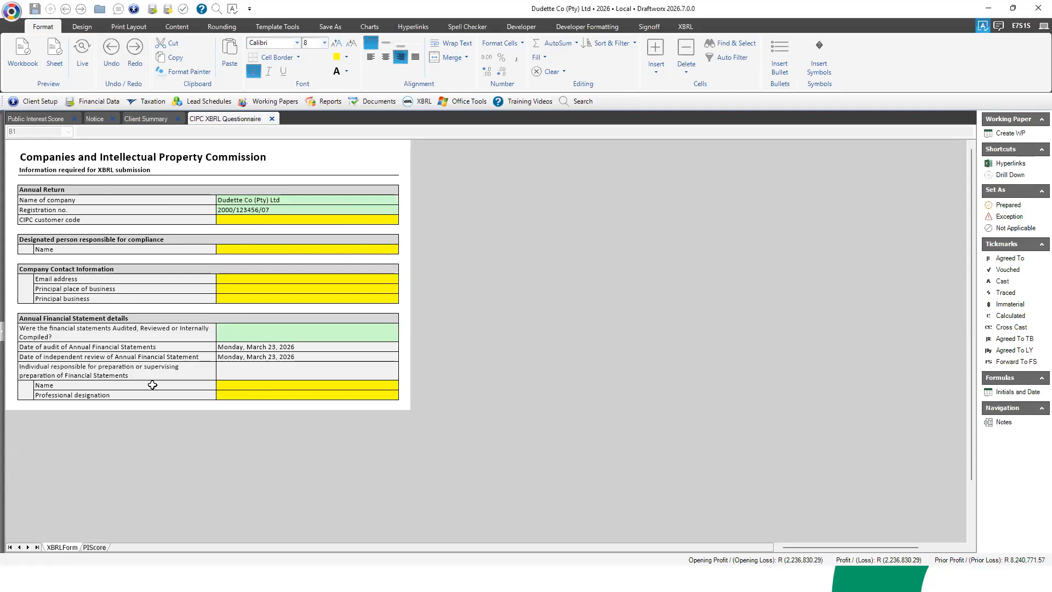
{"action": "left_click", "coordinate": [126, 386]}
{"action": "left_click_drag", "start_coordinate": [126, 386], "coordinate": [236, 384]}
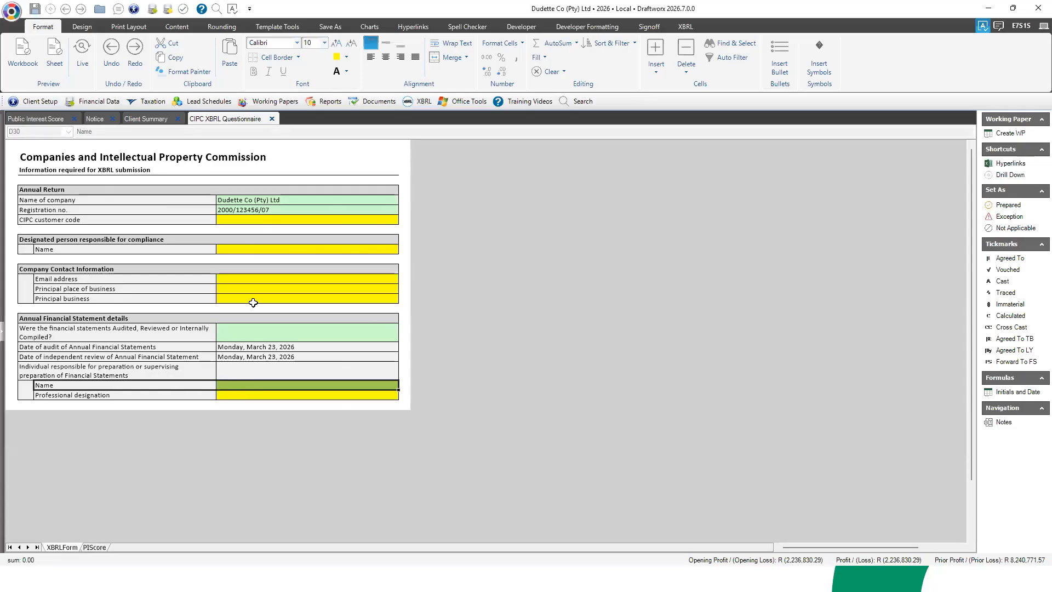
{"action": "left_click", "coordinate": [90, 219]}
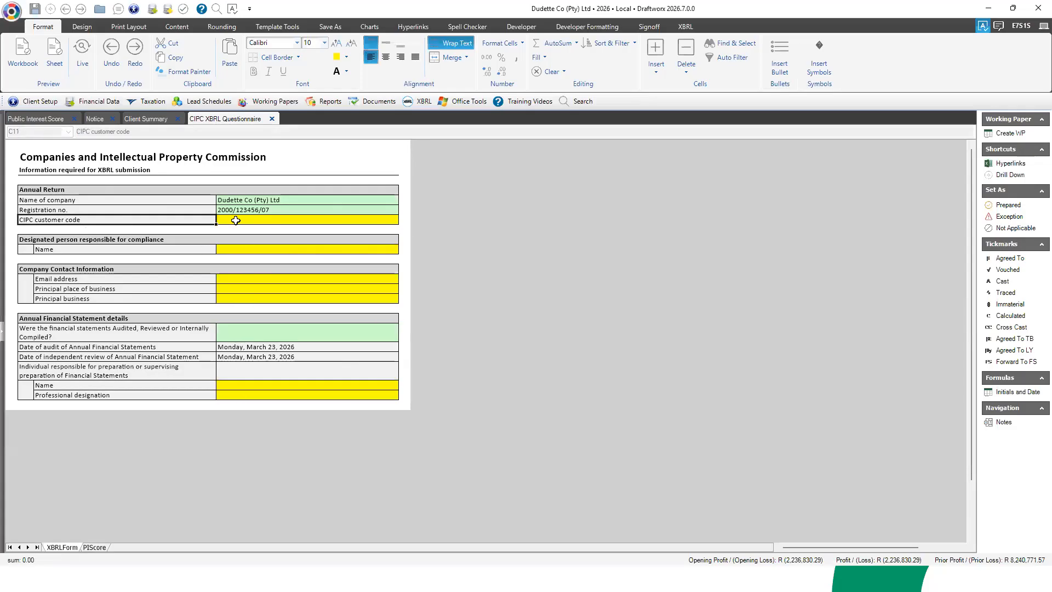
{"action": "left_click", "coordinate": [239, 220]}
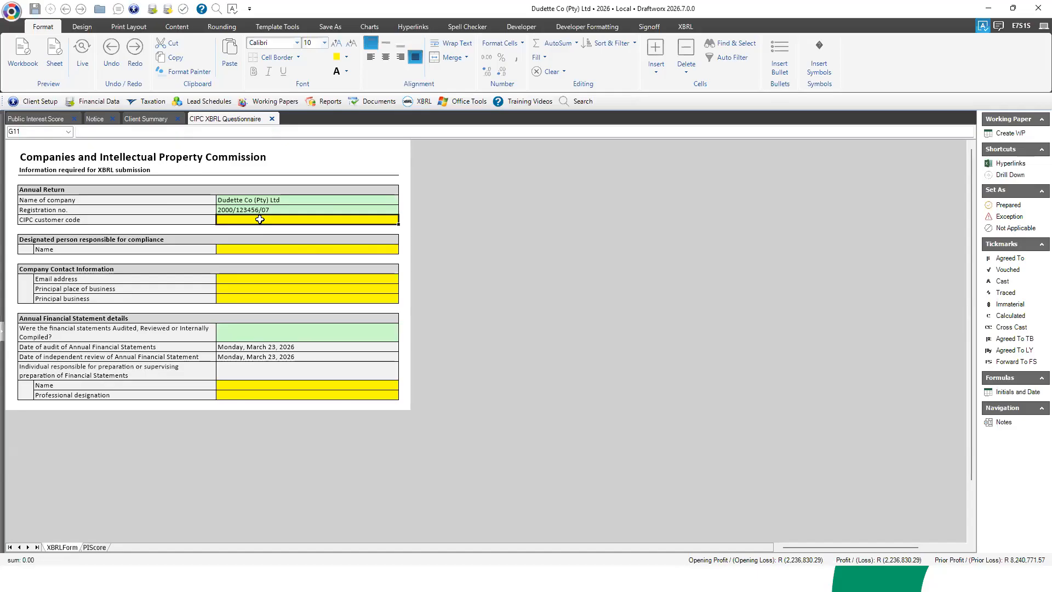
{"action": "left_click", "coordinate": [272, 119]}
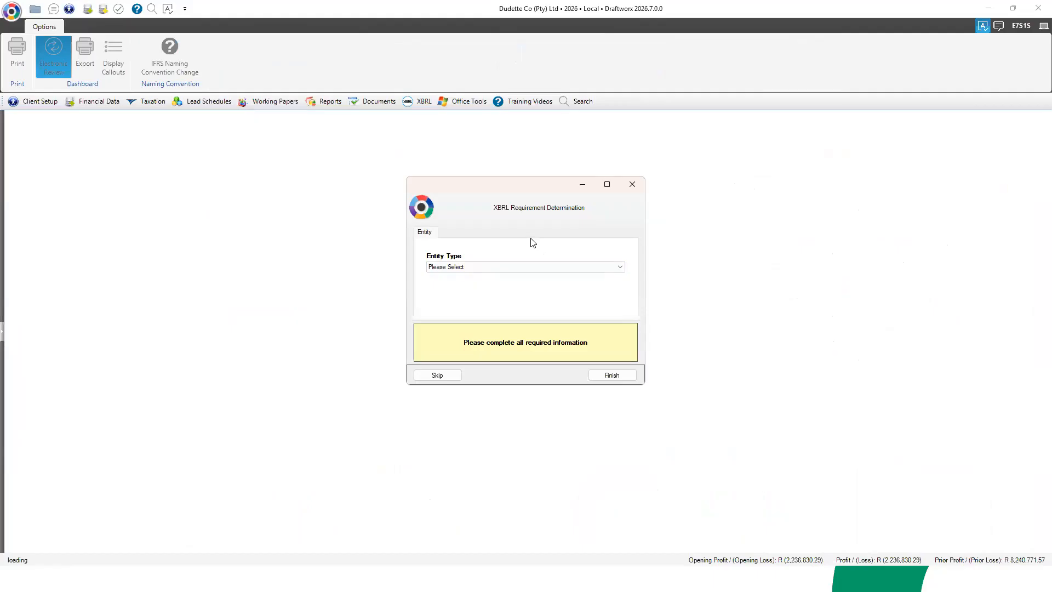
In the XBRL requirement determination, set the entity type to Private Company and answer No to the MOI audit and fiduciary capacity questions
{"action": "left_click", "coordinate": [500, 267]}
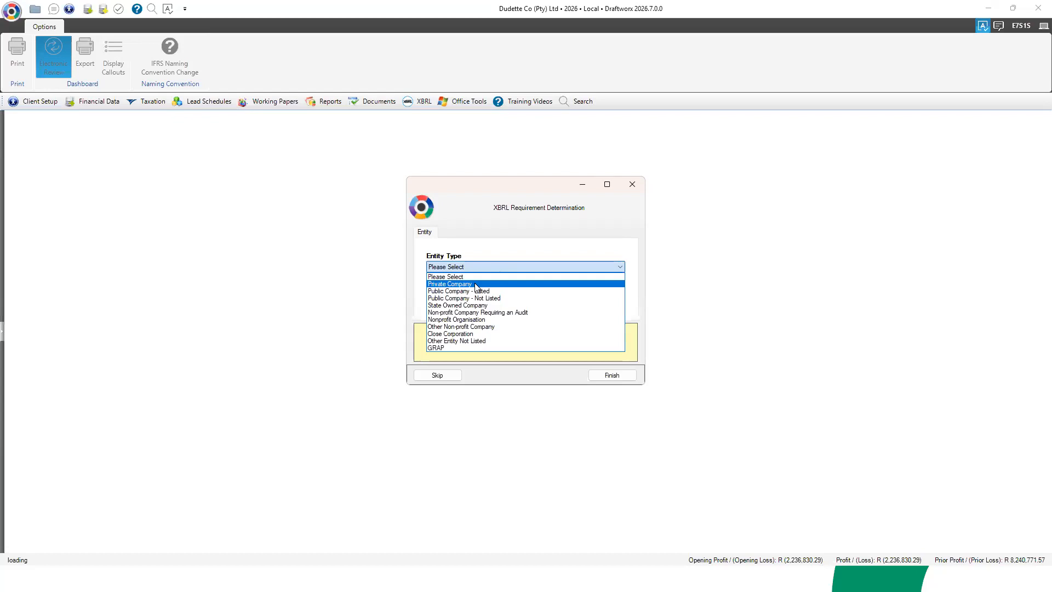
{"action": "left_click", "coordinate": [476, 285]}
{"action": "left_click", "coordinate": [480, 268]}
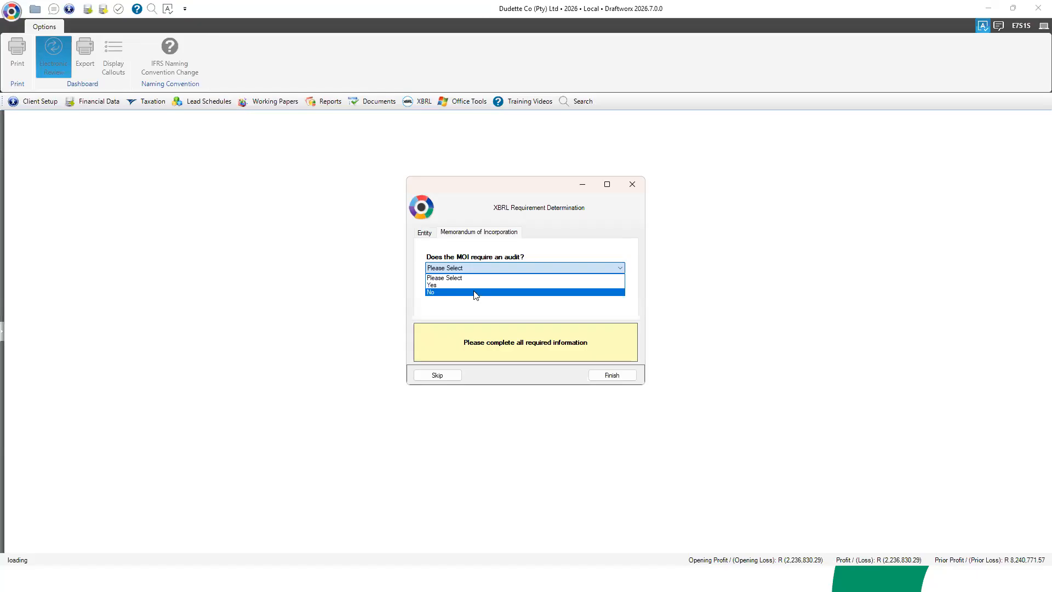
{"action": "left_click", "coordinate": [474, 292]}
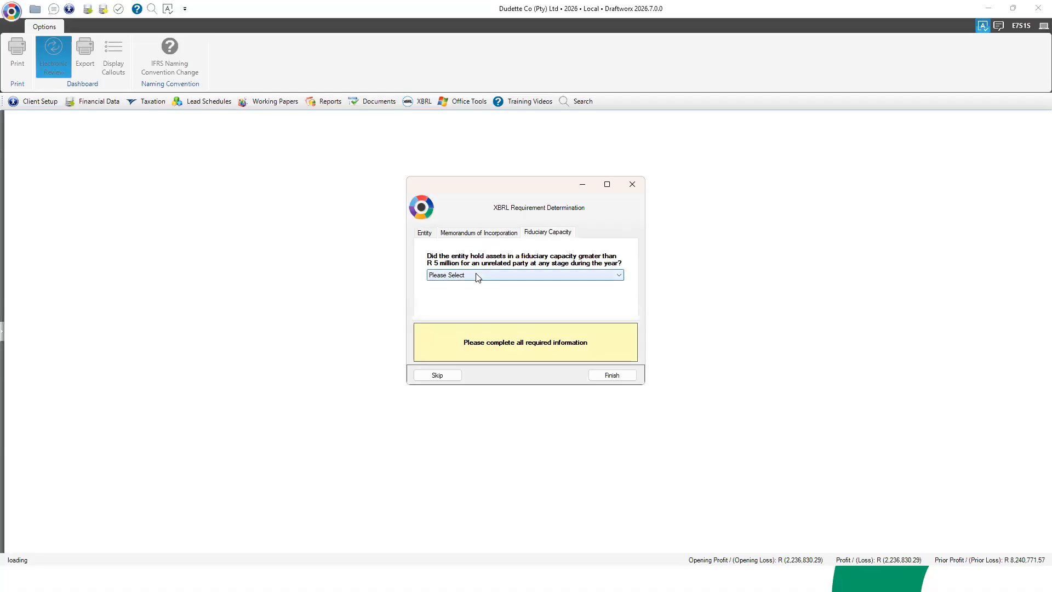
{"action": "left_click", "coordinate": [477, 277]}
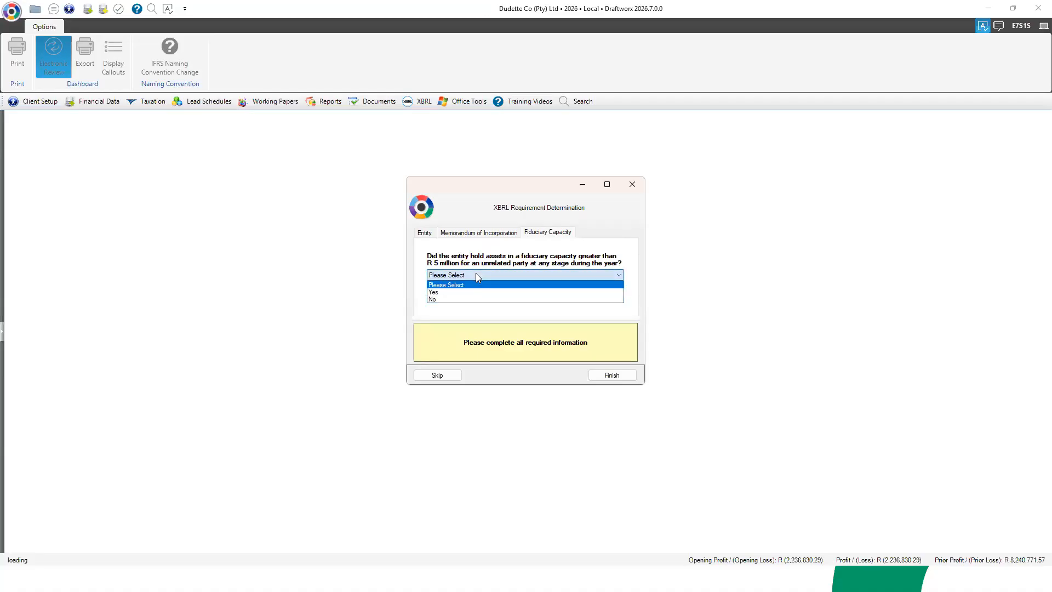
{"action": "left_click", "coordinate": [459, 300]}
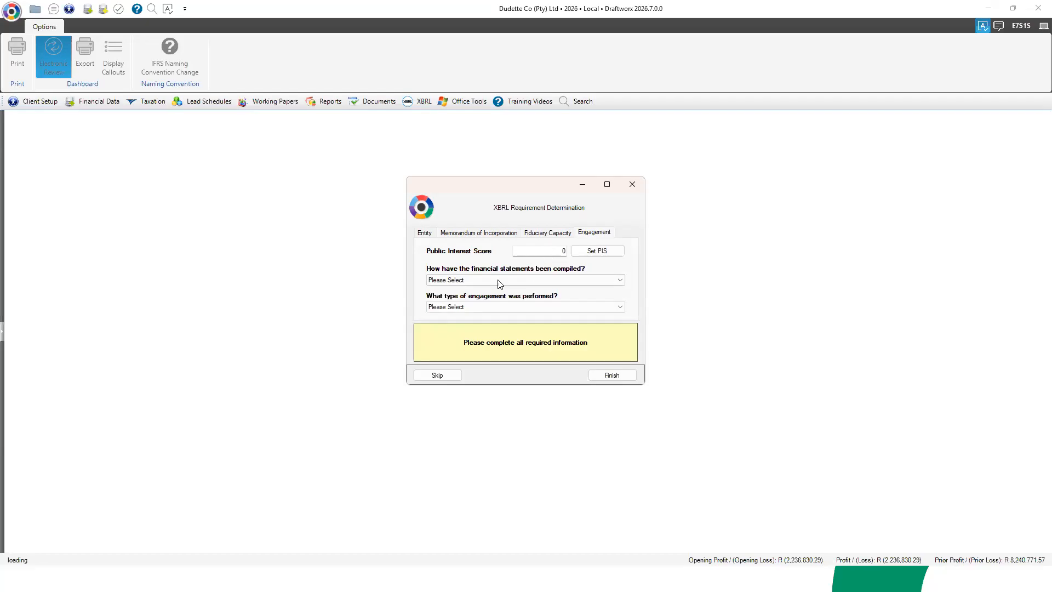
Specify internally compiled financial statements, an Audit engagement and a public interest score of 503
{"action": "left_click", "coordinate": [475, 279]}
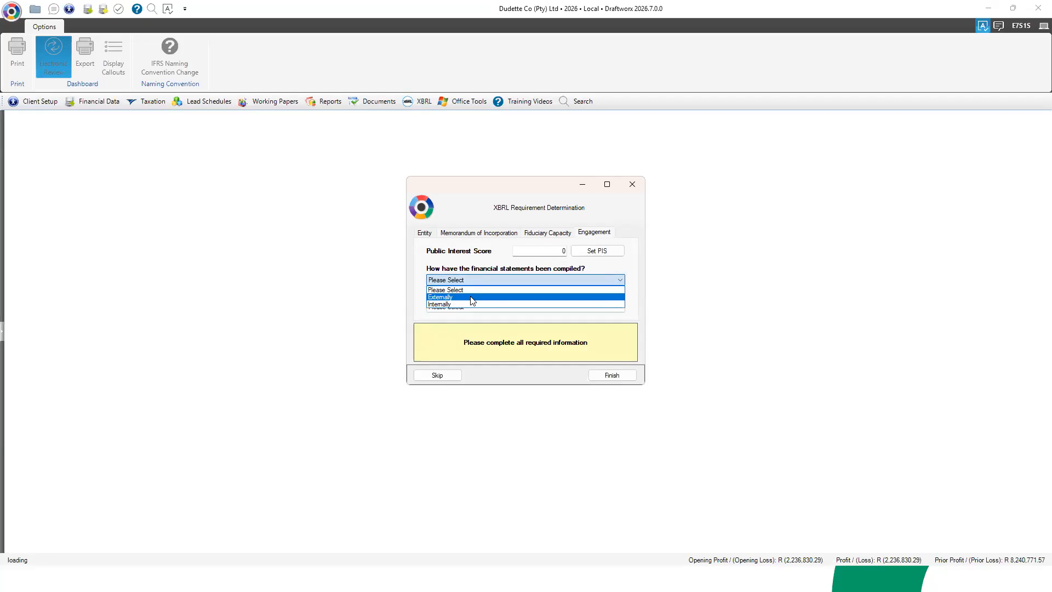
{"action": "left_click", "coordinate": [470, 304]}
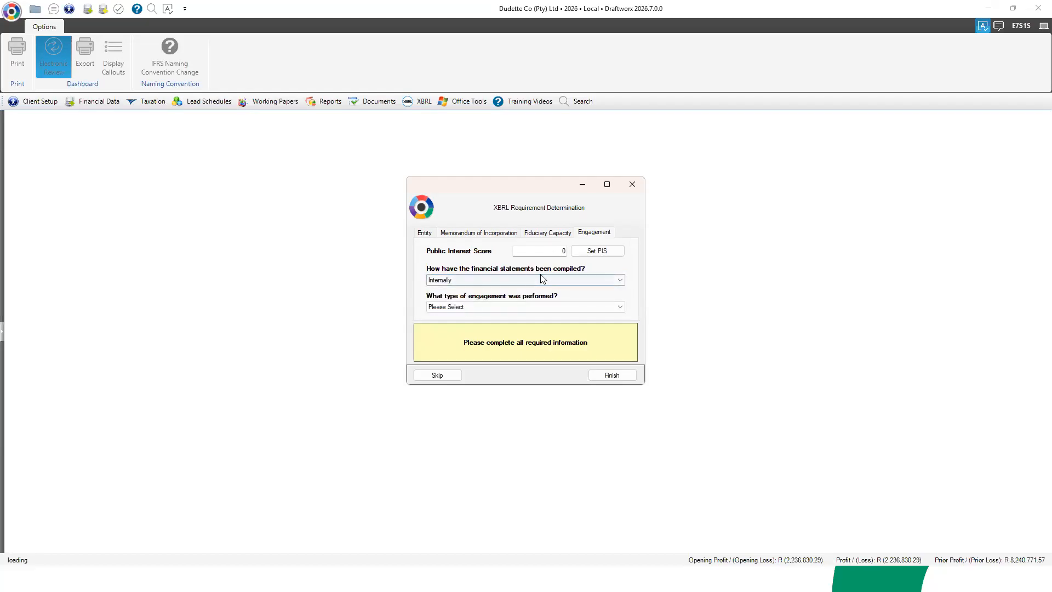
{"action": "left_click", "coordinate": [500, 307]}
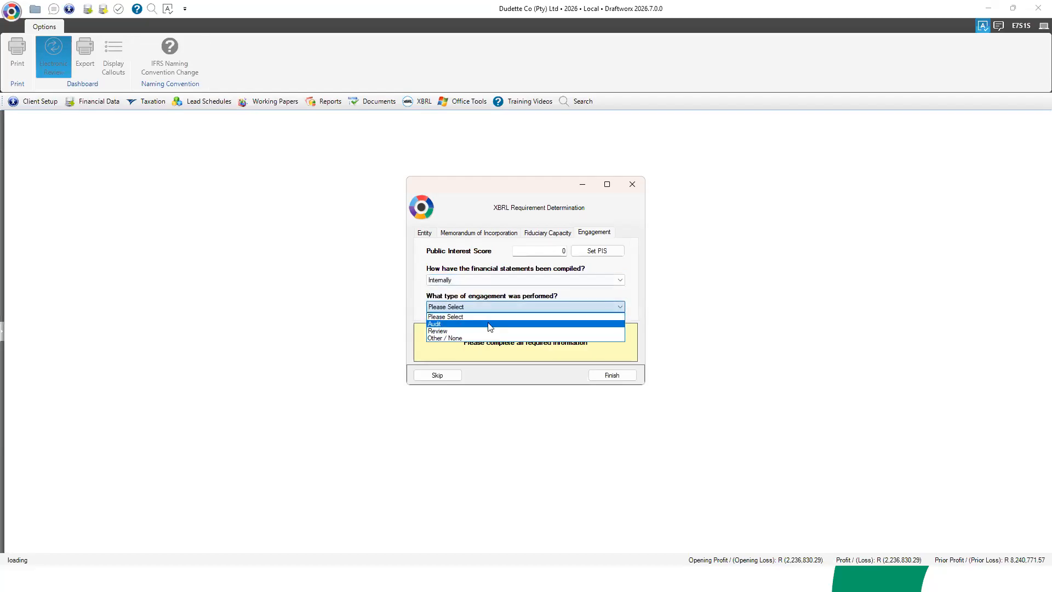
{"action": "left_click", "coordinate": [490, 324]}
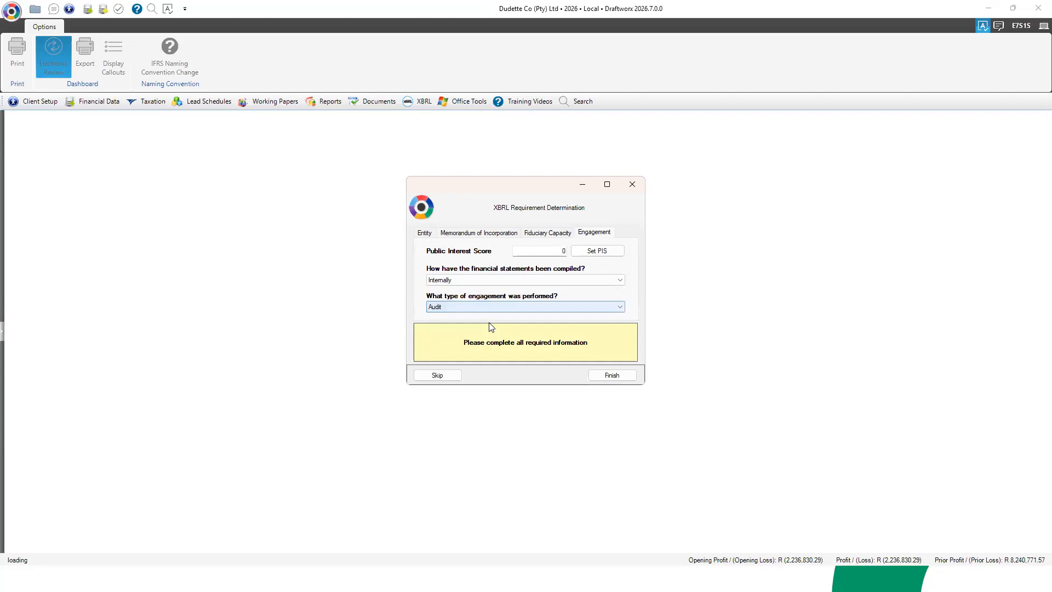
{"action": "left_click", "coordinate": [550, 251]}
{"action": "type", "text": "503"}
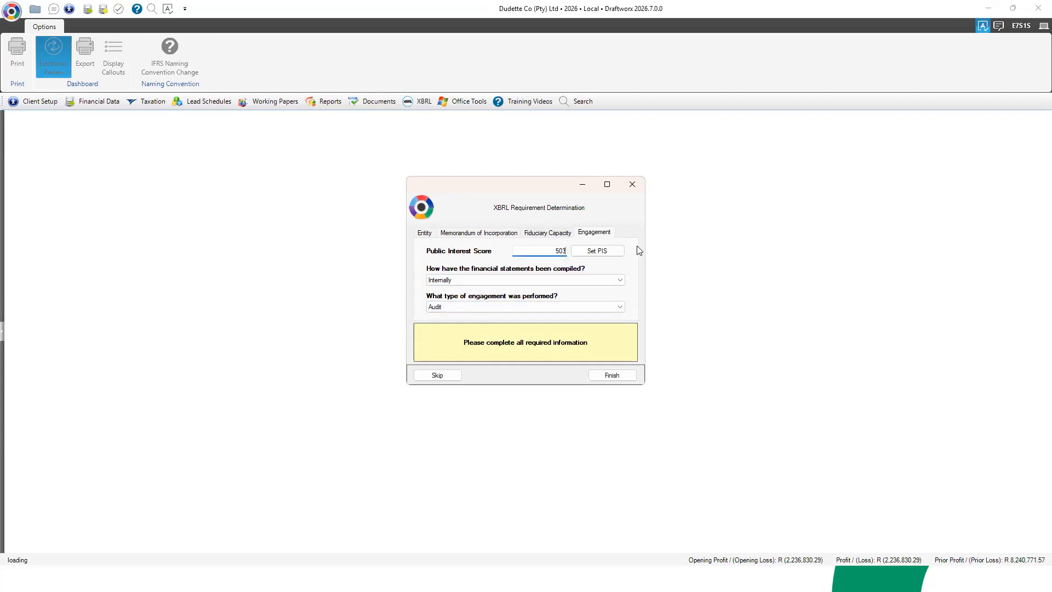
{"action": "left_click", "coordinate": [618, 252]}
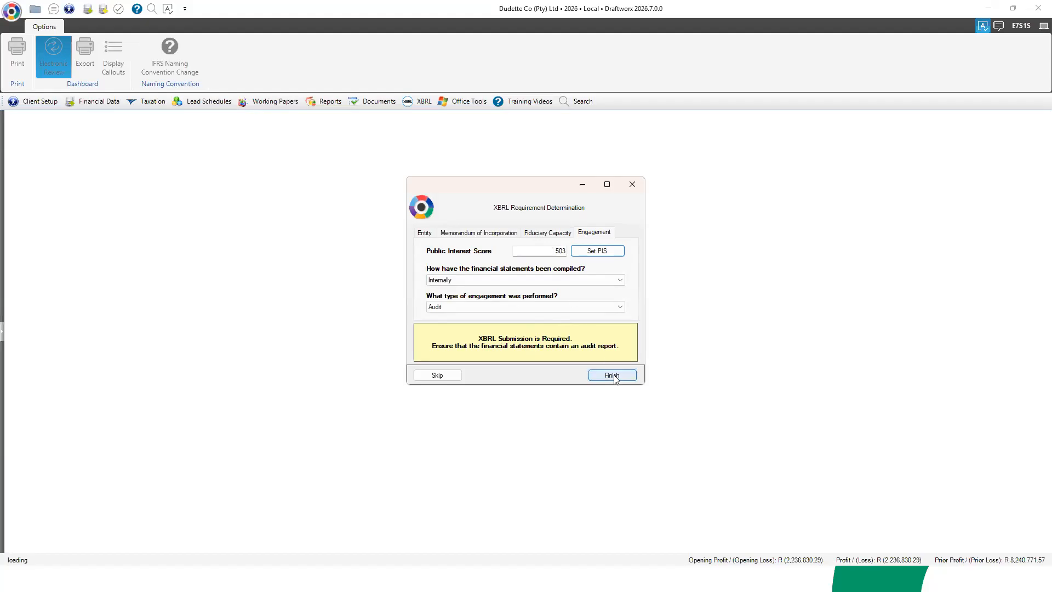
Set the public interest score to 90 and the engagement type to Review
{"action": "double_click", "coordinate": [570, 250]}
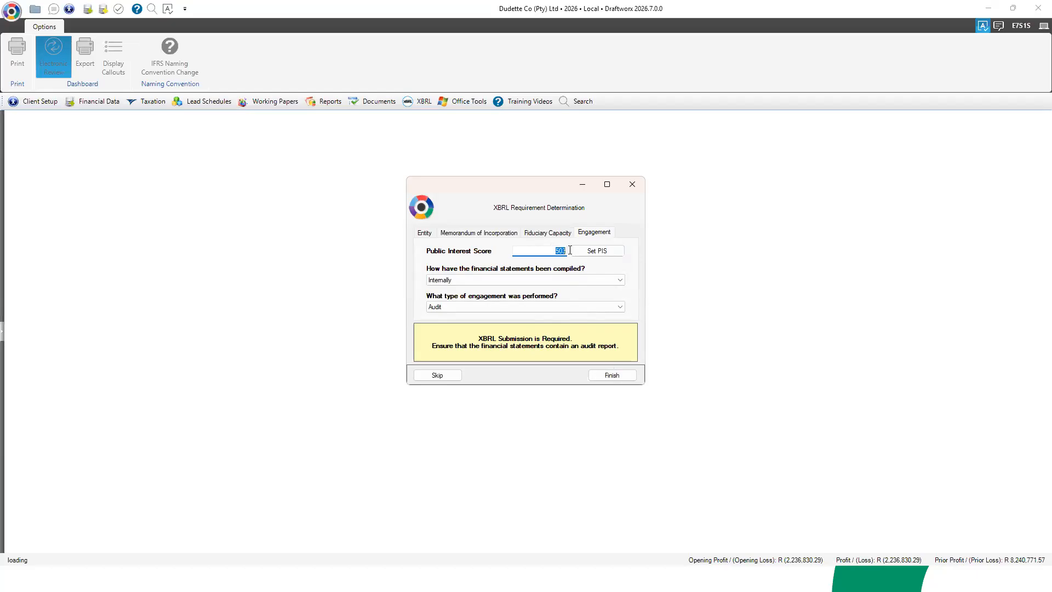
{"action": "type", "text": "90"}
{"action": "left_click", "coordinate": [531, 307]}
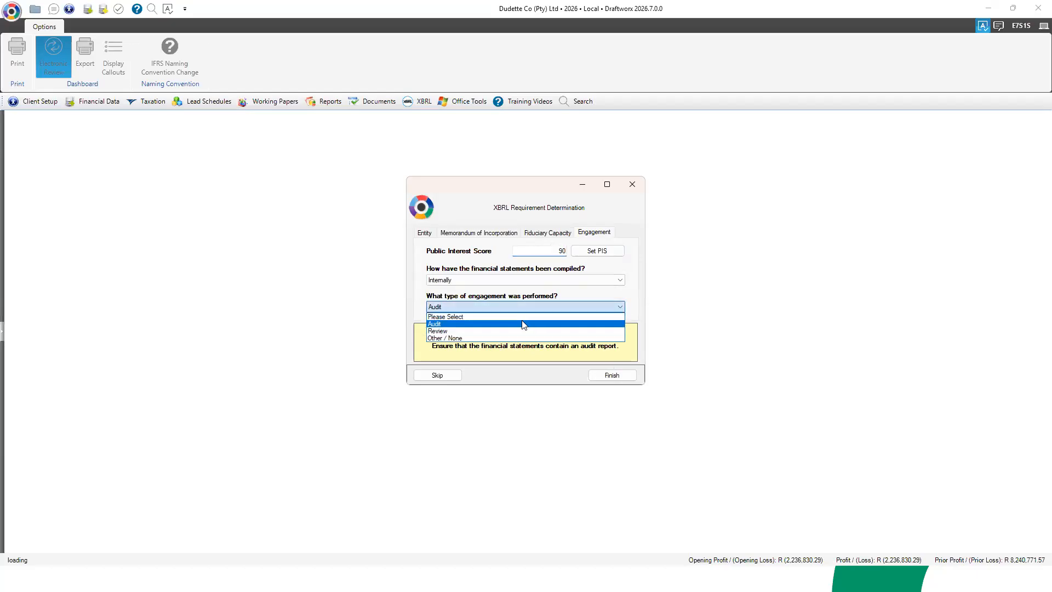
{"action": "left_click", "coordinate": [519, 331]}
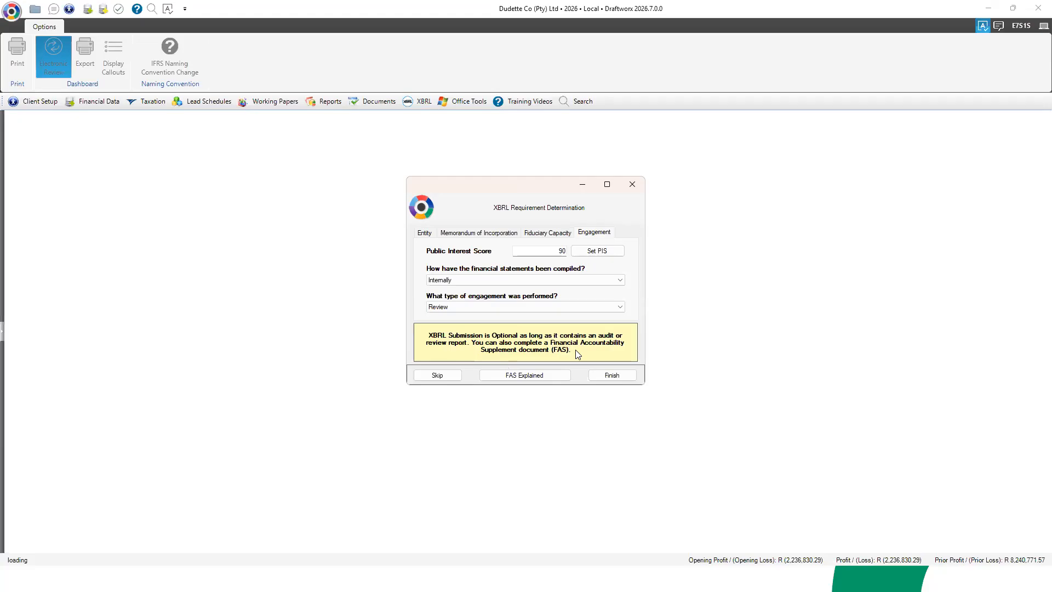
Finish the requirement determination with auto tagging and review the mandatory XBRL tags from the annual return to the directors' disclosures
{"action": "left_click", "coordinate": [629, 376]}
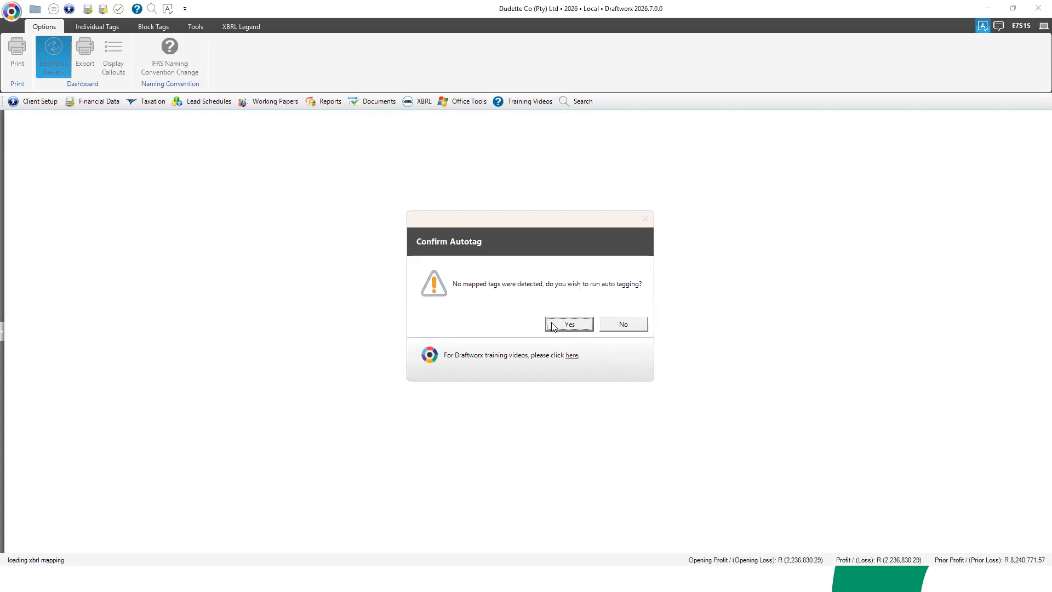
{"action": "left_click", "coordinate": [569, 324]}
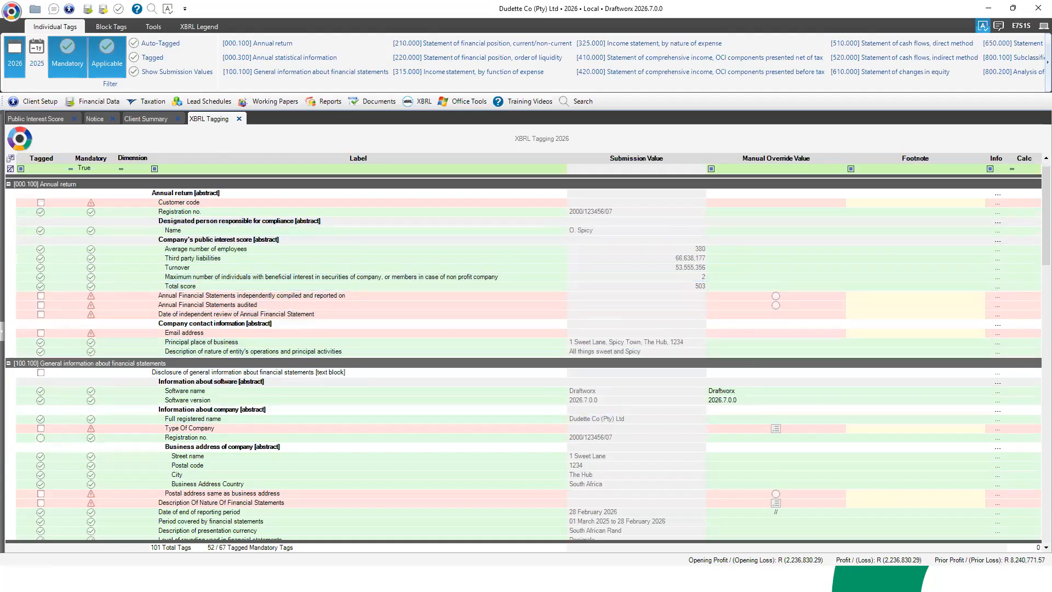
{"action": "scroll", "coordinate": [1037, 216], "scroll_direction": "down", "scroll_amount": 15}
{"action": "scroll", "coordinate": [1037, 195], "scroll_direction": "down", "scroll_amount": 6}
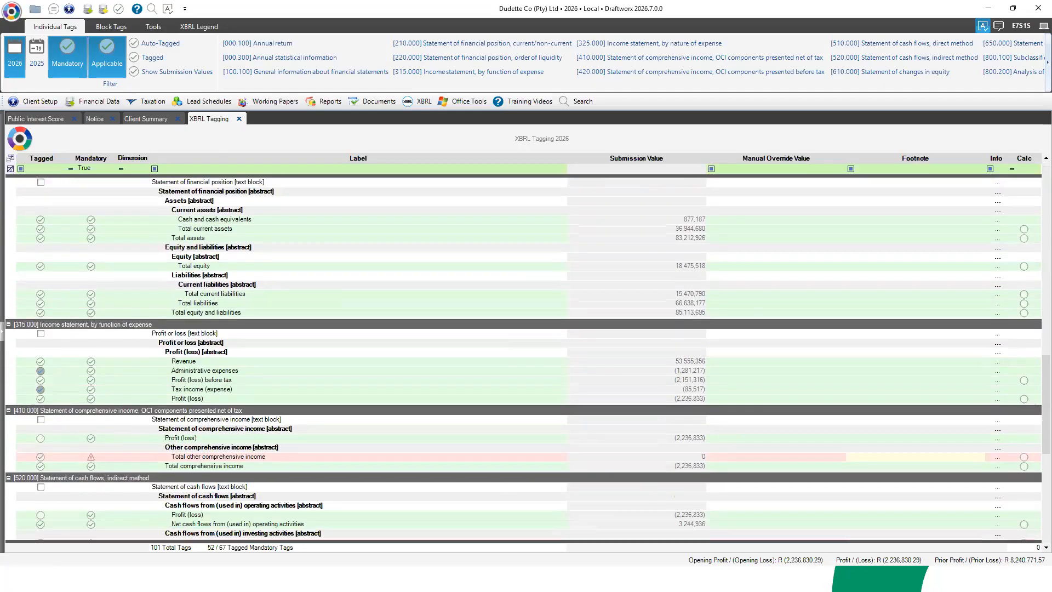
{"action": "scroll", "coordinate": [1037, 196], "scroll_direction": "down", "scroll_amount": 3}
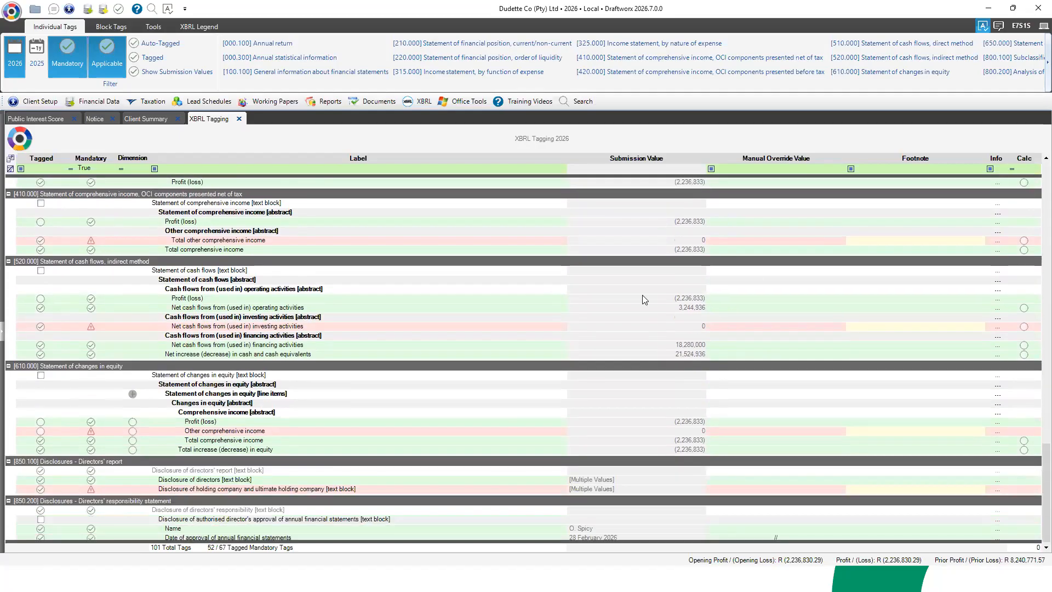
{"action": "scroll", "coordinate": [602, 182], "scroll_direction": "up", "scroll_amount": 12}
{"action": "scroll", "coordinate": [581, 218], "scroll_direction": "up", "scroll_amount": 9}
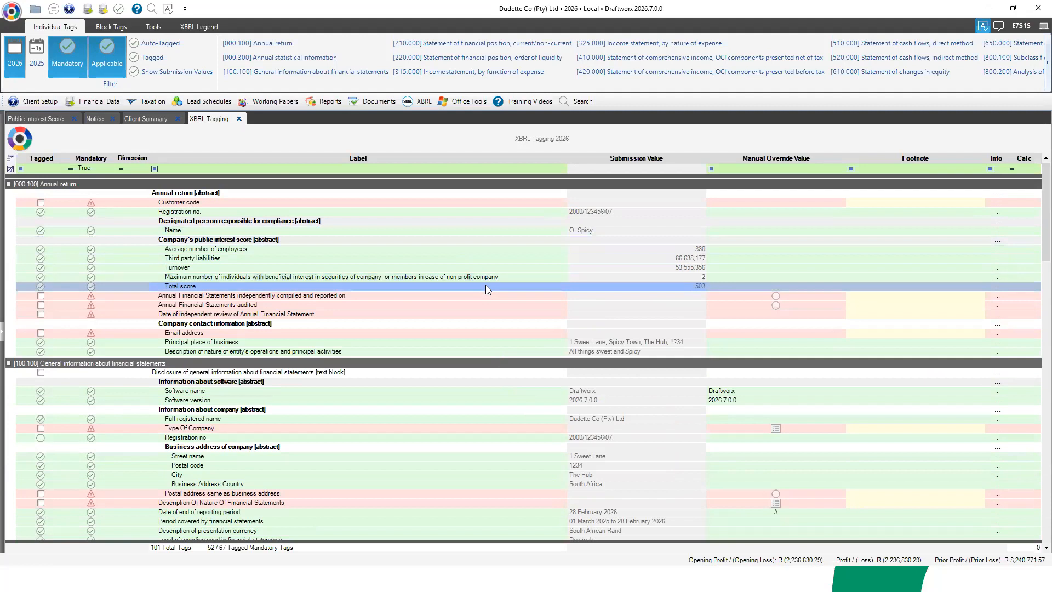
Check the public interest score factors in the P.I.S. Guidelines against the score values in the annual return tags
{"action": "left_click", "coordinate": [492, 252]}
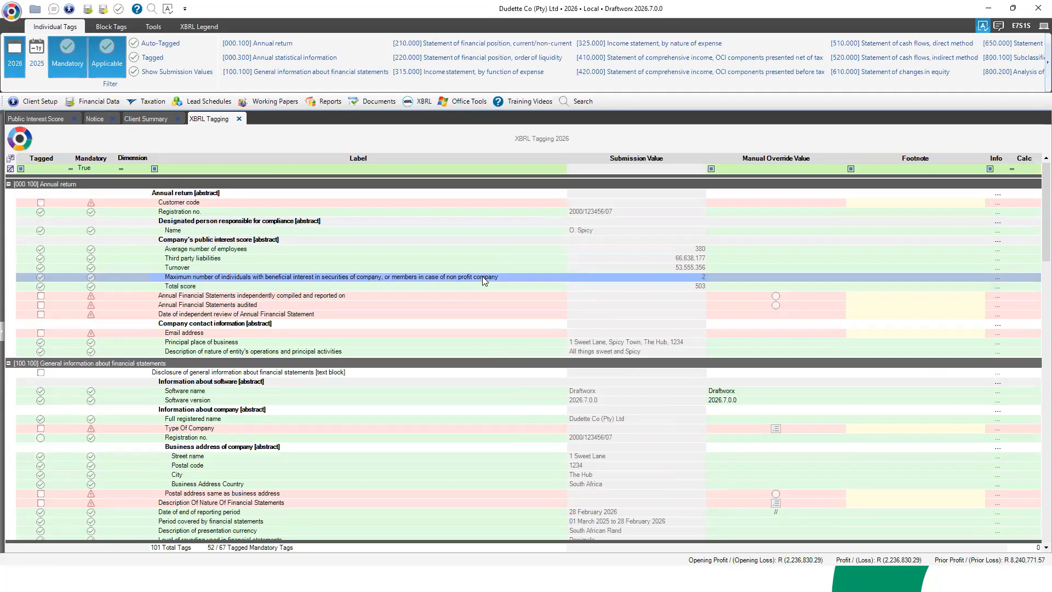
{"action": "left_click", "coordinate": [40, 103]}
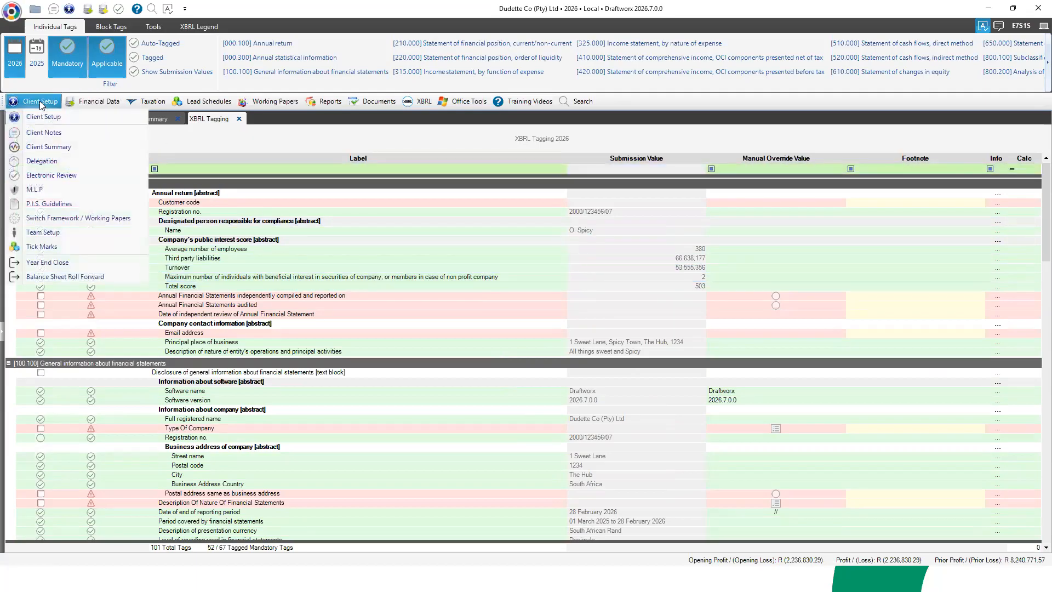
{"action": "left_click", "coordinate": [88, 205]}
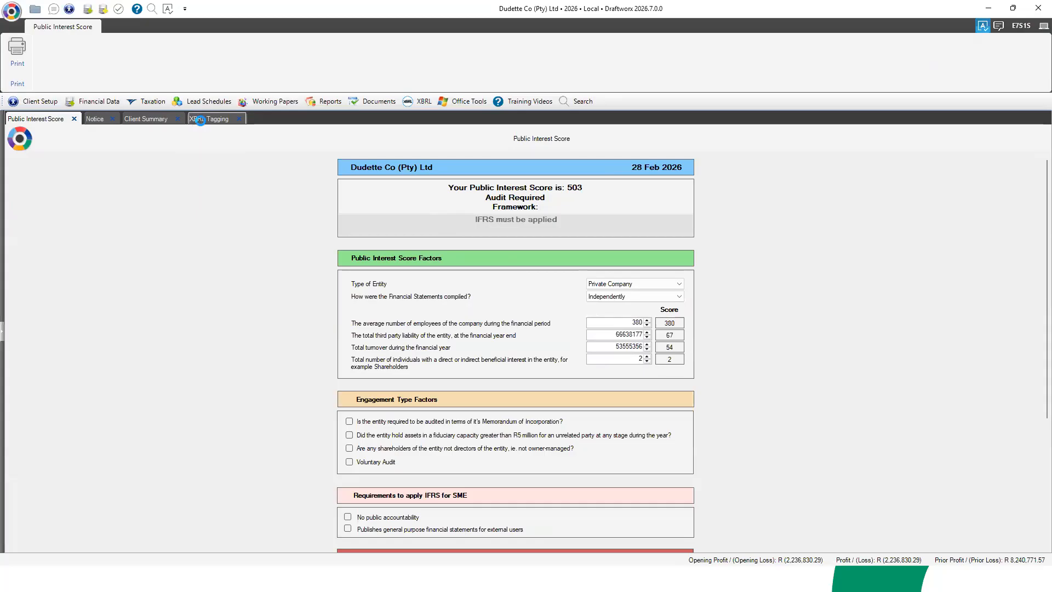
{"action": "left_click", "coordinate": [204, 119]}
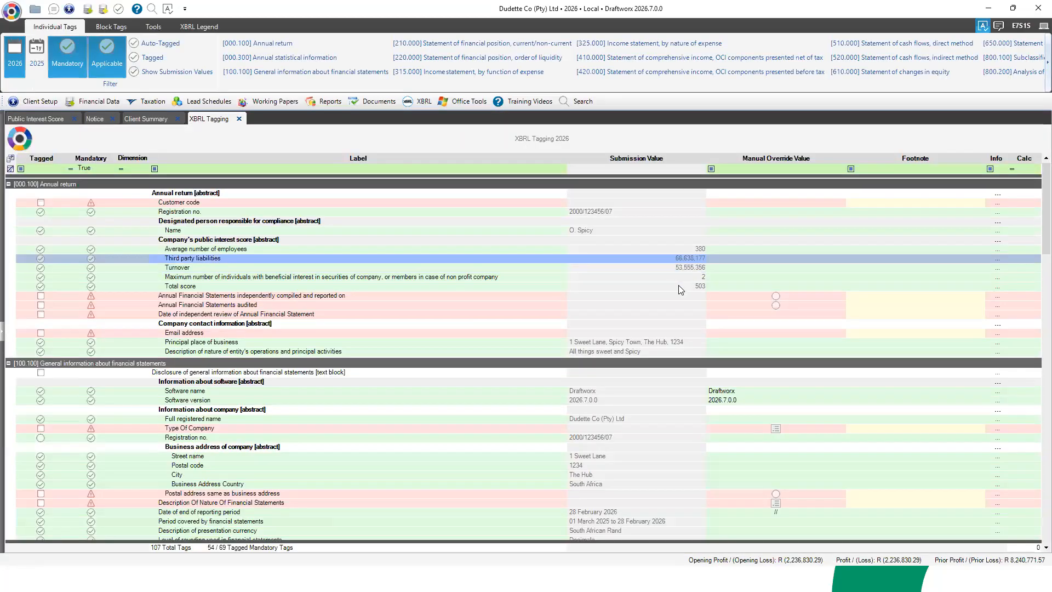
{"action": "key", "text": "Down"}
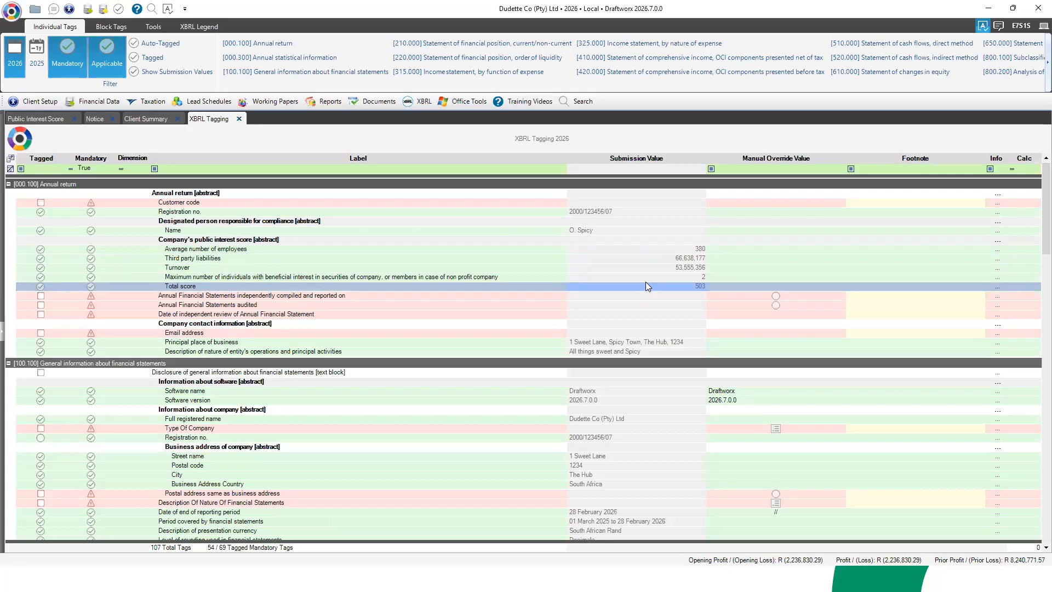
Enter the customer code as a manual override in the annual return tags
{"action": "left_click", "coordinate": [742, 202]}
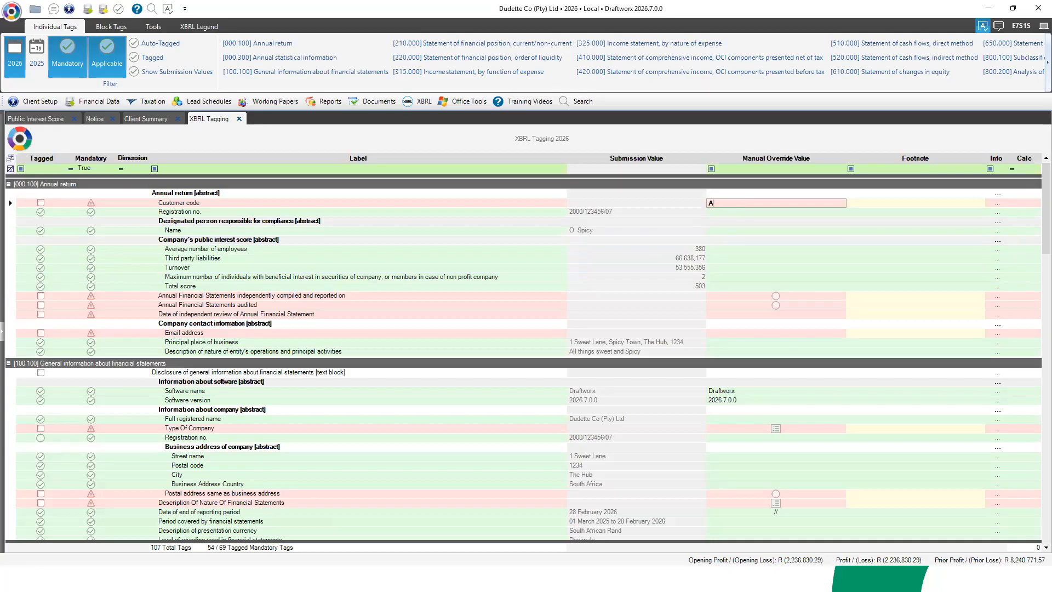
{"action": "type", "text": "ABC123"}
{"action": "left_click", "coordinate": [582, 229]}
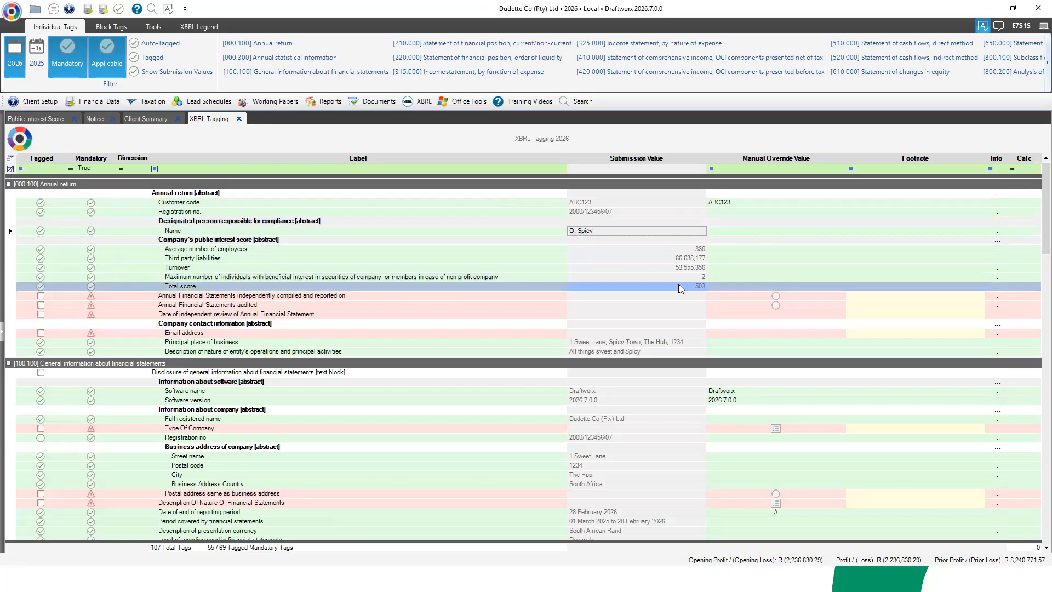
Mark the annual financial statements as audited and as not independently compiled and reported on
{"action": "left_click", "coordinate": [776, 296]}
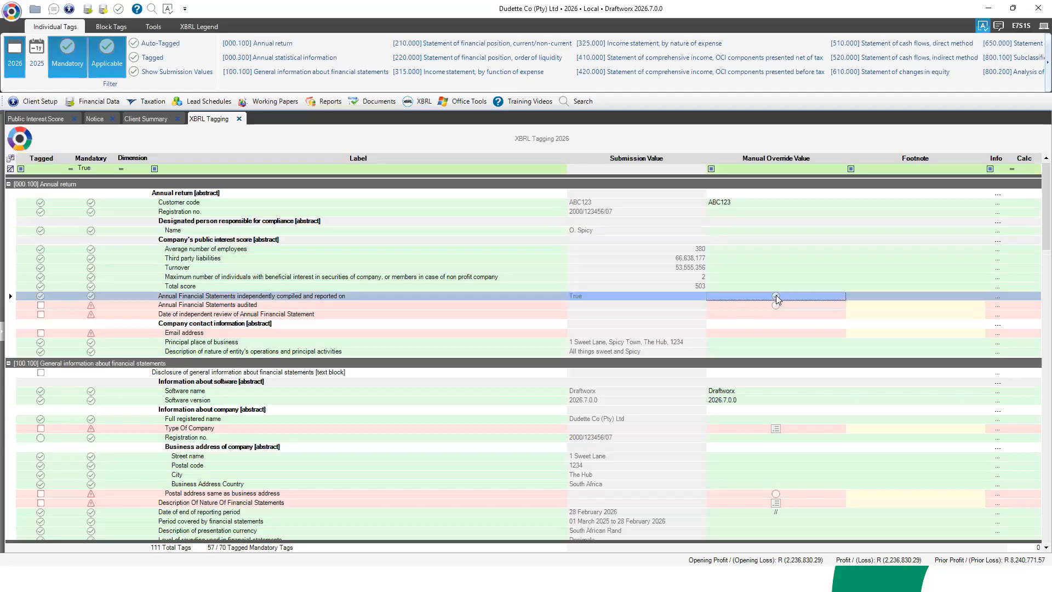
{"action": "left_click", "coordinate": [774, 304]}
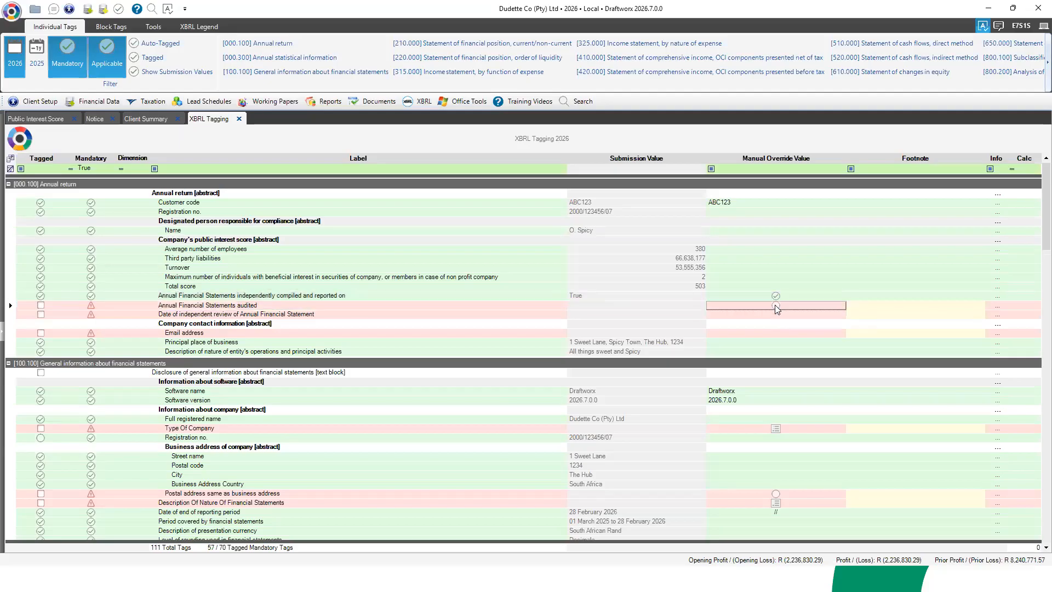
{"action": "left_click", "coordinate": [795, 297]}
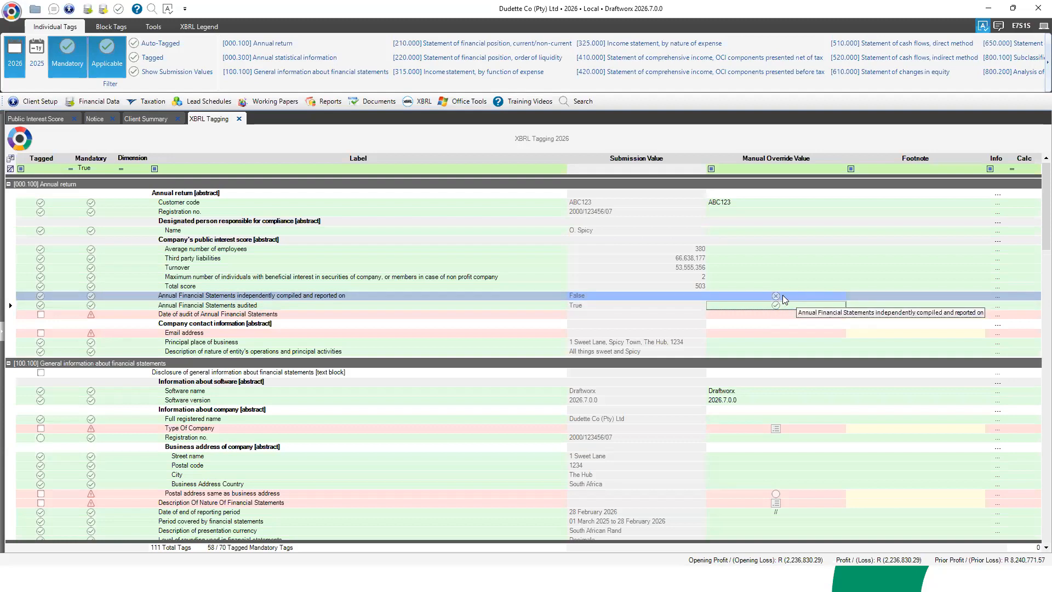
{"action": "left_click", "coordinate": [775, 296]}
{"action": "left_click", "coordinate": [775, 305]}
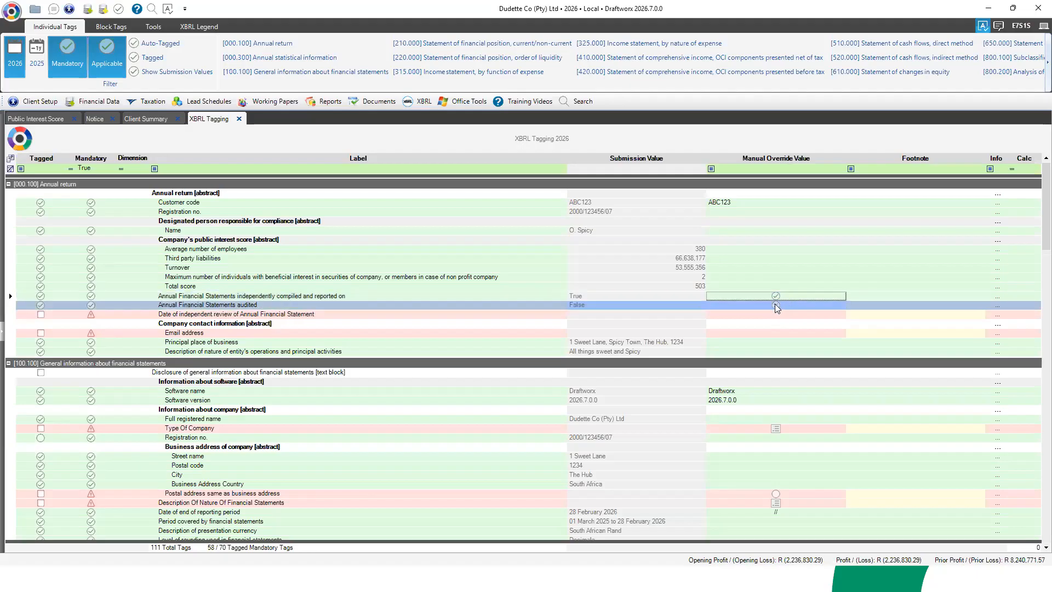
{"action": "left_click", "coordinate": [775, 305]}
{"action": "left_click", "coordinate": [775, 305]}
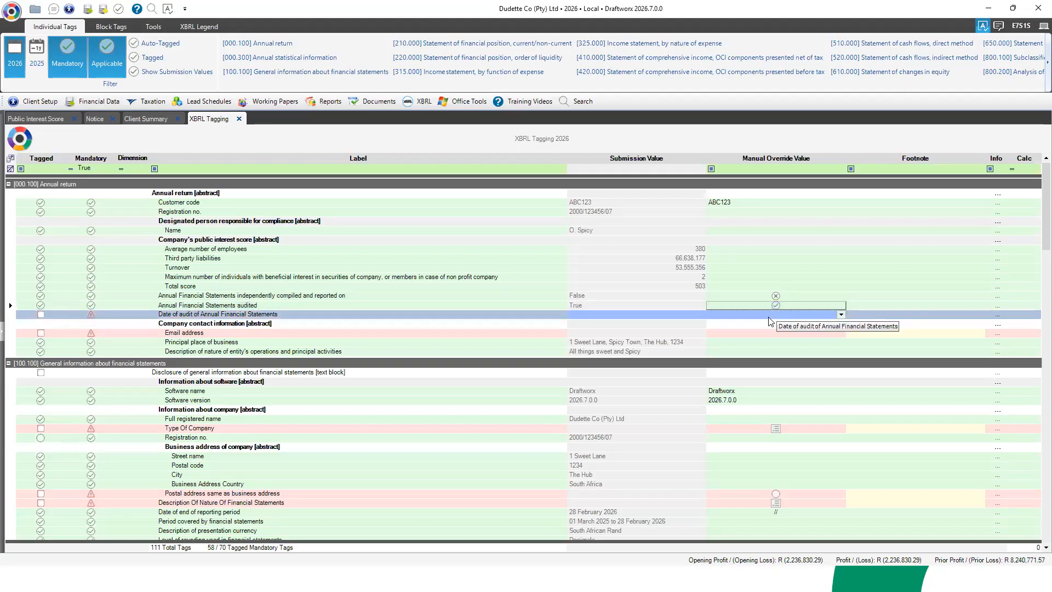
Set the date of audit of the annual financial statements to 23/03/2026
{"action": "left_click", "coordinate": [841, 315]}
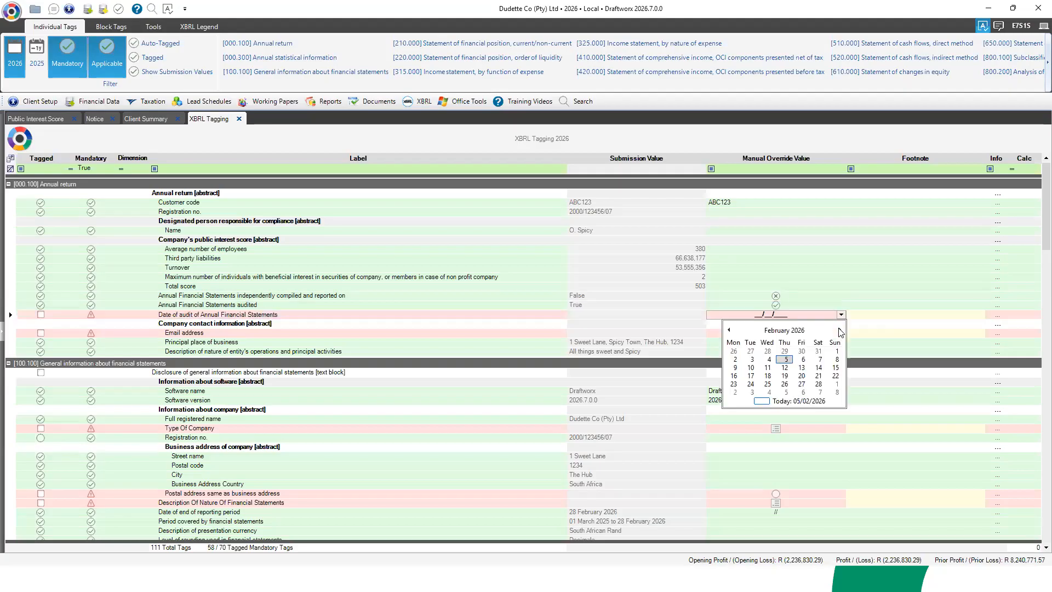
{"action": "scroll", "coordinate": [737, 388], "scroll_direction": "down", "scroll_amount": 1}
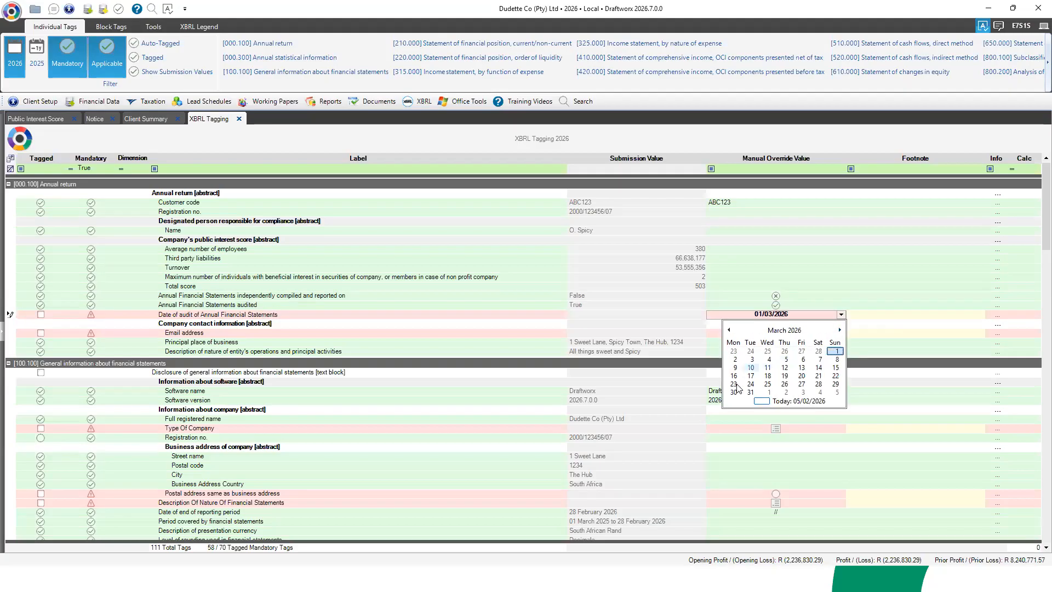
{"action": "left_click", "coordinate": [737, 387]}
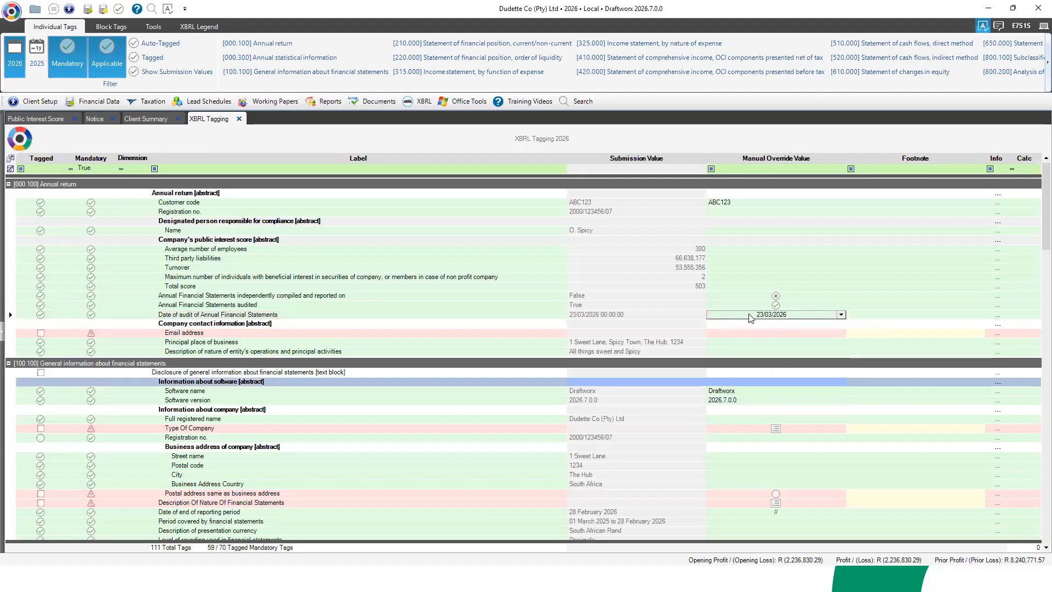
{"action": "left_click", "coordinate": [749, 315]}
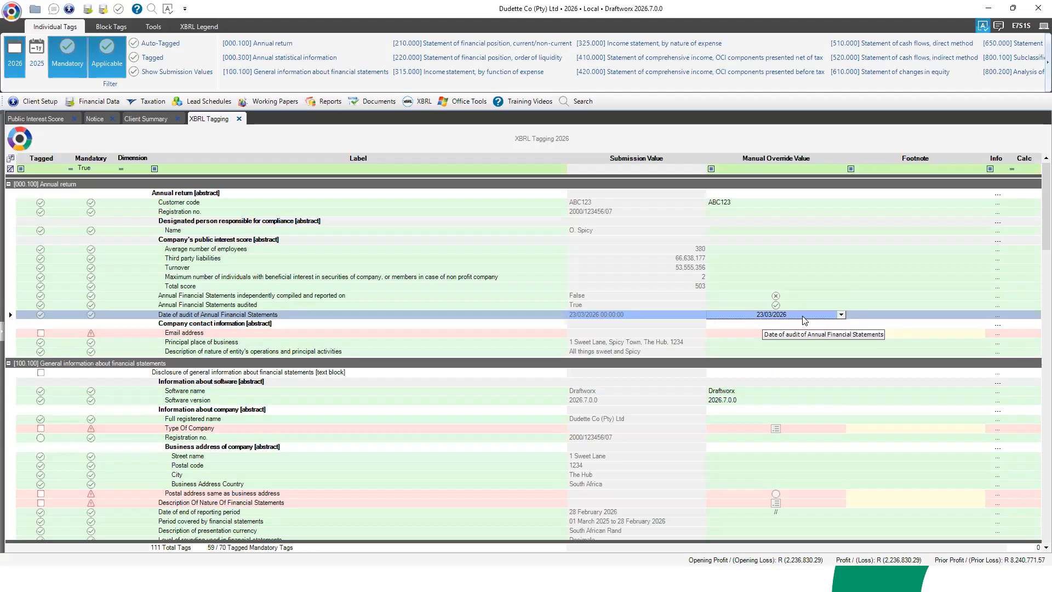
Enter the company's e-mail address as the override value in the company contact information
{"action": "left_click", "coordinate": [755, 333]}
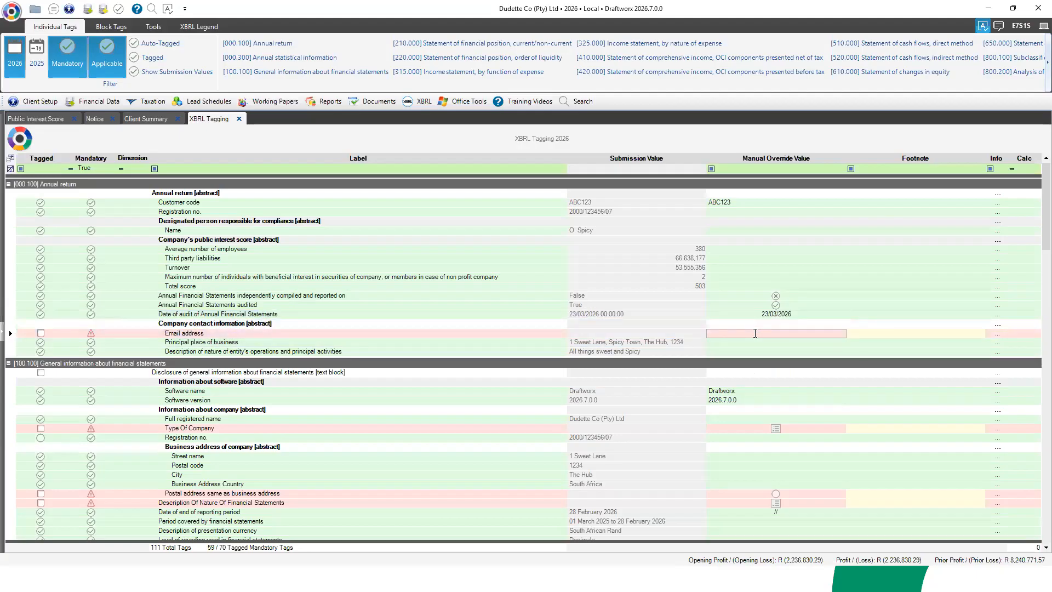
{"action": "left_click", "coordinate": [751, 343]}
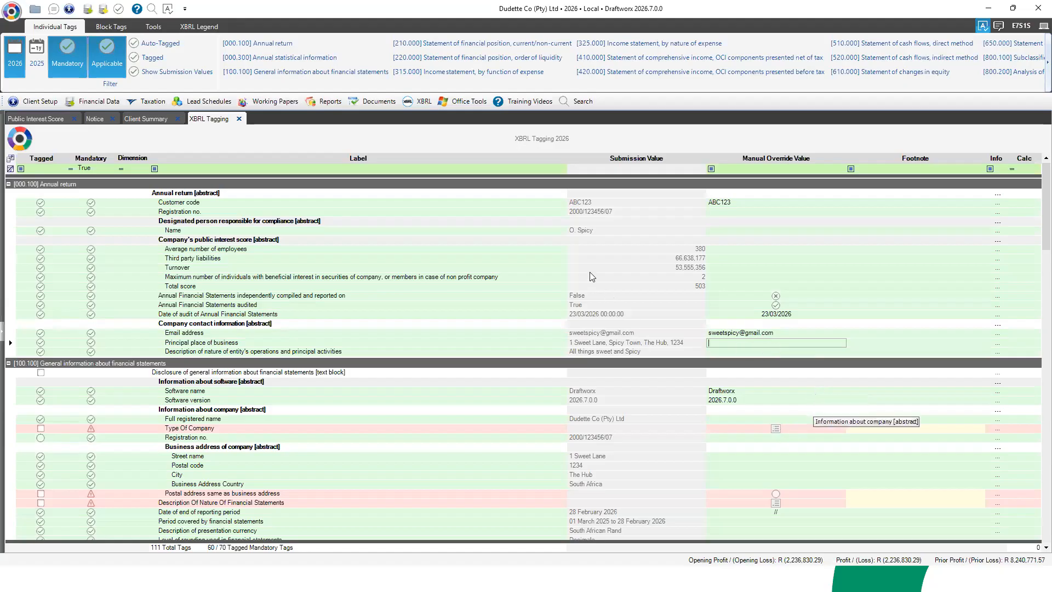
Filter the company types by "pri" and set Type Of Company to Domestic private company
{"action": "double_click", "coordinate": [500, 204]}
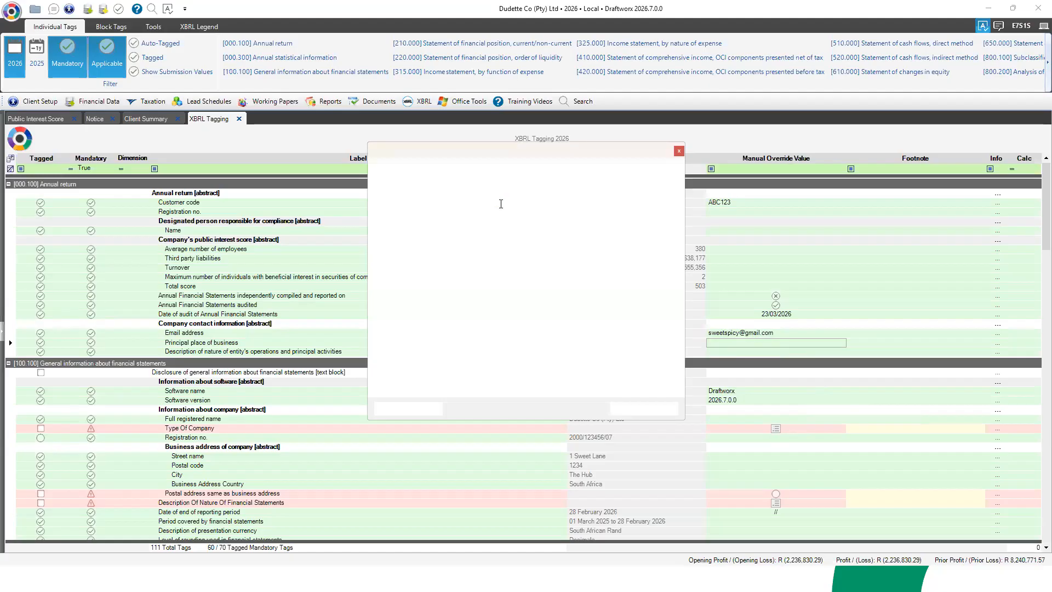
{"action": "type", "text": "pri"}
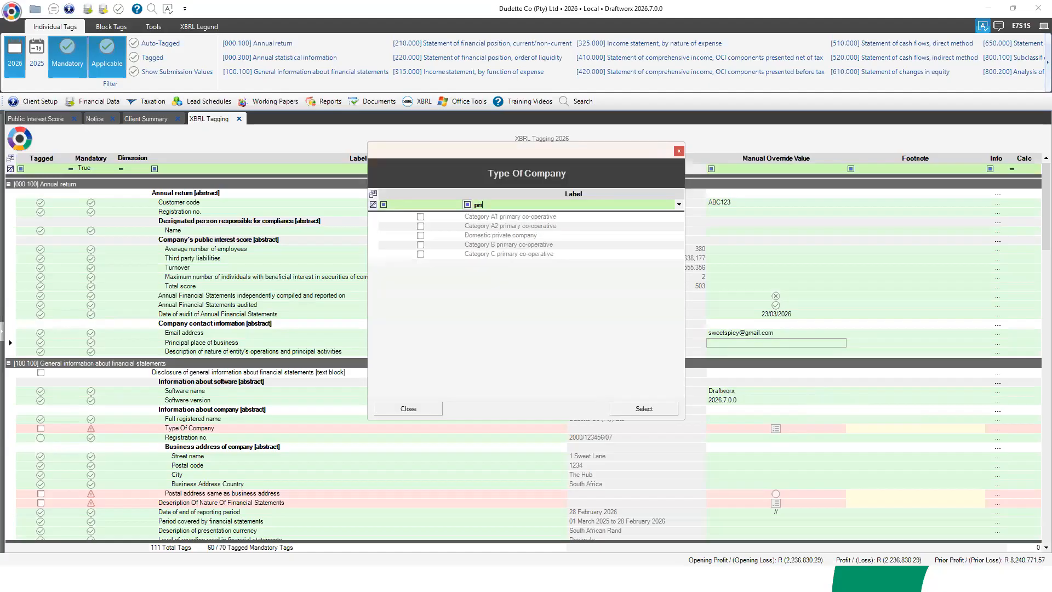
{"action": "left_click", "coordinate": [420, 236]}
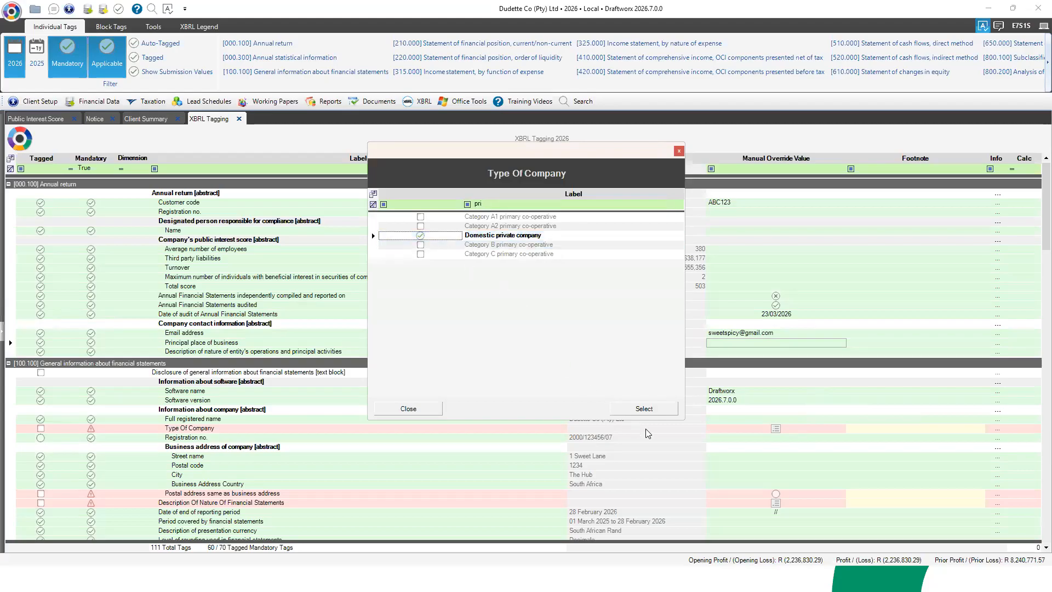
{"action": "left_click", "coordinate": [644, 409]}
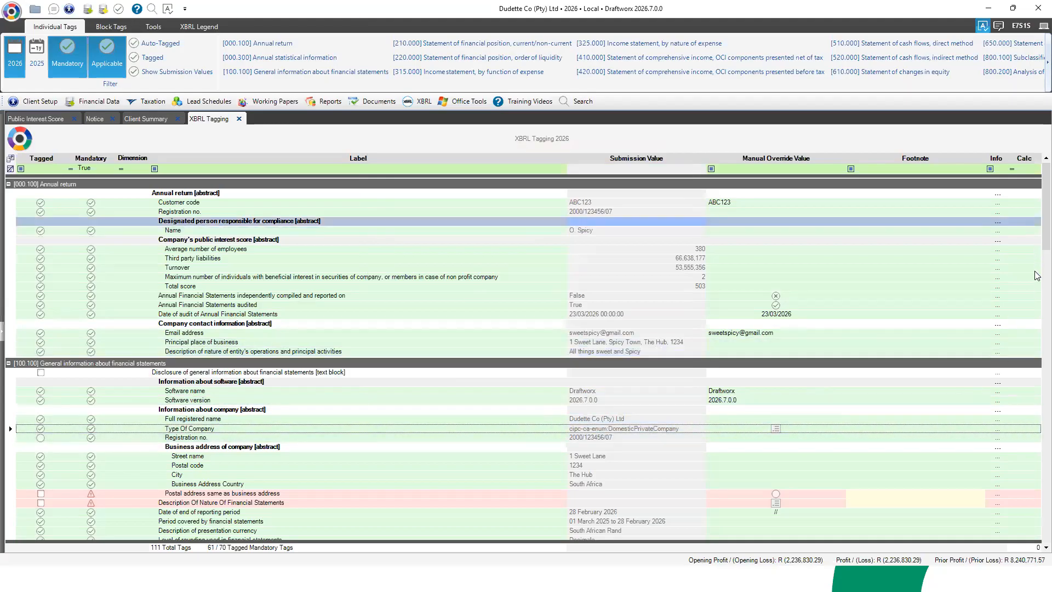
Mark the postal address as the same as the business address and describe the statements' nature as Audited annual financial statements
{"action": "scroll", "coordinate": [1037, 287], "scroll_direction": "down", "scroll_amount": 4}
{"action": "scroll", "coordinate": [1037, 293], "scroll_direction": "down", "scroll_amount": 2}
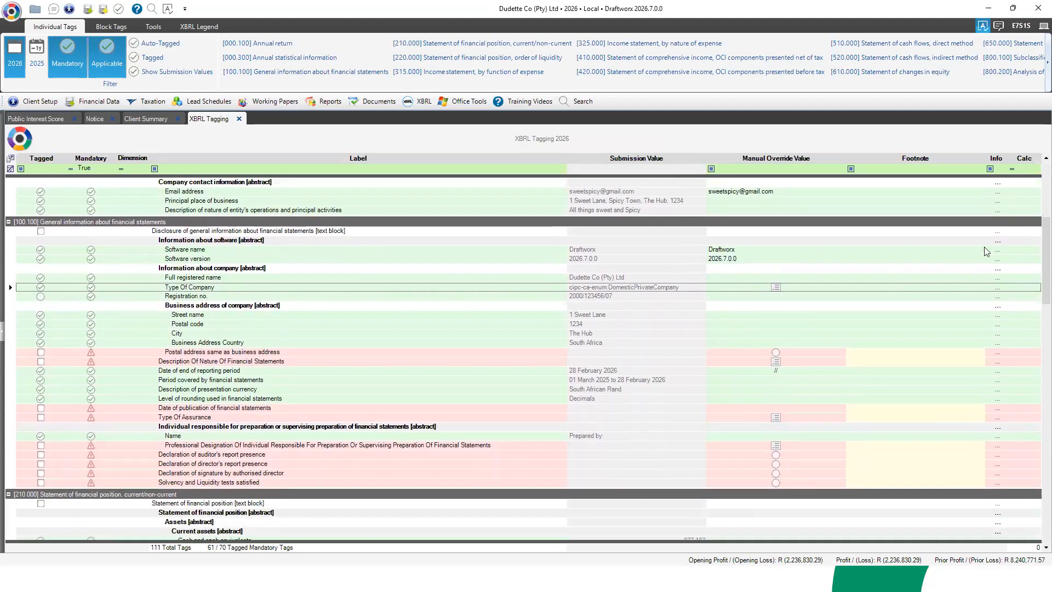
{"action": "scroll", "coordinate": [776, 239], "scroll_direction": "down", "scroll_amount": 2}
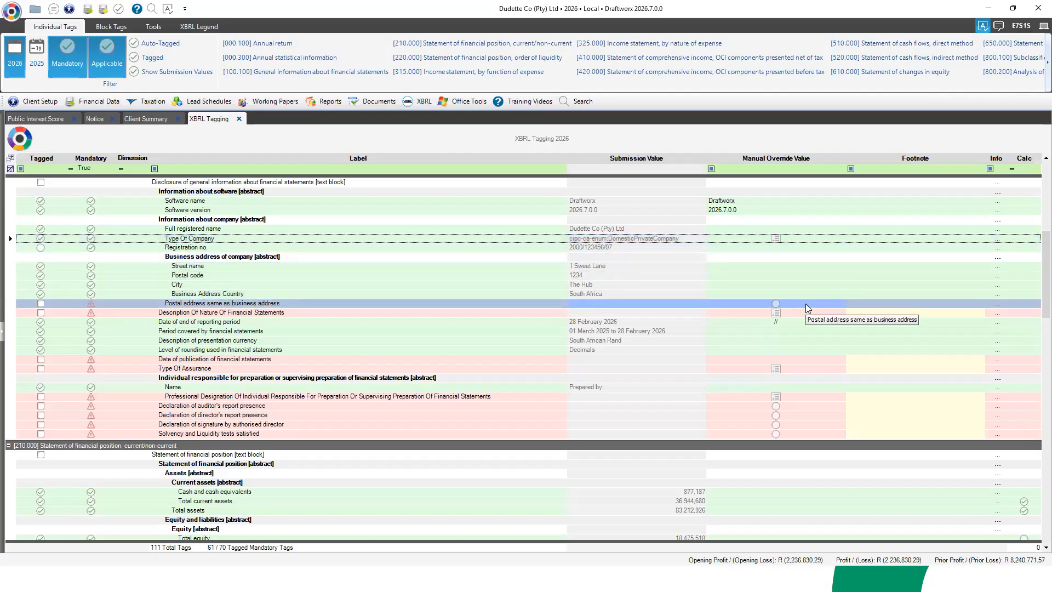
{"action": "left_click", "coordinate": [776, 304]}
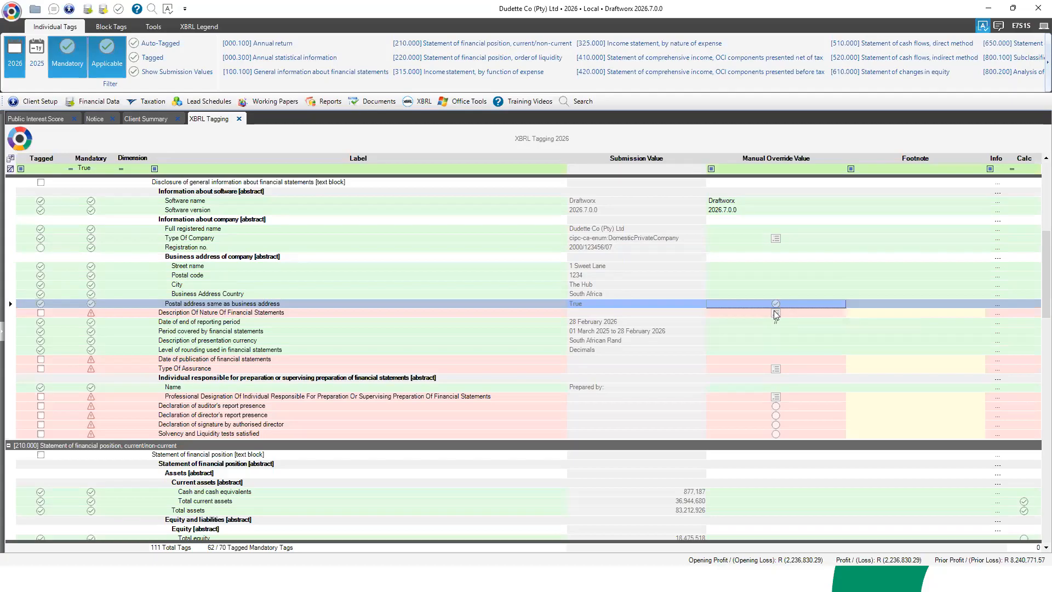
{"action": "left_click", "coordinate": [776, 315]}
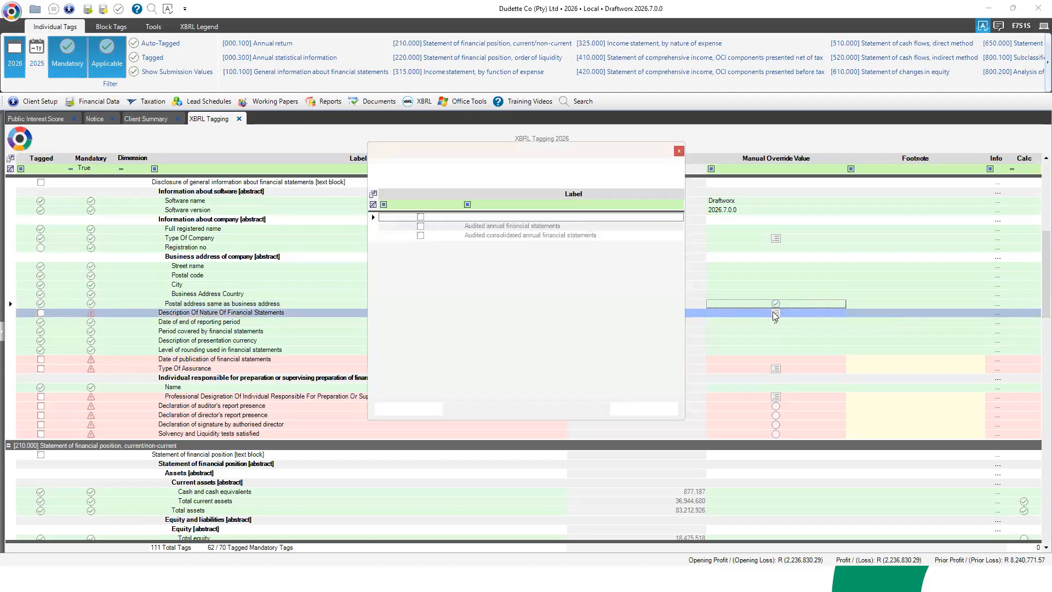
{"action": "left_click", "coordinate": [433, 226]}
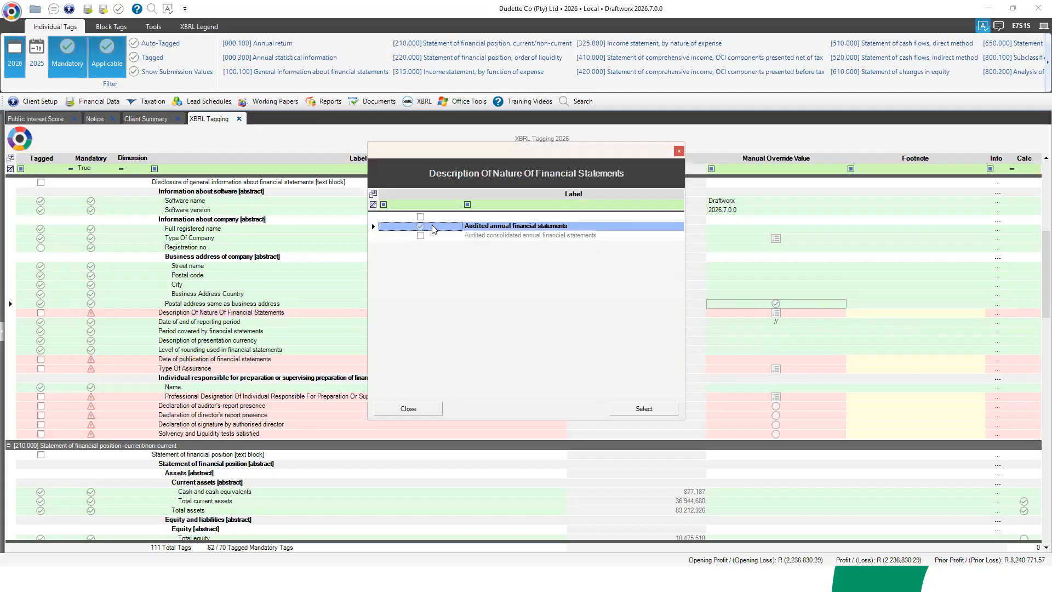
{"action": "left_click", "coordinate": [653, 410]}
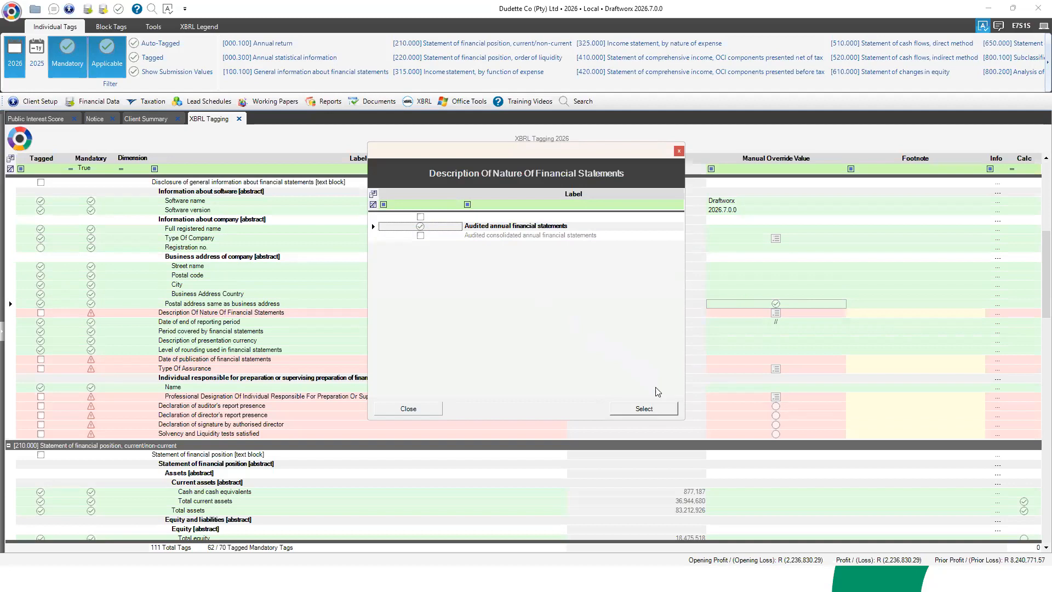
Set the date of publication of the financial statements to 23/03/2026
{"action": "left_click", "coordinate": [798, 358]}
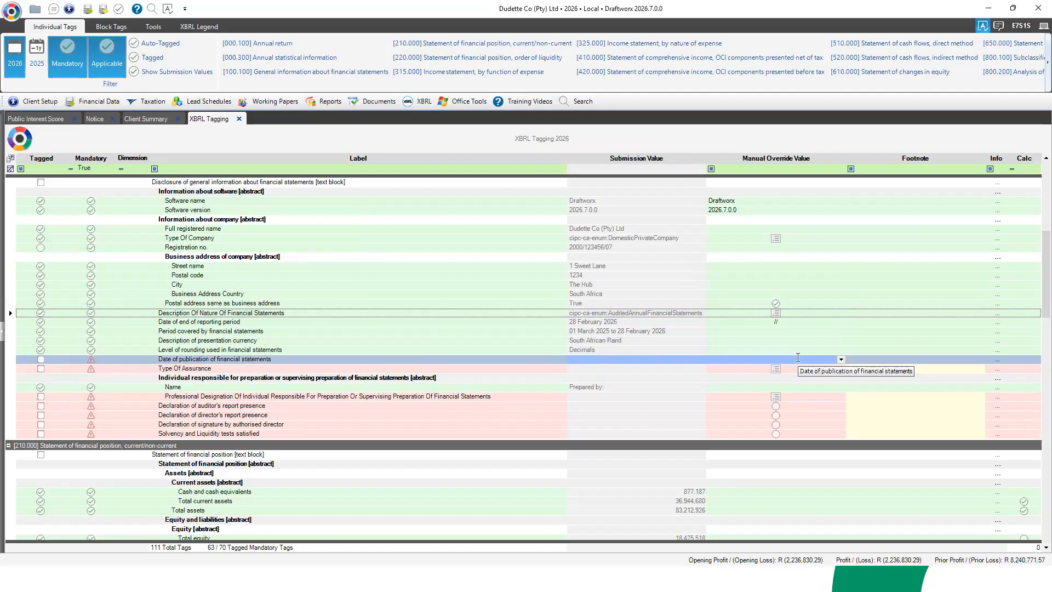
{"action": "left_click", "coordinate": [841, 359]}
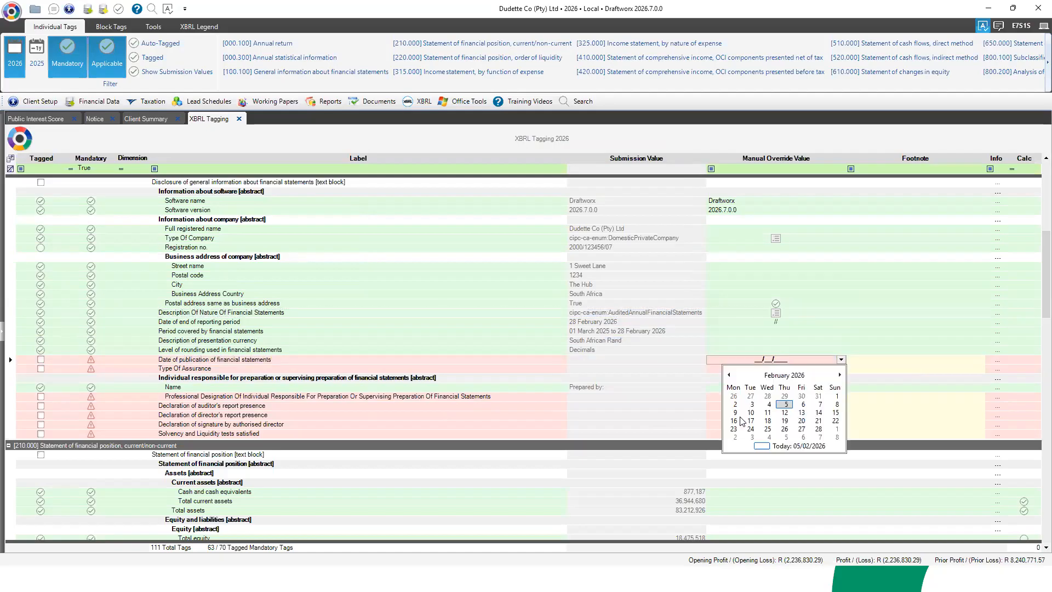
{"action": "left_click", "coordinate": [840, 375]}
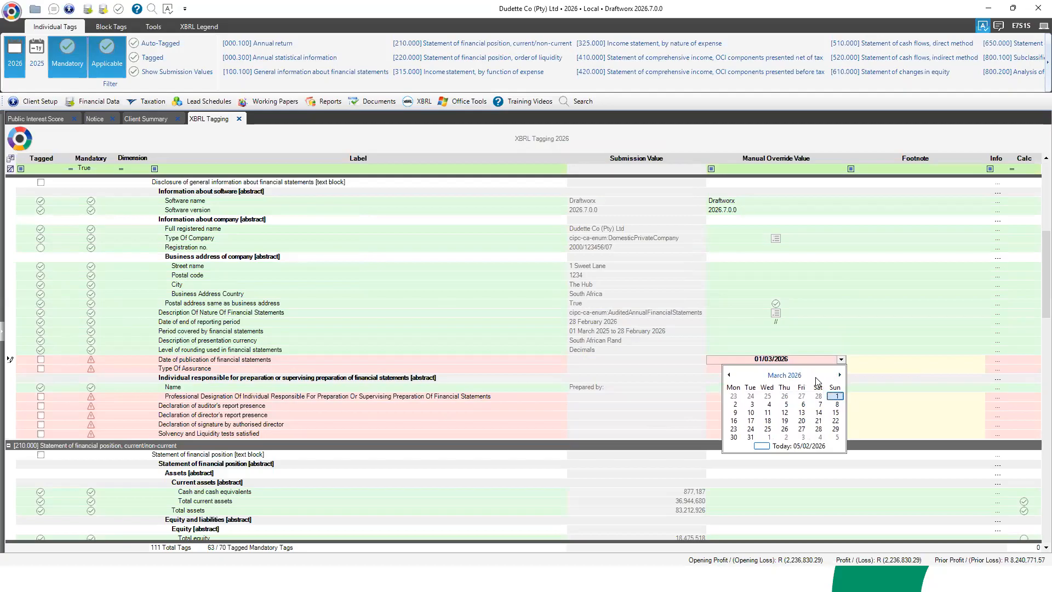
{"action": "left_click", "coordinate": [733, 429]}
{"action": "key", "text": "Return"}
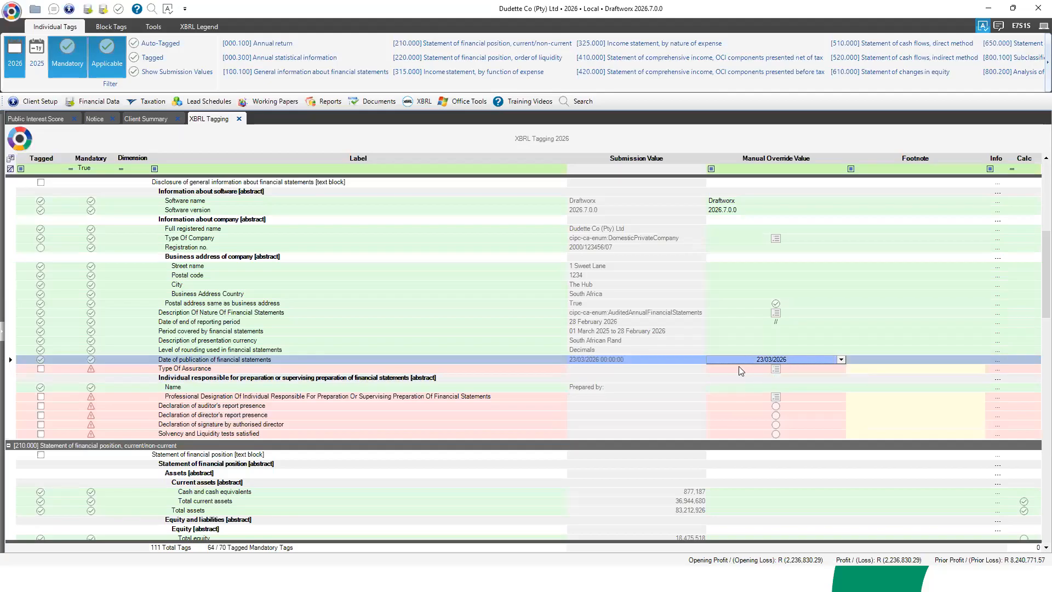
Set the Type Of Assurance tag to Audited
{"action": "left_click", "coordinate": [739, 369]}
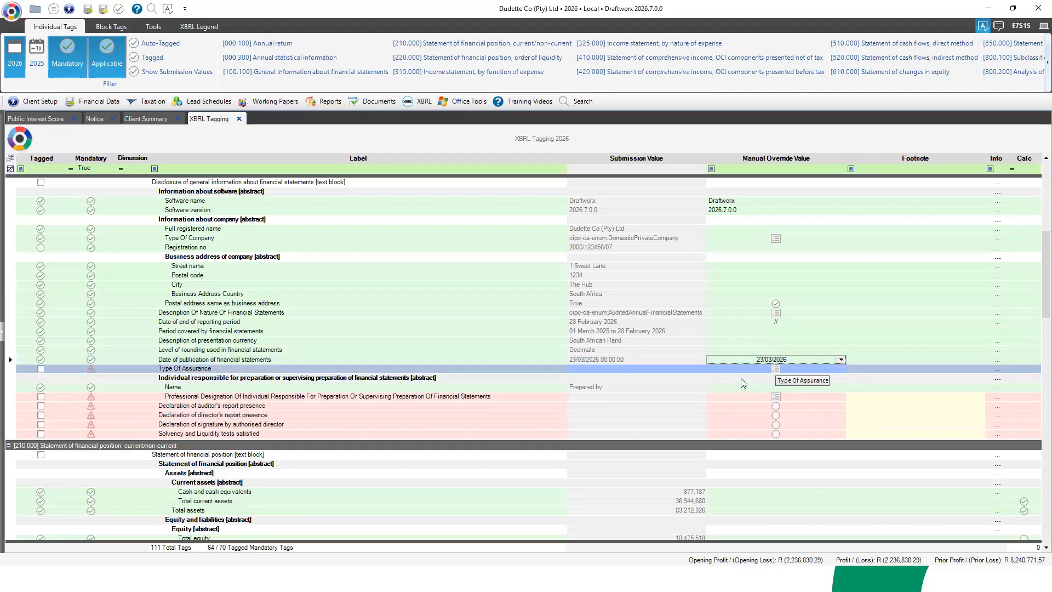
{"action": "left_click", "coordinate": [776, 370]}
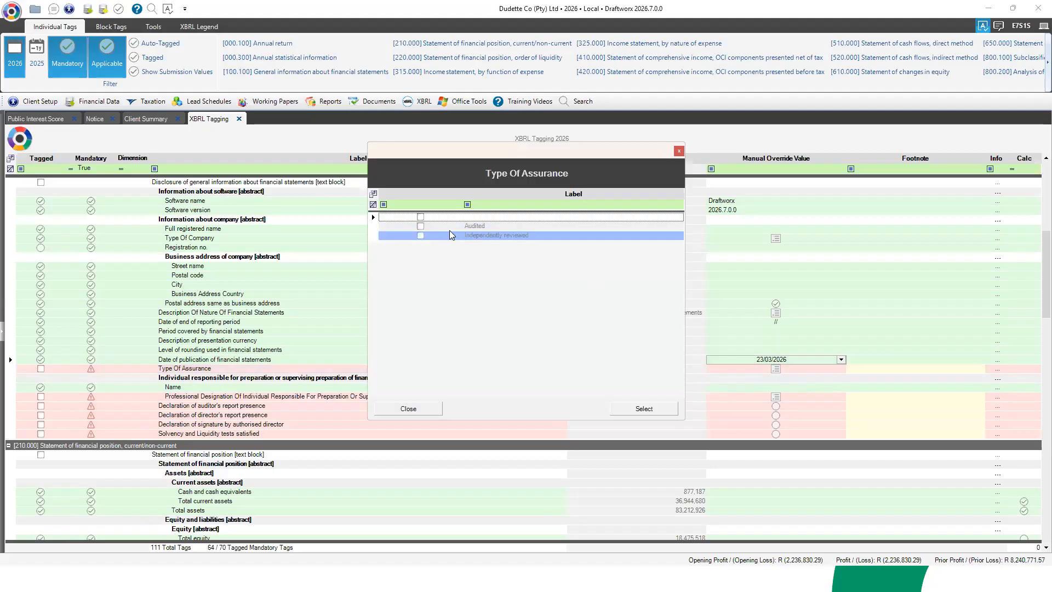
{"action": "left_click", "coordinate": [420, 225]}
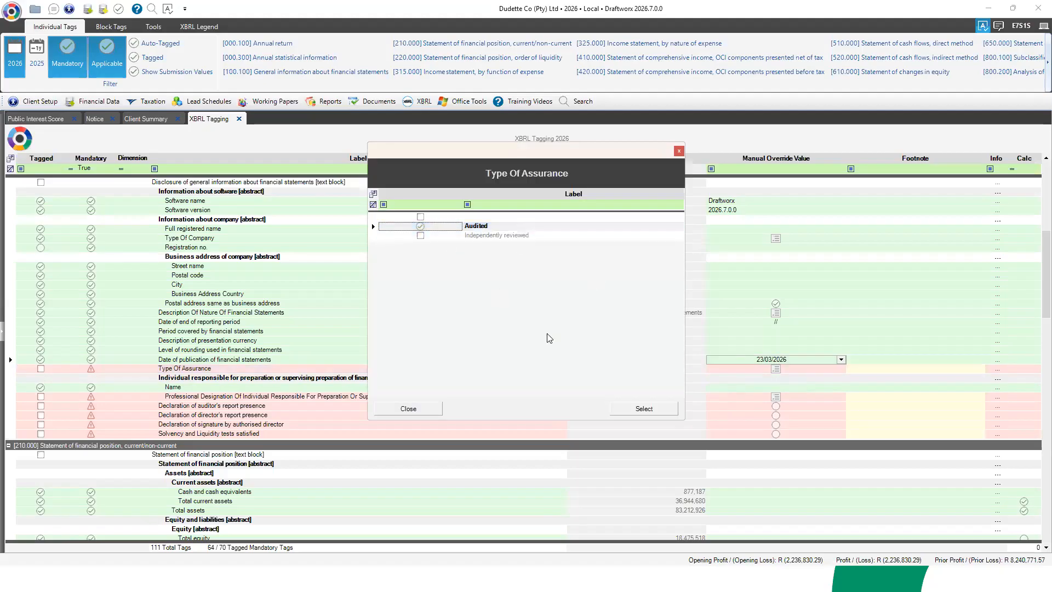
{"action": "left_click", "coordinate": [662, 411]}
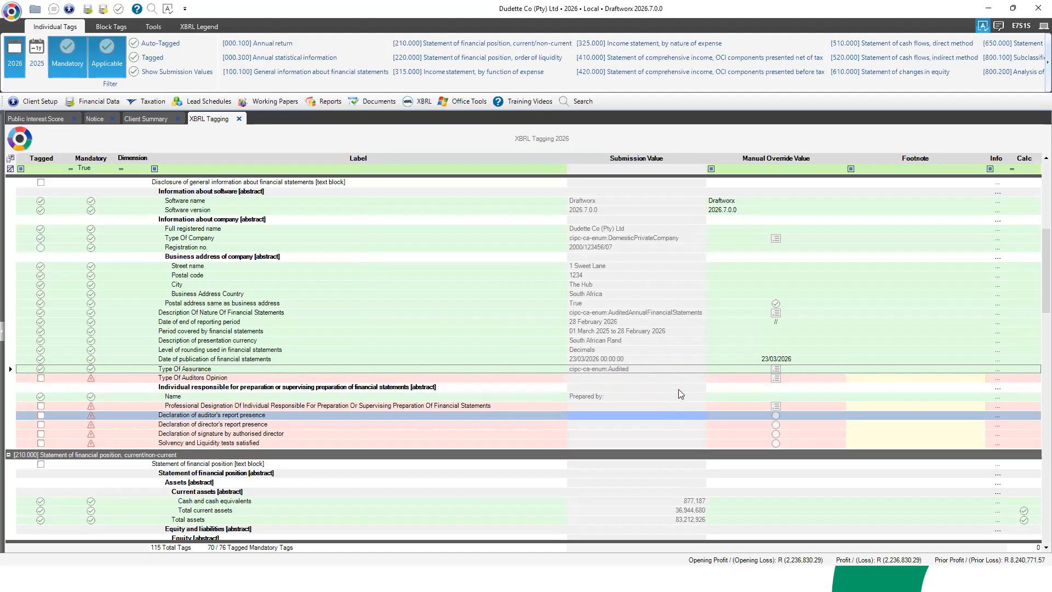
Set the Type Of Auditors Opinion tag to Unqualified
{"action": "left_click", "coordinate": [774, 380]}
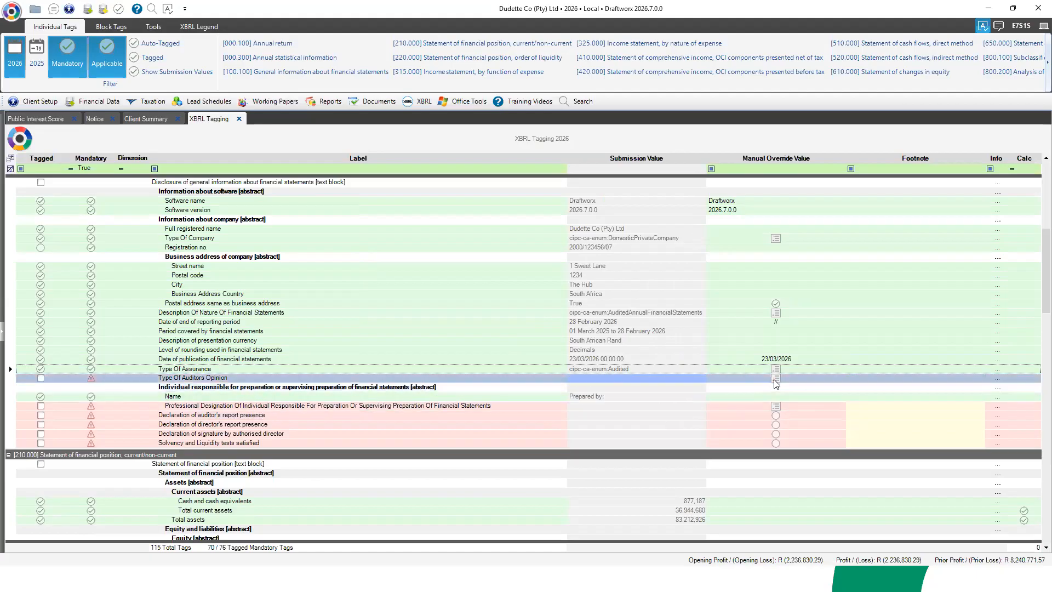
{"action": "left_click", "coordinate": [776, 378]}
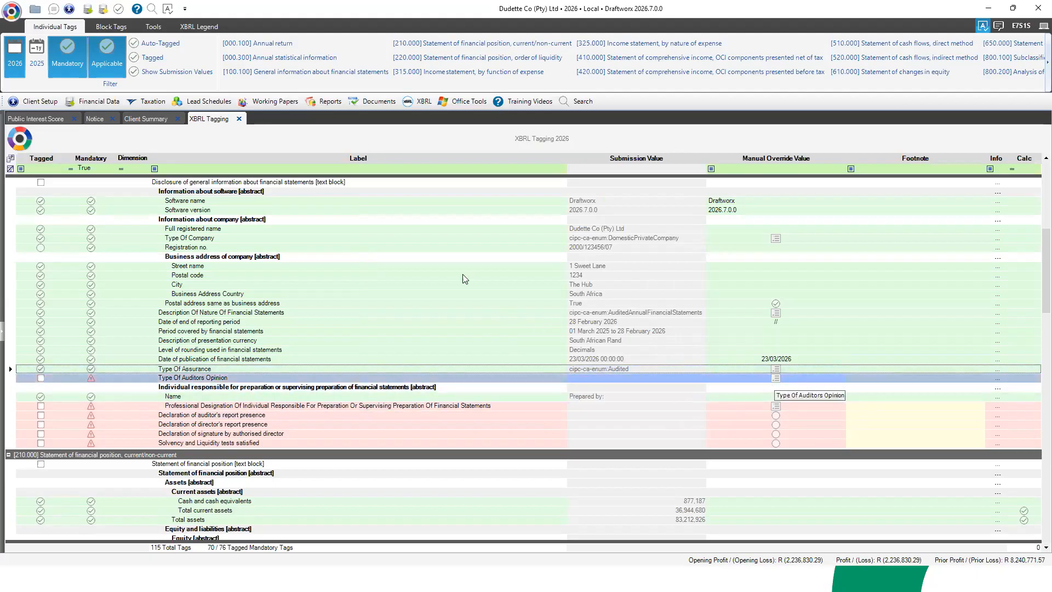
{"action": "left_click", "coordinate": [434, 244]}
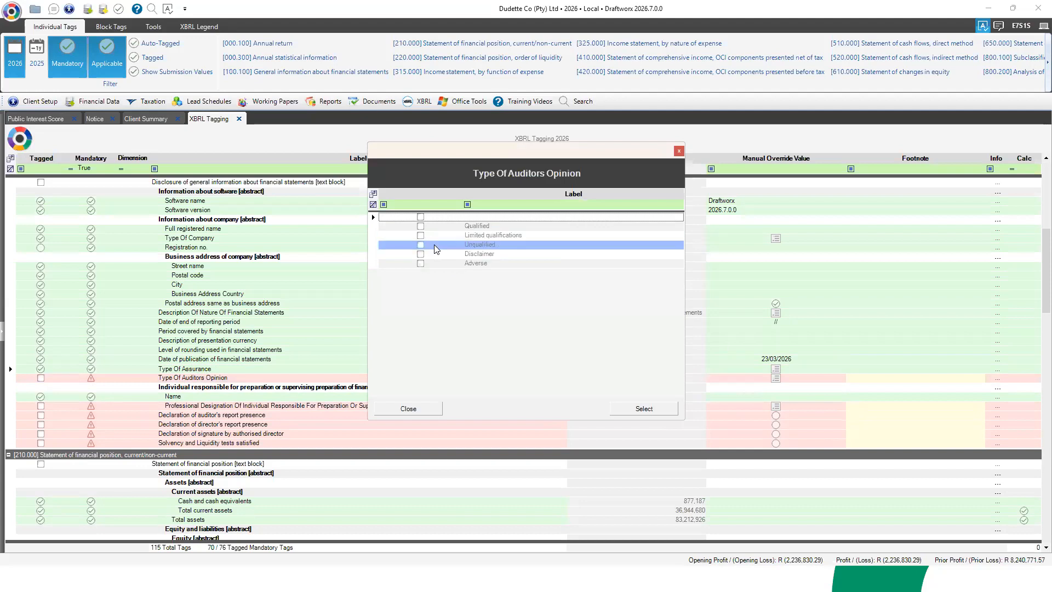
{"action": "left_click", "coordinate": [667, 412]}
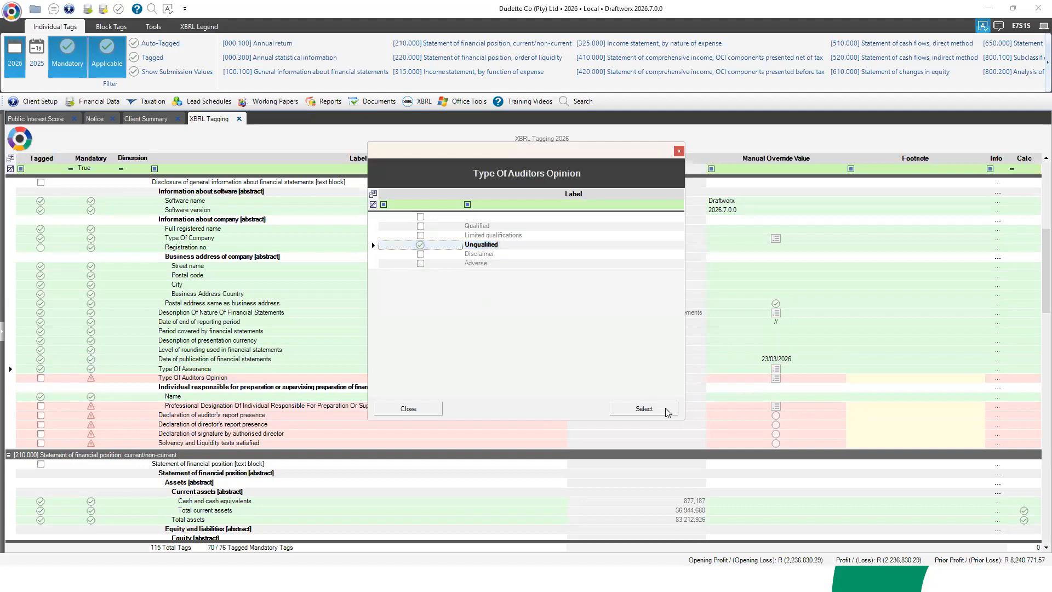
{"action": "left_click", "coordinate": [668, 412]}
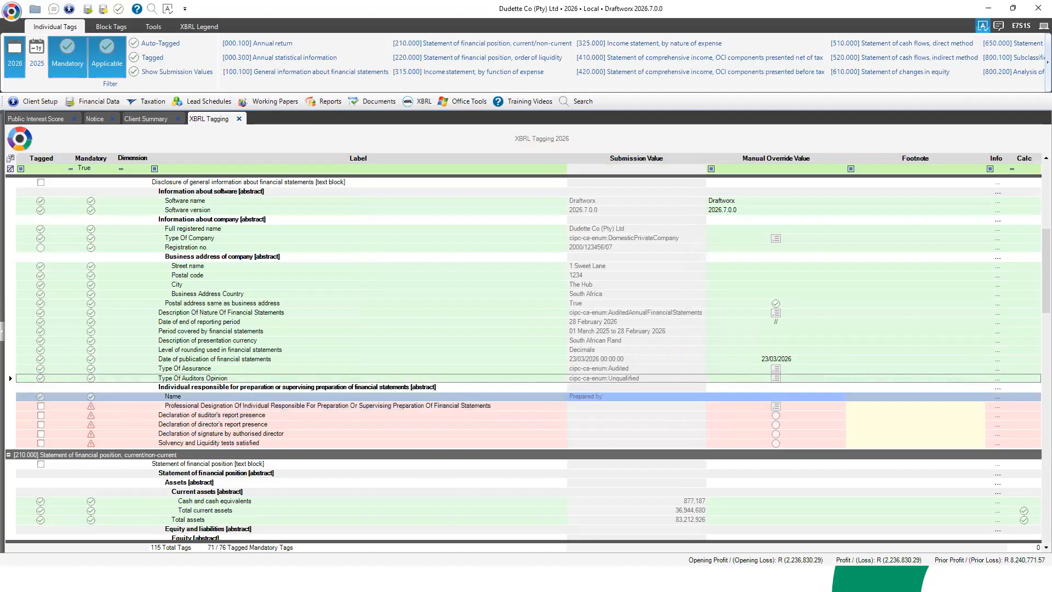
Set the professional designation of the individual responsible for preparing the financial statements to SAICA
{"action": "left_click_drag", "start_coordinate": [1046, 301], "coordinate": [1046, 320]}
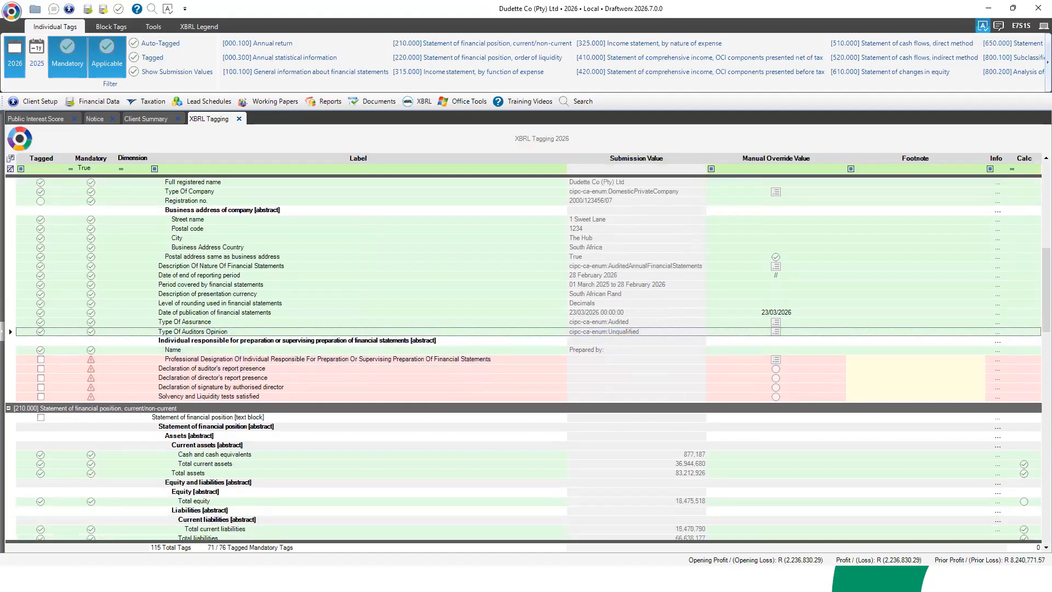
{"action": "scroll", "coordinate": [776, 229], "scroll_direction": "down", "scroll_amount": 5}
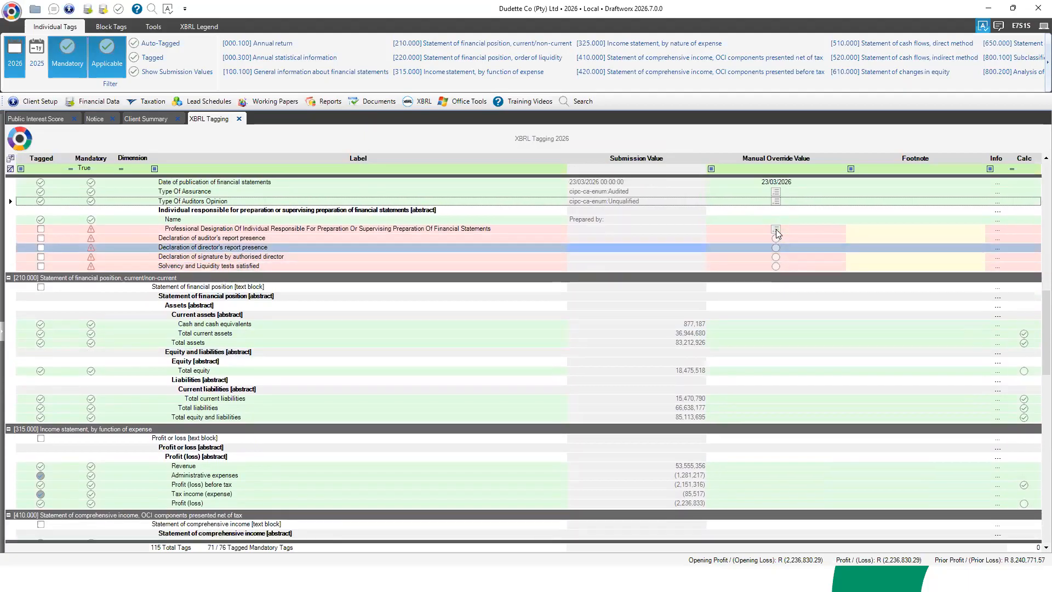
{"action": "left_click", "coordinate": [776, 229]}
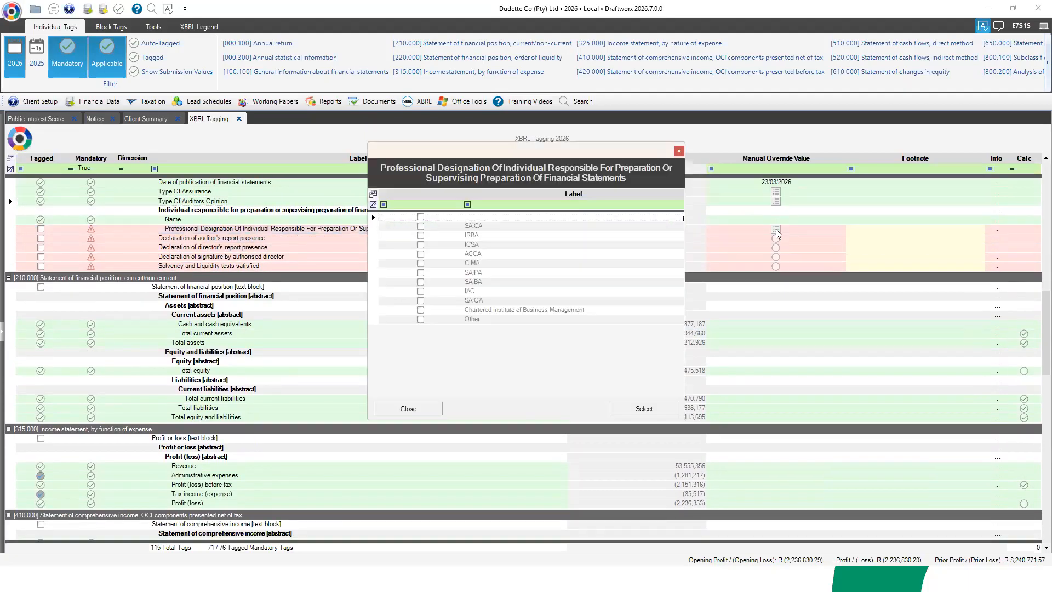
{"action": "left_click", "coordinate": [678, 151]}
{"action": "left_click", "coordinate": [775, 229]}
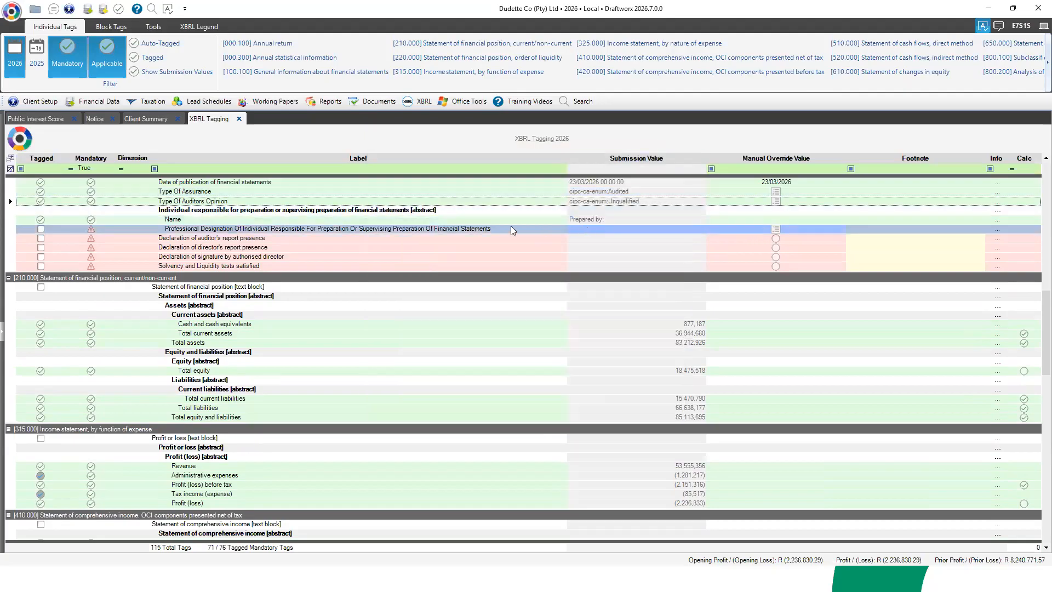
{"action": "left_click", "coordinate": [422, 227]}
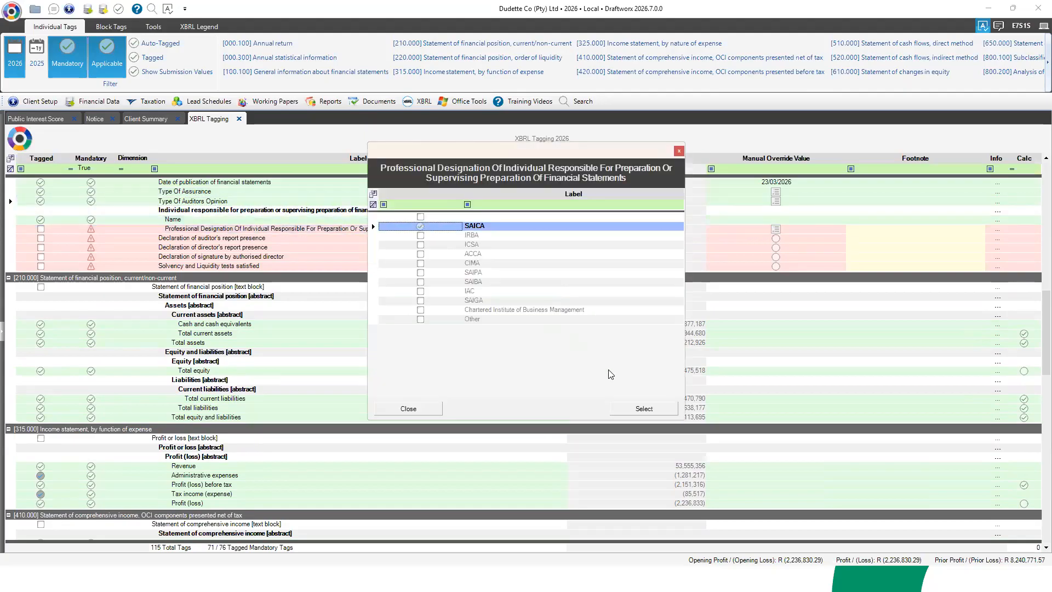
{"action": "left_click", "coordinate": [639, 410]}
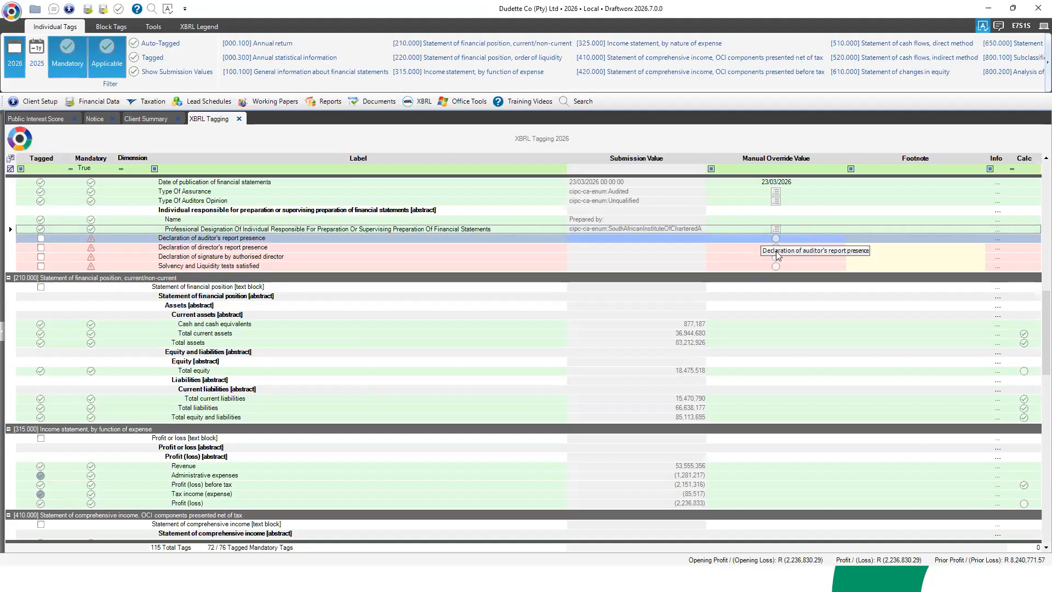
Mark the auditor's report, director's report and authorised director's signature declarations and the solvency and liquidity tests satisfied as true
{"action": "key", "text": "Down"}
{"action": "key", "text": "Down"}
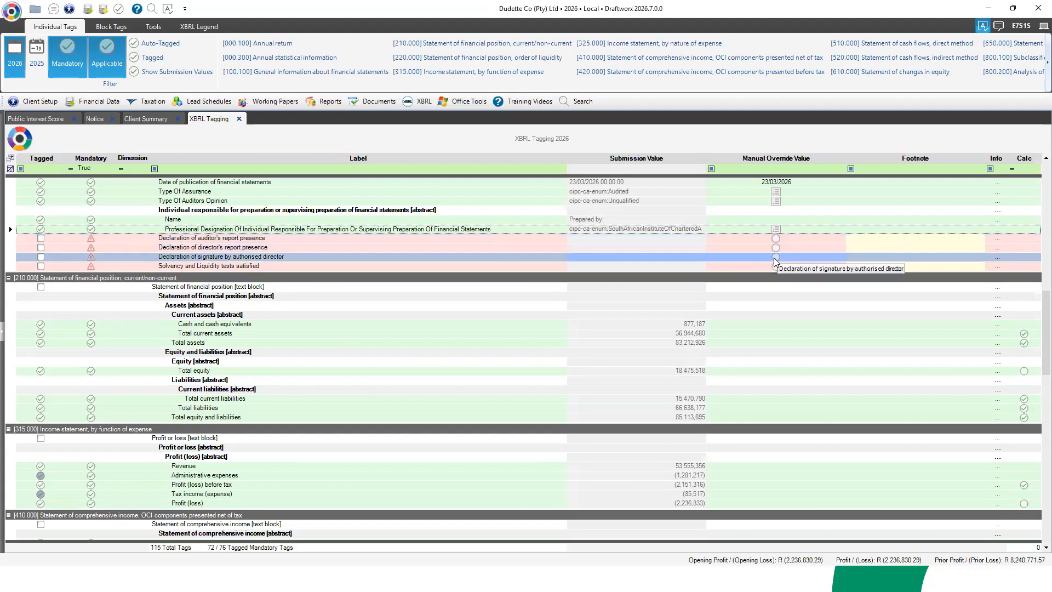
{"action": "left_click", "coordinate": [775, 258]}
{"action": "left_click", "coordinate": [775, 249]}
{"action": "left_click", "coordinate": [776, 239]}
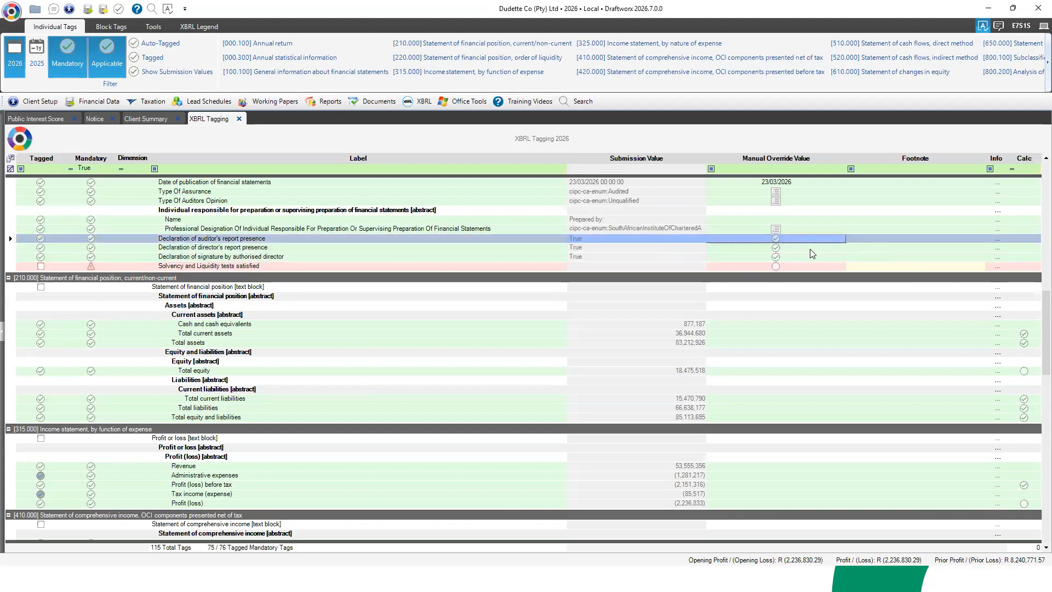
{"action": "key", "text": "Down"}
{"action": "key", "text": "Down"}
{"action": "key", "text": "Down"}
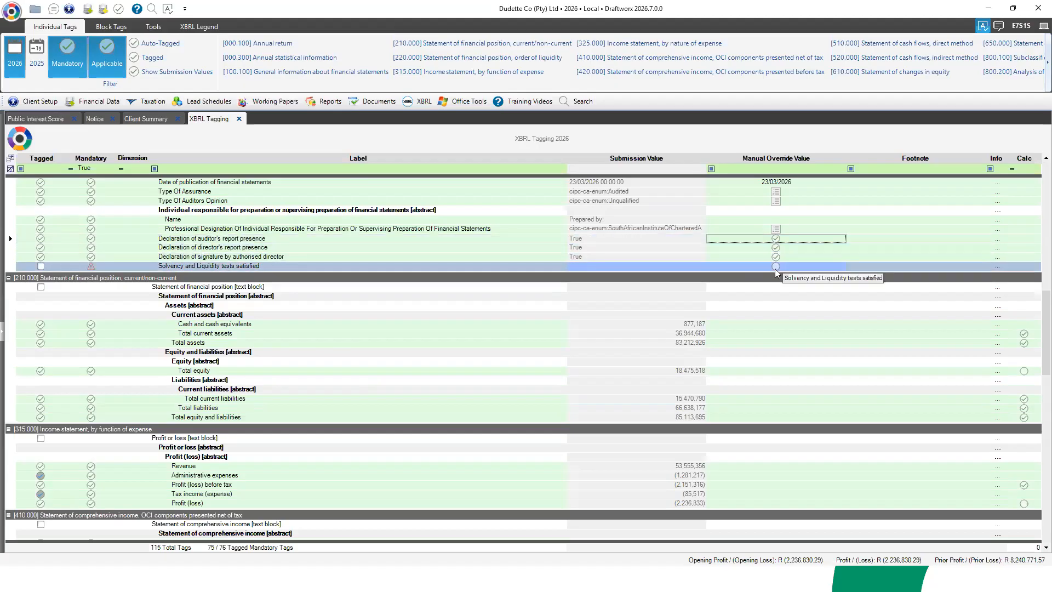
{"action": "left_click", "coordinate": [776, 267]}
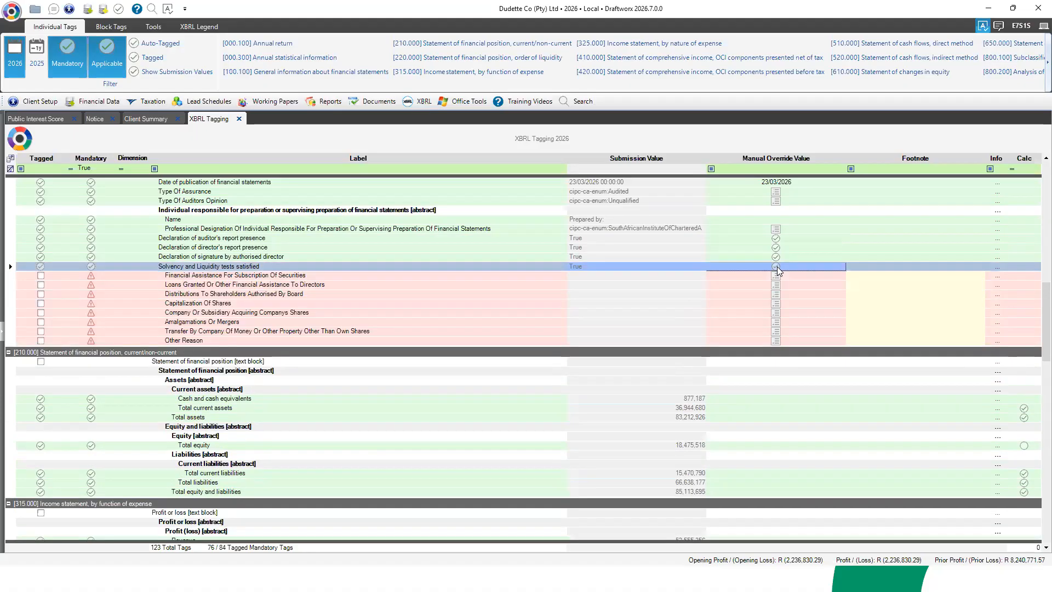
Review the solvency and liquidity reason tags and the answer options for Financial Assistance For Subscription Of Securities
{"action": "left_click", "coordinate": [776, 276]}
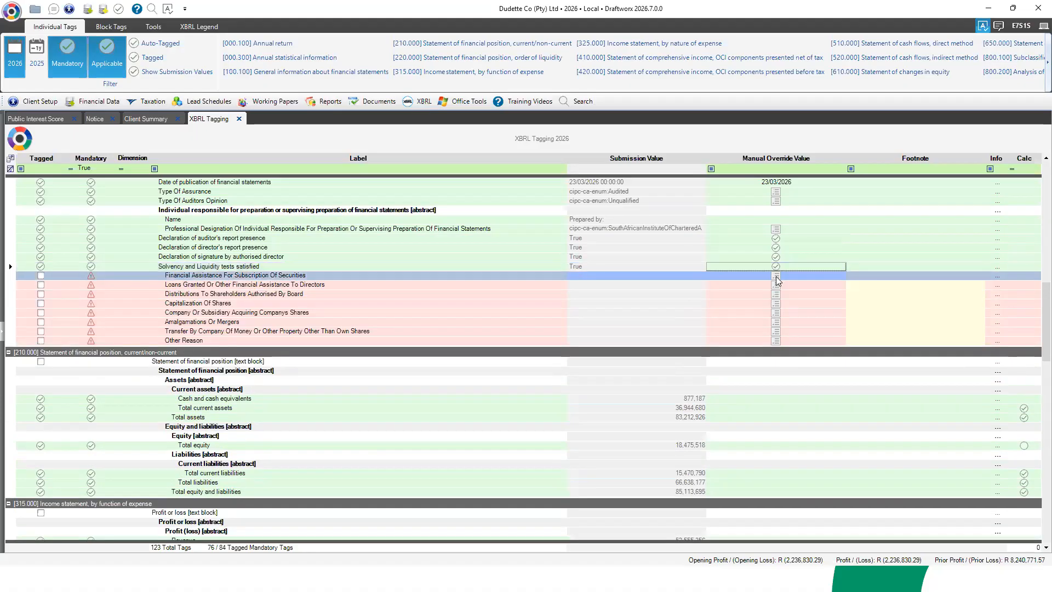
{"action": "left_click", "coordinate": [353, 284]}
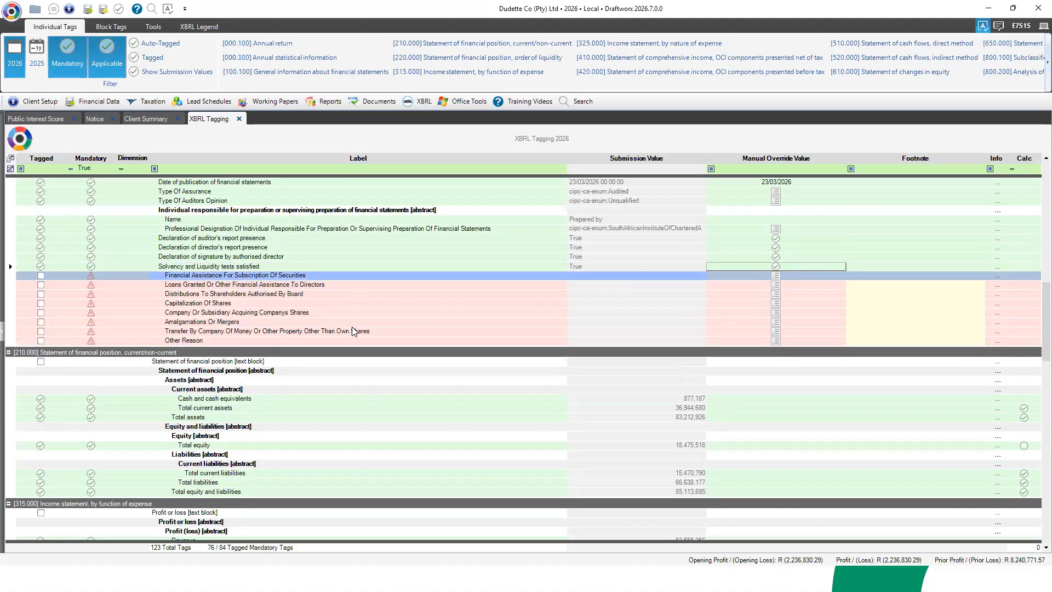
{"action": "key", "text": "Down"}
{"action": "key", "text": "Down"}
{"action": "key", "text": "Down"}
{"action": "key", "text": "Down"}
{"action": "key", "text": "Down"}
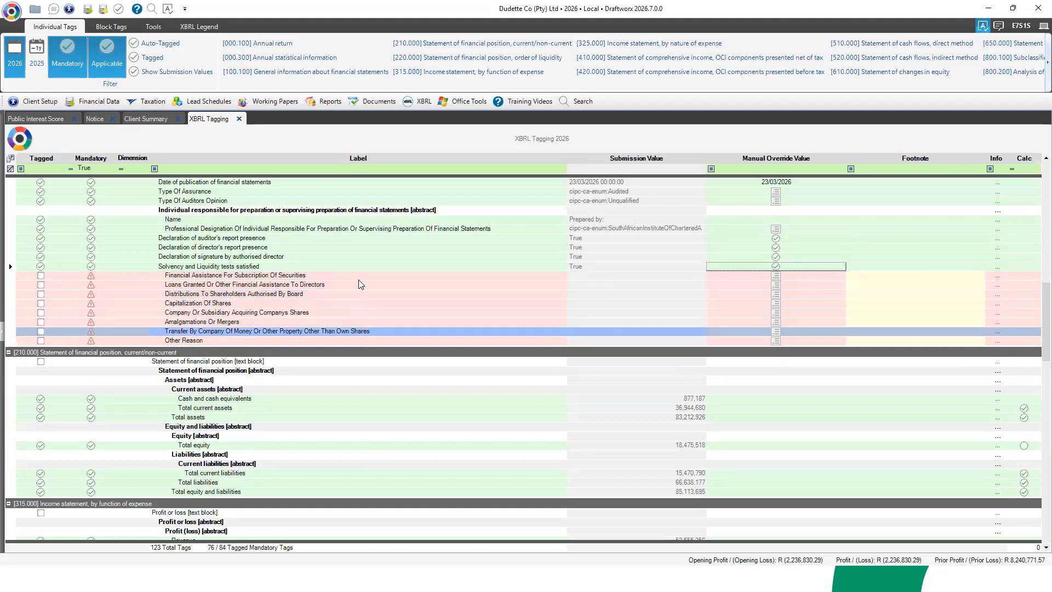
{"action": "key", "text": "Up"}
{"action": "key", "text": "Up"}
{"action": "key", "text": "Up"}
{"action": "key", "text": "Up"}
{"action": "key", "text": "Up"}
{"action": "key", "text": "Up"}
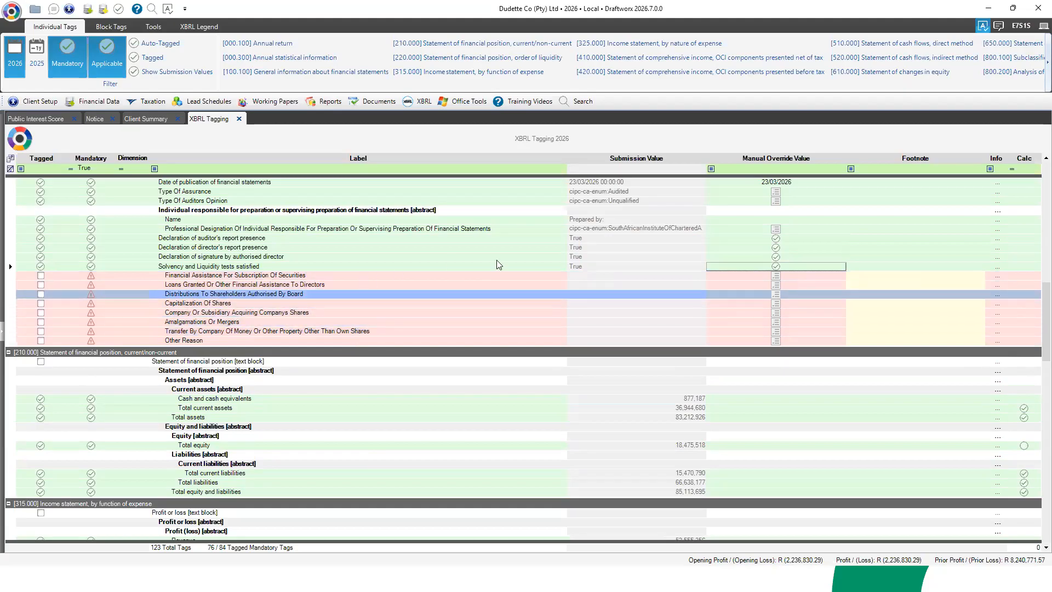
{"action": "left_click", "coordinate": [776, 277]}
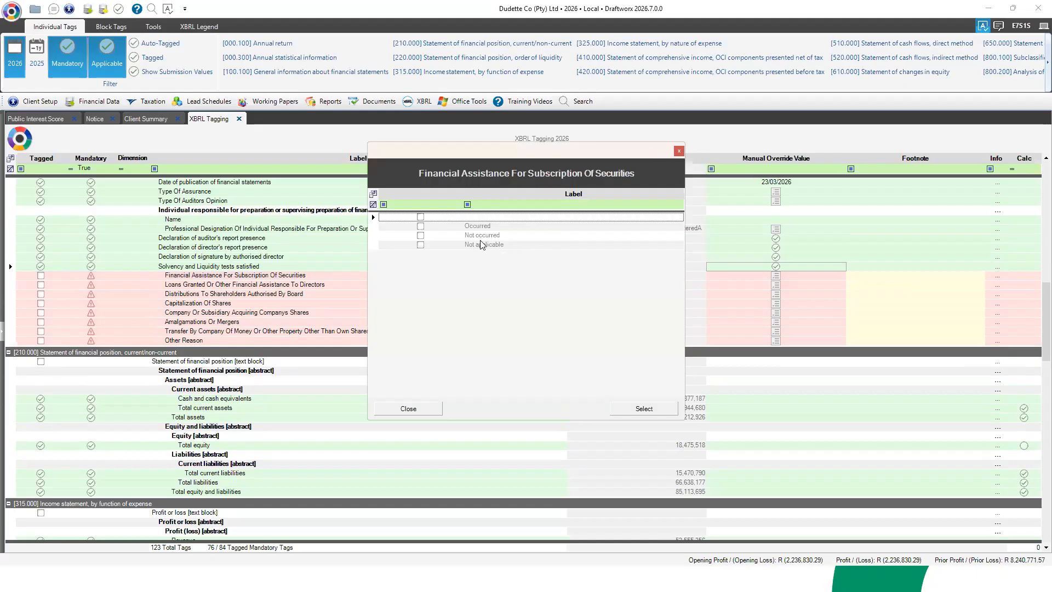
{"action": "left_click", "coordinate": [409, 408]}
{"action": "left_click", "coordinate": [349, 293]}
{"action": "left_click", "coordinate": [353, 331]}
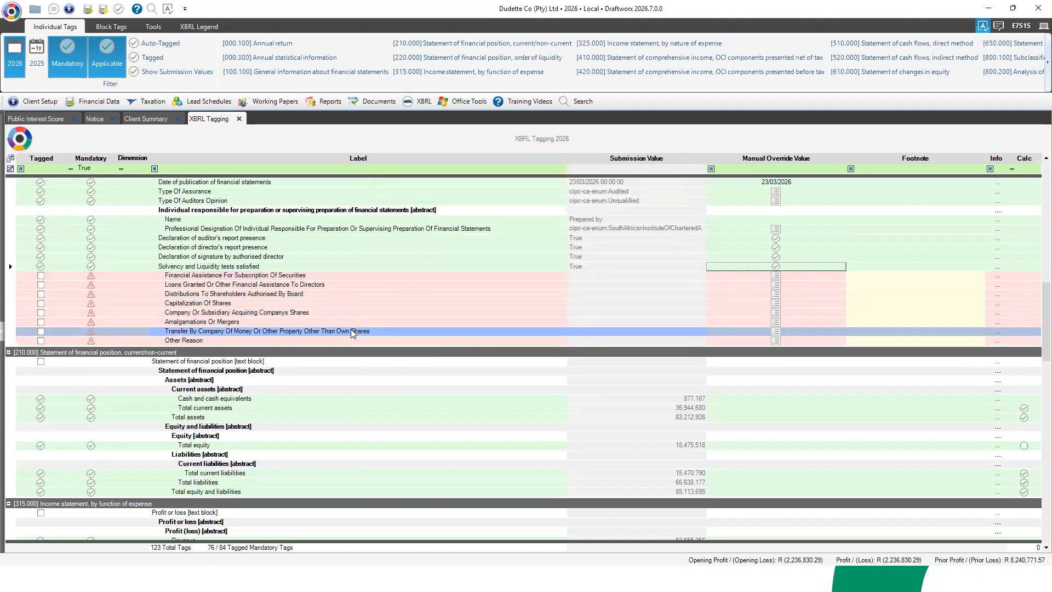
Set Other Reason to Not occurred and enter "A really good reason" as the description of other reason
{"action": "left_click", "coordinate": [775, 341]}
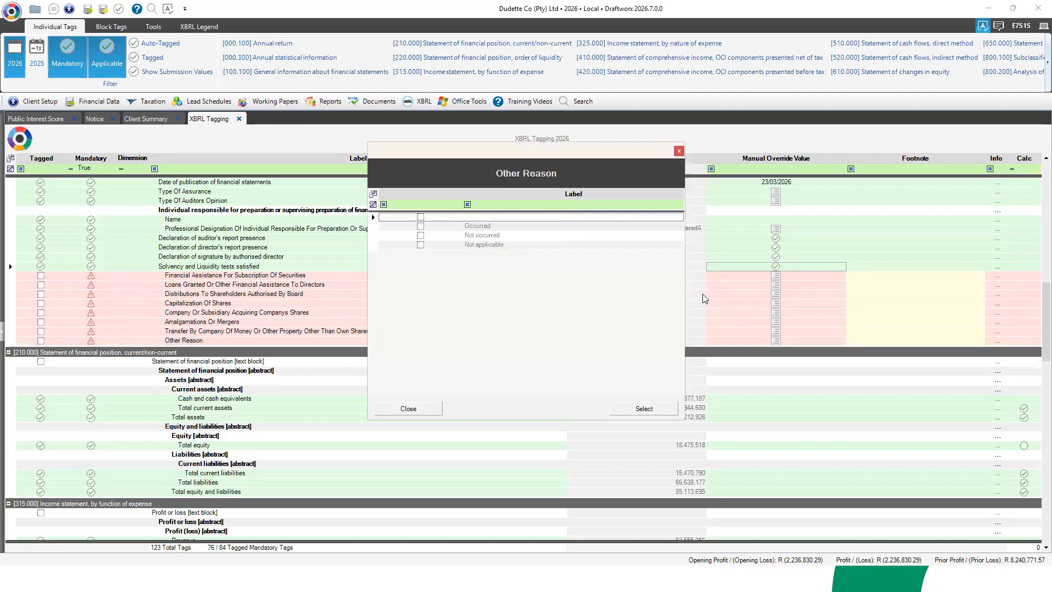
{"action": "left_click", "coordinate": [434, 236]}
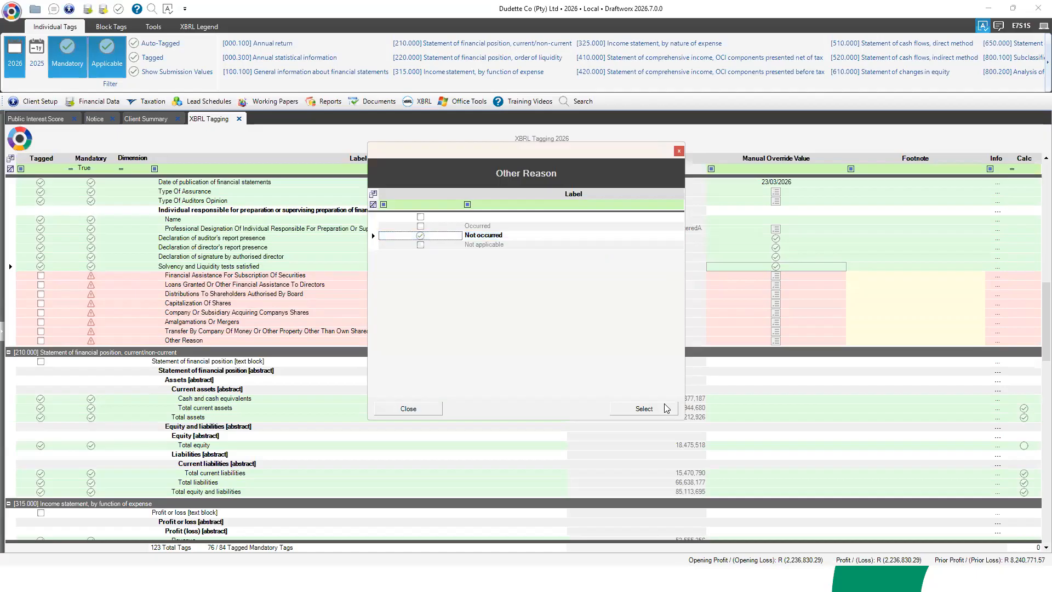
{"action": "left_click", "coordinate": [643, 408]}
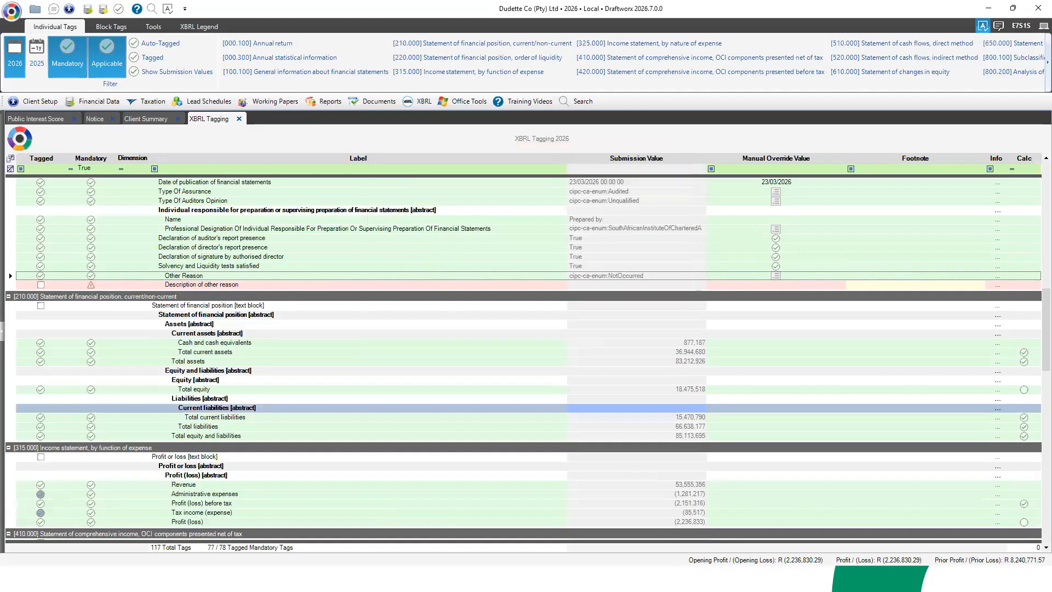
{"action": "left_click", "coordinate": [776, 284]}
{"action": "type", "text": "A really good reason"}
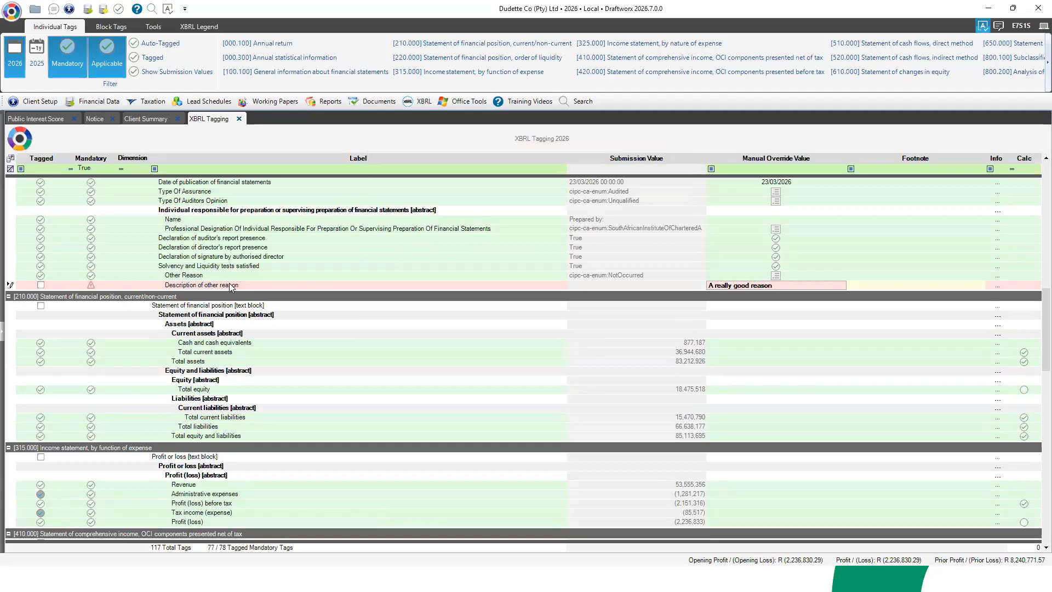
{"action": "left_click", "coordinate": [859, 285]}
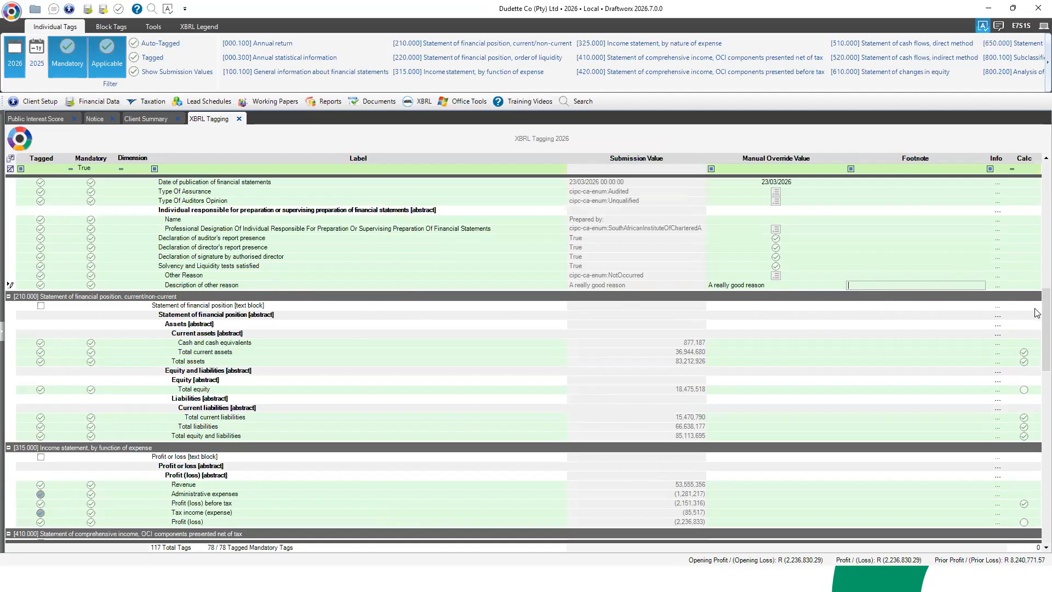
Enter "Not applicable" as the override value for the disclosure of holding company and ultimate holding company in the directors' report
{"action": "scroll", "coordinate": [1037, 383], "scroll_direction": "down", "scroll_amount": 4}
{"action": "scroll", "coordinate": [1037, 401], "scroll_direction": "down", "scroll_amount": 1}
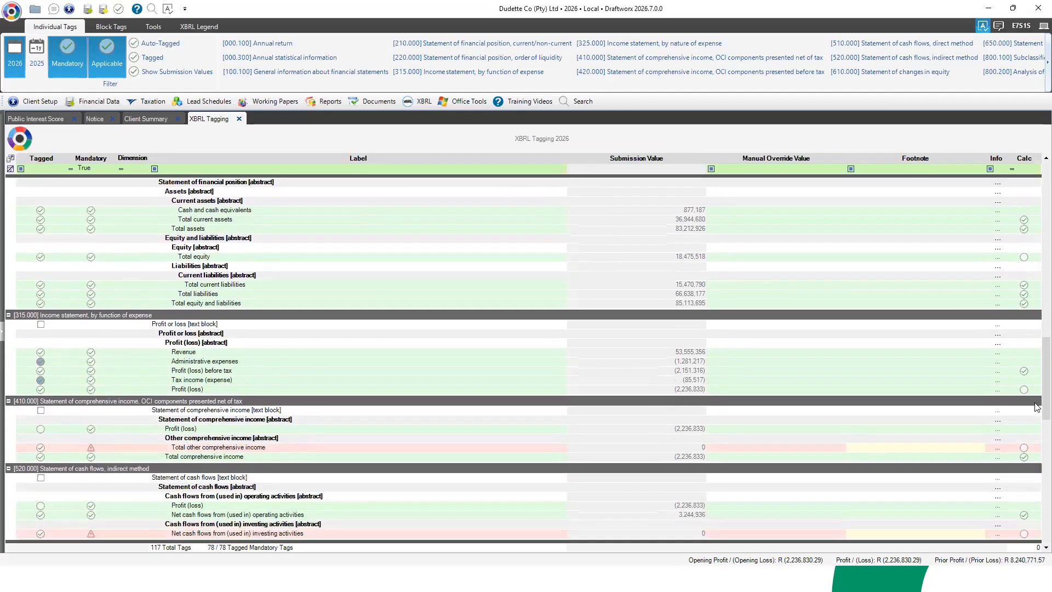
{"action": "scroll", "coordinate": [1037, 417], "scroll_direction": "down", "scroll_amount": 5}
{"action": "scroll", "coordinate": [1037, 419], "scroll_direction": "down", "scroll_amount": 2}
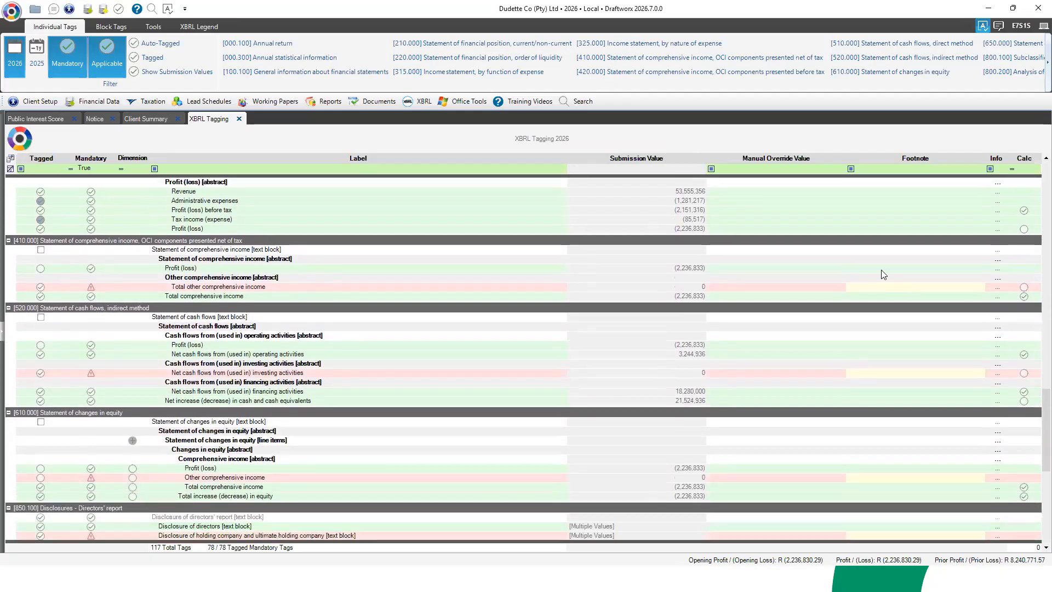
{"action": "left_click", "coordinate": [860, 259]}
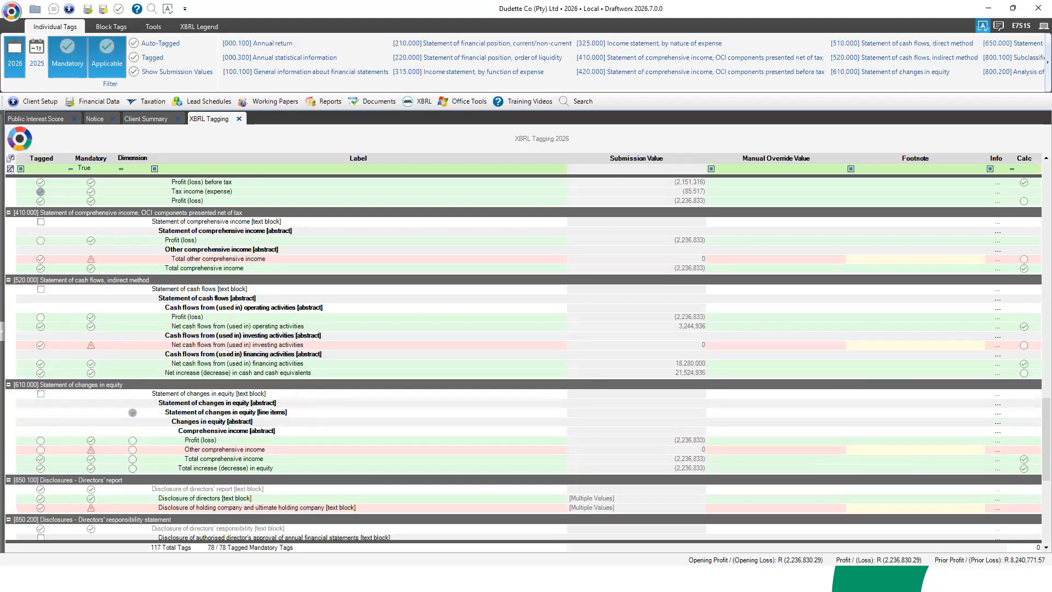
{"action": "scroll", "coordinate": [825, 331], "scroll_direction": "down", "scroll_amount": 7}
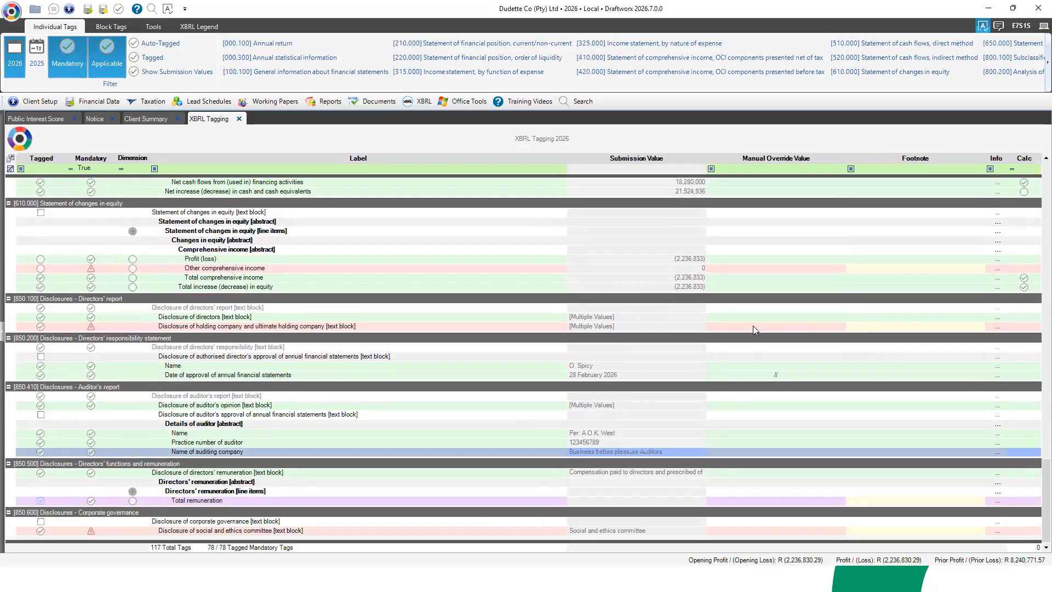
{"action": "left_click", "coordinate": [753, 327]}
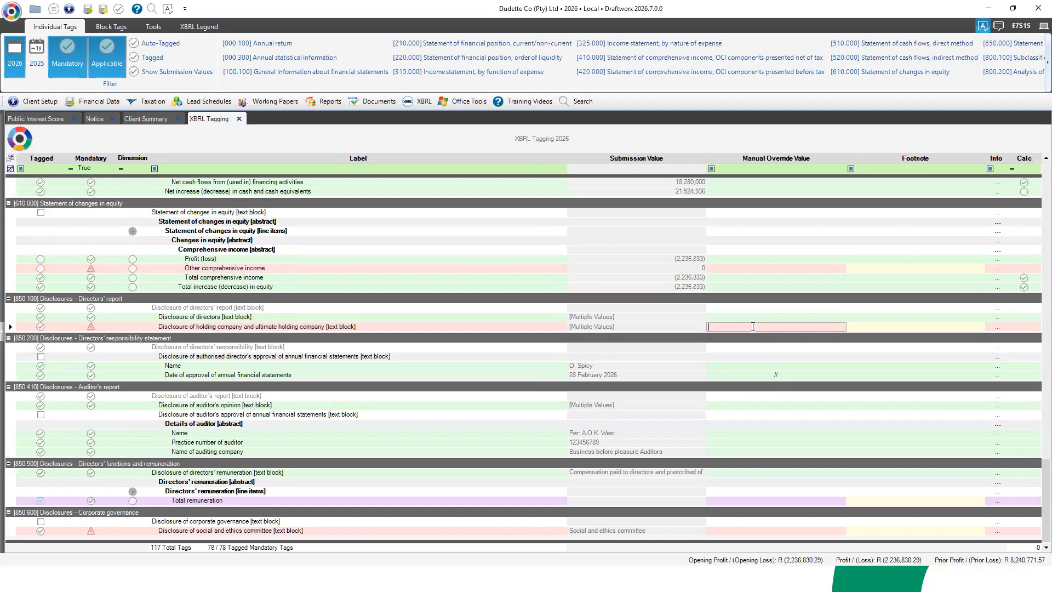
{"action": "type", "text": "Not applicable"}
{"action": "left_click", "coordinate": [868, 329]}
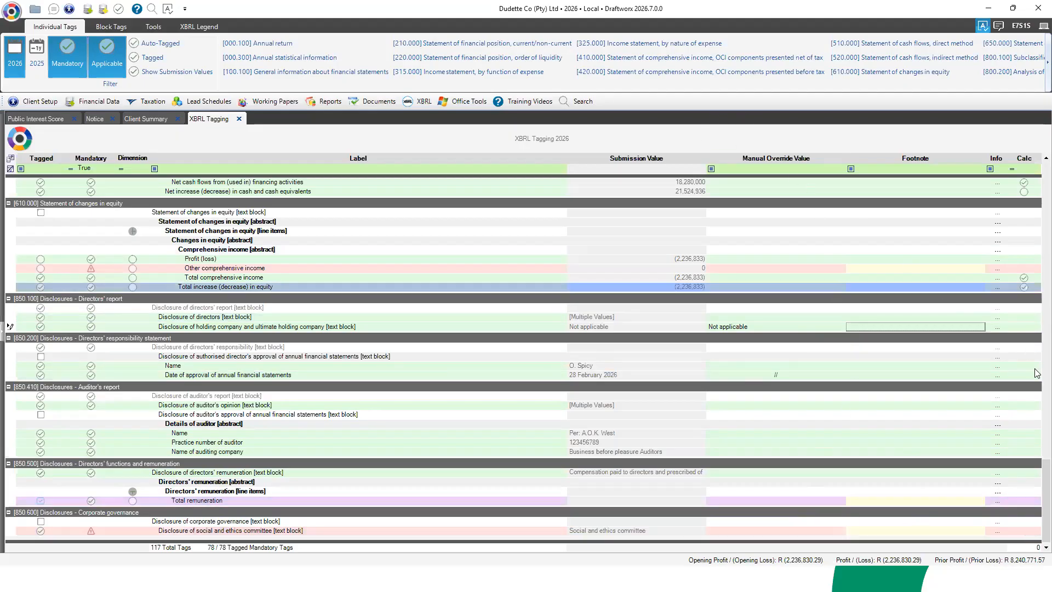
Open the IFRS SME+ Financials and display the XBRL tagging list beside the Cover sheet
{"action": "left_click_drag", "start_coordinate": [1044, 471], "coordinate": [1041, 173]}
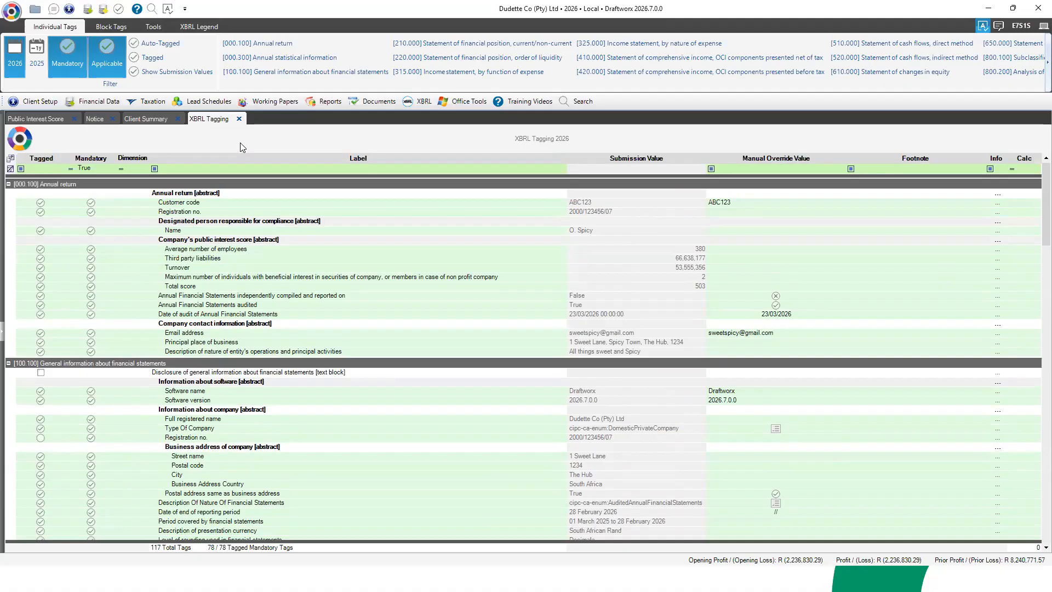
{"action": "left_click", "coordinate": [91, 104]}
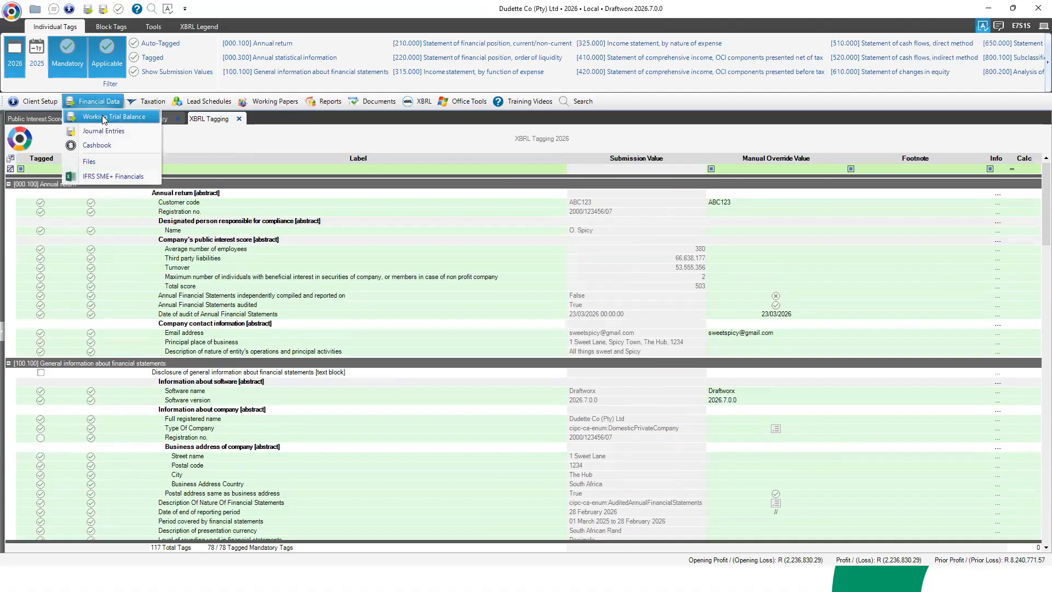
{"action": "left_click", "coordinate": [110, 176]}
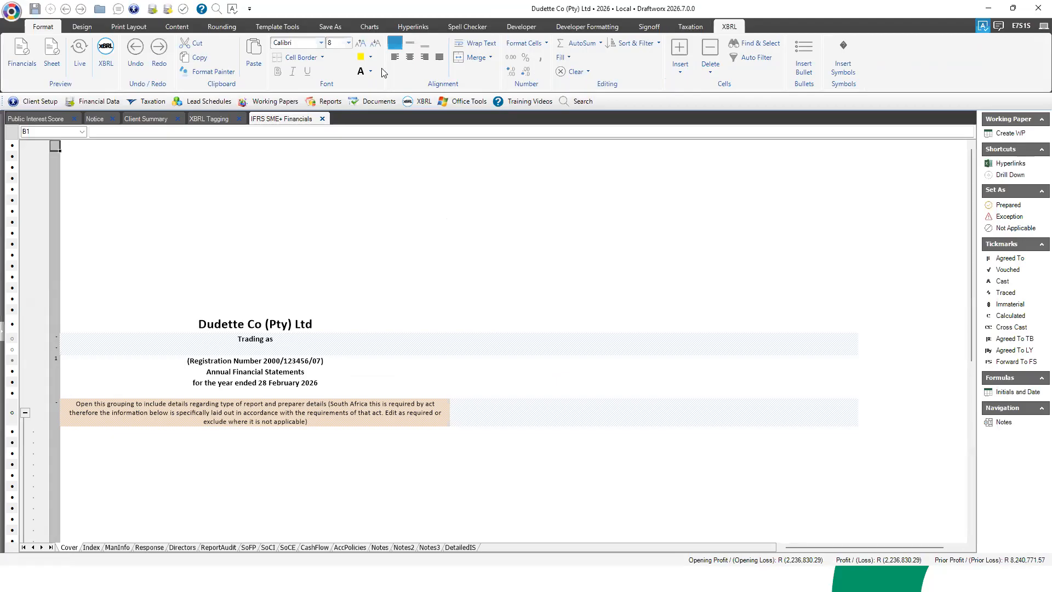
{"action": "left_click", "coordinate": [729, 26]}
{"action": "left_click", "coordinate": [18, 66]}
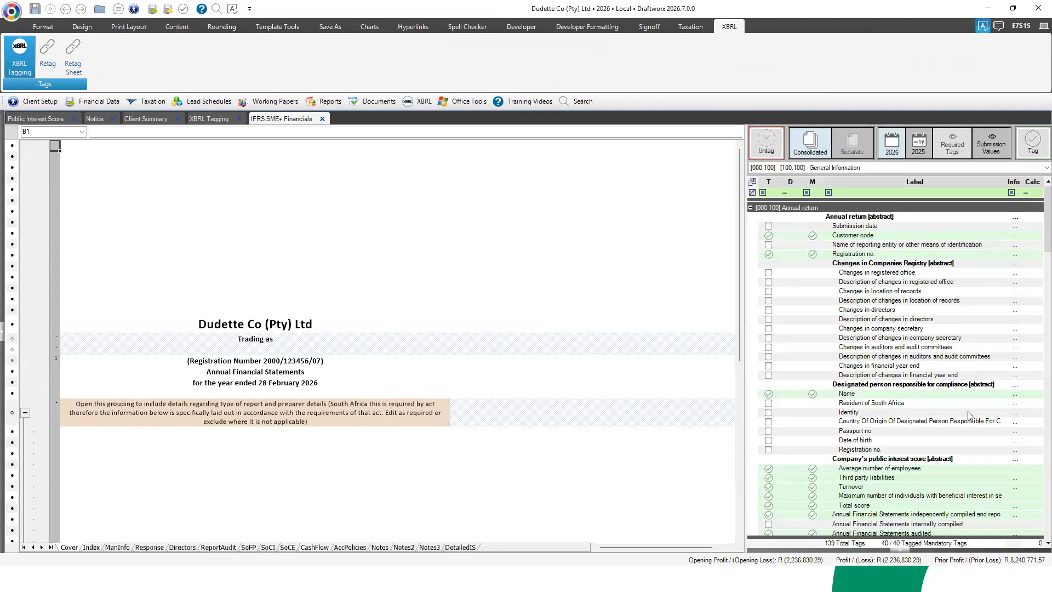
{"action": "left_click", "coordinate": [934, 328]}
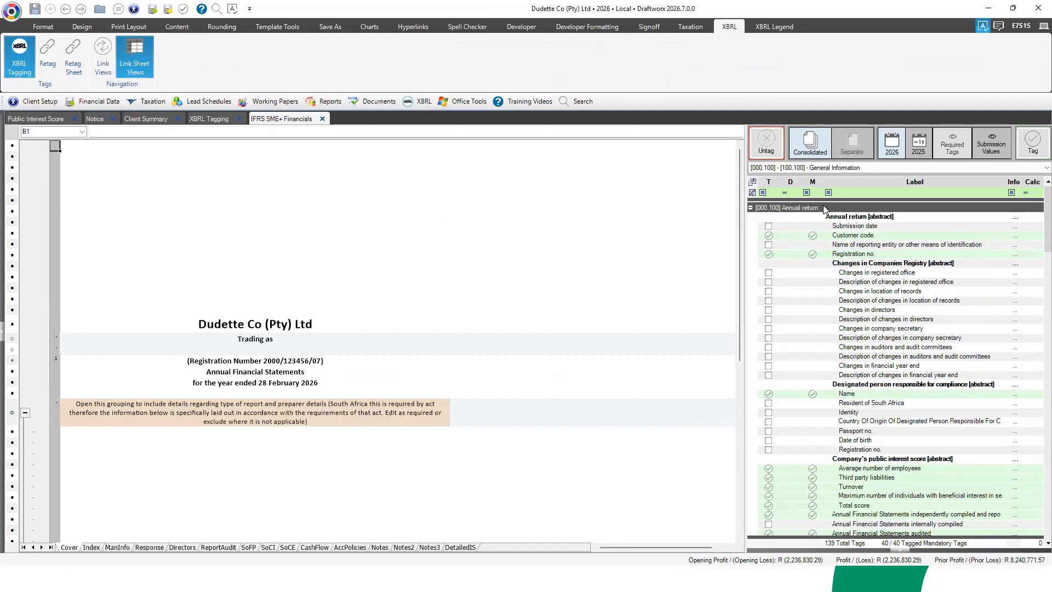
Filter the annual return and general information tags to show only those where Mandatory is True
{"action": "left_click", "coordinate": [818, 193]}
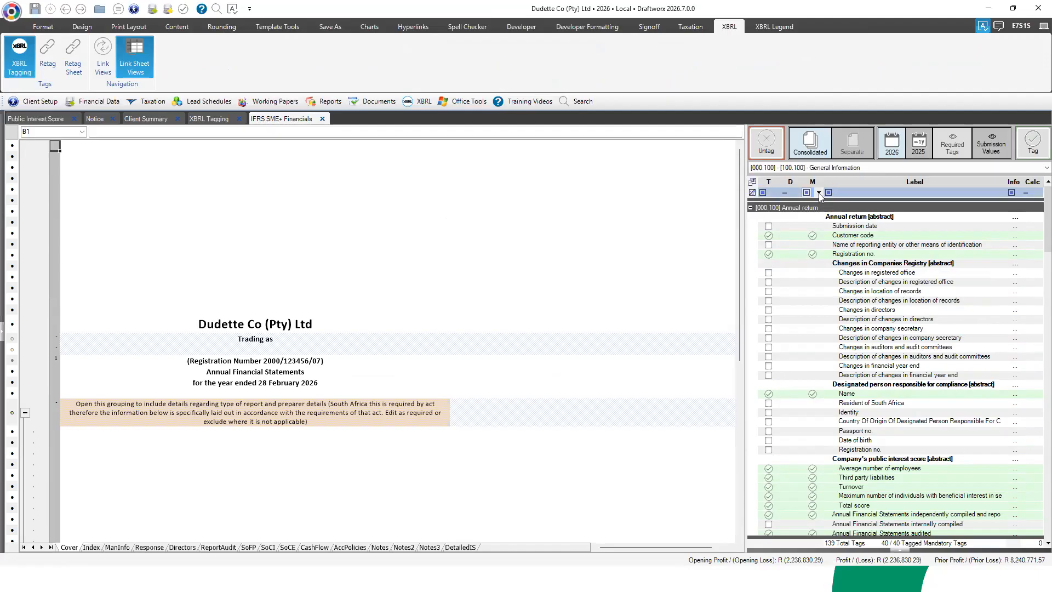
{"action": "left_click", "coordinate": [819, 192]}
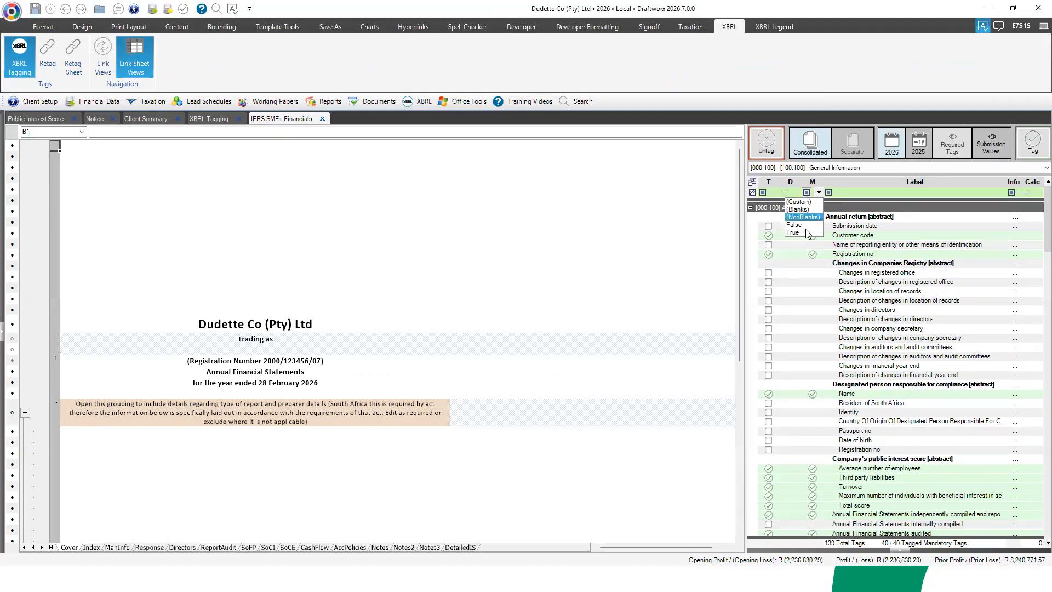
{"action": "left_click", "coordinate": [807, 233]}
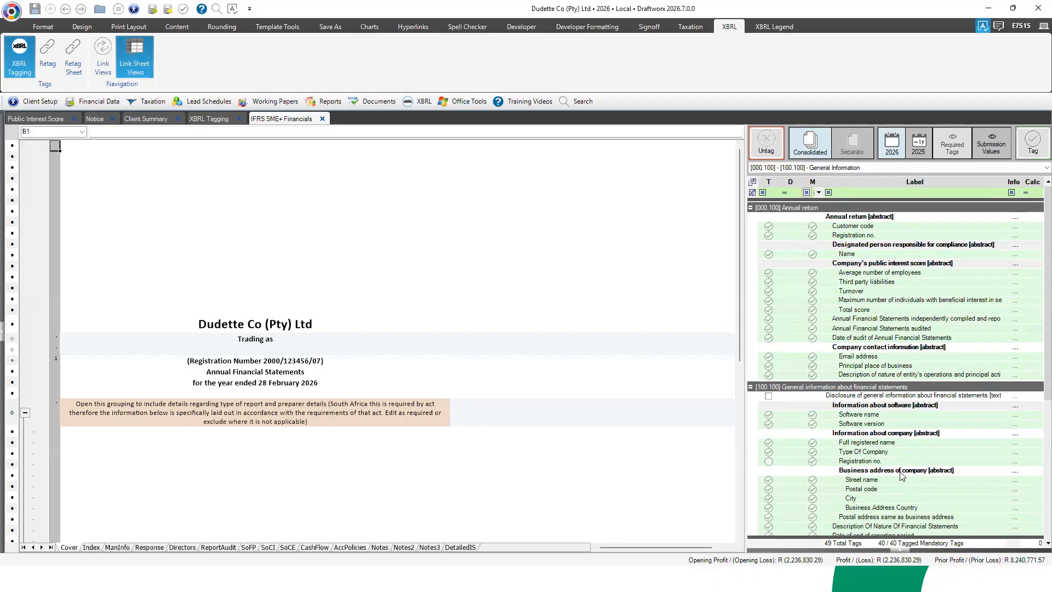
Open the SoFP sheet and select the row control cell beside Total non-current assets
{"action": "left_click", "coordinate": [249, 548]}
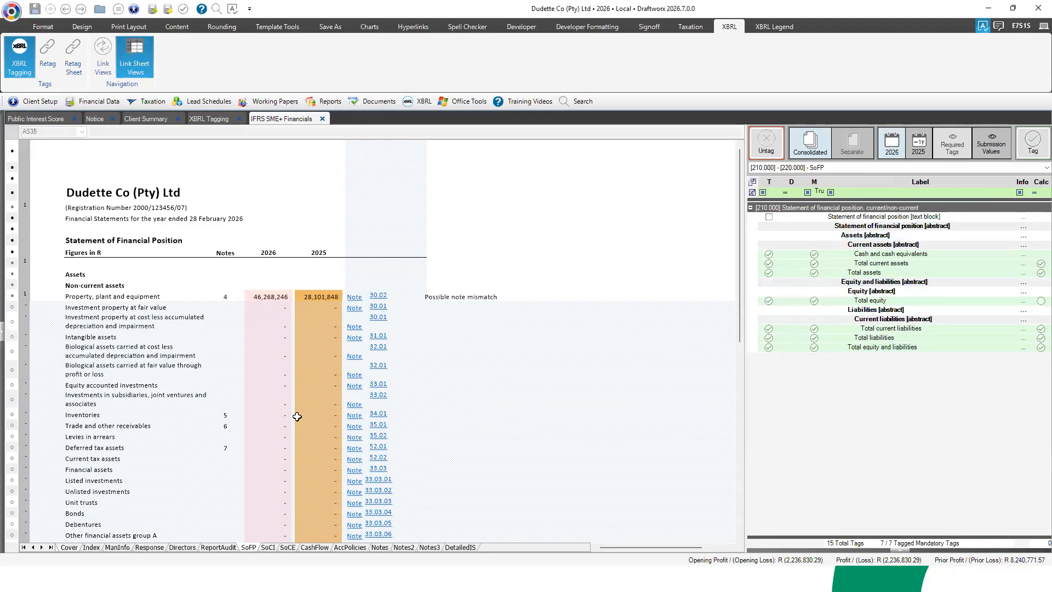
{"action": "scroll", "coordinate": [276, 422], "scroll_direction": "down", "scroll_amount": 4}
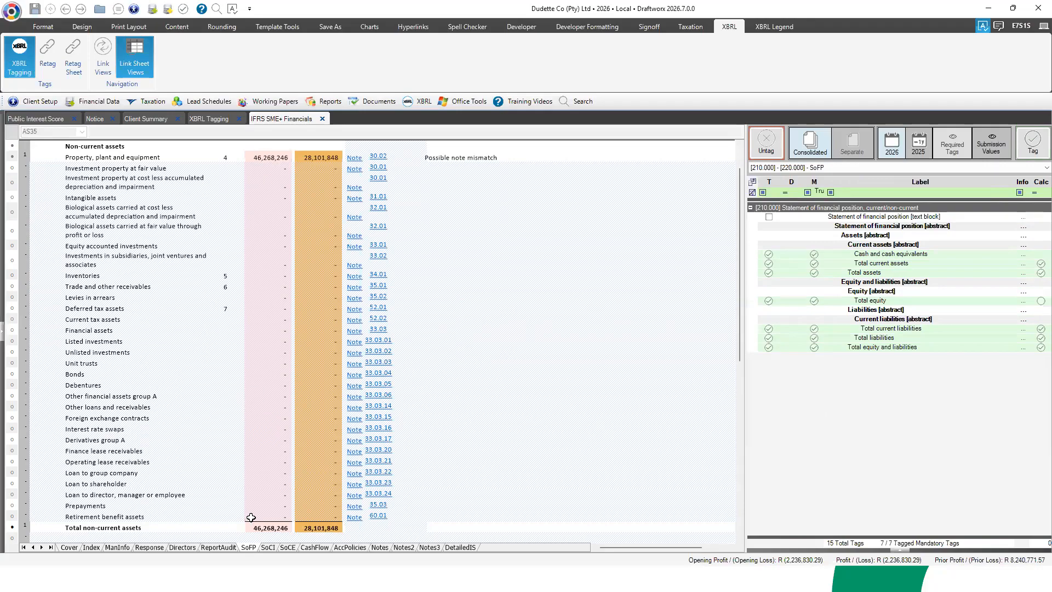
{"action": "scroll", "coordinate": [26, 515], "scroll_direction": "down", "scroll_amount": 1}
{"action": "left_click", "coordinate": [26, 515]}
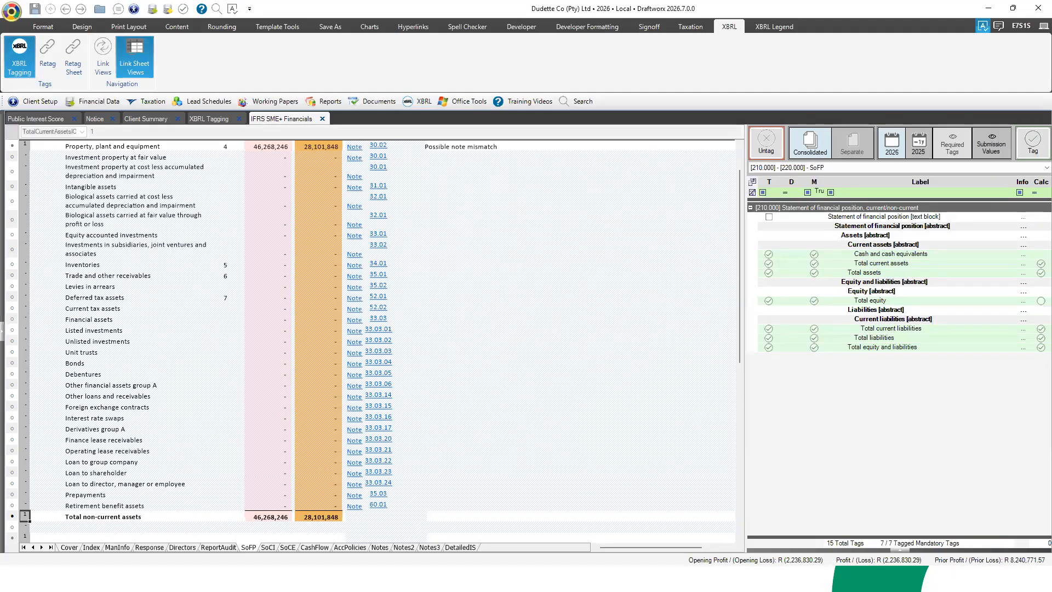
Log in by entering the user password so the SoFP sheet's row control formulas can be edited
{"action": "key", "text": "ctrl+l"}
{"action": "type", "text": "**********"}
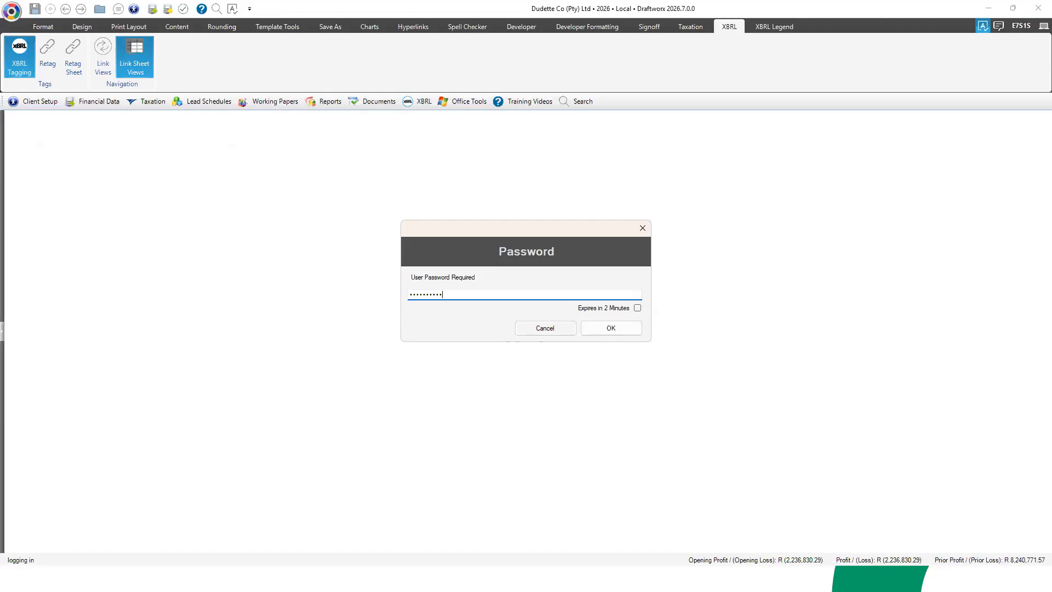
{"action": "key", "text": "Return"}
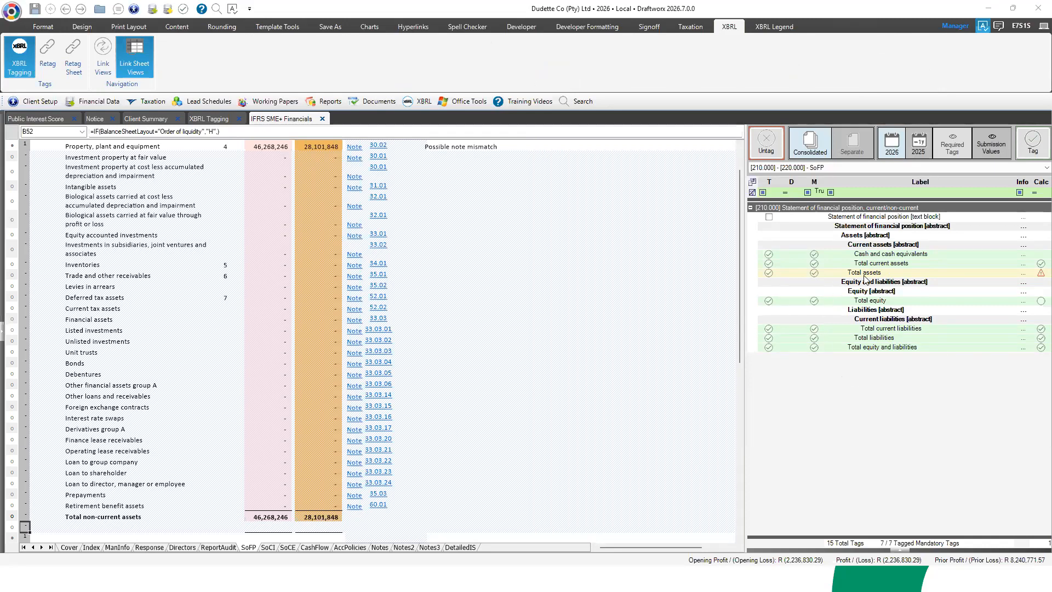
Examine the calculation behind the flagged Total assets tag in the statement of financial position
{"action": "left_click", "coordinate": [897, 275]}
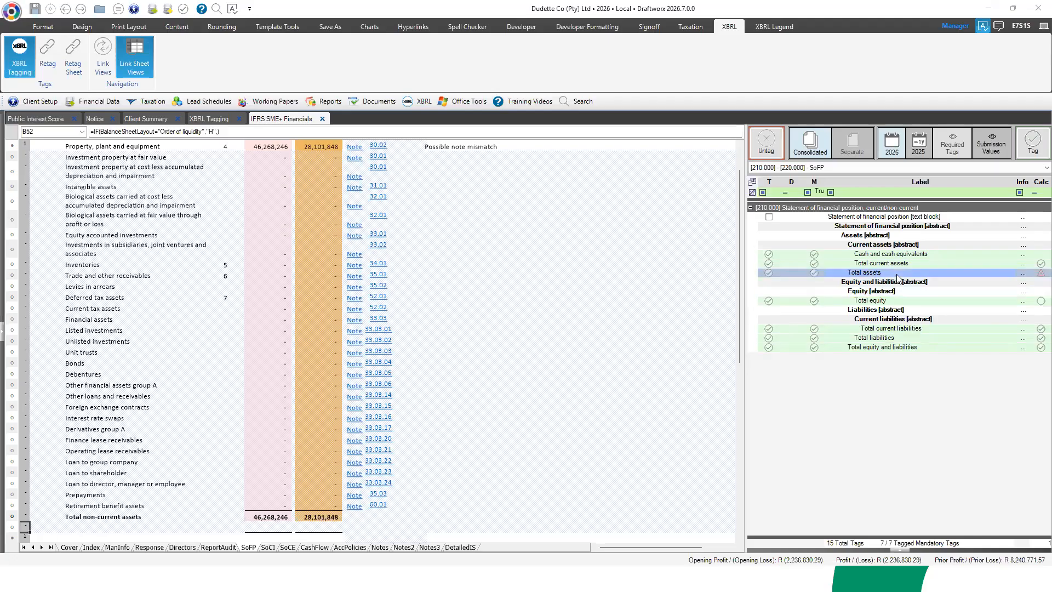
{"action": "left_click", "coordinate": [896, 282]}
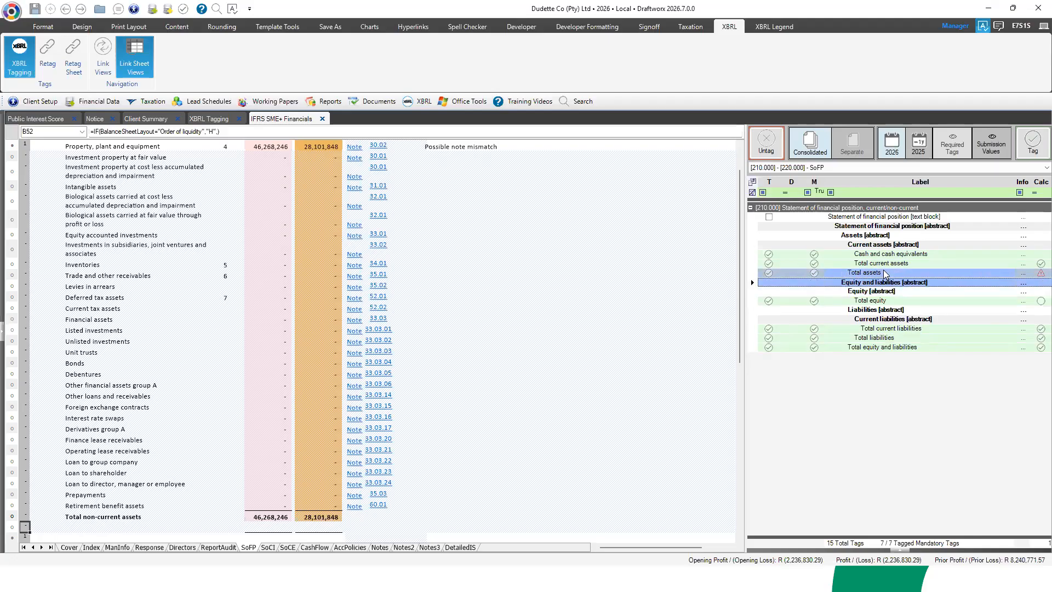
{"action": "left_click", "coordinate": [1037, 274]}
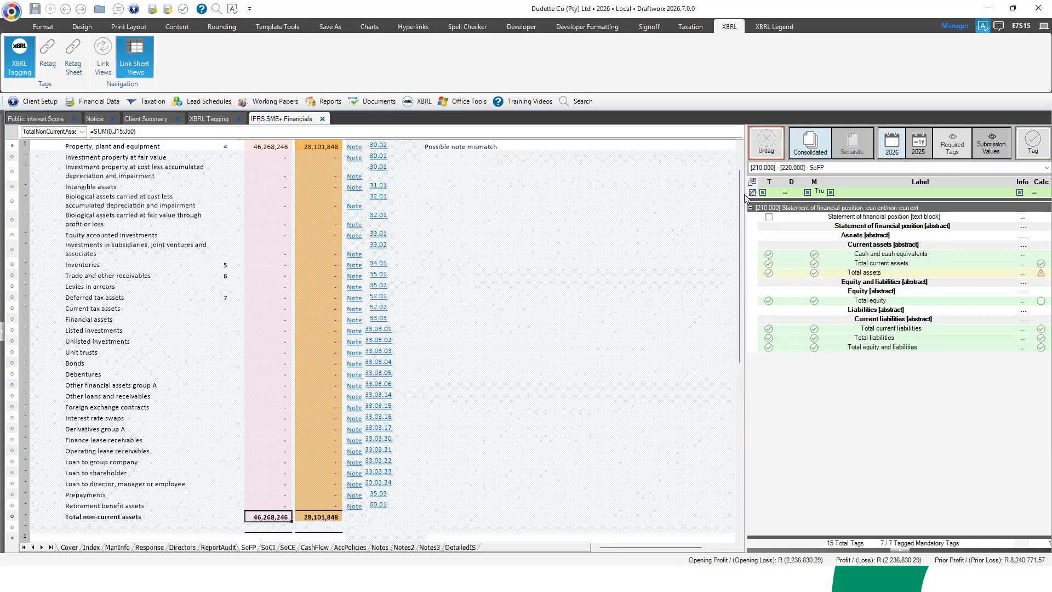
Show all SoFP tags, locate the tag linked to the 2026 Total non-current assets amount and check its tag information
{"action": "left_click", "coordinate": [817, 193]}
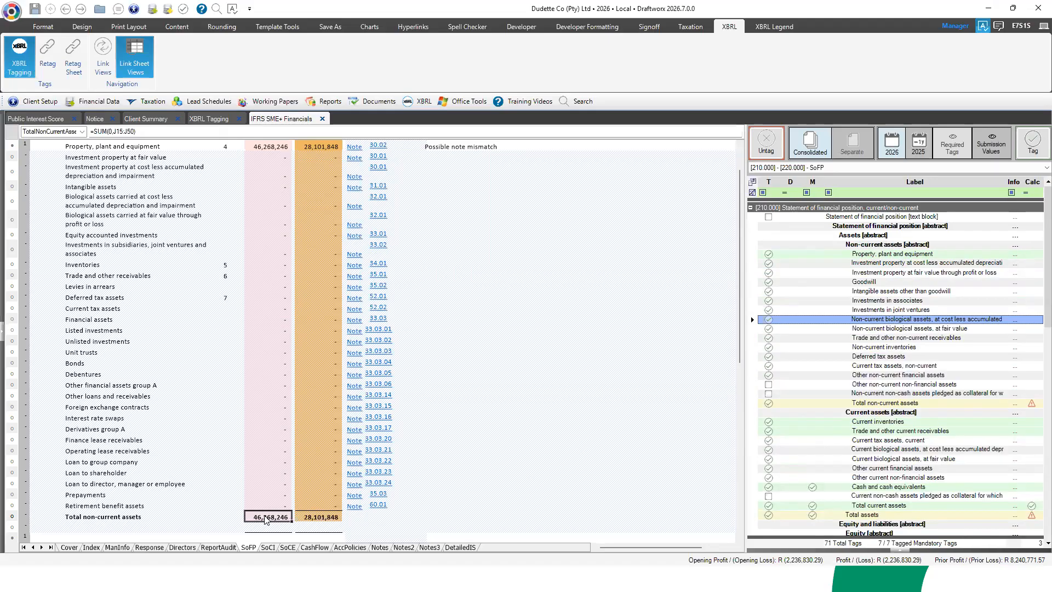
{"action": "right_click", "coordinate": [267, 517]}
{"action": "left_click", "coordinate": [307, 557]}
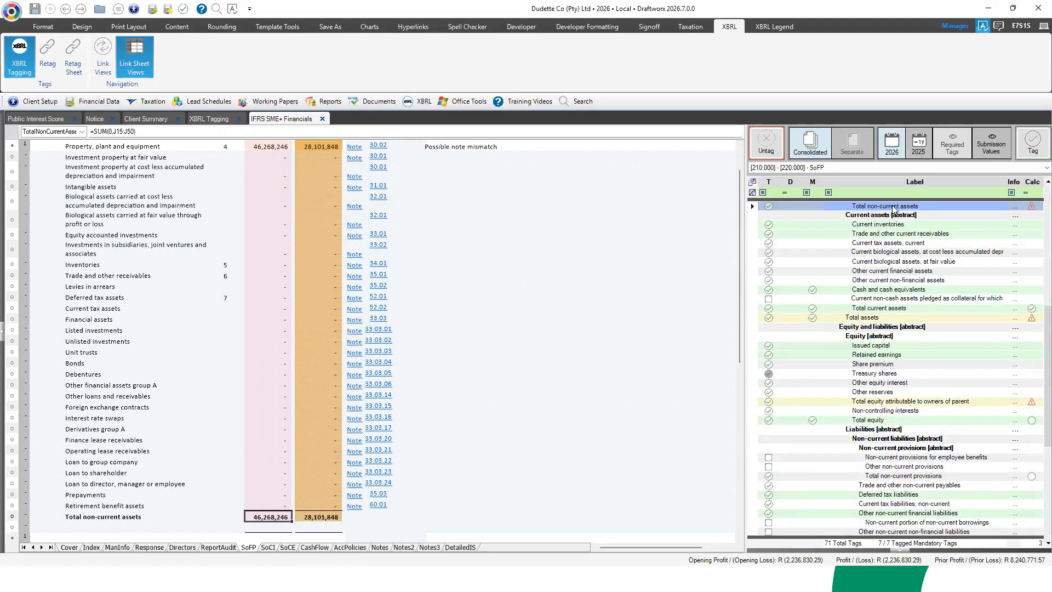
{"action": "left_click", "coordinate": [902, 549]}
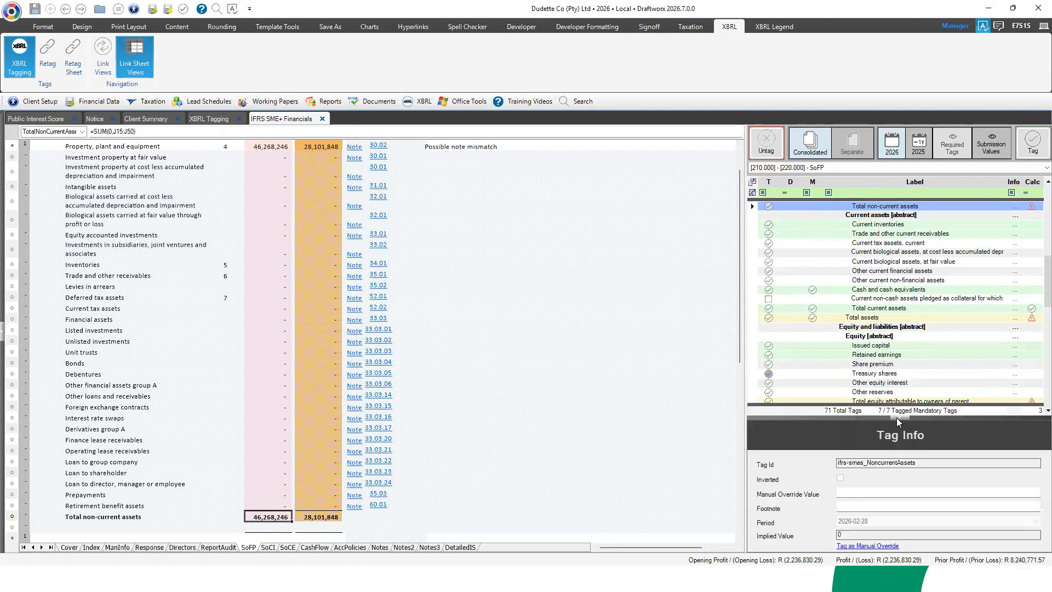
{"action": "left_click", "coordinate": [902, 552]}
{"action": "left_click", "coordinate": [903, 551]}
{"action": "left_click", "coordinate": [899, 417]}
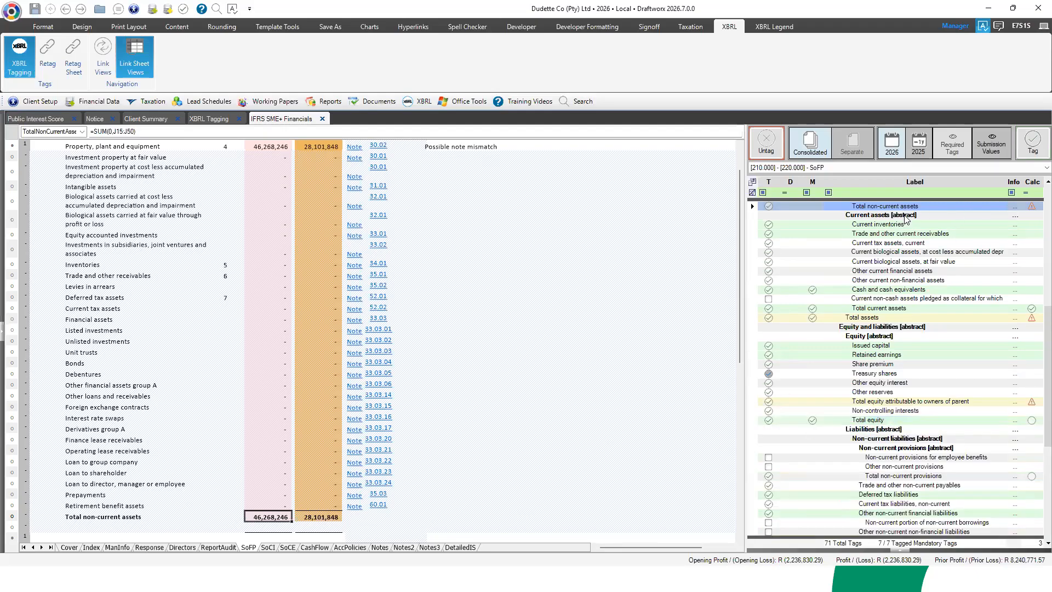
Examine the calculation breakdown of Total non-current assets, focusing on the property, plant and equipment line
{"action": "left_click", "coordinate": [901, 225]}
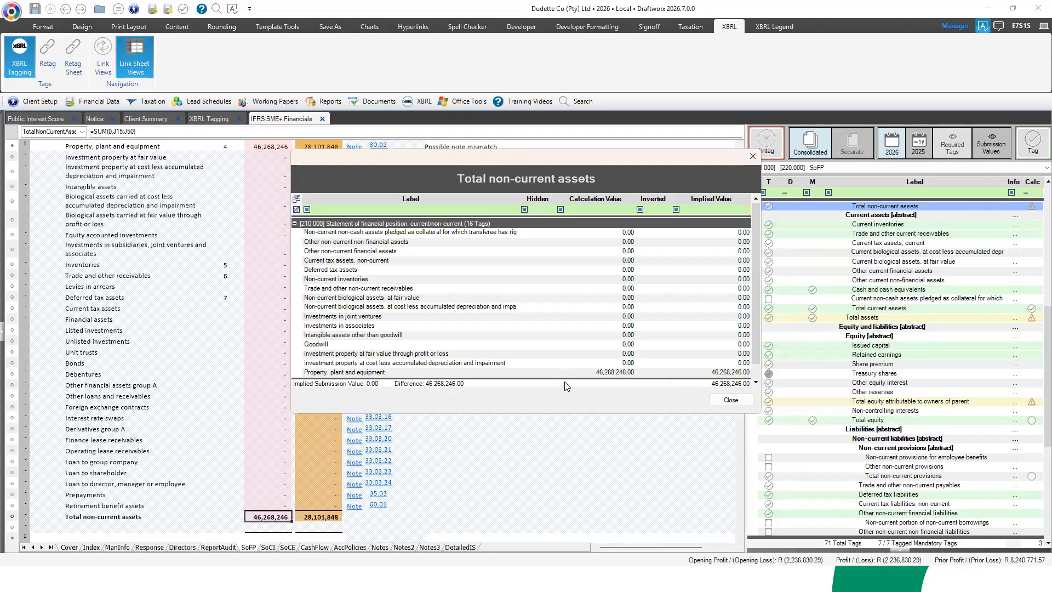
{"action": "left_click", "coordinate": [607, 373]}
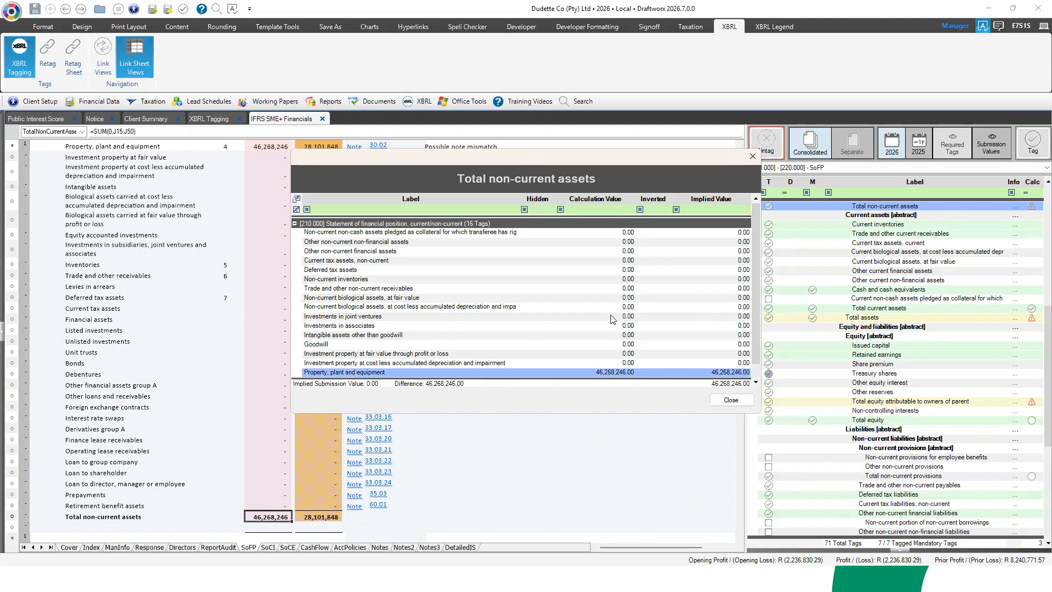
{"action": "key", "text": "Up"}
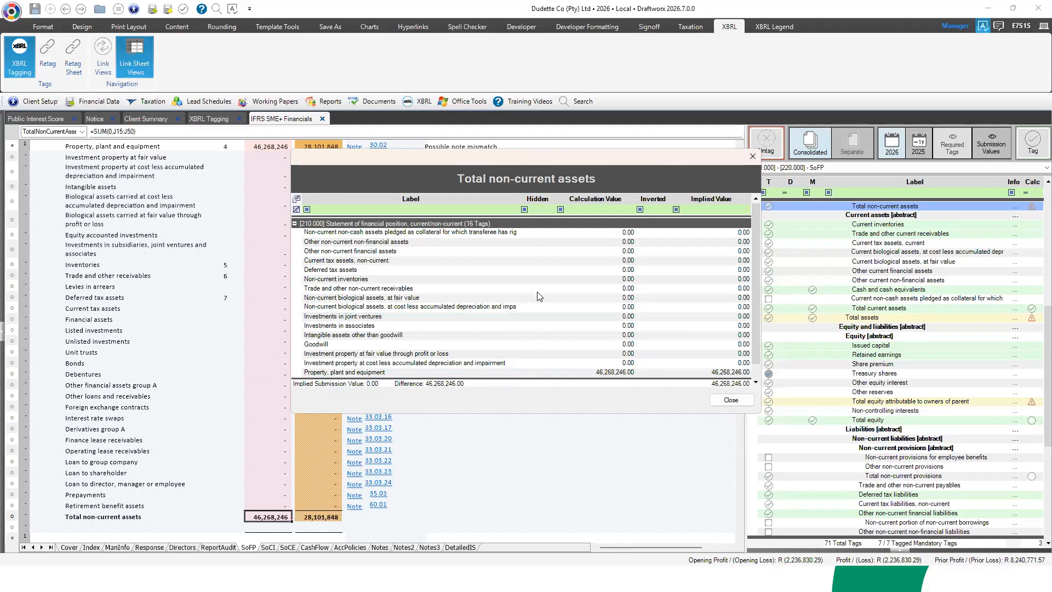
Filter the SoFP tags to mandatory ones and review the calculation and tag information of Total assets
{"action": "left_click", "coordinate": [818, 192]}
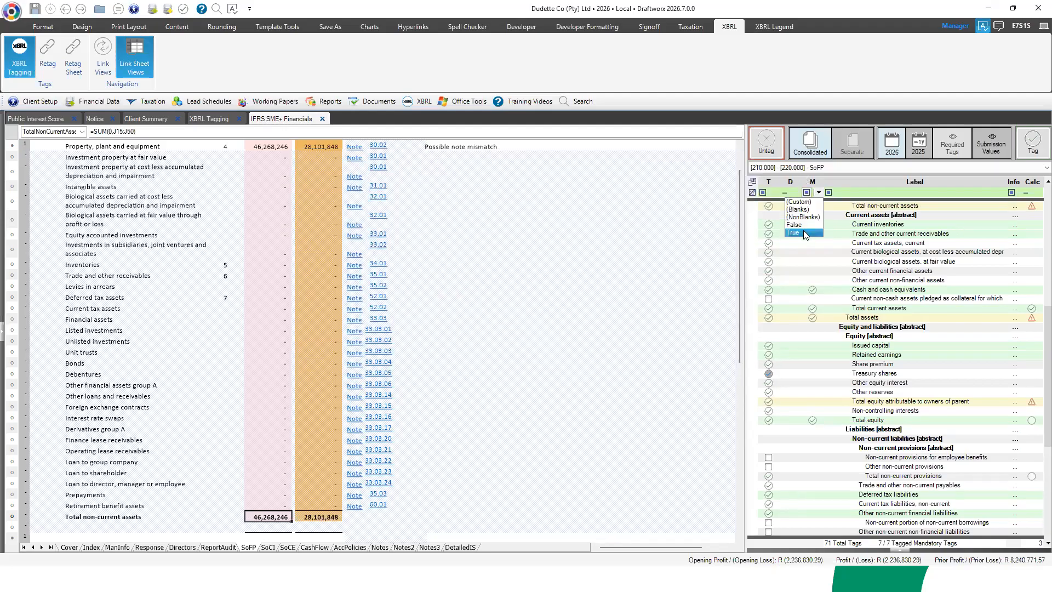
{"action": "left_click", "coordinate": [803, 232]}
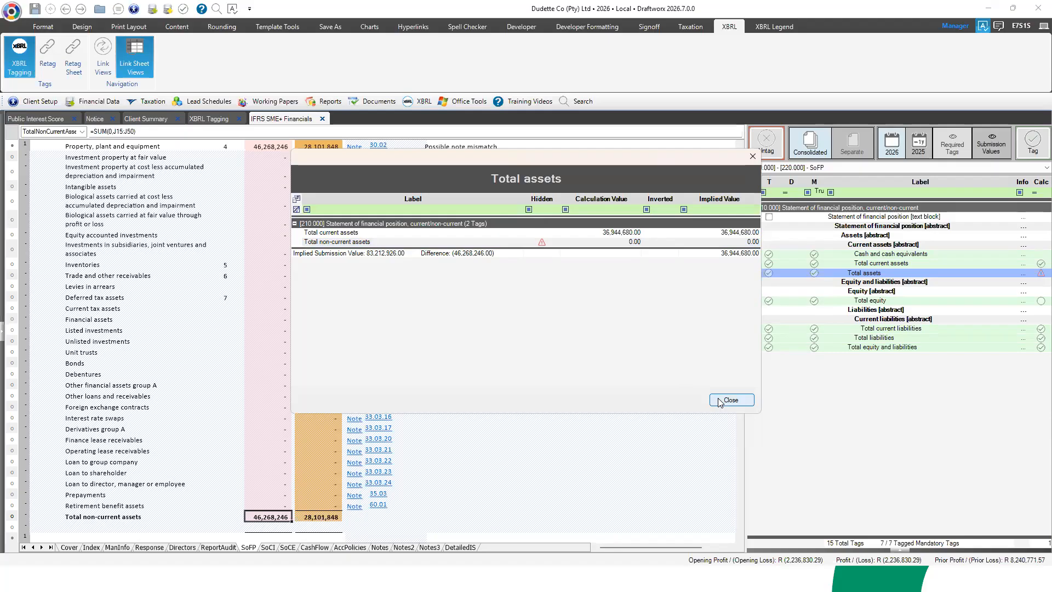
{"action": "left_click", "coordinate": [900, 550]}
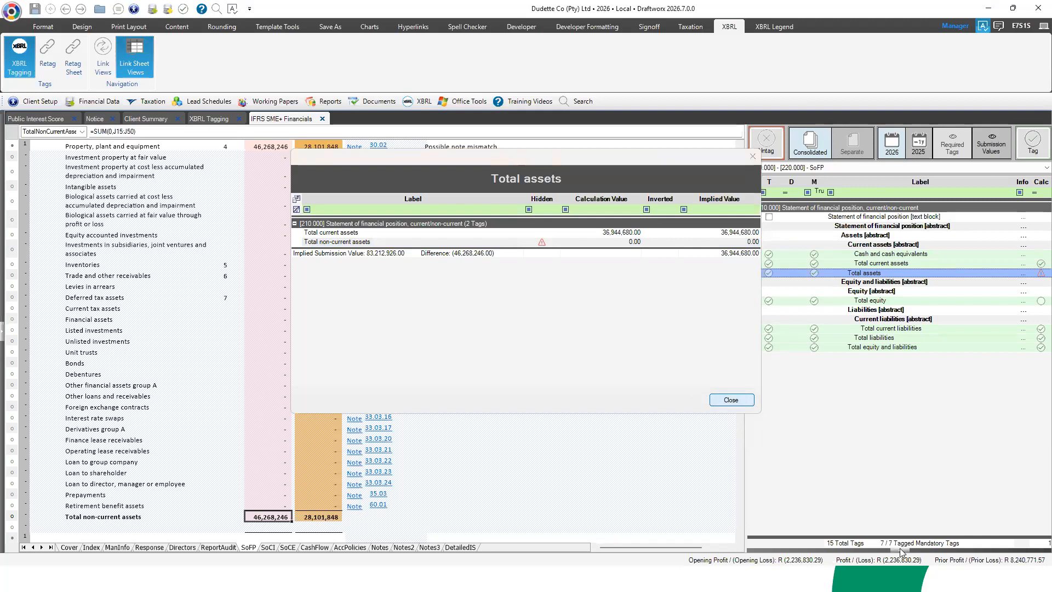
{"action": "left_click", "coordinate": [872, 292]}
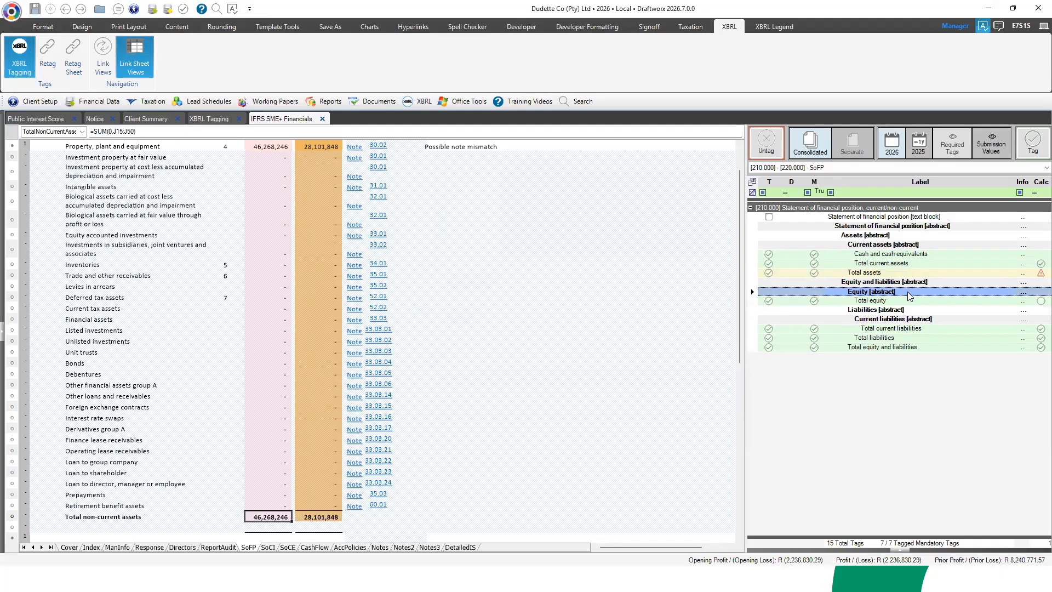
{"action": "left_click", "coordinate": [902, 273]}
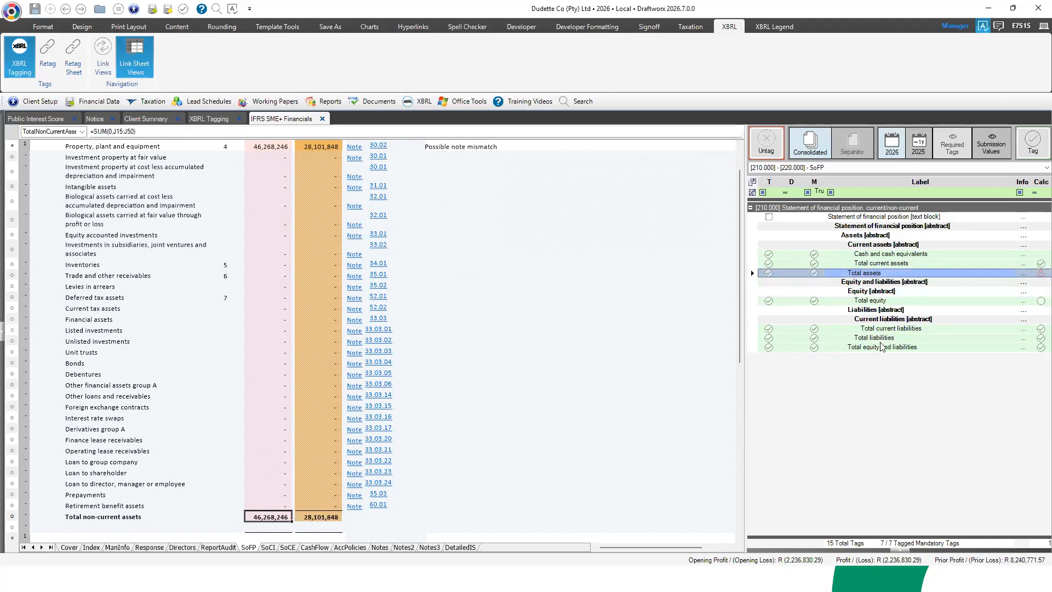
{"action": "left_click", "coordinate": [903, 550]}
{"action": "left_click", "coordinate": [899, 419]}
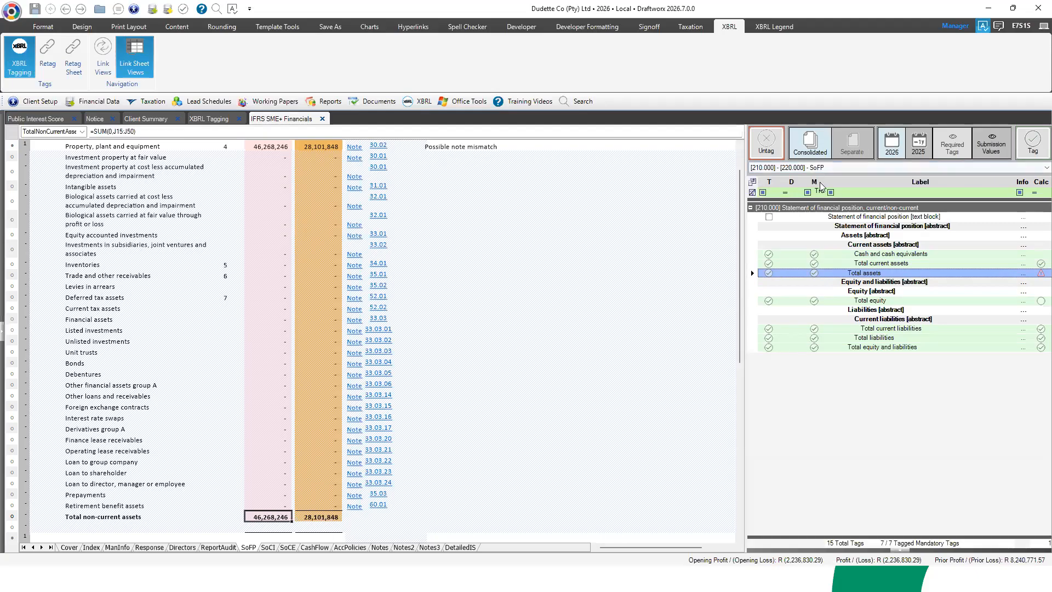
Clear the tag filters, locate the Total non-current assets tag and set its manual override value to 46,268,246
{"action": "left_click", "coordinate": [752, 193]}
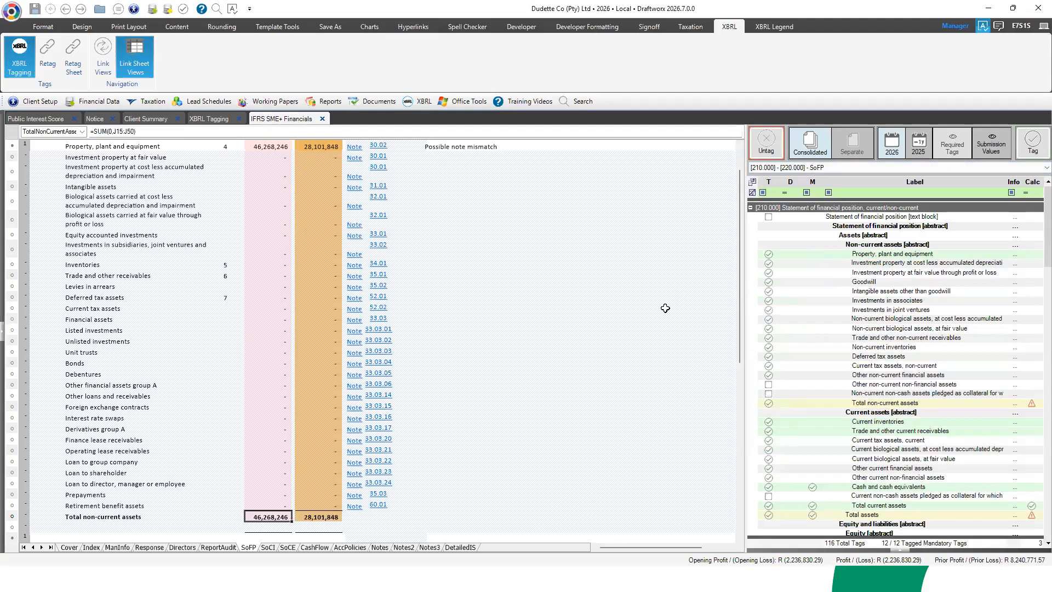
{"action": "right_click", "coordinate": [272, 517]}
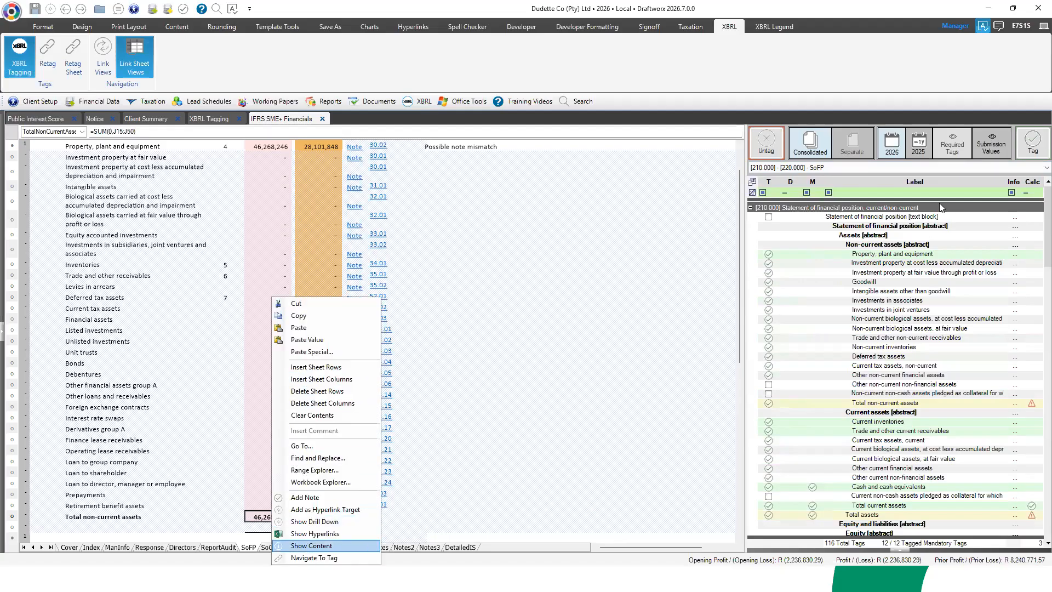
{"action": "left_click", "coordinate": [899, 550]}
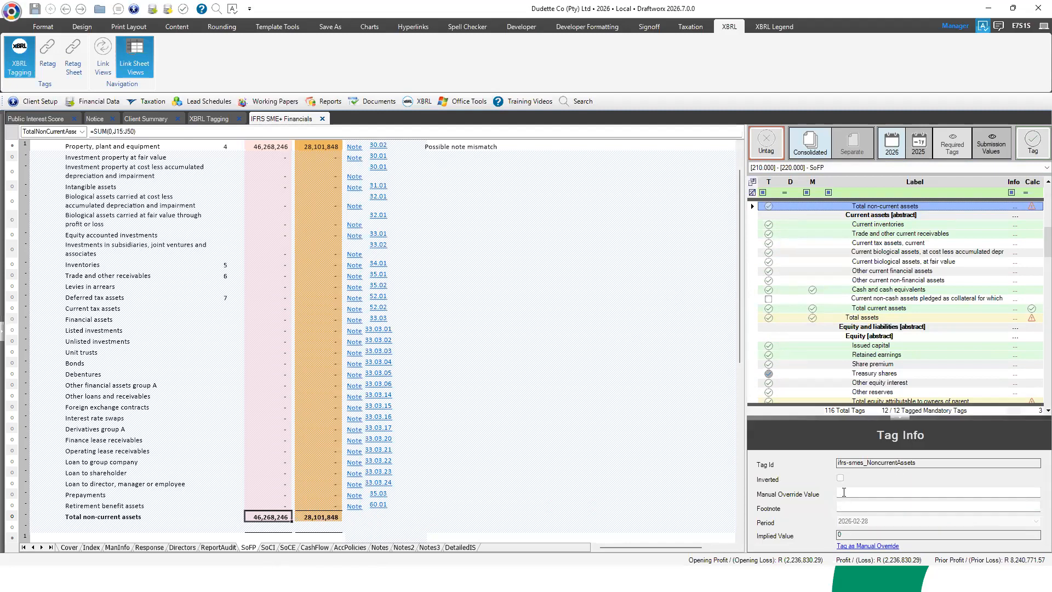
{"action": "left_click", "coordinate": [877, 493]}
{"action": "type", "text": "46"}
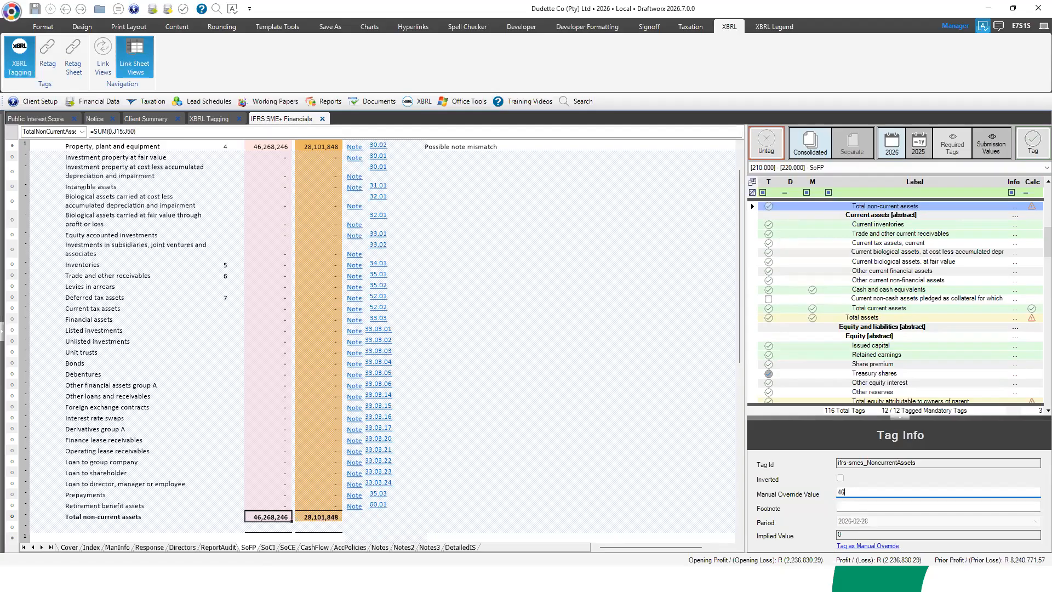
{"action": "type", "text": ",268,2"}
{"action": "type", "text": "46"}
{"action": "left_click", "coordinate": [863, 507]}
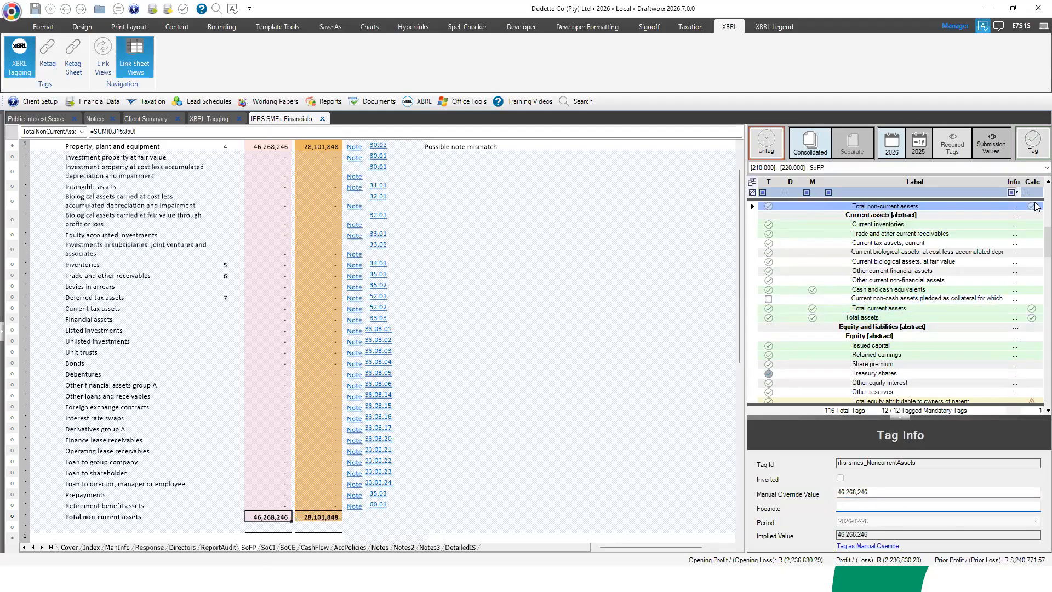
{"action": "left_click", "coordinate": [942, 224]}
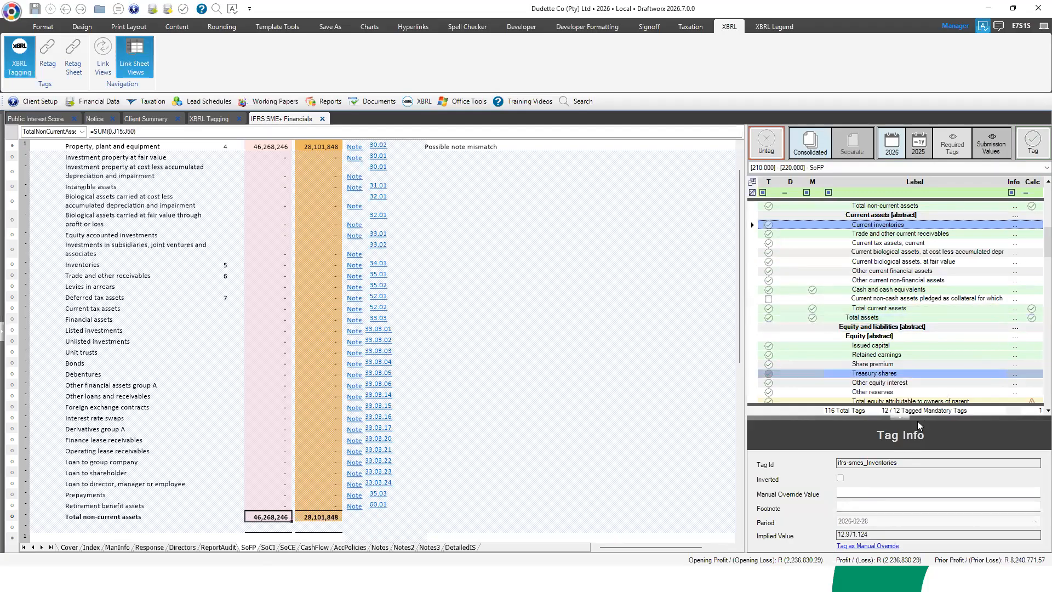
{"action": "left_click", "coordinate": [902, 420]}
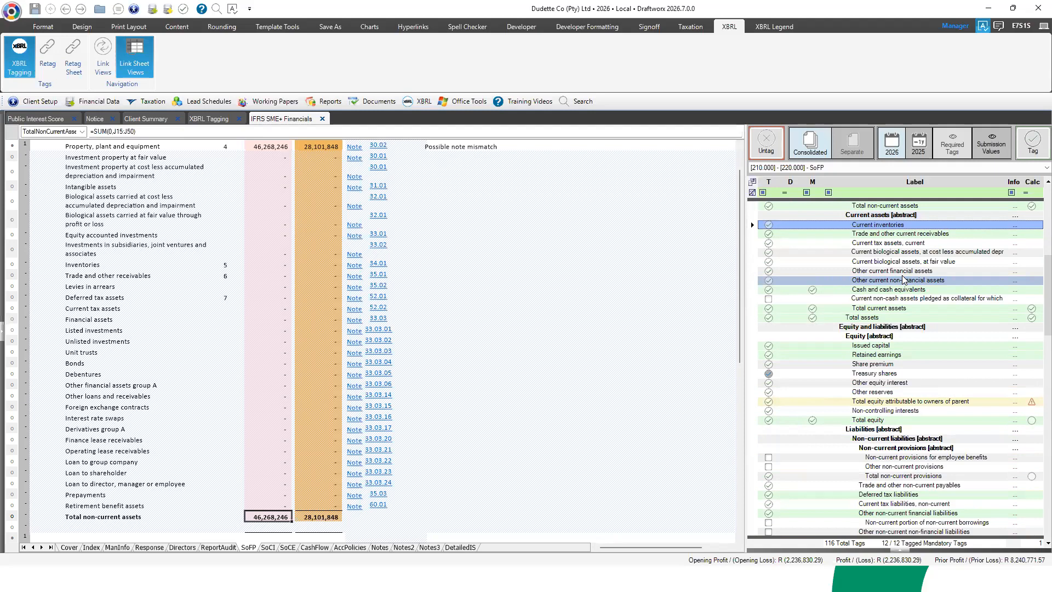
Filter the tags to mandatory ones and locate the SoCI amount linked to the by-nature-of-expense Profit (loss) before tax tag
{"action": "left_click", "coordinate": [818, 192]}
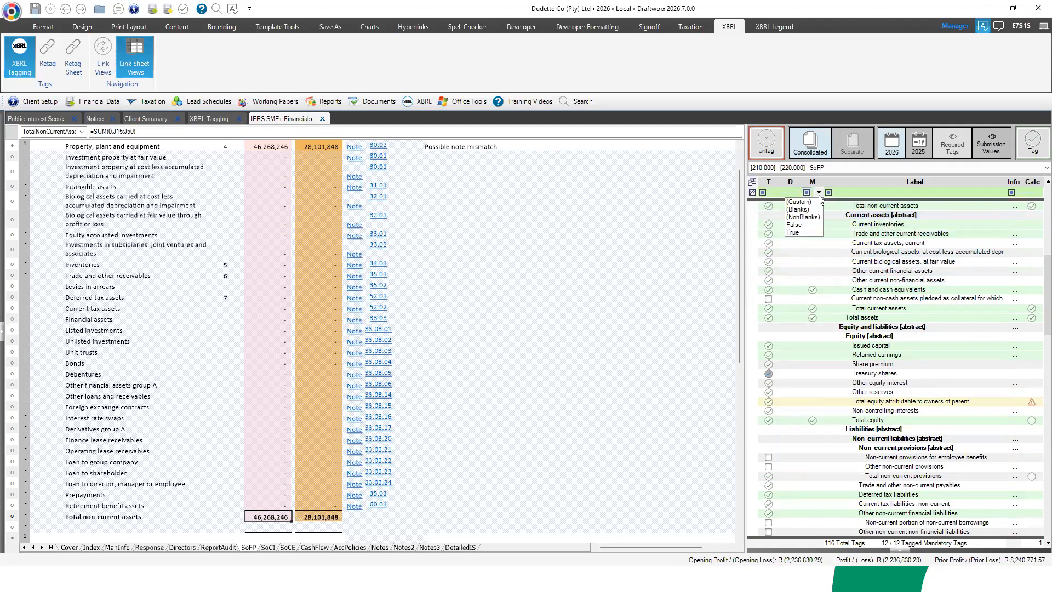
{"action": "left_click", "coordinate": [806, 231]}
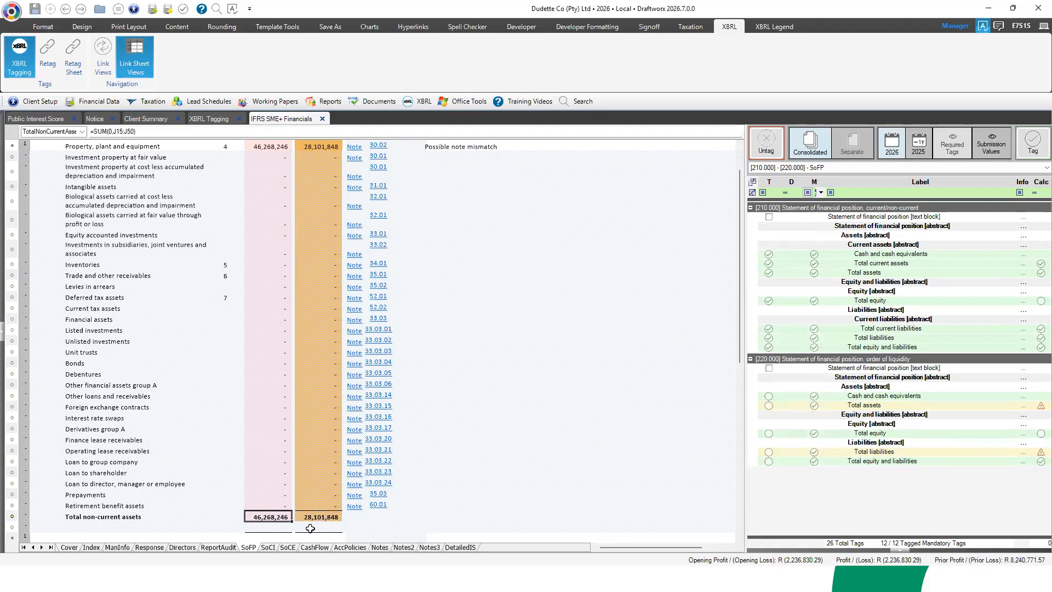
{"action": "left_click", "coordinate": [268, 547]}
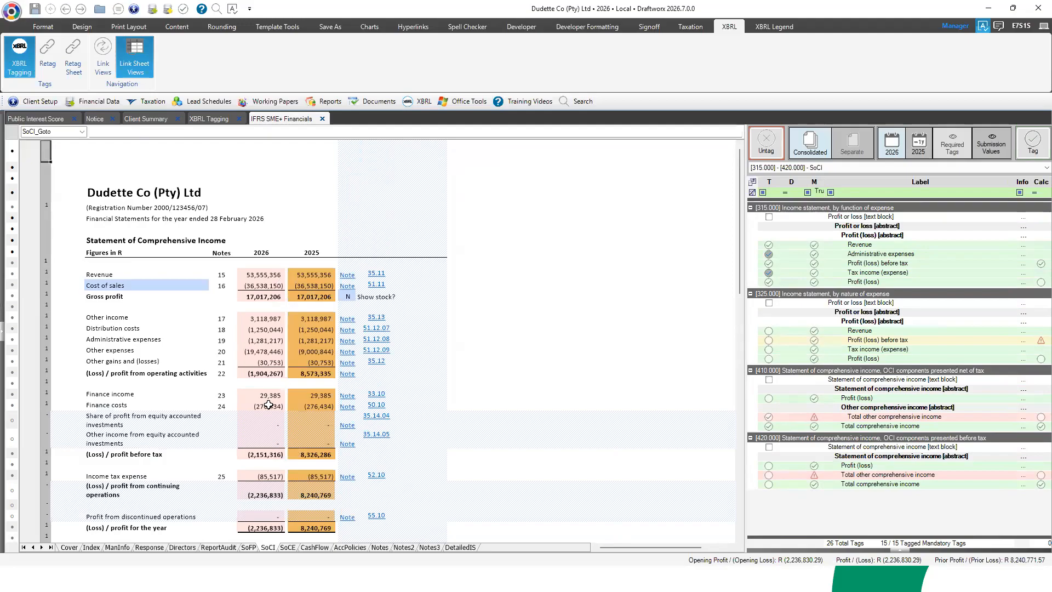
{"action": "left_click", "coordinate": [882, 341]}
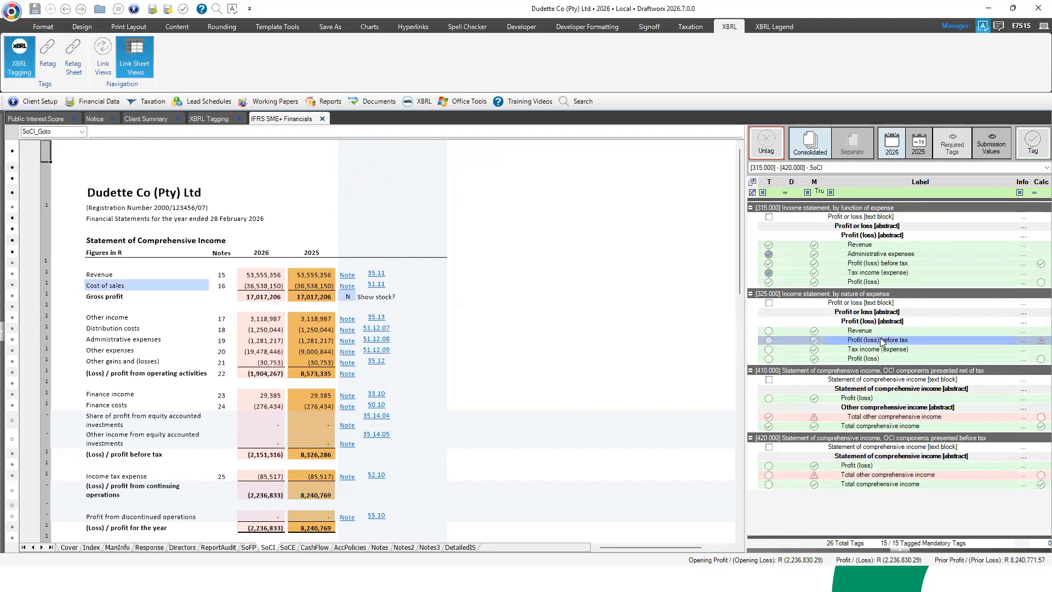
{"action": "left_click", "coordinate": [881, 339]}
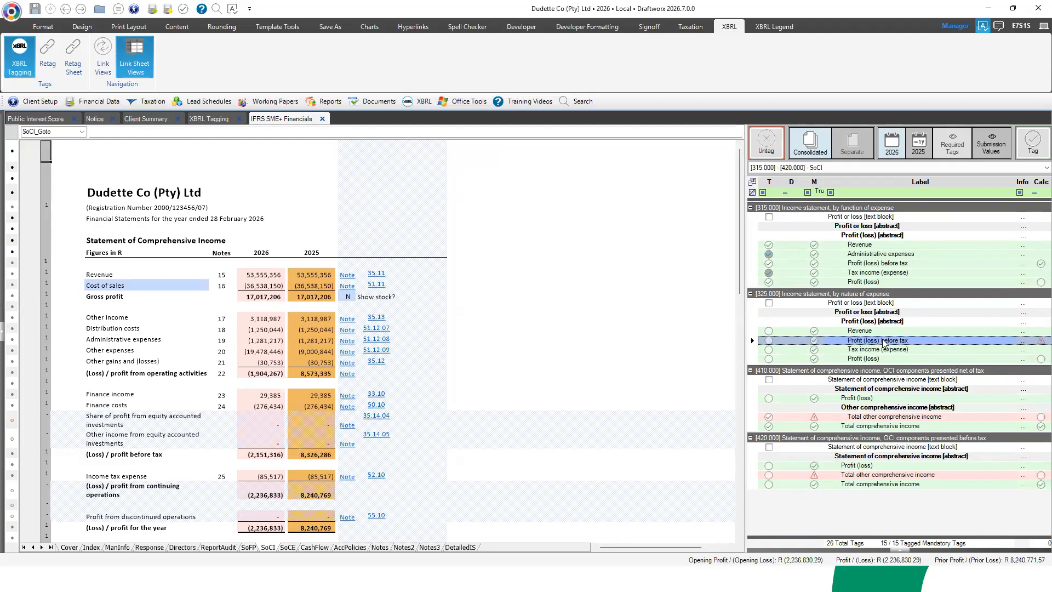
{"action": "double_click", "coordinate": [883, 340]}
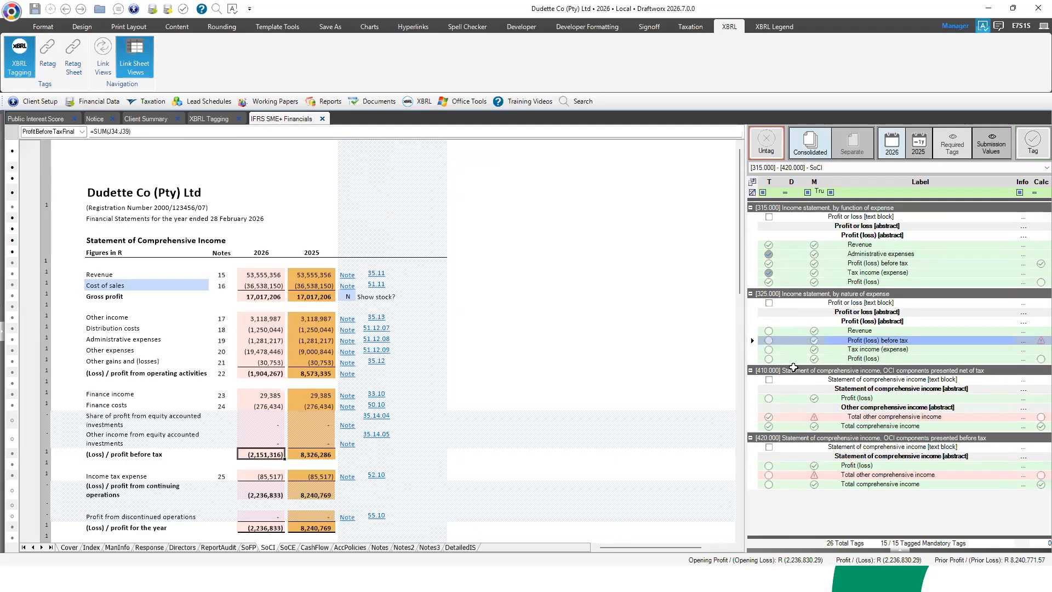
Examine the calculation breakdown of the by-nature Profit (loss) before tax tag, checking its revenue, income and inventory lines
{"action": "left_click", "coordinate": [1040, 340]}
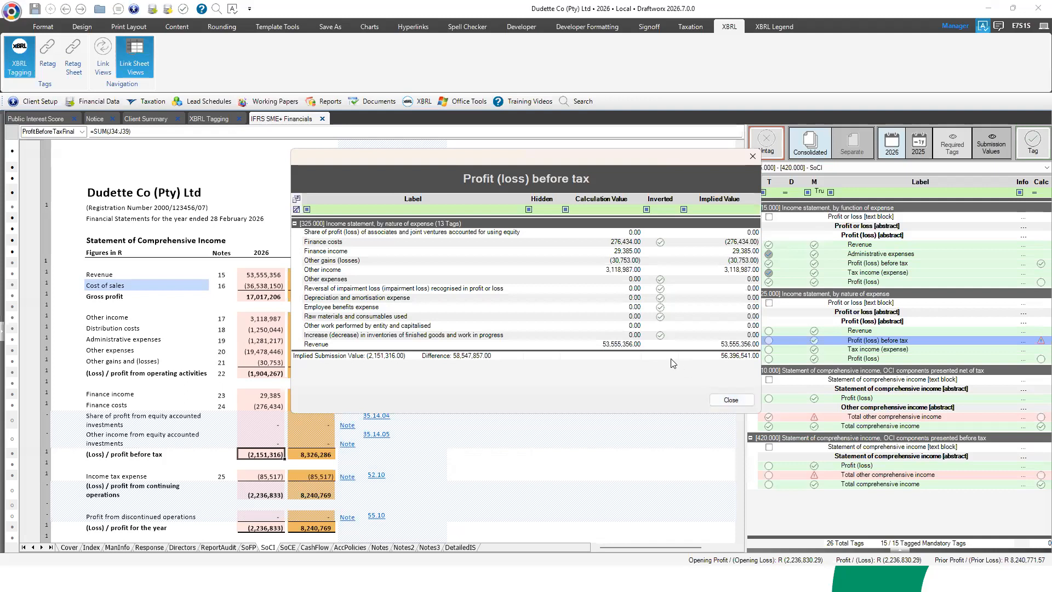
{"action": "left_click", "coordinate": [621, 344]}
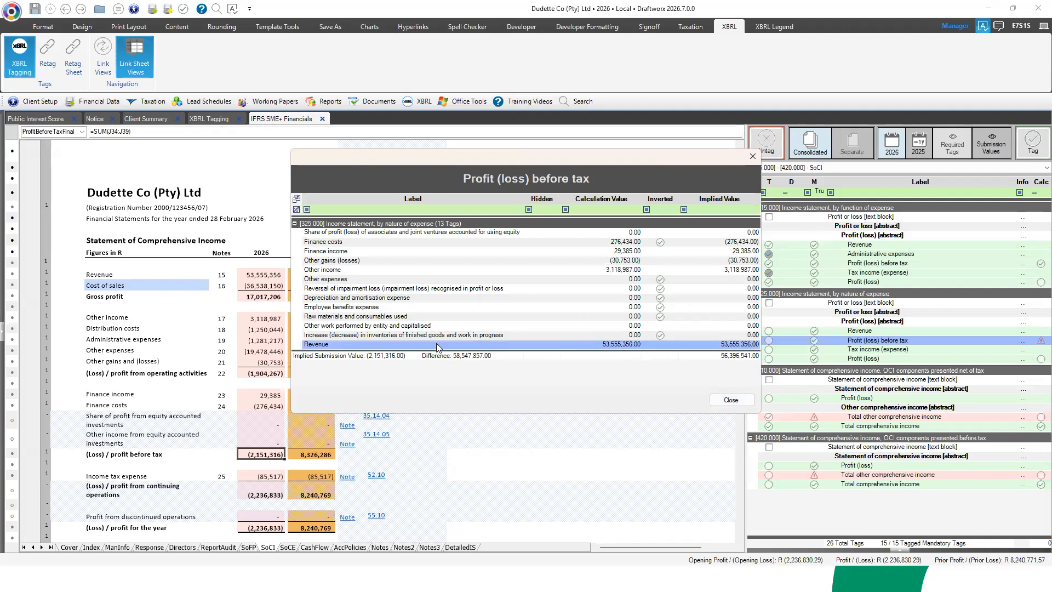
{"action": "left_click", "coordinate": [451, 236]}
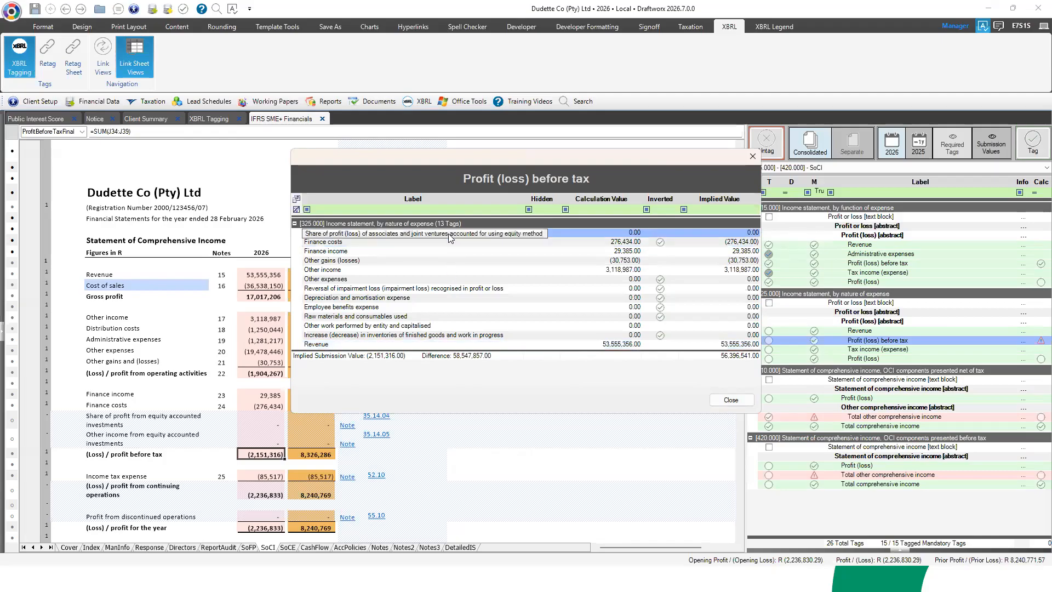
{"action": "left_click", "coordinate": [448, 261]}
{"action": "left_click", "coordinate": [448, 270]}
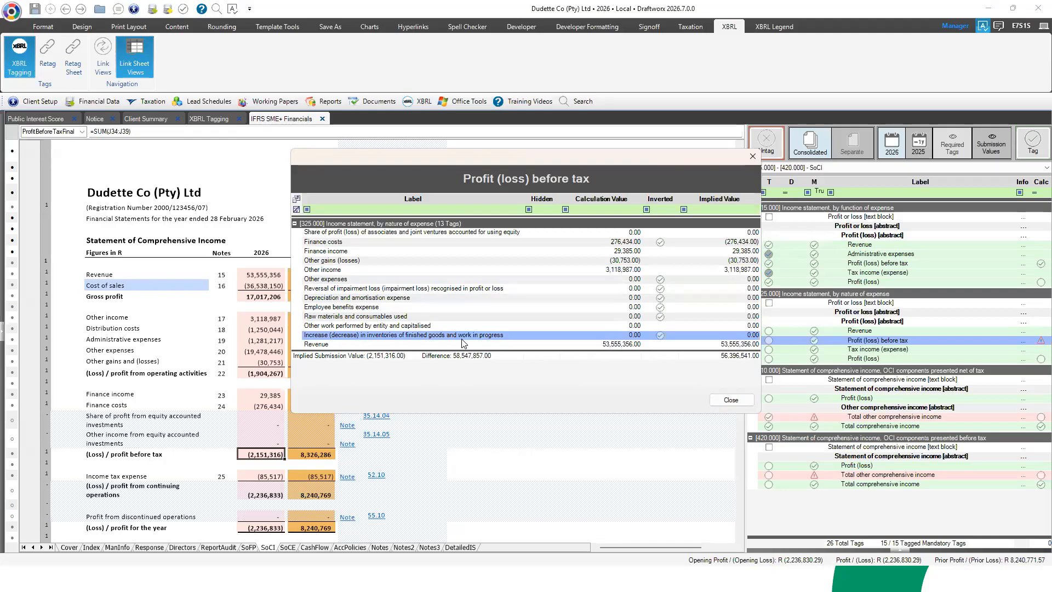
{"action": "left_click", "coordinate": [731, 400]}
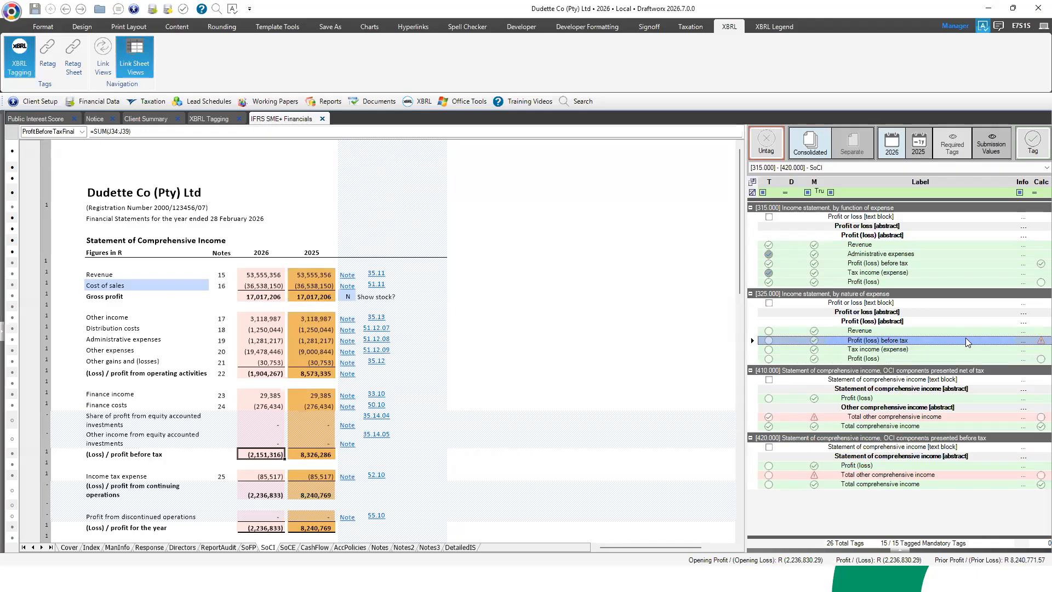
Locate the flagged Total other comprehensive income tag in the SoCI and tag its implied value of 0 as a manual override
{"action": "left_click", "coordinate": [897, 418]}
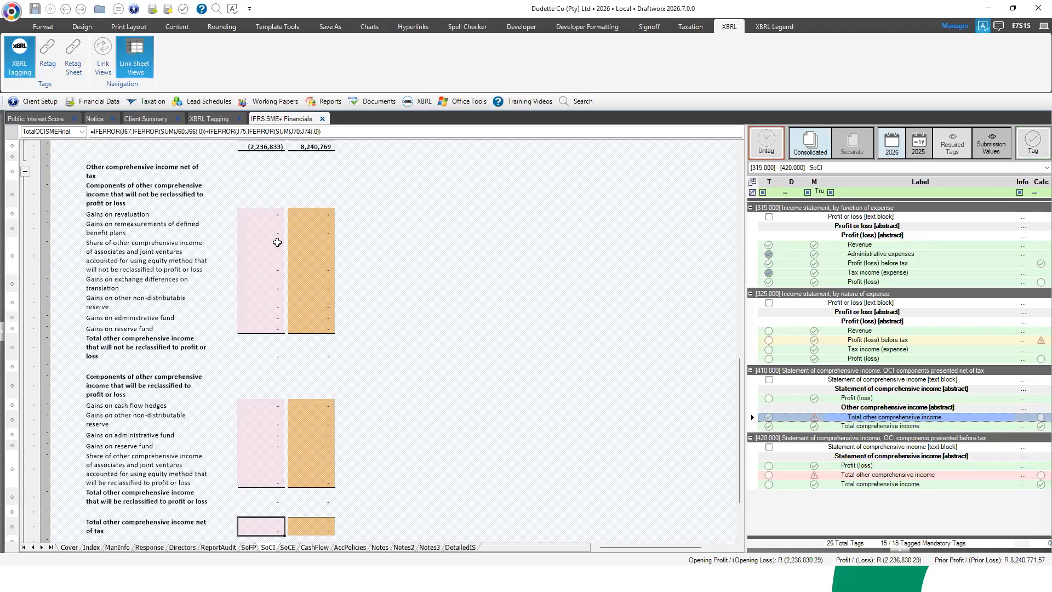
{"action": "left_click", "coordinate": [862, 421]}
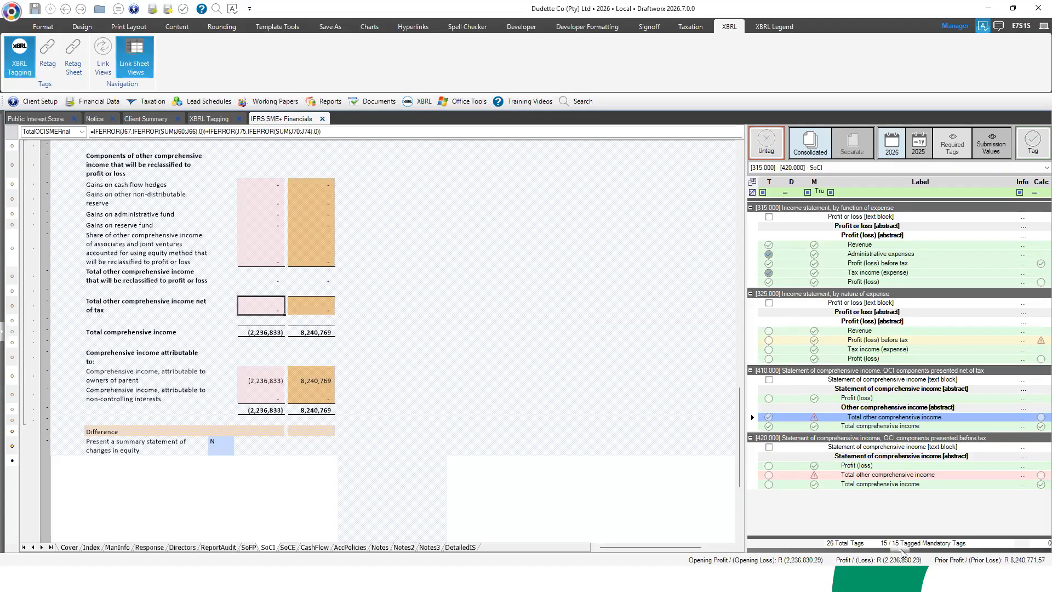
{"action": "key", "text": "Up"}
{"action": "key", "text": "Down"}
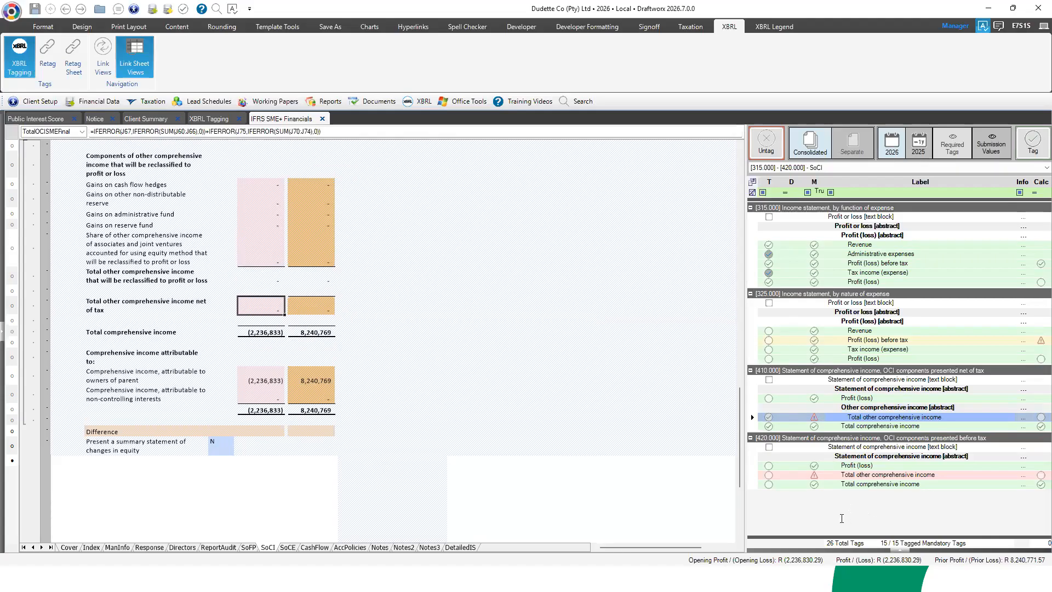
{"action": "left_click", "coordinate": [897, 550]}
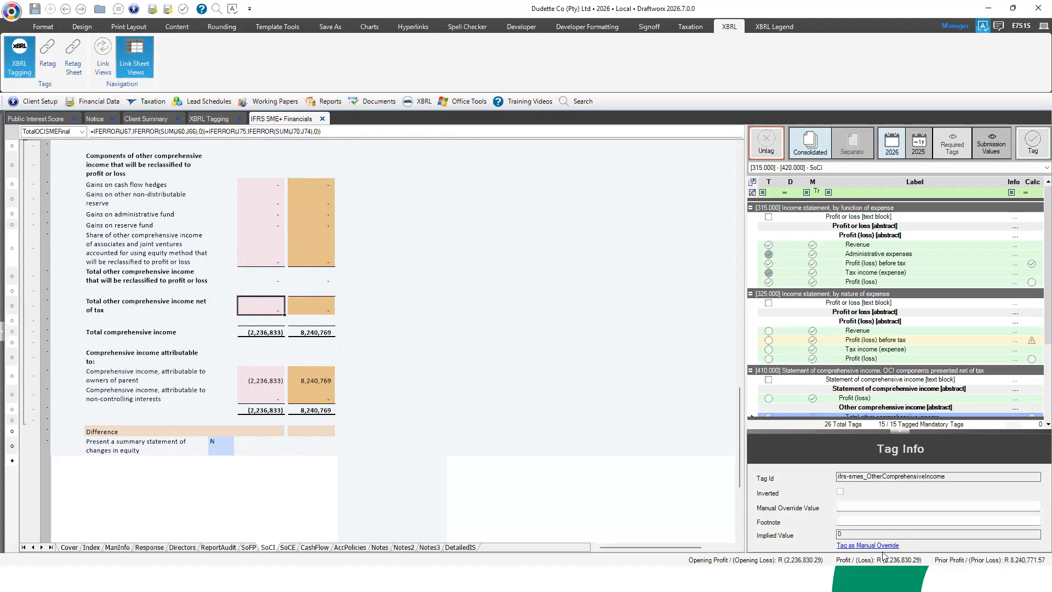
{"action": "left_click", "coordinate": [903, 431]}
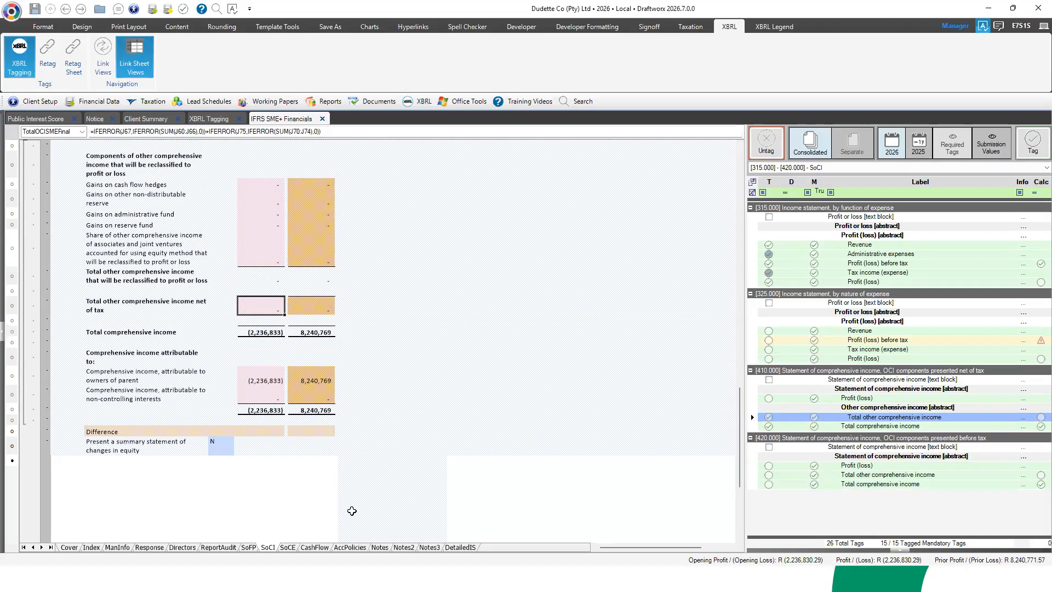
Review the mandatory SoCE and cash flow tags, including the calculation breakdown of direct-method Net cash flows from (used in) operating activities
{"action": "left_click", "coordinate": [289, 548]}
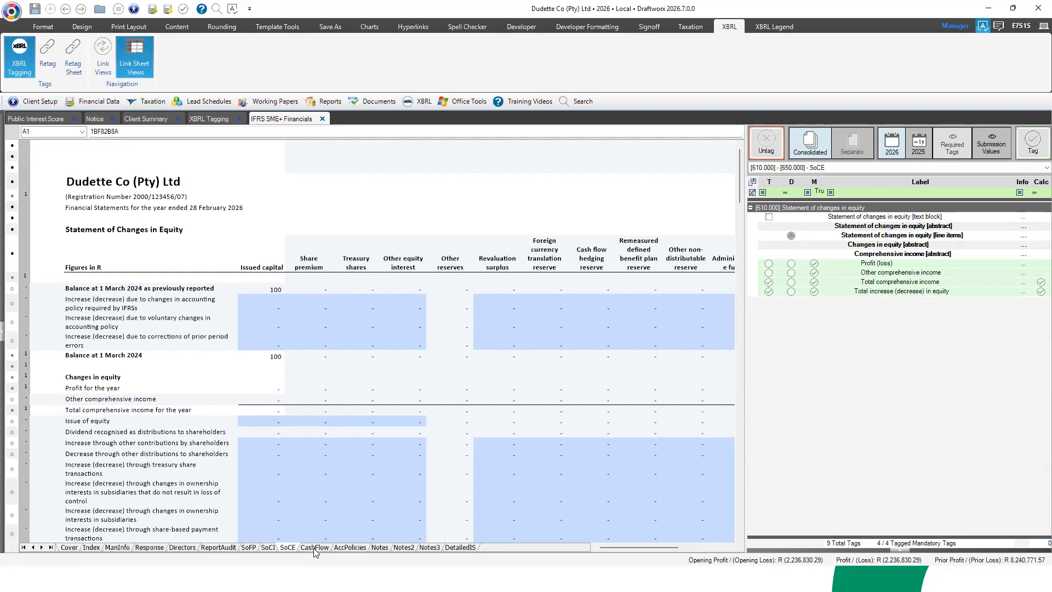
{"action": "left_click", "coordinate": [314, 549]}
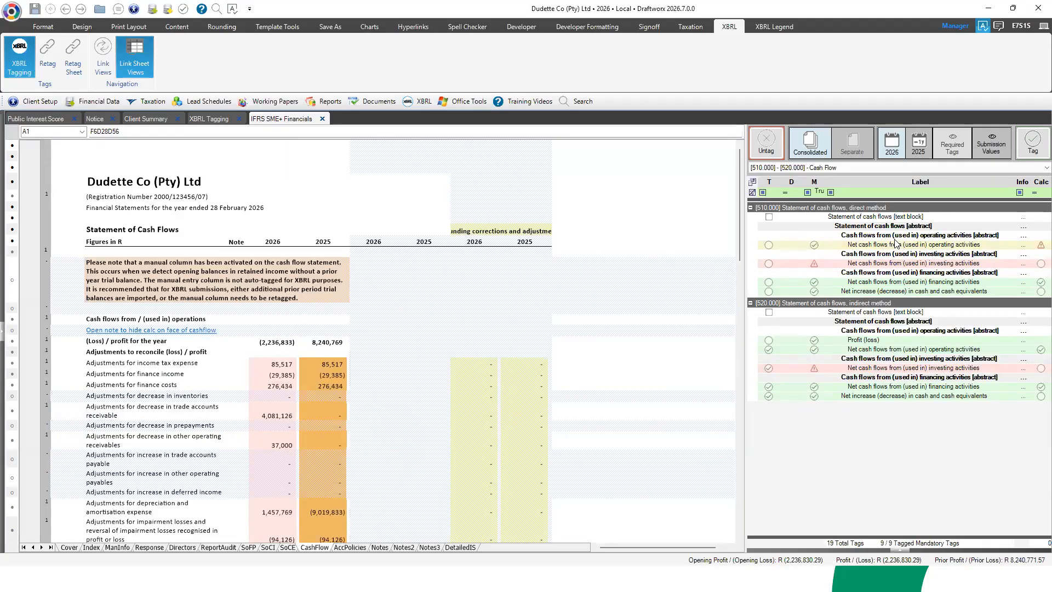
{"action": "left_click", "coordinate": [886, 331]}
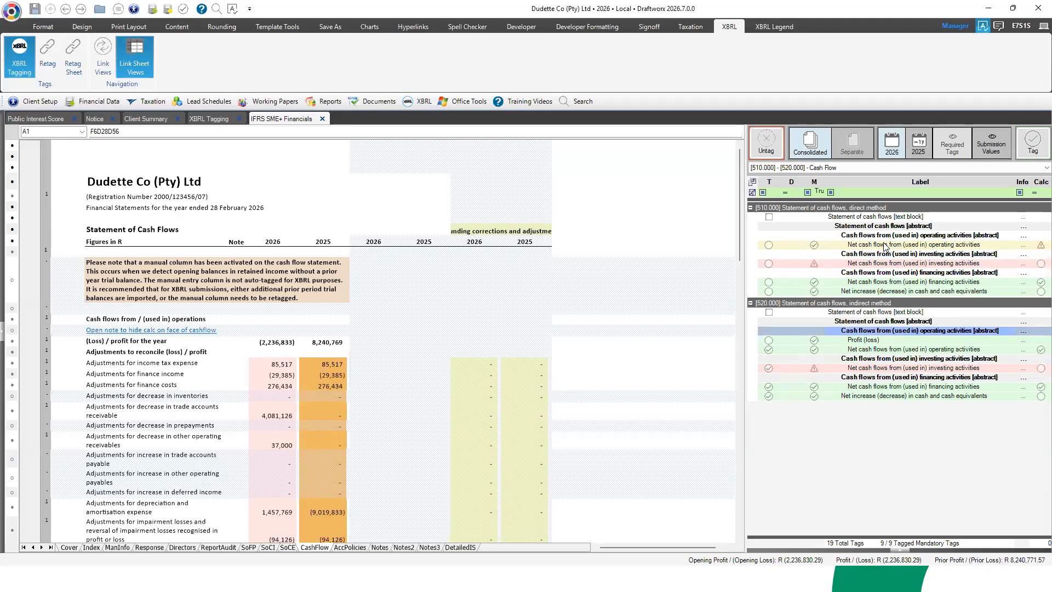
{"action": "left_click", "coordinate": [886, 246]}
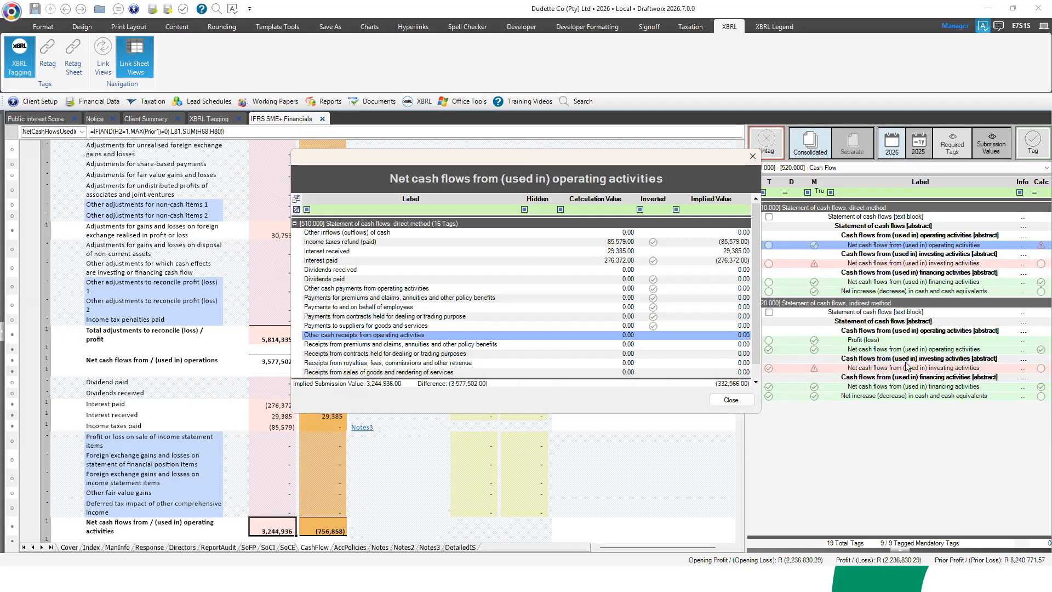
Select the flagged direct-method Net cash flows from (used in) investing activities tag
{"action": "left_click", "coordinate": [896, 264]}
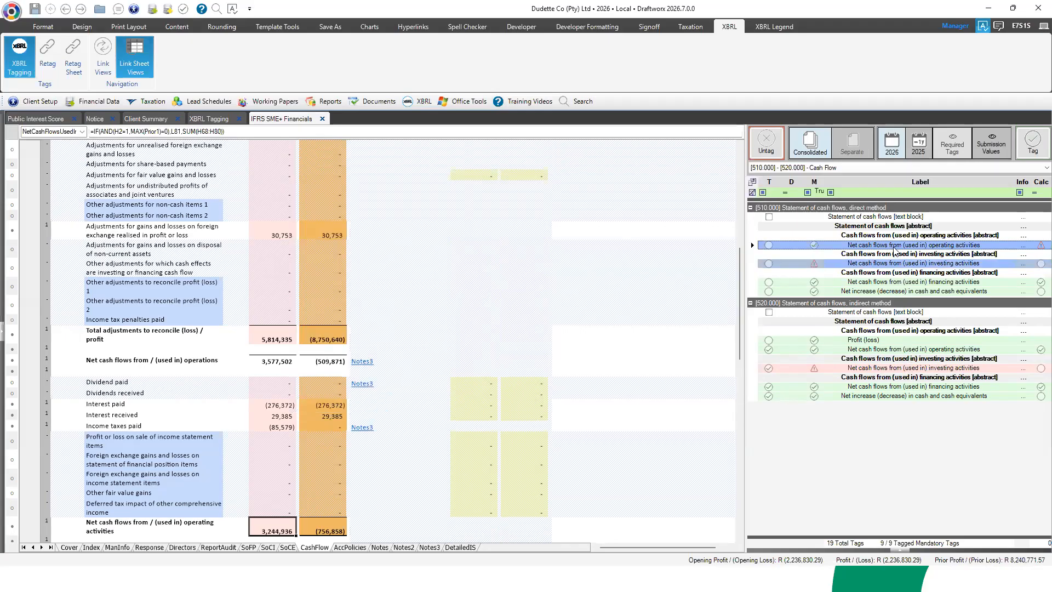
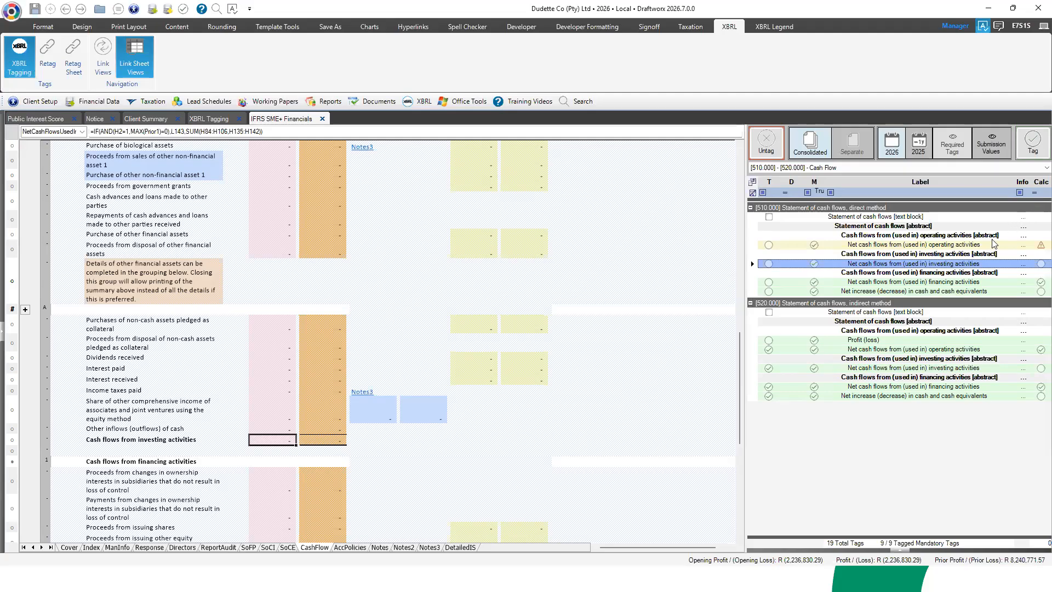
Filter the cash flow tags by the calculation status Incorrect Calculation (Not Applicable Context)
{"action": "left_click", "coordinate": [1037, 193]}
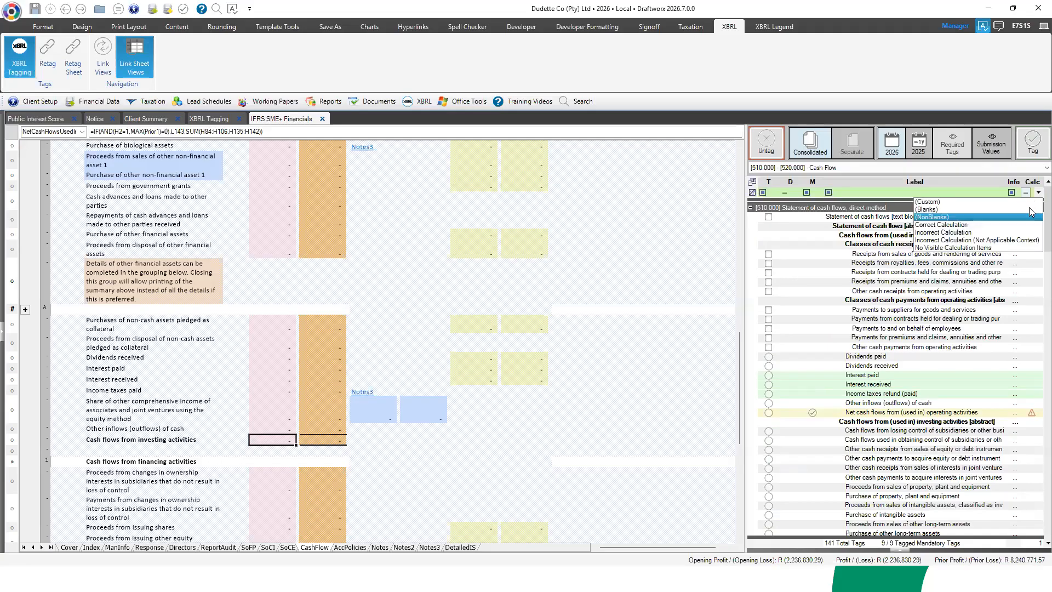
{"action": "left_click", "coordinate": [939, 240]}
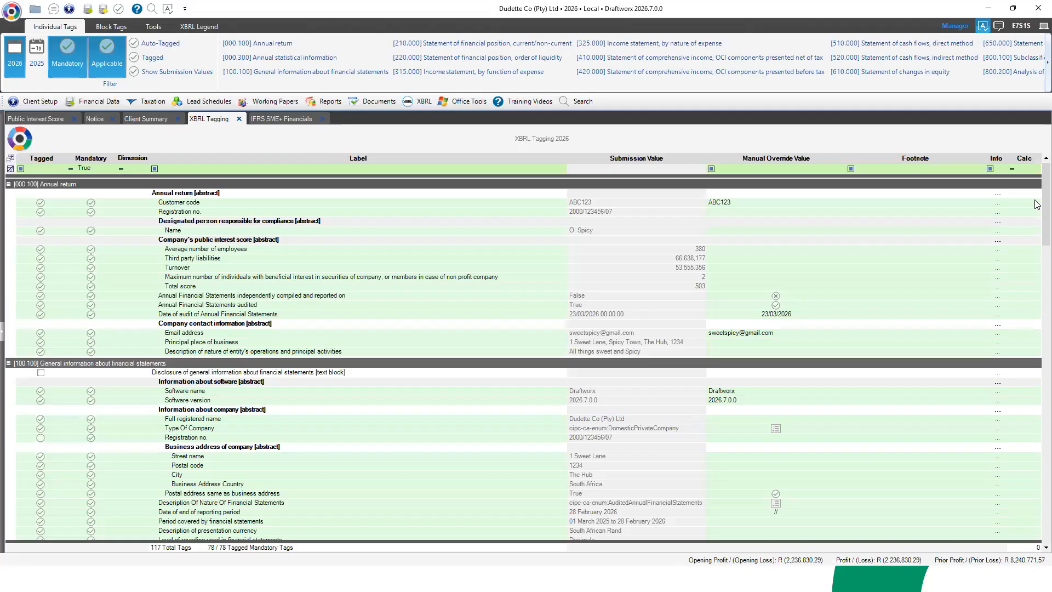
Review the mandatory tags in the XBRL Tagging list, from the annual return down to directors' remuneration and corporate governance
{"action": "scroll", "coordinate": [1035, 219], "scroll_direction": "down", "scroll_amount": 1}
{"action": "scroll", "coordinate": [1037, 259], "scroll_direction": "down", "scroll_amount": 6}
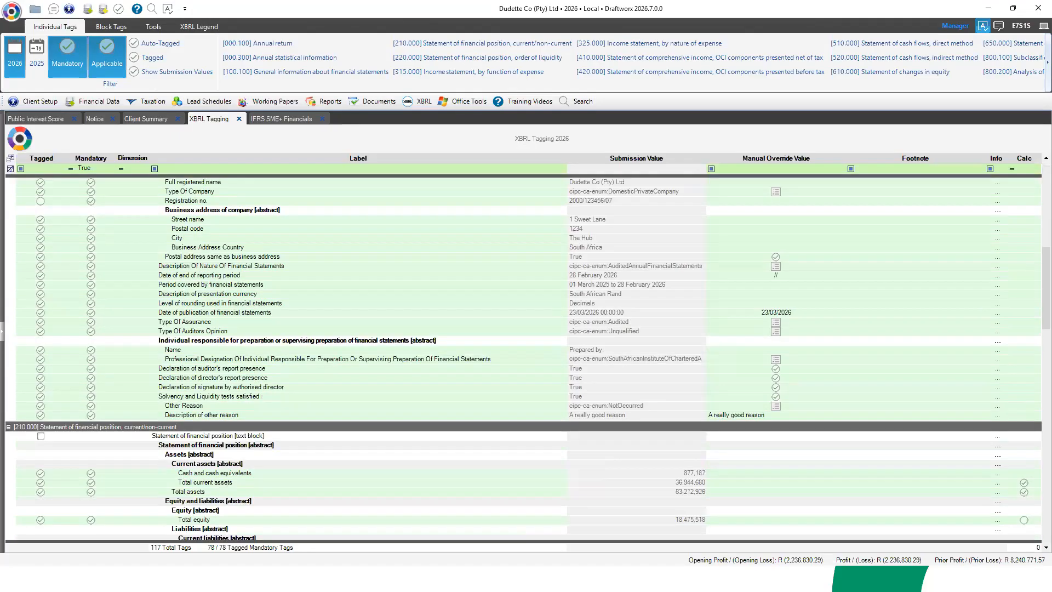
{"action": "scroll", "coordinate": [527, 359], "scroll_direction": "down", "scroll_amount": 1}
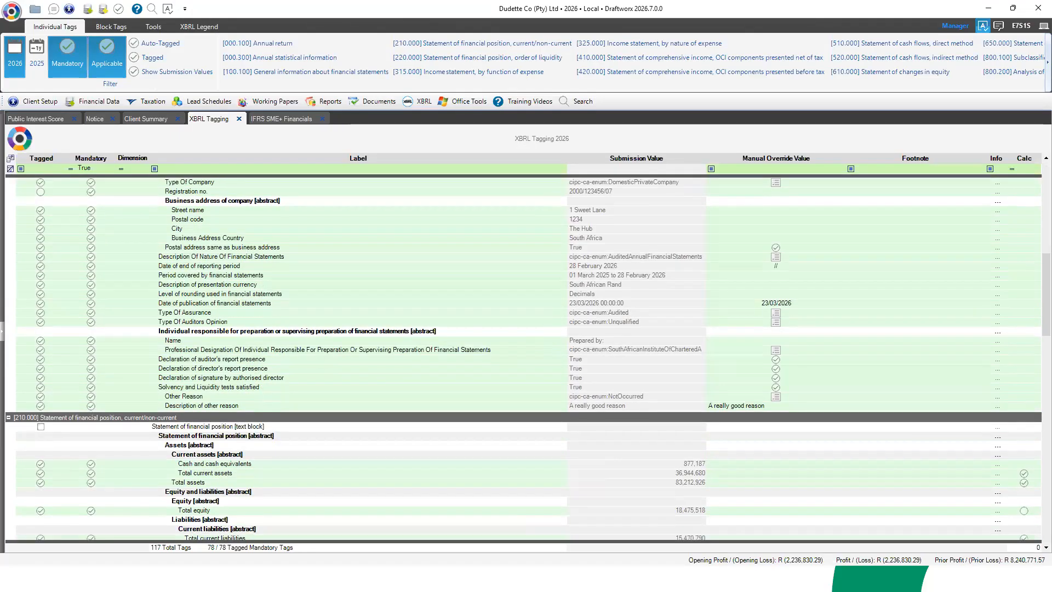
{"action": "scroll", "coordinate": [718, 497], "scroll_direction": "down", "scroll_amount": 10}
{"action": "scroll", "coordinate": [718, 498], "scroll_direction": "down", "scroll_amount": 6}
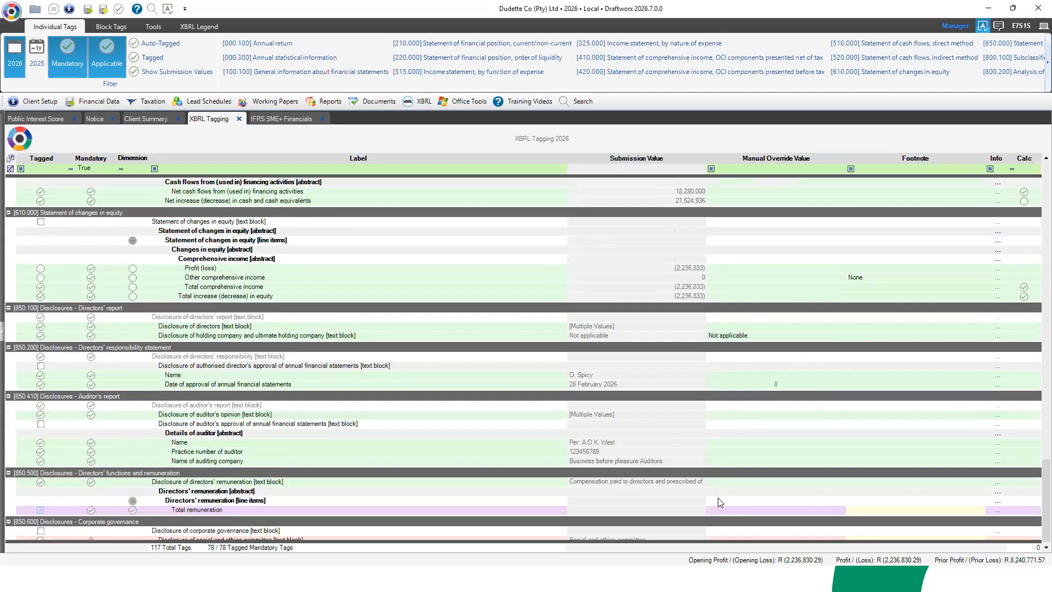
{"action": "scroll", "coordinate": [416, 497], "scroll_direction": "down", "scroll_amount": 1}
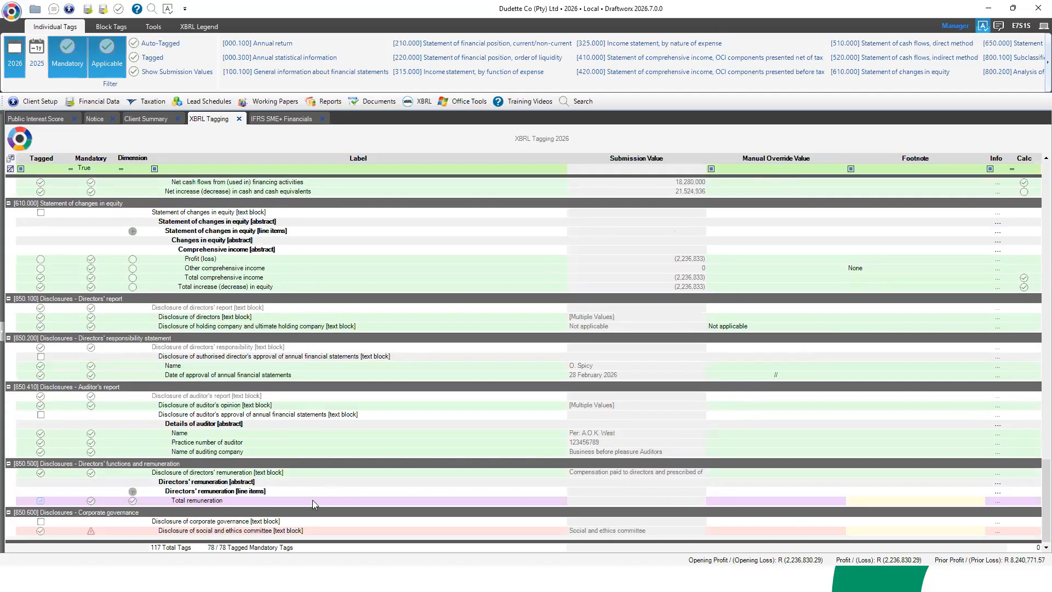
{"action": "left_click", "coordinate": [322, 492]}
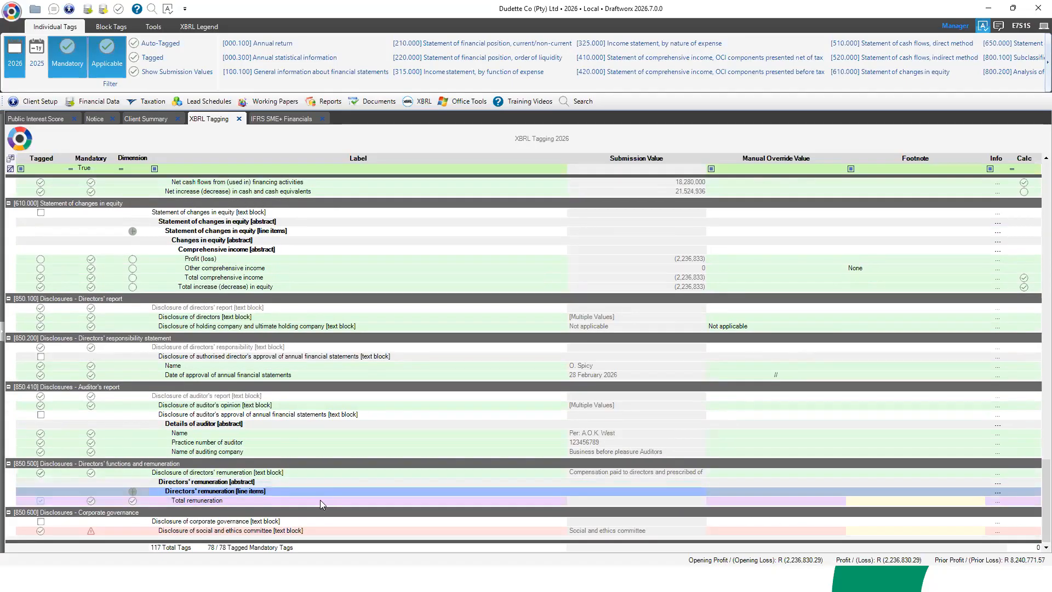
{"action": "left_click", "coordinate": [352, 480]}
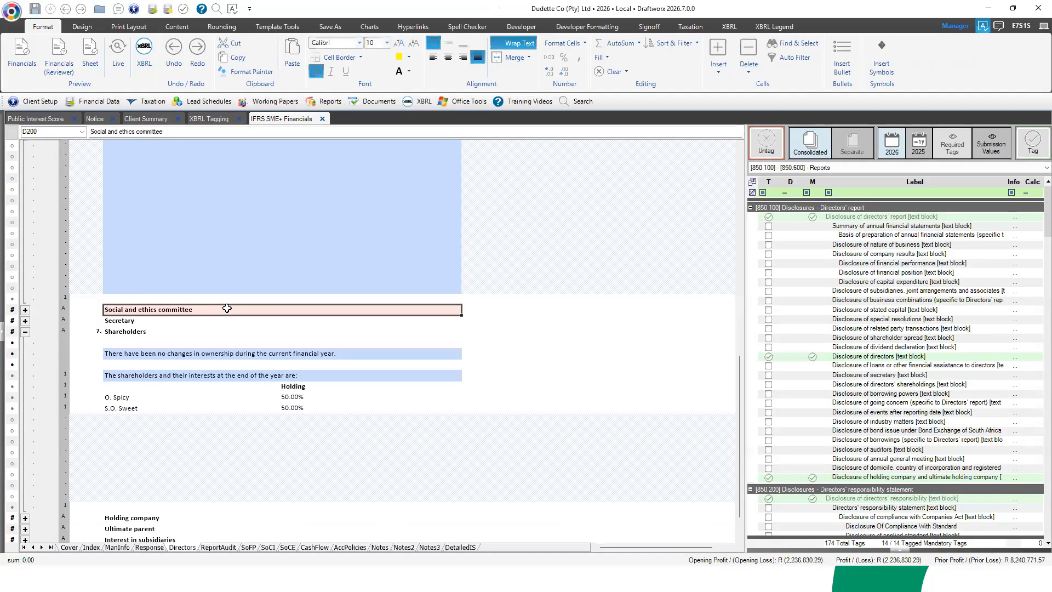
Navigate from the Social and ethics committee heading to its tag, expand the section in the Directors sheet and inspect its committee member tags
{"action": "right_click", "coordinate": [265, 314]}
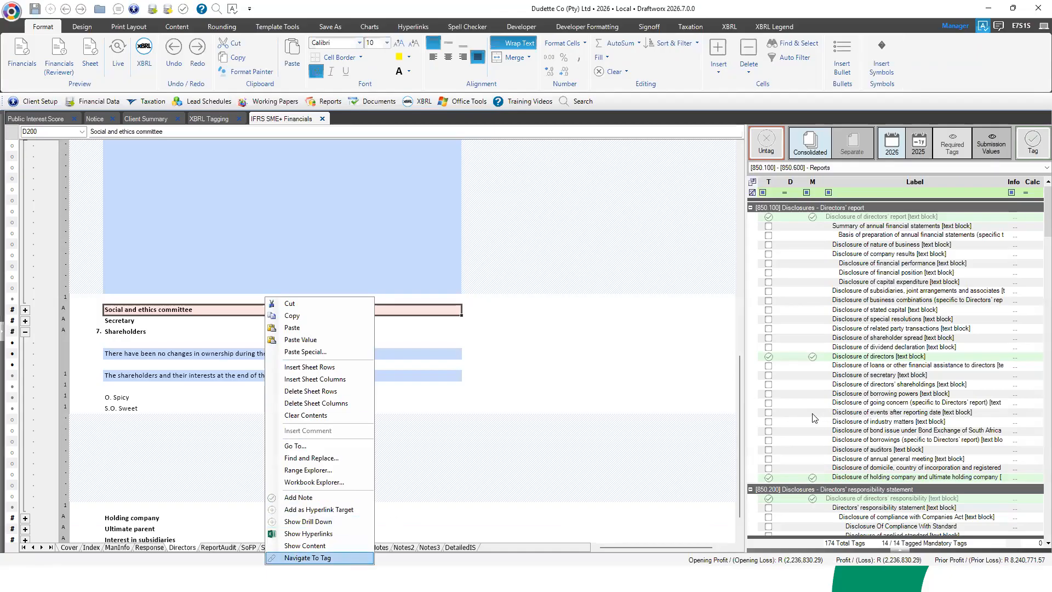
{"action": "key", "text": "Return"}
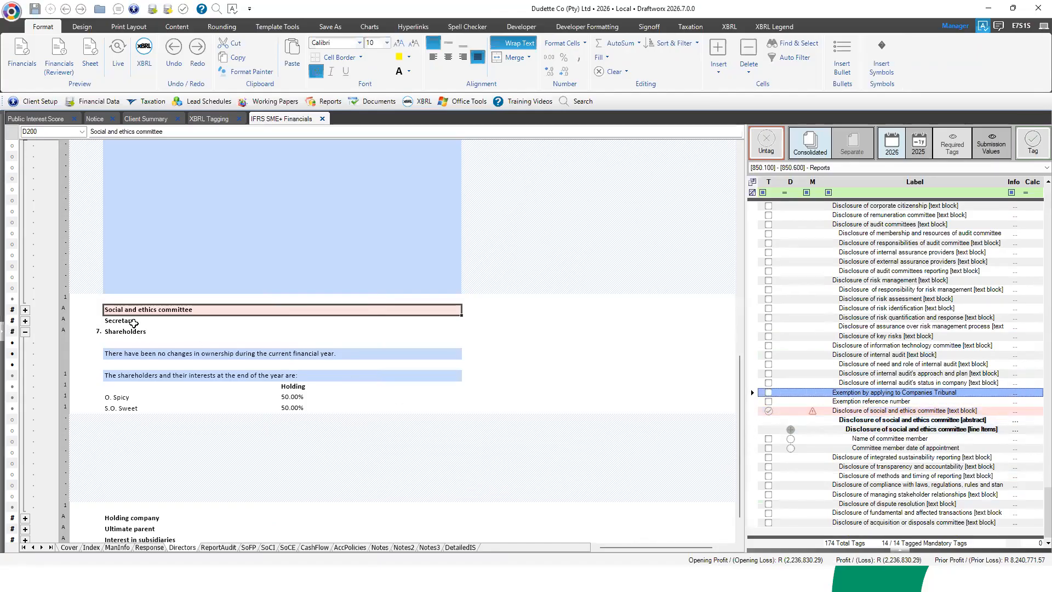
{"action": "left_click", "coordinate": [25, 311]}
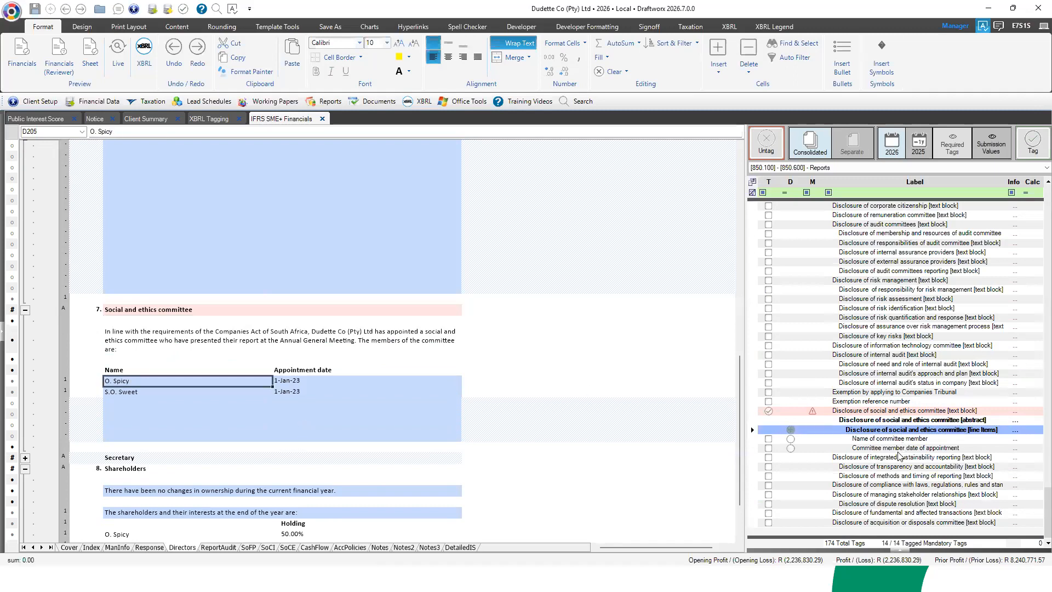
{"action": "left_click", "coordinate": [900, 411]}
{"action": "left_click", "coordinate": [899, 451]}
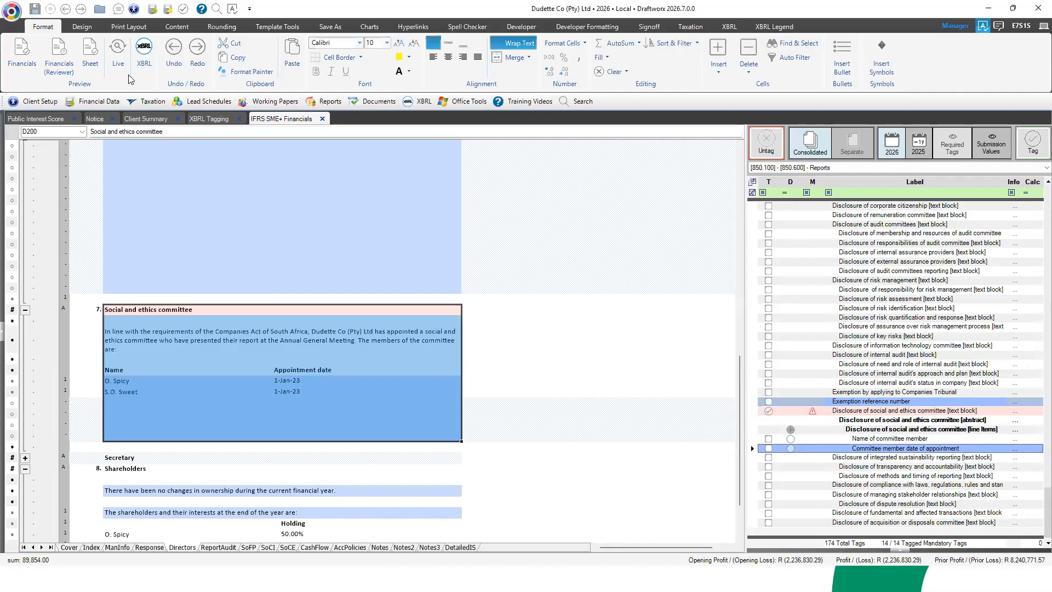
Show all XBRL tags and check the social and ethics committee heading and member cells in the Directors sheet
{"action": "left_click", "coordinate": [134, 51]}
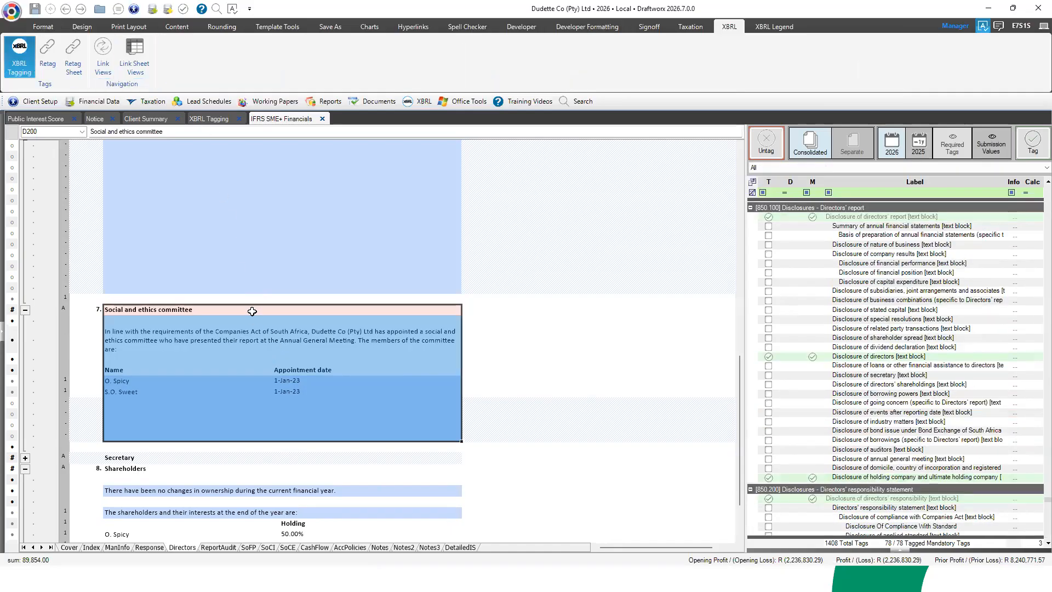
{"action": "left_click", "coordinate": [274, 313]}
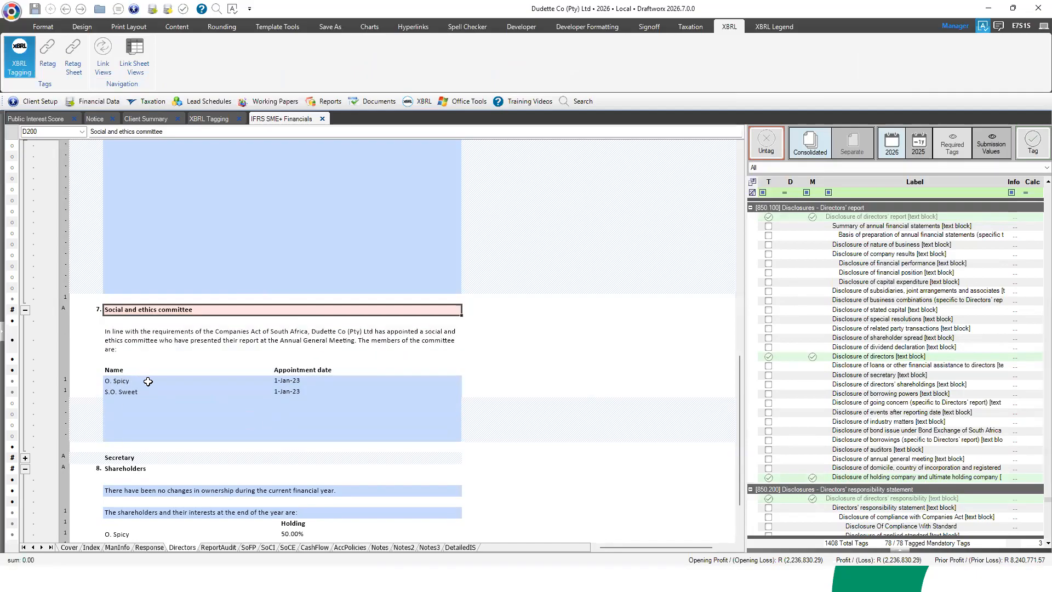
{"action": "left_click", "coordinate": [294, 382]}
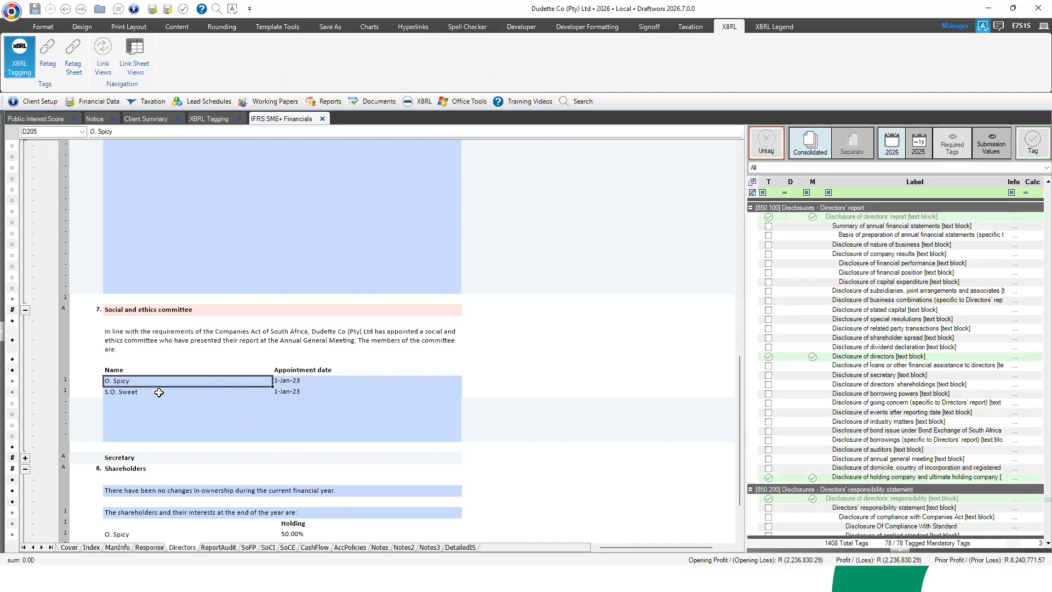
{"action": "left_click", "coordinate": [230, 394]}
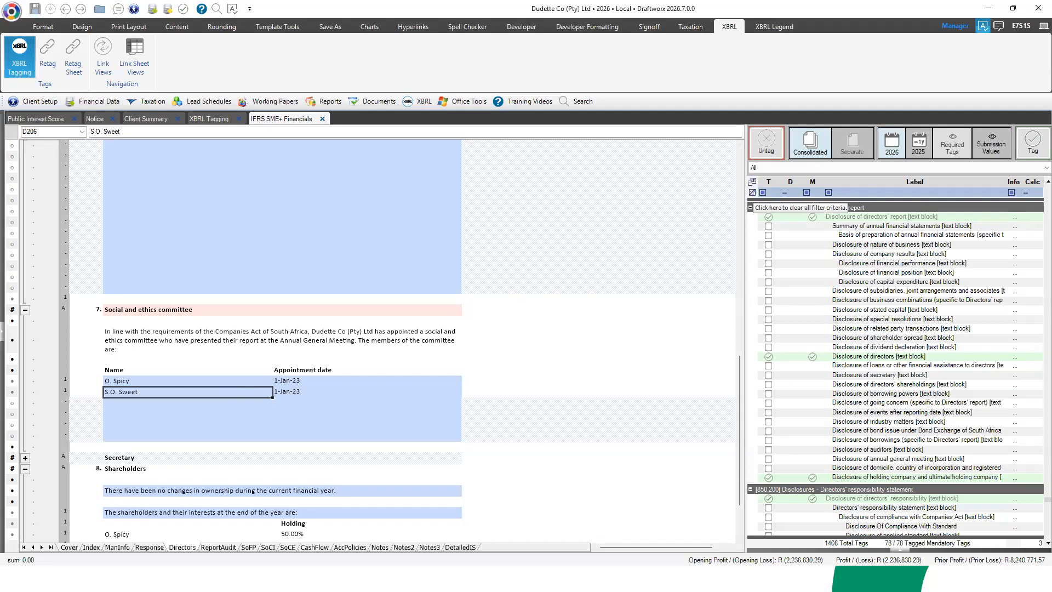
Filter the tag labels by "remu" and go to the Total remuneration tagged item at Notes3!AD2618
{"action": "left_click", "coordinate": [846, 192]}
{"action": "type", "text": "empl"}
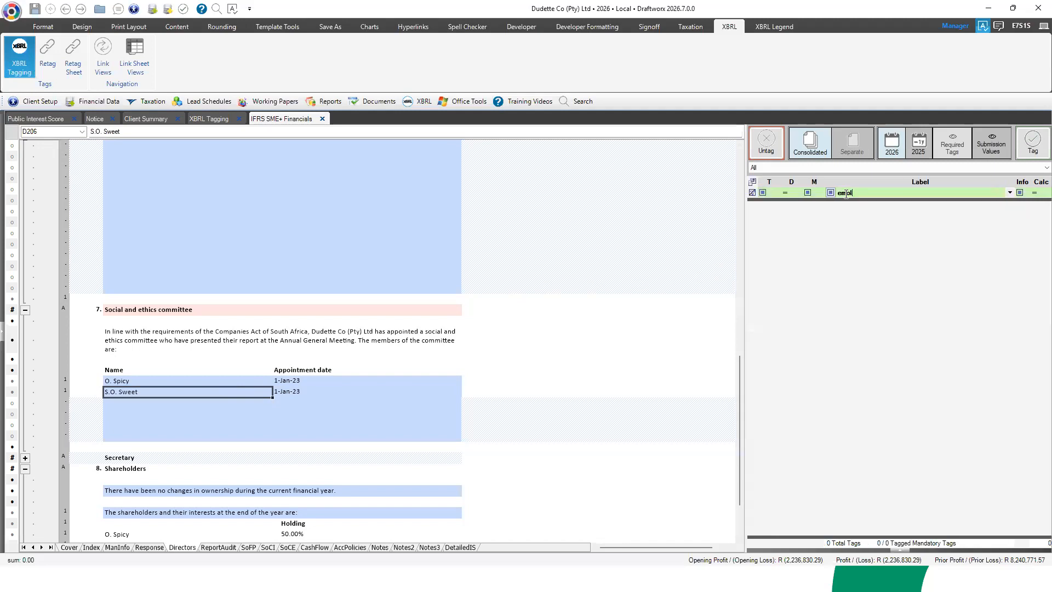
{"action": "key", "text": "BackSpace"}
{"action": "key", "text": "BackSpace"}
{"action": "type", "text": "rem"}
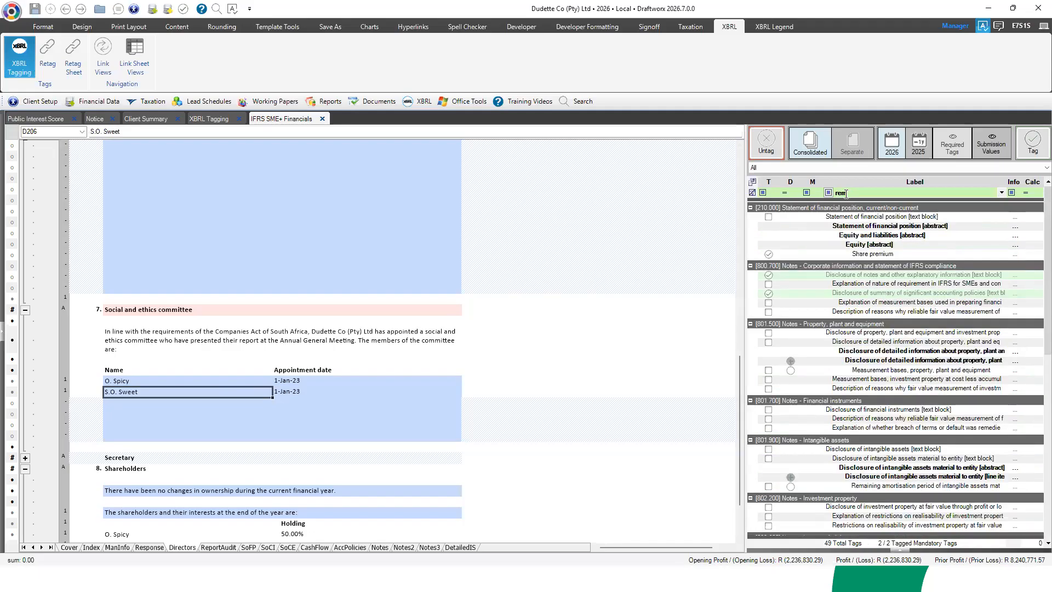
{"action": "type", "text": "u"}
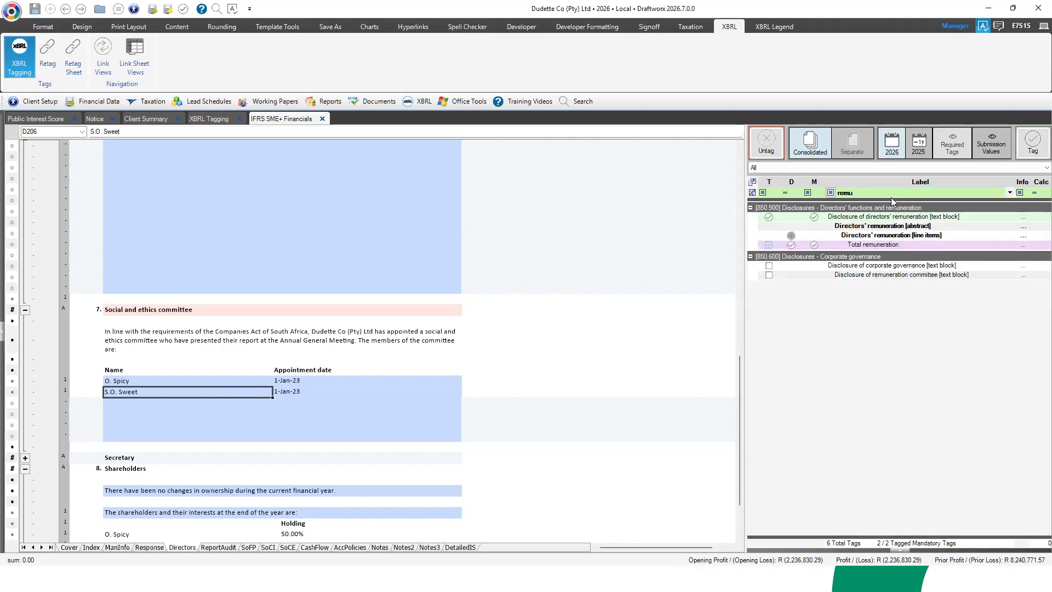
{"action": "double_click", "coordinate": [875, 245]}
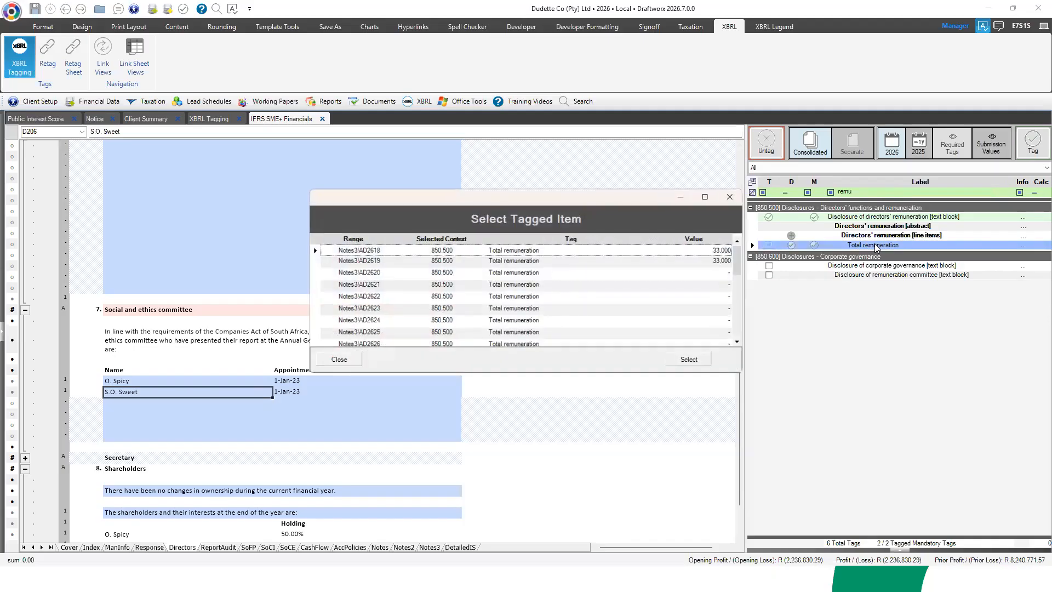
{"action": "left_click", "coordinate": [691, 360]}
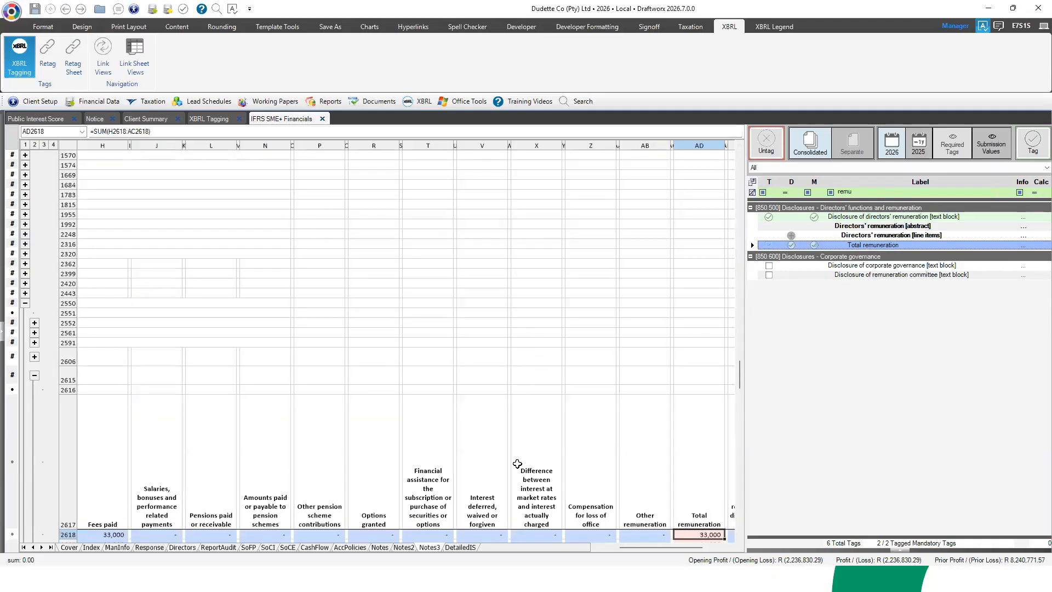
Examine the directors' remuneration table in Notes3, including its total column, tagged director names and the compensation note heading
{"action": "scroll", "coordinate": [517, 466], "scroll_direction": "down", "scroll_amount": 4}
{"action": "scroll", "coordinate": [638, 273], "scroll_direction": "down", "scroll_amount": 4}
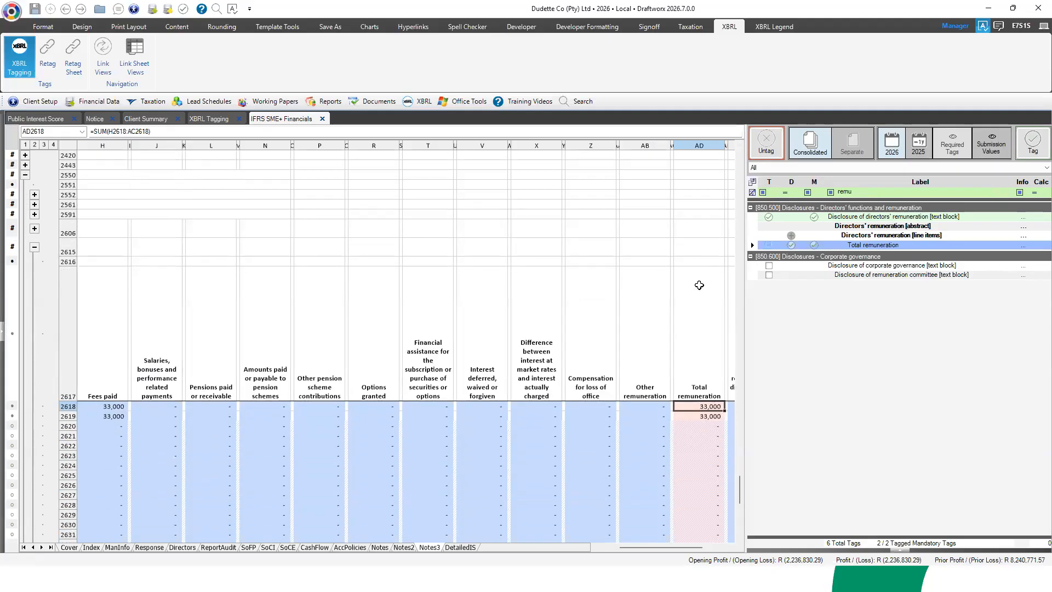
{"action": "mouse_move", "coordinate": [689, 290]}
{"action": "left_mouse_down"}
{"action": "mouse_move", "coordinate": [689, 477]}
{"action": "mouse_move", "coordinate": [688, 290]}
{"action": "left_mouse_up"}
{"action": "left_click_drag", "start_coordinate": [644, 549], "coordinate": [613, 549]}
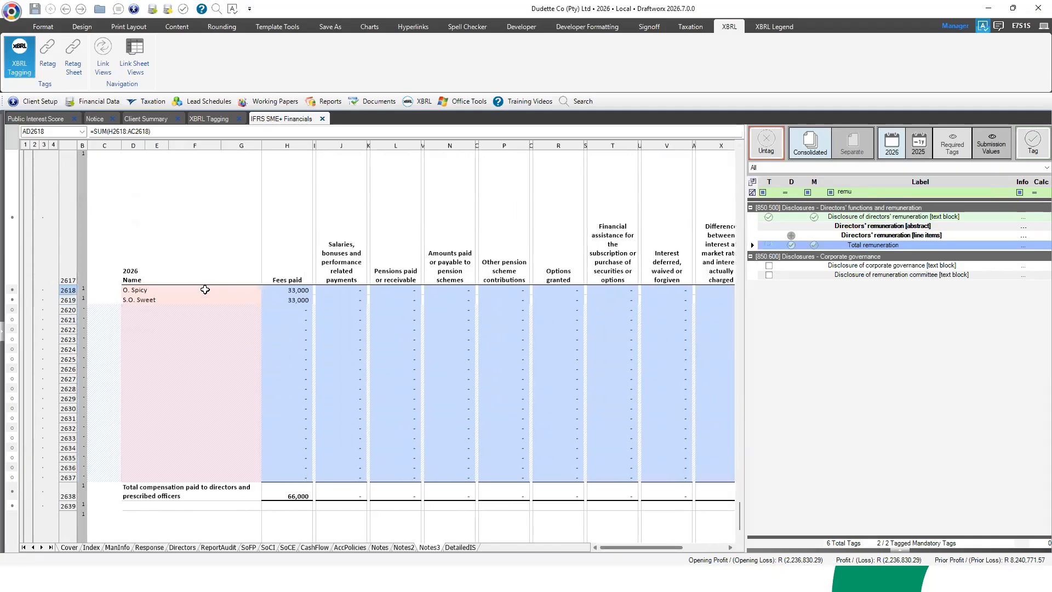
{"action": "mouse_move", "coordinate": [203, 290]}
{"action": "left_mouse_down"}
{"action": "mouse_move", "coordinate": [208, 481]}
{"action": "mouse_move", "coordinate": [211, 289]}
{"action": "left_mouse_up"}
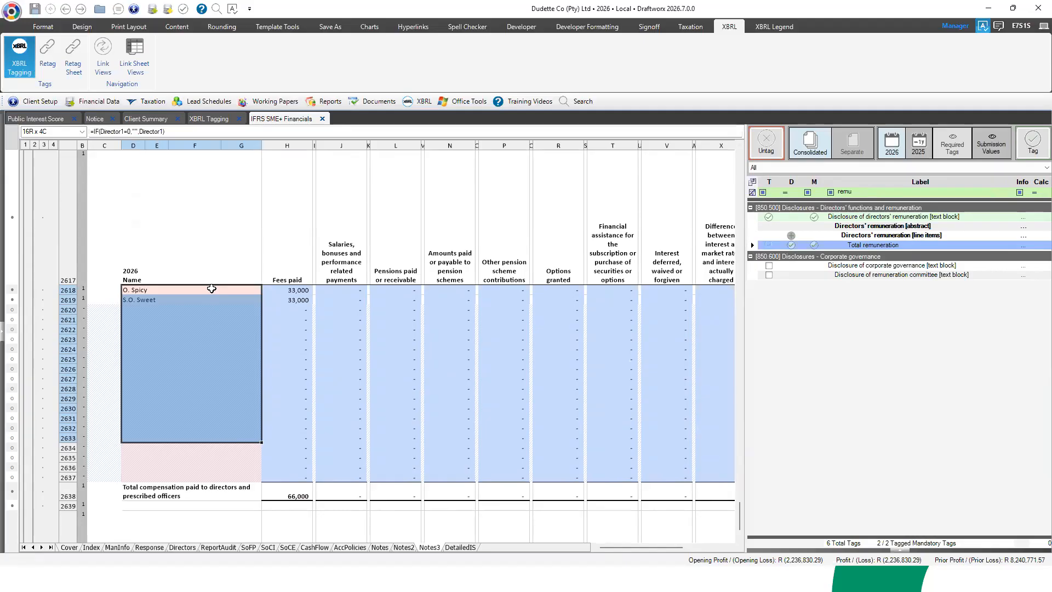
{"action": "left_click", "coordinate": [206, 318]}
{"action": "scroll", "coordinate": [219, 334], "scroll_direction": "up", "scroll_amount": 2}
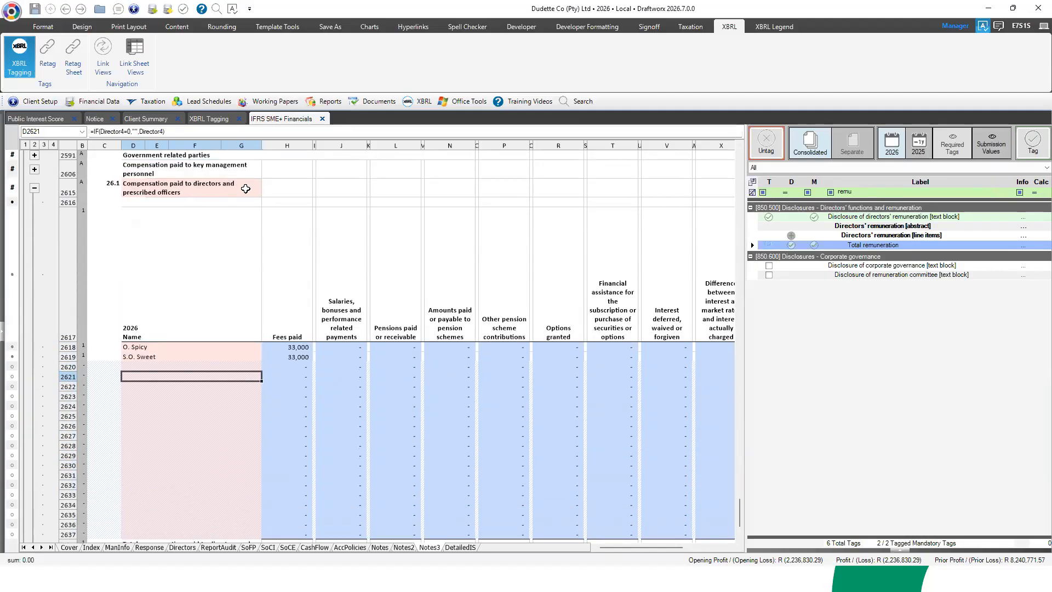
{"action": "left_click", "coordinate": [247, 192]}
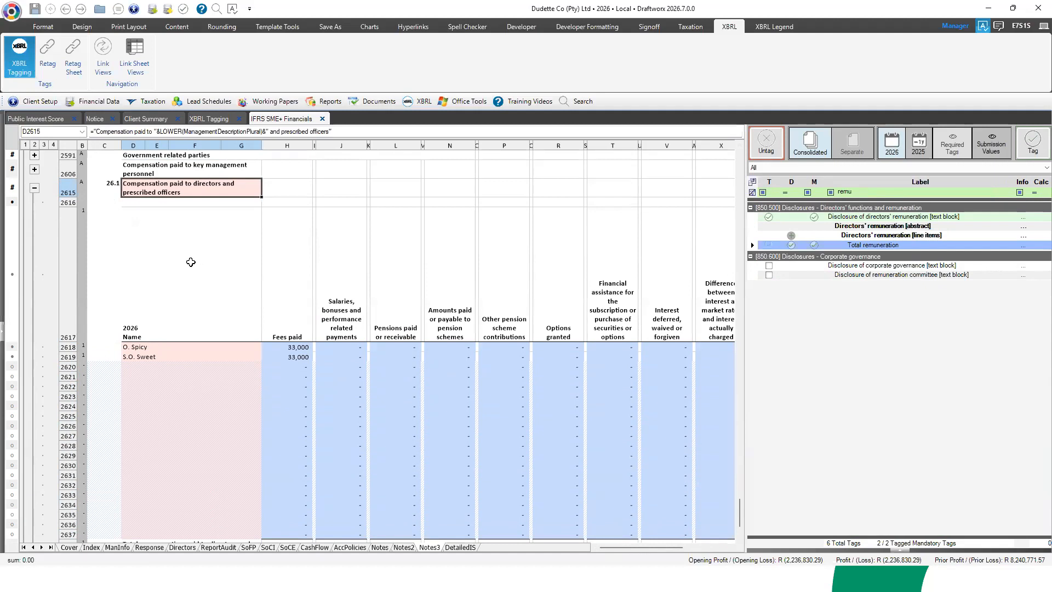
{"action": "scroll", "coordinate": [164, 273], "scroll_direction": "up", "scroll_amount": 1}
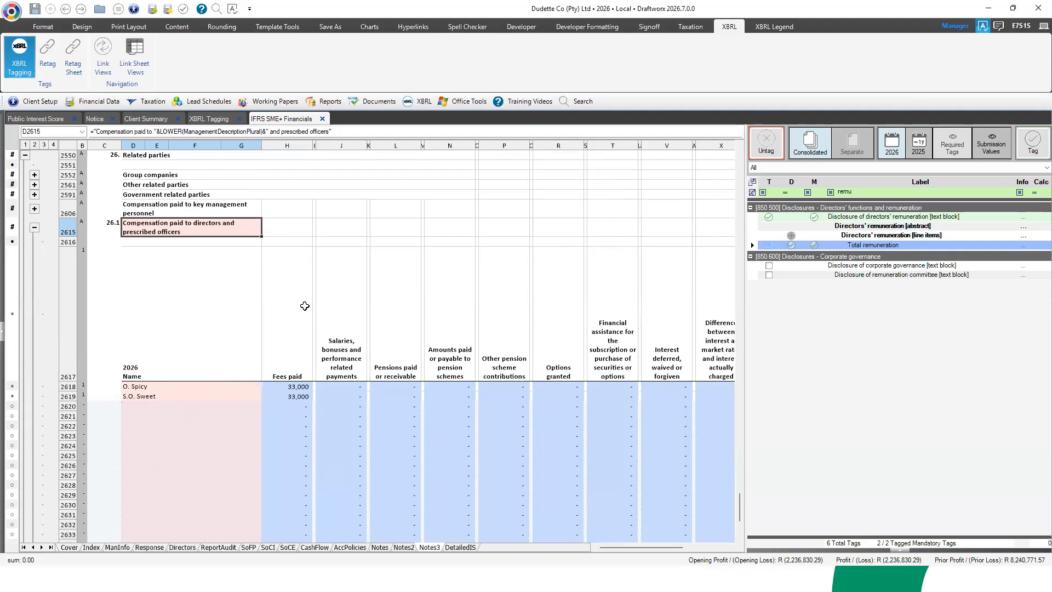
{"action": "mouse_move", "coordinate": [608, 547]}
{"action": "left_mouse_down"}
{"action": "mouse_move", "coordinate": [645, 546]}
{"action": "mouse_move", "coordinate": [604, 548]}
{"action": "left_mouse_up"}
Untag the Total remuneration tag for the current period only, across all cells
{"action": "mouse_move", "coordinate": [768, 248]}
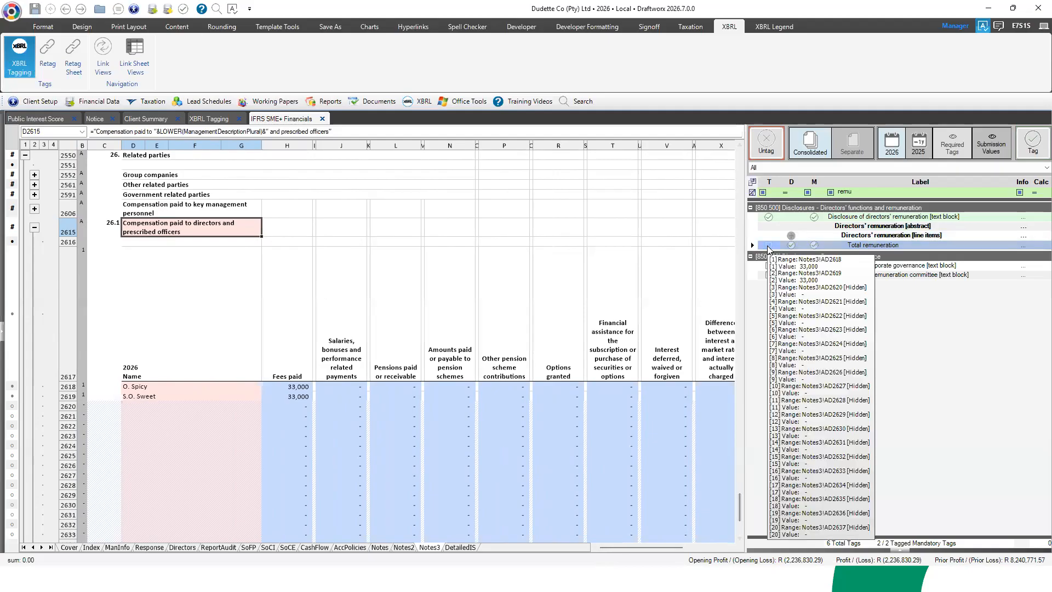
{"action": "left_click", "coordinate": [768, 248]}
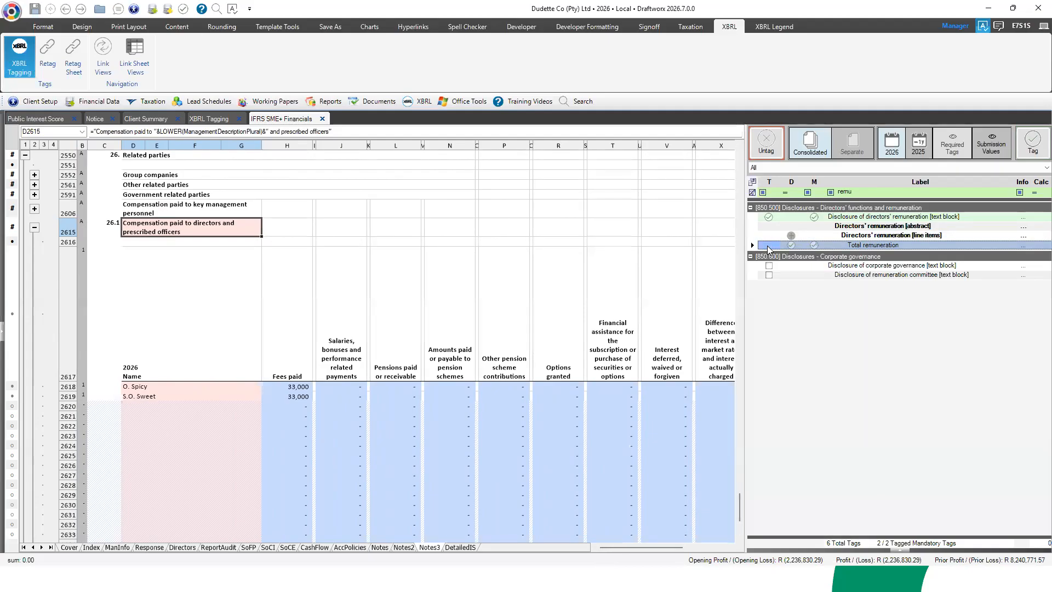
{"action": "right_click", "coordinate": [768, 249]}
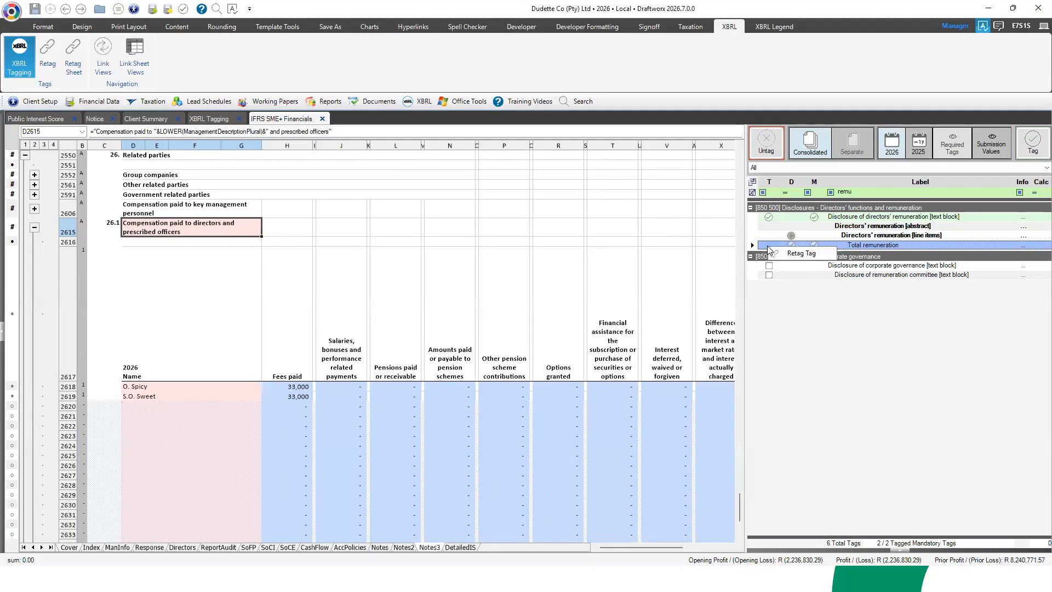
{"action": "left_click", "coordinate": [761, 145]}
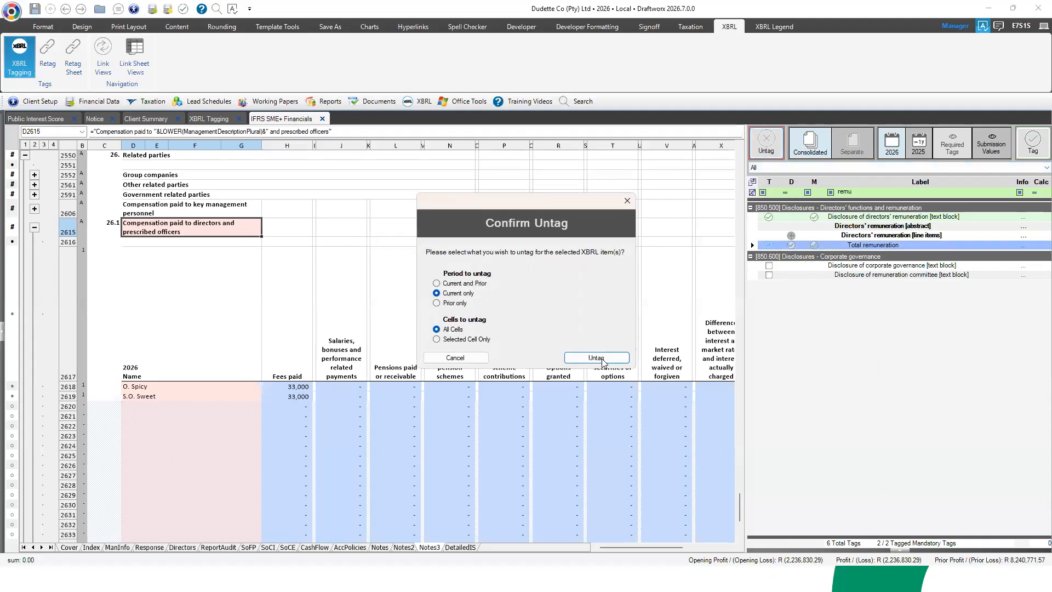
{"action": "left_click", "coordinate": [597, 358]}
Inspect the Total remuneration column cells in Notes3 and the related directors' remuneration and corporate governance tags
{"action": "left_click_drag", "start_coordinate": [656, 548], "coordinate": [687, 547]}
{"action": "left_click_drag", "start_coordinate": [593, 387], "coordinate": [583, 514]}
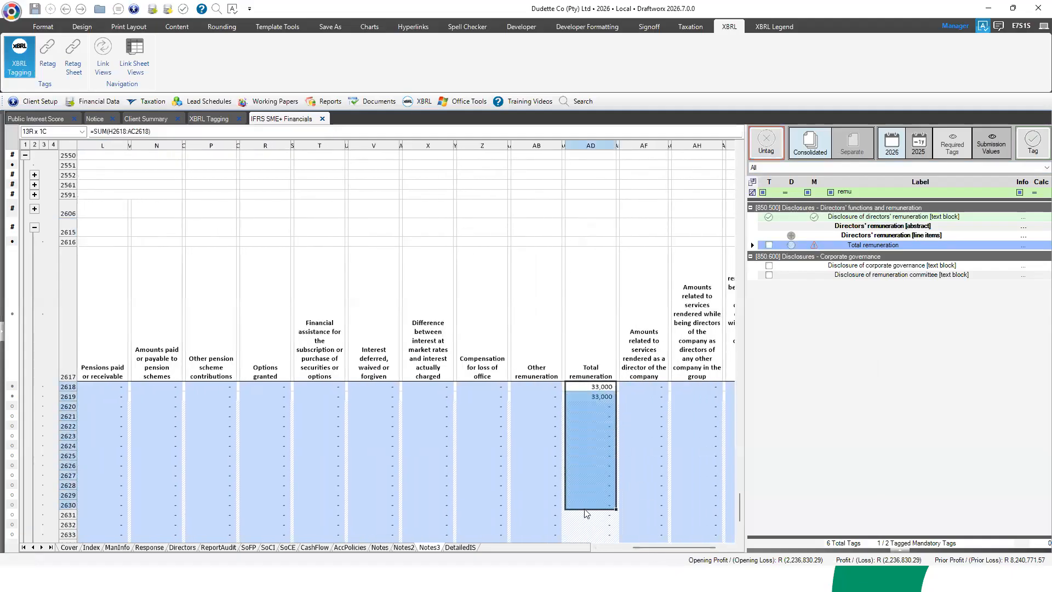
{"action": "left_click", "coordinate": [588, 447]}
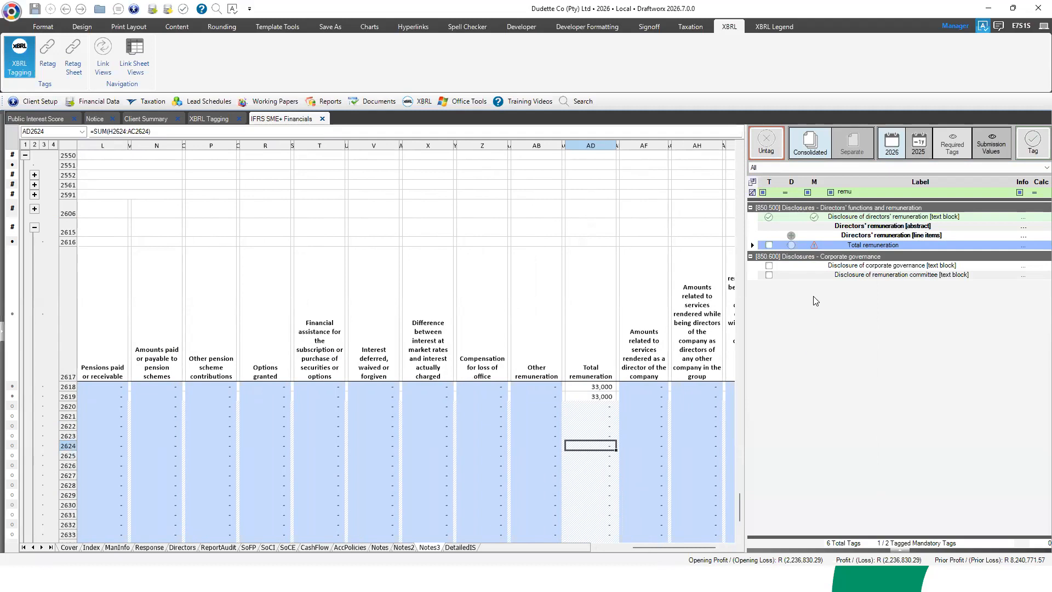
{"action": "left_click", "coordinate": [848, 236]}
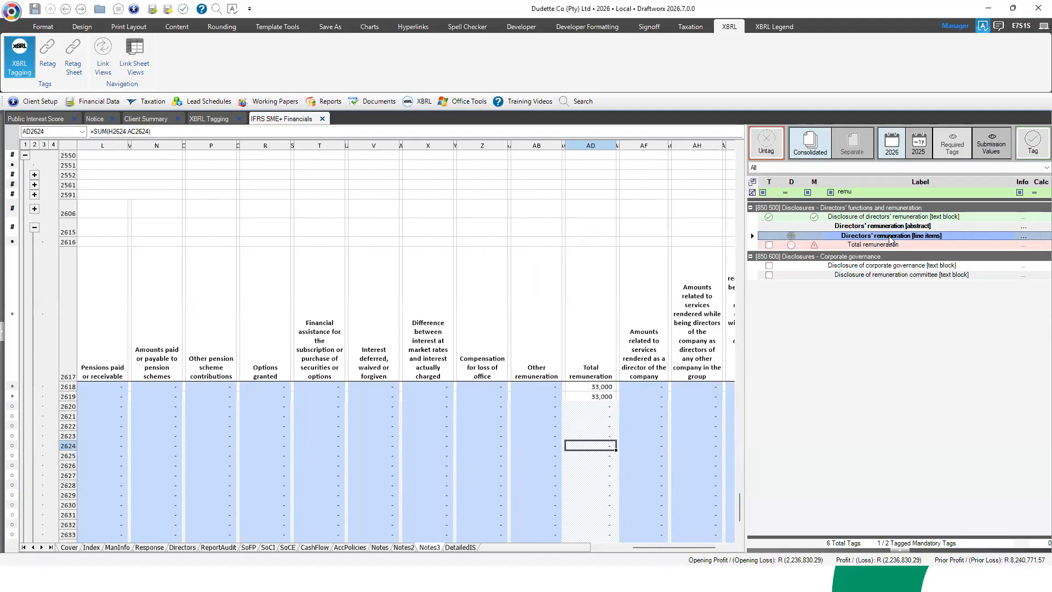
{"action": "left_click", "coordinate": [837, 267]}
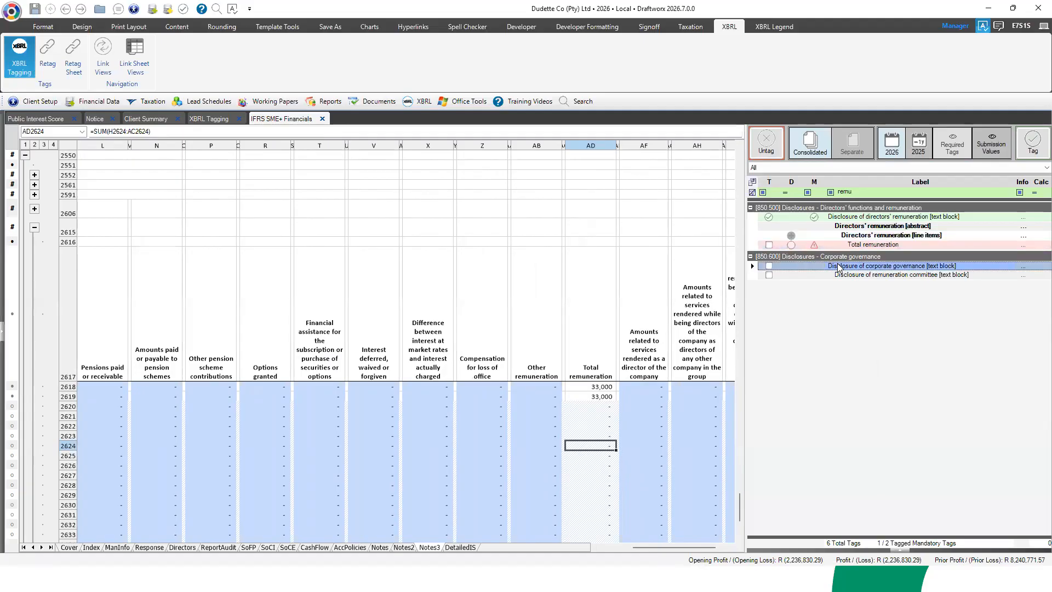
Examine the dimensions and line item tags of Directors' remuneration [line items], including the committee membership and director status items
{"action": "left_click", "coordinate": [792, 235]}
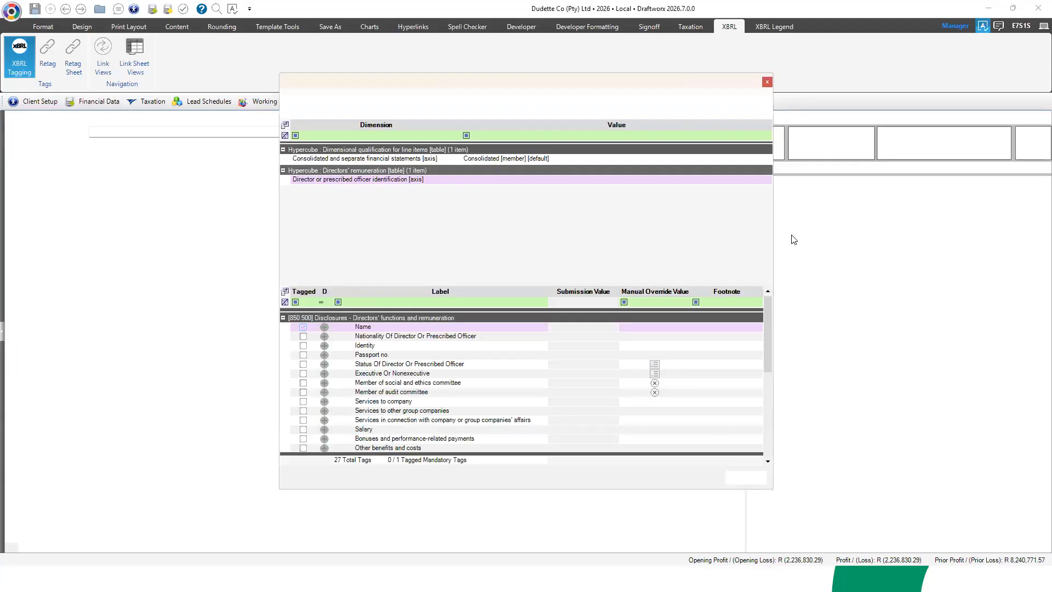
{"action": "left_click", "coordinate": [504, 383]}
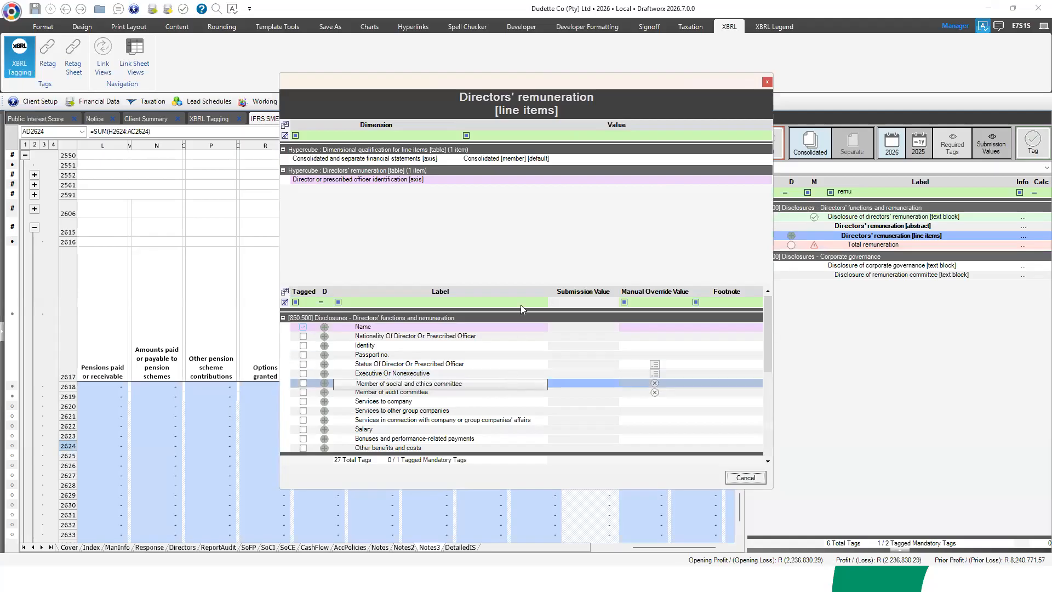
{"action": "left_click", "coordinate": [486, 158]}
{"action": "left_click", "coordinate": [362, 366]}
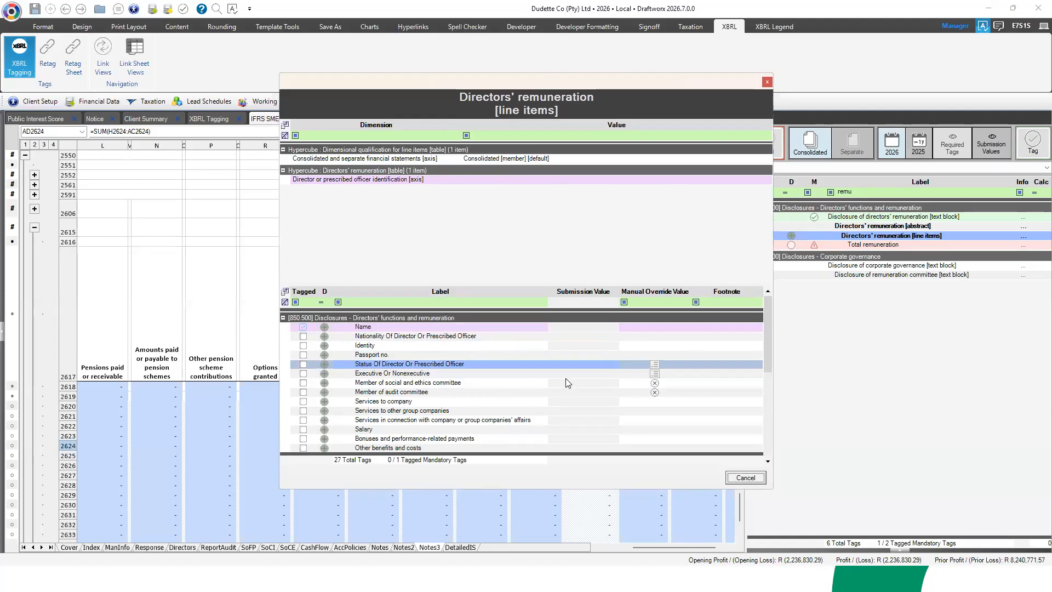
{"action": "left_click", "coordinate": [757, 478]}
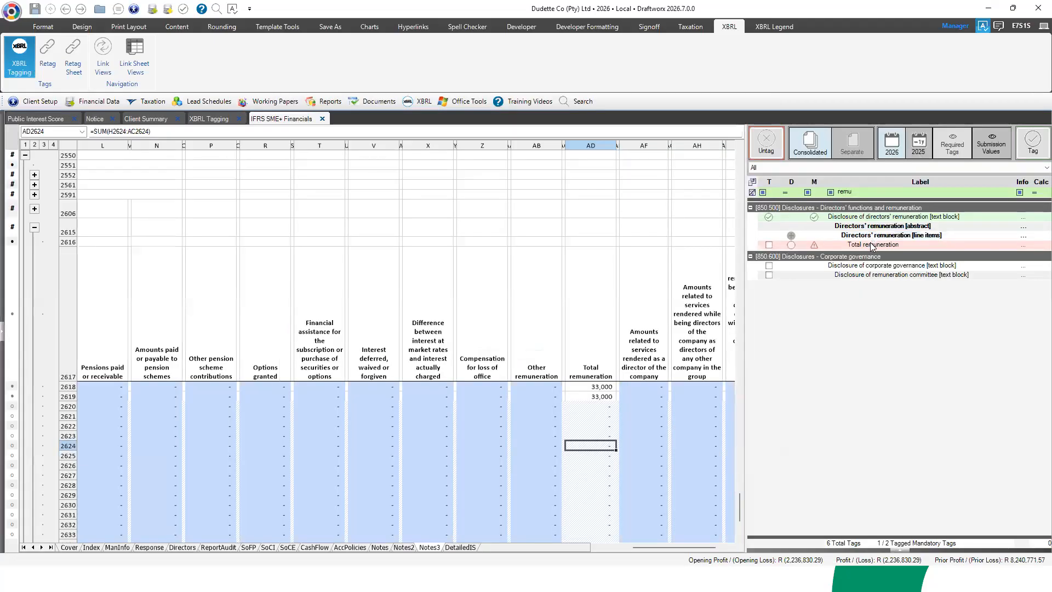
Tag cell AD2618 in Notes3 as Total remuneration, with the director or prescribed officer identification axis at 1
{"action": "left_click", "coordinate": [871, 245]}
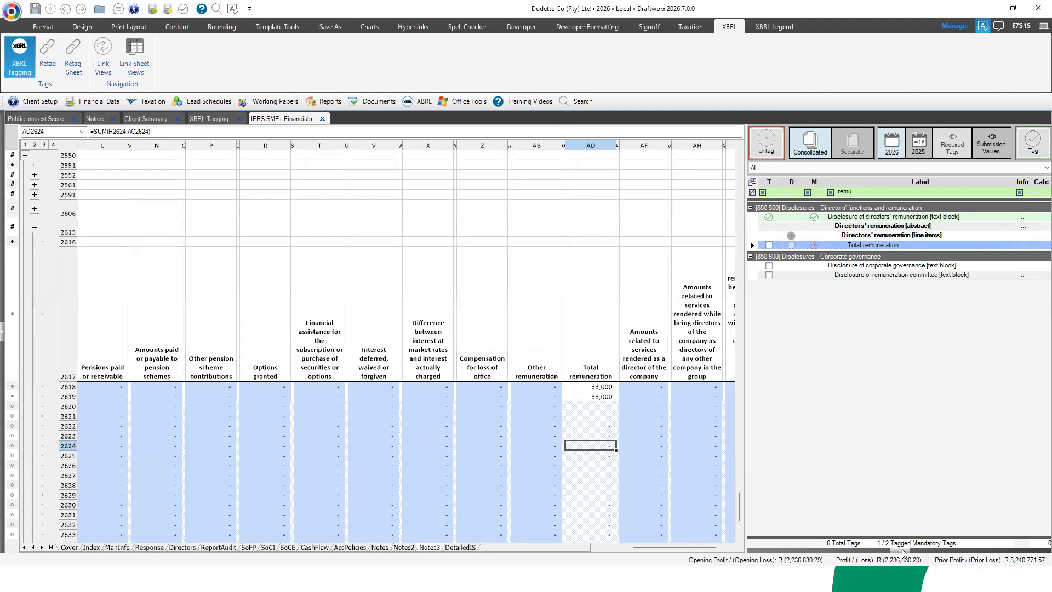
{"action": "key", "text": "ctrl"}
{"action": "key", "text": "ctrl"}
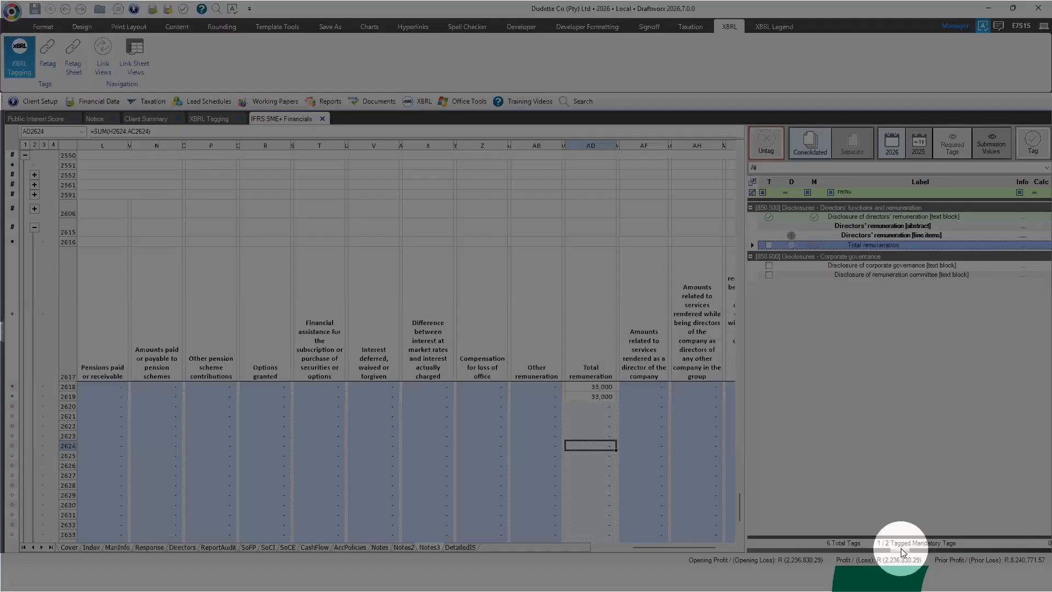
{"action": "left_click", "coordinate": [901, 548]}
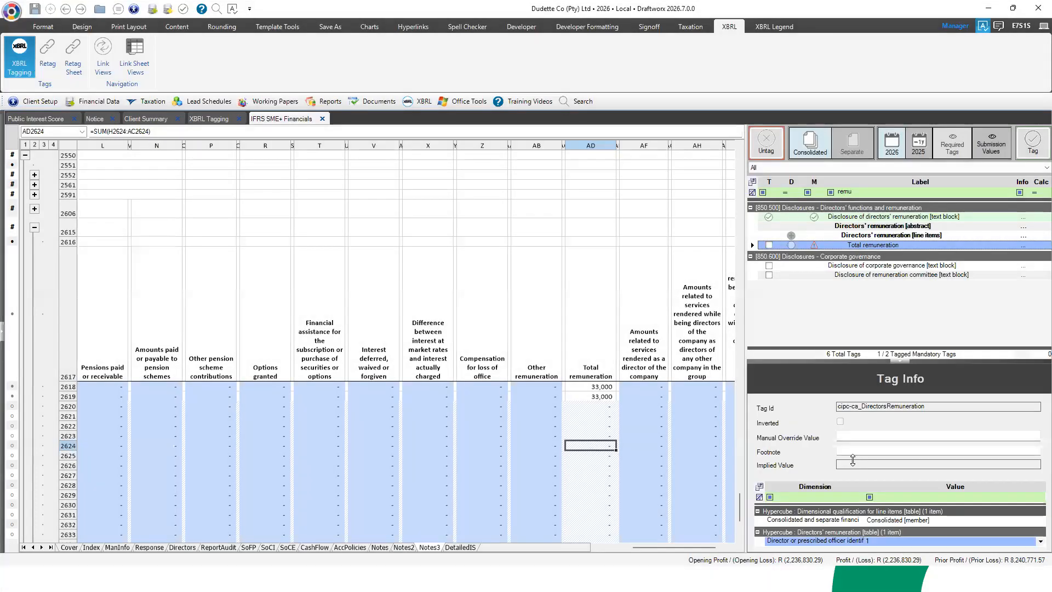
{"action": "left_click", "coordinate": [812, 542]}
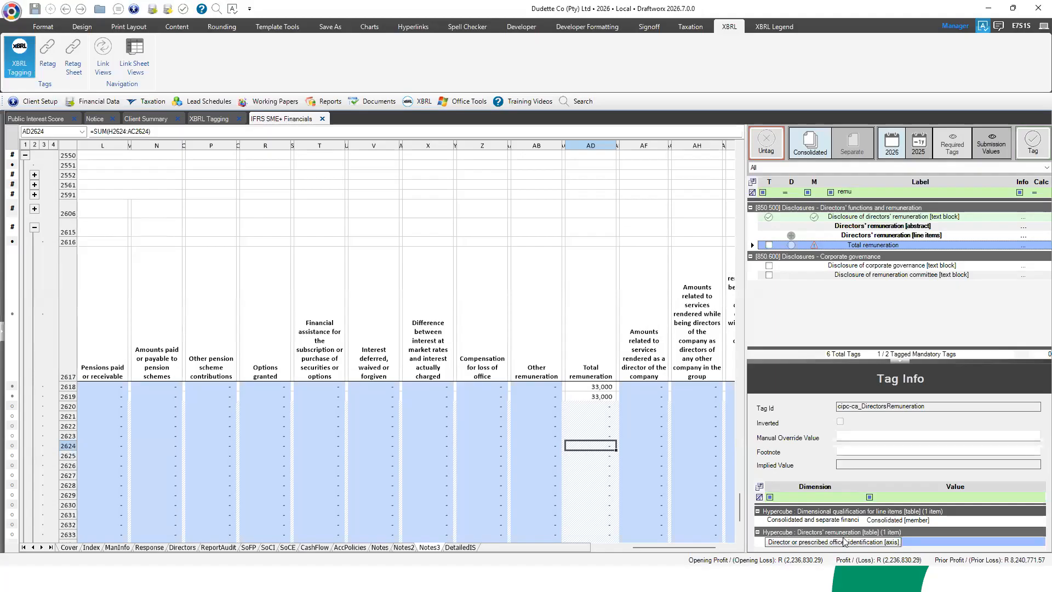
{"action": "left_click", "coordinate": [883, 544]}
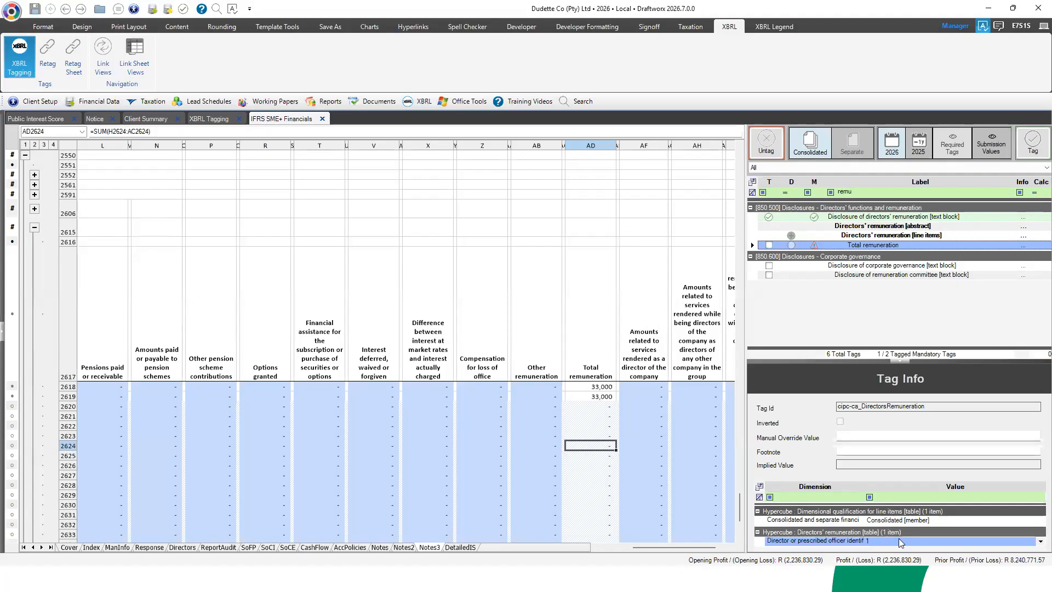
{"action": "left_click", "coordinate": [1039, 542]}
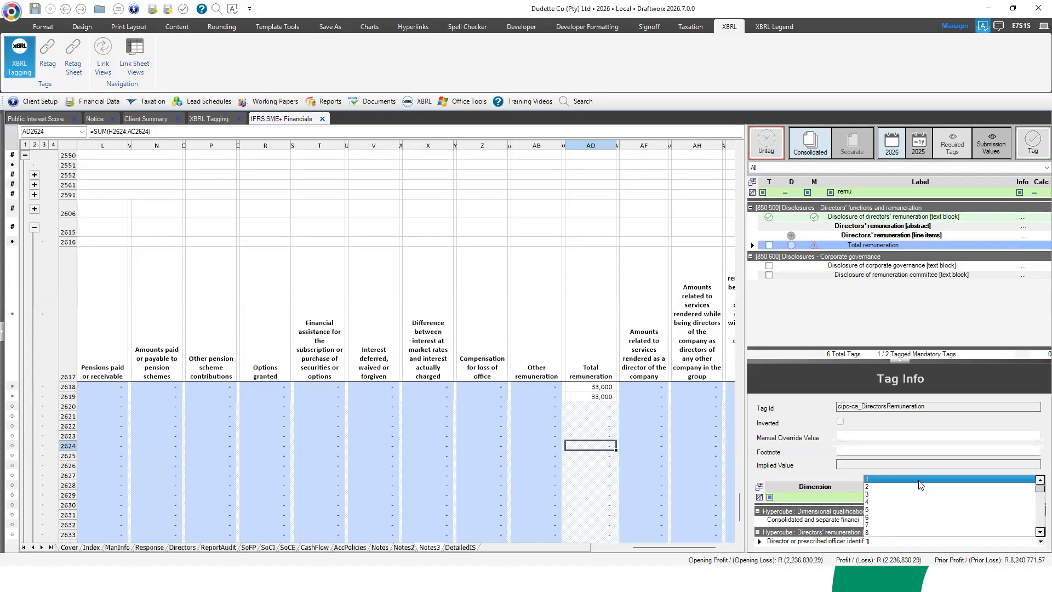
{"action": "left_click", "coordinate": [903, 538]}
{"action": "left_click", "coordinate": [592, 388]}
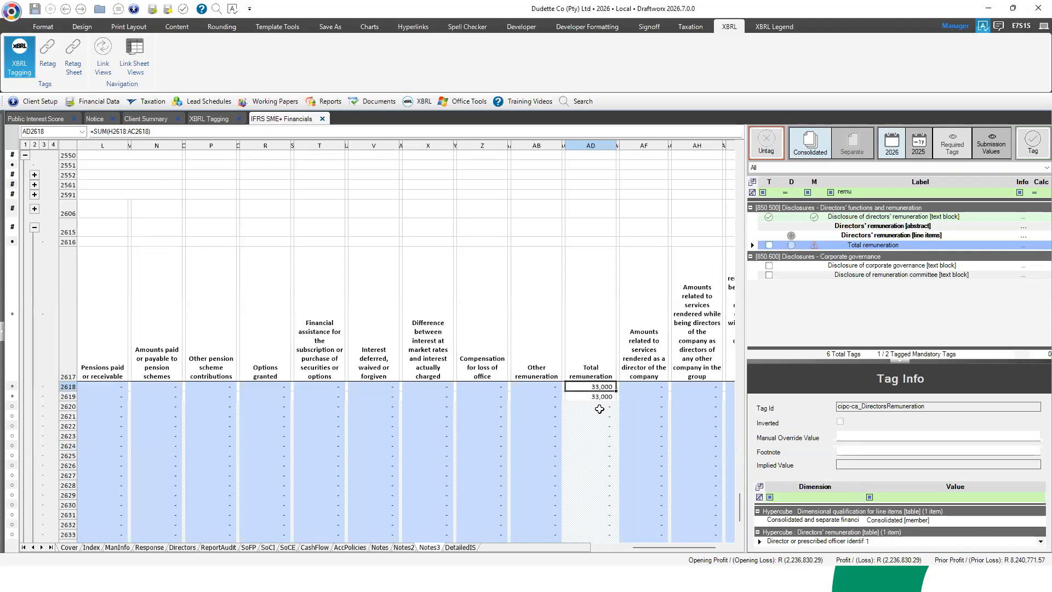
{"action": "left_click", "coordinate": [1032, 143]}
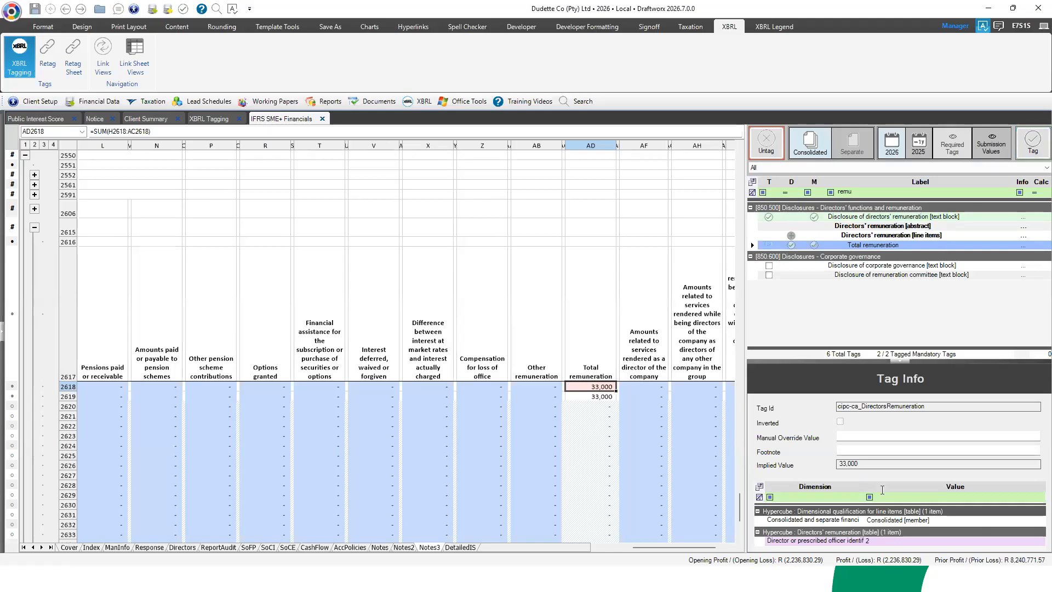
Check the director identification values in use and tag cell AD2619 in Notes3 as Total remuneration under identification 2
{"action": "left_click", "coordinate": [1035, 543]}
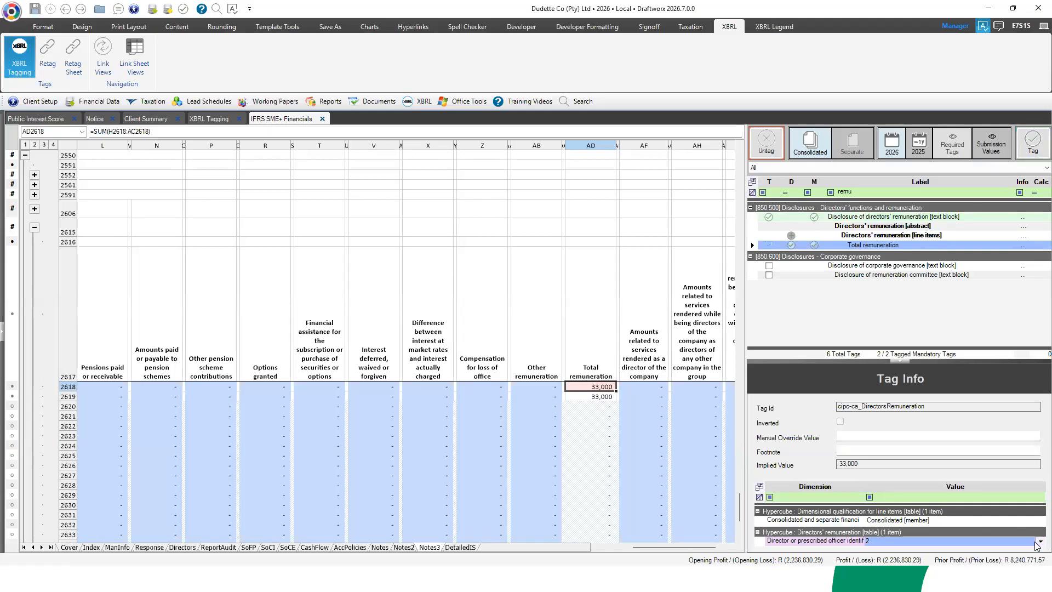
{"action": "left_click", "coordinate": [1039, 542]}
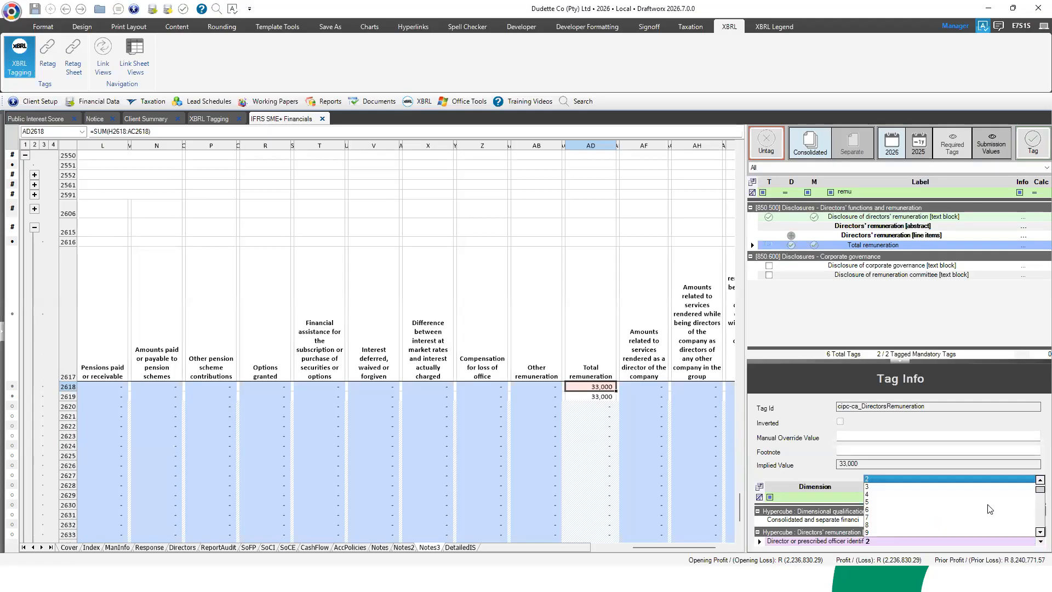
{"action": "scroll", "coordinate": [963, 509], "scroll_direction": "up", "scroll_amount": 1}
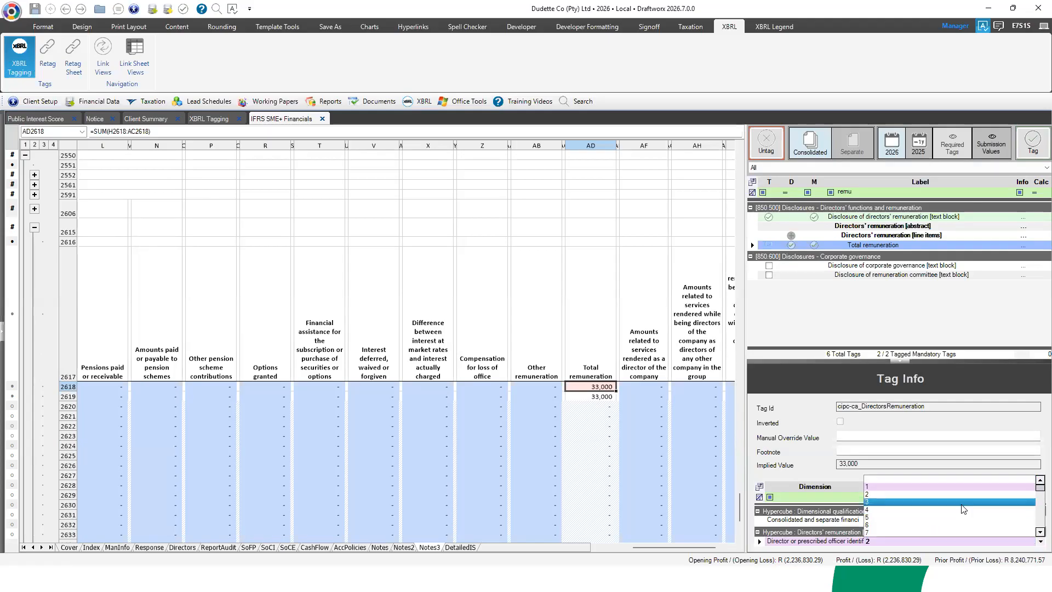
{"action": "left_click", "coordinate": [824, 542]}
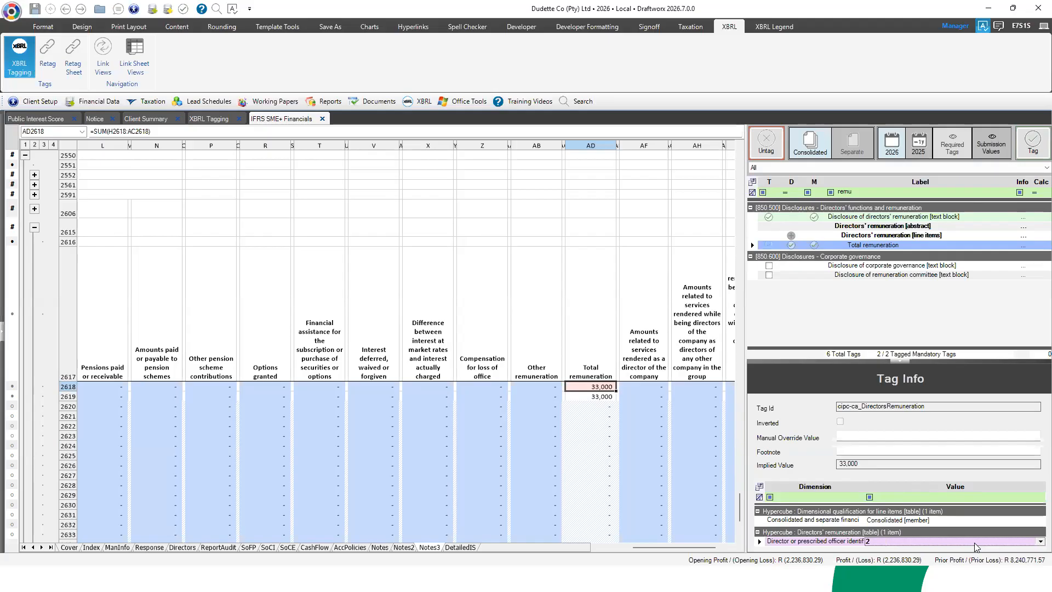
{"action": "left_click", "coordinate": [1038, 541]}
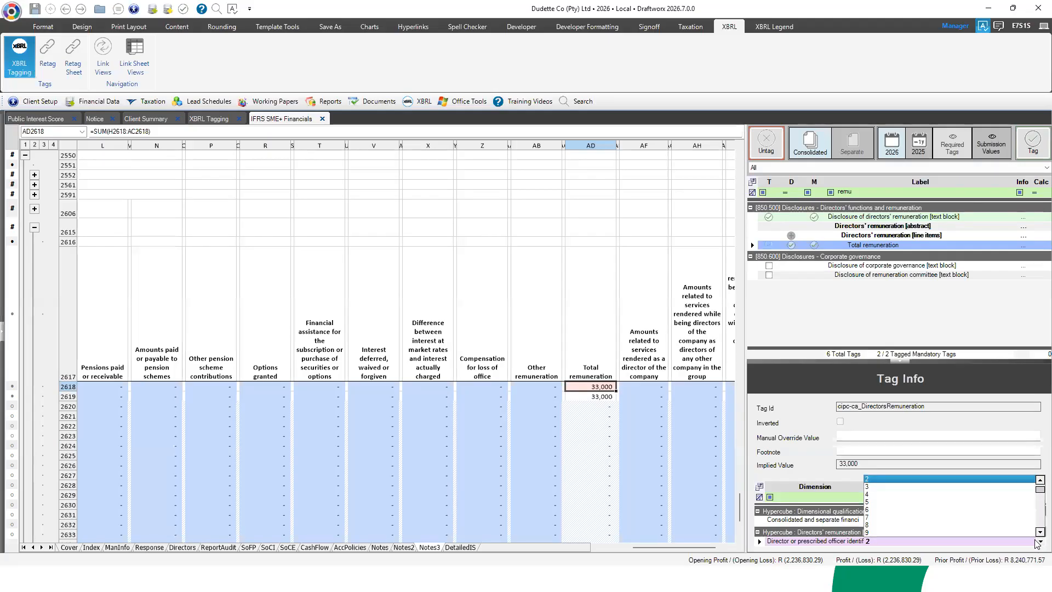
{"action": "left_click", "coordinate": [594, 397]}
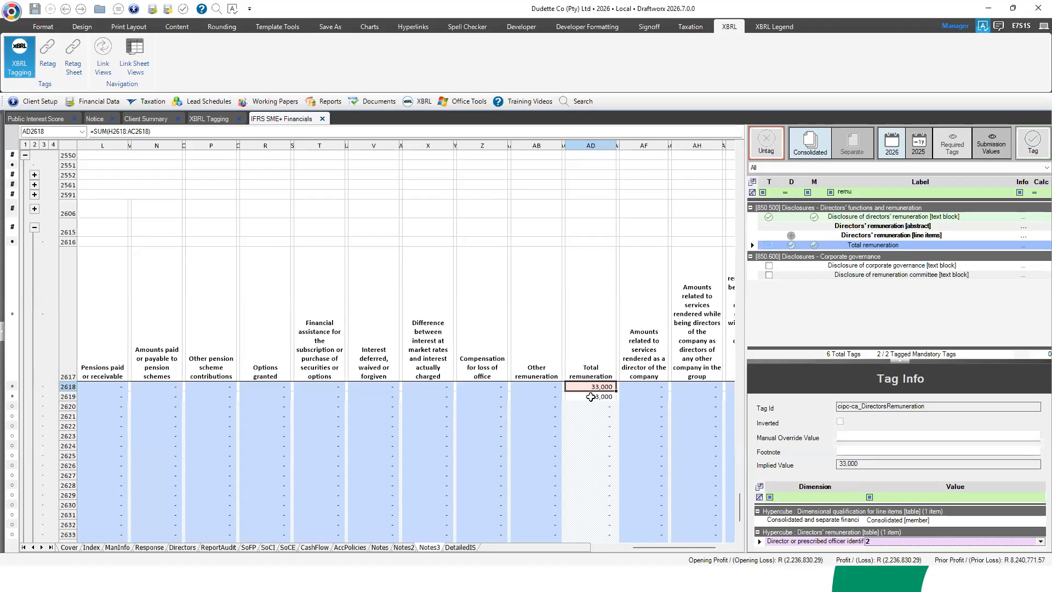
{"action": "left_click", "coordinate": [585, 397]}
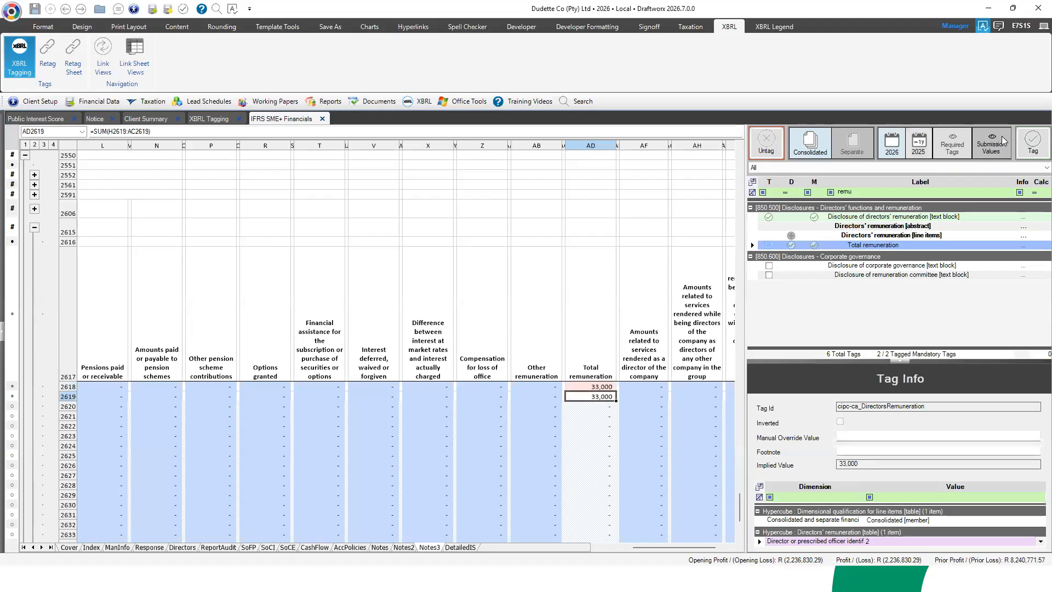
{"action": "left_click", "coordinate": [1032, 145]}
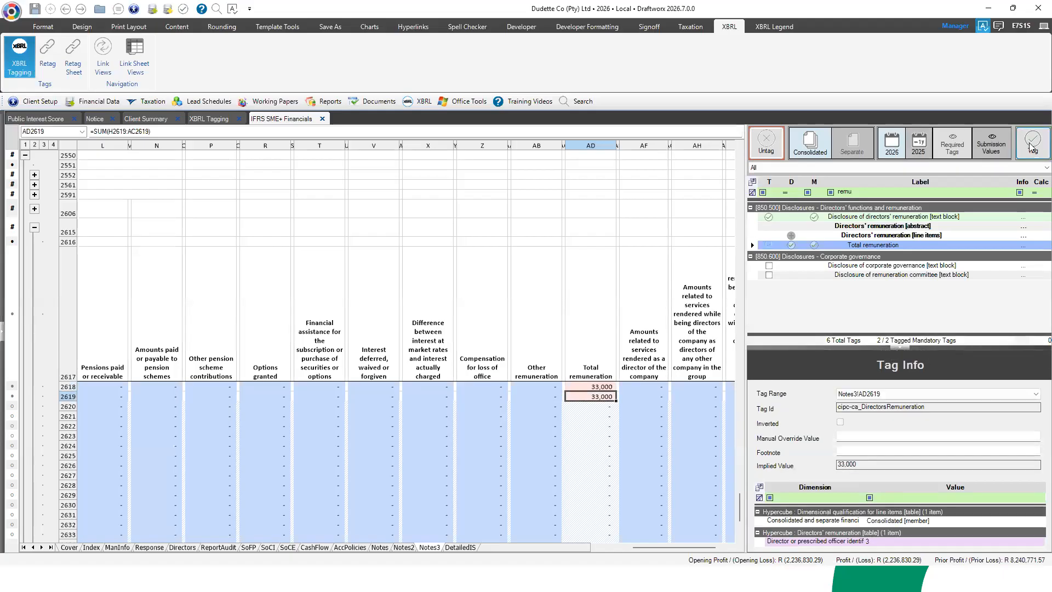
Review which director identification values are already used for the Total remuneration tag
{"action": "left_click", "coordinate": [1031, 542]}
{"action": "left_click", "coordinate": [1040, 542]}
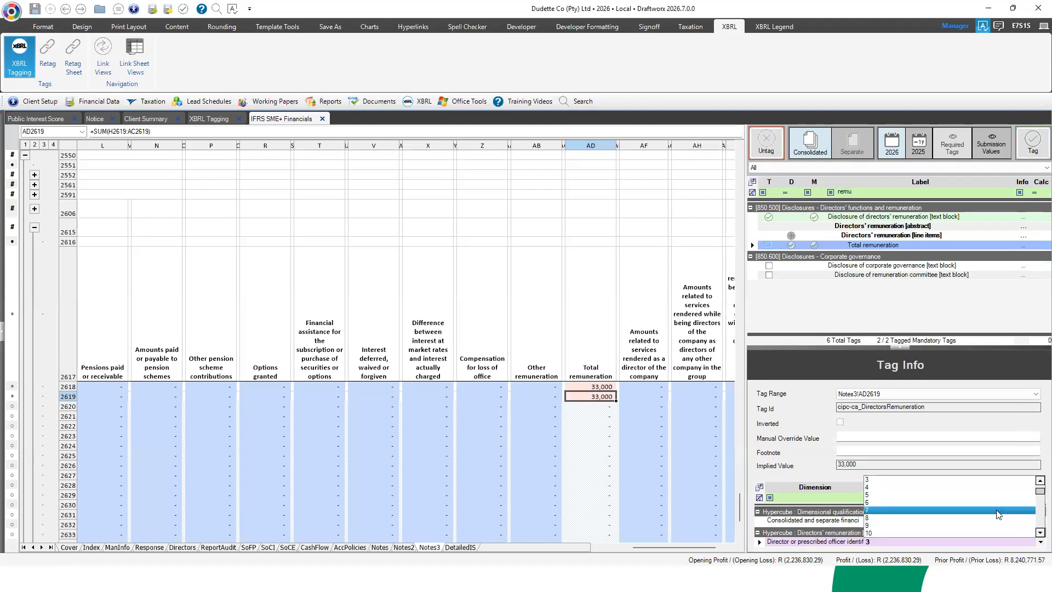
{"action": "scroll", "coordinate": [962, 489], "scroll_direction": "up", "scroll_amount": 1}
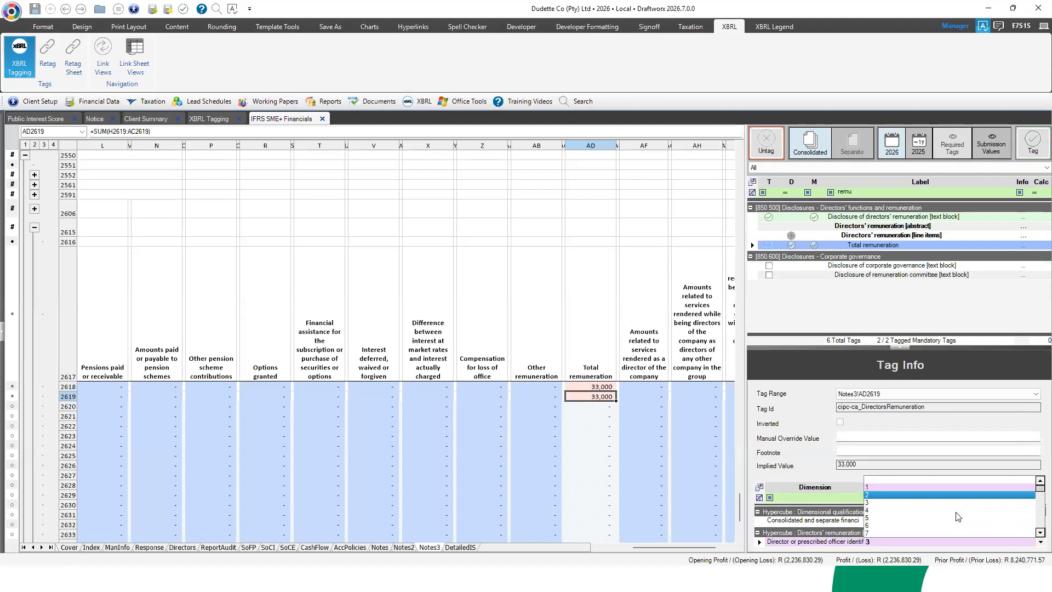
{"action": "left_click", "coordinate": [980, 361]}
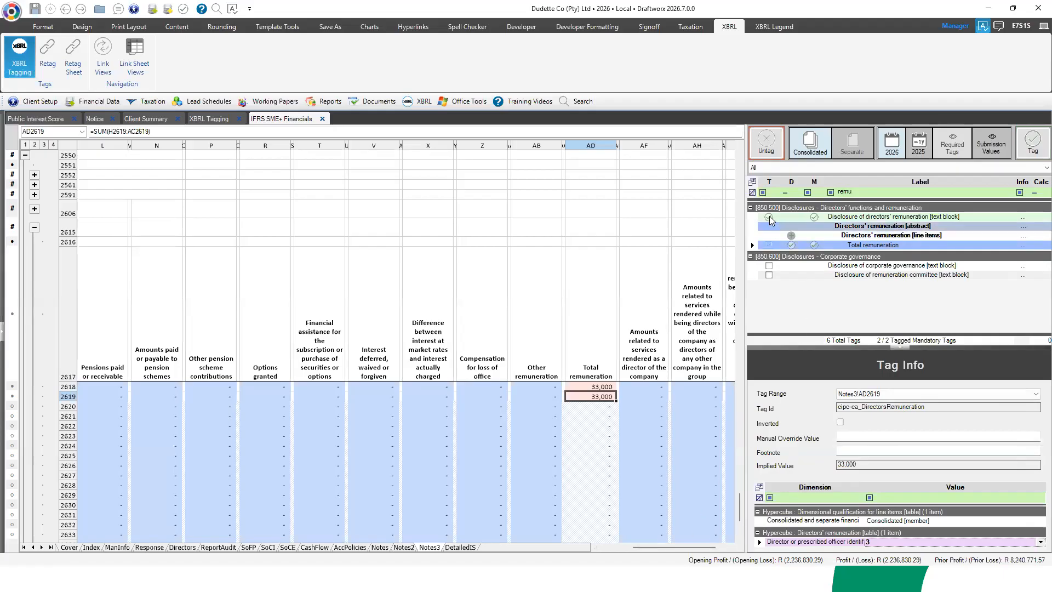
Go to the tag on the first director's name in Notes3!D2618 and check its used director identification values
{"action": "left_click_drag", "start_coordinate": [627, 548], "coordinate": [387, 380]}
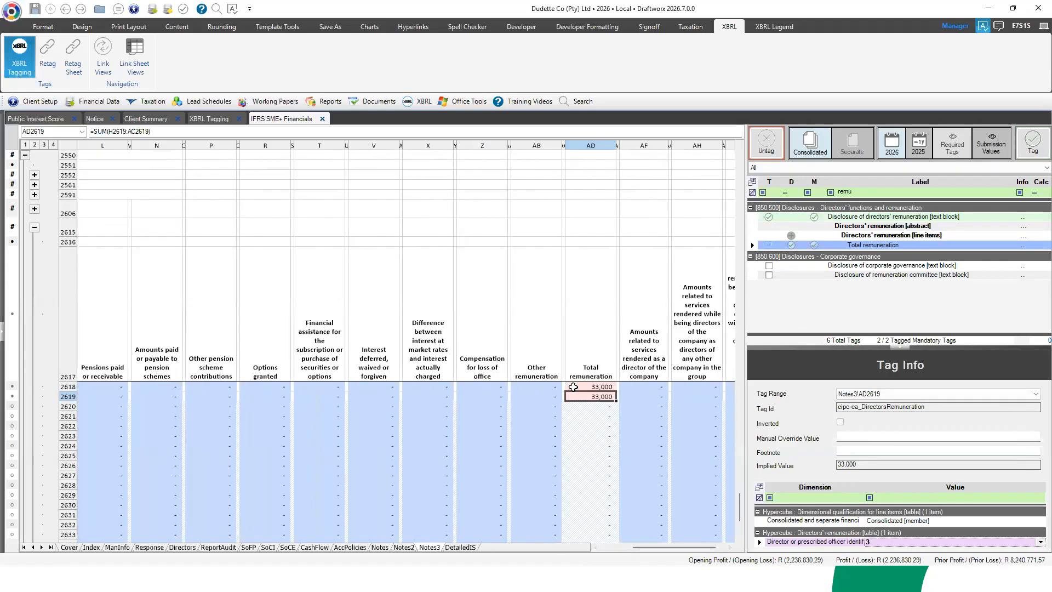
{"action": "left_click", "coordinate": [574, 388]}
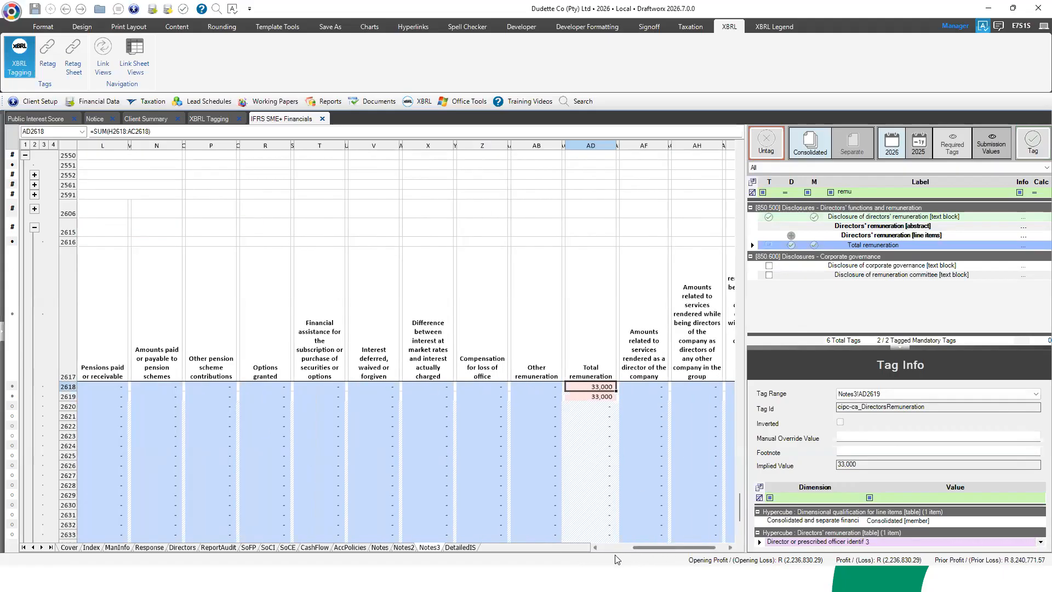
{"action": "scroll", "coordinate": [148, 384], "scroll_direction": "left", "scroll_amount": 3}
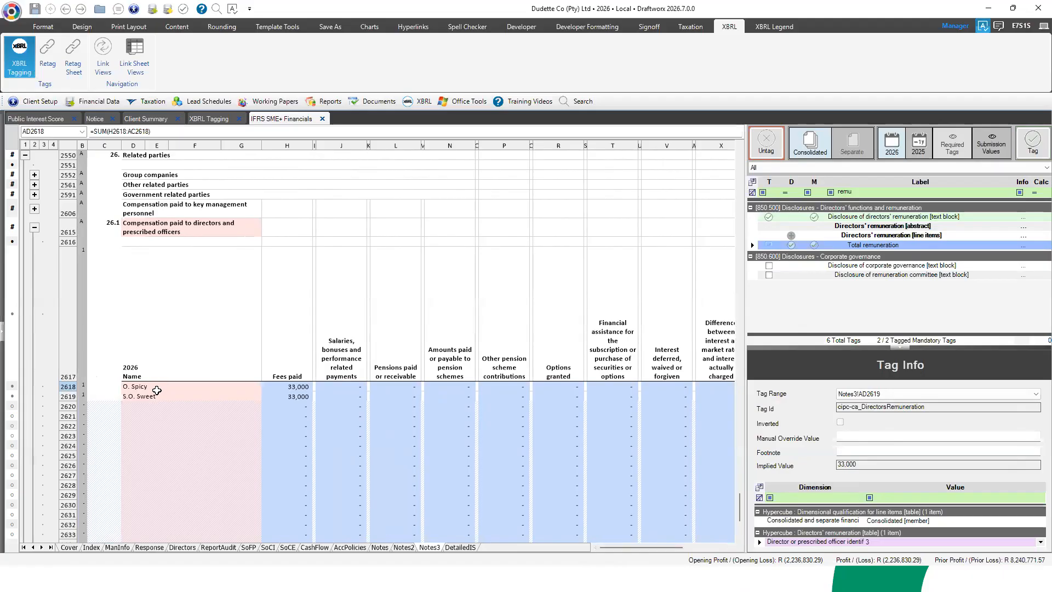
{"action": "left_click", "coordinate": [158, 387]}
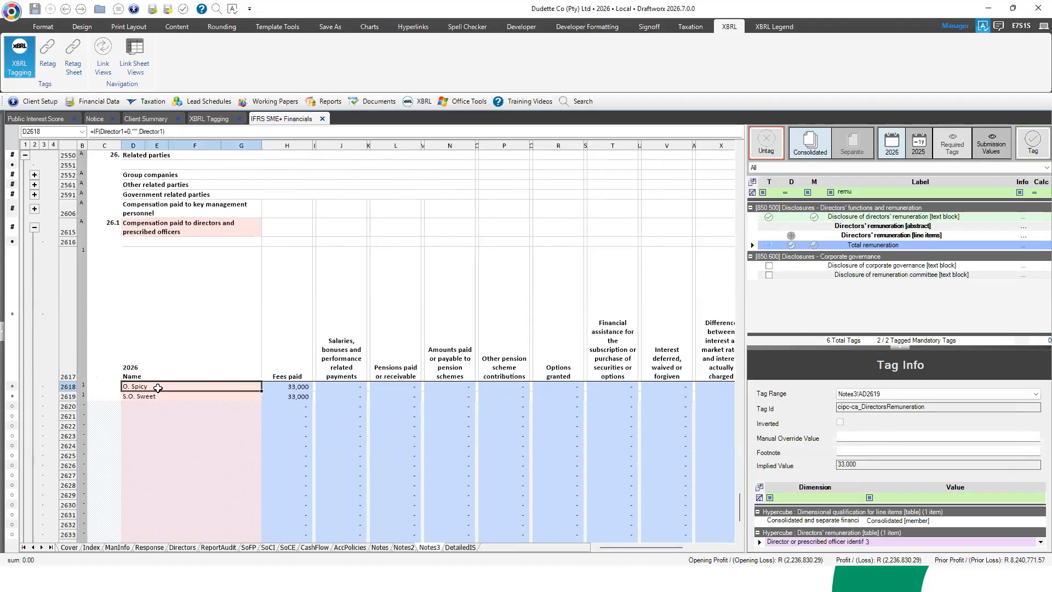
{"action": "right_click", "coordinate": [157, 387]}
{"action": "left_click", "coordinate": [203, 563]}
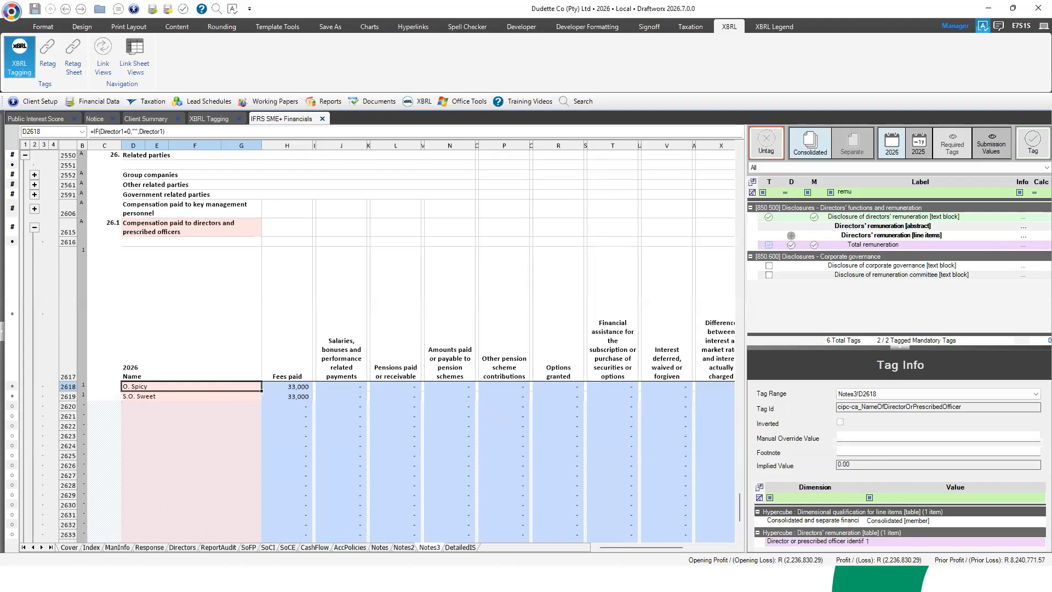
{"action": "left_click", "coordinate": [1037, 544]}
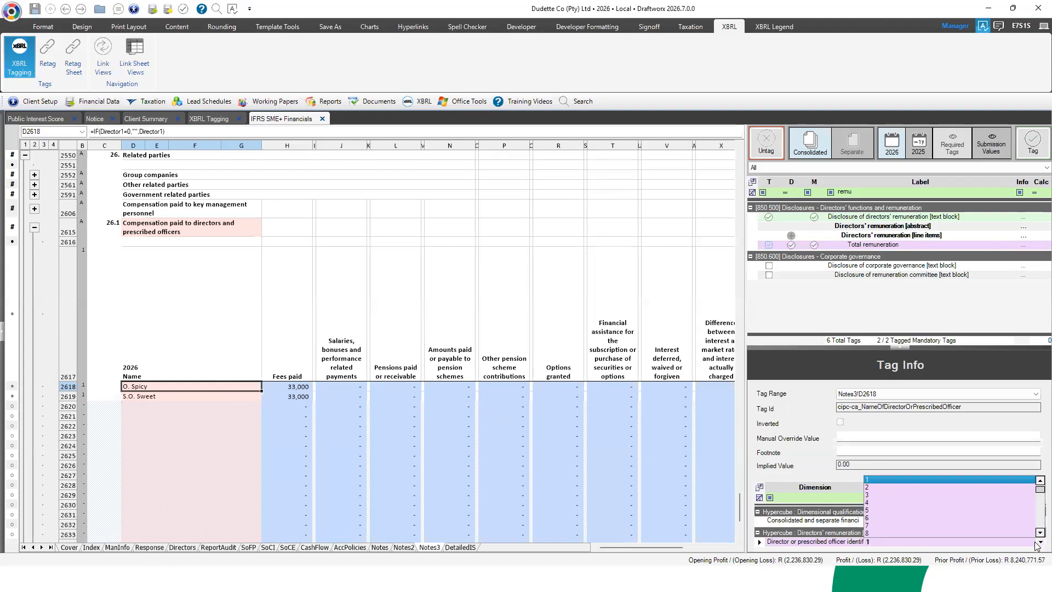
{"action": "left_click", "coordinate": [1037, 544]}
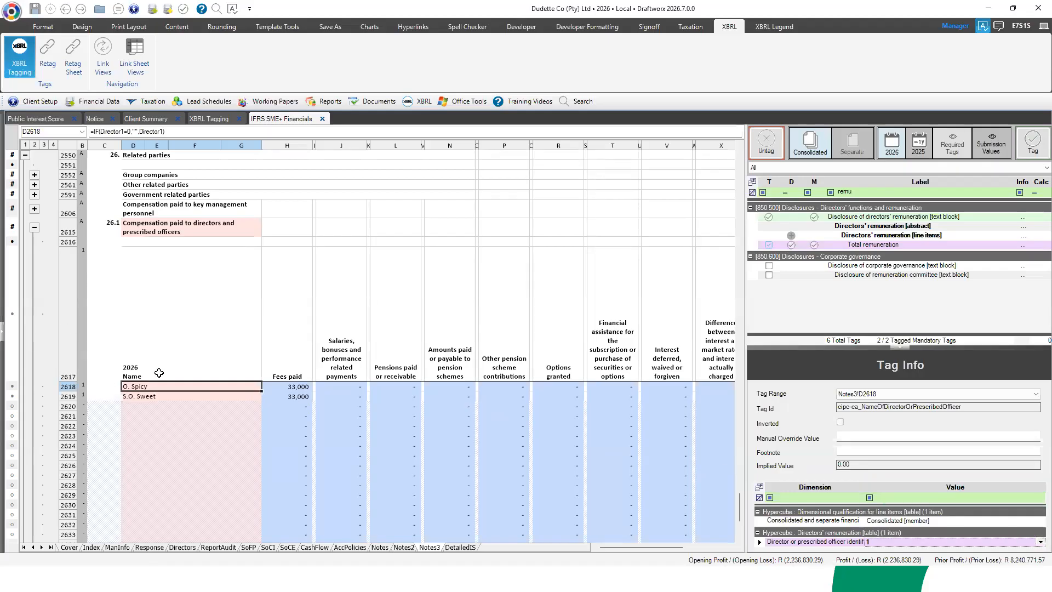
{"action": "left_click", "coordinate": [1037, 542]}
{"action": "left_click_drag", "start_coordinate": [1037, 490], "coordinate": [1037, 509]}
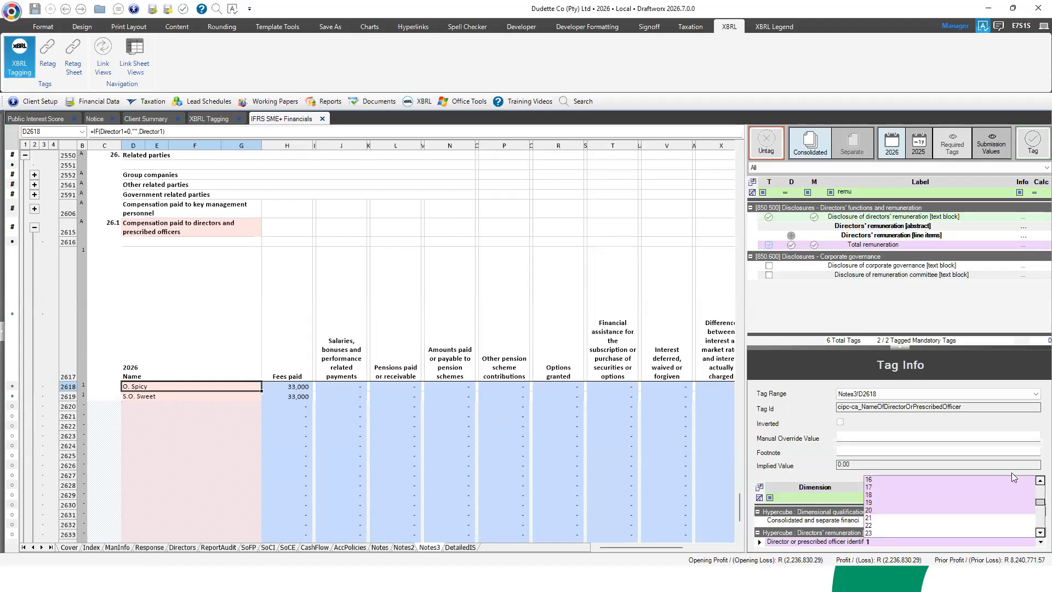
{"action": "left_click_drag", "start_coordinate": [1012, 473], "coordinate": [947, 472]}
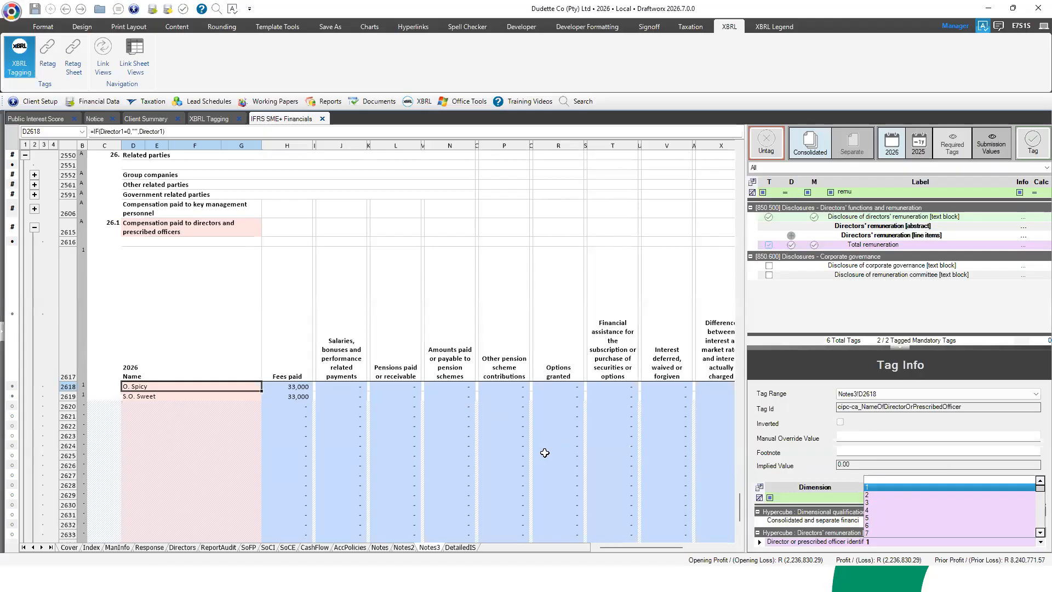
{"action": "left_click", "coordinate": [809, 301]}
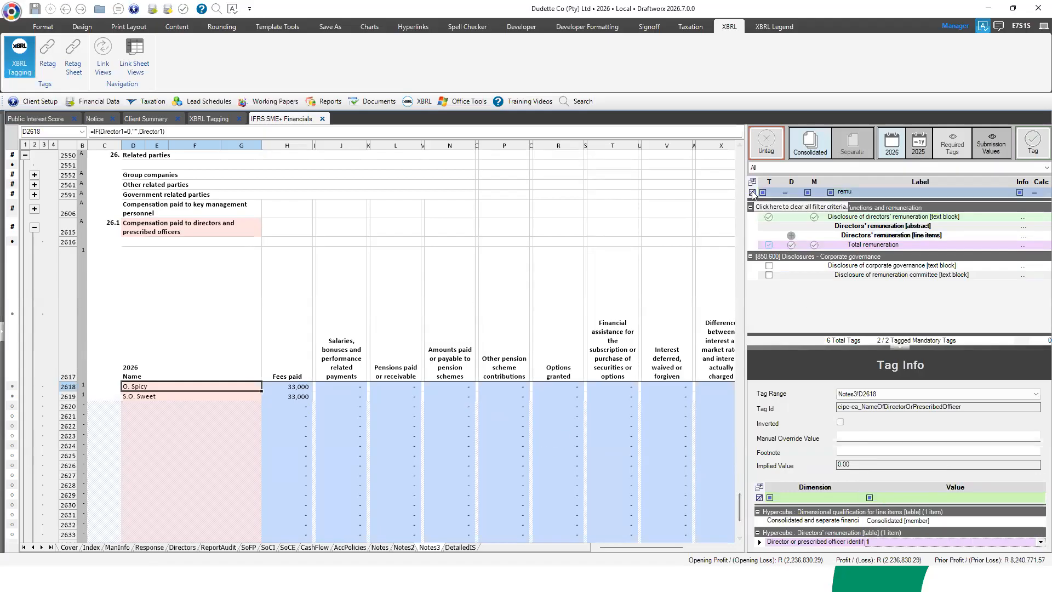
Clear all filter criteria from the tag list and collapse the Tag Info details
{"action": "left_click", "coordinate": [752, 193]}
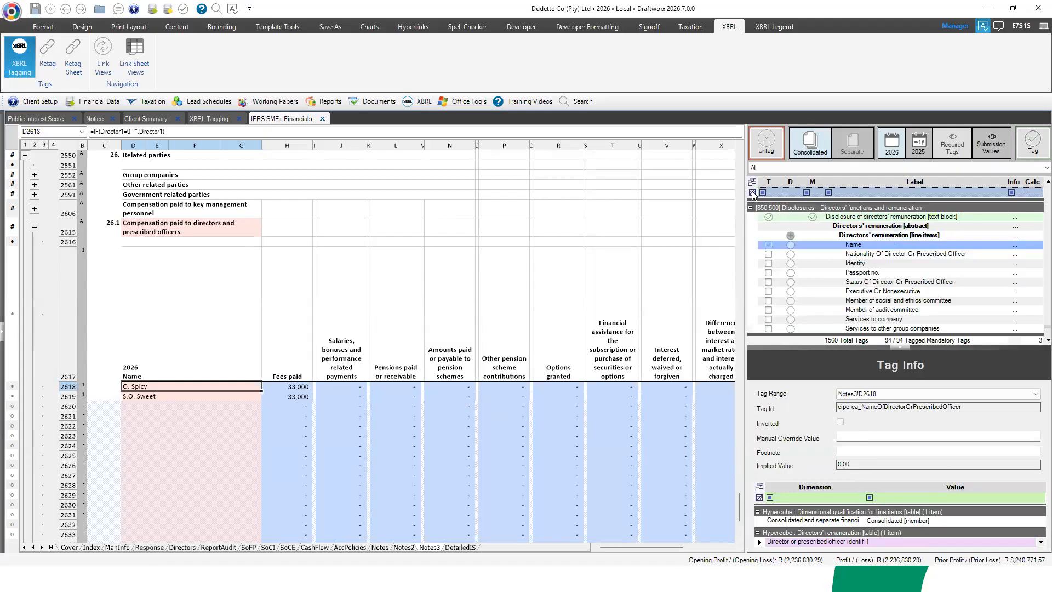
{"action": "left_click", "coordinate": [900, 345]}
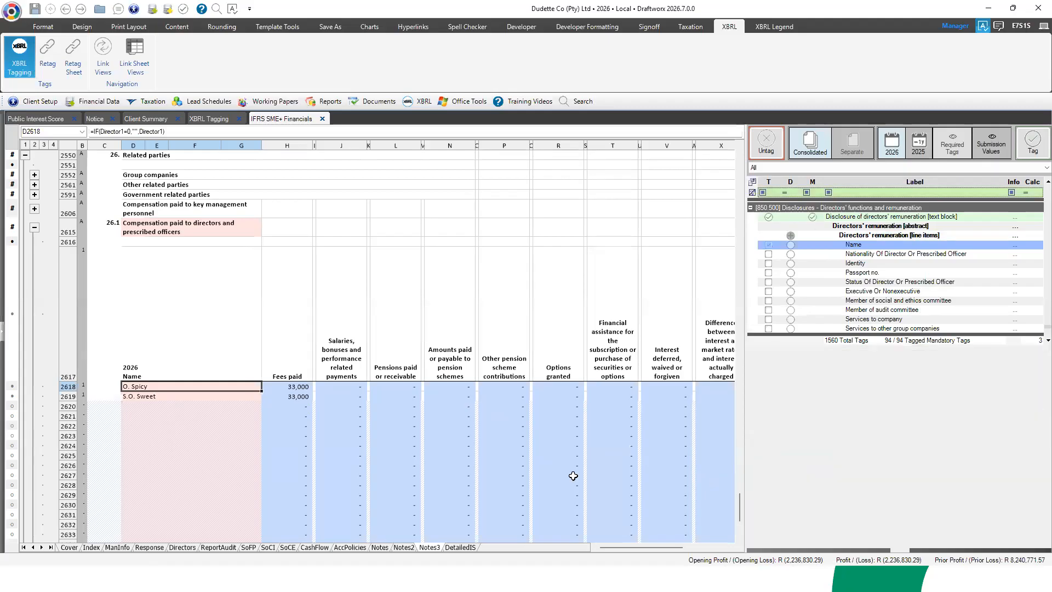
Go to the tag on the first director's name in Notes3!D2618 and inspect the identification dimension of the Directors' remuneration line items
{"action": "right_click", "coordinate": [184, 386]}
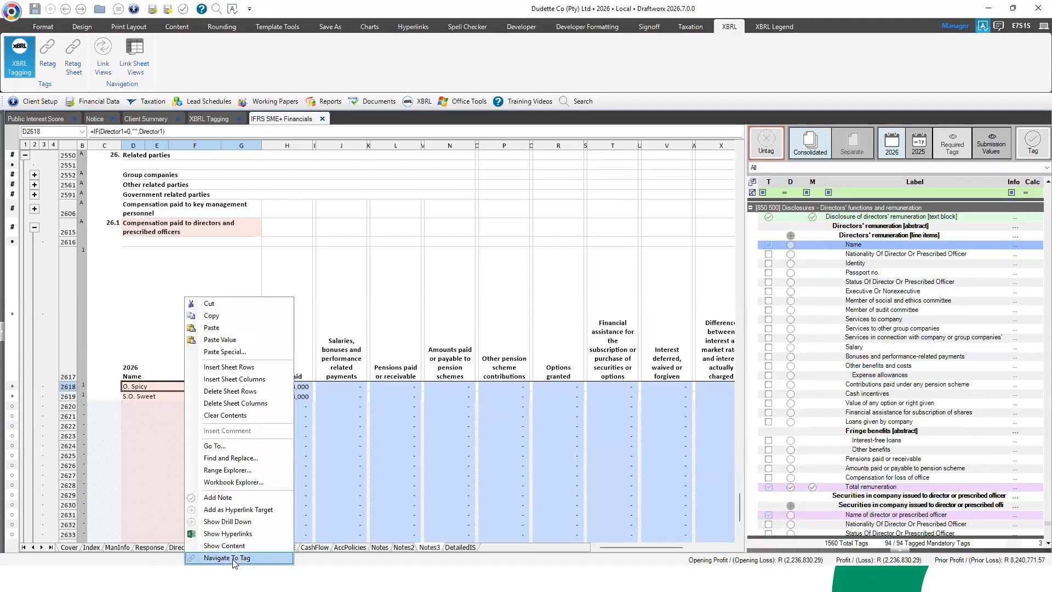
{"action": "left_click", "coordinate": [234, 557]}
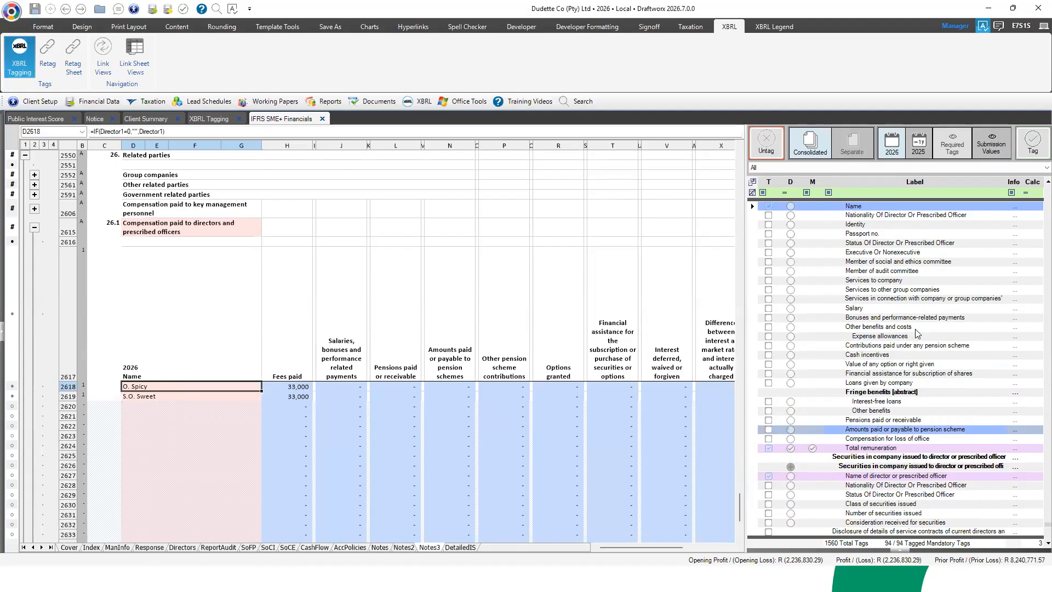
{"action": "scroll", "coordinate": [858, 301], "scroll_direction": "up", "scroll_amount": 1}
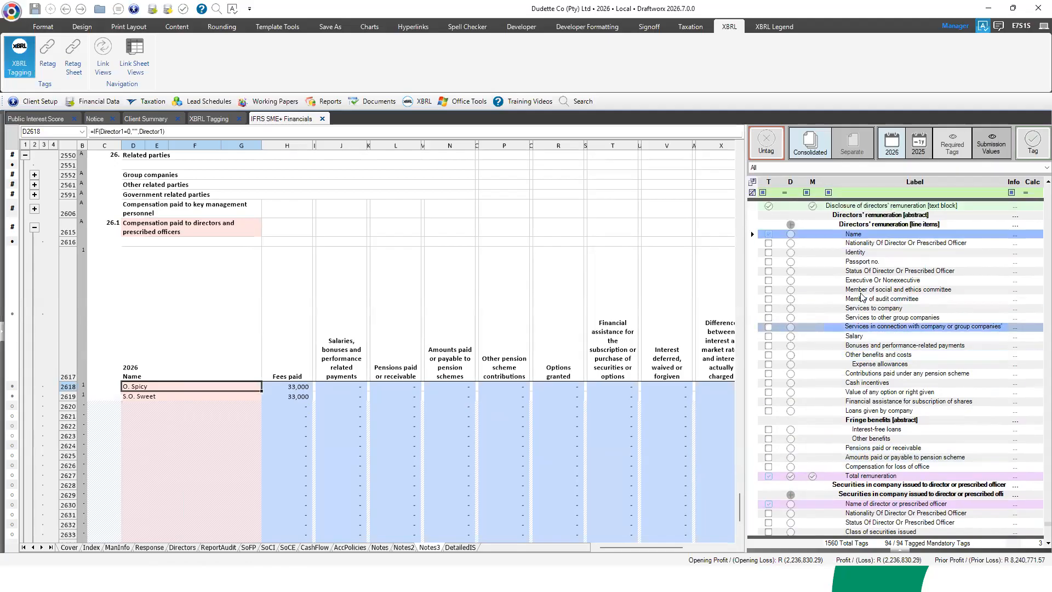
{"action": "scroll", "coordinate": [791, 286], "scroll_direction": "up", "scroll_amount": 2}
{"action": "left_click", "coordinate": [791, 283]}
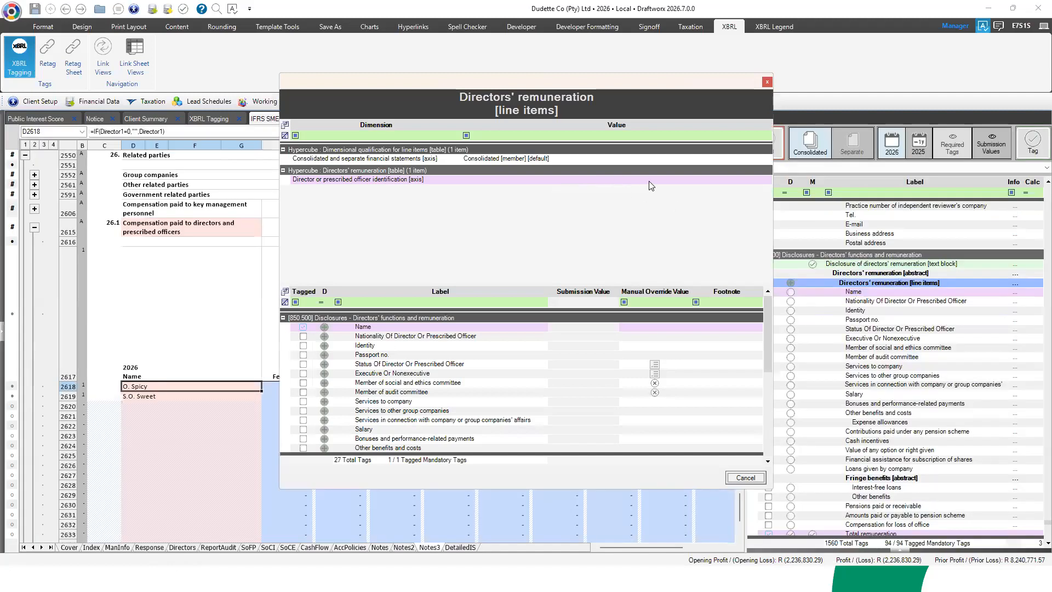
{"action": "left_click", "coordinate": [649, 181]}
{"action": "left_click", "coordinate": [653, 327]}
{"action": "left_click", "coordinate": [653, 327]}
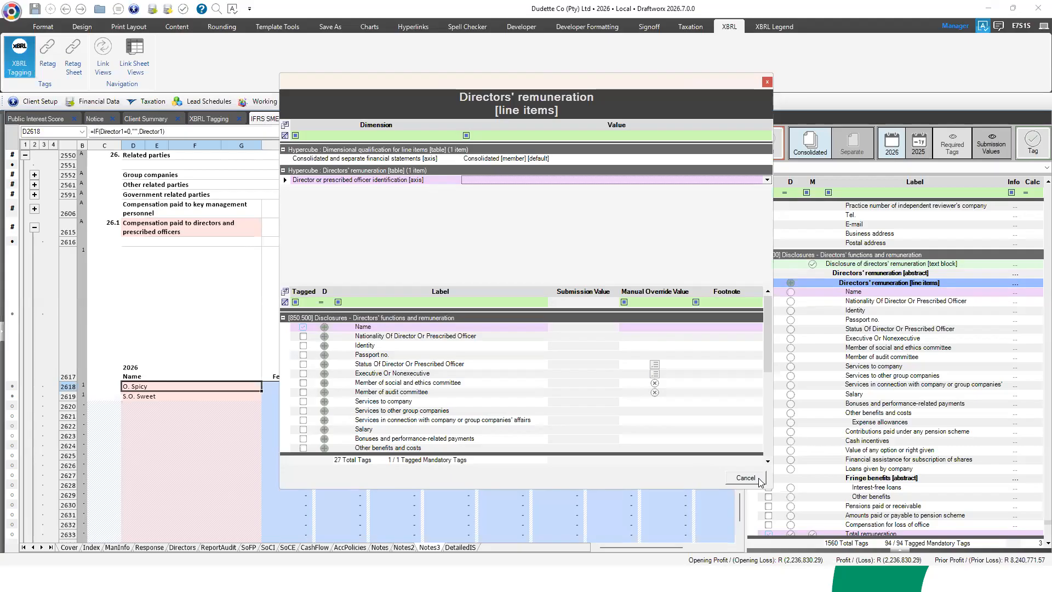
{"action": "left_click", "coordinate": [745, 477]}
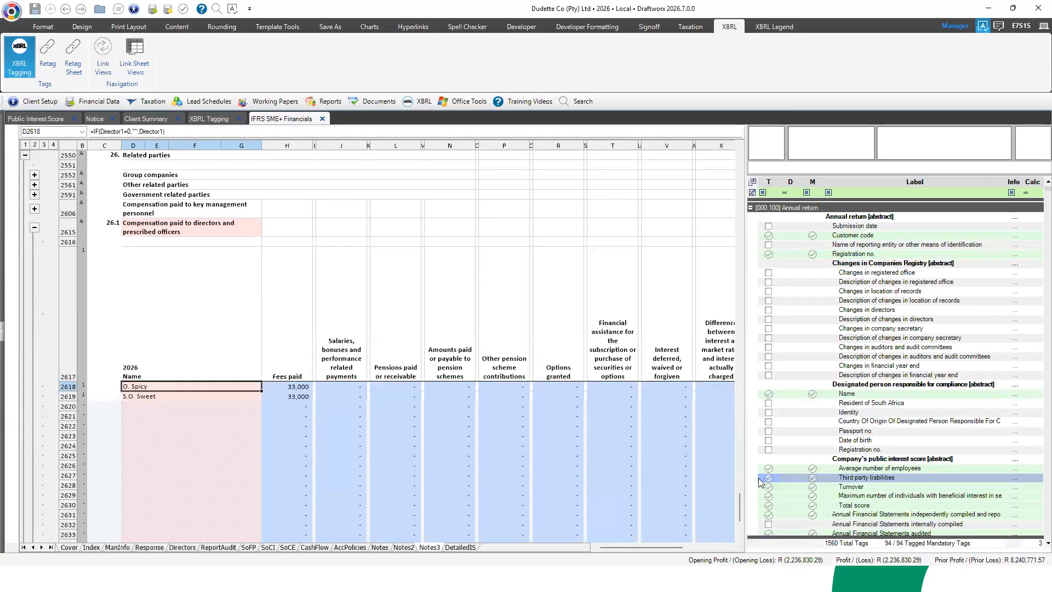
Untag the Name tag linked to Notes3!D2618 for the current period only, in all cells
{"action": "right_click", "coordinate": [190, 390]}
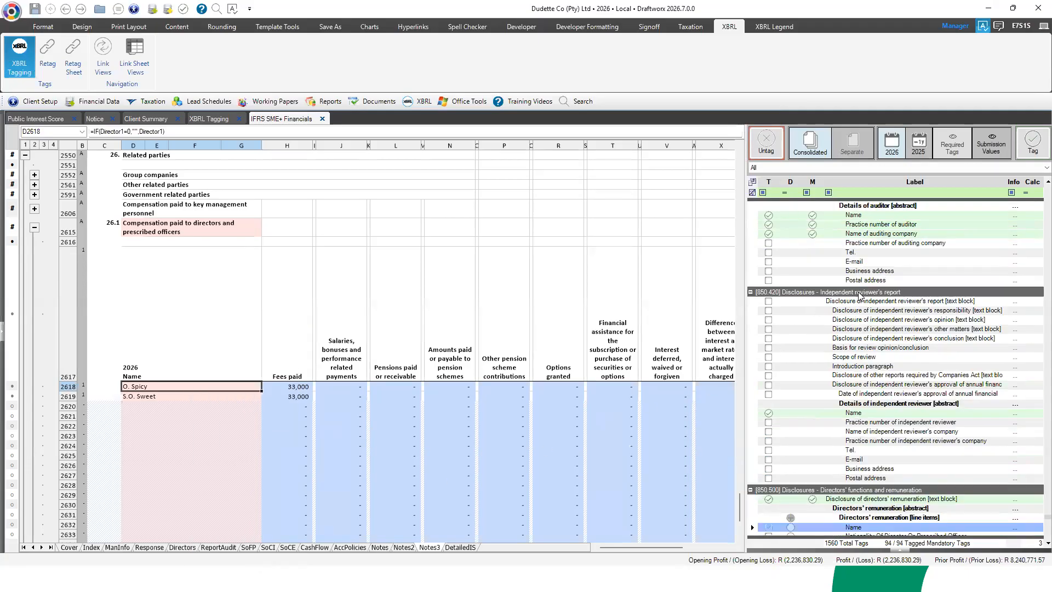
{"action": "scroll", "coordinate": [867, 295], "scroll_direction": "down", "scroll_amount": 8}
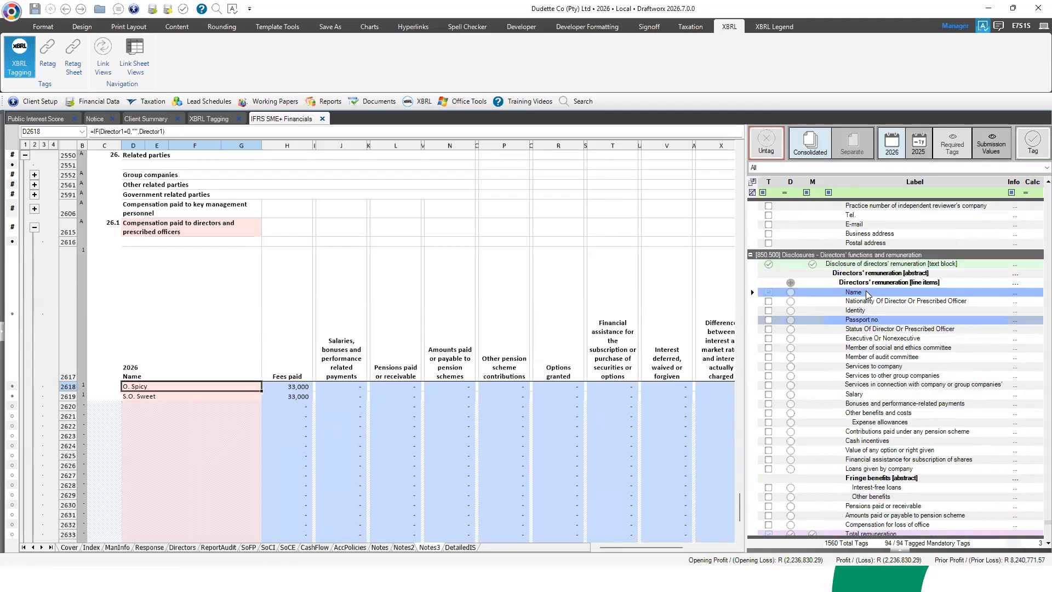
{"action": "left_click", "coordinate": [766, 143]}
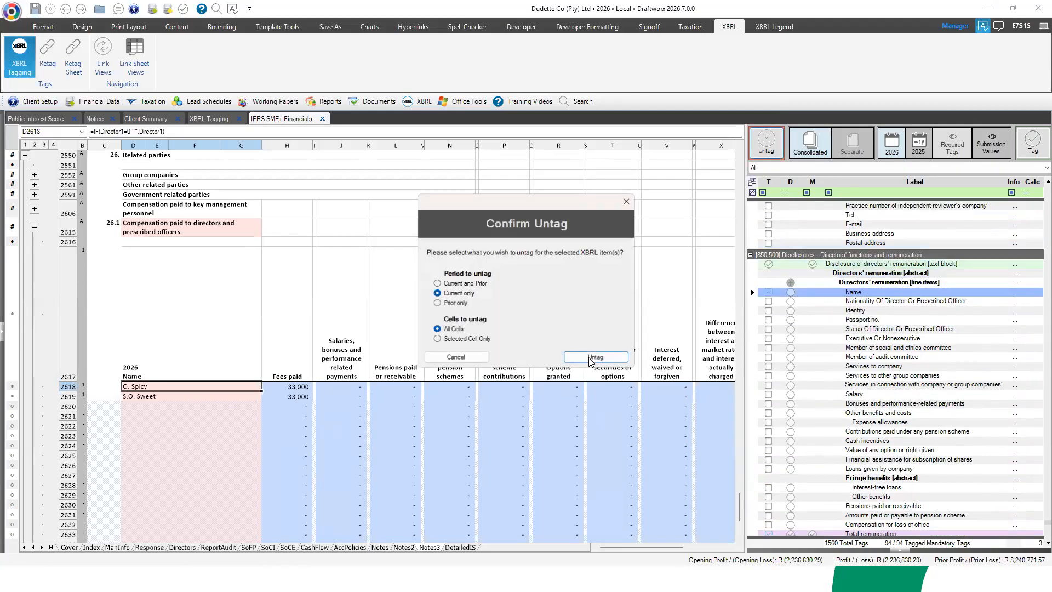
{"action": "left_click", "coordinate": [589, 358]}
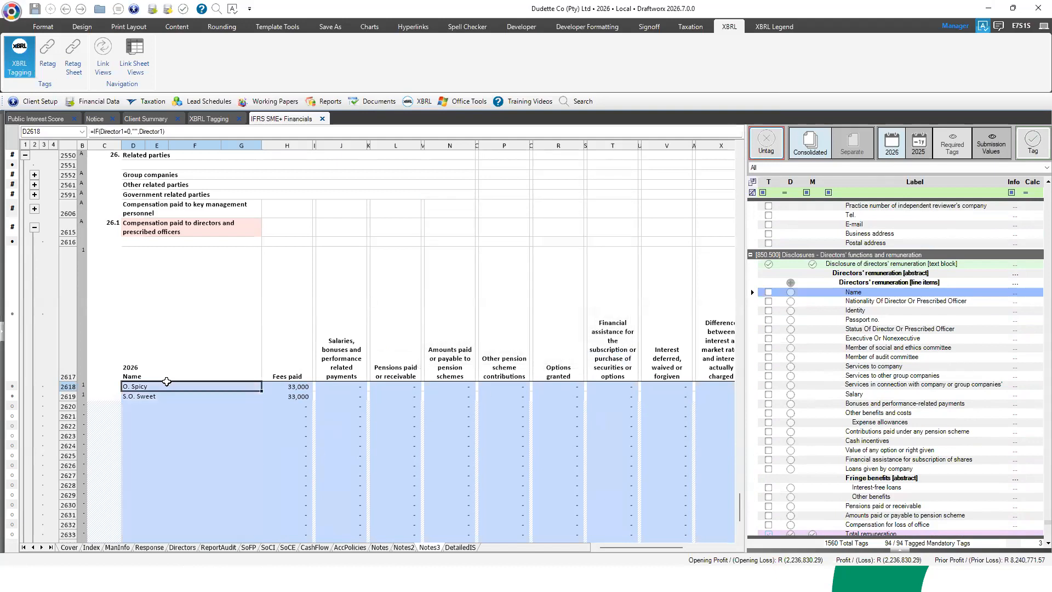
Check the untagged director name cells and retag the directors' remuneration Name tag for the current period only
{"action": "left_click_drag", "start_coordinate": [170, 389], "coordinate": [167, 488]}
{"action": "left_click", "coordinate": [166, 445]}
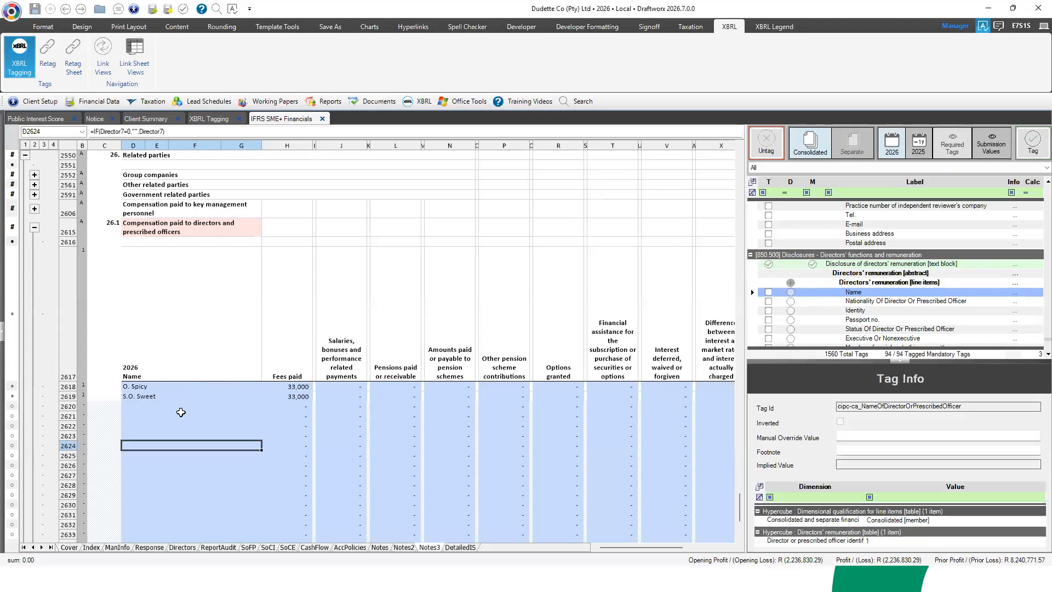
{"action": "left_click", "coordinate": [180, 417]}
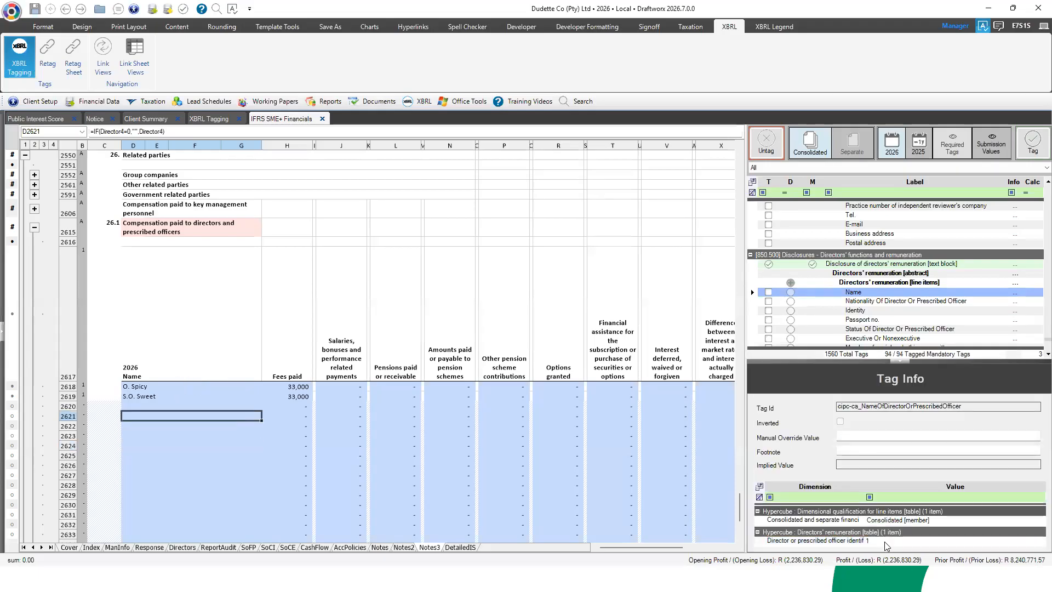
{"action": "left_click", "coordinate": [898, 362]}
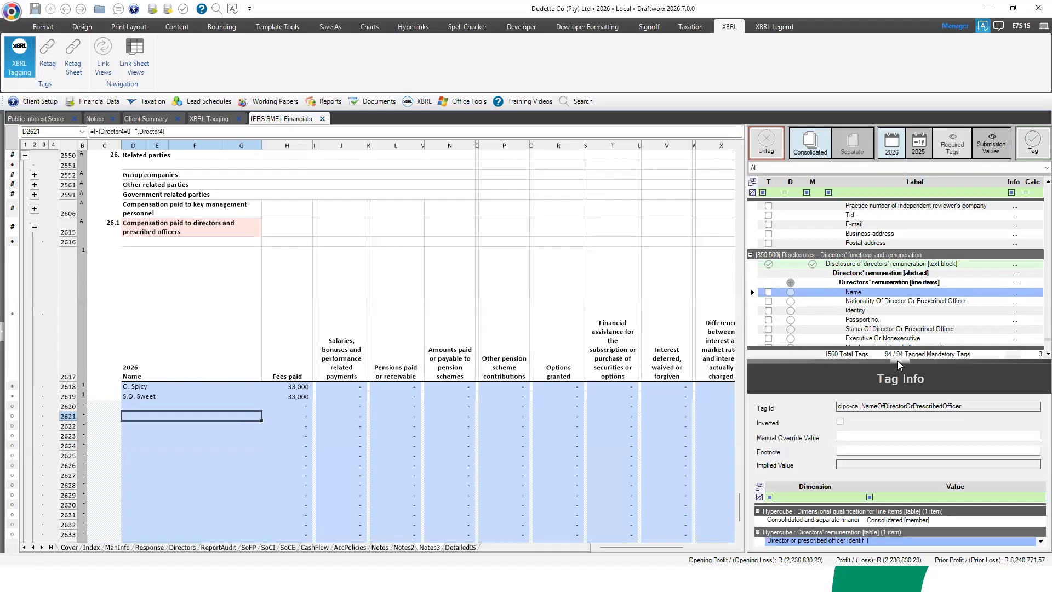
{"action": "left_click_drag", "start_coordinate": [768, 291], "coordinate": [769, 298]}
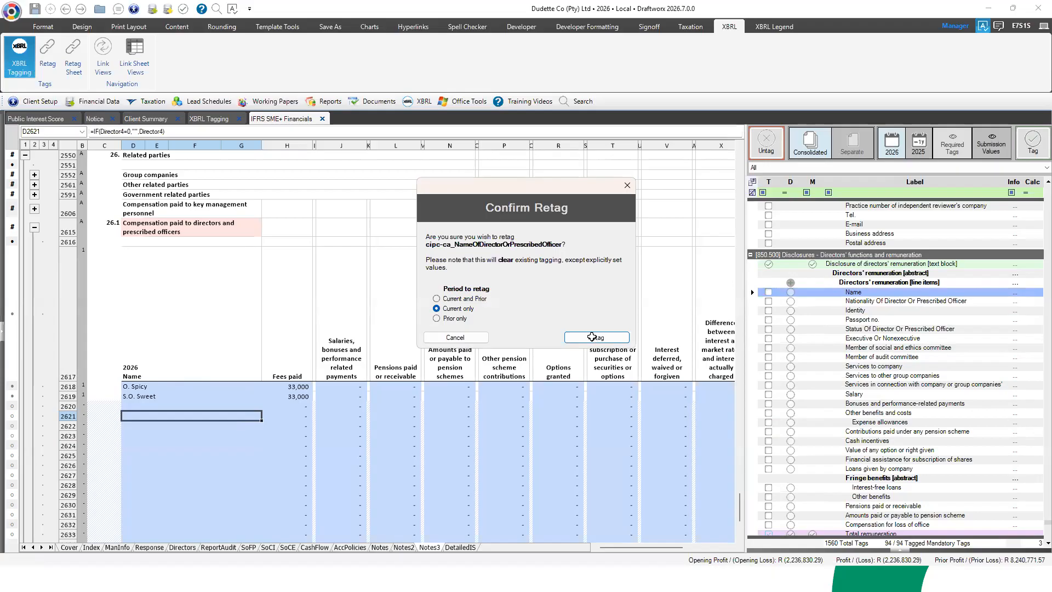
{"action": "key", "text": "Return"}
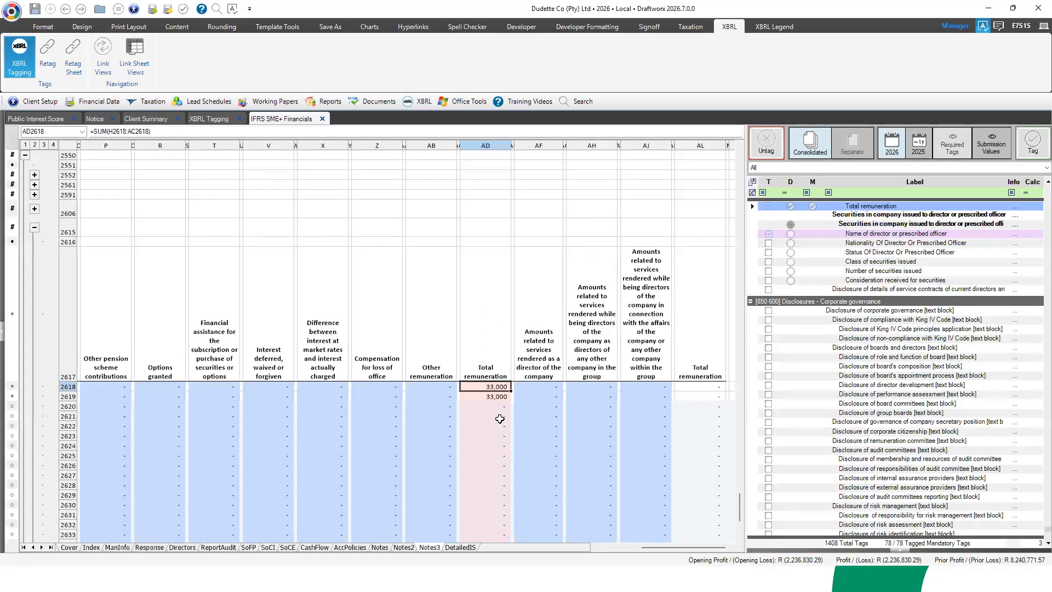
{"action": "left_click", "coordinate": [500, 418]}
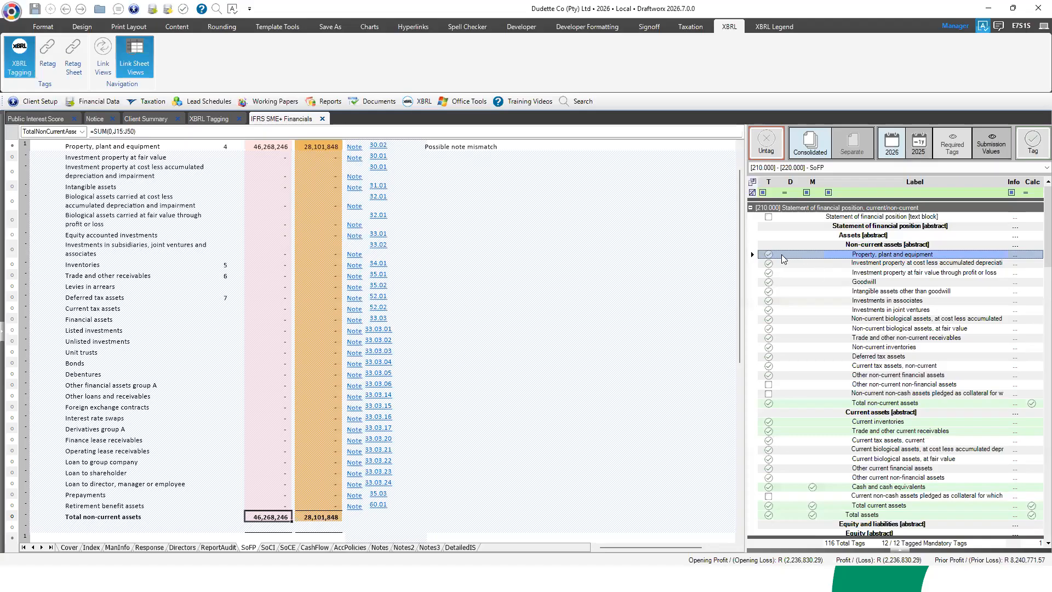
Go to the Property, plant and equipment tag's cell in SoFP and untag it for the current period only, in all cells
{"action": "mouse_move", "coordinate": [769, 259]}
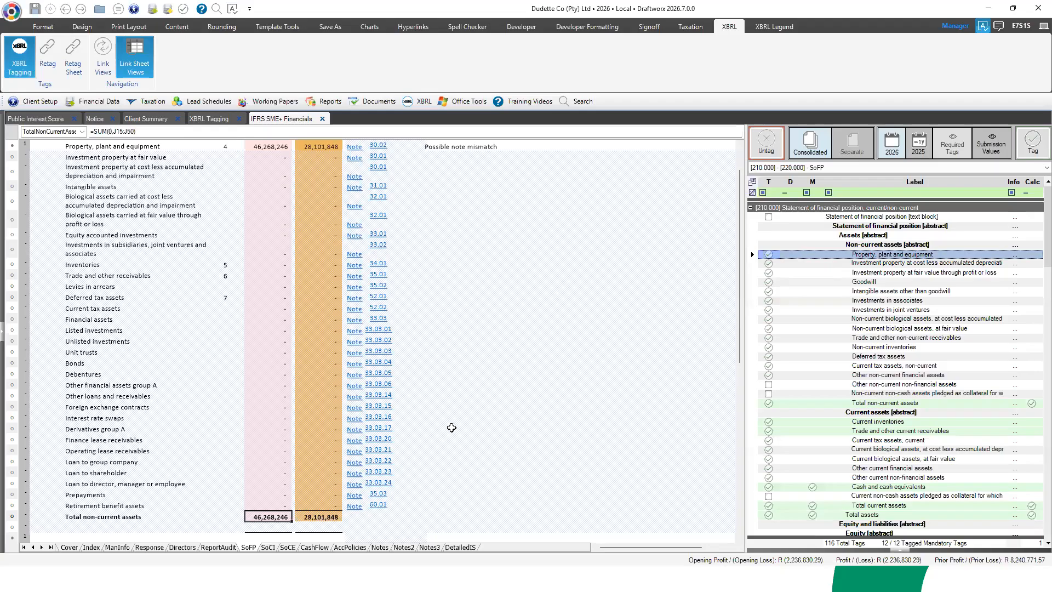
{"action": "left_click", "coordinate": [769, 255]}
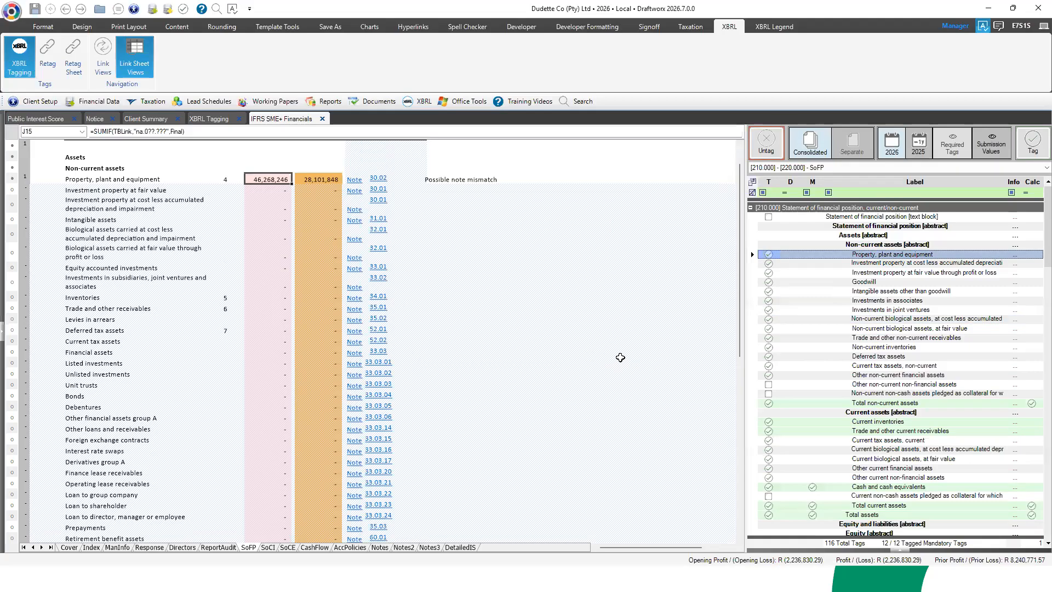
{"action": "key", "text": "Delete"}
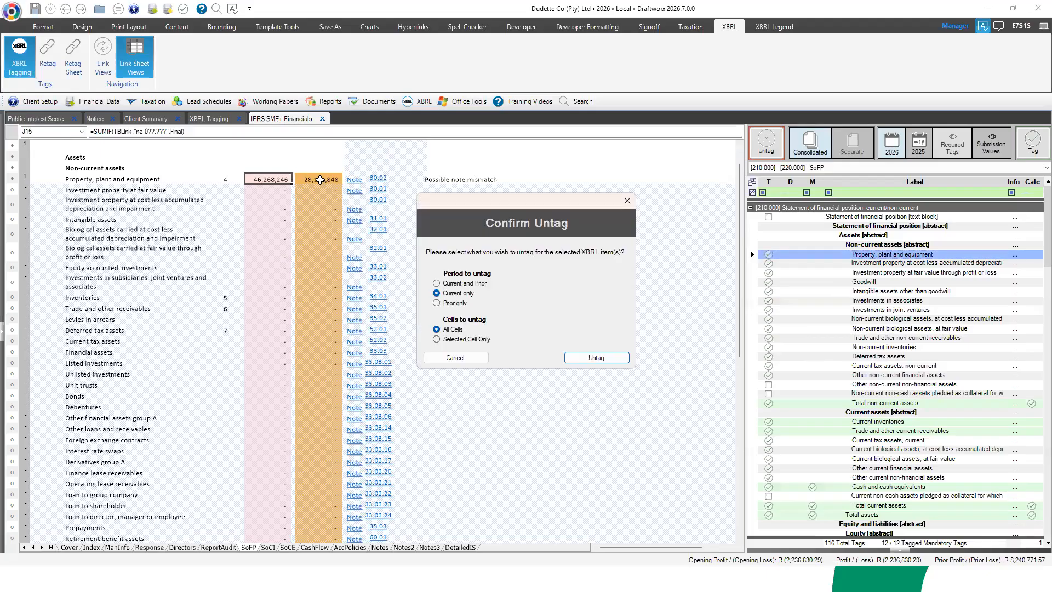
{"action": "key", "text": "Return"}
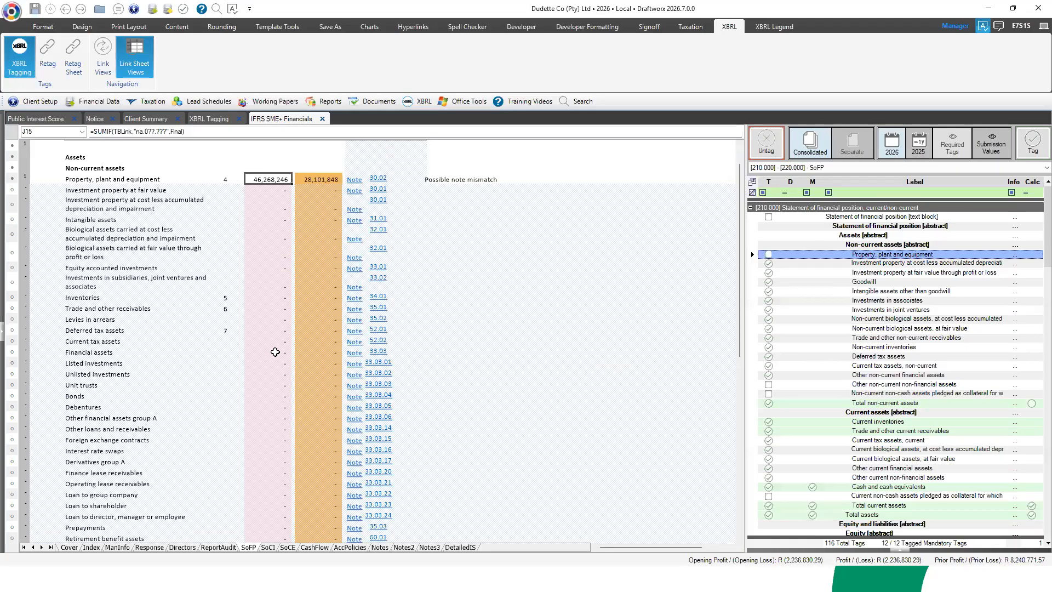
Examine how the 2026 and 2025 columns of the statement of financial position are tagged and limit the tag list to required tags
{"action": "left_click", "coordinate": [887, 424]}
{"action": "scroll", "coordinate": [864, 370], "scroll_direction": "down", "scroll_amount": 17}
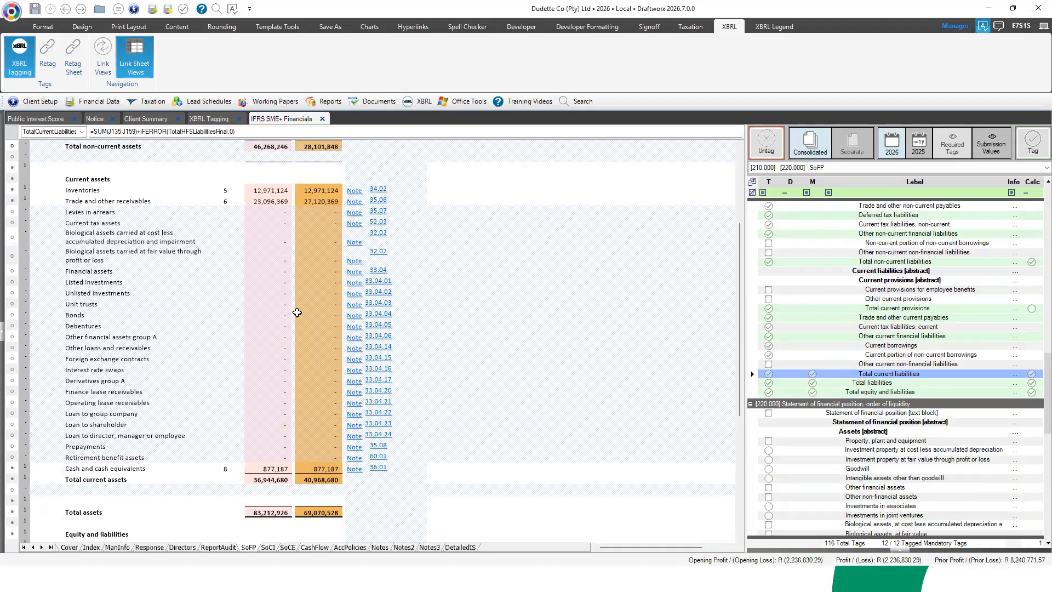
{"action": "scroll", "coordinate": [297, 312], "scroll_direction": "up", "scroll_amount": 12}
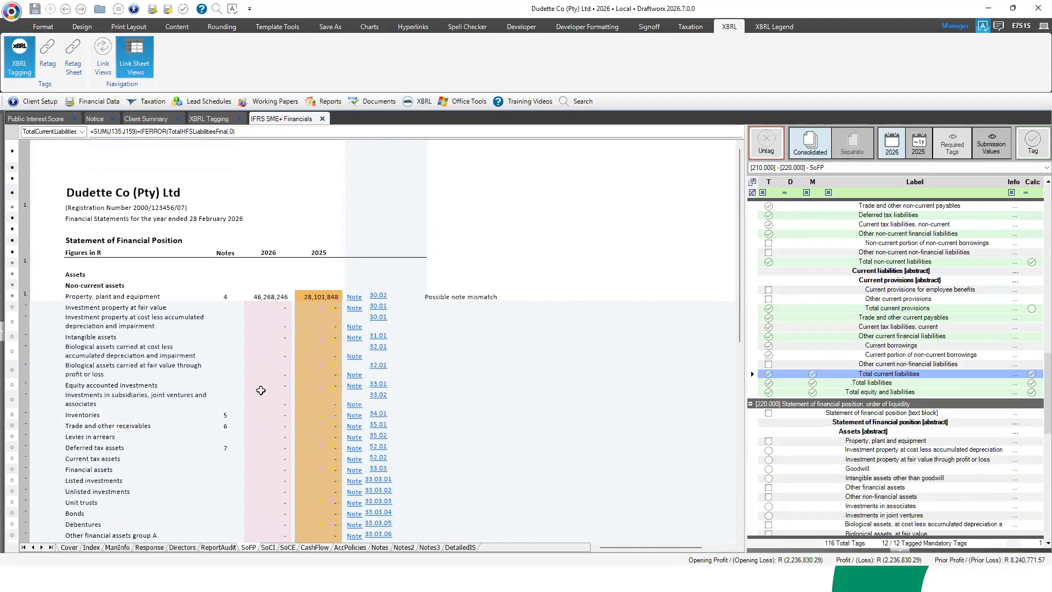
{"action": "left_click", "coordinate": [319, 296]}
{"action": "left_click_drag", "start_coordinate": [319, 295], "coordinate": [323, 438]}
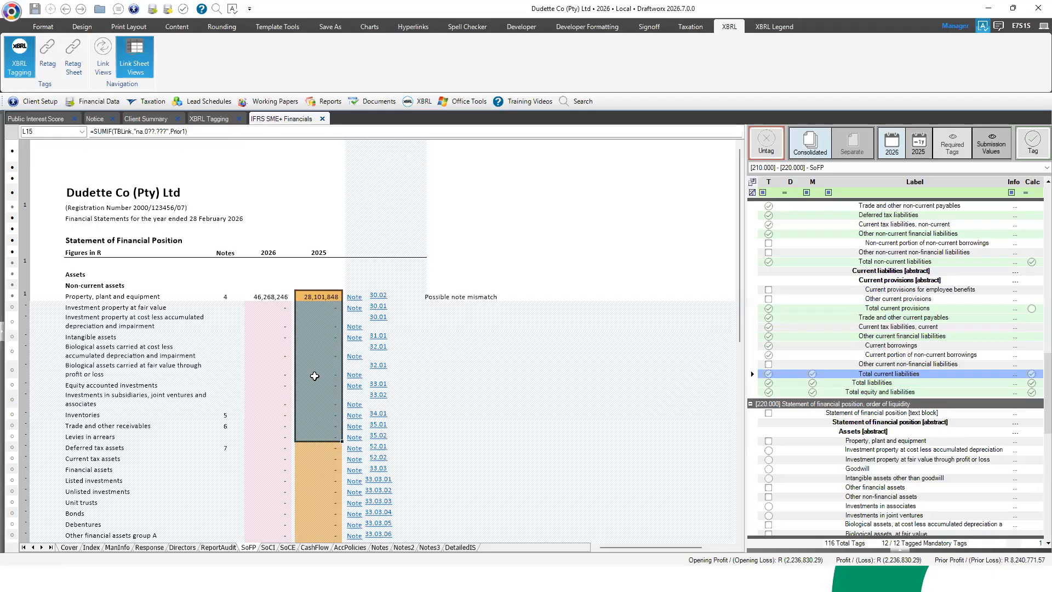
{"action": "left_click", "coordinate": [314, 376]}
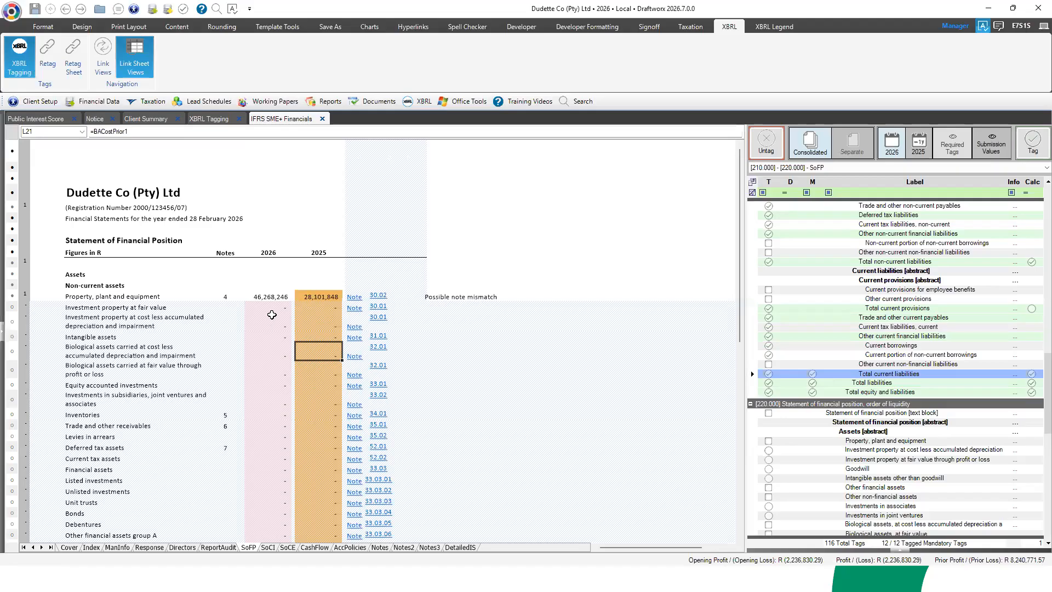
{"action": "left_click", "coordinate": [277, 308]}
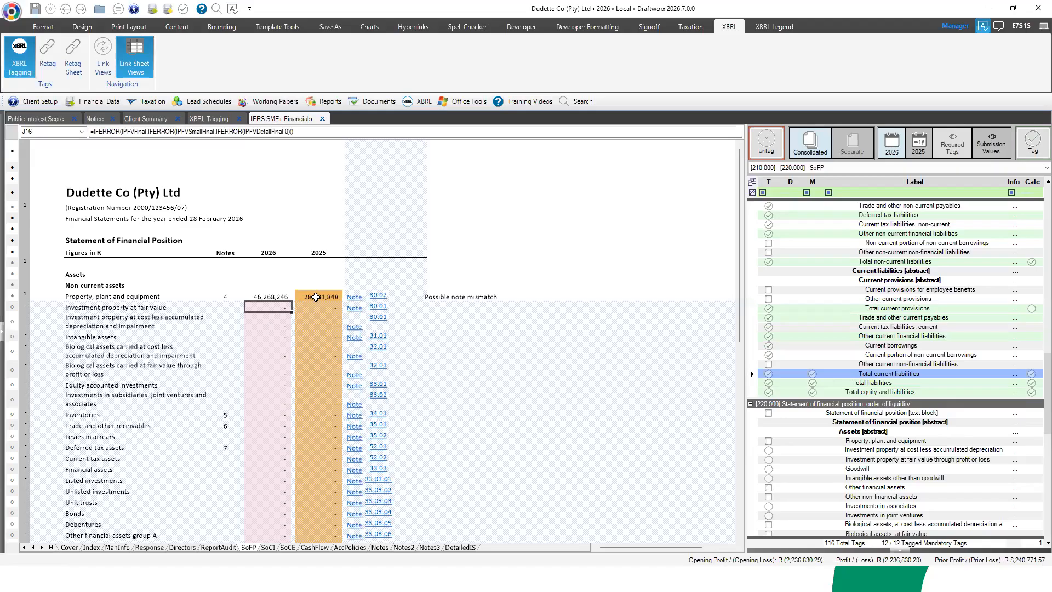
{"action": "left_click", "coordinate": [311, 307]}
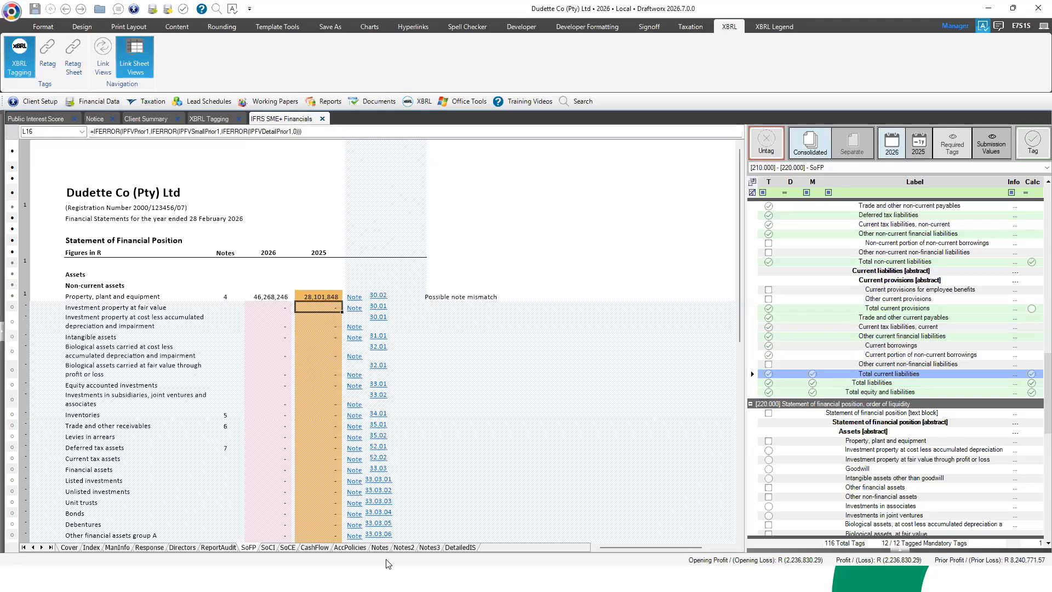
{"action": "right_click", "coordinate": [318, 298]}
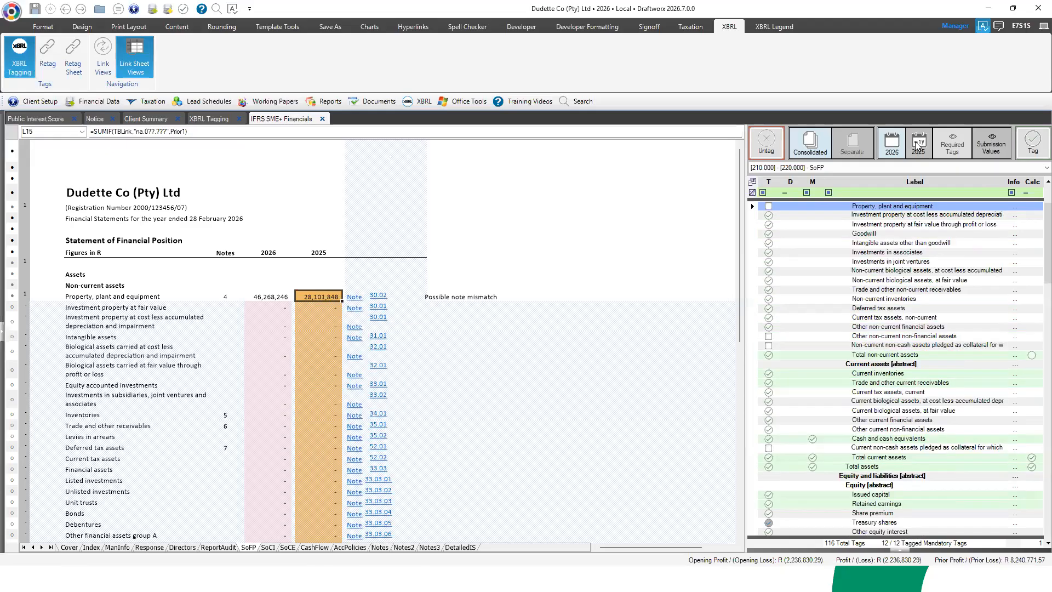
{"action": "left_click", "coordinate": [897, 146]}
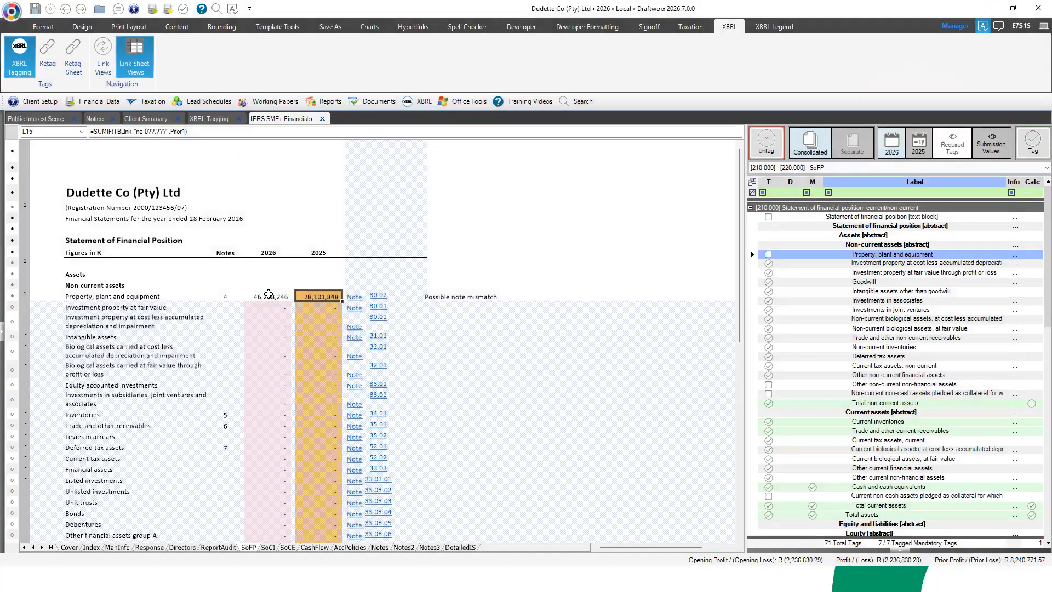
Tag SoFP cell J15 as Property, plant and equipment for 2026 and untag it again
{"action": "left_click", "coordinate": [1034, 143]}
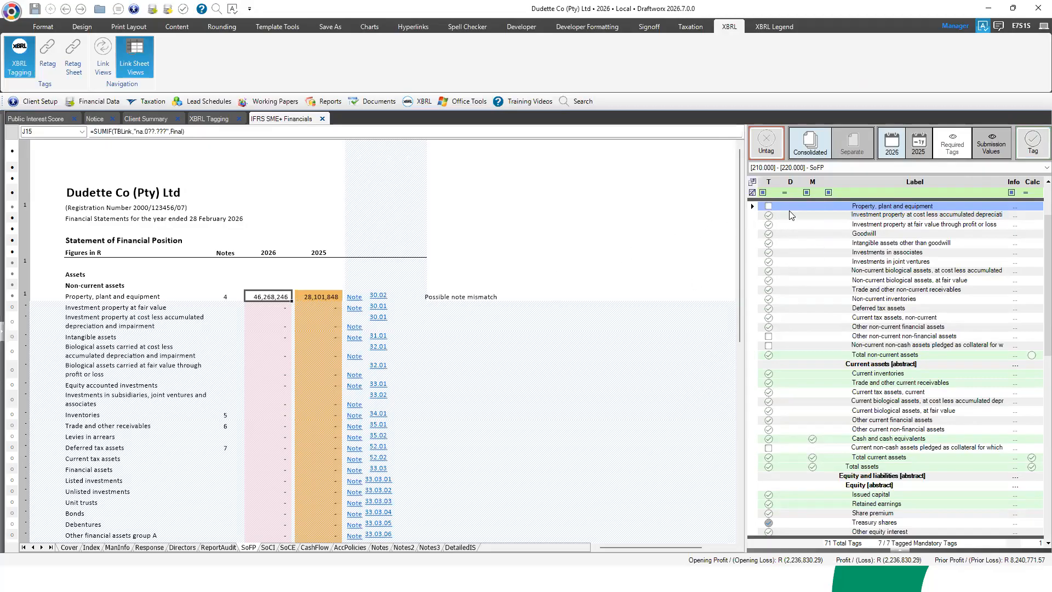
{"action": "left_click", "coordinate": [768, 207]}
{"action": "left_click", "coordinate": [603, 337]}
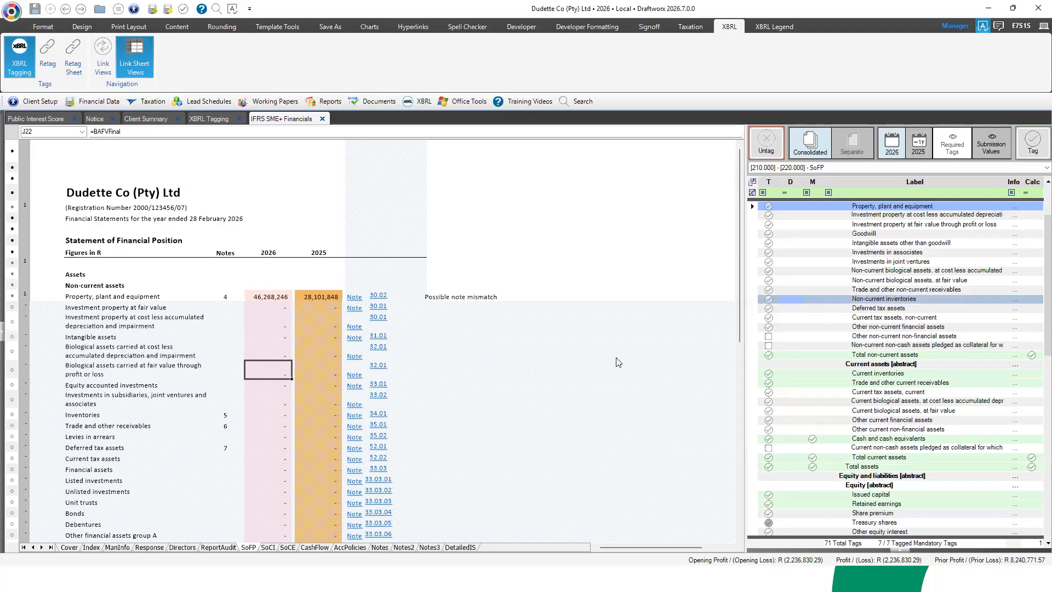
{"action": "left_click", "coordinate": [583, 394]}
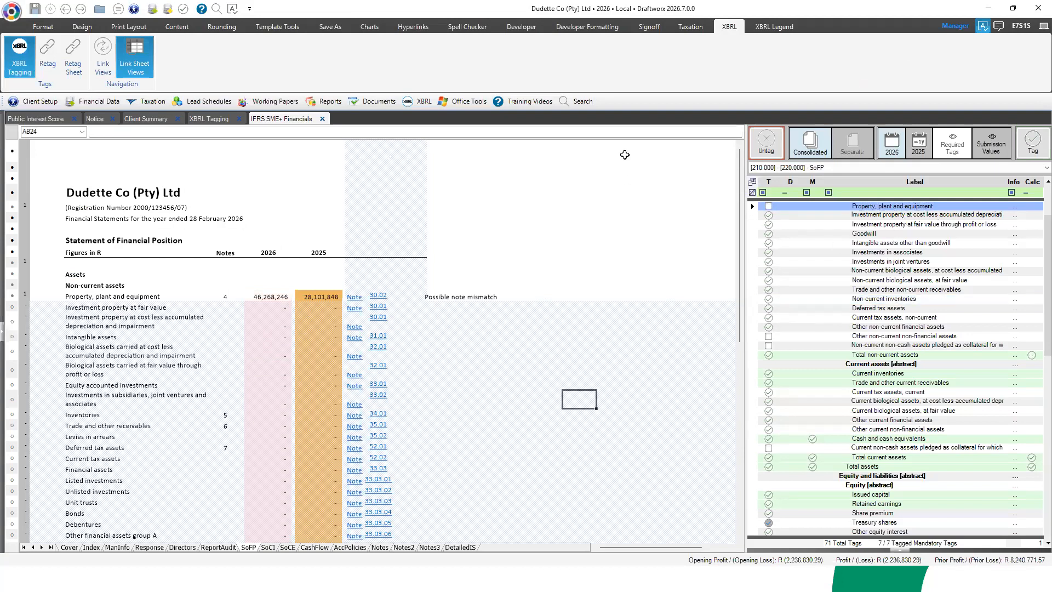
Retag the Property, plant and equipment tag in the statement of financial position for the current period only
{"action": "left_click", "coordinate": [666, 215]}
{"action": "left_click_drag", "start_coordinate": [638, 182], "coordinate": [669, 249]}
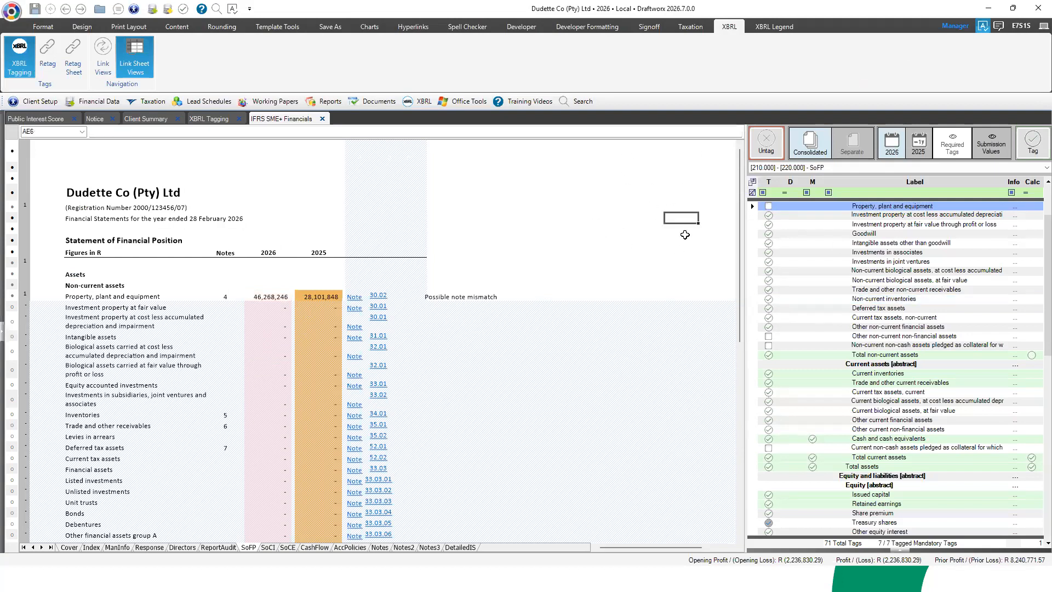
{"action": "left_click", "coordinate": [899, 235]}
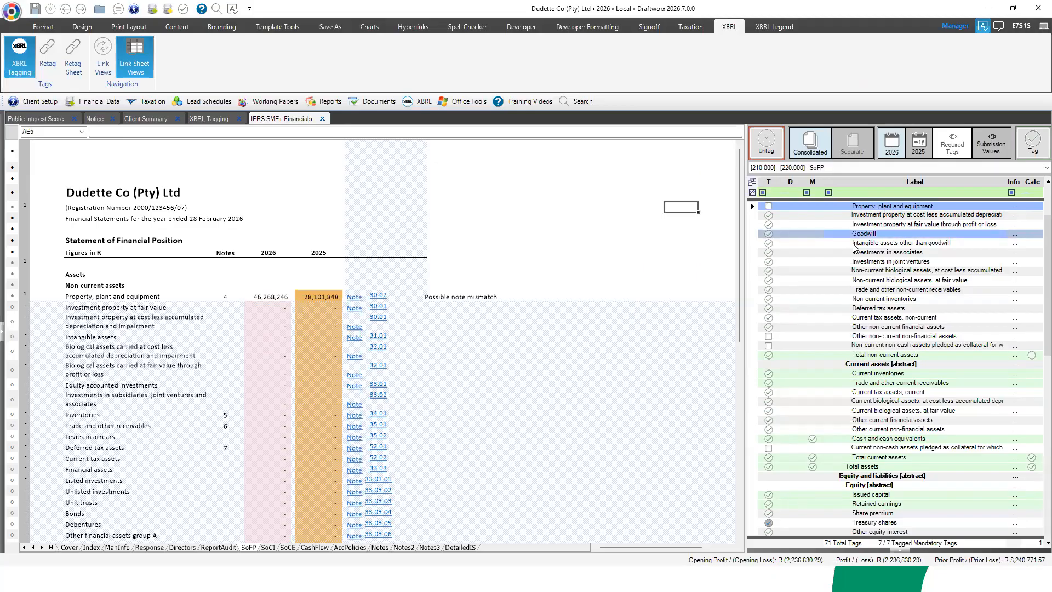
{"action": "left_click", "coordinate": [769, 236]}
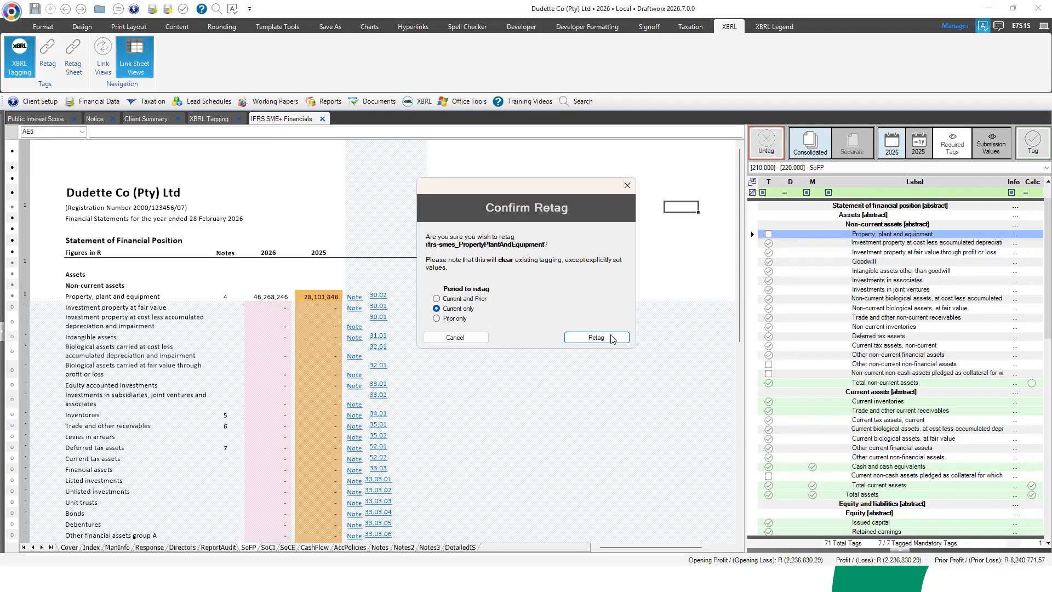
{"action": "left_click", "coordinate": [602, 337]}
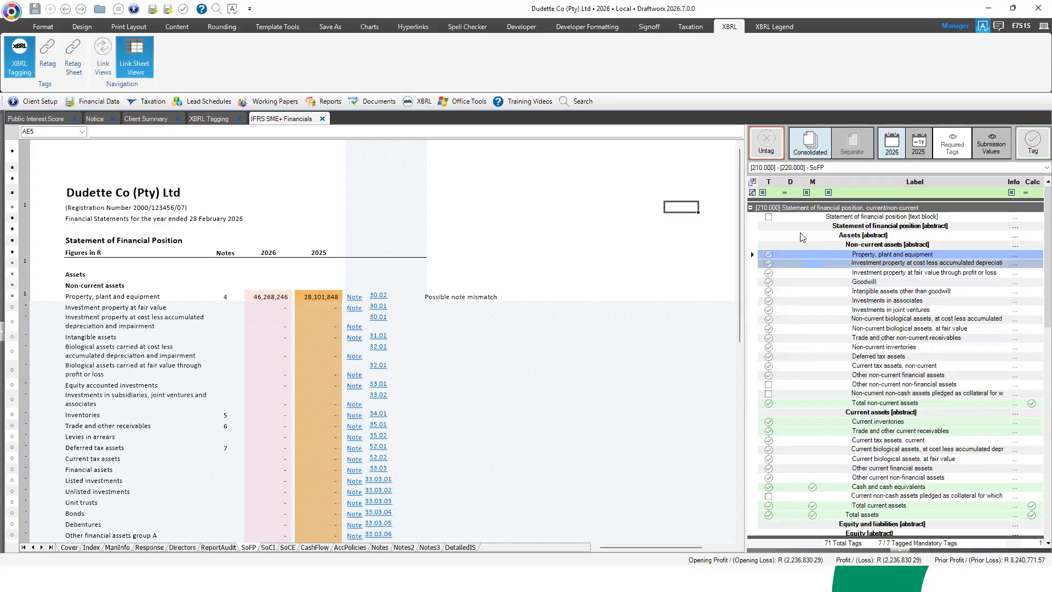
{"action": "left_click", "coordinate": [783, 209]}
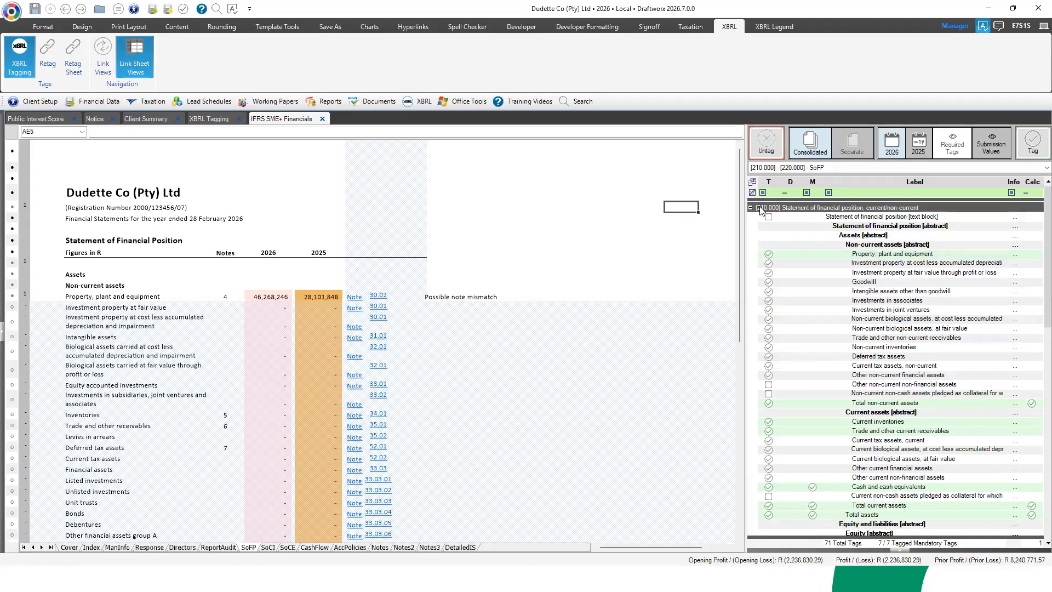
Untag the entire statement of financial position context for the current period only
{"action": "right_click", "coordinate": [812, 209]}
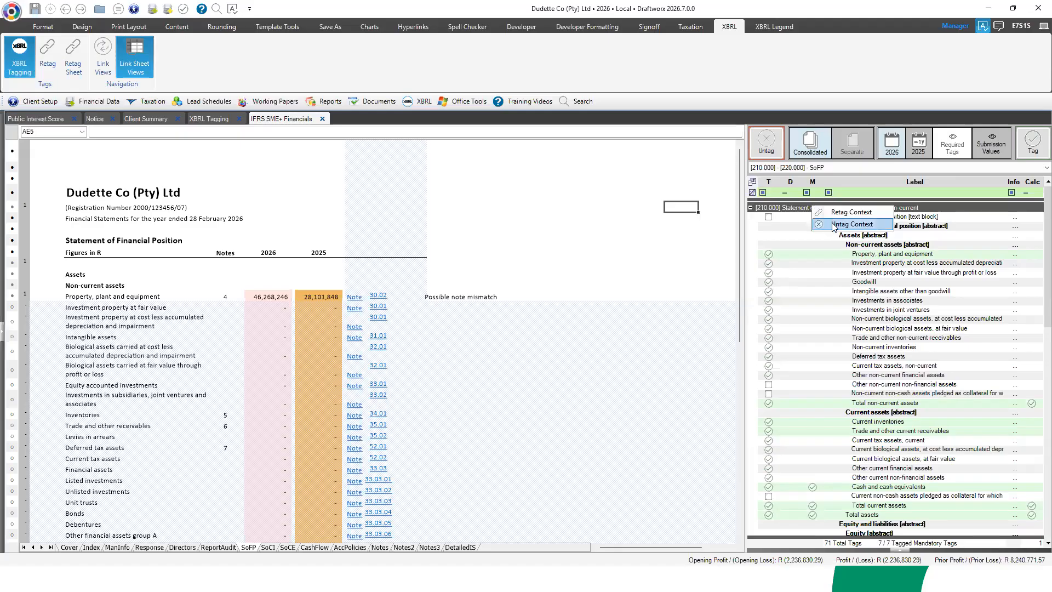
{"action": "left_click", "coordinate": [834, 224]}
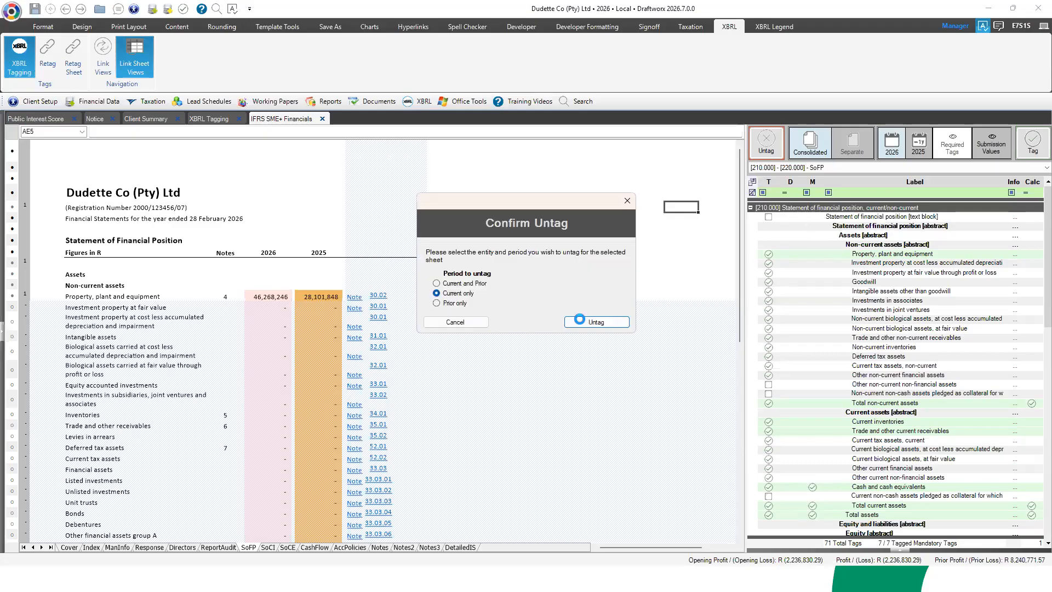
{"action": "key", "text": "Return"}
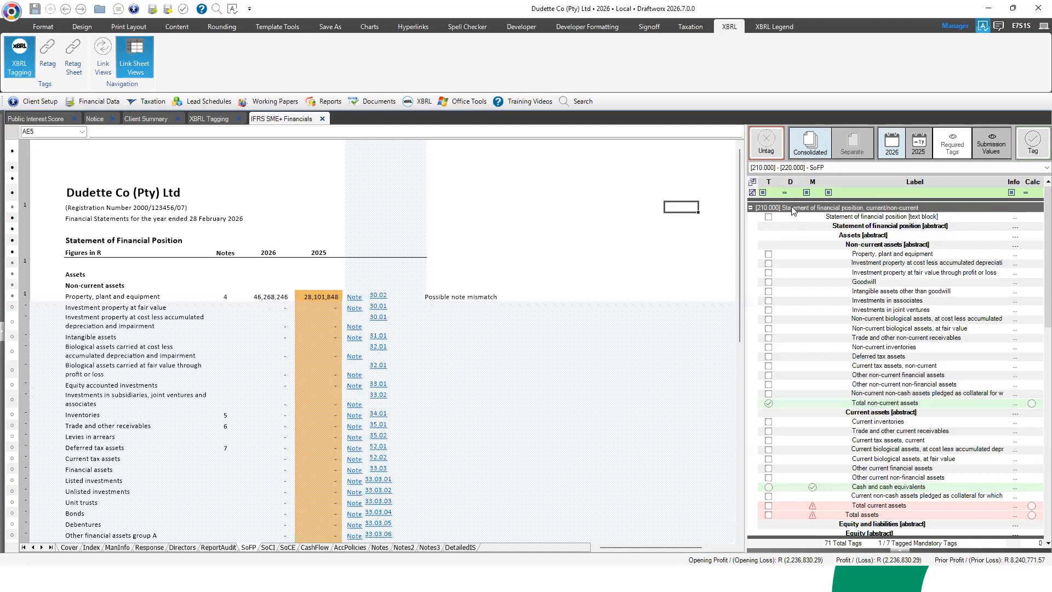
Close the XBRL preview of the IFRS SME+ Financials and show the 2025 tags in XBRL Tagging
{"action": "left_click", "coordinate": [269, 297]}
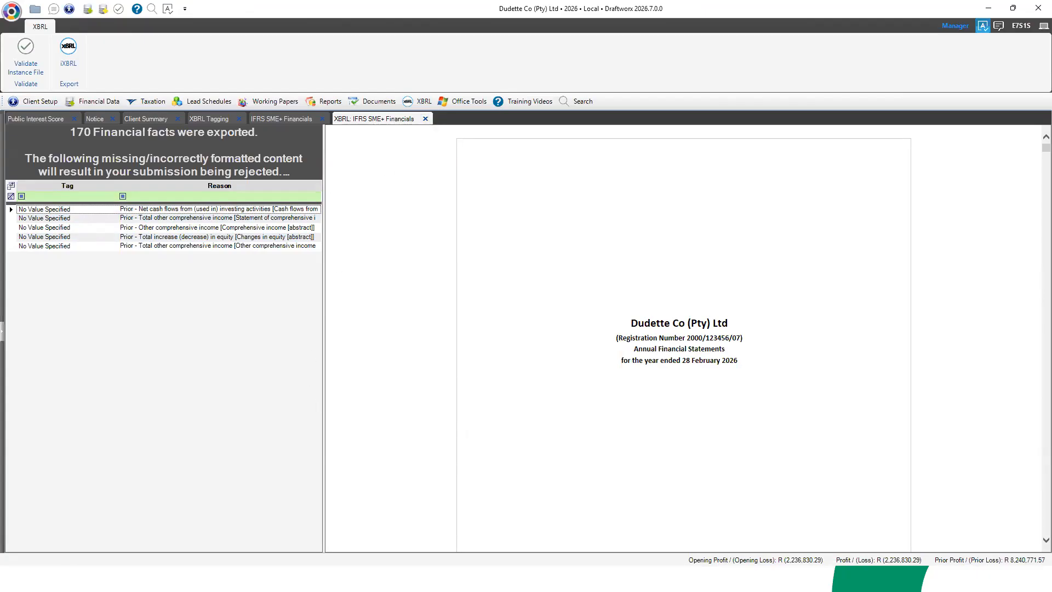
{"action": "left_click", "coordinate": [425, 118]}
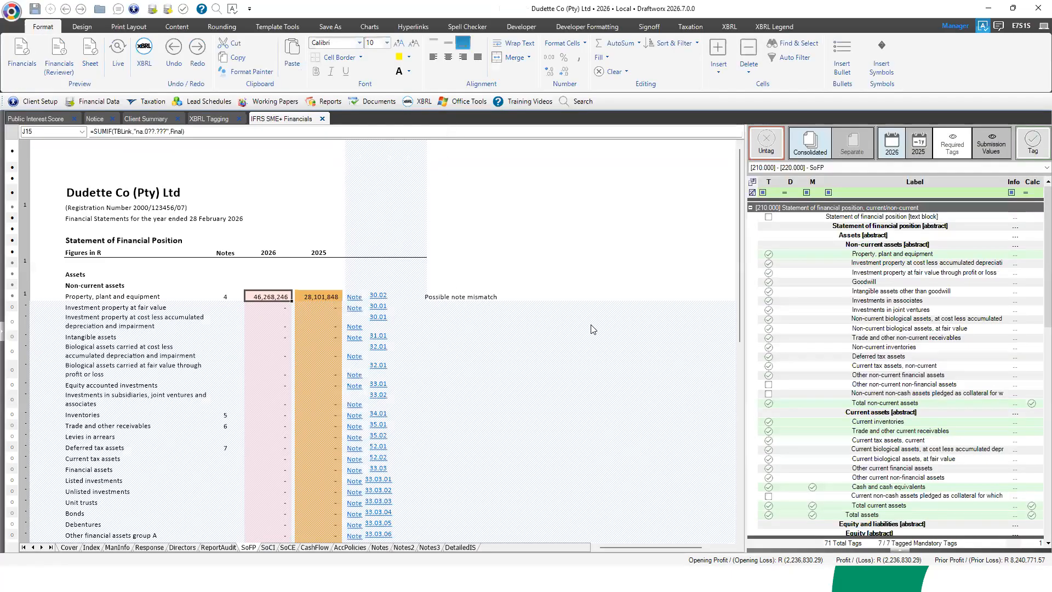
{"action": "left_click", "coordinate": [418, 102]}
{"action": "key", "text": "Return"}
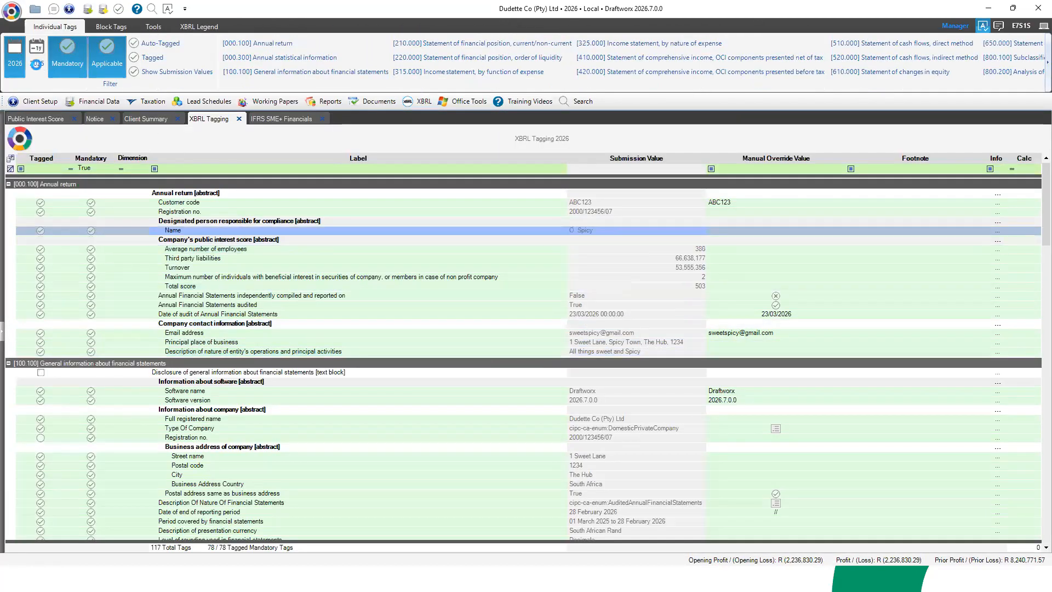
{"action": "left_click", "coordinate": [36, 63]}
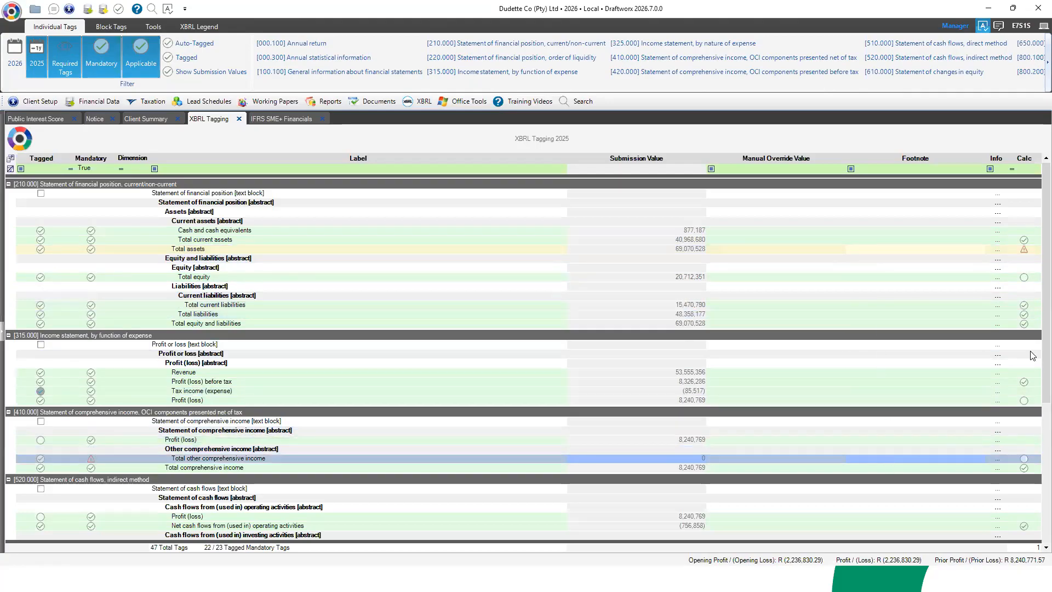
Enter the footnote None for the 2025 Total other comprehensive income tag
{"action": "scroll", "coordinate": [1013, 384], "scroll_direction": "down", "scroll_amount": 2}
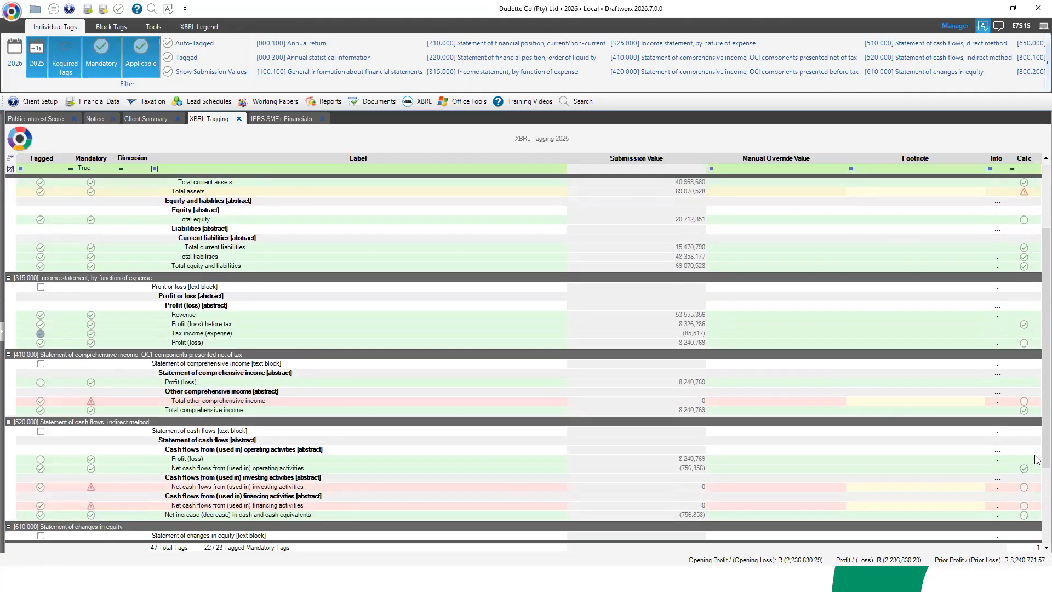
{"action": "scroll", "coordinate": [883, 316], "scroll_direction": "down", "scroll_amount": 3}
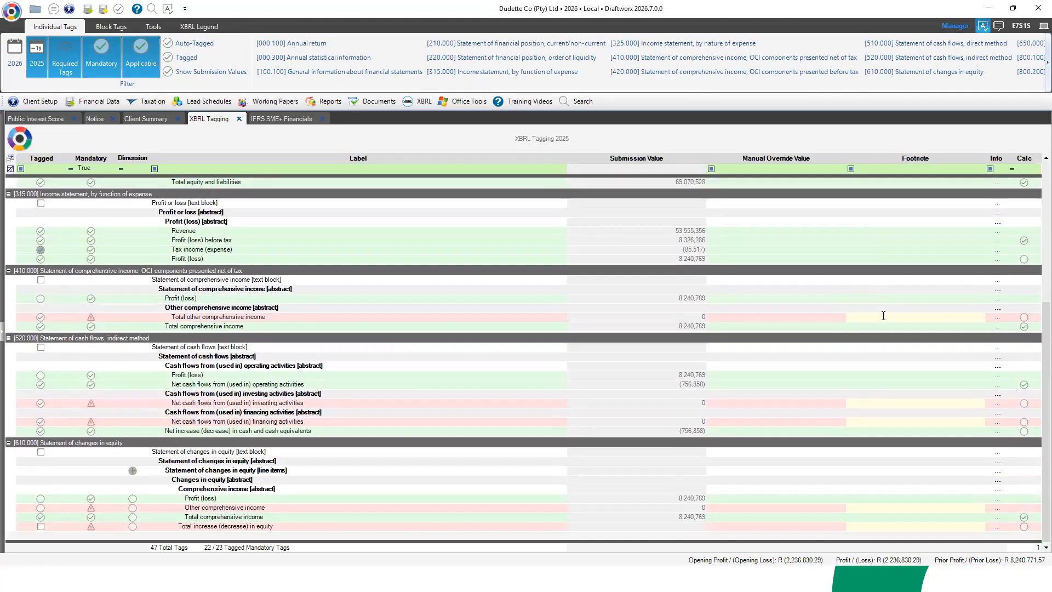
{"action": "left_click", "coordinate": [883, 316]}
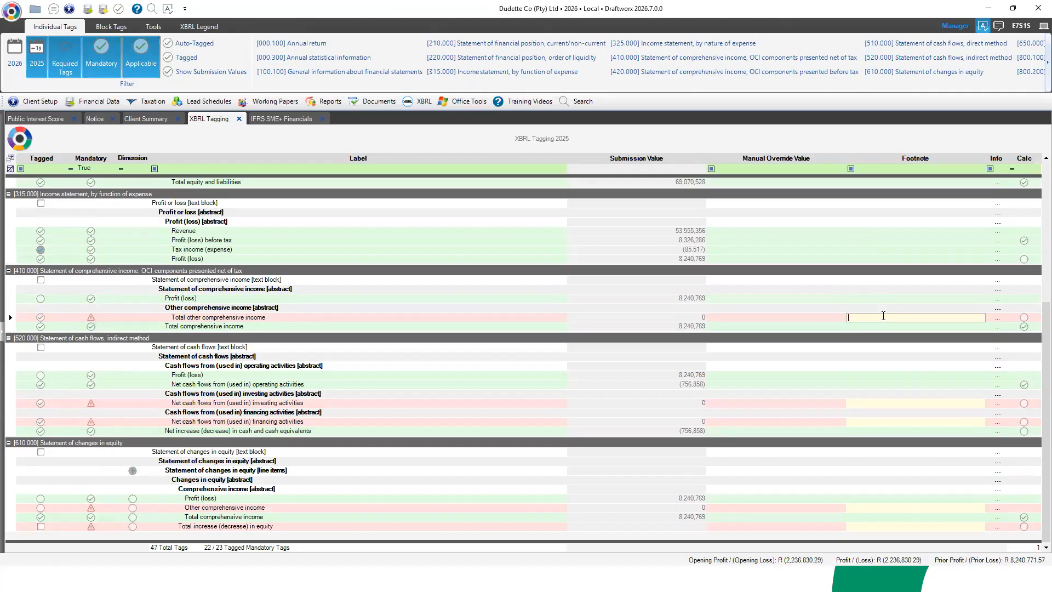
{"action": "type", "text": "None"}
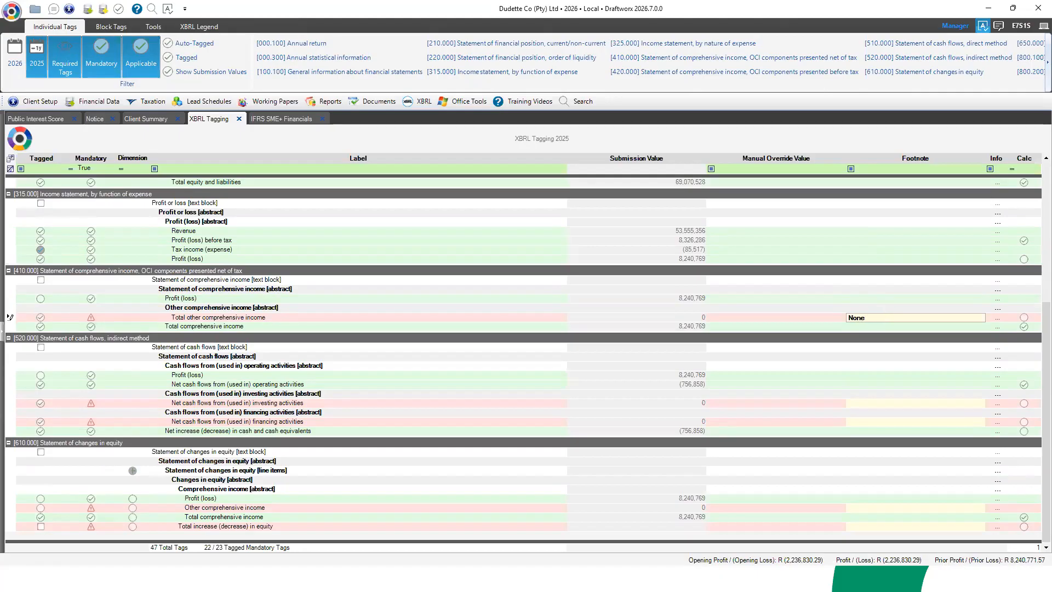
Enter the footnote None for the 2025 net cash flows from investing activities and from financing activities
{"action": "left_click", "coordinate": [860, 408]}
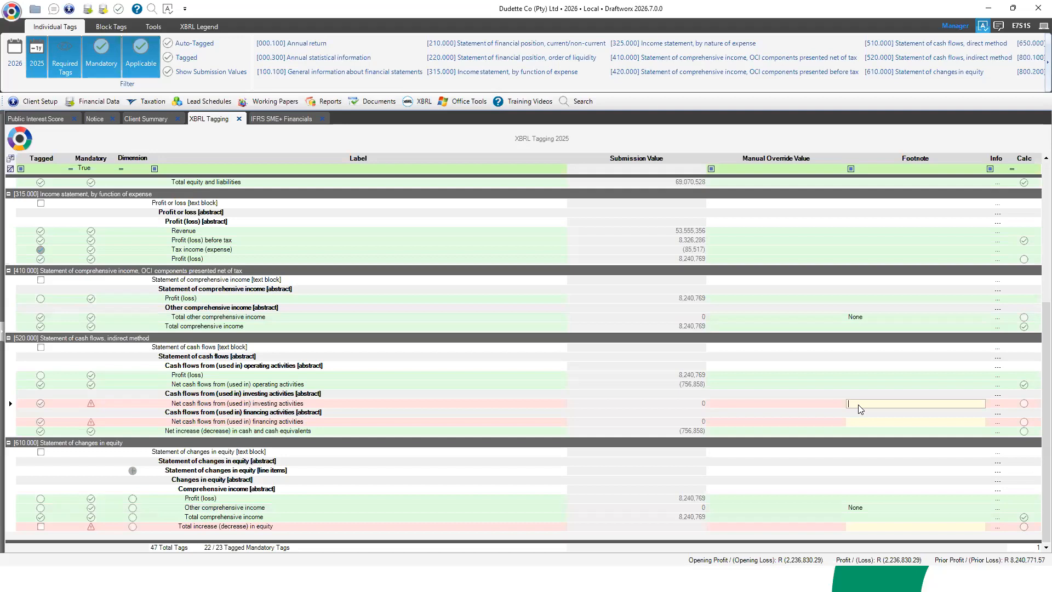
{"action": "type", "text": "None"}
{"action": "left_click", "coordinate": [871, 423]}
{"action": "type", "text": "No"}
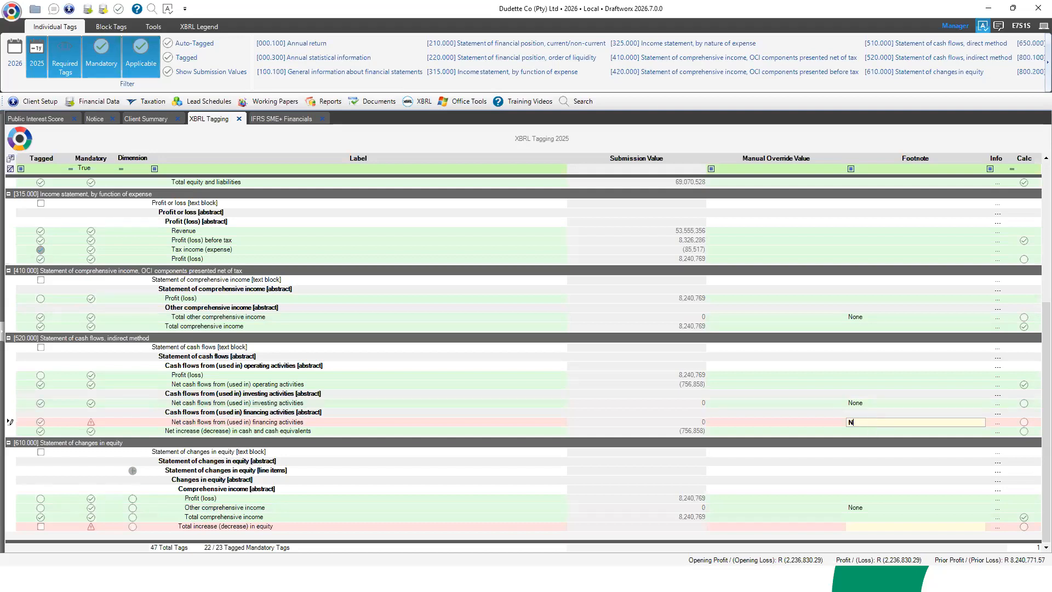
{"action": "type", "text": "ne"}
{"action": "left_click", "coordinate": [884, 451]}
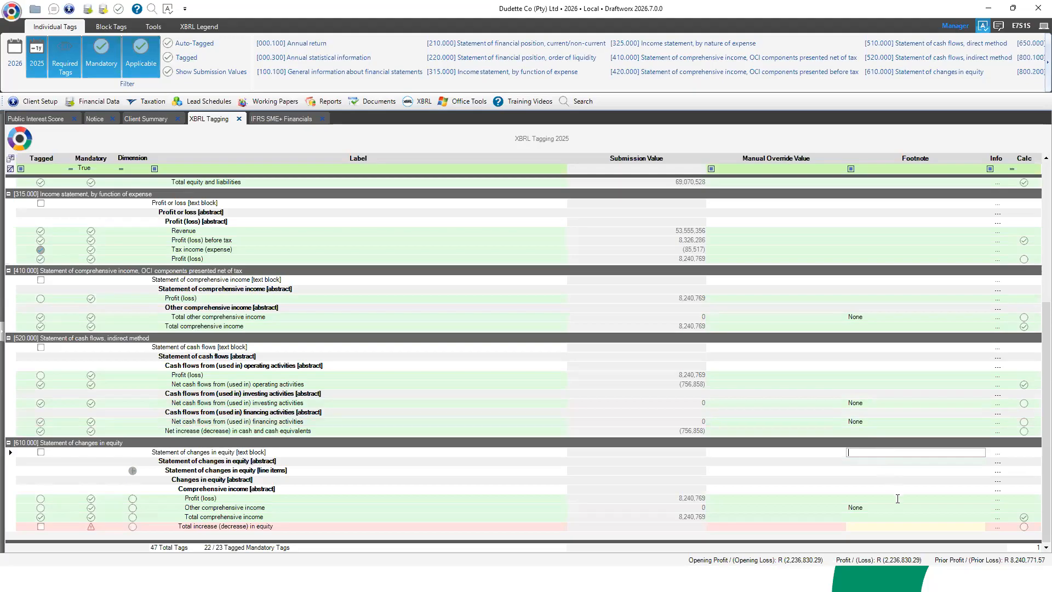
{"action": "left_click", "coordinate": [897, 499]}
Override the 2025 Total increase (decrease) in equity with 123456 and check its calculation breakdown
{"action": "left_click", "coordinate": [815, 526]}
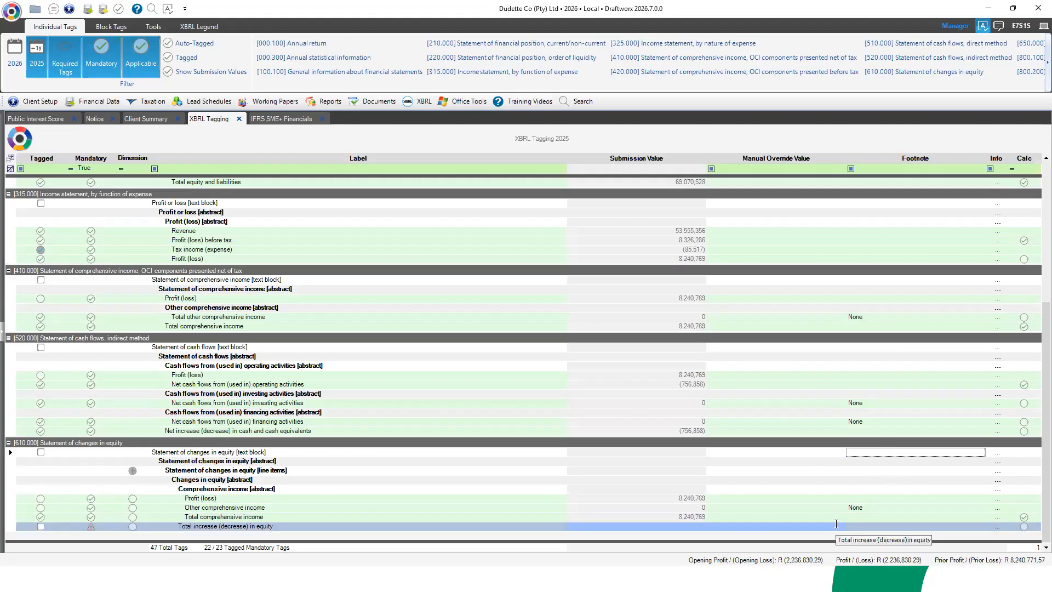
{"action": "left_click", "coordinate": [836, 525]}
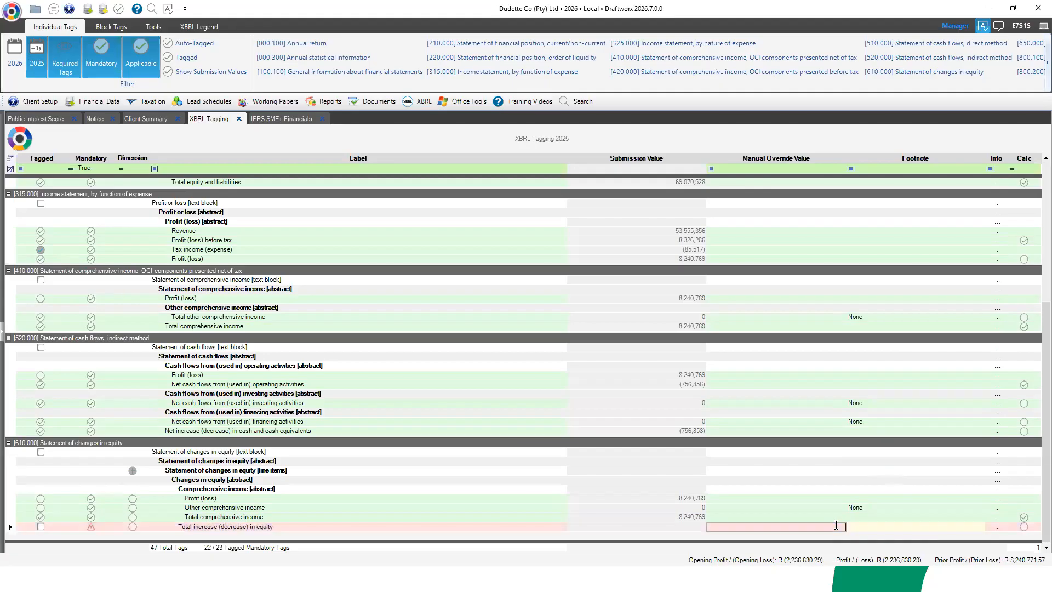
{"action": "type", "text": "123456"}
{"action": "left_click", "coordinate": [886, 506]}
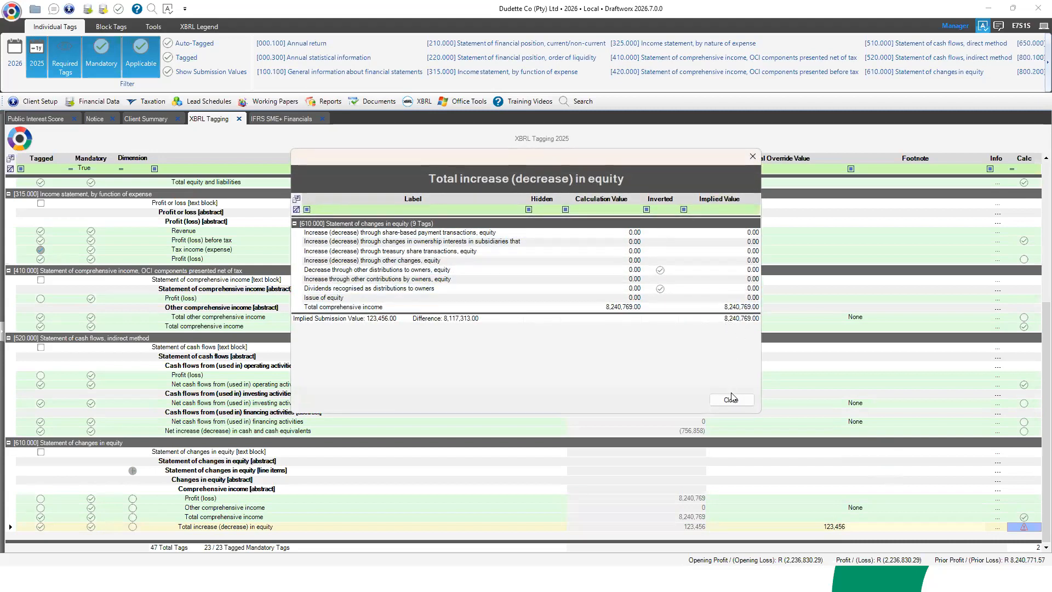
{"action": "left_click", "coordinate": [751, 402]}
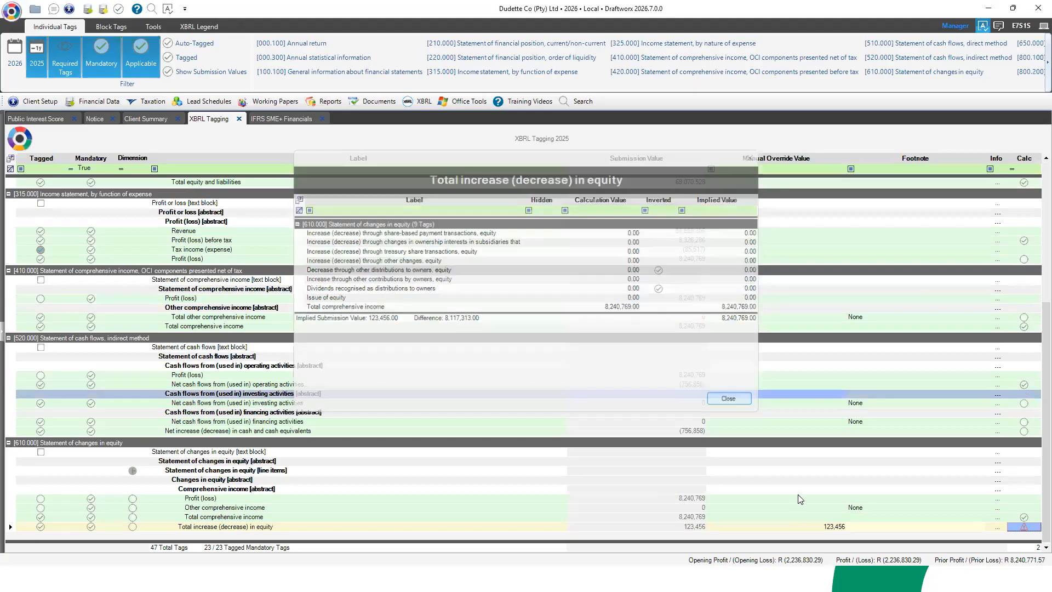
{"action": "left_click", "coordinate": [803, 487]}
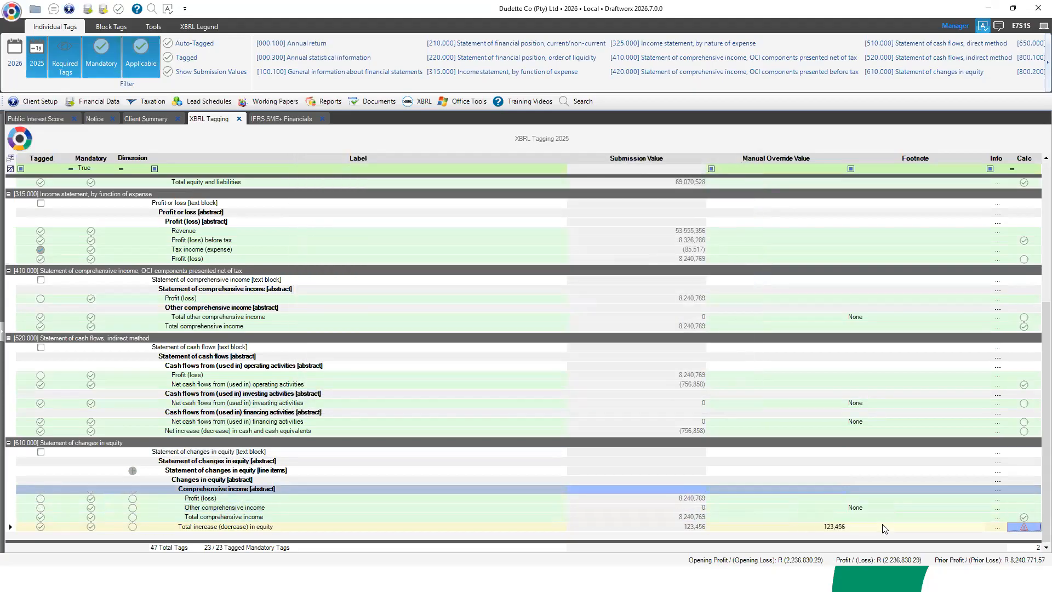
{"action": "left_click", "coordinate": [876, 480]}
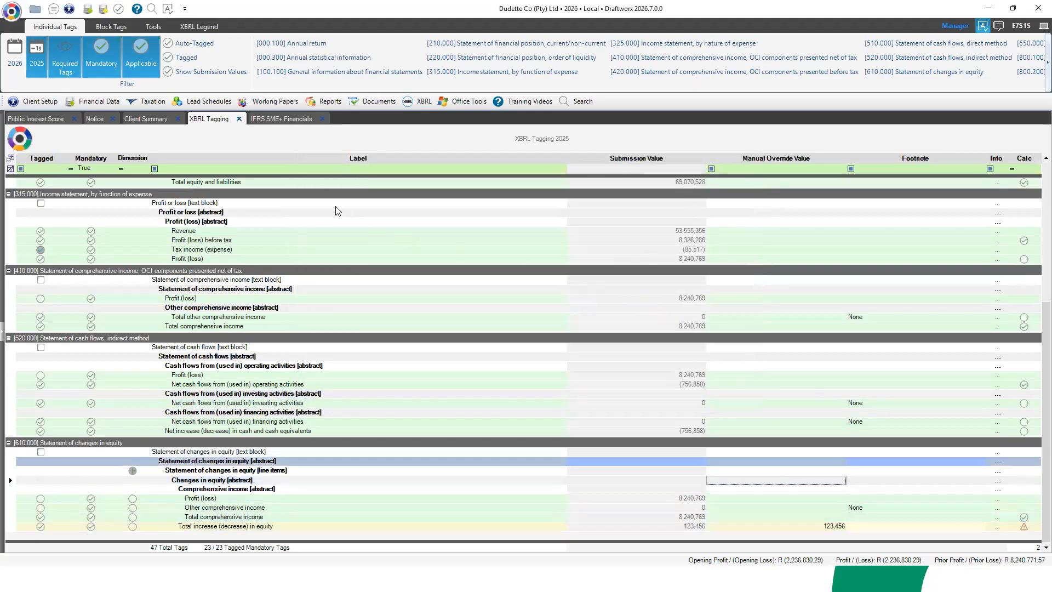
Validate the XBRL instance of the IFRS SME+ Financials and review the warnings in the CIPC validation report
{"action": "left_click", "coordinate": [275, 118]}
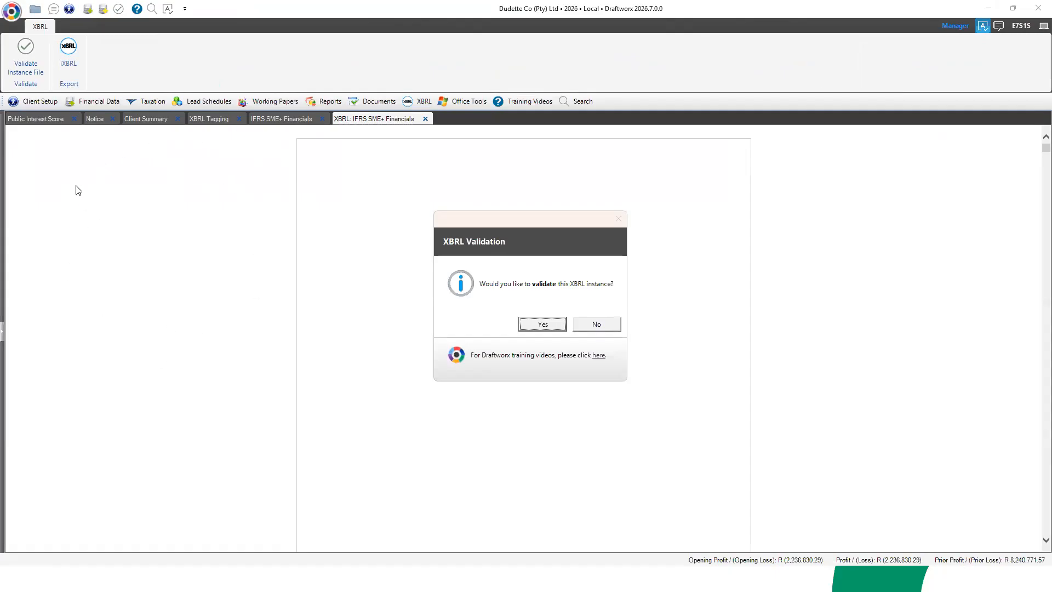
{"action": "left_click", "coordinate": [541, 324]}
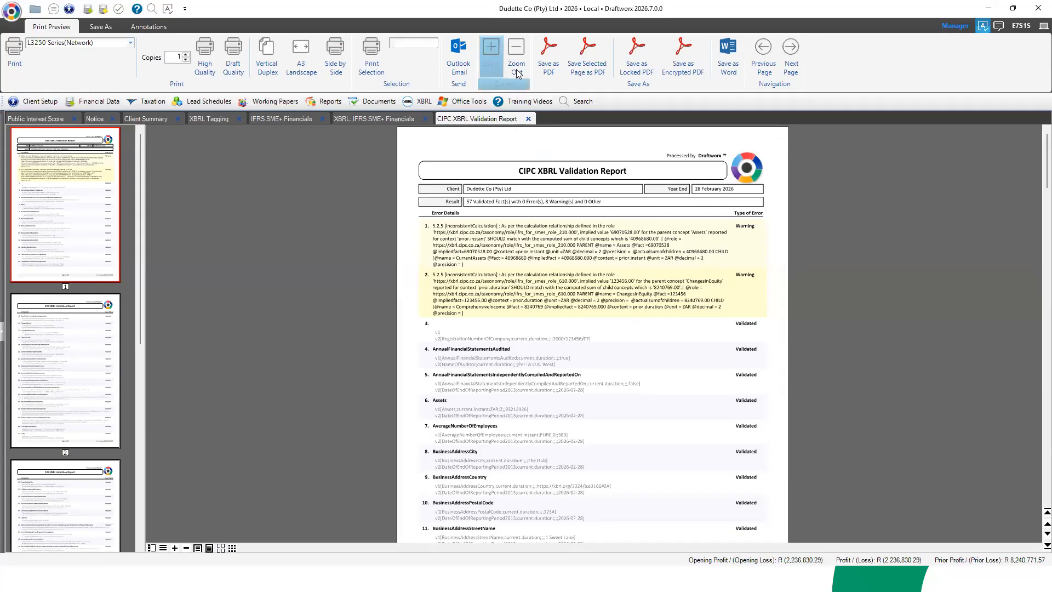
{"action": "left_click", "coordinate": [485, 69]}
{"action": "left_click", "coordinate": [484, 69]}
{"action": "left_click", "coordinate": [484, 69]}
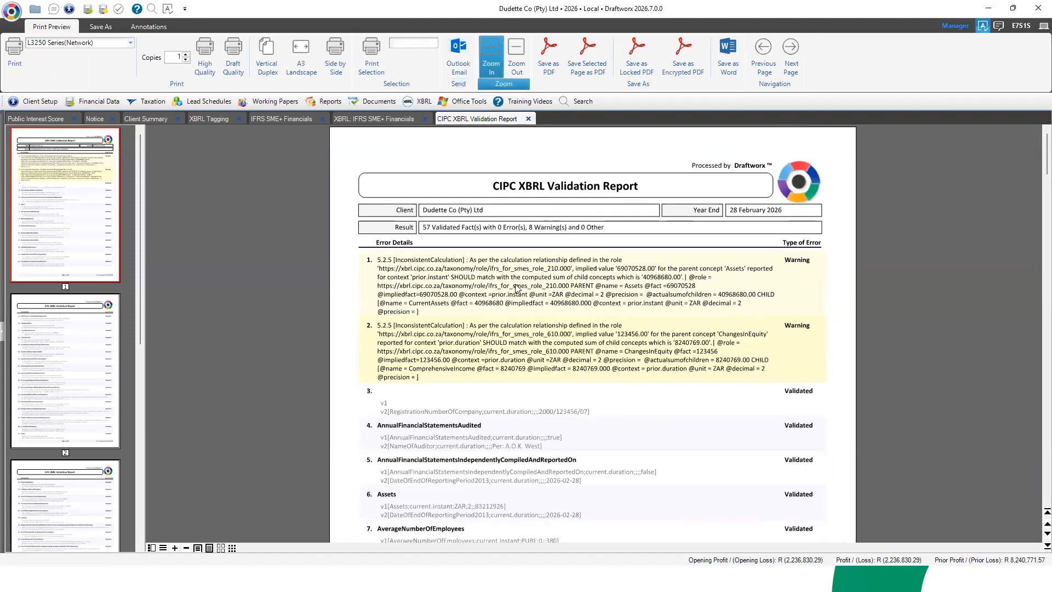
{"action": "left_click", "coordinate": [491, 69]}
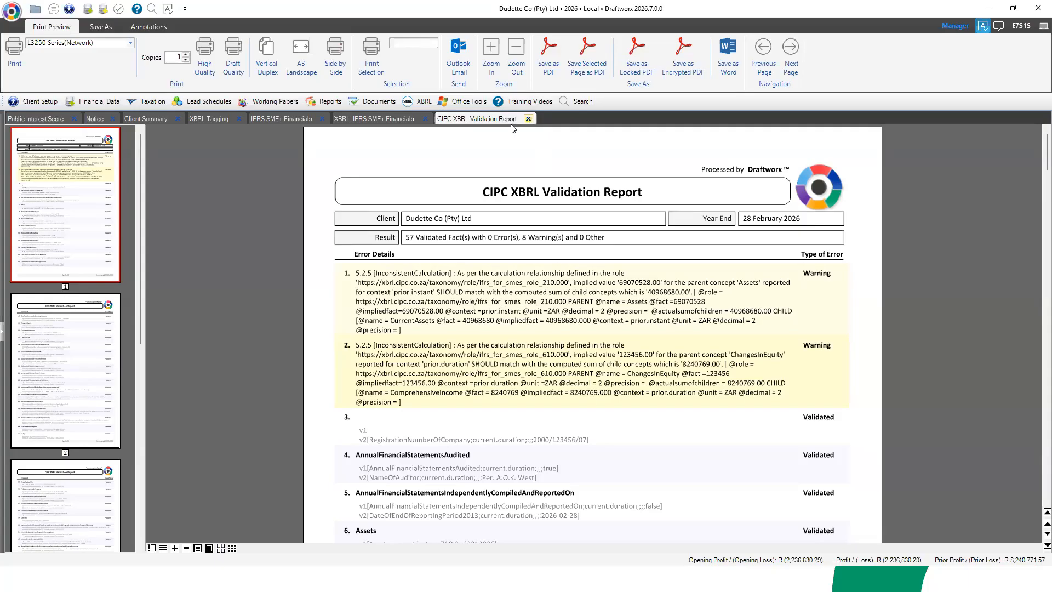
{"action": "left_click", "coordinate": [528, 118]}
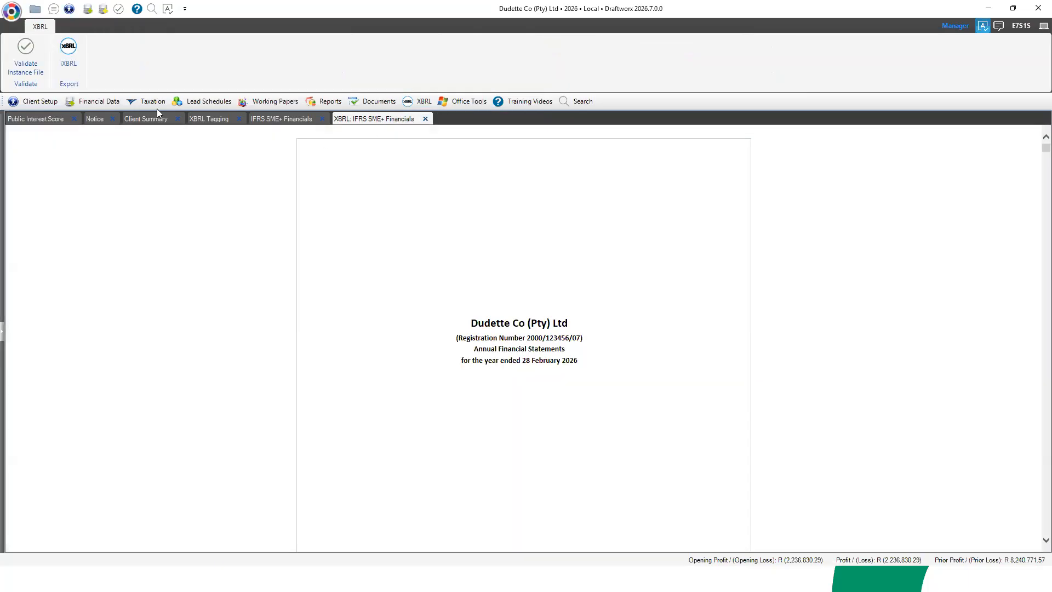
Export the iXBRL as an XHTML file to the DraftworX Files folder, keeping the proposed file name
{"action": "left_click", "coordinate": [69, 61]}
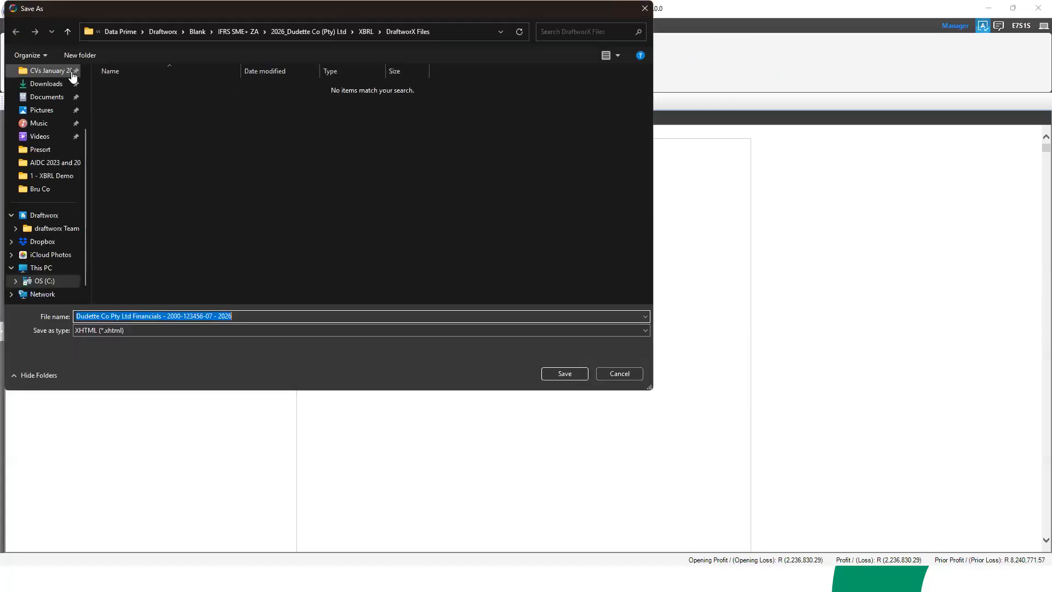
{"action": "left_click", "coordinate": [255, 316]}
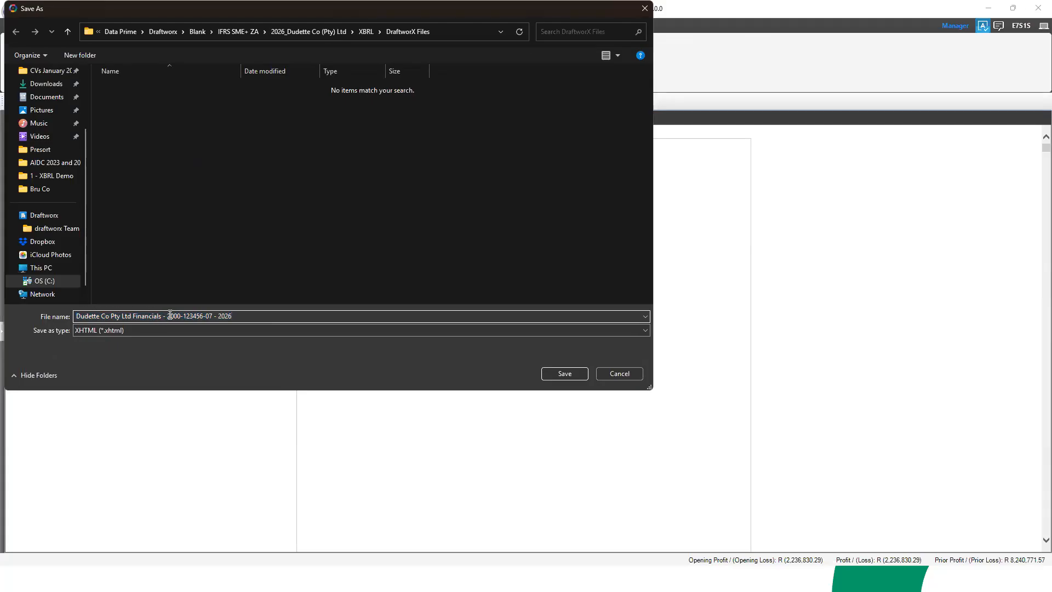
{"action": "left_click_drag", "start_coordinate": [167, 316], "coordinate": [207, 317]}
{"action": "left_click", "coordinate": [268, 316]}
{"action": "left_click", "coordinate": [564, 374]}
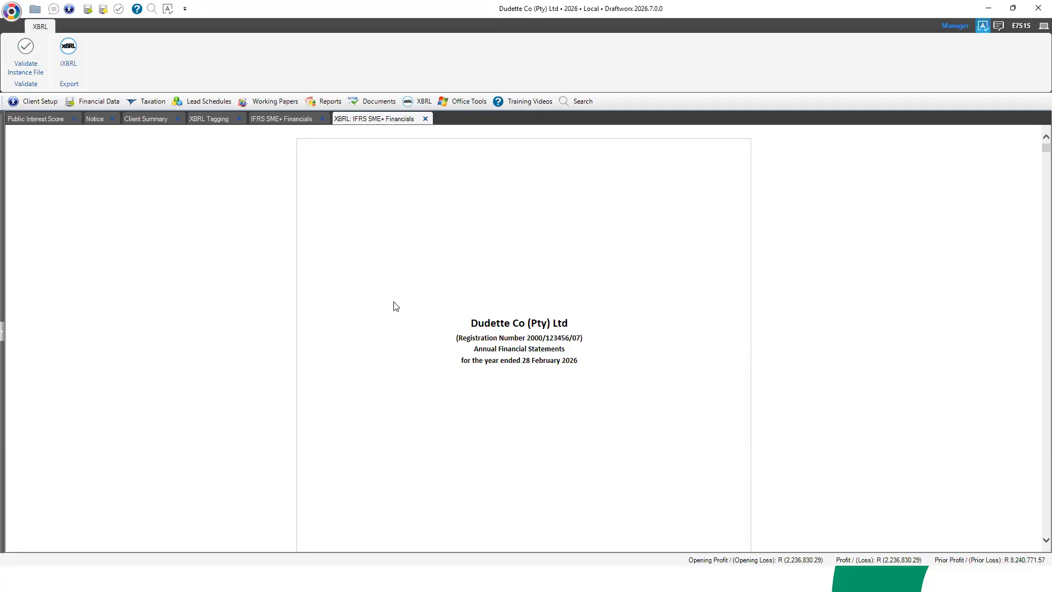
Close the XBRL preview and the Dudette Co (Pty) Ltd client, saving the changes to IFRS SME+ Financials
{"action": "left_click", "coordinate": [425, 118]}
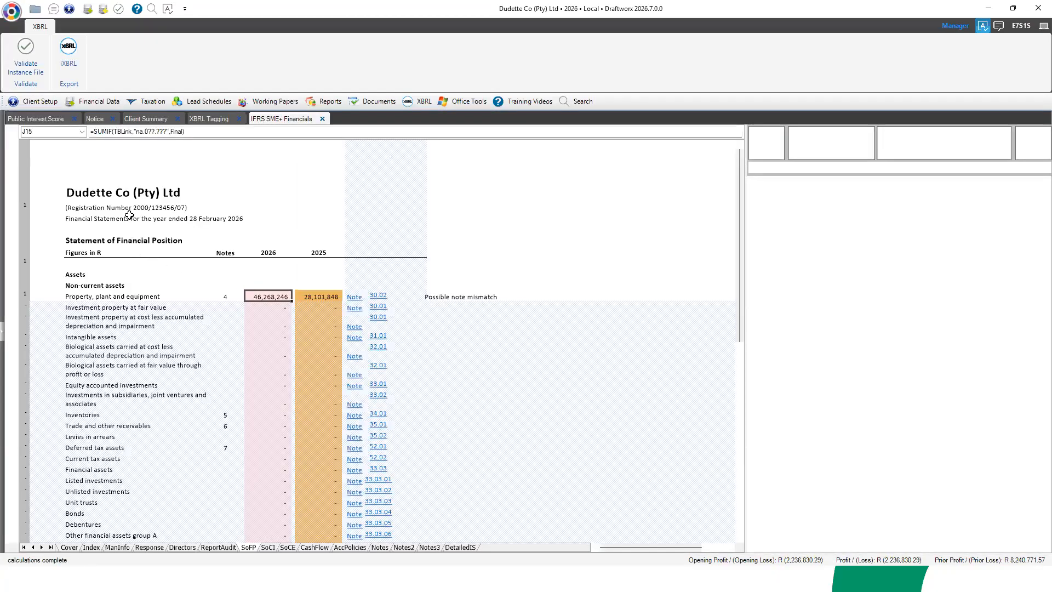
{"action": "left_click", "coordinate": [100, 9]}
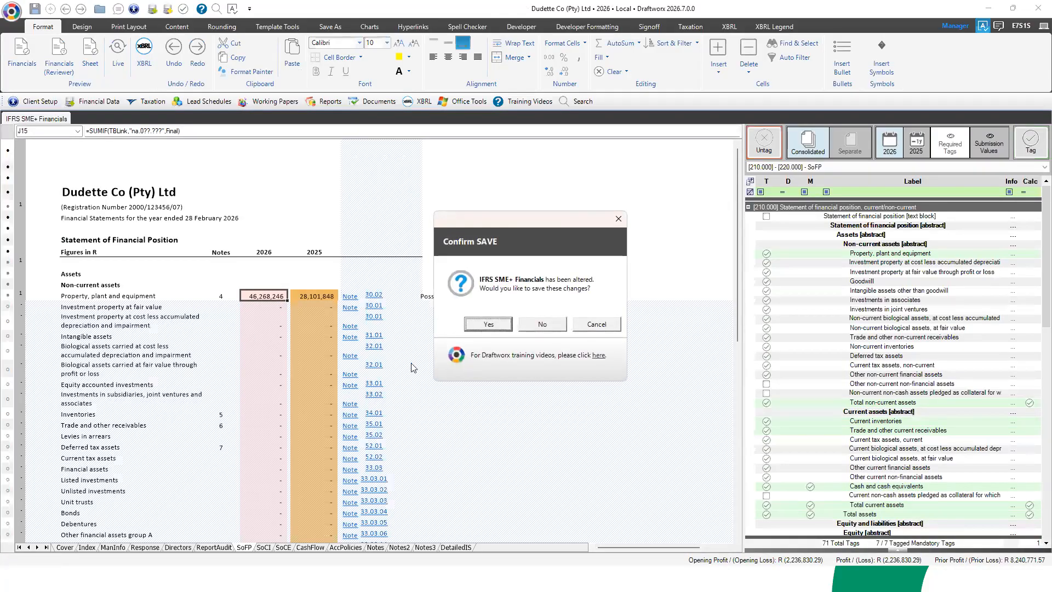
{"action": "key", "text": "Return"}
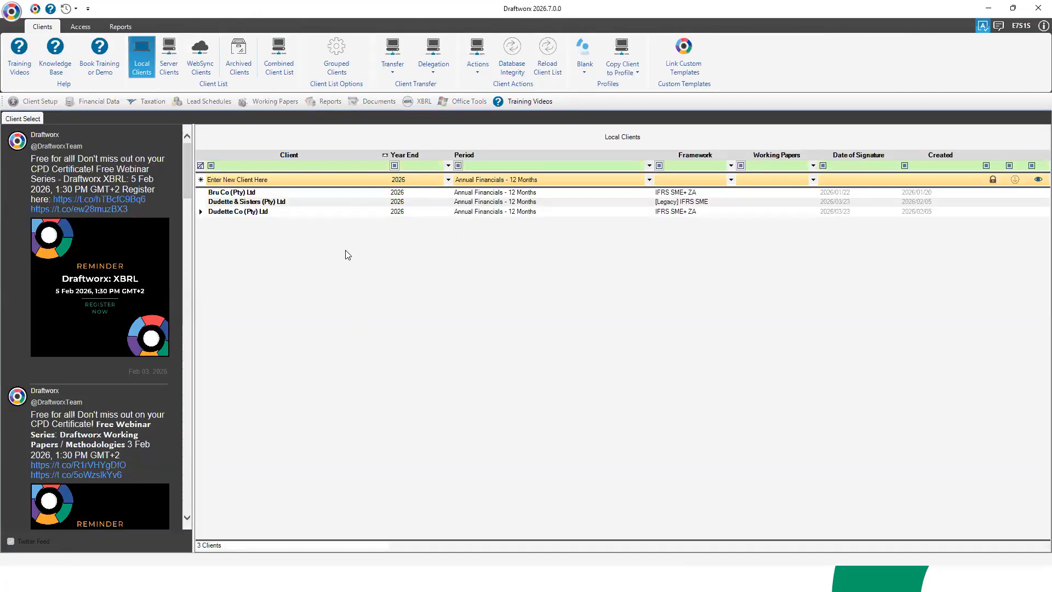
Open the local client Dudette & Sisters (Pty) Ltd and its IFRS SME Financials file
{"action": "left_click", "coordinate": [303, 201]}
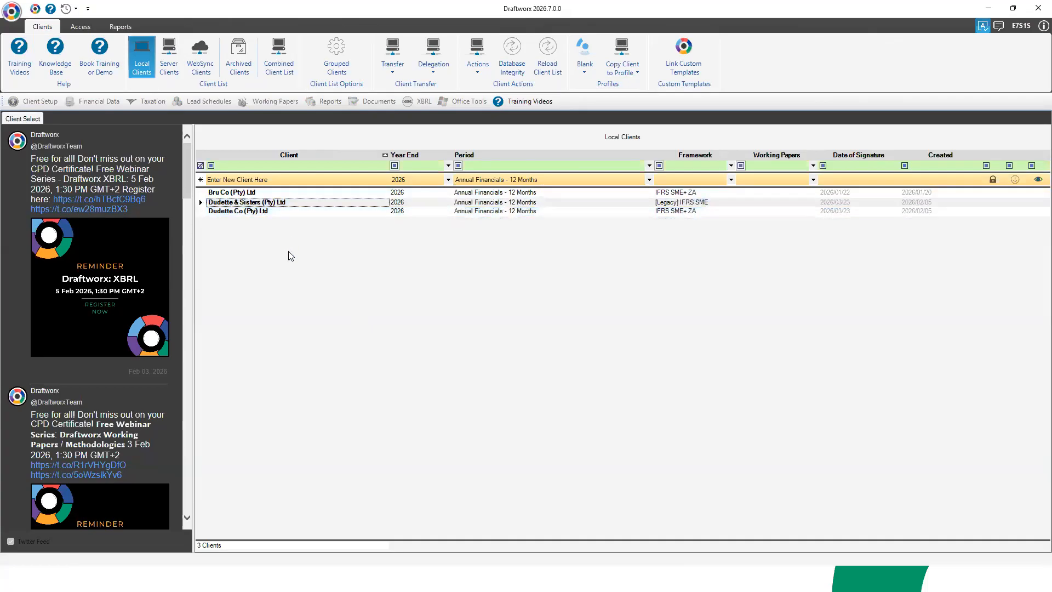
{"action": "double_click", "coordinate": [301, 206]}
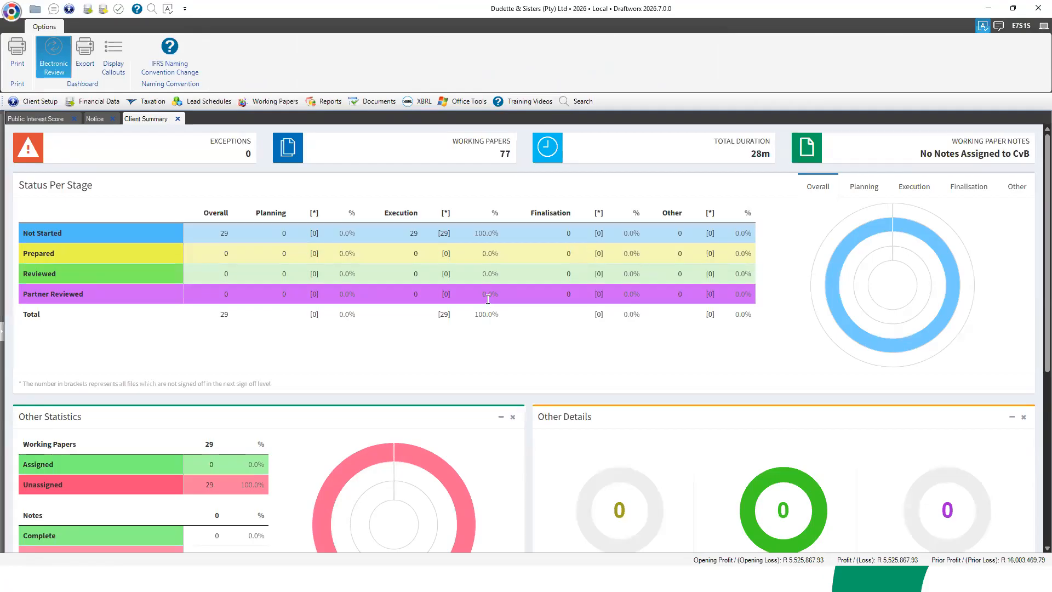
{"action": "left_click", "coordinate": [110, 104]}
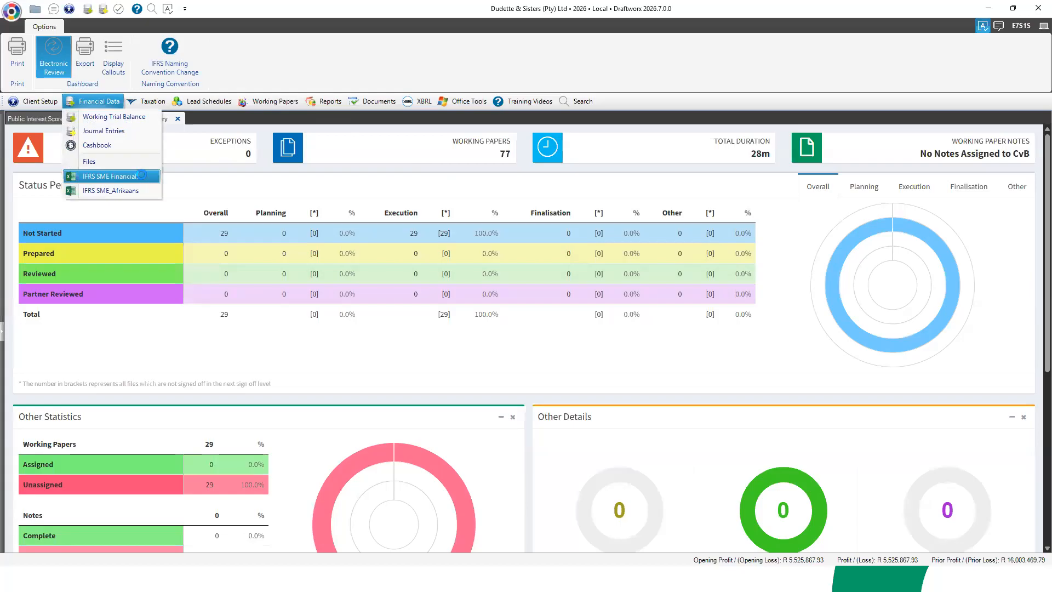
{"action": "left_click", "coordinate": [140, 178]}
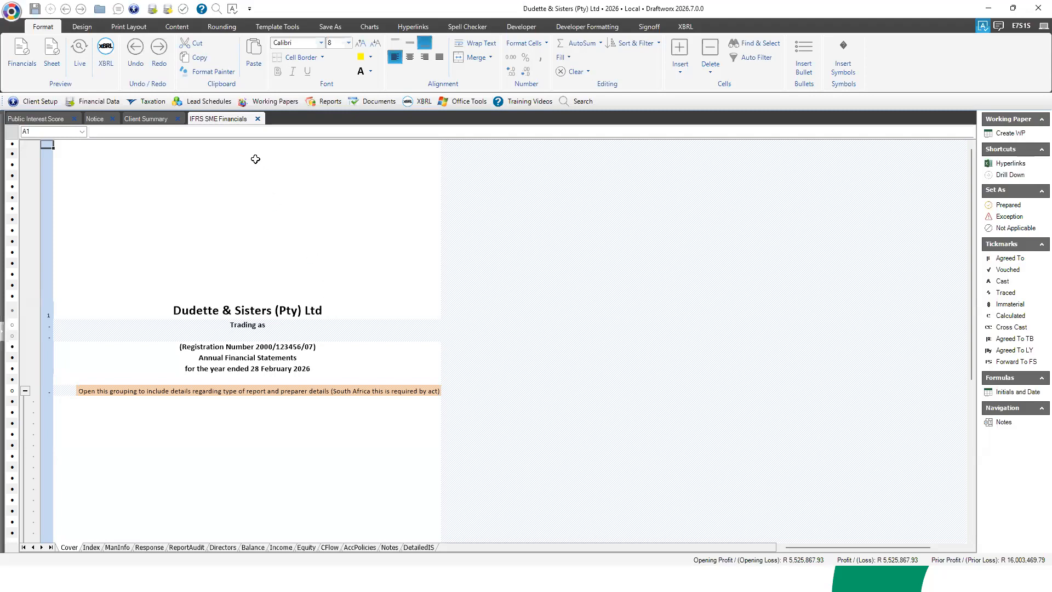
Start XBRL tagging and complete the requirement determination, selecting the entity type and answering Yes to the MOI requiring an audit
{"action": "left_click", "coordinate": [423, 104]}
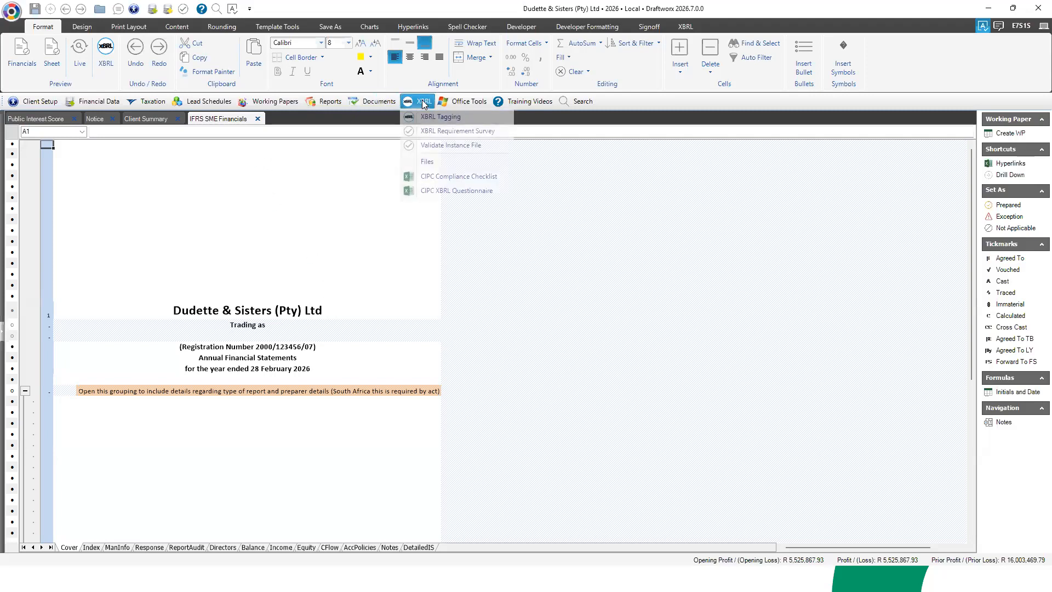
{"action": "left_click", "coordinate": [467, 117]}
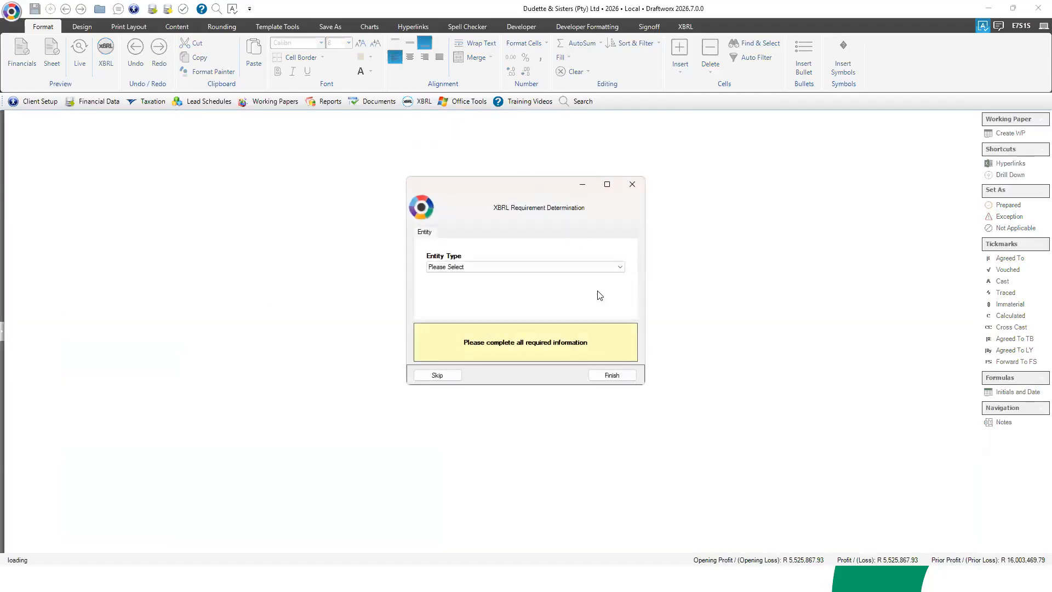
{"action": "left_click", "coordinate": [540, 268]}
{"action": "left_click", "coordinate": [499, 280]}
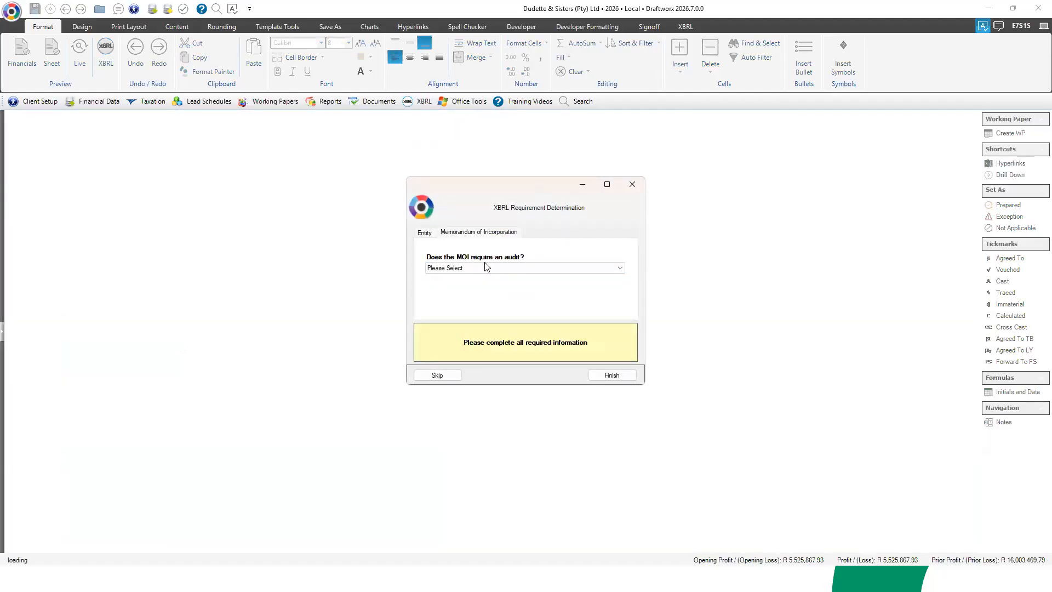
{"action": "left_click", "coordinate": [480, 268]}
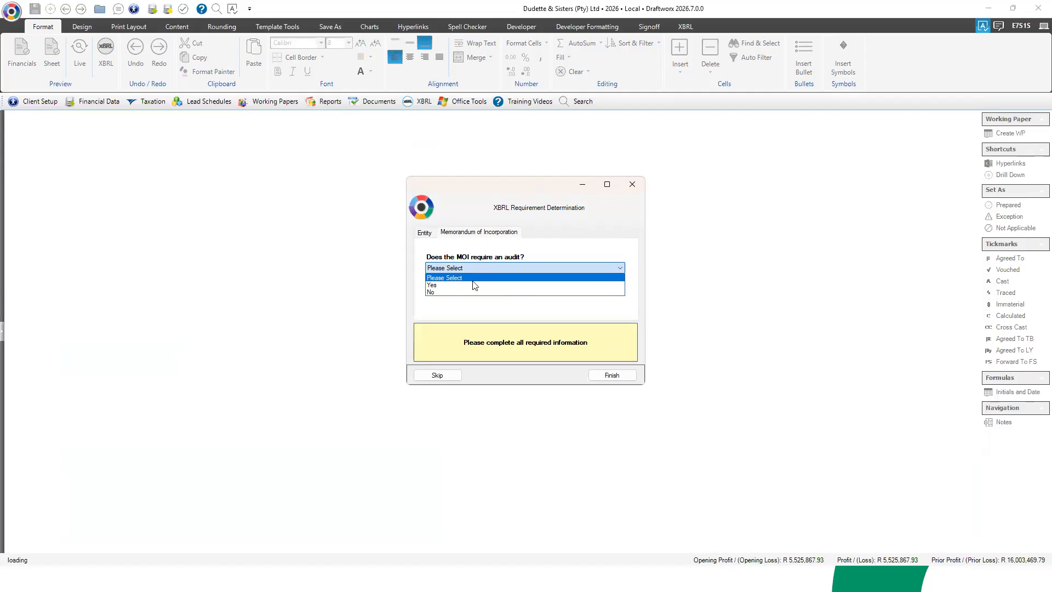
{"action": "left_click", "coordinate": [473, 286]}
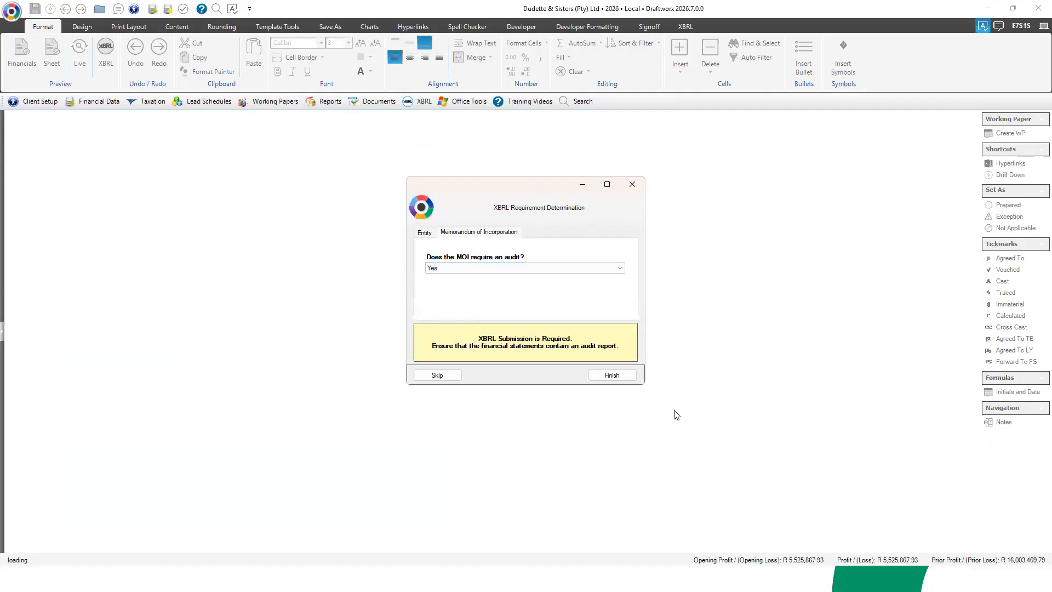
{"action": "left_click", "coordinate": [612, 376]}
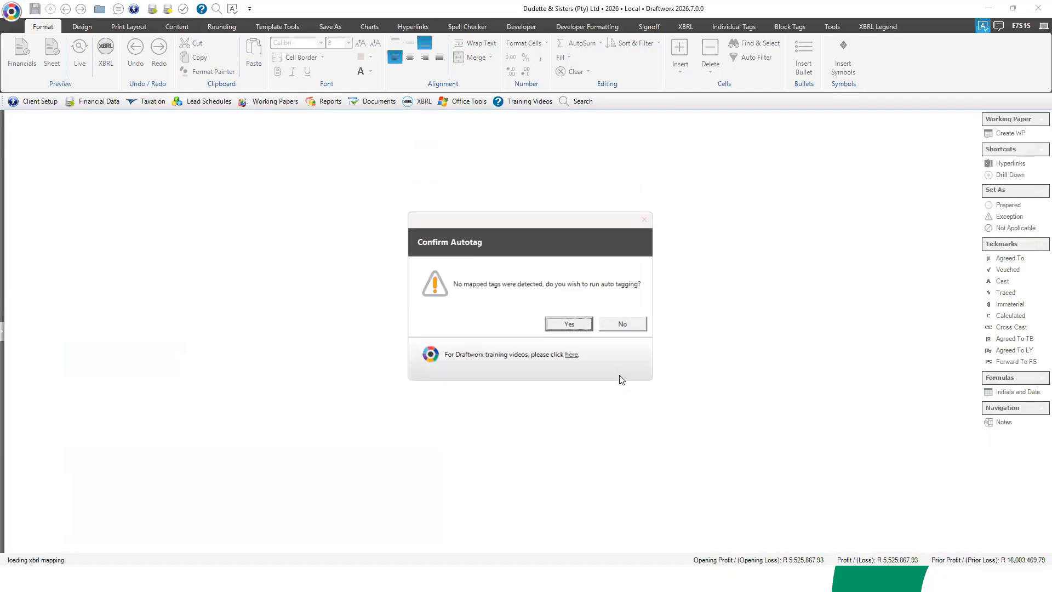
Run auto tagging and retrieve the XBRL values from the IFRS SME Financials file
{"action": "left_click", "coordinate": [557, 325]}
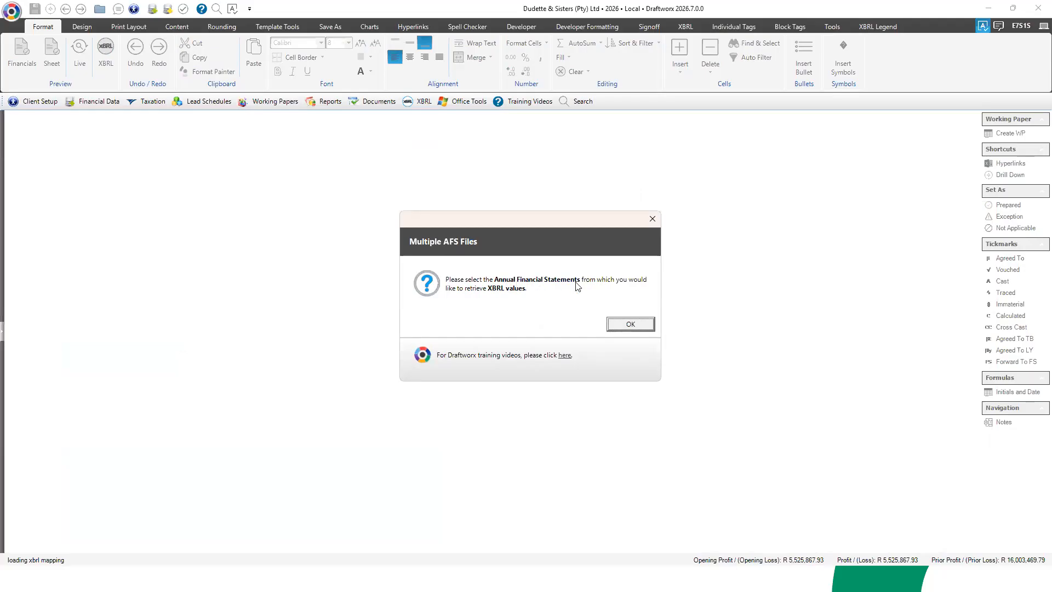
{"action": "left_click", "coordinate": [643, 323]}
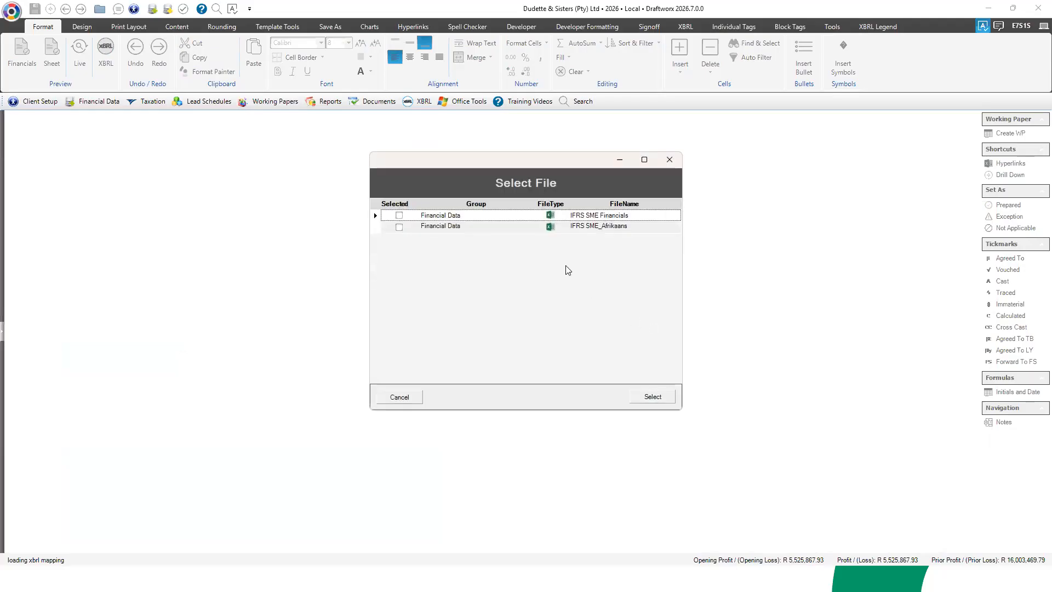
{"action": "left_click", "coordinate": [660, 395]}
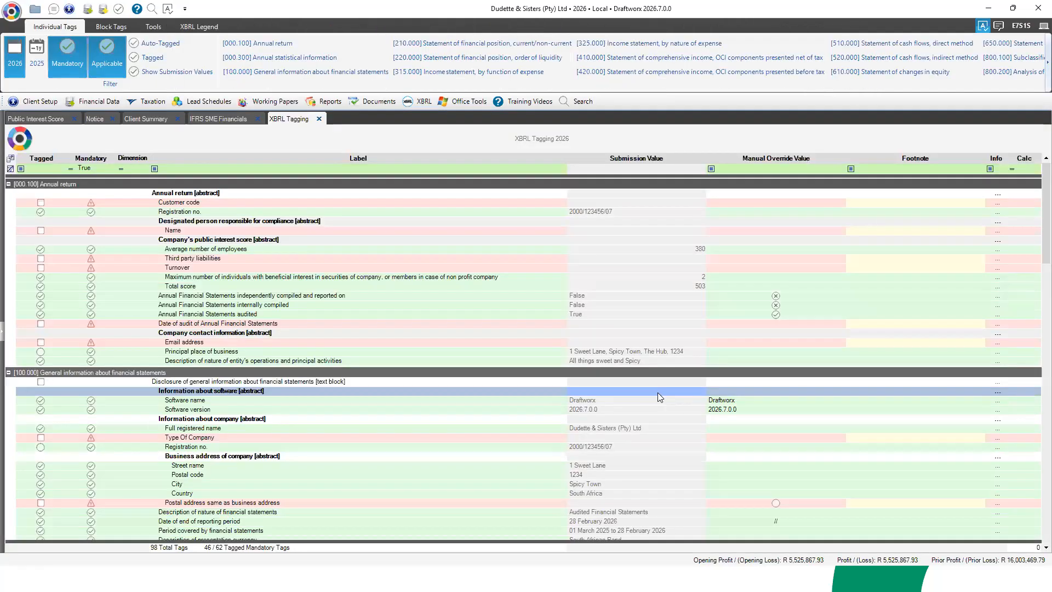
Examine the mandatory tags for 2026 and 2025 and look over the annual return items still missing in 2026
{"action": "left_click", "coordinate": [559, 296]}
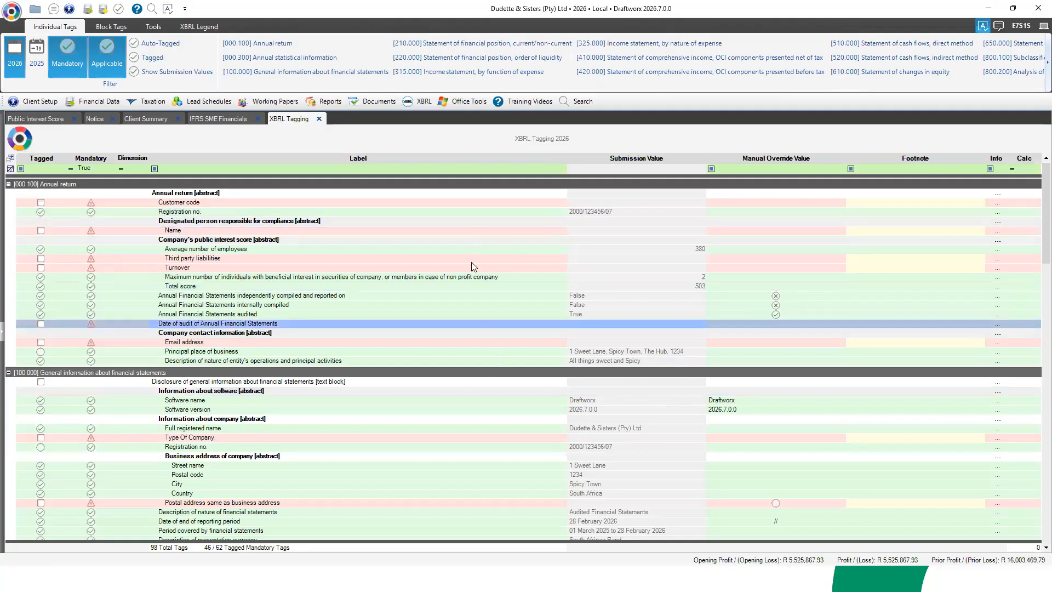
{"action": "left_click", "coordinate": [460, 400]}
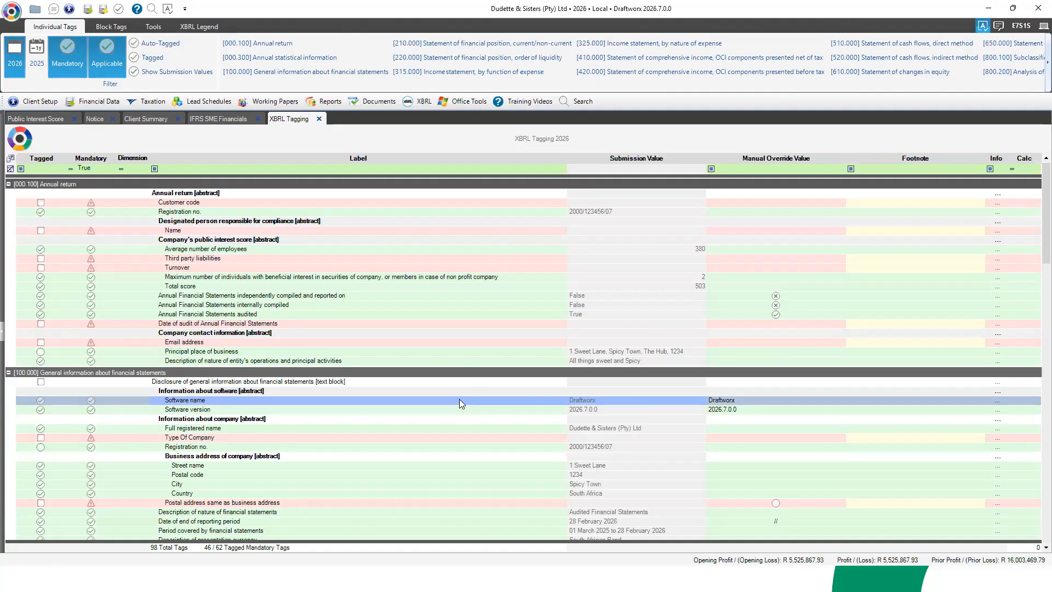
{"action": "left_click", "coordinate": [433, 342]}
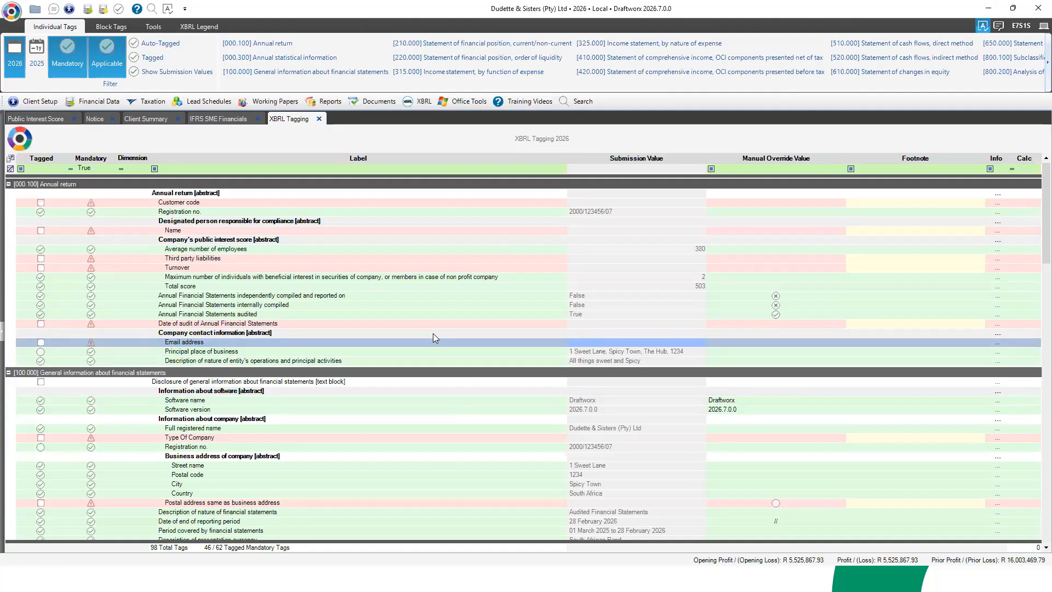
{"action": "left_click", "coordinate": [35, 55]}
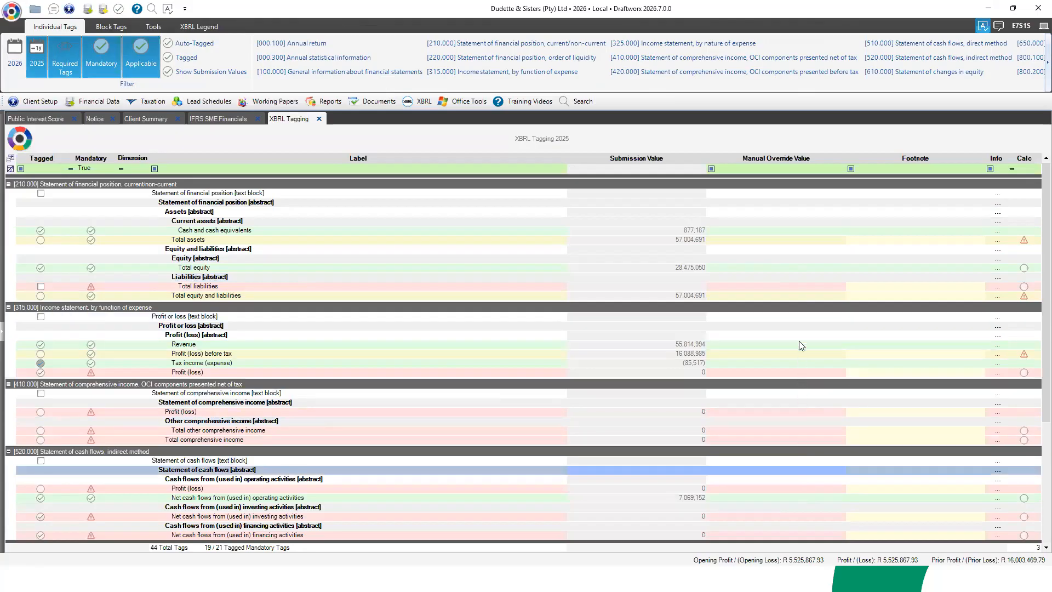
{"action": "left_click", "coordinate": [14, 57]}
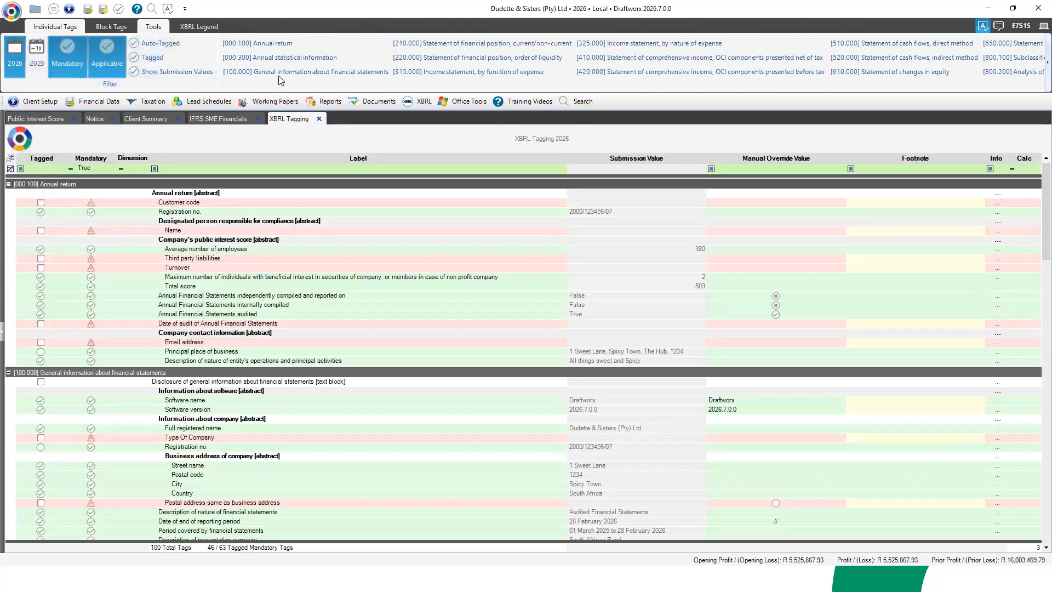
{"action": "key", "text": "Down"}
{"action": "left_click", "coordinate": [614, 323]}
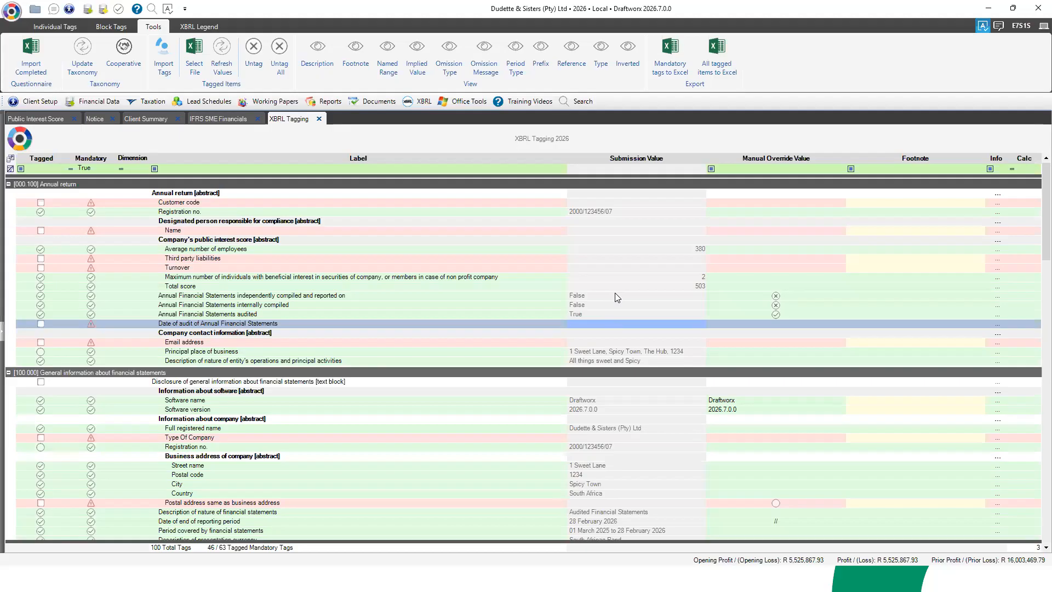
{"action": "left_click", "coordinate": [615, 296]}
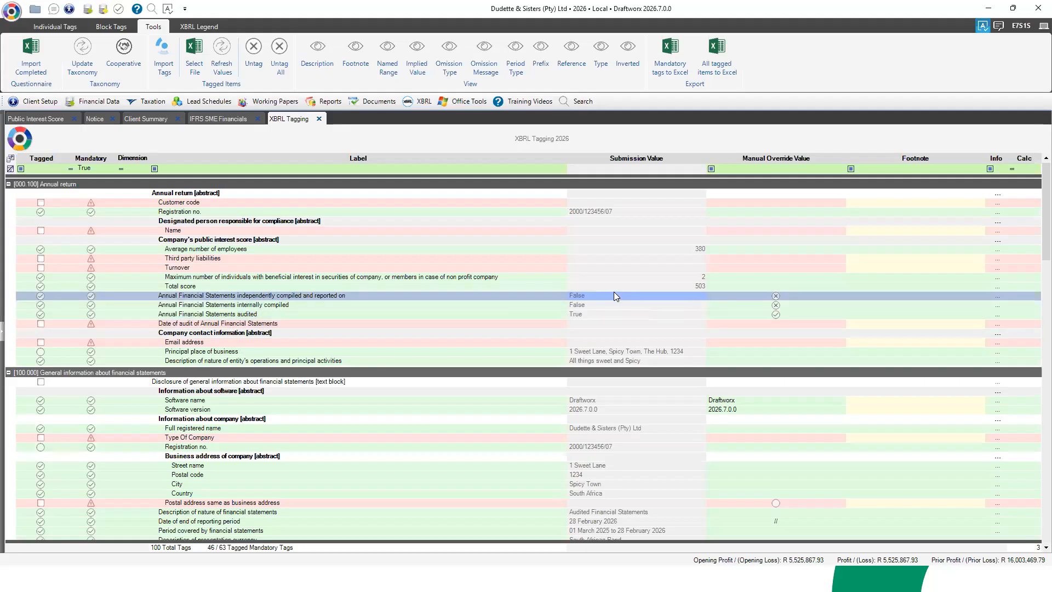
{"action": "key", "text": "Up"}
{"action": "key", "text": "Up"}
{"action": "key", "text": "Up"}
{"action": "key", "text": "Up"}
{"action": "key", "text": "Up"}
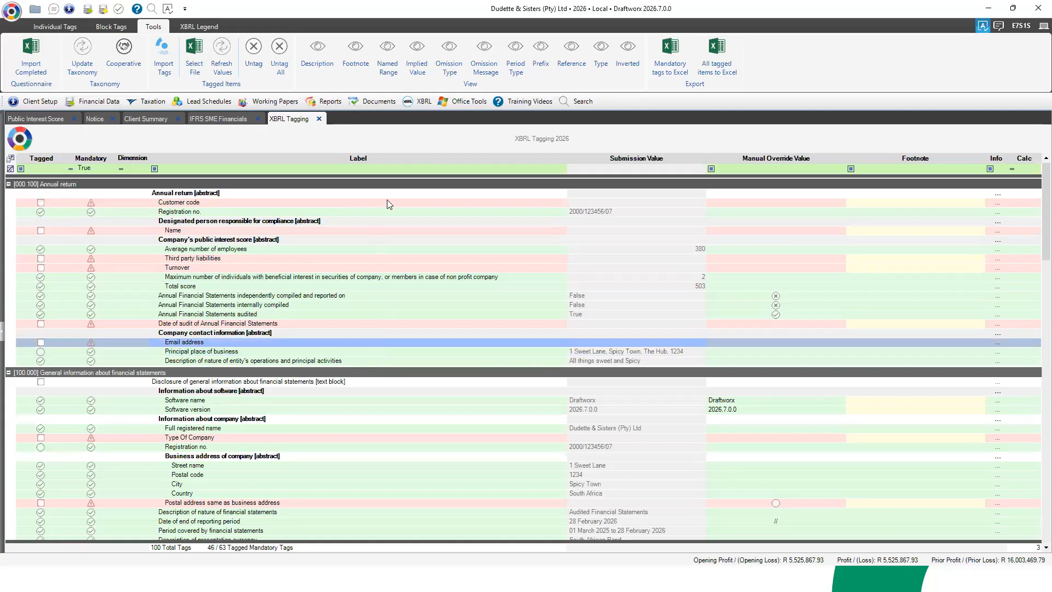
Enter the customer code and the name of the designated person responsible for compliance as manual override values in the Annual return section
{"action": "left_click", "coordinate": [744, 204]}
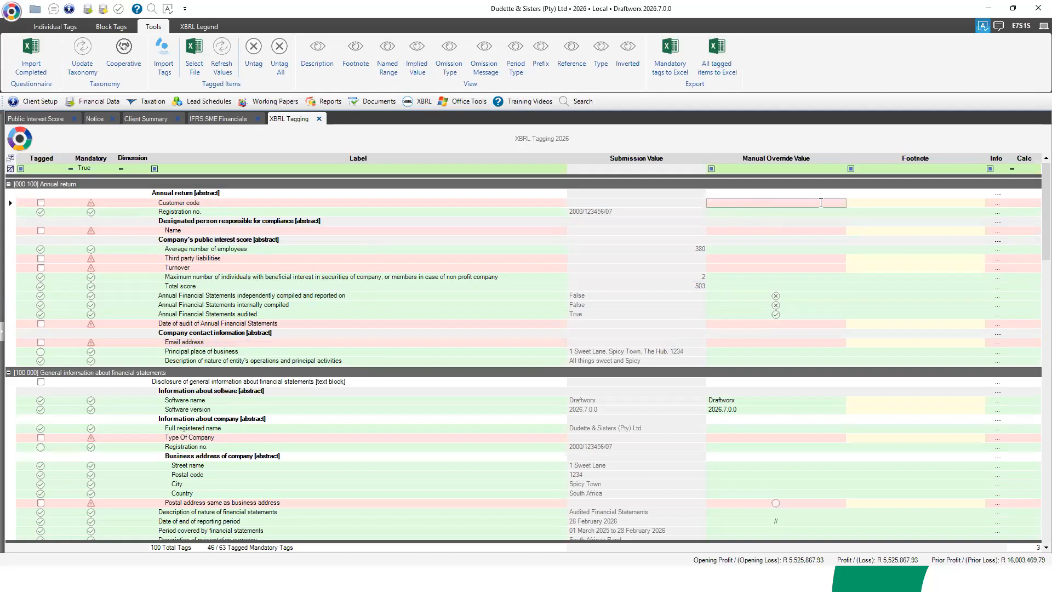
{"action": "type", "text": "ABC123"}
{"action": "left_click", "coordinate": [750, 230]}
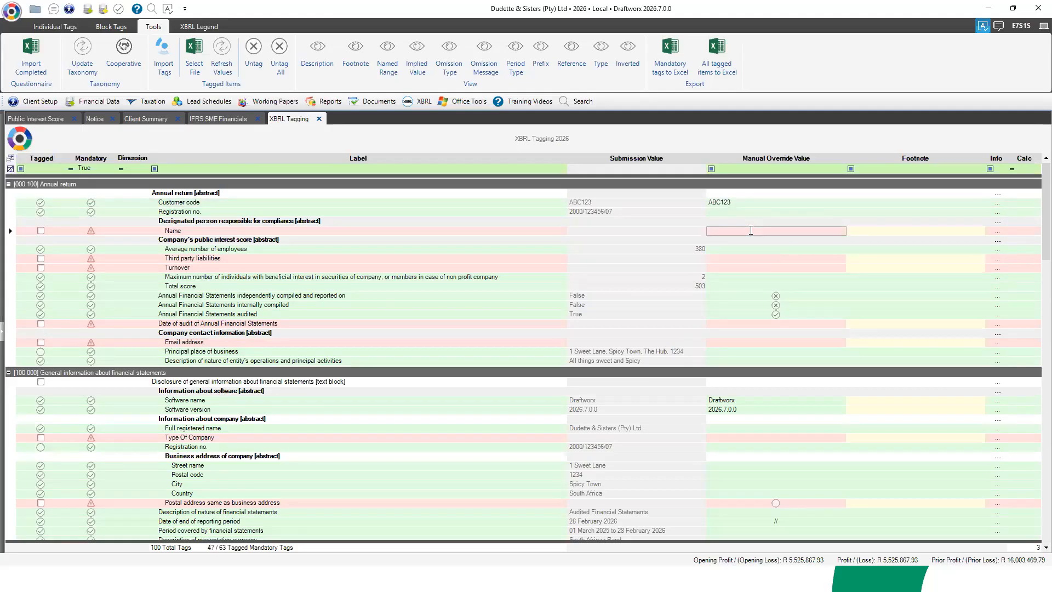
{"action": "left_click", "coordinate": [718, 268]}
{"action": "left_click", "coordinate": [717, 258]}
{"action": "left_click", "coordinate": [717, 267]}
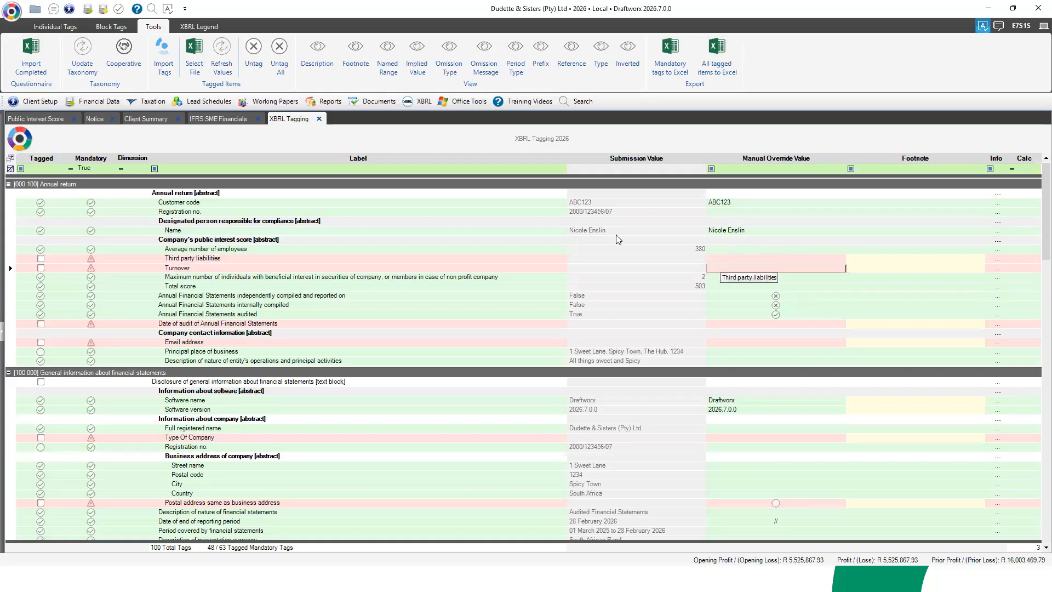
{"action": "left_click", "coordinate": [35, 103]}
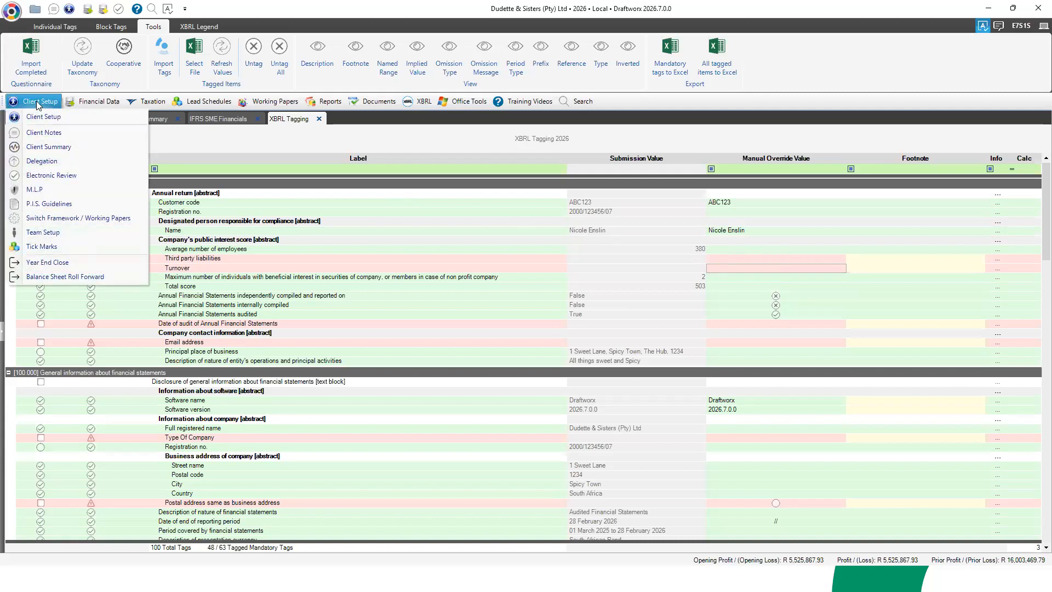
{"action": "left_click", "coordinate": [36, 103]}
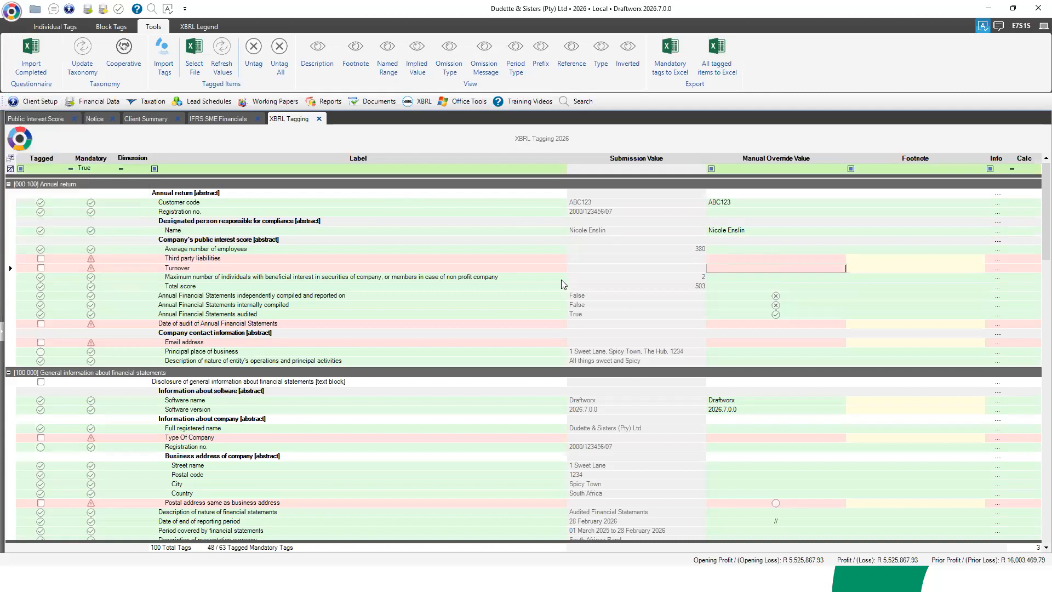
Set the date of audit of the Annual Financial Statements to 23/03/2026
{"action": "left_click", "coordinate": [761, 323]}
{"action": "left_click", "coordinate": [841, 324]}
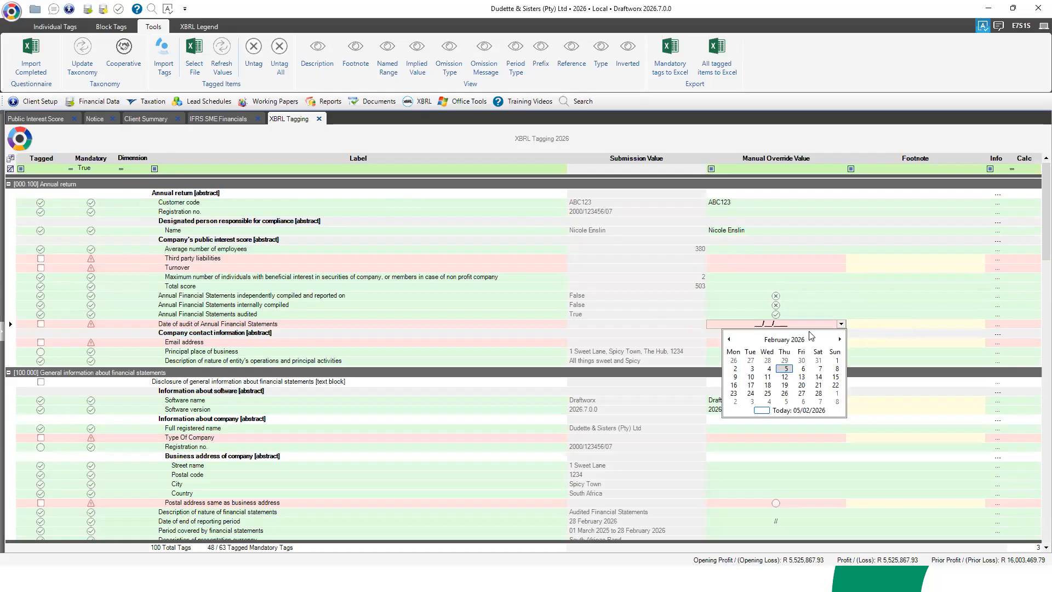
{"action": "left_click", "coordinate": [735, 401]}
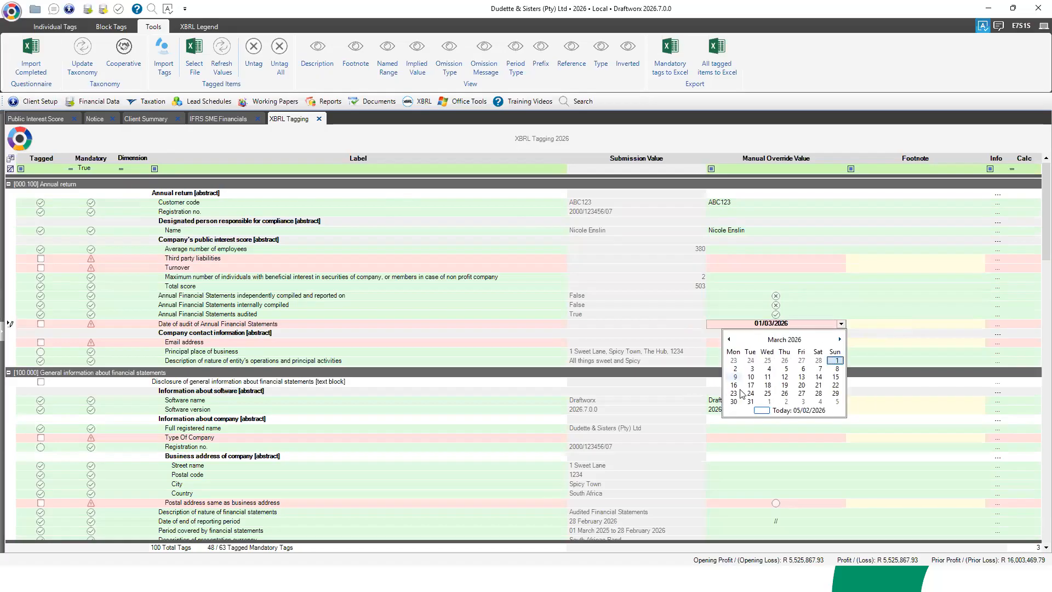
{"action": "left_click", "coordinate": [734, 393]}
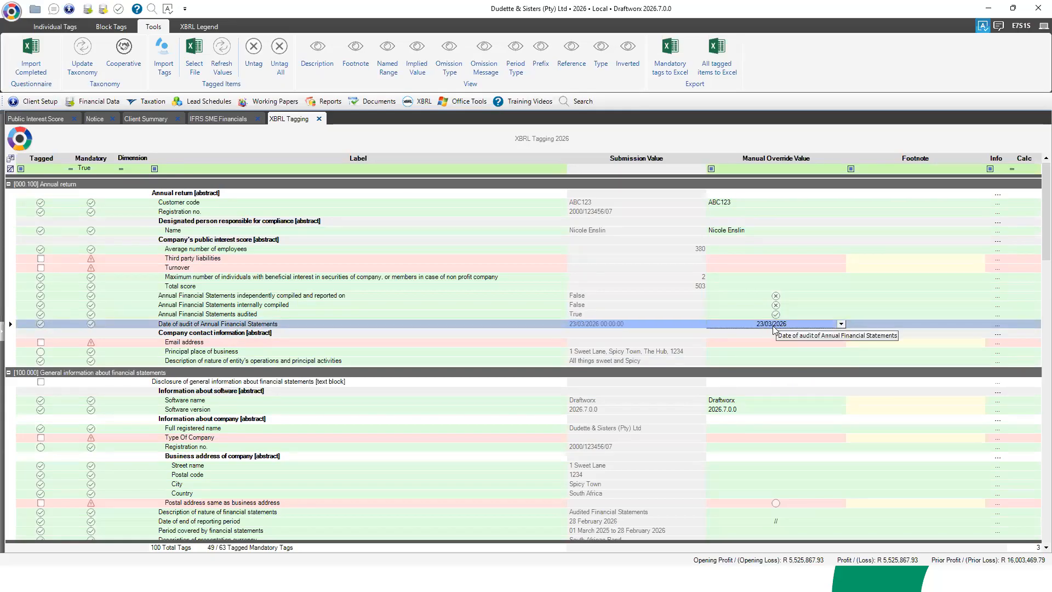
Enter the company's e-mail address as the manual override value under Company contact information
{"action": "left_click", "coordinate": [753, 342]}
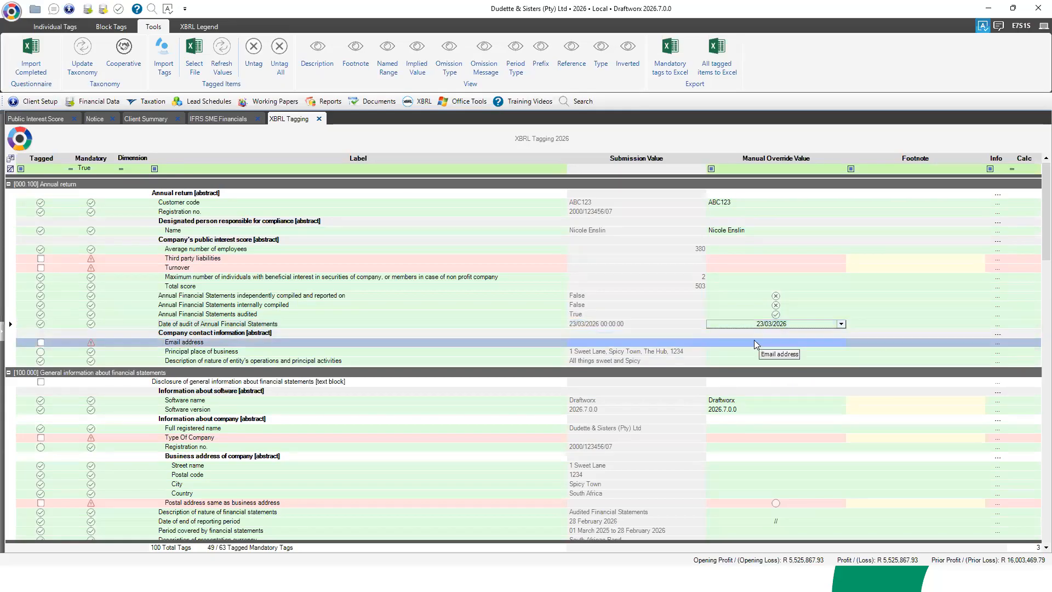
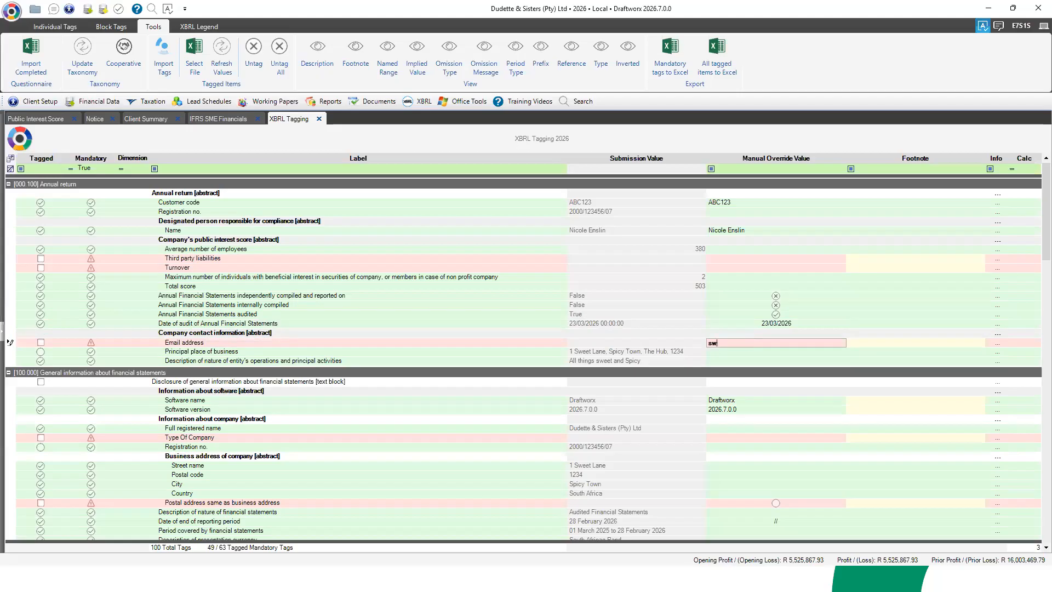
{"action": "key", "text": "Return"}
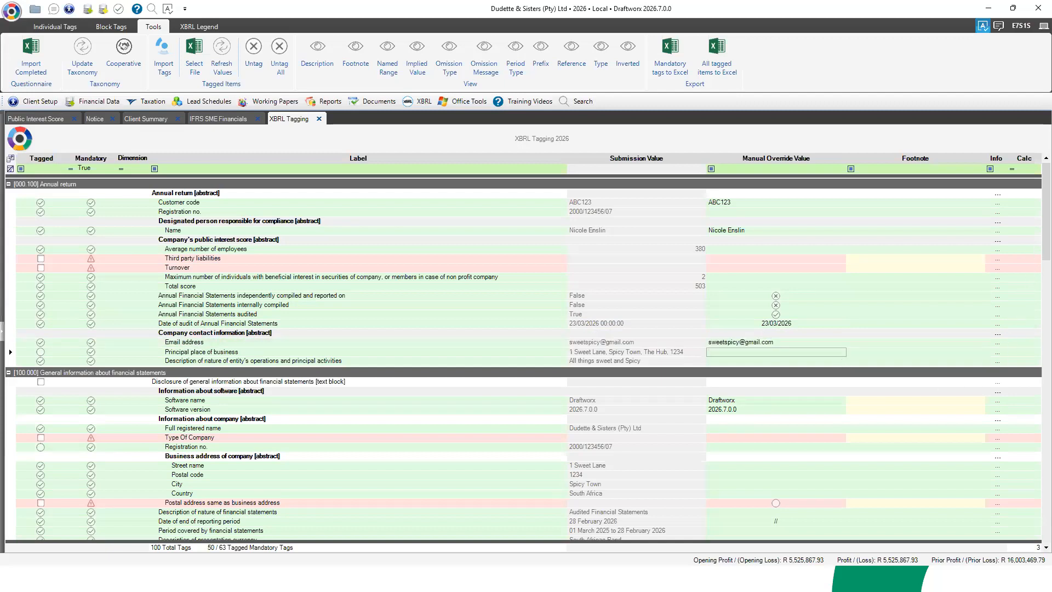
Set Type Of Company to Domestic private company and Postal address same as business address to False
{"action": "scroll", "coordinate": [1037, 246], "scroll_direction": "down", "scroll_amount": 5}
{"action": "scroll", "coordinate": [1037, 246], "scroll_direction": "down", "scroll_amount": 1}
{"action": "left_click", "coordinate": [793, 258]}
{"action": "left_click", "coordinate": [792, 259]}
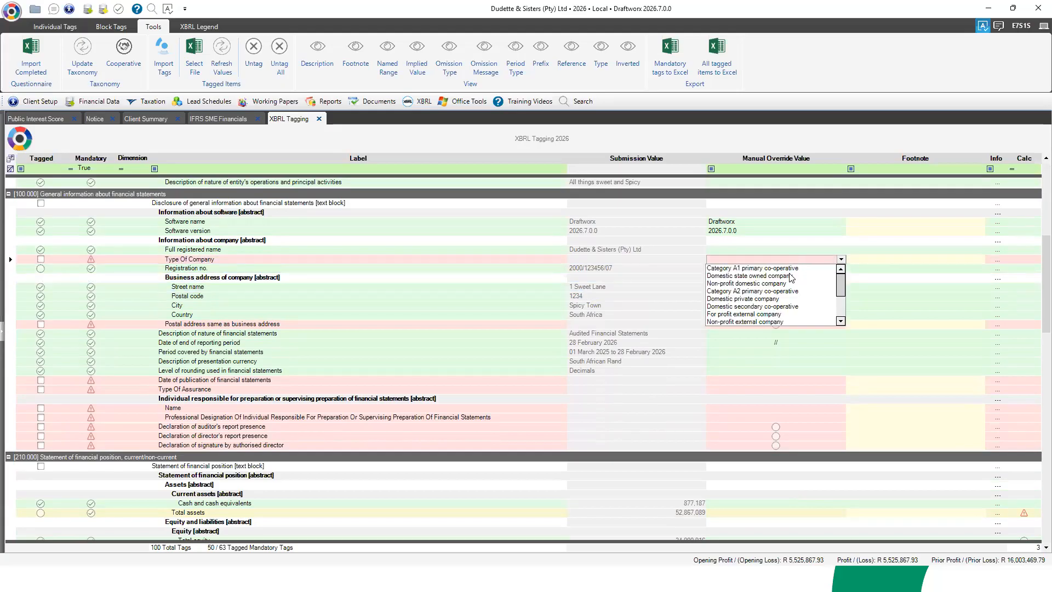
{"action": "left_click", "coordinate": [776, 299]}
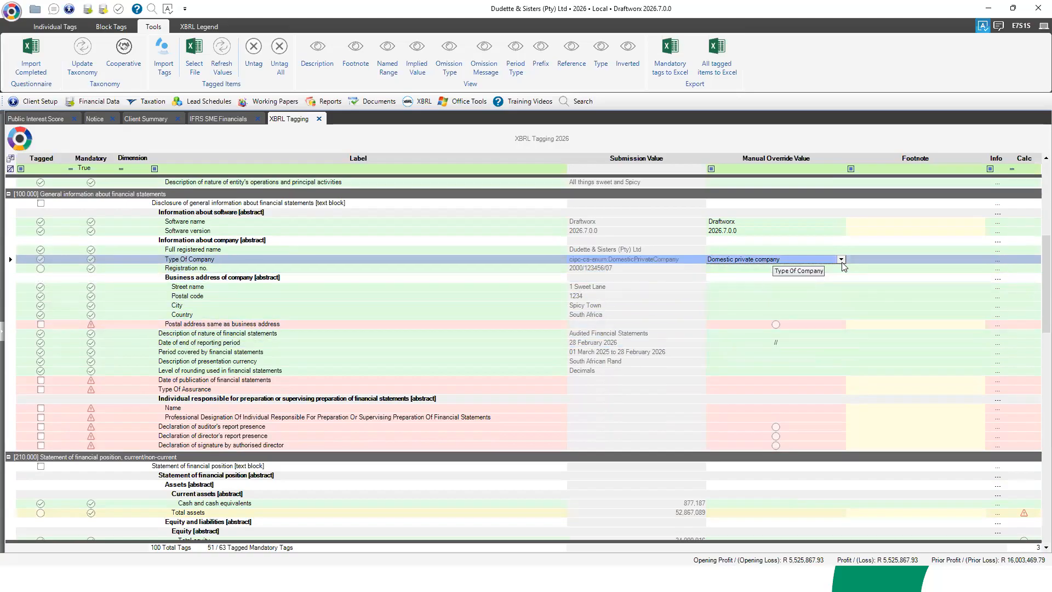
{"action": "left_click", "coordinate": [775, 324]}
{"action": "left_click", "coordinate": [775, 324]}
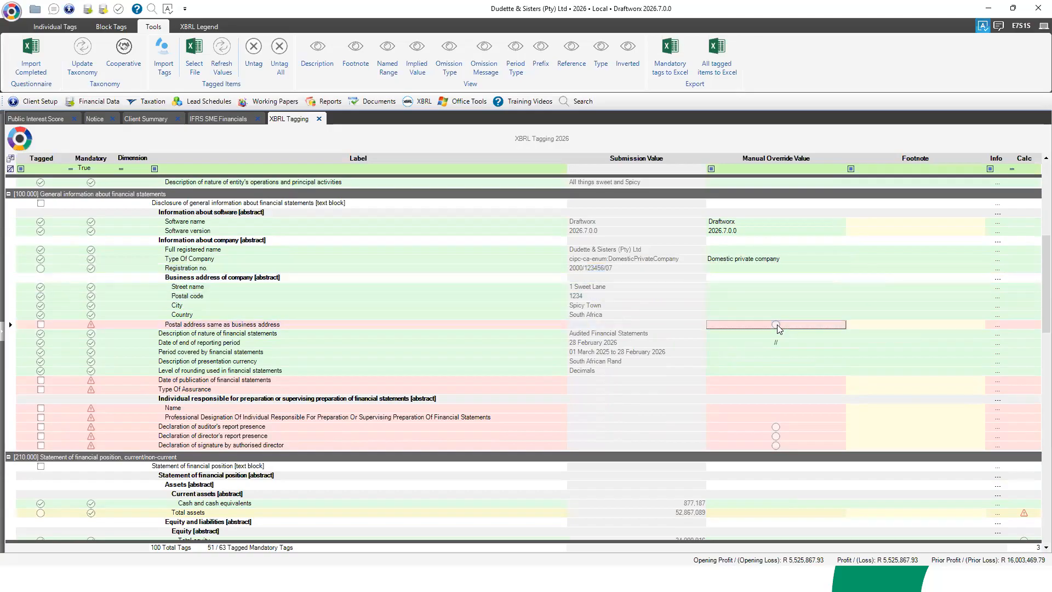
{"action": "left_click", "coordinate": [776, 324]}
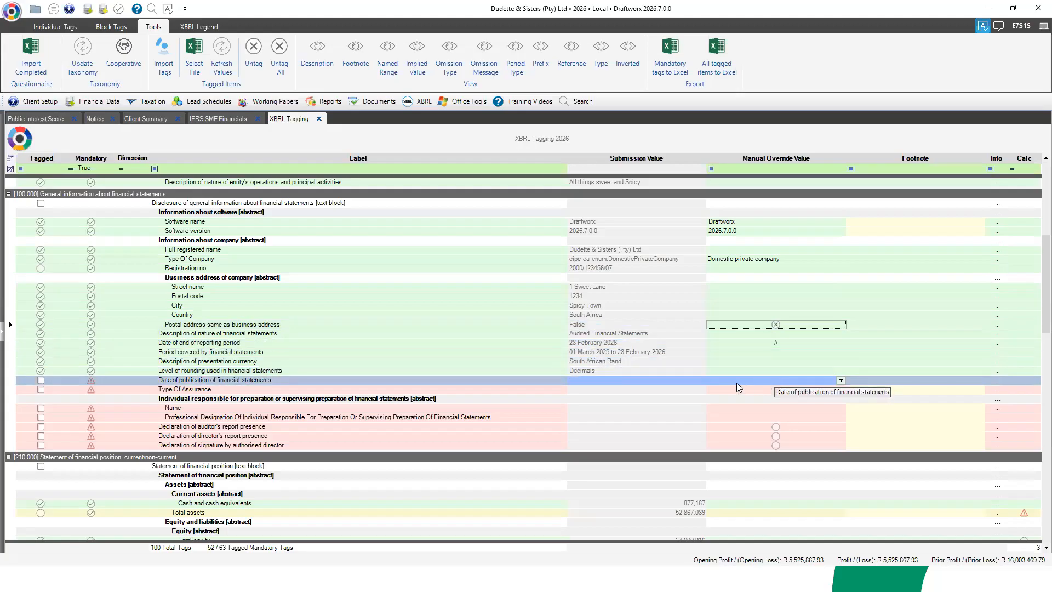
Set the date of publication of the financial statements to 23/03/2026 and Type Of Assurance to Audited
{"action": "left_click", "coordinate": [842, 380]}
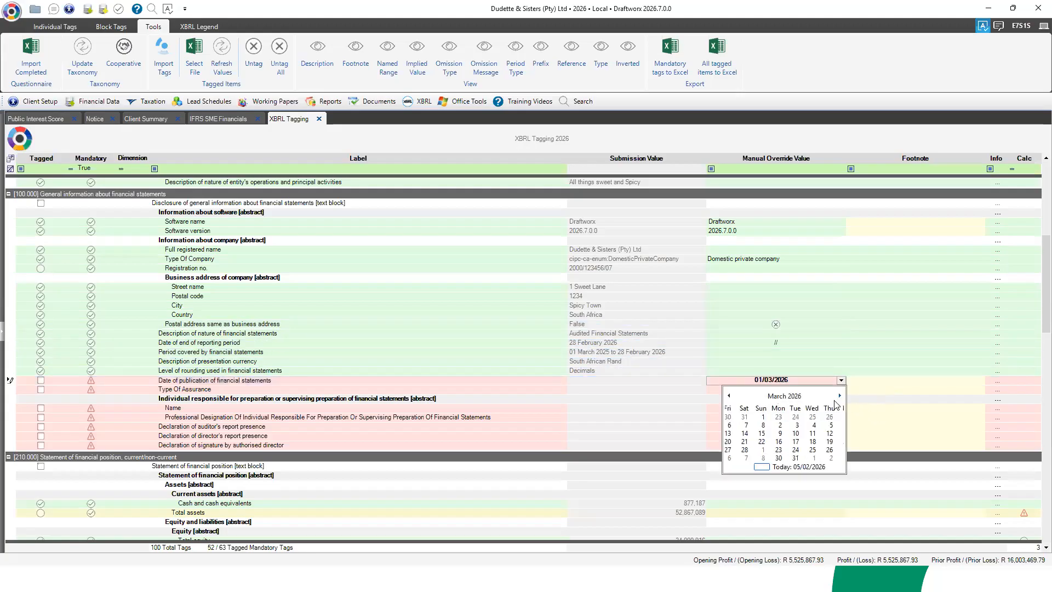
{"action": "left_click", "coordinate": [734, 450]}
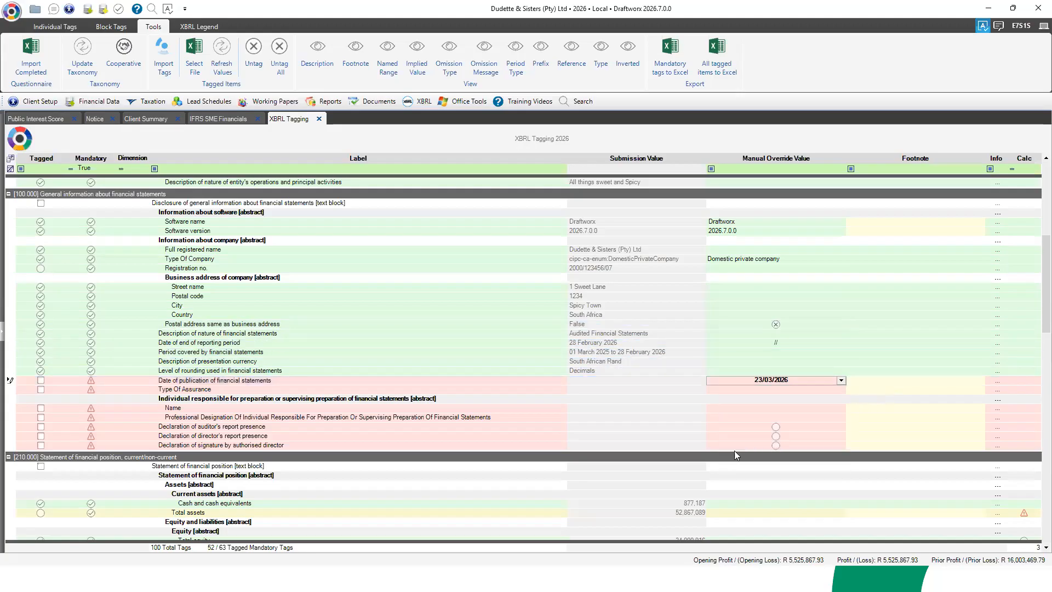
{"action": "left_click", "coordinate": [791, 393]}
{"action": "left_click", "coordinate": [743, 399]}
{"action": "scroll", "coordinate": [1037, 329], "scroll_direction": "down", "scroll_amount": 2}
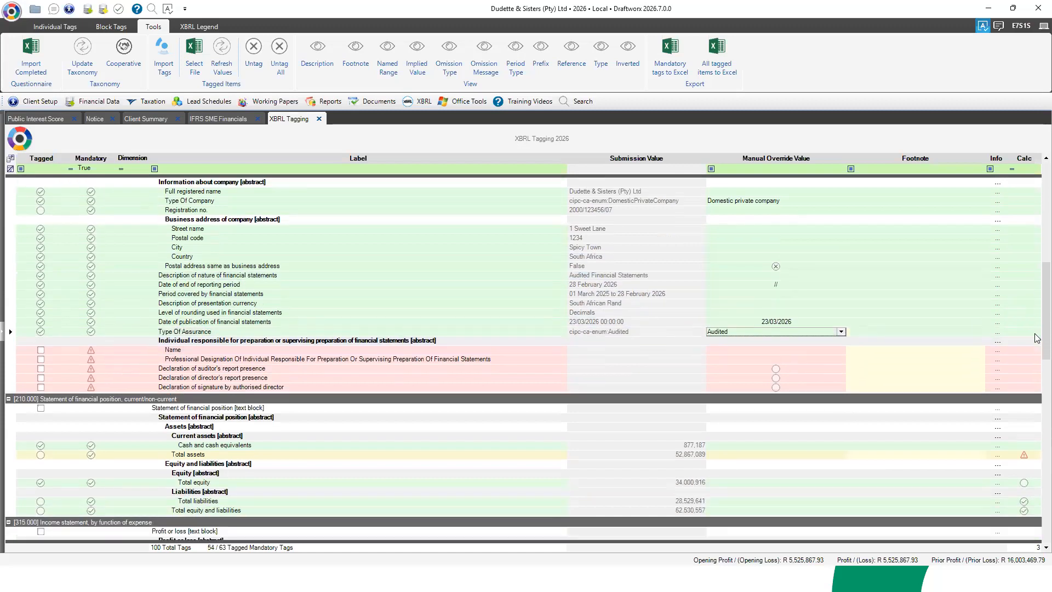
Enter the name of the individual responsible for preparing the financial statements and set the professional designation to South African Institute of Chartered Accountants
{"action": "scroll", "coordinate": [1037, 337], "scroll_direction": "down", "scroll_amount": 2}
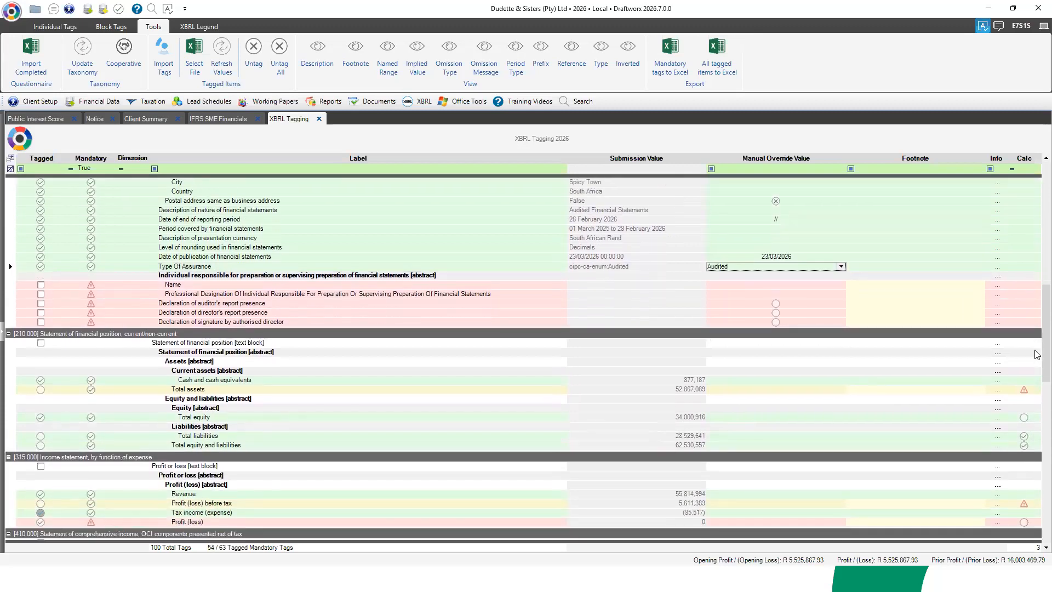
{"action": "left_click", "coordinate": [730, 285]}
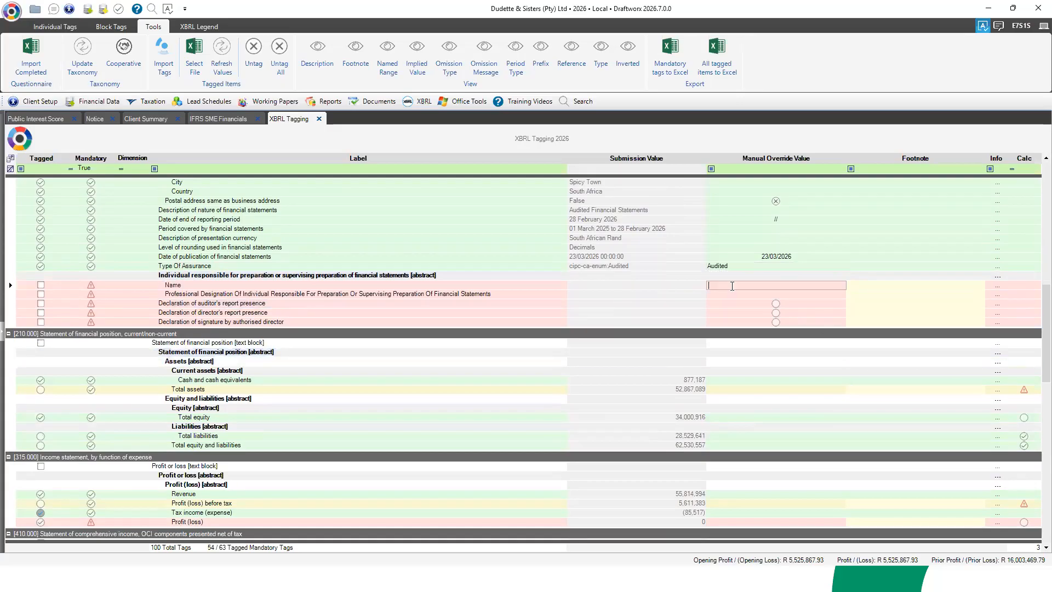
{"action": "left_click", "coordinate": [768, 293]}
{"action": "left_click", "coordinate": [755, 304]}
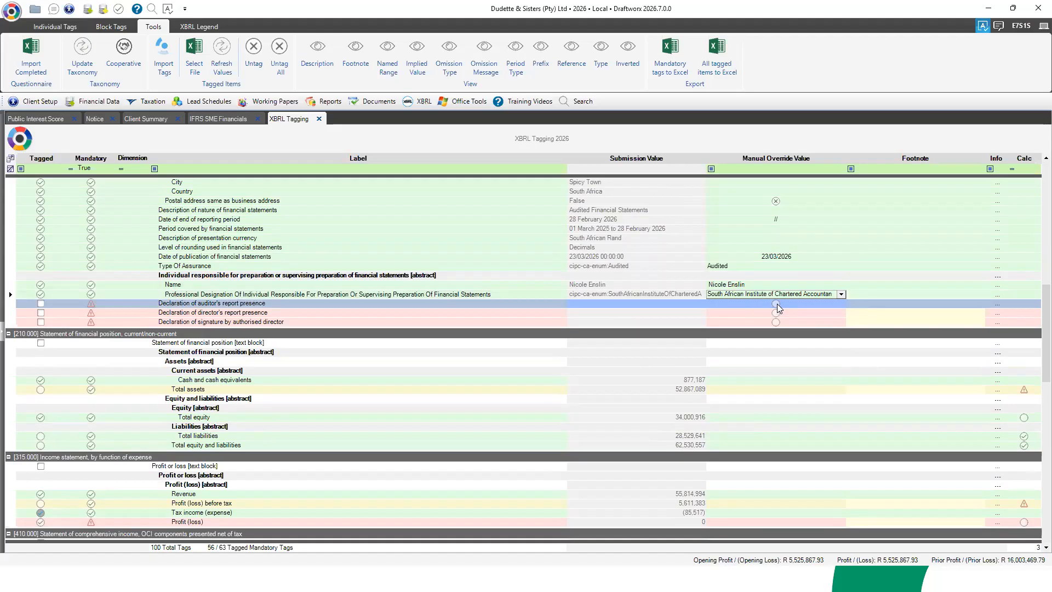
Set the declarations of auditor's report presence, director's report presence and signature by authorised director to True
{"action": "left_click", "coordinate": [776, 313]}
{"action": "left_click", "coordinate": [777, 325]}
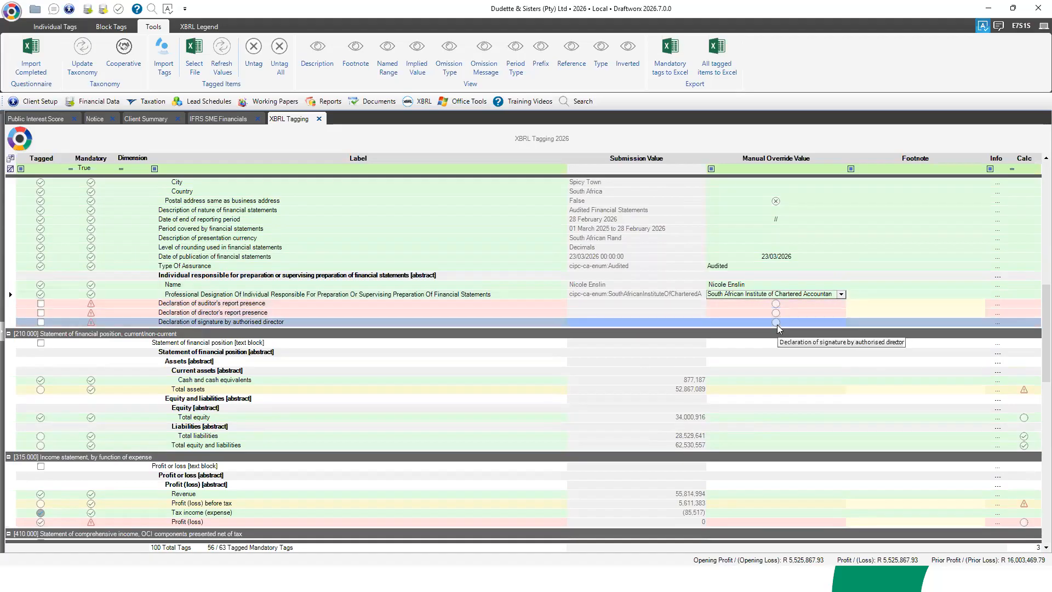
{"action": "left_click", "coordinate": [776, 305]}
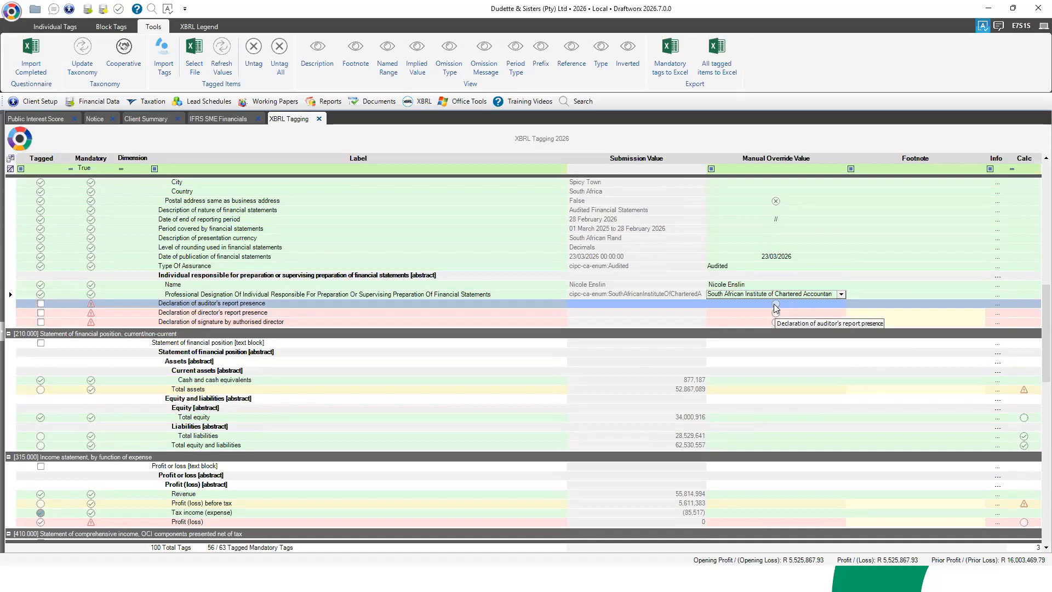
{"action": "left_click", "coordinate": [771, 323]}
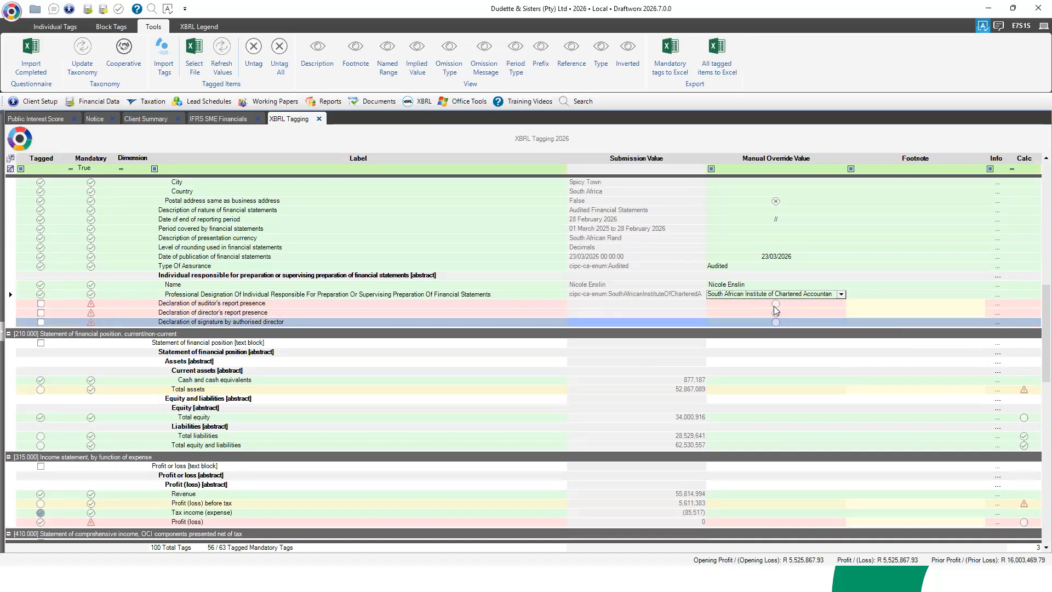
{"action": "left_click", "coordinate": [775, 303]}
{"action": "left_click", "coordinate": [775, 313]}
{"action": "left_click", "coordinate": [773, 322]}
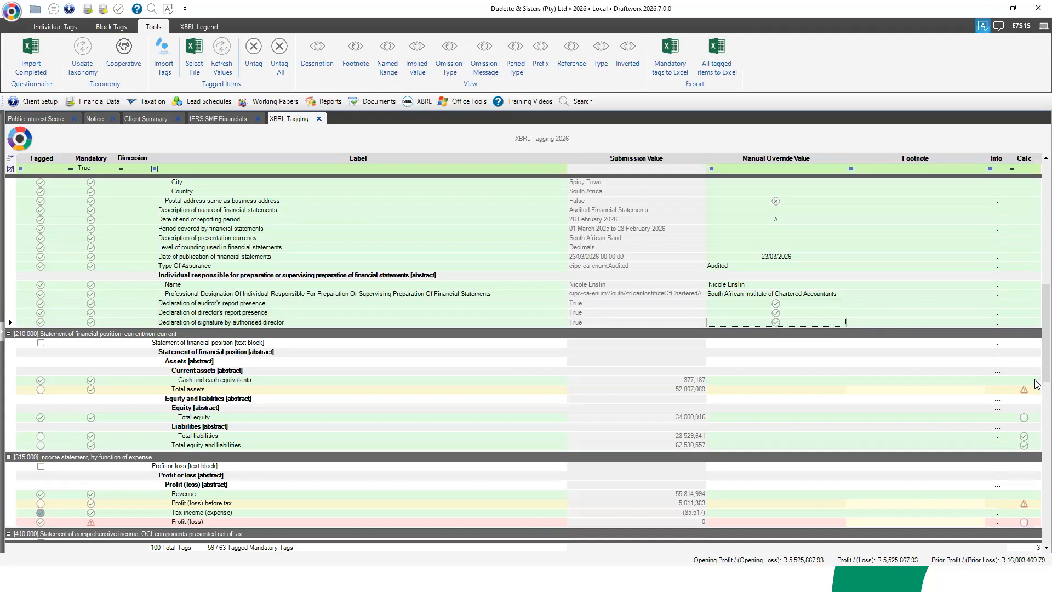
Examine the calculation breakdown behind the Total assets tag in the statement of financial position
{"action": "scroll", "coordinate": [1038, 384], "scroll_direction": "down", "scroll_amount": 5}
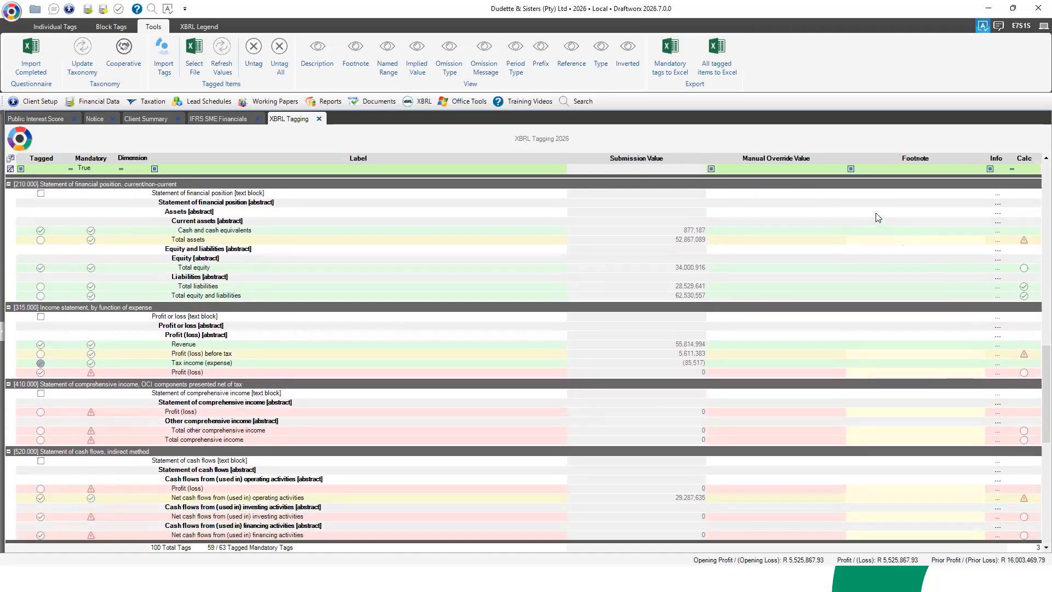
{"action": "scroll", "coordinate": [877, 219], "scroll_direction": "down", "scroll_amount": 1}
{"action": "left_click", "coordinate": [1025, 212]}
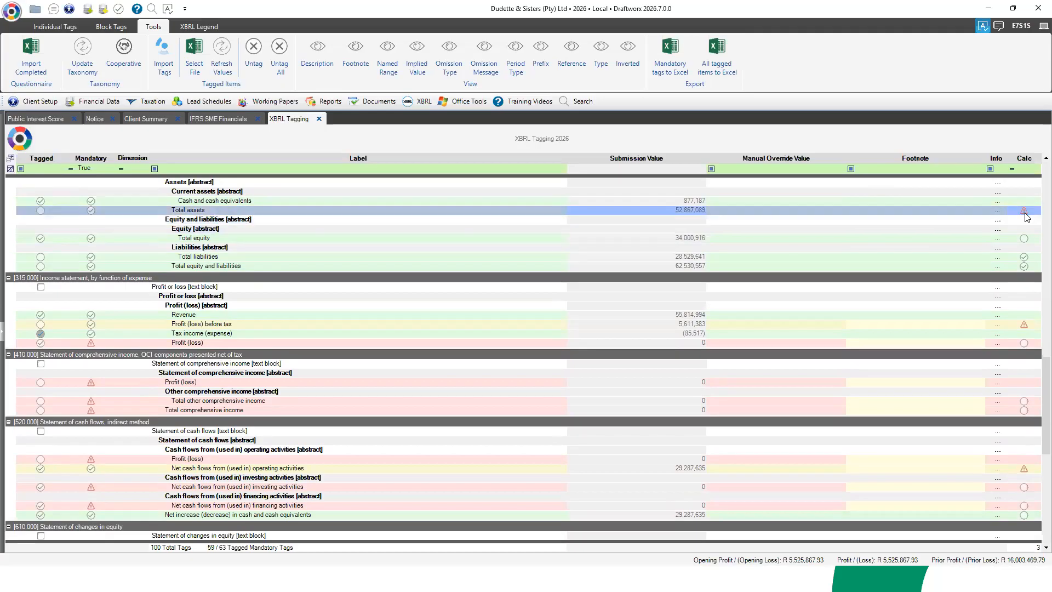
{"action": "left_click", "coordinate": [1024, 212]}
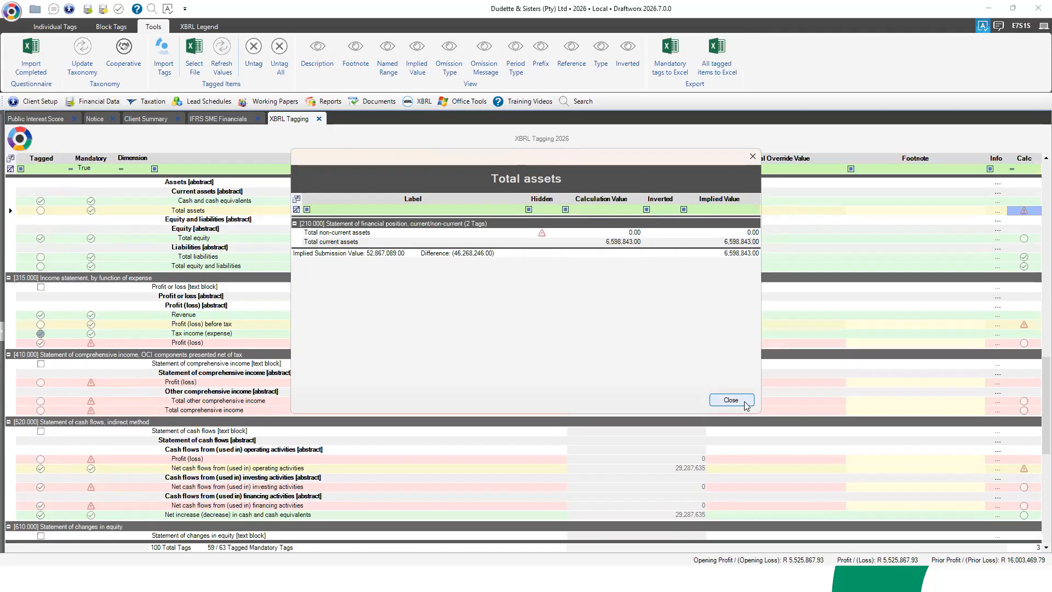
{"action": "left_click", "coordinate": [813, 204]}
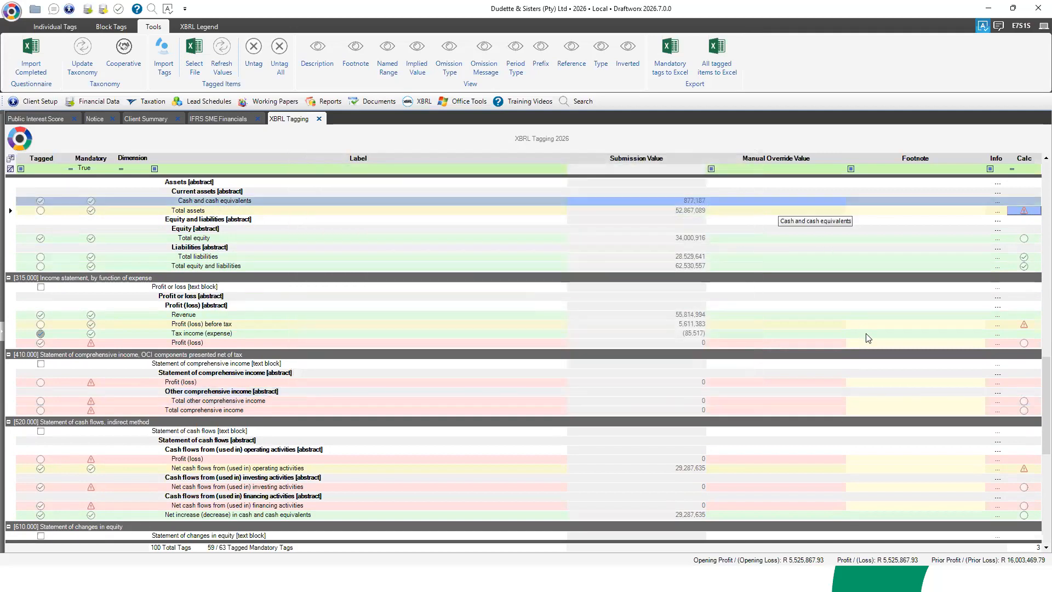
Review the mandatory tags still missing from the income statement through to the corporate governance disclosures
{"action": "left_click", "coordinate": [844, 362]}
{"action": "left_click", "coordinate": [805, 343]}
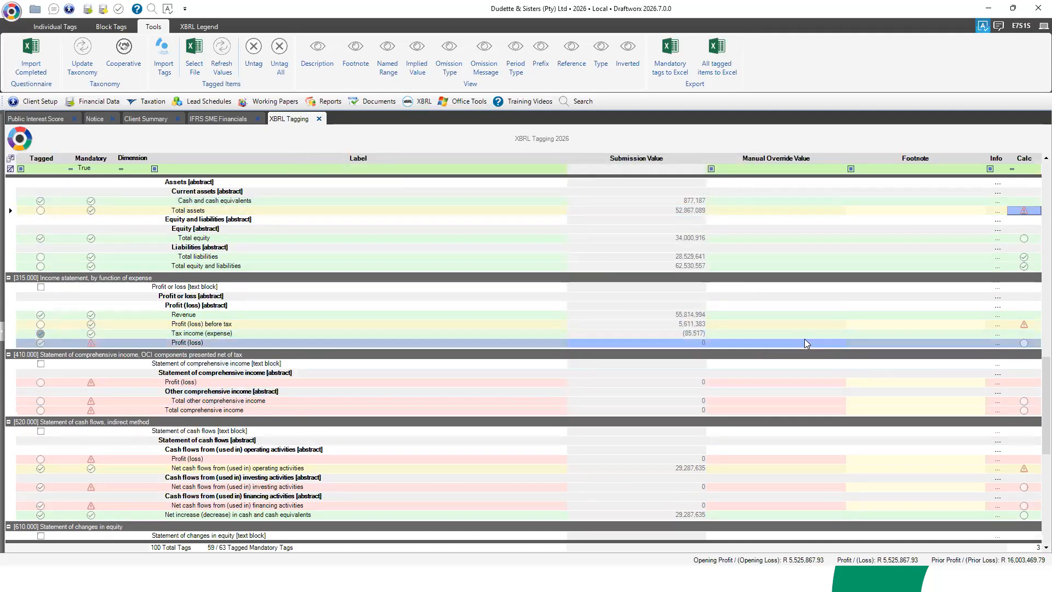
{"action": "left_click", "coordinate": [801, 342]}
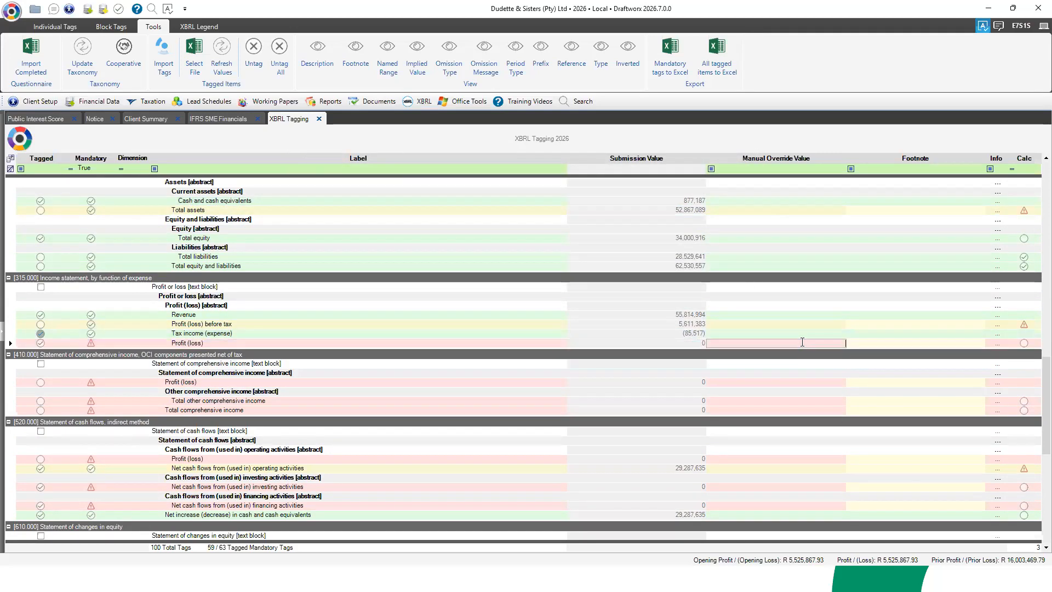
{"action": "left_click", "coordinate": [359, 401]}
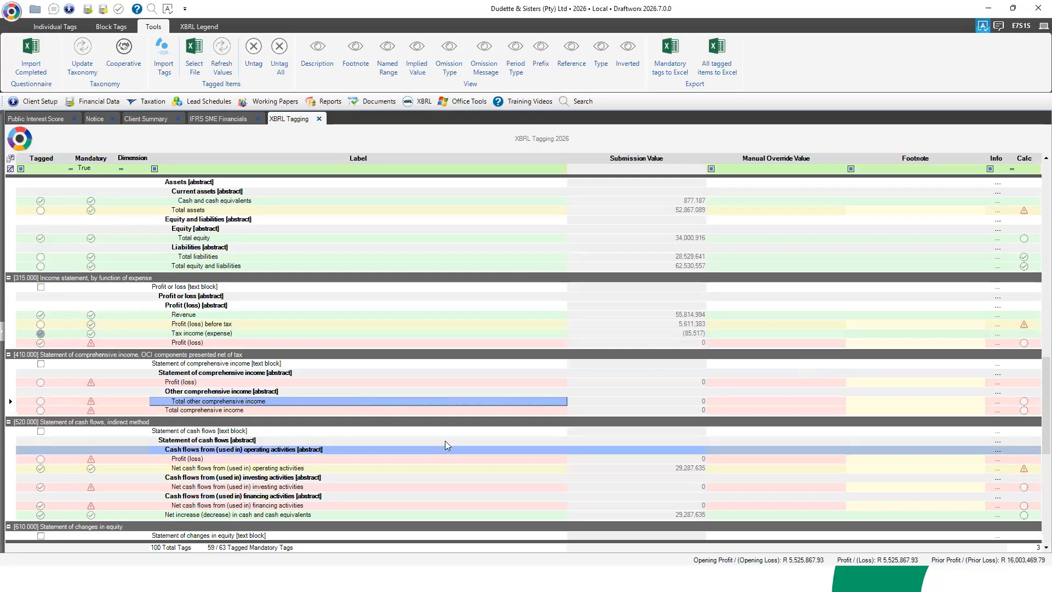
{"action": "scroll", "coordinate": [445, 441], "scroll_direction": "down", "scroll_amount": 5}
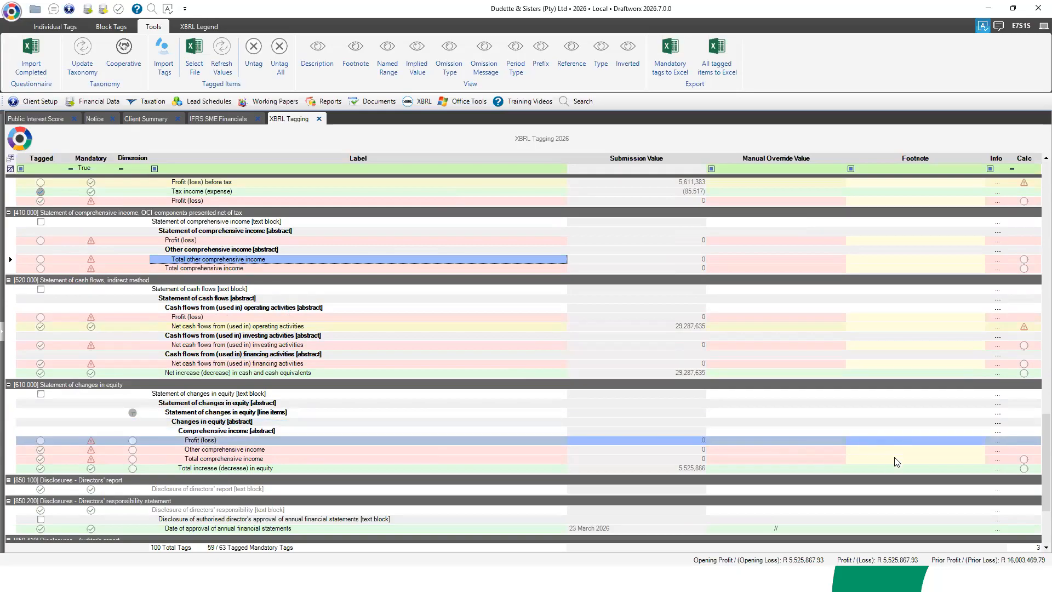
{"action": "scroll", "coordinate": [895, 469], "scroll_direction": "down", "scroll_amount": 3}
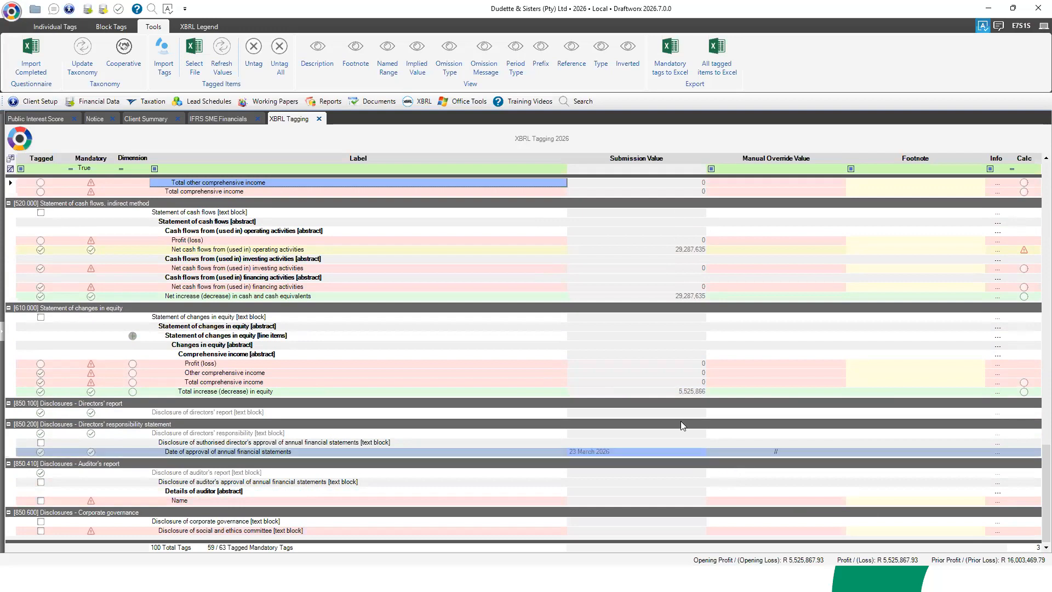
{"action": "scroll", "coordinate": [630, 329], "scroll_direction": "up", "scroll_amount": 10}
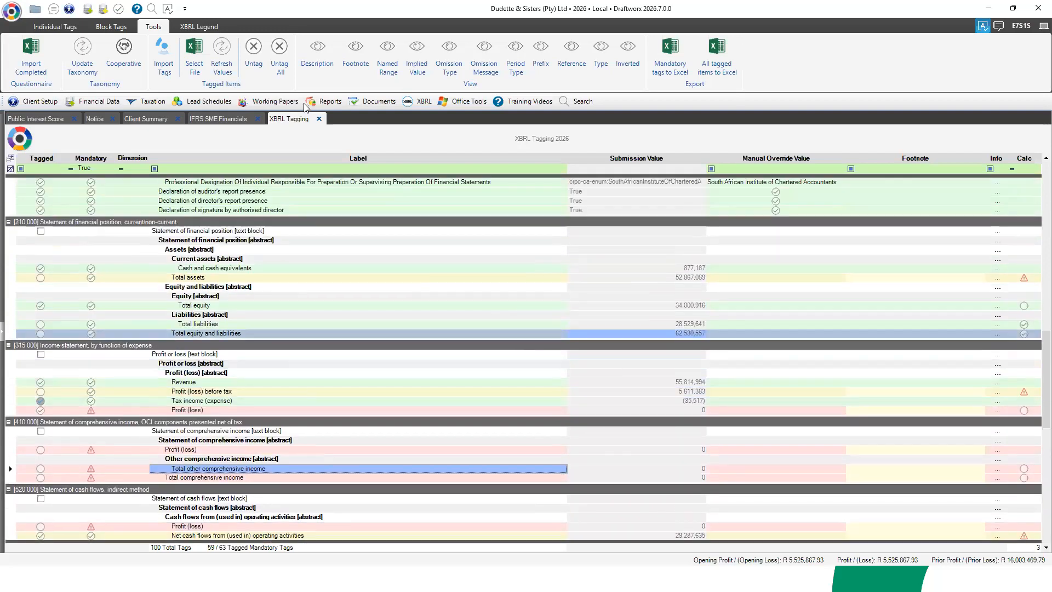
Show XBRL tagging beside the IFRS SME Financials and filter the tag list to mandatory tags only
{"action": "left_click", "coordinate": [215, 117]}
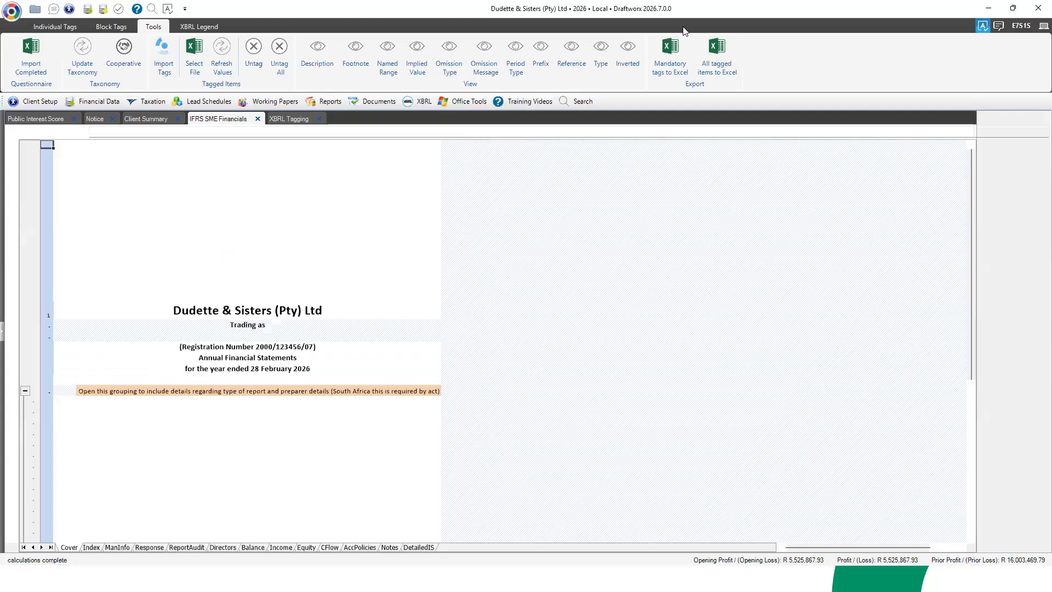
{"action": "left_click", "coordinate": [19, 66]}
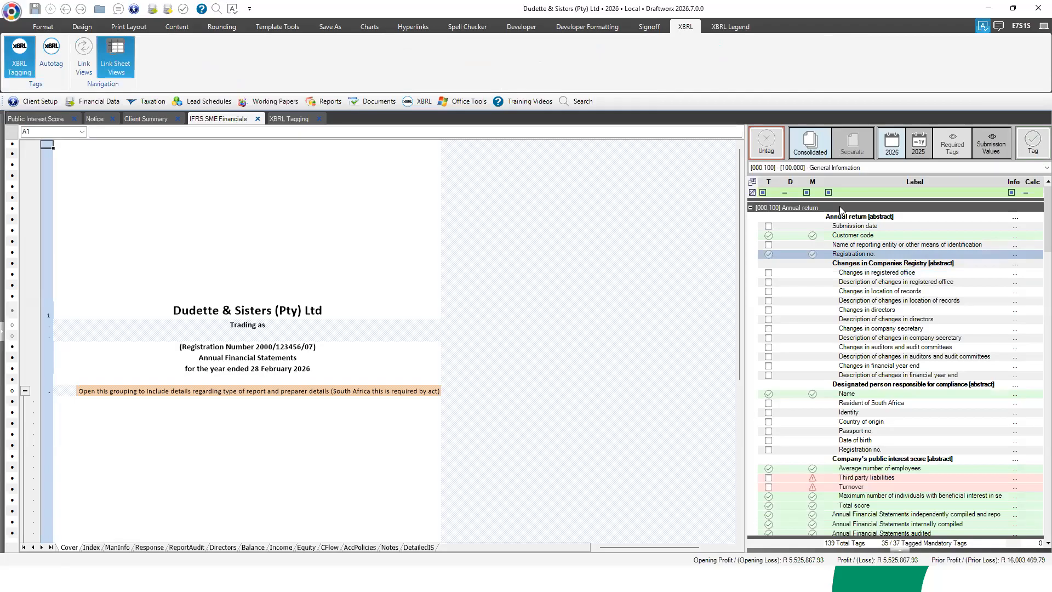
{"action": "left_click", "coordinate": [819, 193]}
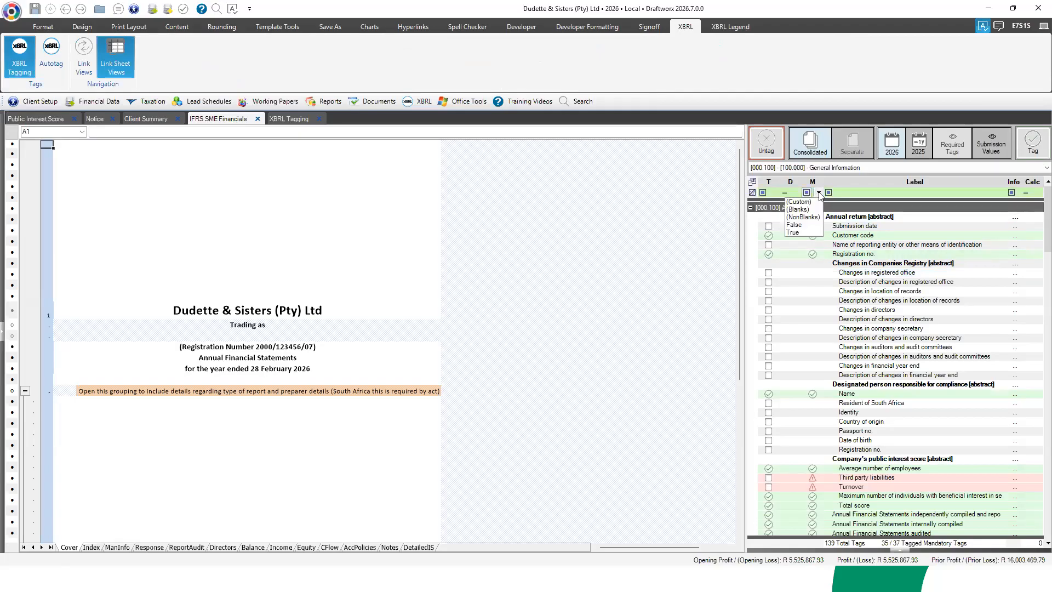
{"action": "left_click", "coordinate": [808, 236]}
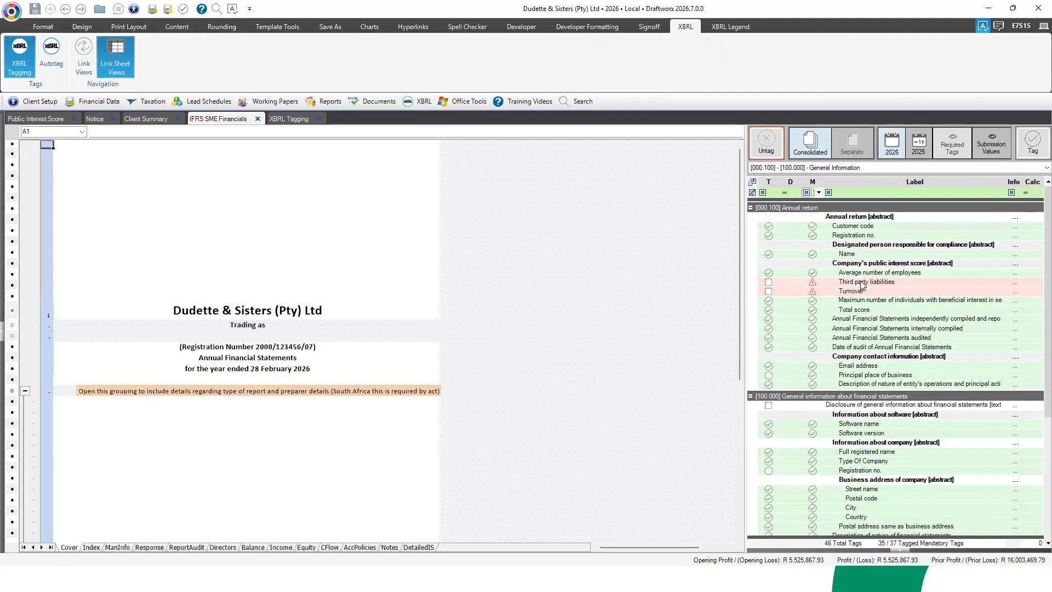
Turn off Link Sheet Views and sum the 2026 non-current and current liabilities totals on the Balance sheet
{"action": "left_click", "coordinate": [115, 60]}
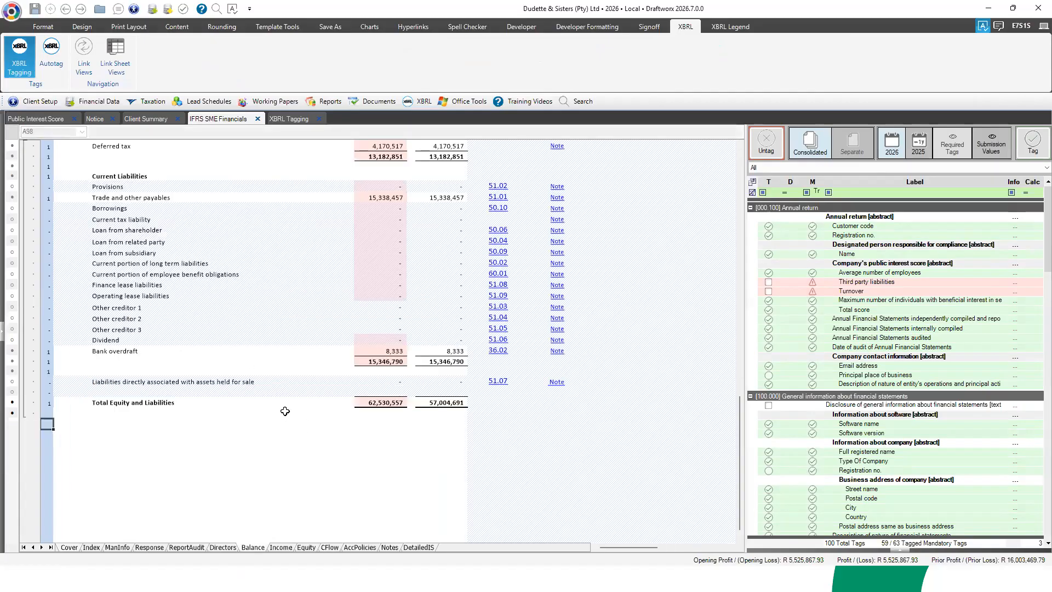
{"action": "left_click", "coordinate": [275, 362]}
{"action": "scroll", "coordinate": [383, 240], "scroll_direction": "up", "scroll_amount": 2}
{"action": "left_click", "coordinate": [381, 222]}
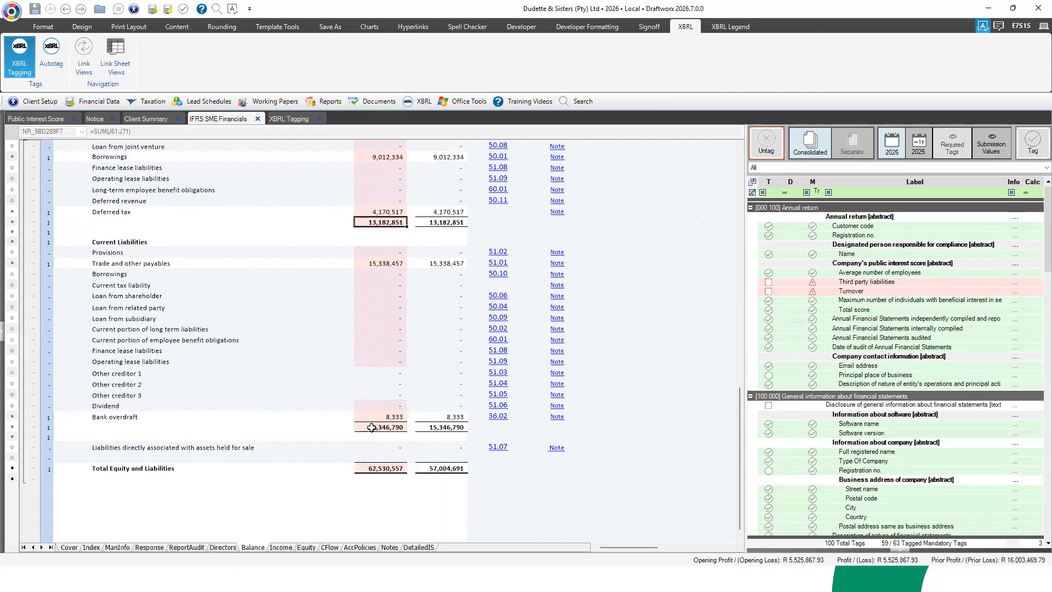
{"action": "left_click", "coordinate": [372, 427], "text": "ctrl"}
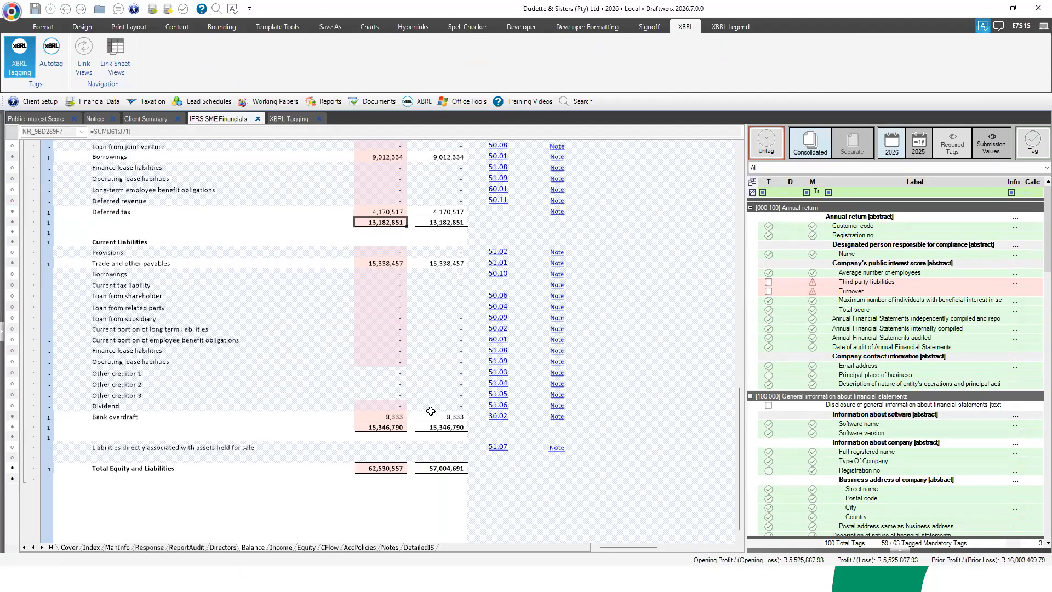
Set the manual override value of the Third party liabilities tag to 28,529,641
{"action": "left_click", "coordinate": [858, 282]}
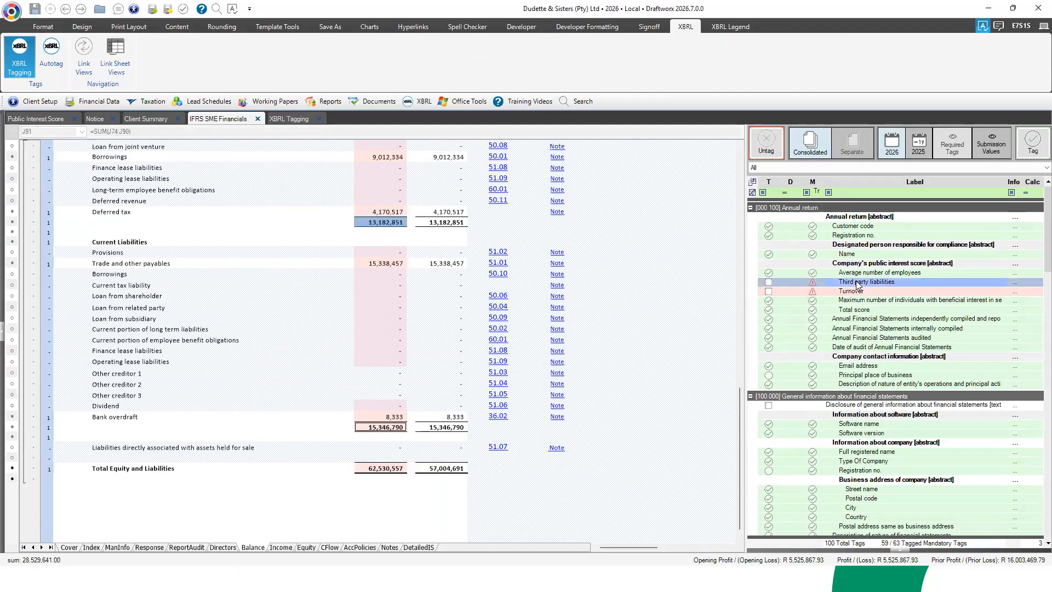
{"action": "left_click", "coordinate": [899, 550]}
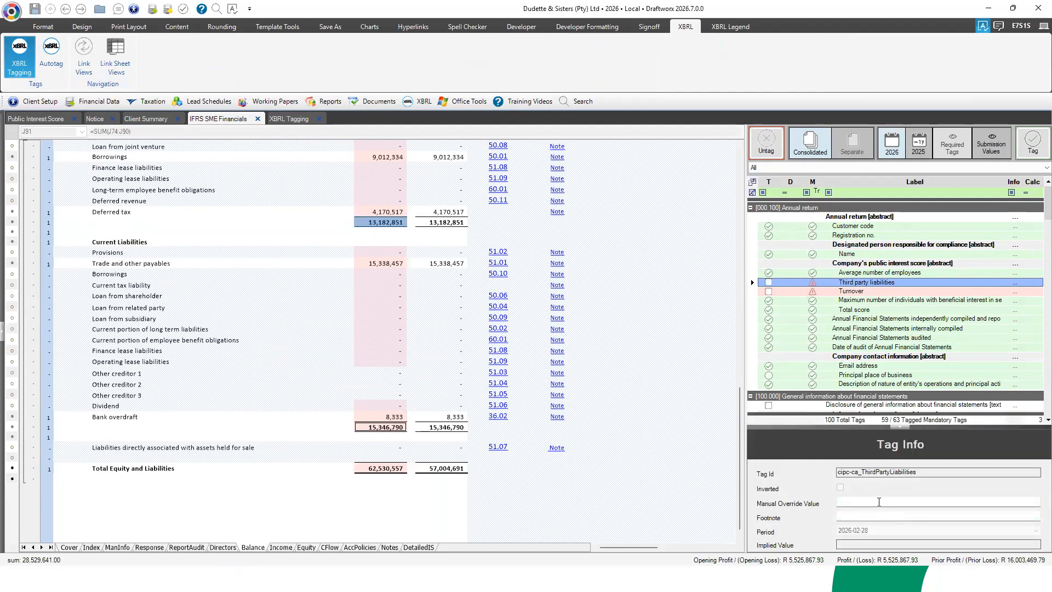
{"action": "left_click", "coordinate": [869, 502]}
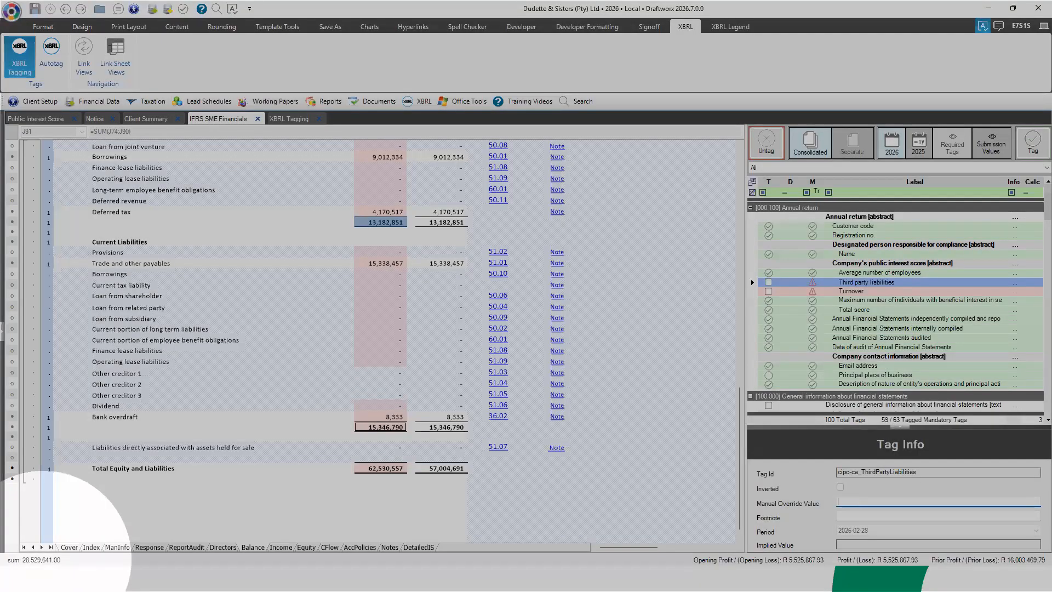
{"action": "type", "text": "2"}
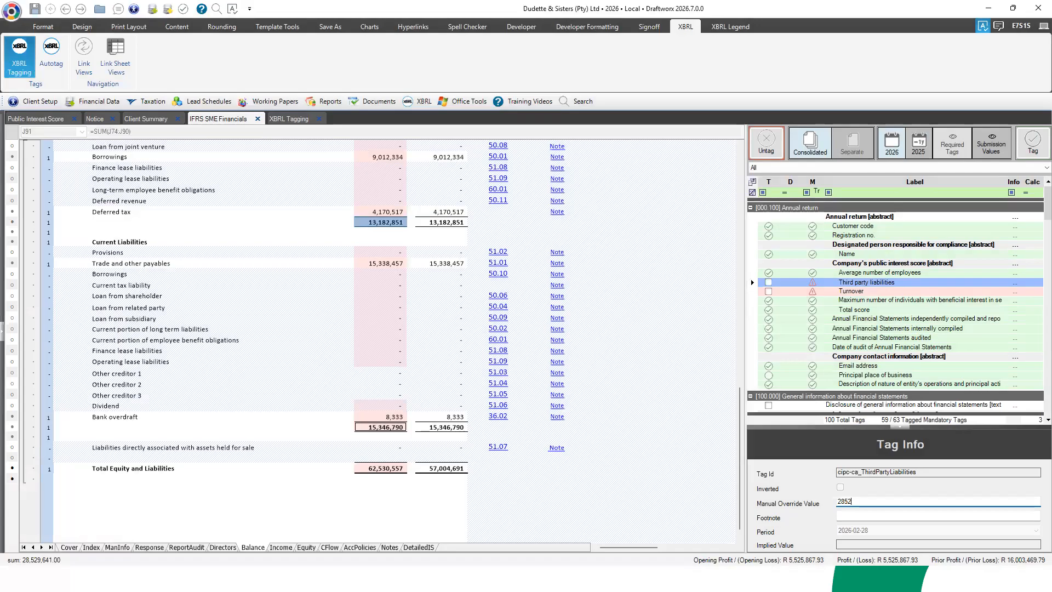
{"action": "type", "text": "8,529,6"}
{"action": "type", "text": "41"}
{"action": "key", "text": "Tab"}
Set the manual override value of the Turnover tag to 55,814,994 and hide the tag details
{"action": "left_click", "coordinate": [848, 292]}
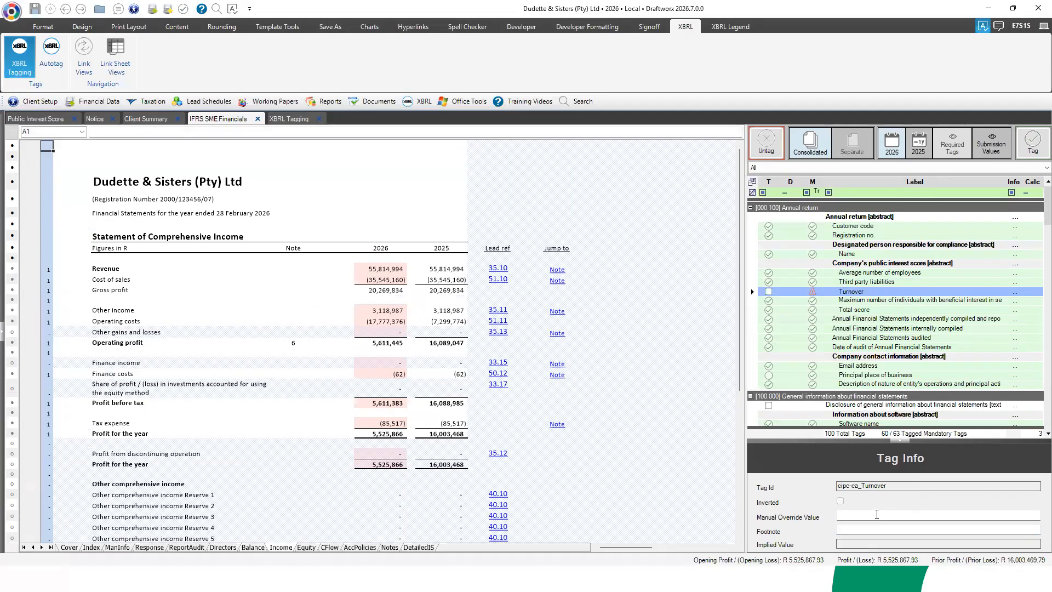
{"action": "left_click", "coordinate": [898, 516]}
{"action": "type", "text": "55814994"}
{"action": "key", "text": "Tab"}
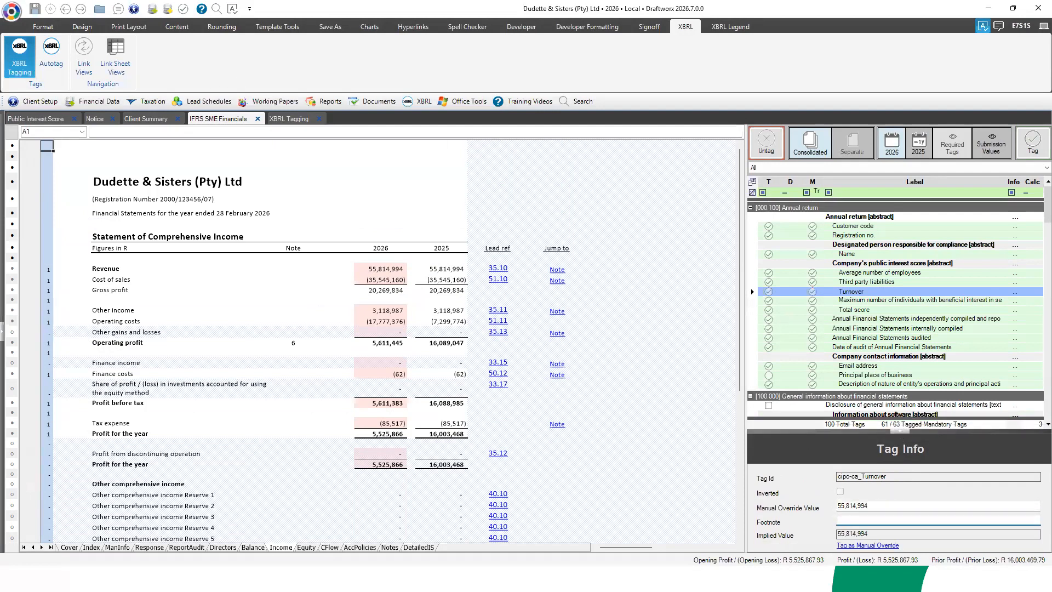
{"action": "left_click", "coordinate": [900, 431]}
Turn Link Sheet Views back on and examine the Profit (loss) before tax calculation for the Income sheet
{"action": "left_click", "coordinate": [109, 54]}
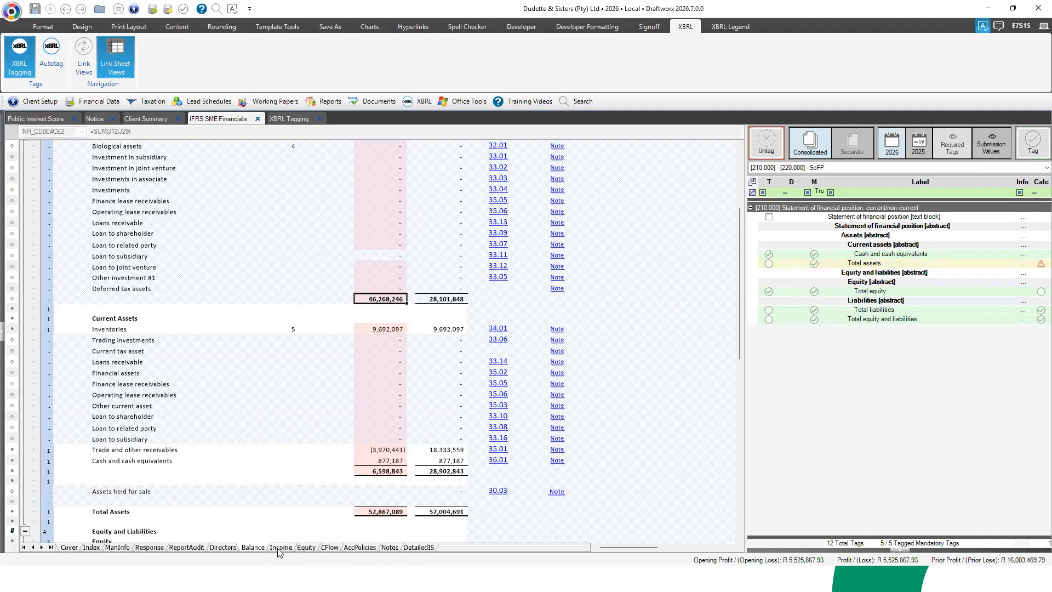
{"action": "left_click", "coordinate": [290, 548]}
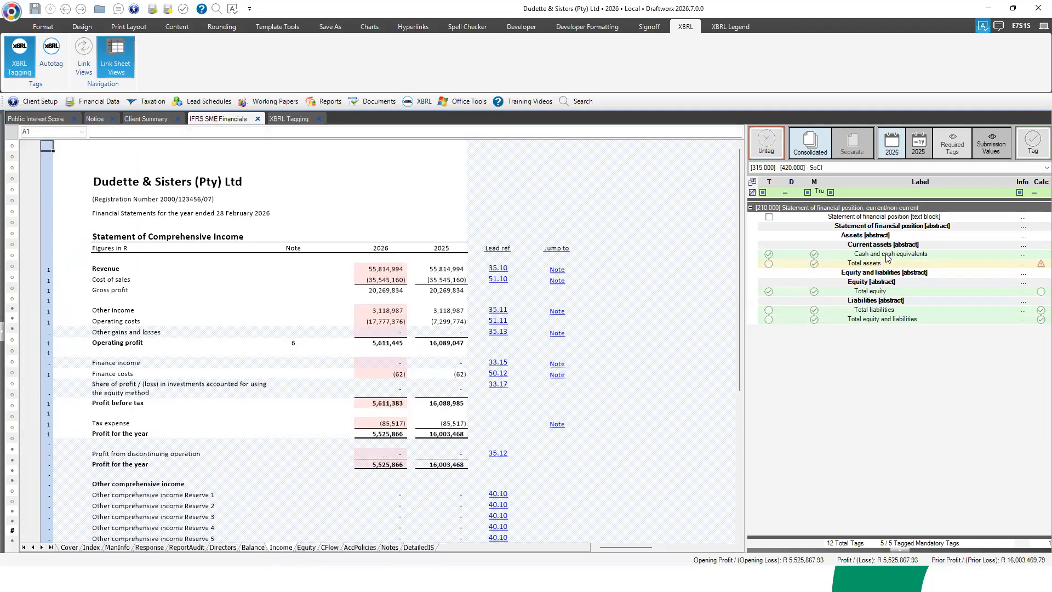
{"action": "left_click", "coordinate": [1039, 256]}
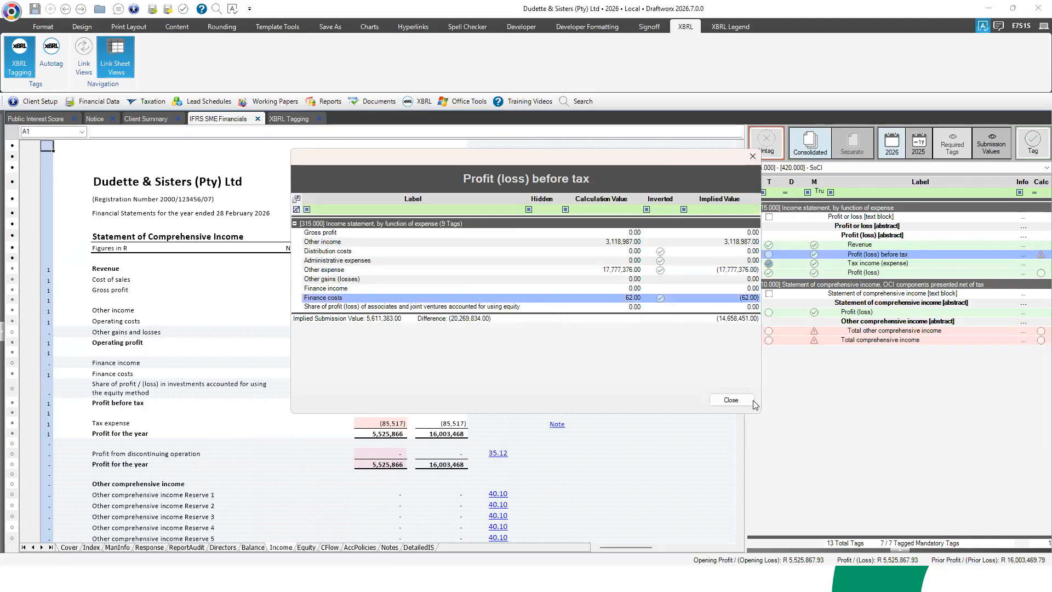
Examine where the Profit (loss), Total other comprehensive income and Total comprehensive income tags in section [410.000] are implied from
{"action": "left_click", "coordinate": [881, 331]}
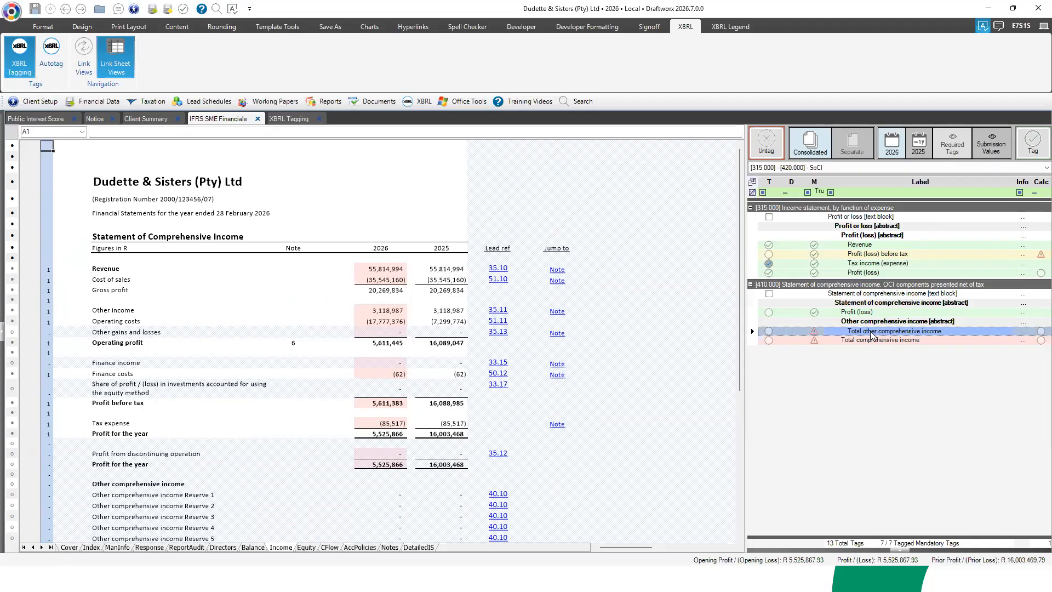
{"action": "left_click", "coordinate": [765, 335]}
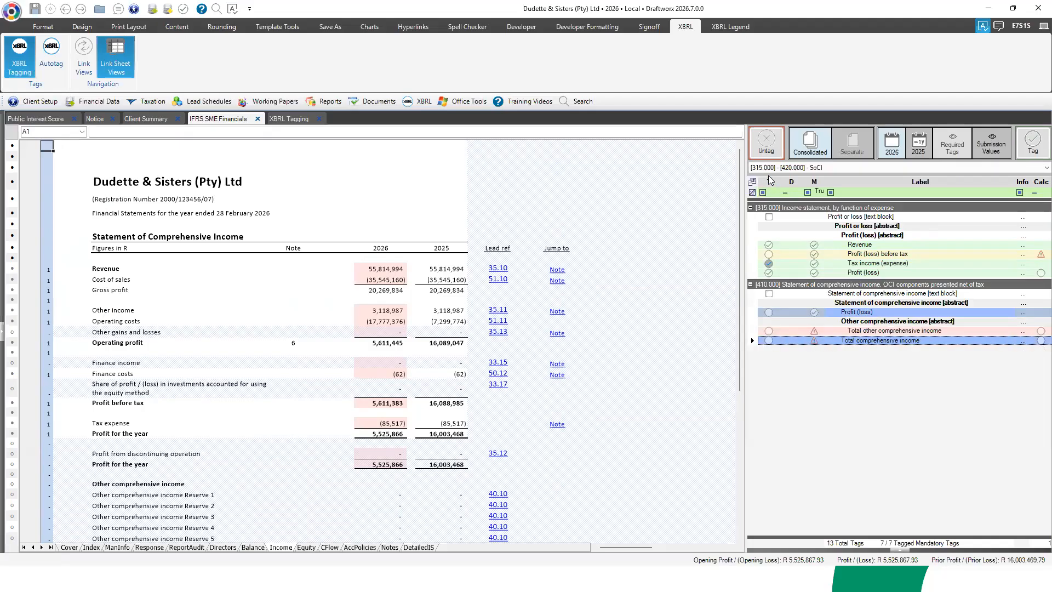
{"action": "key", "text": "Up"}
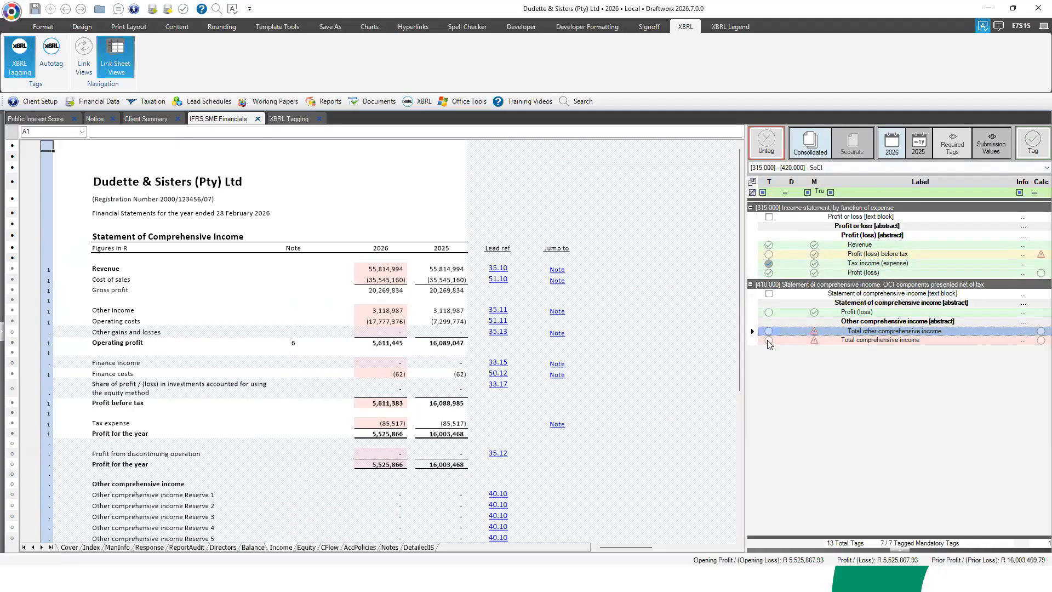
{"action": "left_click", "coordinate": [769, 340]}
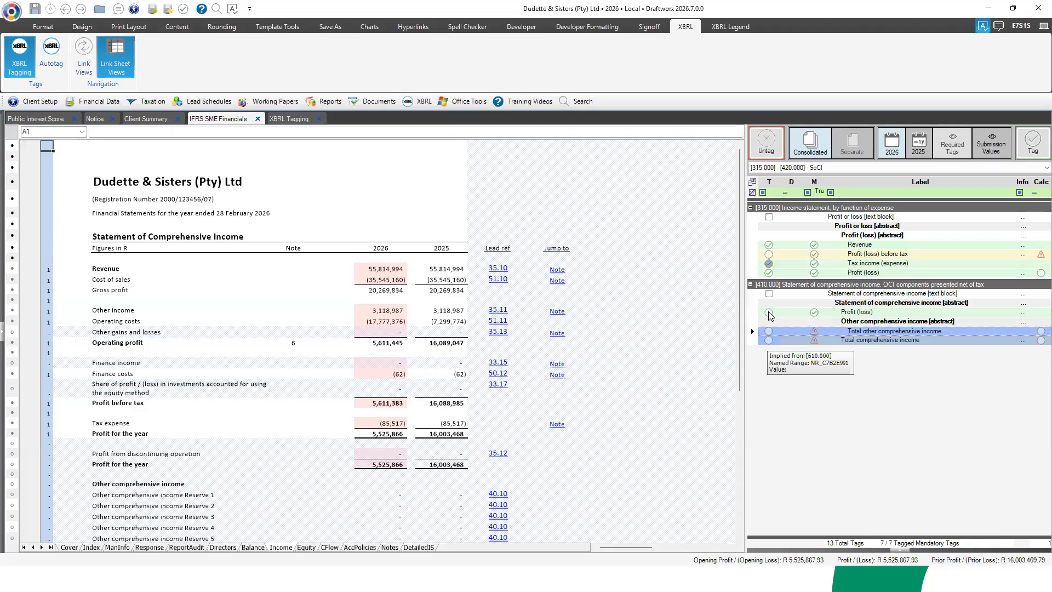
{"action": "left_click", "coordinate": [770, 315]}
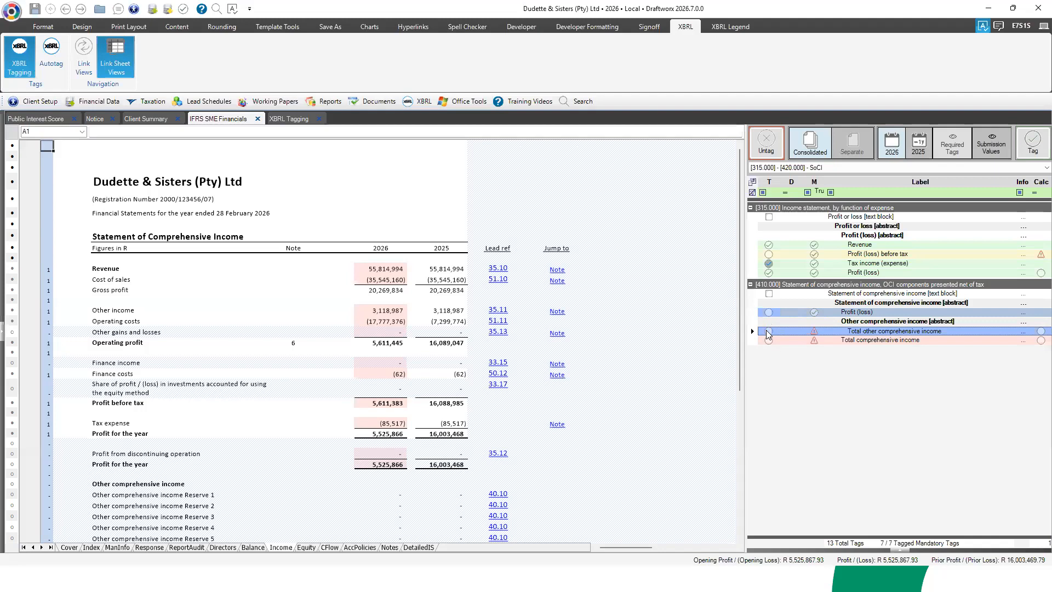
{"action": "left_click", "coordinate": [768, 333]}
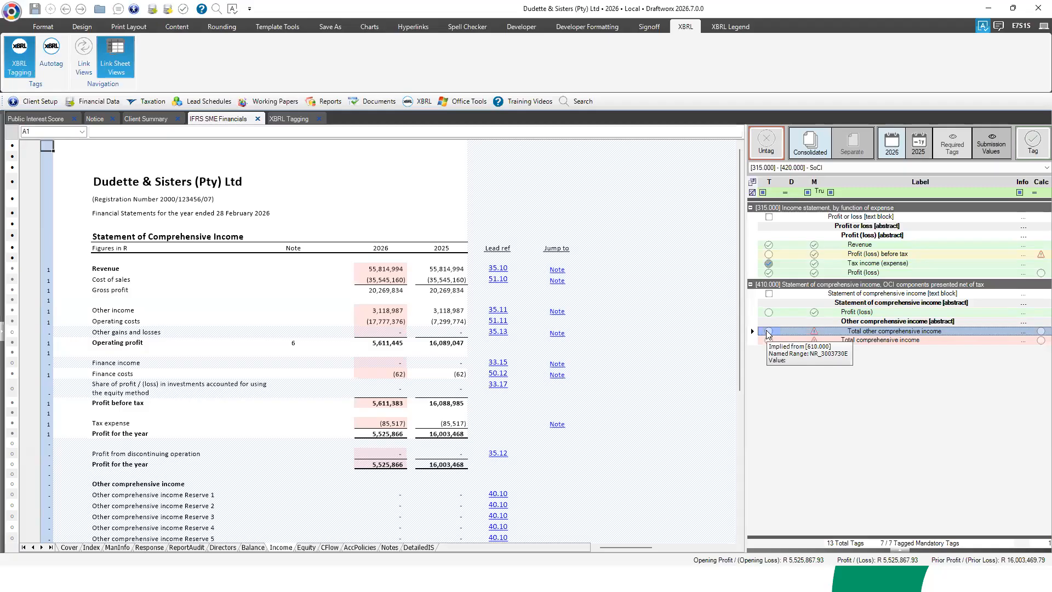
{"action": "left_click", "coordinate": [870, 341], "text": "shift"}
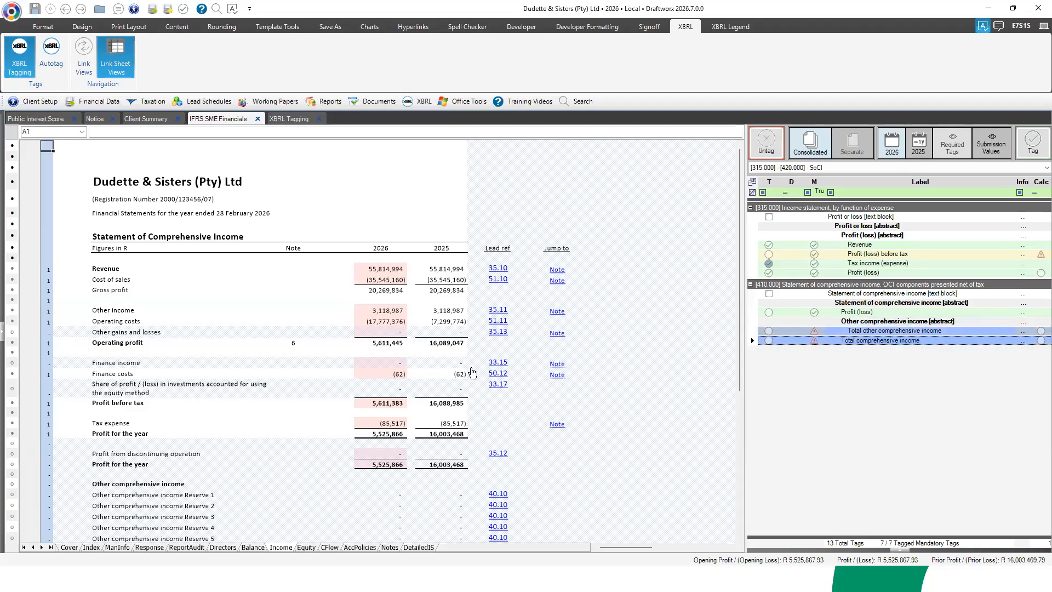
{"action": "left_click", "coordinate": [872, 332]}
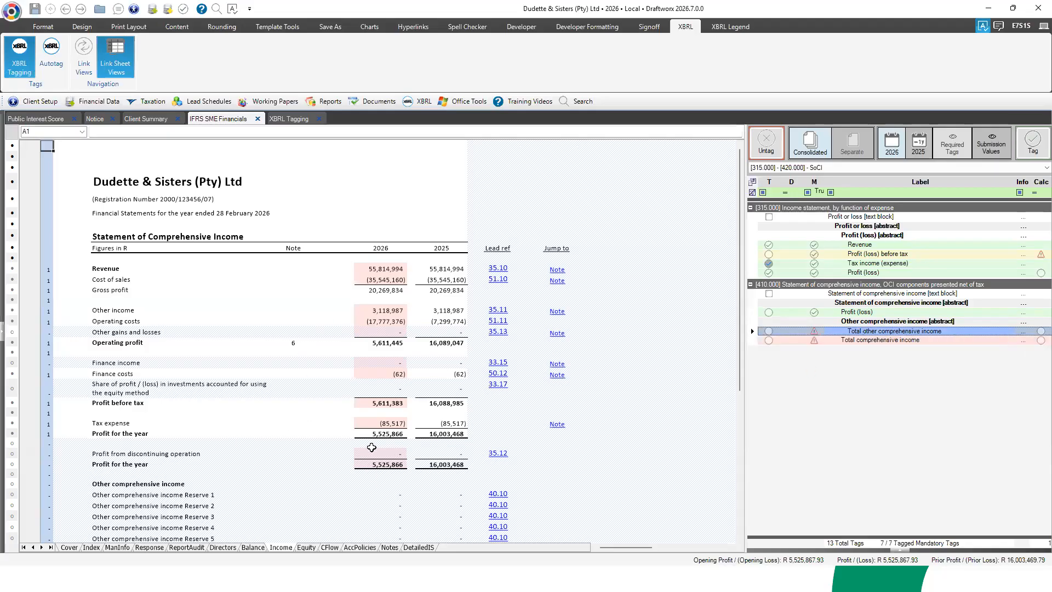
Tag the 2026 Total other comprehensive income cell on the Income sheet and give the tag the footnote None
{"action": "left_click", "coordinate": [380, 494]}
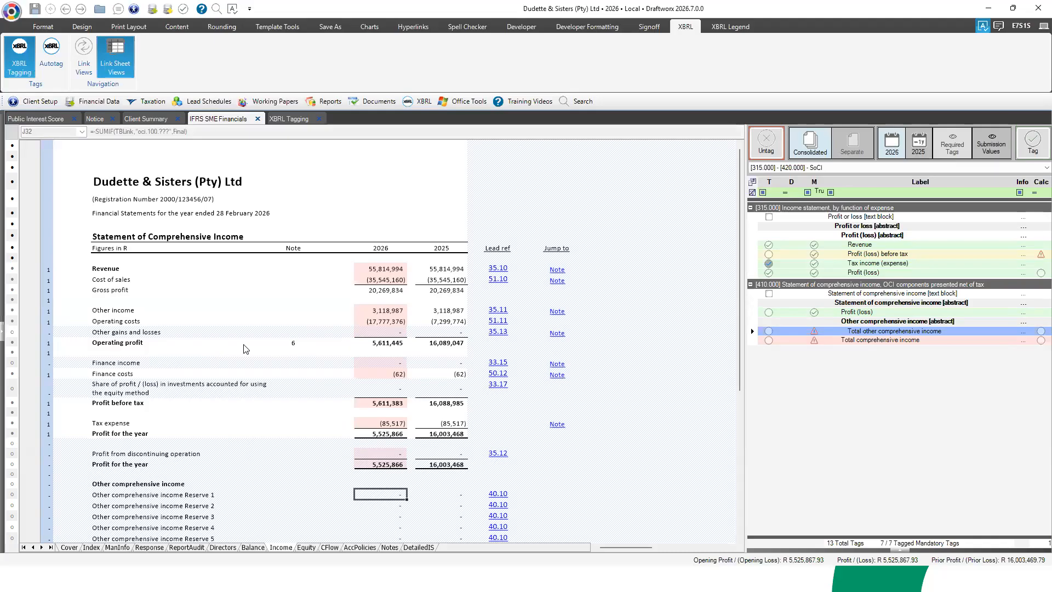
{"action": "scroll", "coordinate": [406, 408], "scroll_direction": "down", "scroll_amount": 7}
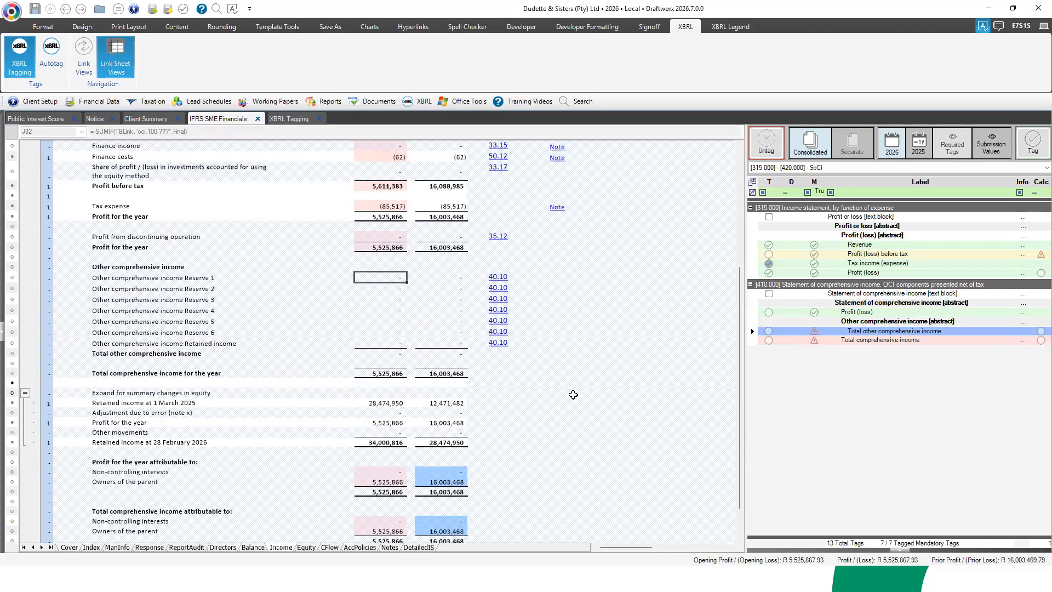
{"action": "left_click", "coordinate": [877, 331]}
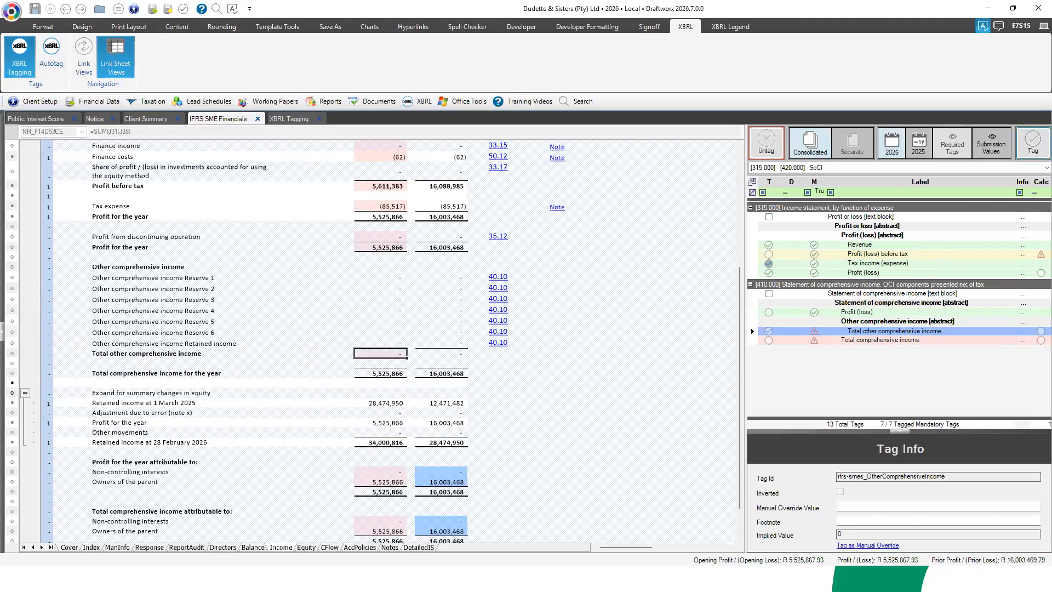
{"action": "left_click", "coordinate": [845, 507]}
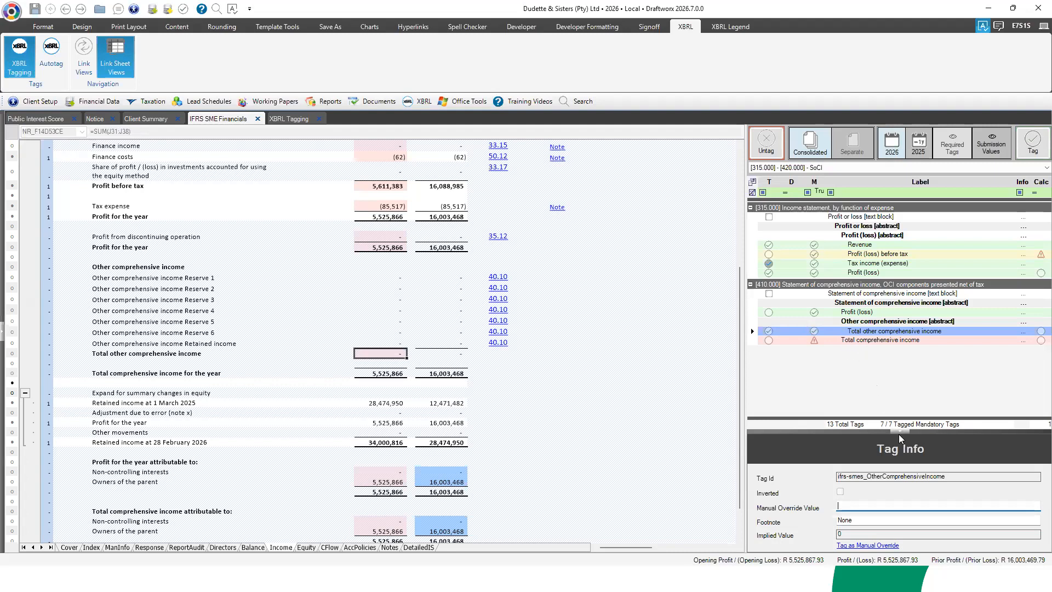
Check the source of the Total comprehensive income tag, turn off Link Sheet Views and show section [610.000] Statement of changes in equity
{"action": "left_click", "coordinate": [781, 341], "text": "shift"}
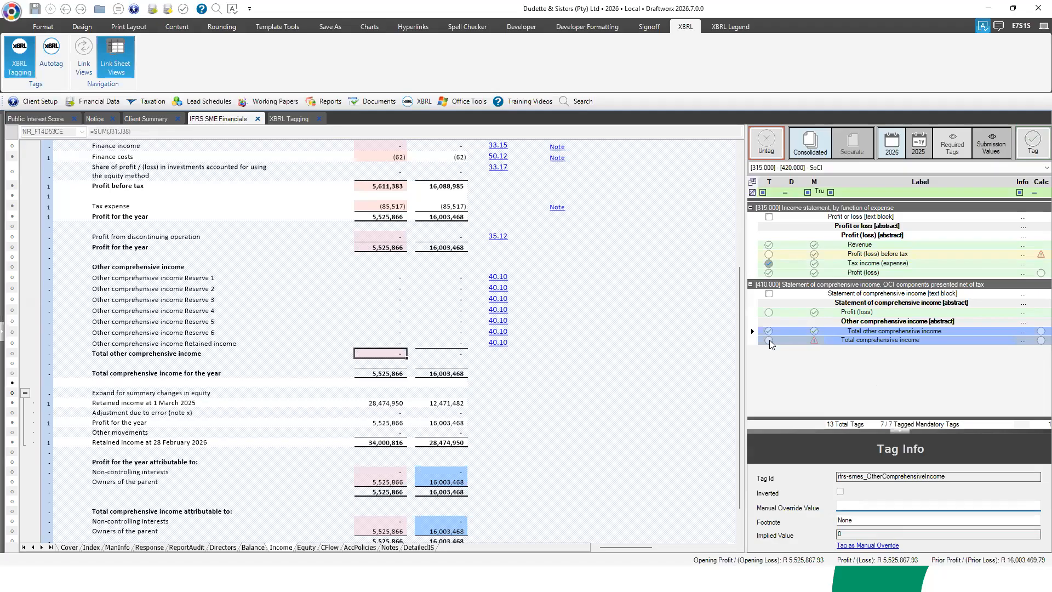
{"action": "left_click", "coordinate": [770, 341]}
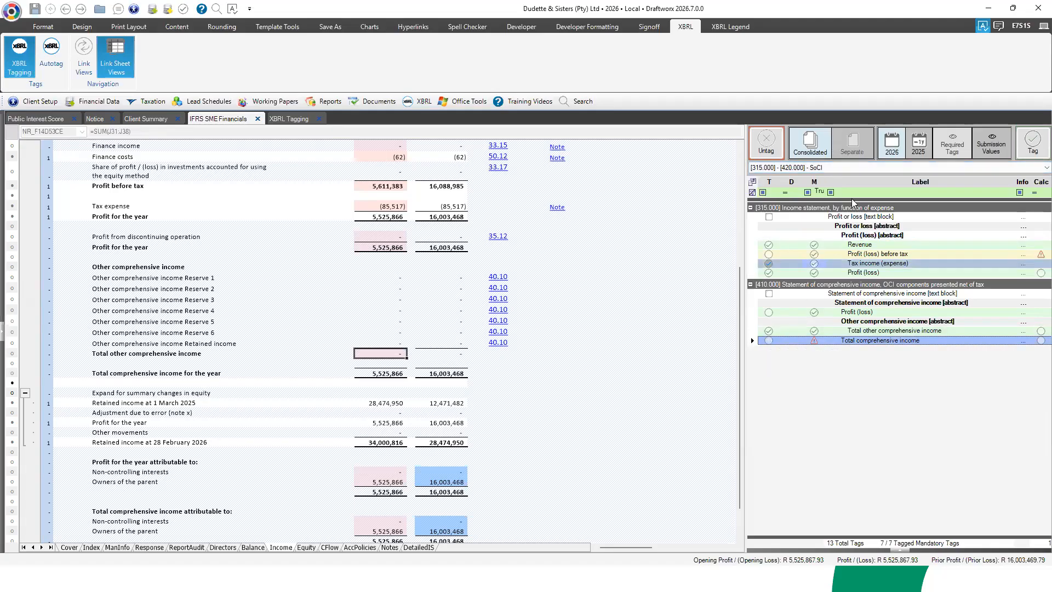
{"action": "left_click", "coordinate": [857, 170]}
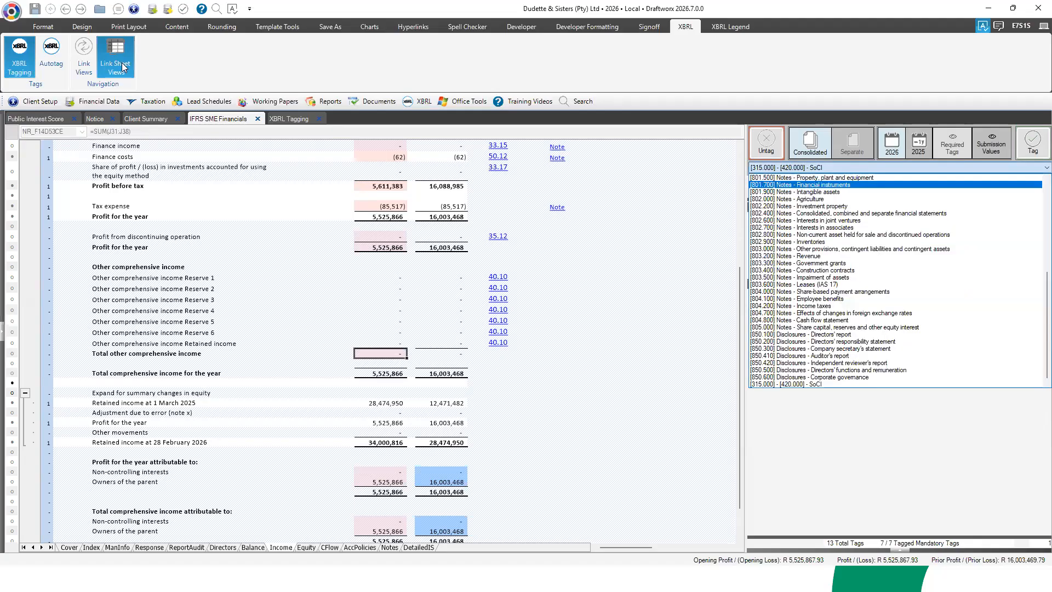
{"action": "left_click", "coordinate": [122, 67]}
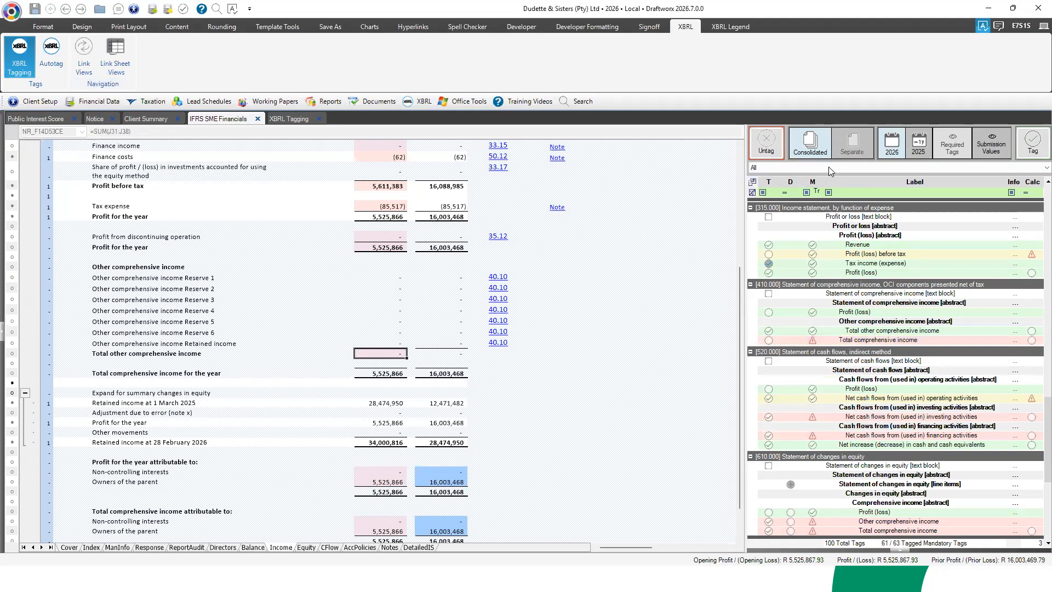
{"action": "left_click", "coordinate": [828, 167]}
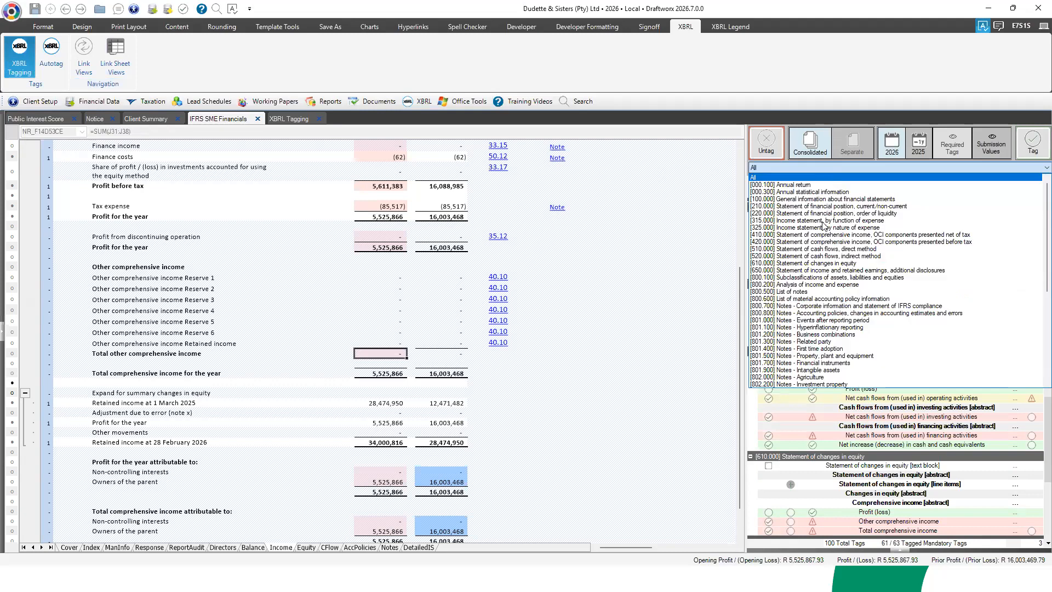
{"action": "left_click", "coordinate": [795, 263]}
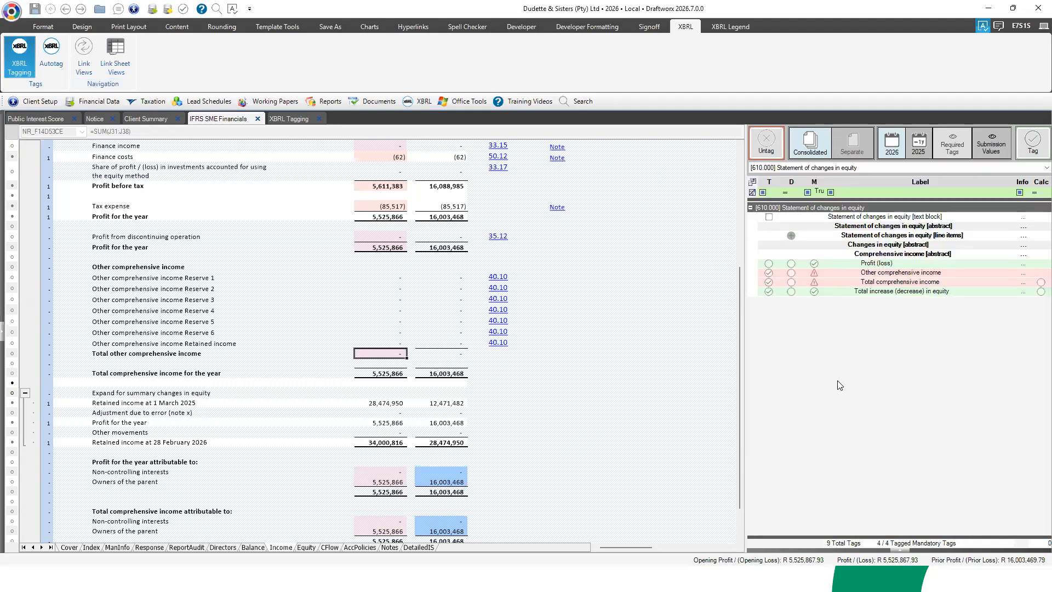
Set the manual override value of the Total comprehensive income tag in the Statement of changes in equity to 5,525,866
{"action": "left_click", "coordinate": [878, 285]}
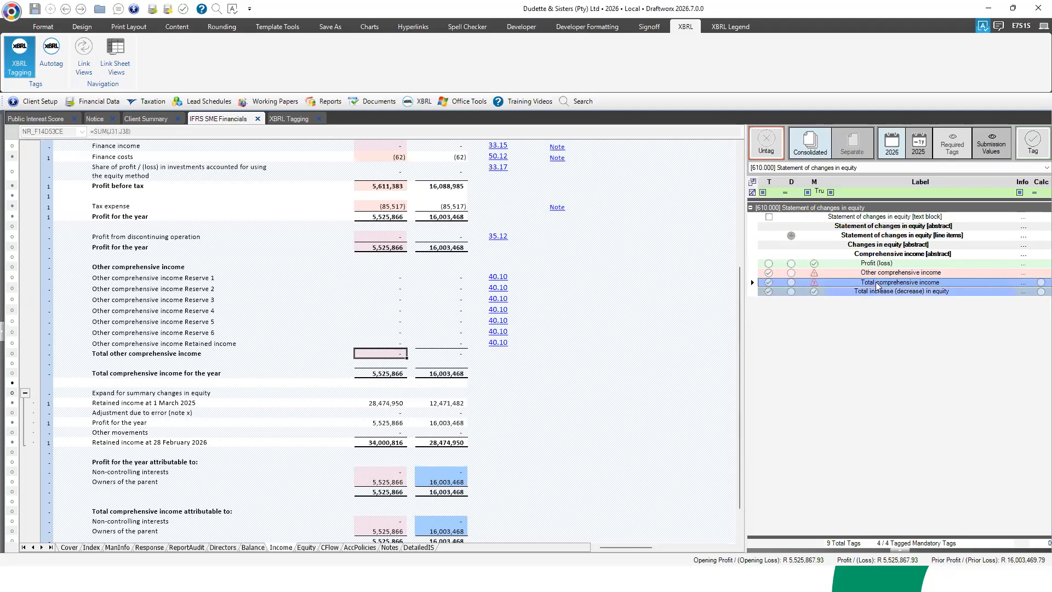
{"action": "left_click", "coordinate": [879, 274]}
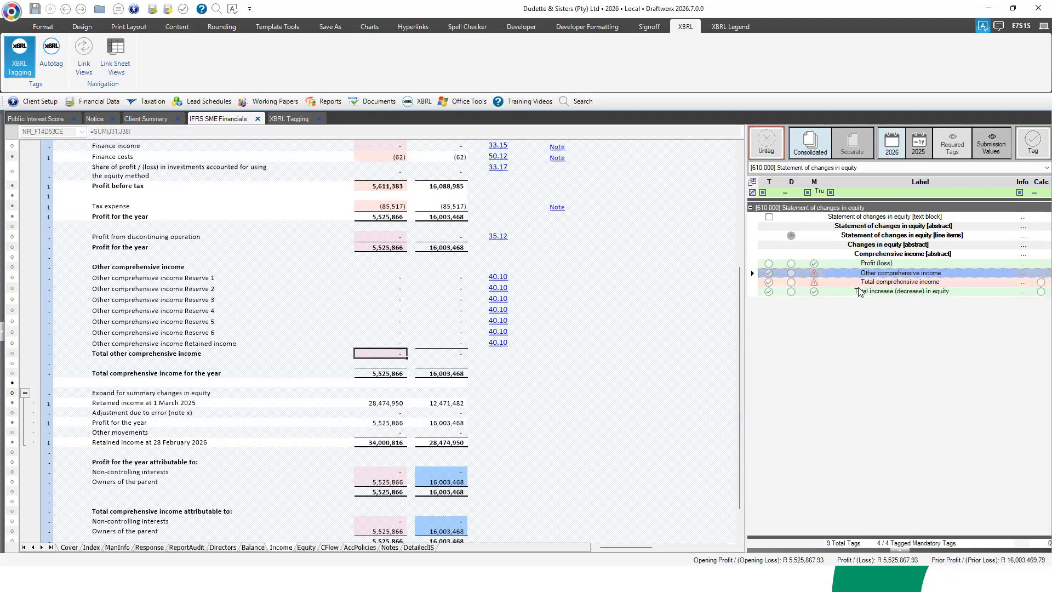
{"action": "left_click", "coordinate": [382, 247]}
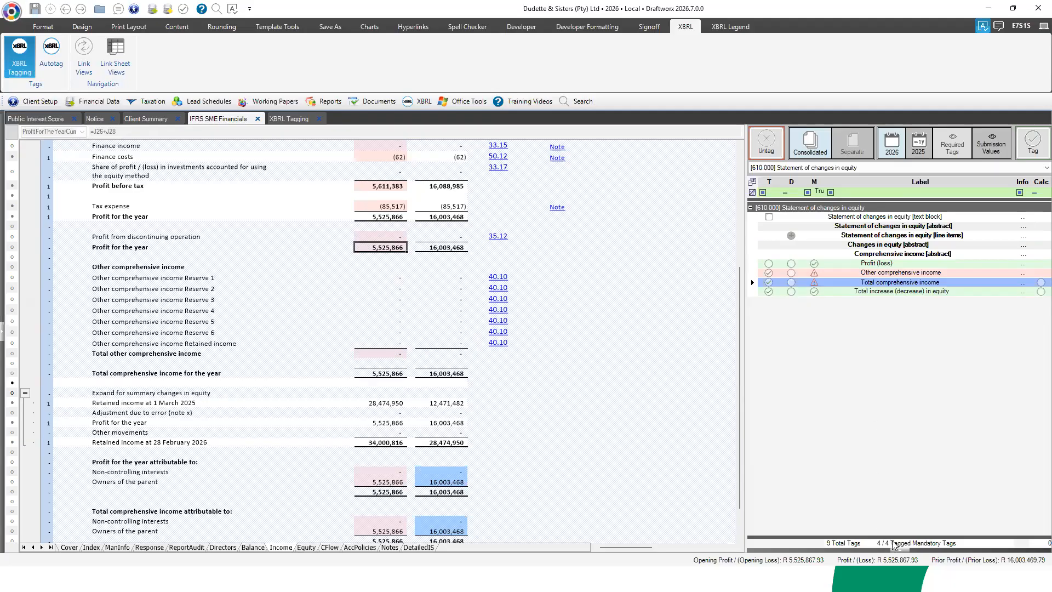
{"action": "left_click", "coordinate": [903, 551]}
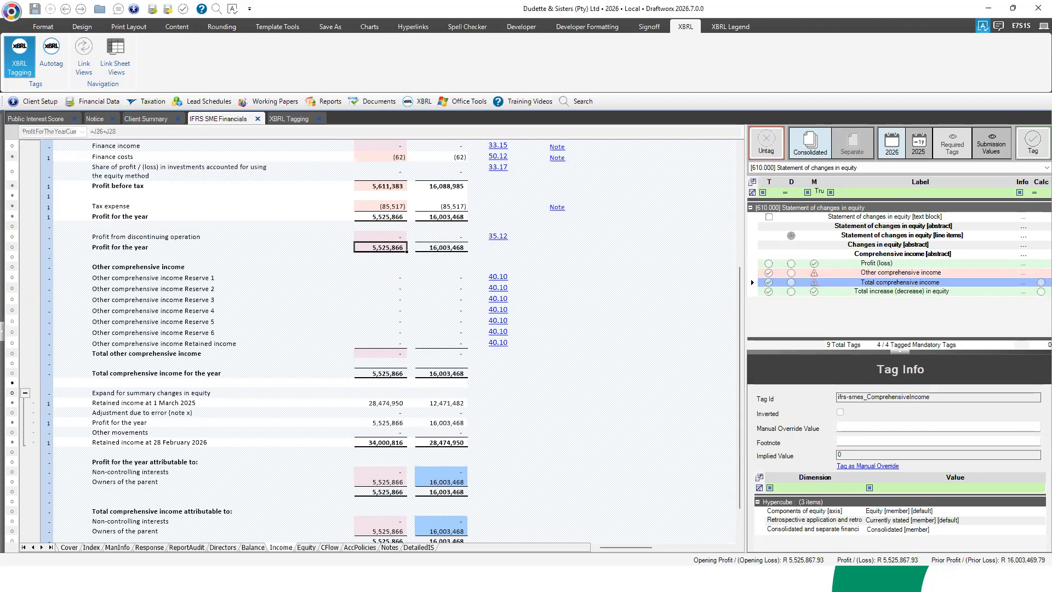
{"action": "type", "text": "5525866"}
{"action": "left_click", "coordinate": [881, 440]}
Give the Other comprehensive income tag in the Statement of changes in equity the footnote None
{"action": "left_click", "coordinate": [889, 272]}
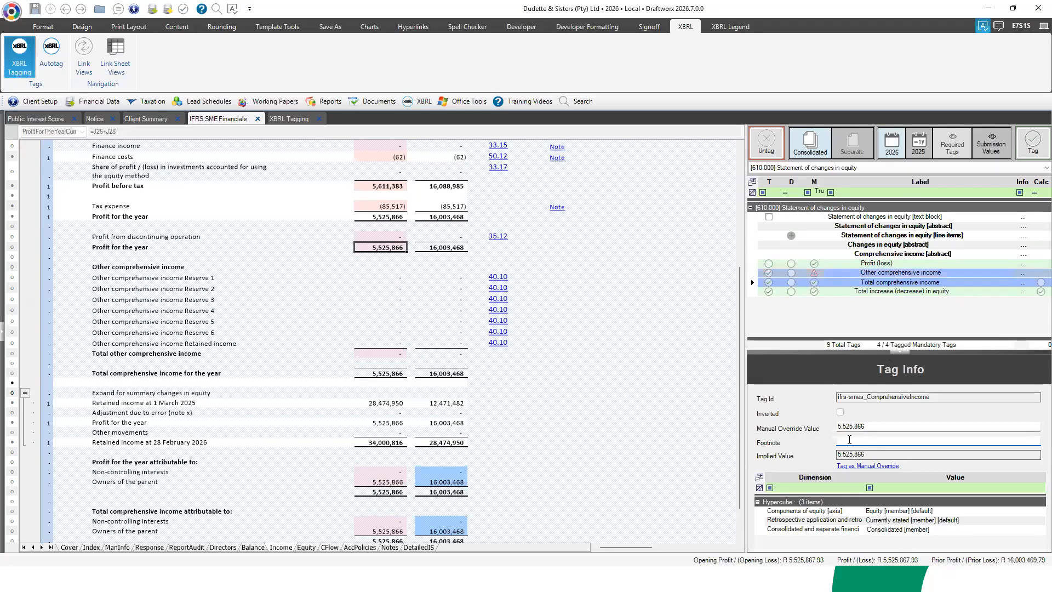
{"action": "type", "text": "N"}
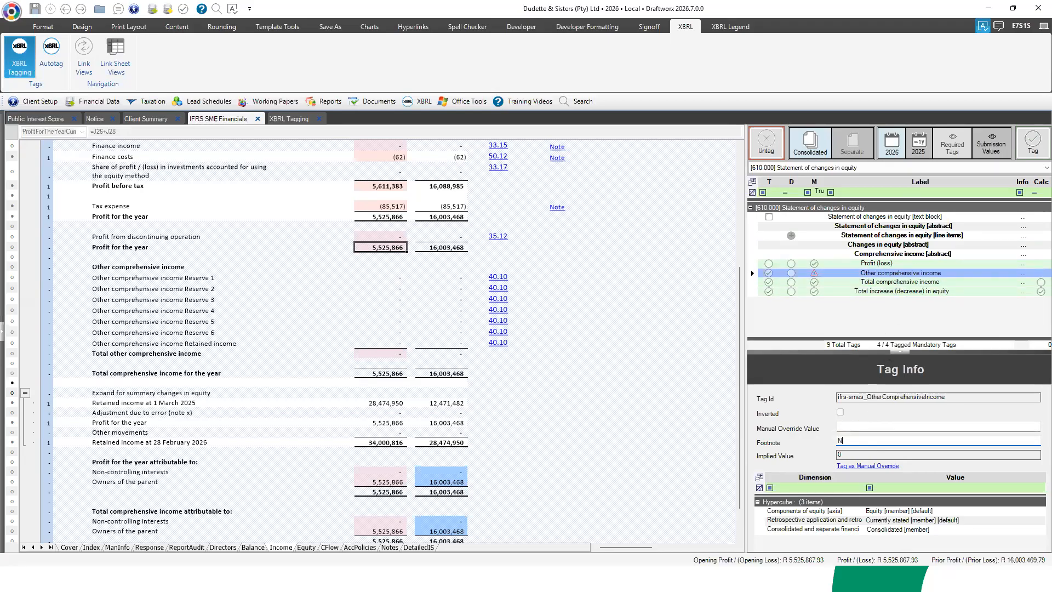
{"action": "type", "text": "one"}
{"action": "left_click", "coordinate": [877, 315]}
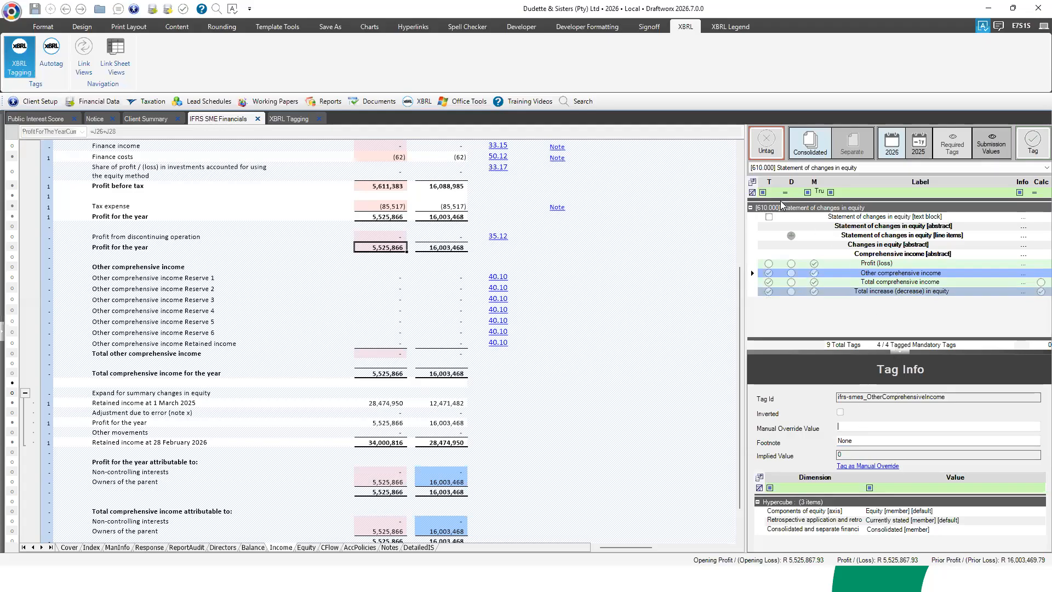
Clear all filter criteria in the tag list and filter it to mandatory tags only across all sections
{"action": "left_click", "coordinate": [752, 193]}
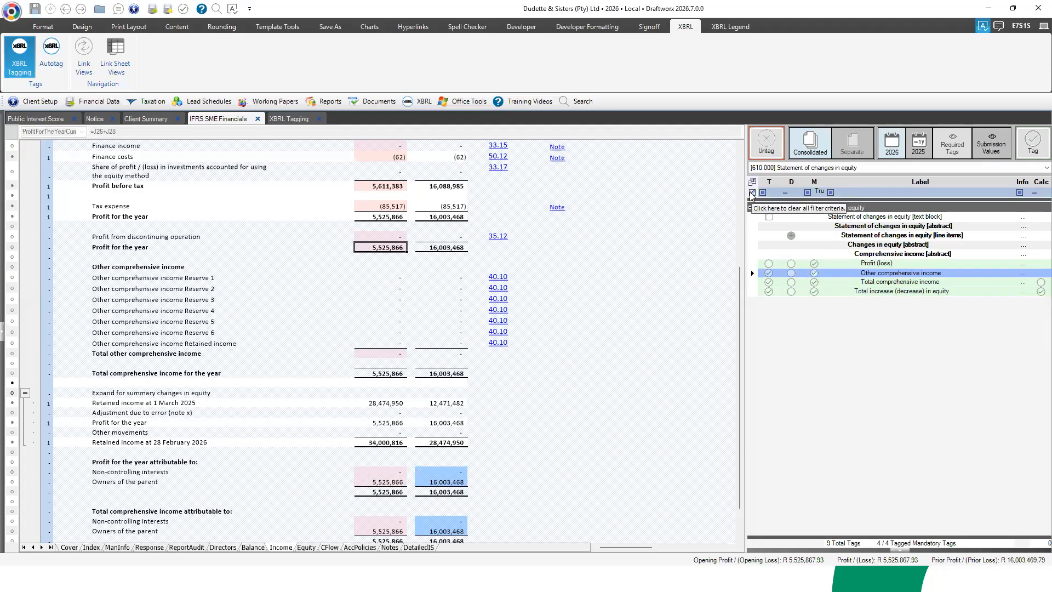
{"action": "left_click", "coordinate": [810, 193]}
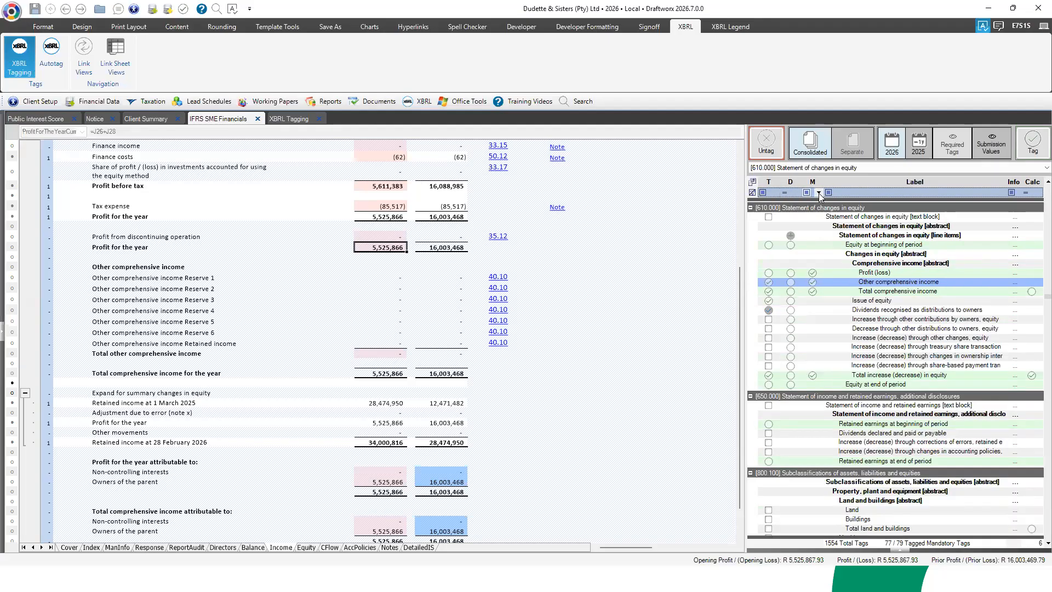
{"action": "left_click", "coordinate": [812, 234]}
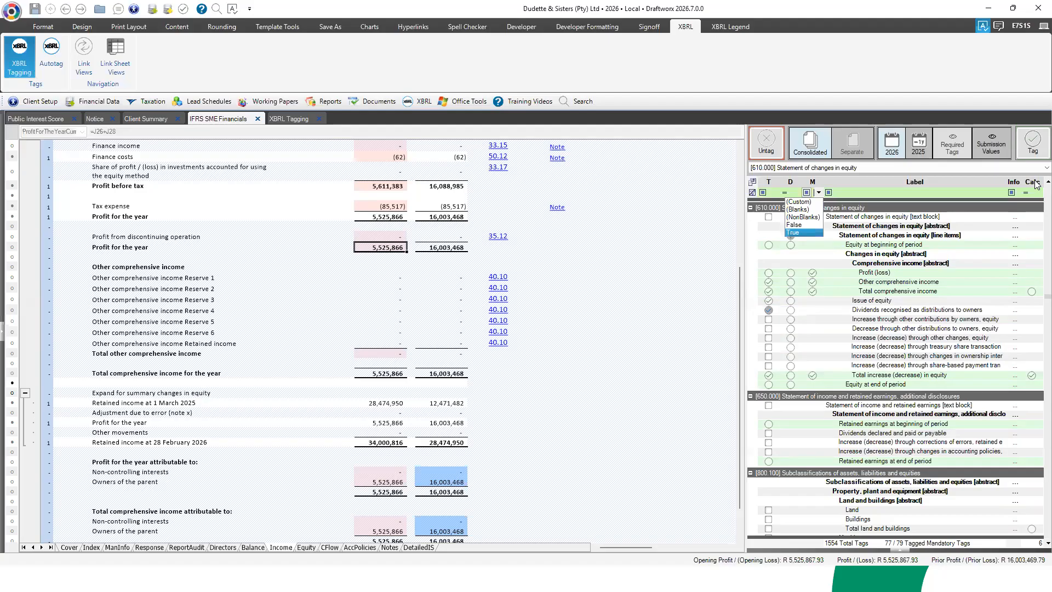
Review the mandatory tags for remaining warnings and locate the cell of Net cash flows from (used in) operating activities on the CFlow sheet
{"action": "scroll", "coordinate": [963, 292], "scroll_direction": "up", "scroll_amount": 6}
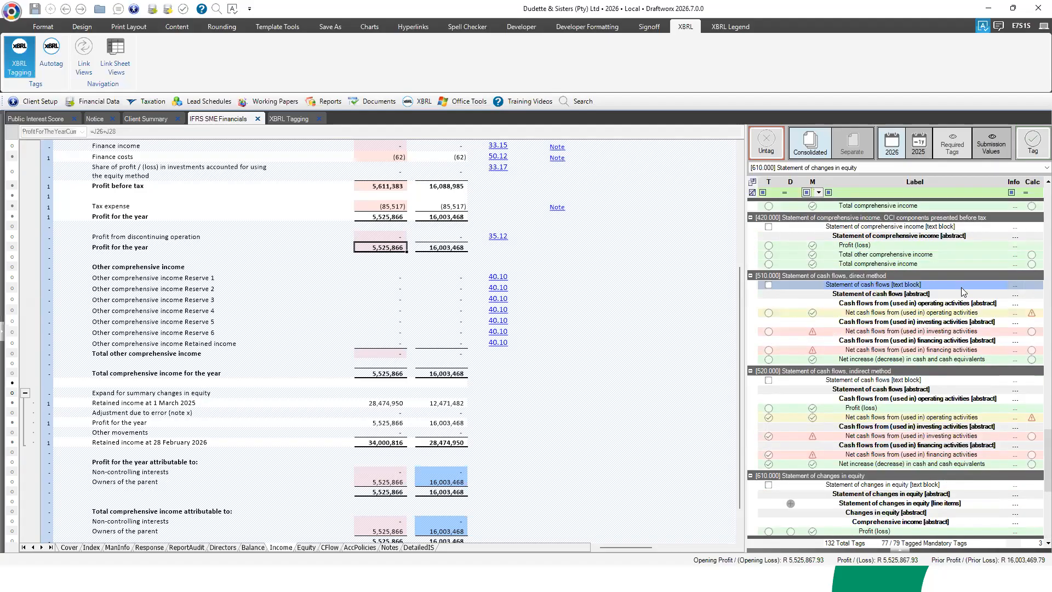
{"action": "scroll", "coordinate": [963, 292], "scroll_direction": "up", "scroll_amount": 10}
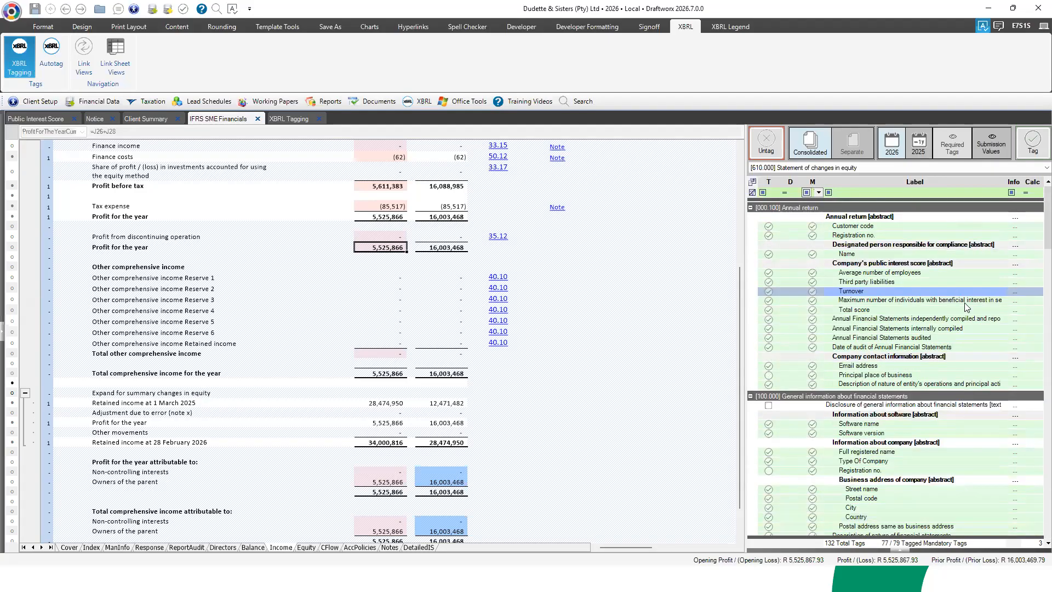
{"action": "scroll", "coordinate": [966, 306], "scroll_direction": "down", "scroll_amount": 10}
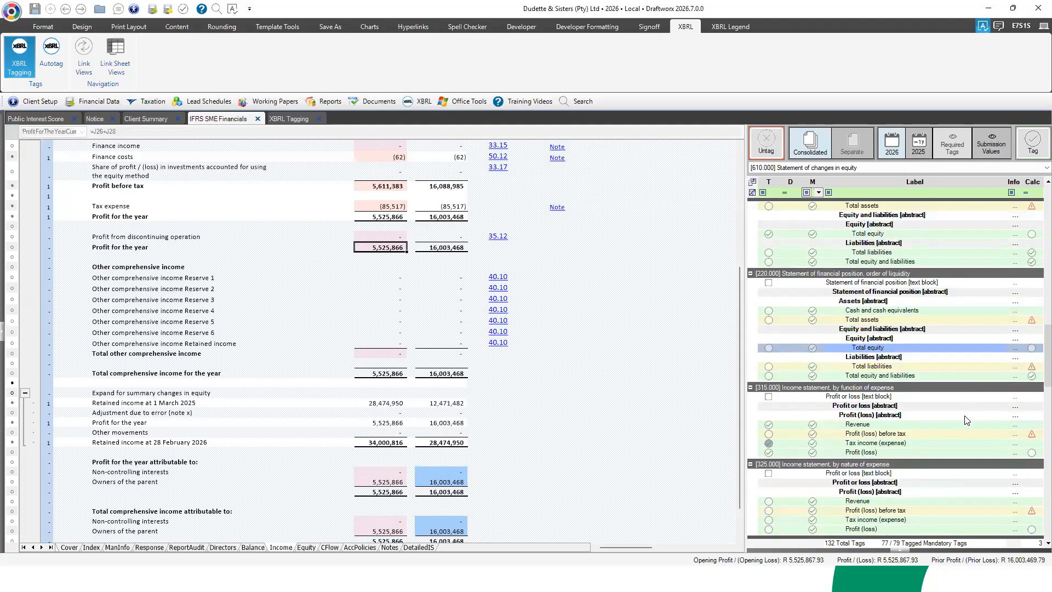
{"action": "scroll", "coordinate": [962, 436], "scroll_direction": "down", "scroll_amount": 15}
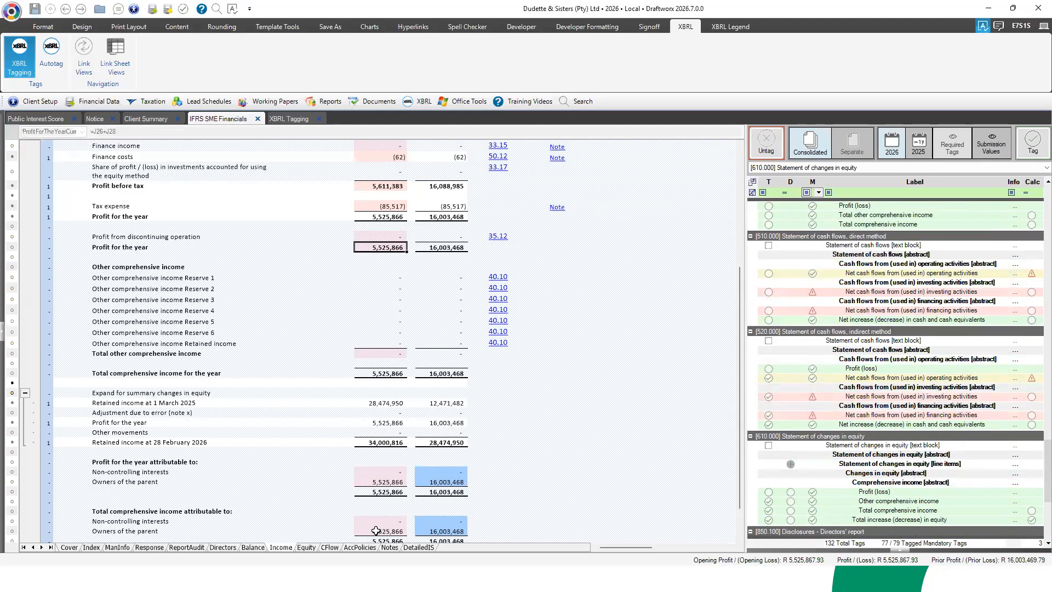
{"action": "left_click", "coordinate": [329, 548]}
{"action": "left_click", "coordinate": [844, 311]}
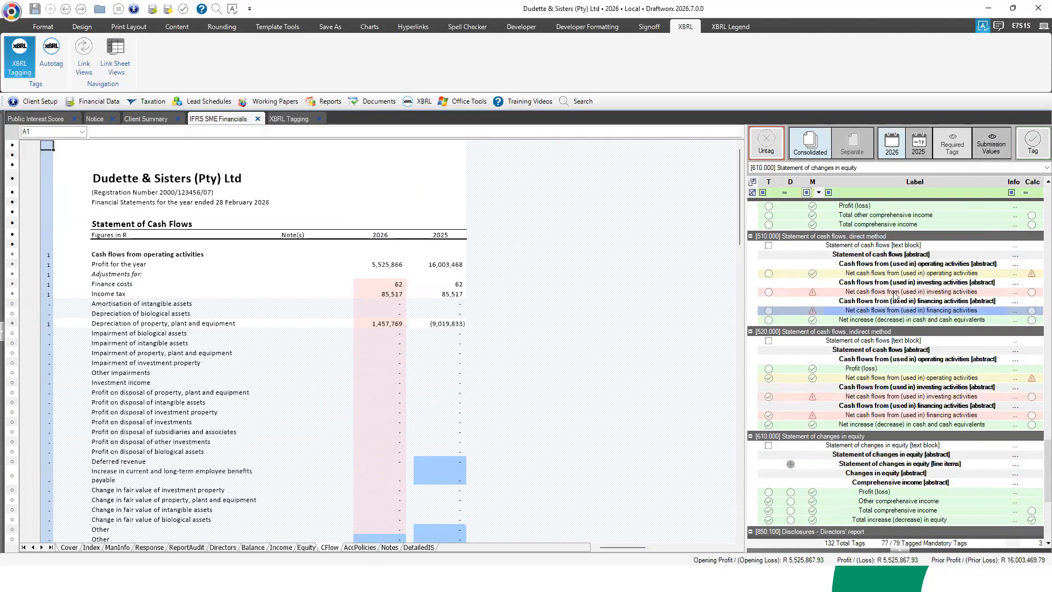
{"action": "left_click", "coordinate": [897, 281]}
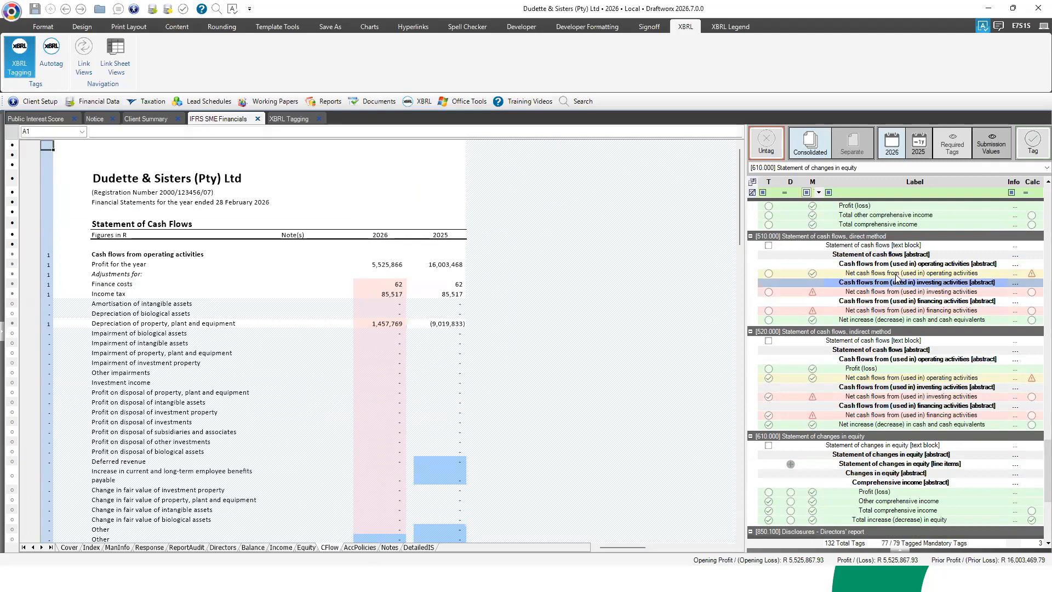
{"action": "left_click", "coordinate": [896, 275]}
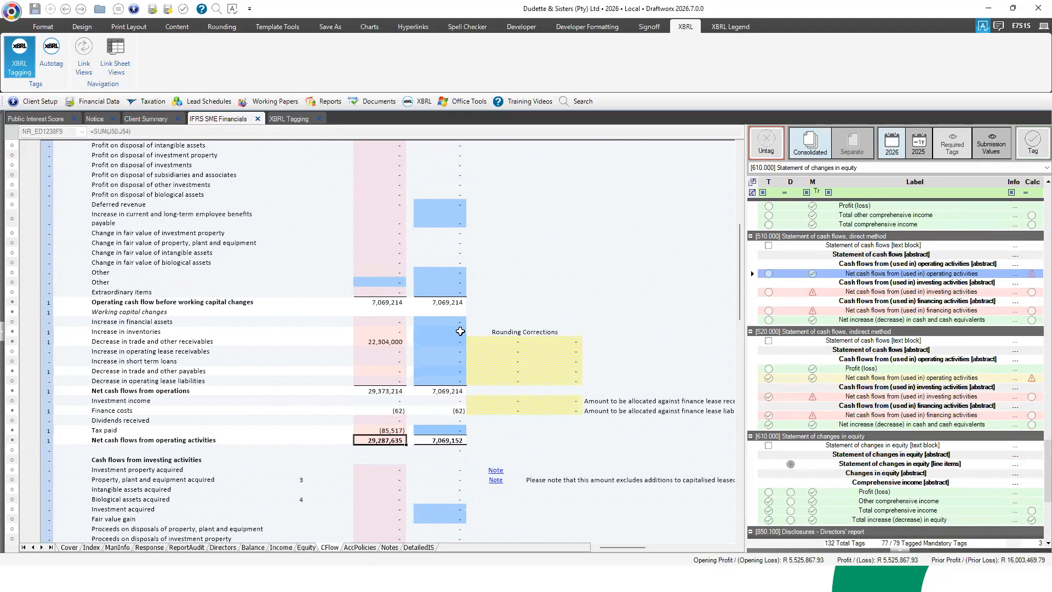
Give the Net cash flows from (used in) investing activities tag in the Statement of cash flows the footnote None
{"action": "left_click", "coordinate": [912, 293]}
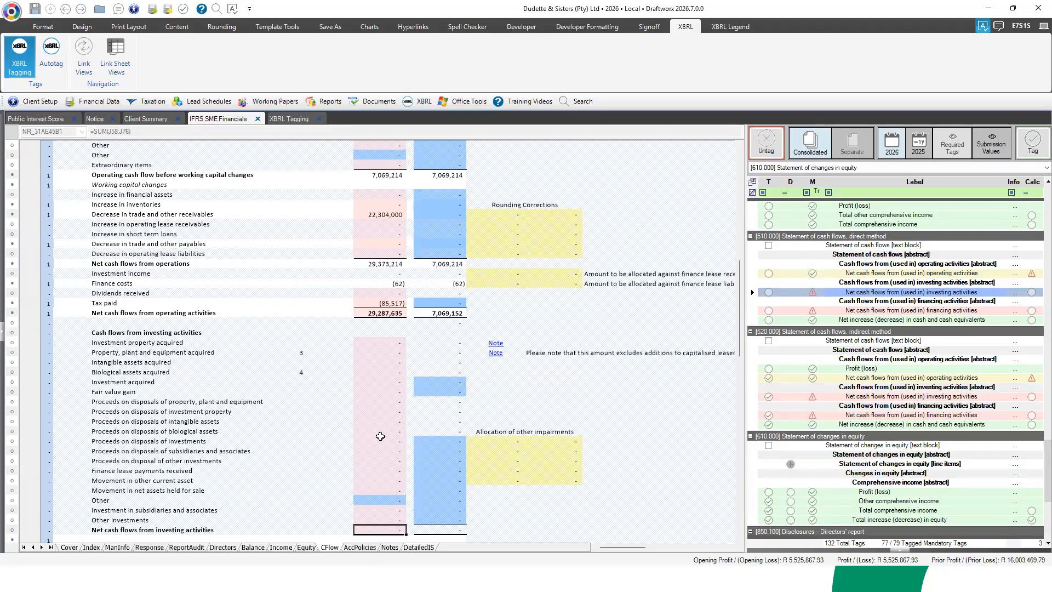
{"action": "scroll", "coordinate": [537, 449], "scroll_direction": "down", "scroll_amount": 4}
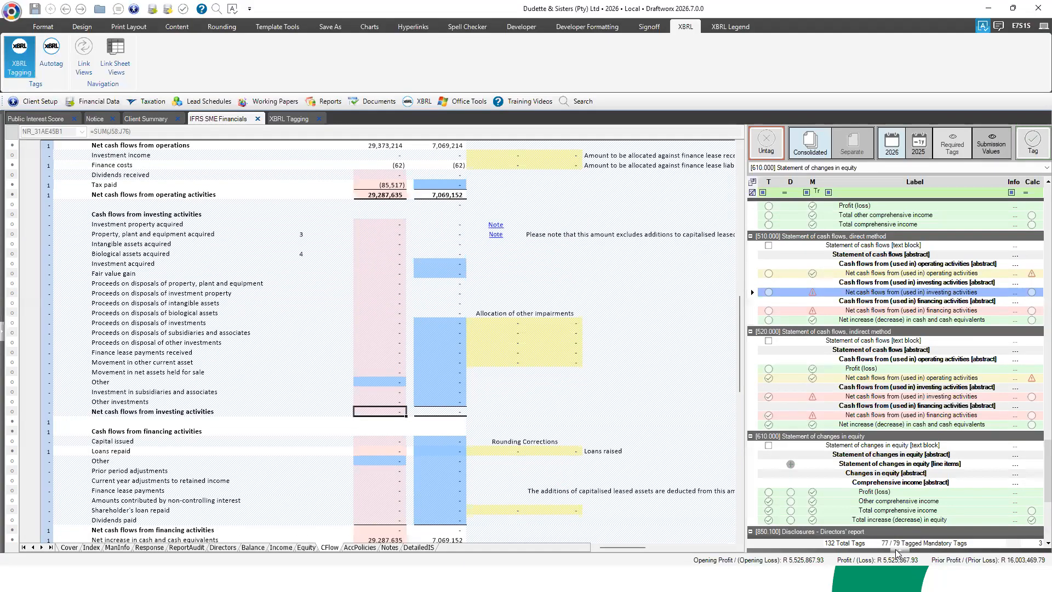
{"action": "left_click", "coordinate": [846, 520]}
{"action": "type", "text": "Non"}
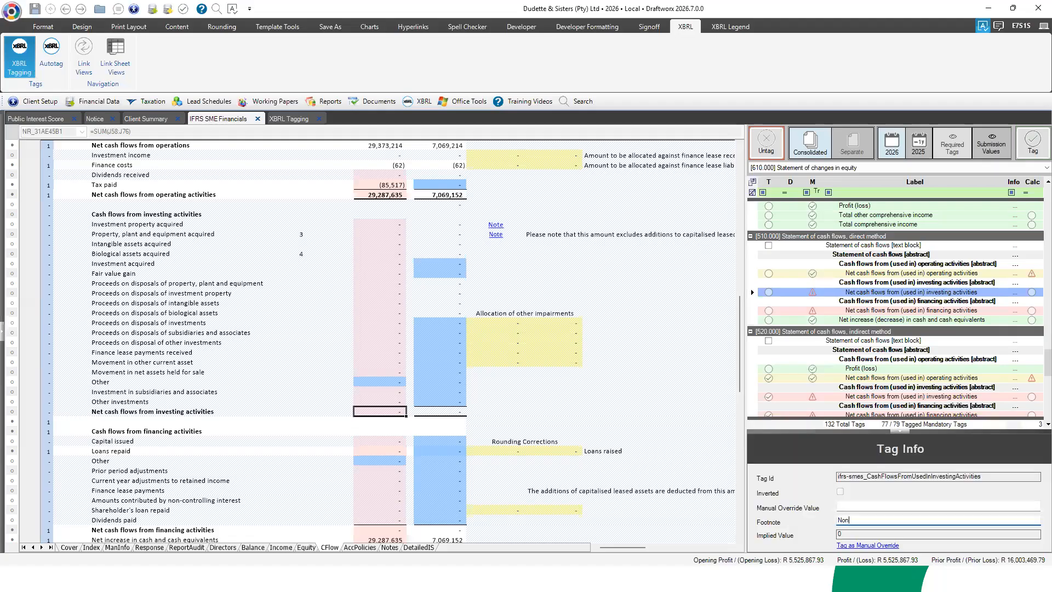
{"action": "type", "text": "e"}
Give the Net cash flows from (used in) financing activities tag in the Statement of cash flows the footnote None
{"action": "left_click", "coordinate": [379, 529]}
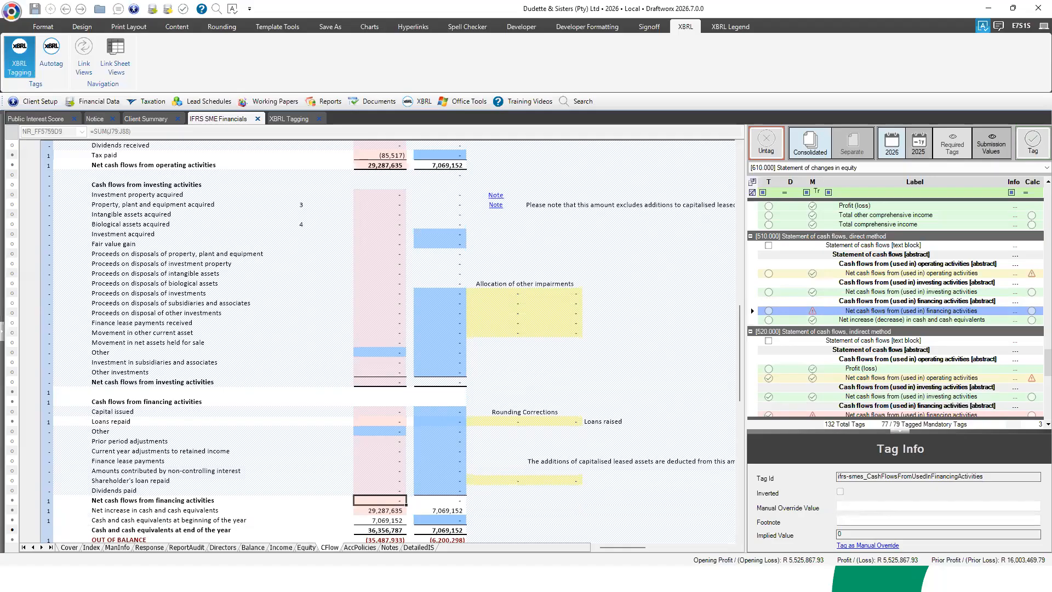
{"action": "left_click", "coordinate": [861, 519]}
{"action": "type", "text": "None"}
{"action": "left_click", "coordinate": [846, 506]}
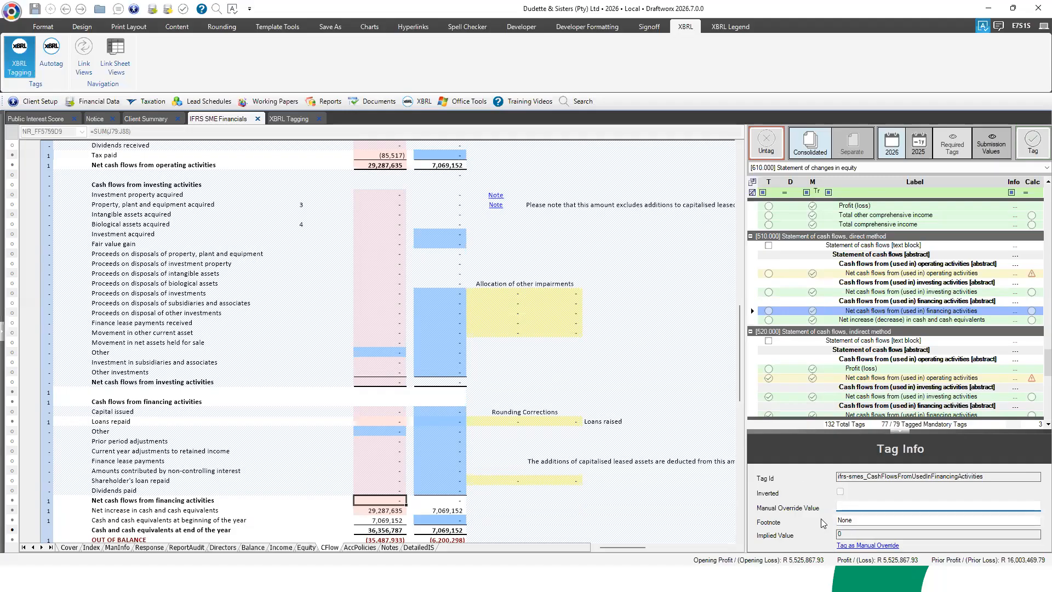
{"action": "left_click", "coordinate": [899, 431]}
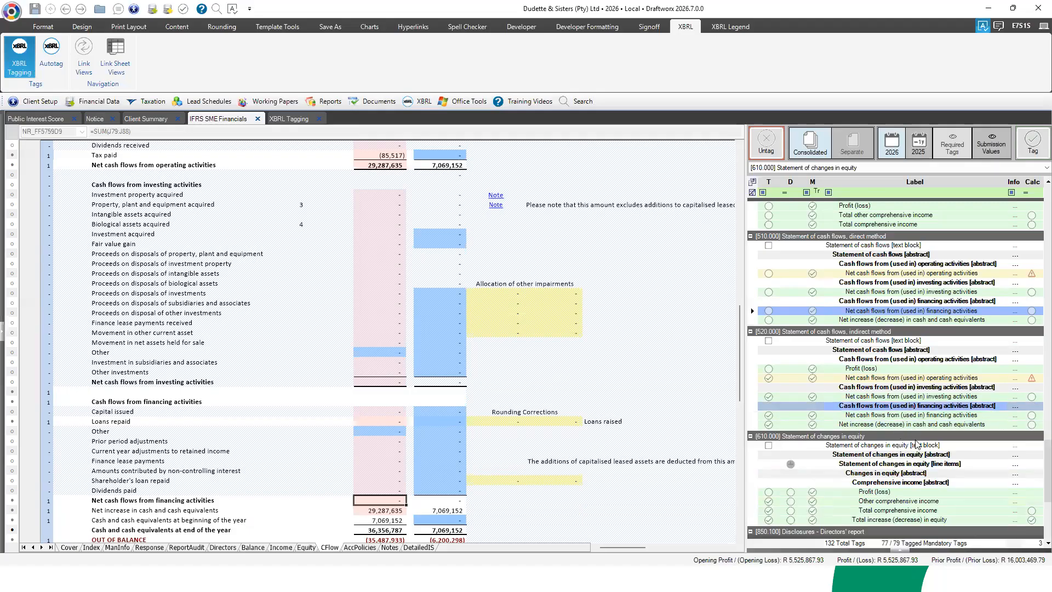
Tag the Independent Auditor name on the ManInfo sheet as the mandatory Name under Details of auditor in the Auditor's report disclosures
{"action": "scroll", "coordinate": [926, 444], "scroll_direction": "down", "scroll_amount": 5}
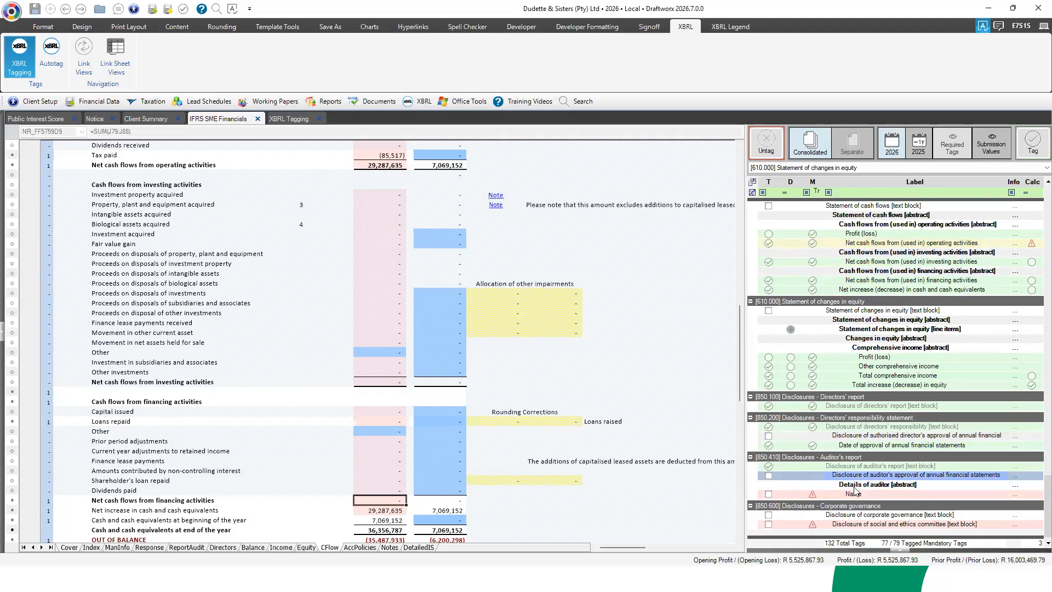
{"action": "left_click", "coordinate": [855, 490]}
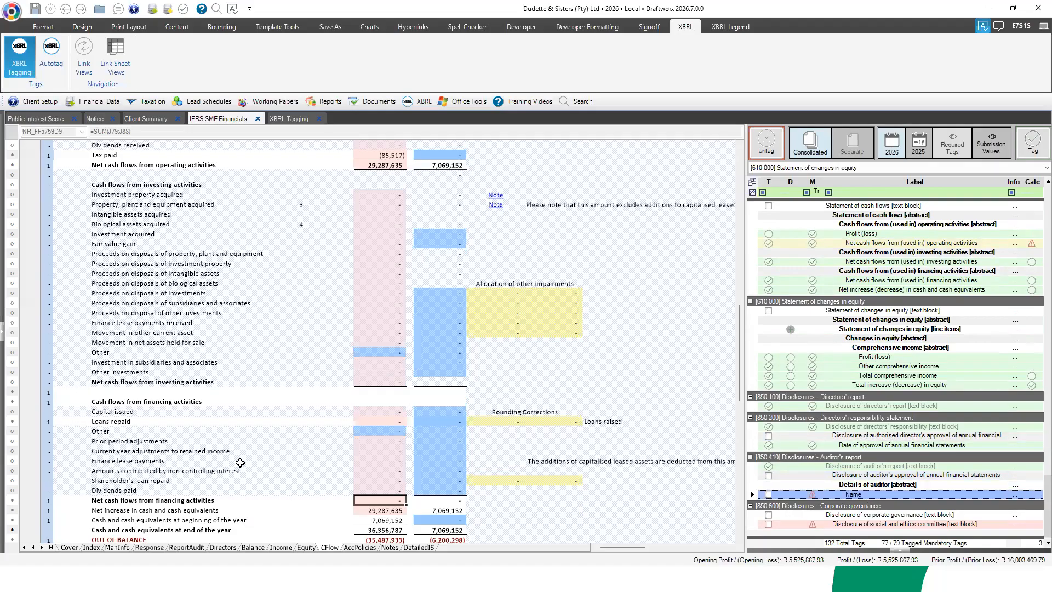
{"action": "left_click", "coordinate": [118, 547]}
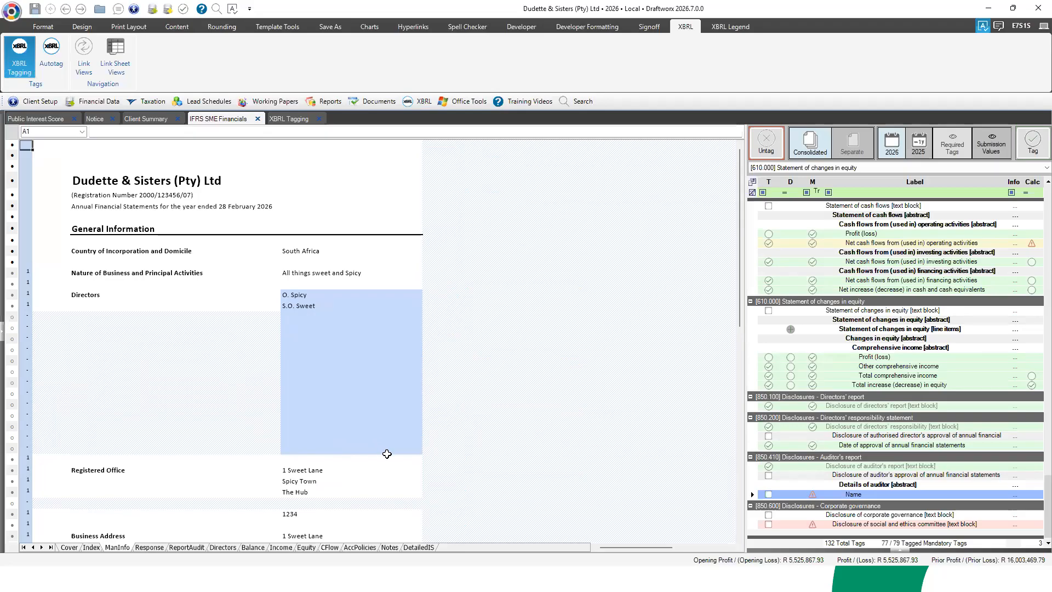
{"action": "left_click", "coordinate": [383, 463]}
{"action": "scroll", "coordinate": [384, 463], "scroll_direction": "down", "scroll_amount": 8}
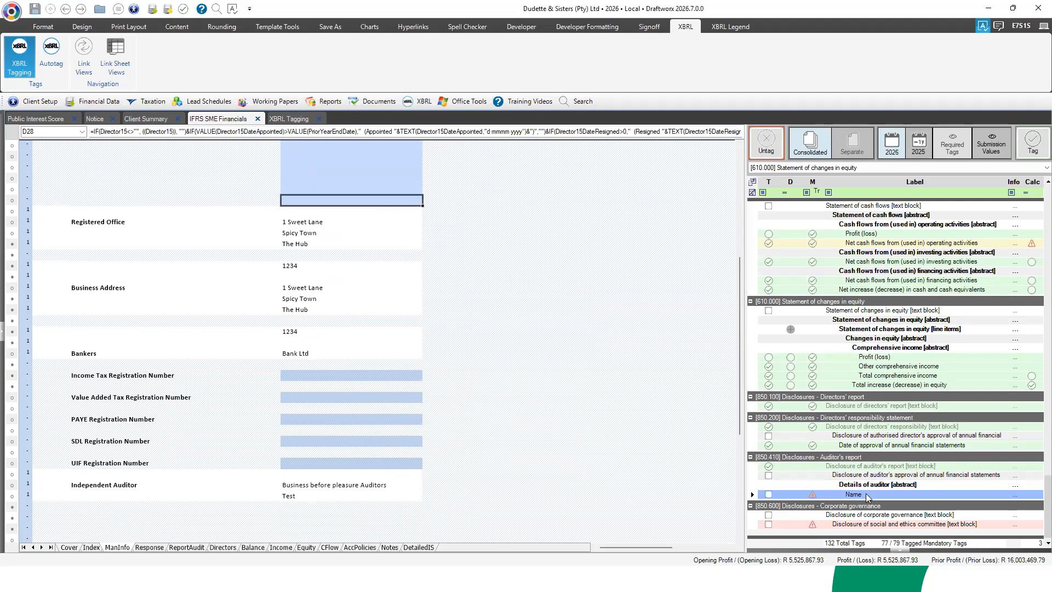
{"action": "scroll", "coordinate": [866, 497], "scroll_direction": "down", "scroll_amount": 2}
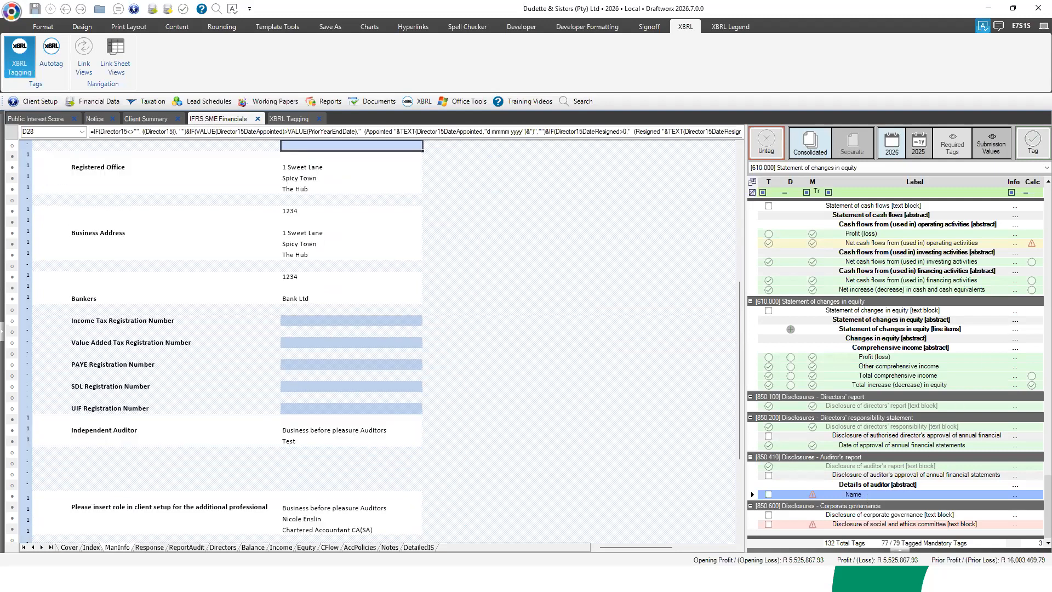
{"action": "left_click", "coordinate": [1032, 149]}
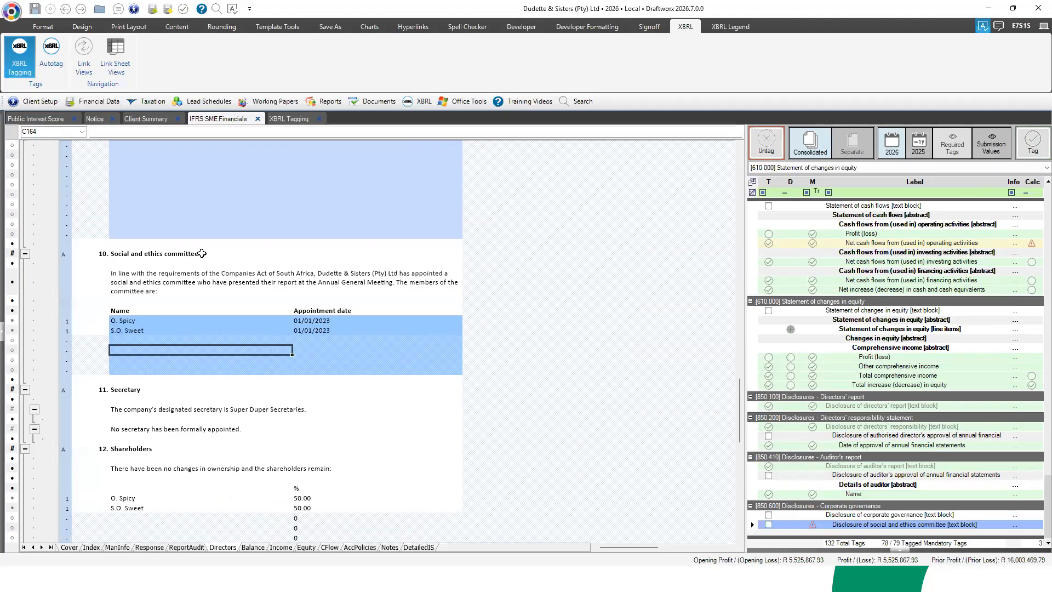
Tag note 10 on the Directors sheet, from its heading through the member list, as the Disclosure of social and ethics committee text block
{"action": "left_click_drag", "start_coordinate": [205, 253], "coordinate": [403, 332]}
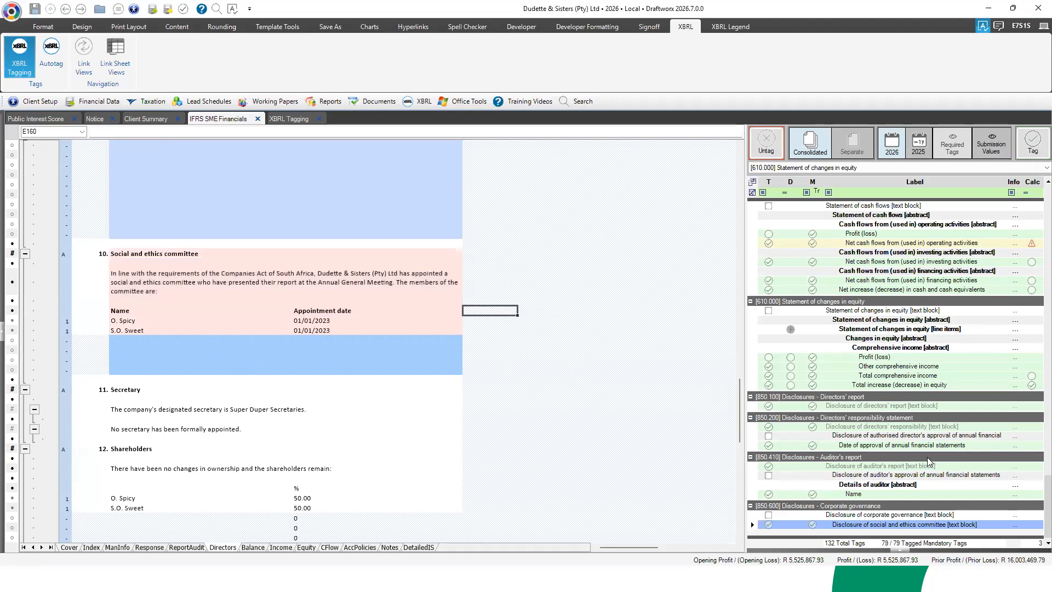
{"action": "scroll", "coordinate": [926, 474], "scroll_direction": "up", "scroll_amount": 10}
{"action": "scroll", "coordinate": [927, 478], "scroll_direction": "down", "scroll_amount": 9}
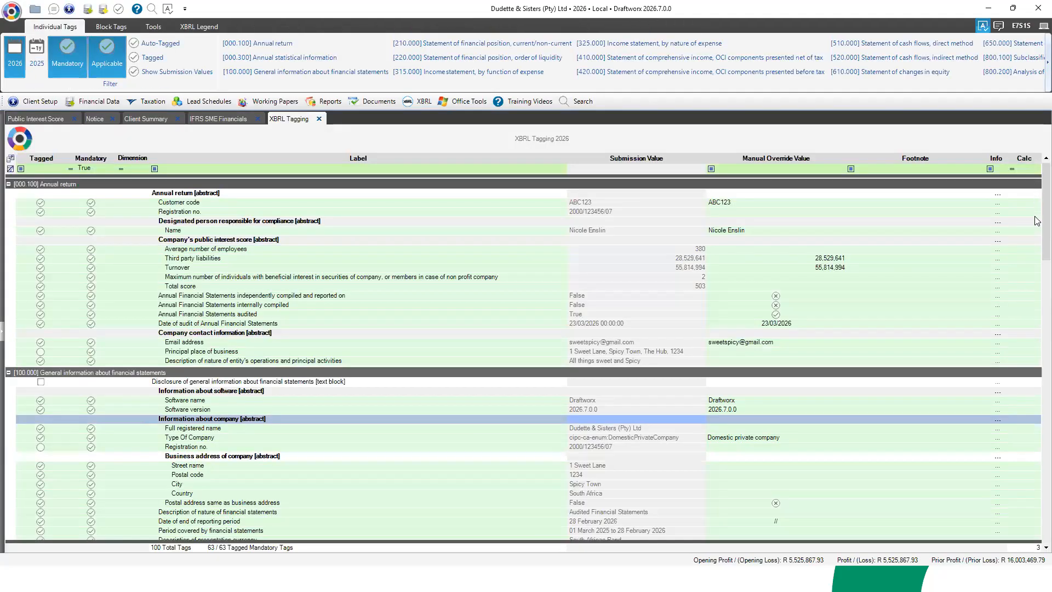
Review the mandatory tags in the XBRL Tagging overview and check the source of the Profit (loss) tag in the Statement of changes in equity
{"action": "scroll", "coordinate": [1037, 372], "scroll_direction": "down", "scroll_amount": 5}
{"action": "scroll", "coordinate": [1038, 372], "scroll_direction": "down", "scroll_amount": 15}
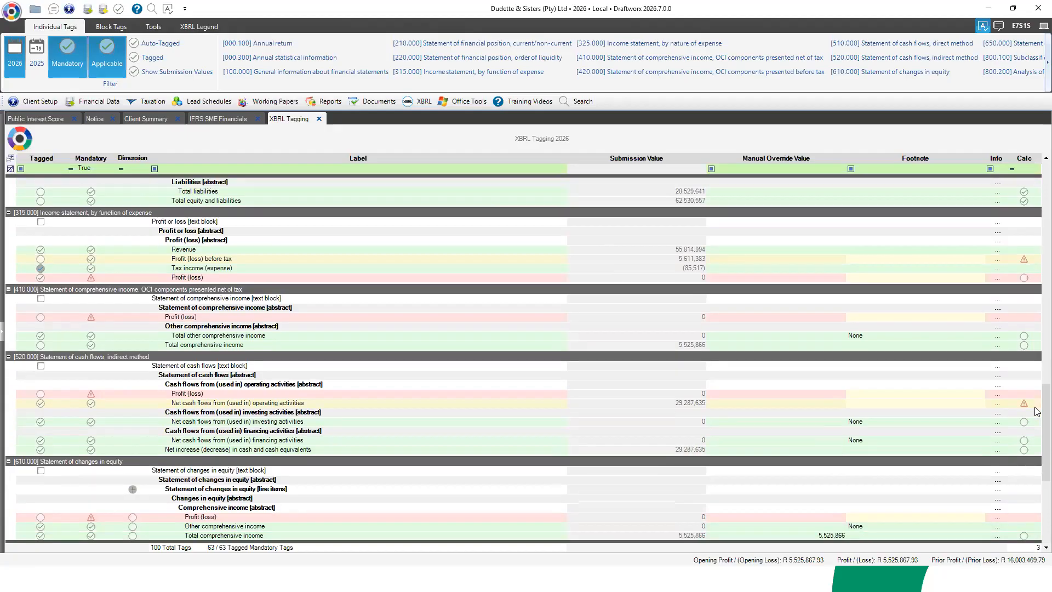
{"action": "scroll", "coordinate": [1038, 411], "scroll_direction": "down", "scroll_amount": 2}
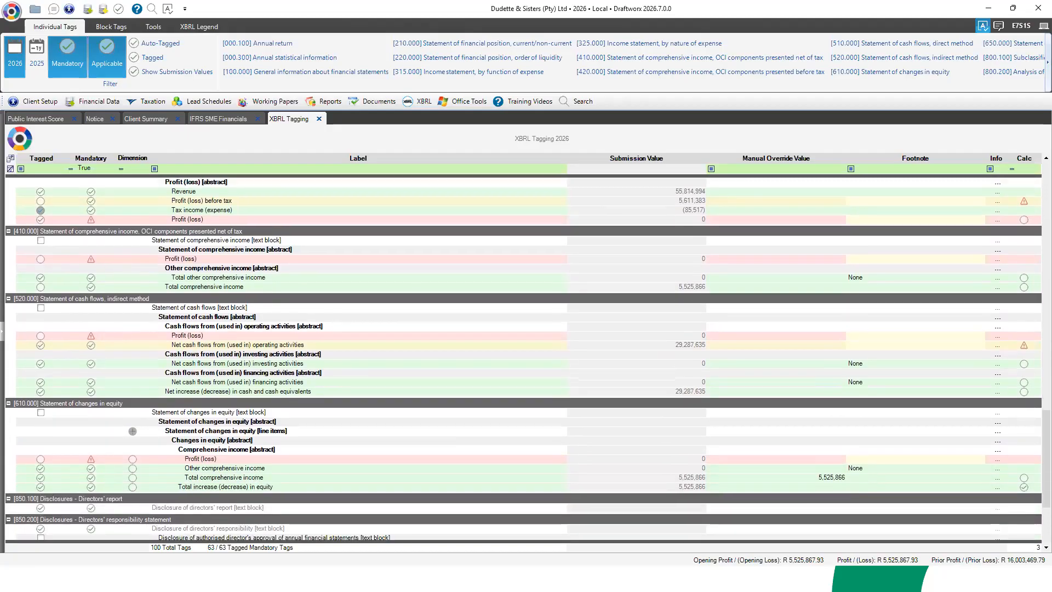
{"action": "scroll", "coordinate": [1037, 436], "scroll_direction": "down", "scroll_amount": 1}
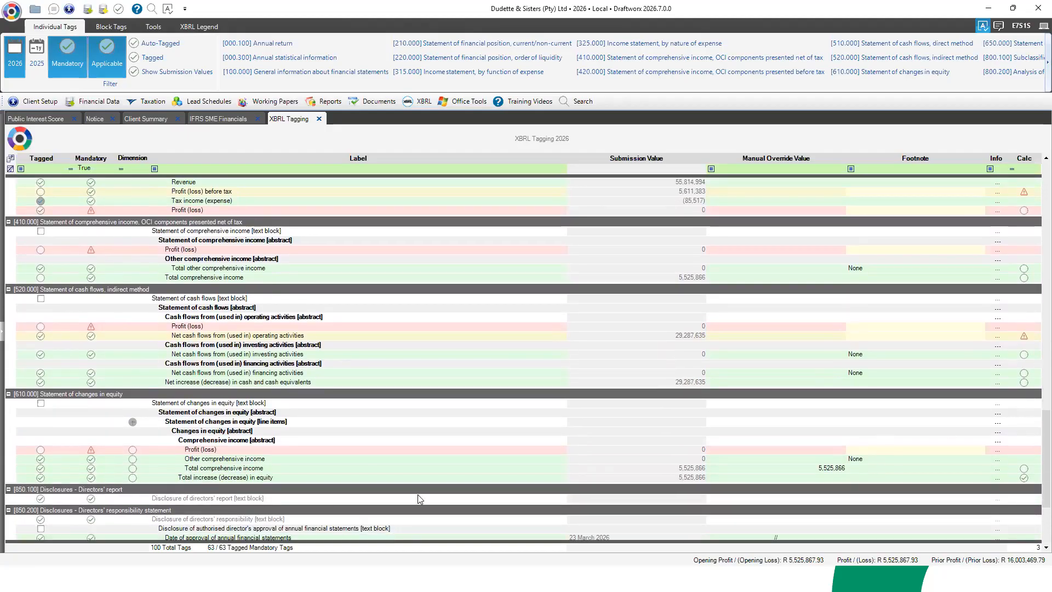
{"action": "left_click", "coordinate": [39, 451]}
{"action": "left_click", "coordinate": [41, 452]}
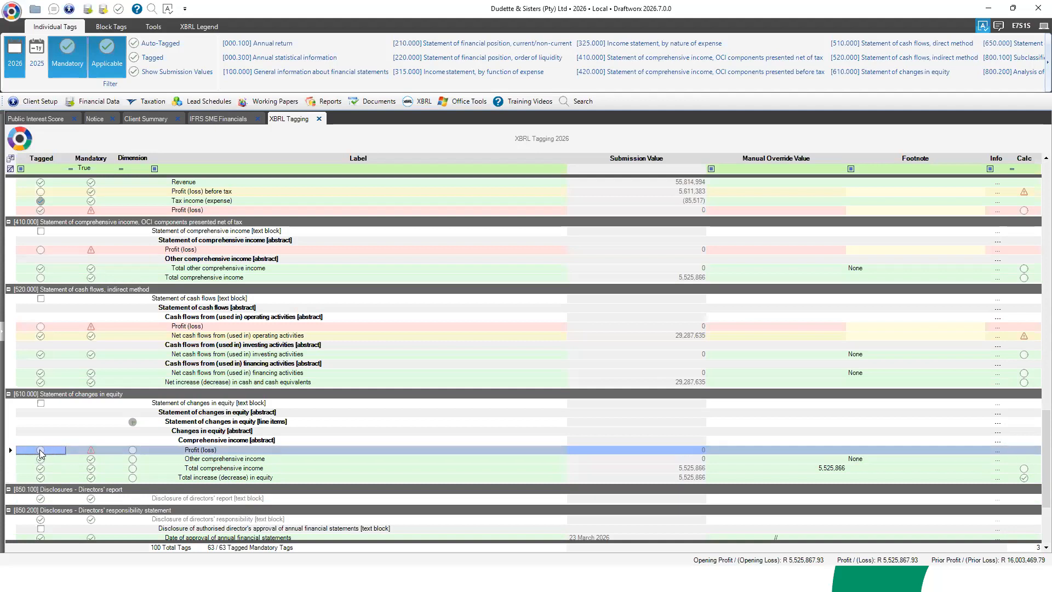
{"action": "mouse_move", "coordinate": [42, 453]}
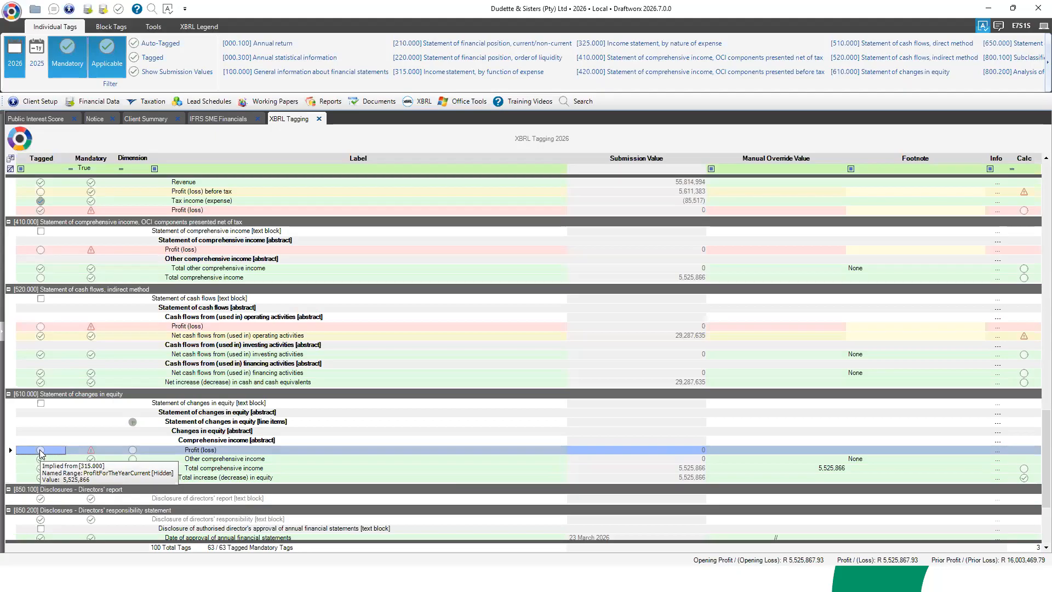
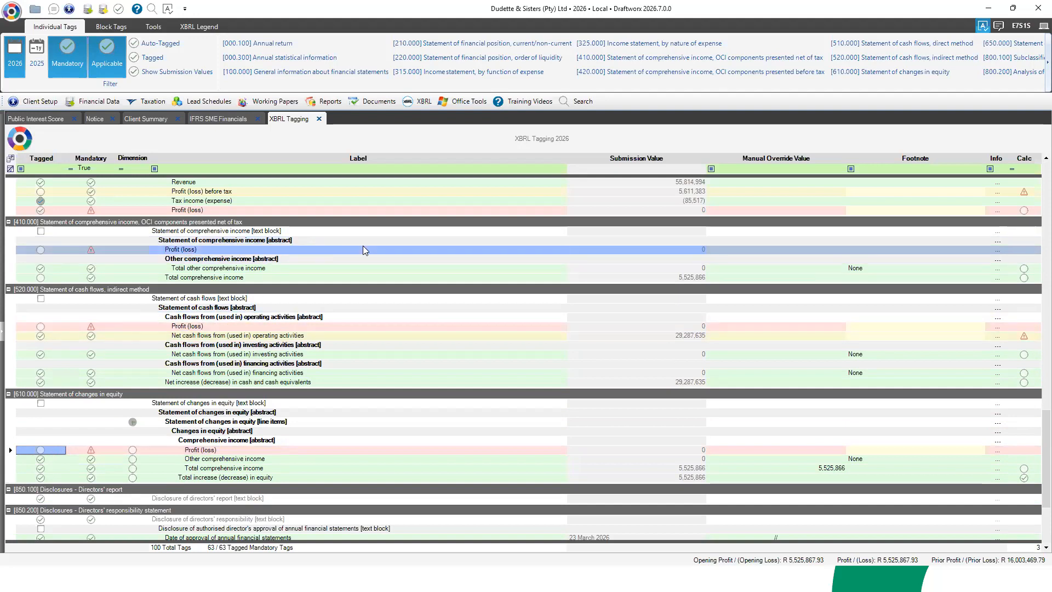
Override the Profit (loss) tag in the Statement of comprehensive income with 5,525,866
{"action": "left_click", "coordinate": [734, 249]}
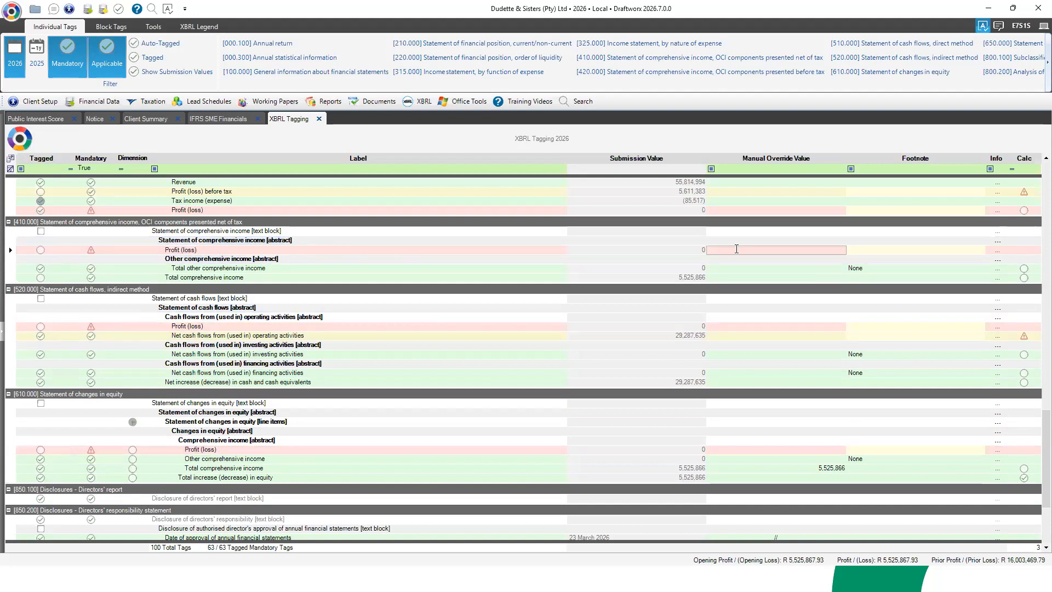
{"action": "mouse_move", "coordinate": [40, 253]}
{"action": "type", "text": "5525866"}
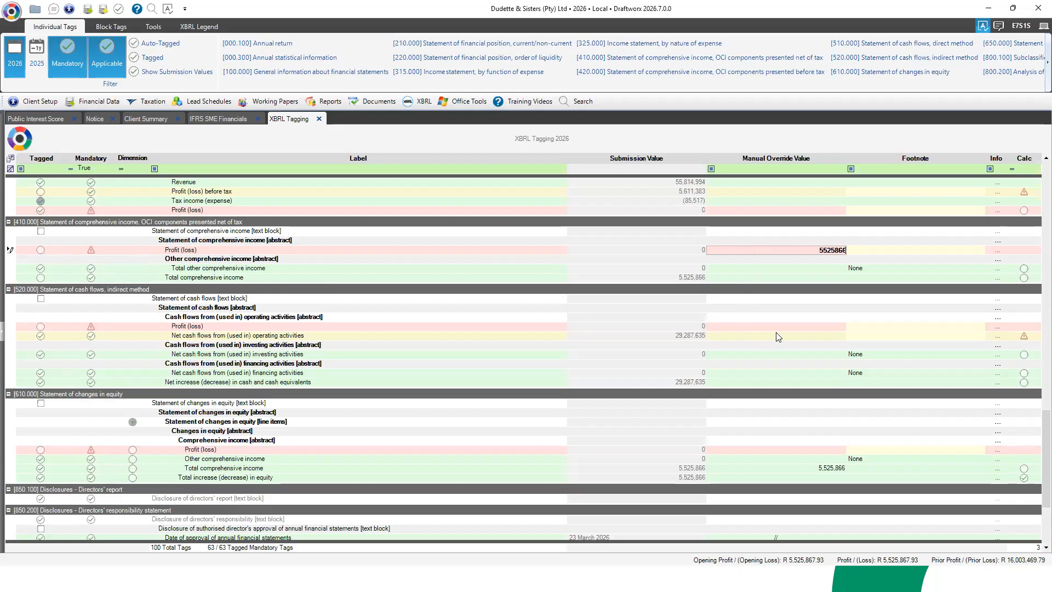
Set the manual override of the Profit (loss) tag in the Statement of cash flows to 5,525,866
{"action": "left_click", "coordinate": [775, 326]}
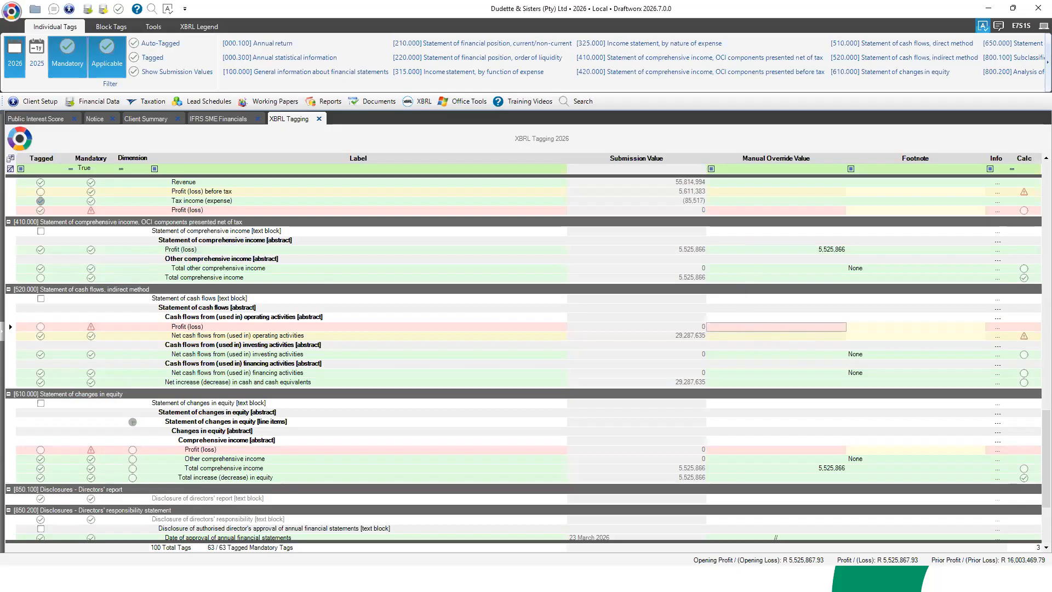
{"action": "type", "text": "5,5"}
{"action": "type", "text": "25,"}
{"action": "type", "text": "8"}
{"action": "type", "text": "66"}
Set the manual override of the Profit (loss) tag in the Statement of changes in equity to 5,525,866
{"action": "left_click", "coordinate": [793, 450]}
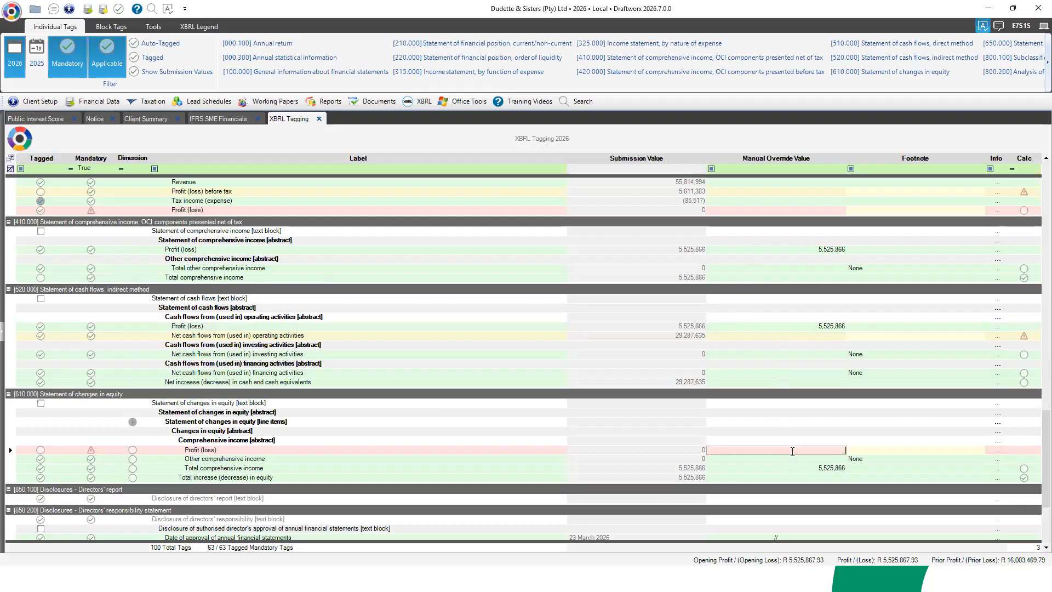
{"action": "type", "text": "2"}
{"action": "type", "text": "5525"}
{"action": "type", "text": "866"}
{"action": "left_click", "coordinate": [822, 470]}
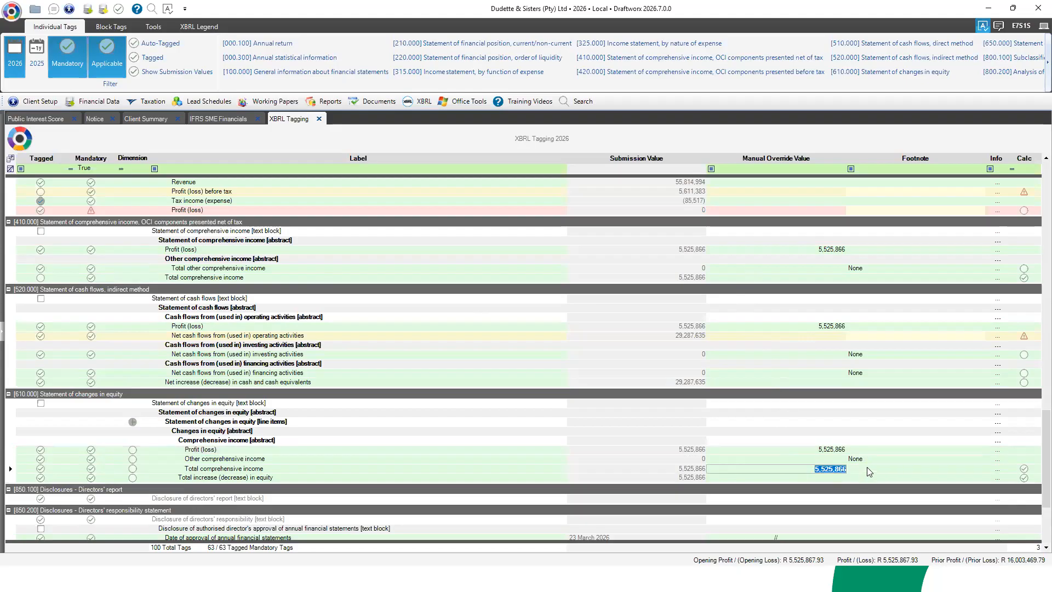
{"action": "key", "text": "Tab"}
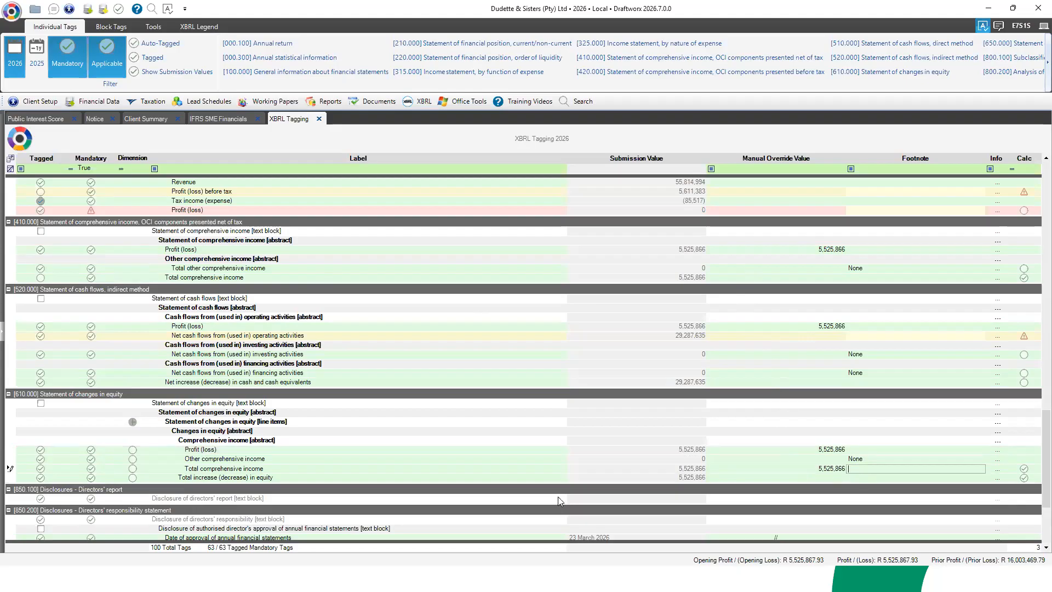
Override the Profit (loss) tag in the Income statement, by function of expense, with 5,525,866
{"action": "left_click", "coordinate": [791, 210]}
{"action": "type", "text": "5525866"}
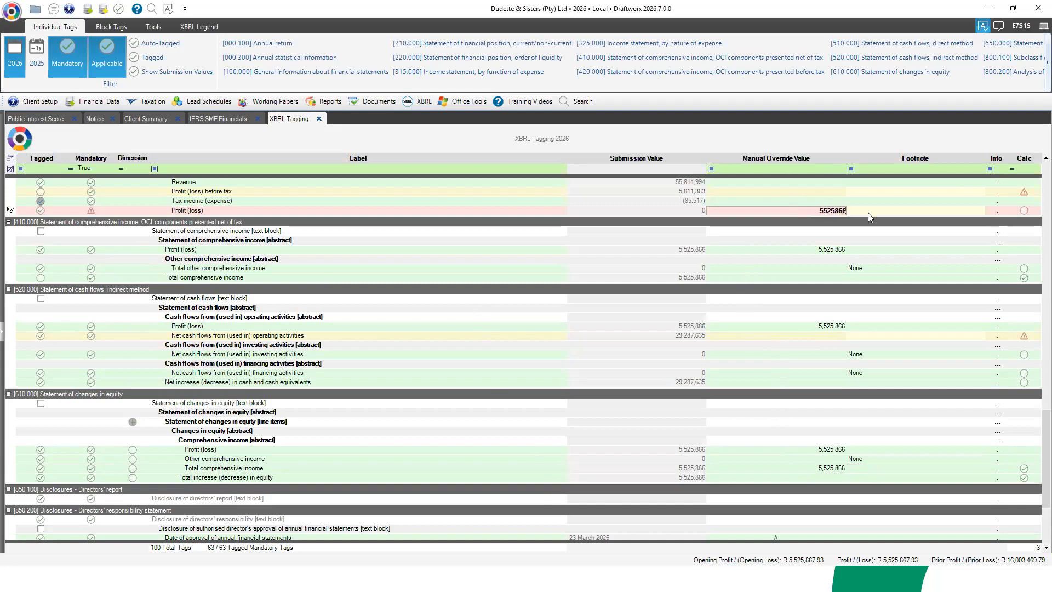
{"action": "key", "text": "Tab"}
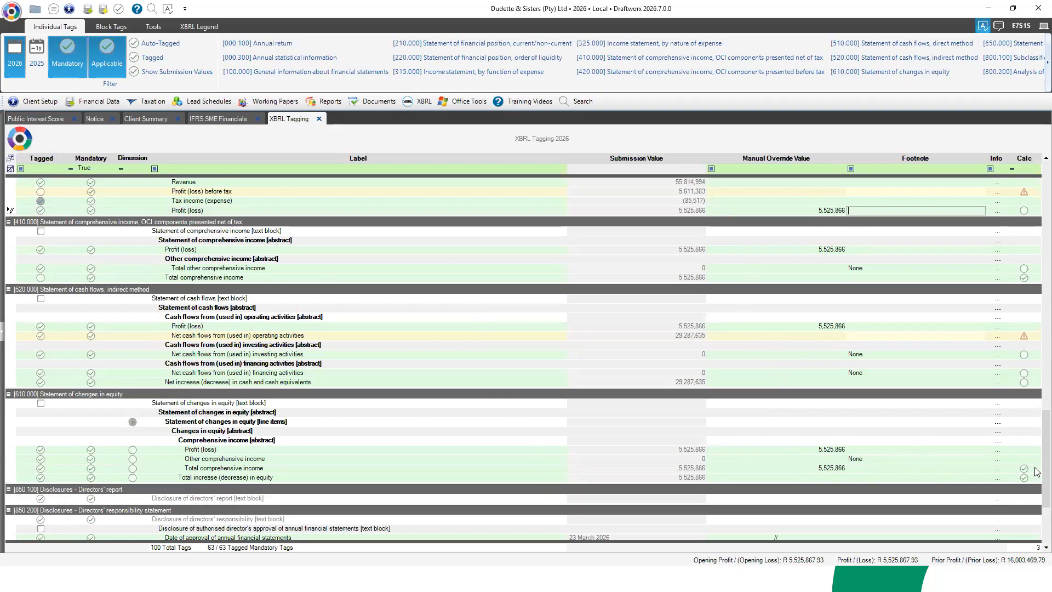
Review the mandatory tags, the taxonomy versions available for updating and the Type Of Company options without changing them
{"action": "mouse_move", "coordinate": [1046, 495]}
{"action": "left_mouse_down"}
{"action": "mouse_move", "coordinate": [1046, 521]}
{"action": "mouse_move", "coordinate": [1046, 484]}
{"action": "left_mouse_up"}
{"action": "scroll", "coordinate": [523, 359], "scroll_direction": "up", "scroll_amount": 10}
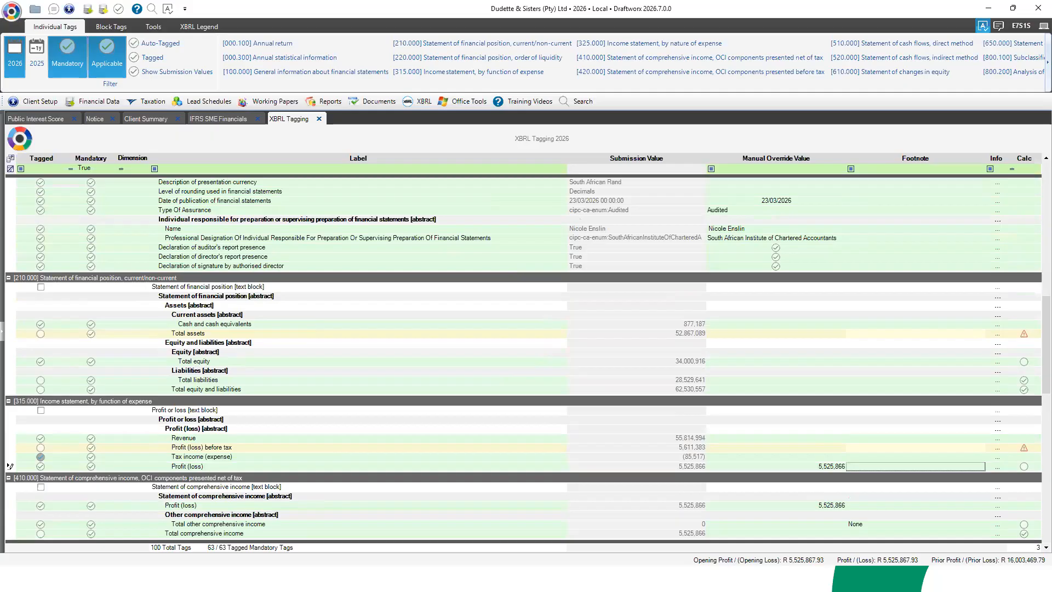
{"action": "scroll", "coordinate": [523, 359], "scroll_direction": "up", "scroll_amount": 10}
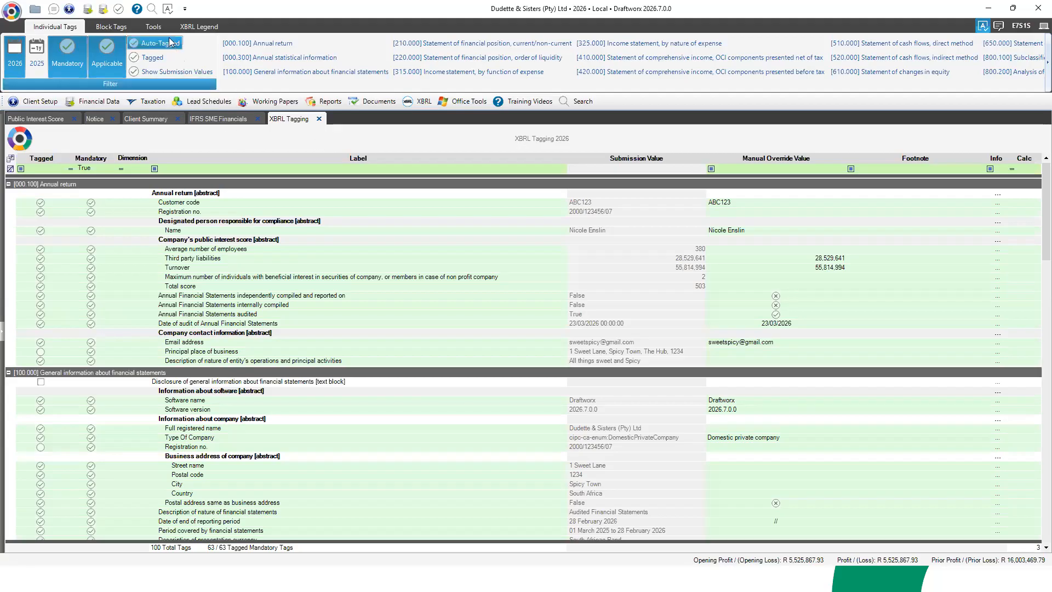
{"action": "left_click", "coordinate": [153, 27]}
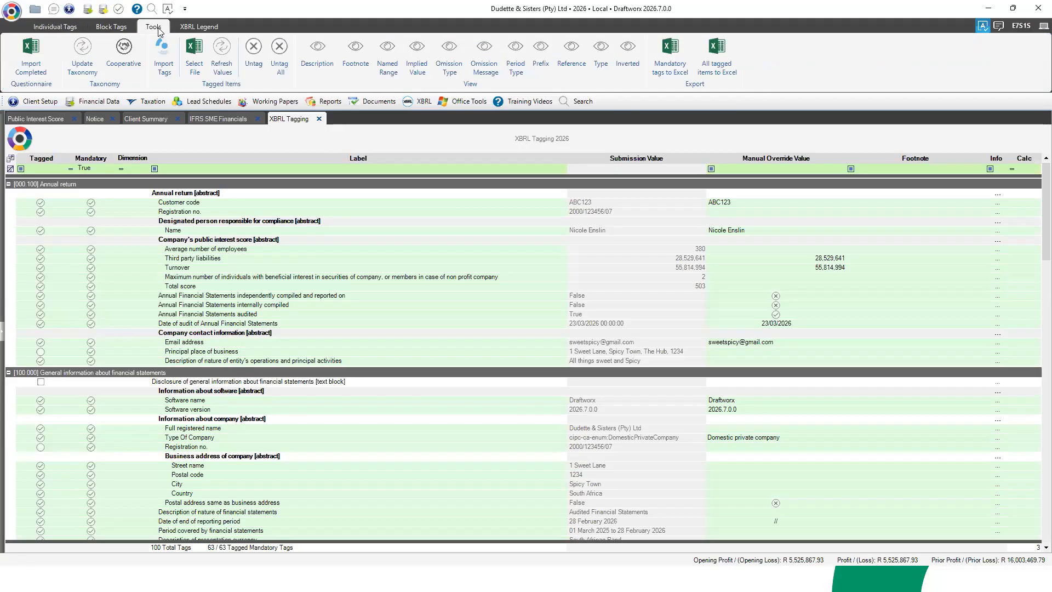
{"action": "left_click", "coordinate": [81, 65]}
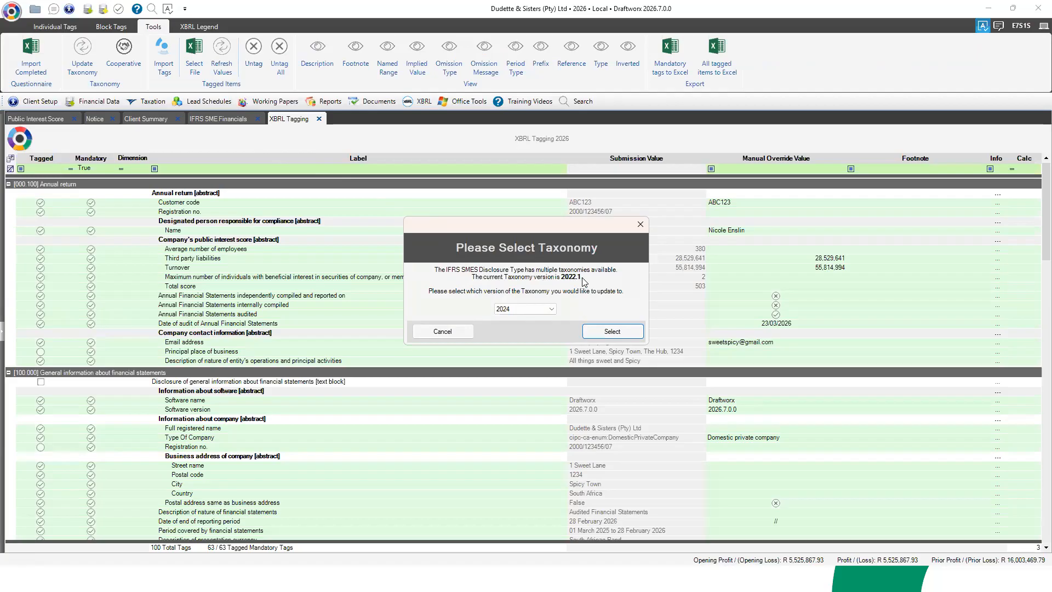
{"action": "left_click", "coordinate": [552, 310]}
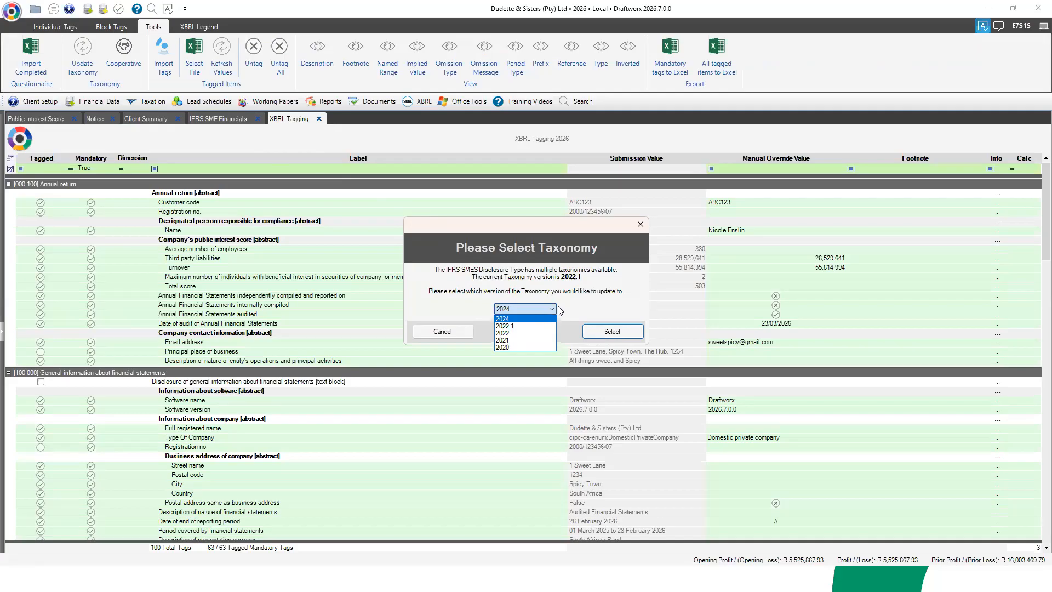
{"action": "left_click", "coordinate": [560, 311]}
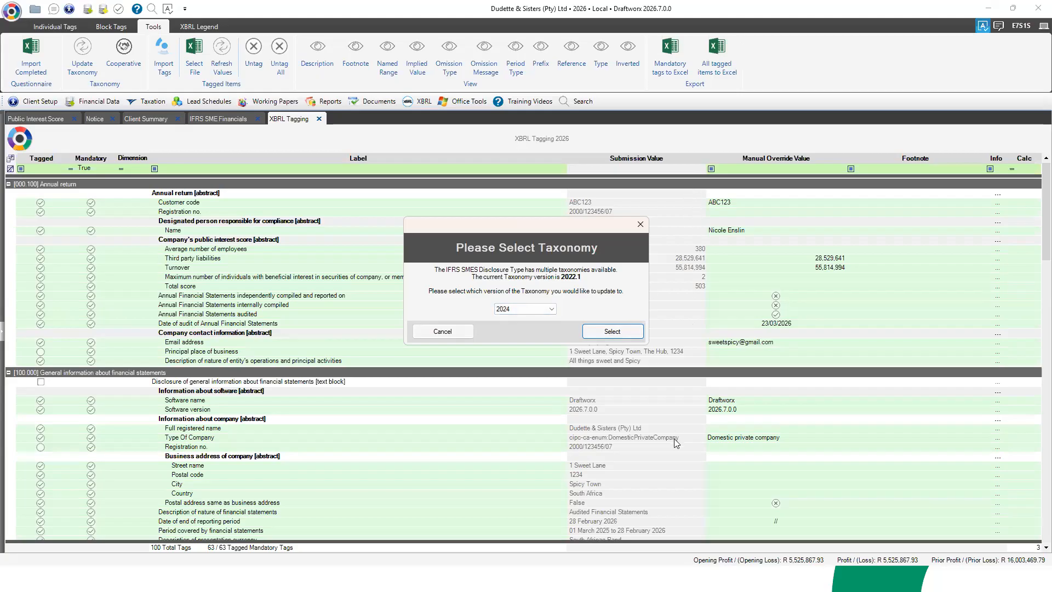
{"action": "left_click", "coordinate": [641, 225]}
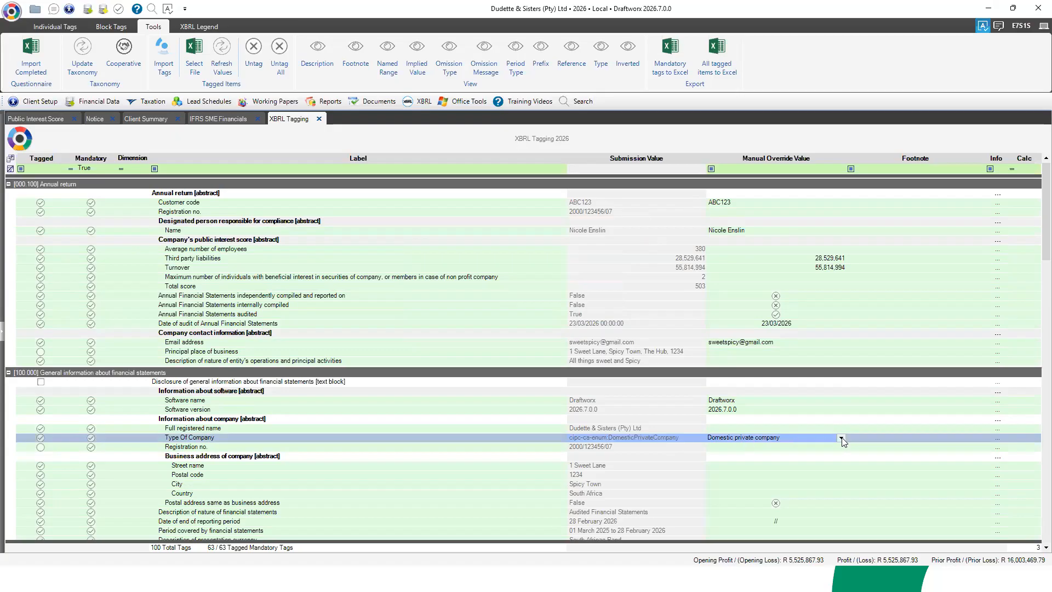
{"action": "left_click", "coordinate": [841, 438]}
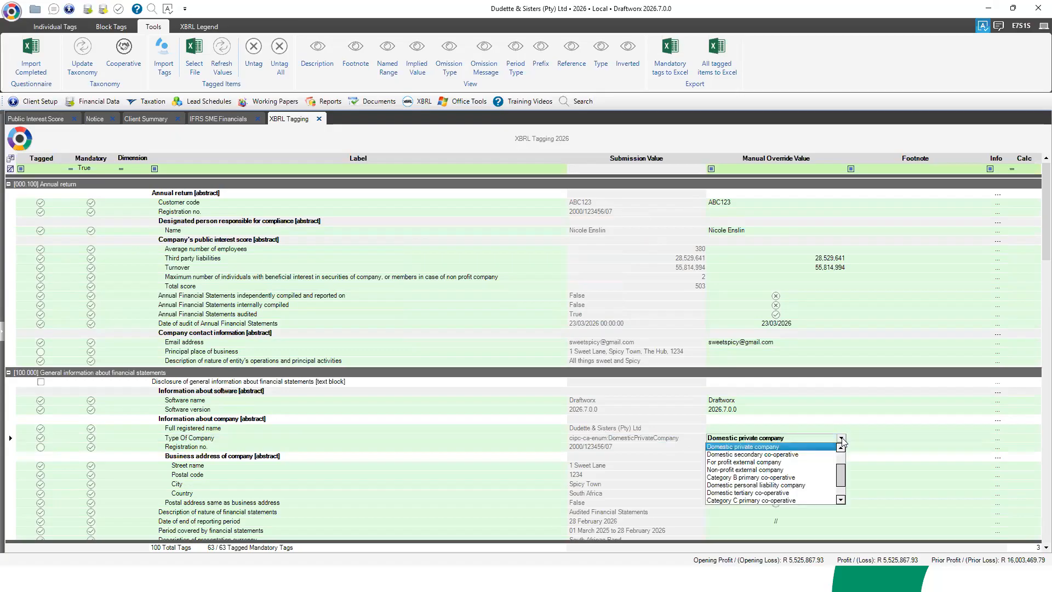
{"action": "left_click", "coordinate": [841, 439]}
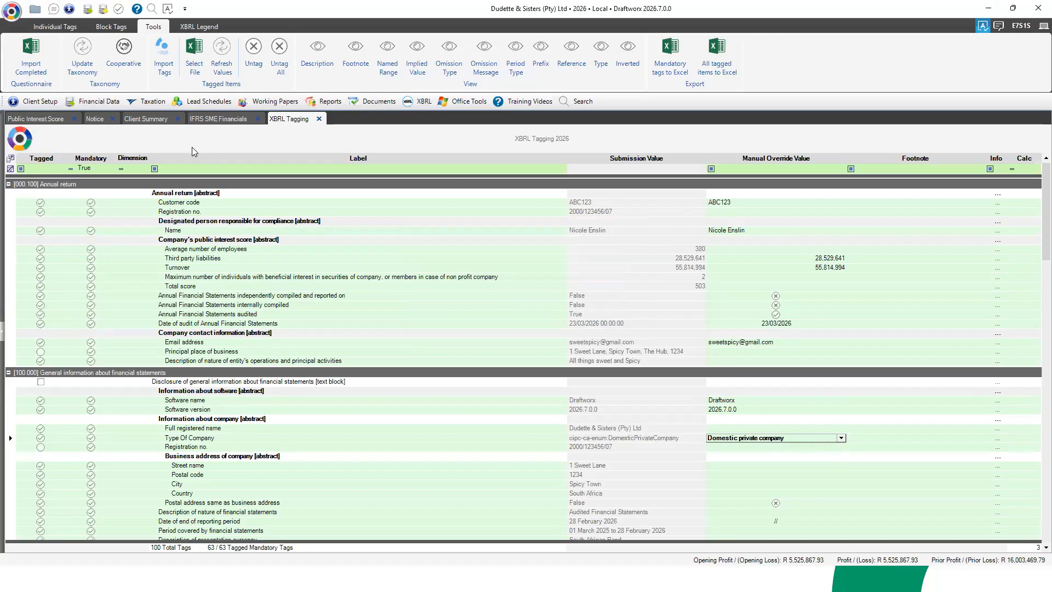
Generate the XBRL preview of the IFRS SME Financials and examine each listed missing or incorrectly formatted tag, sorted by reason
{"action": "left_click", "coordinate": [203, 119]}
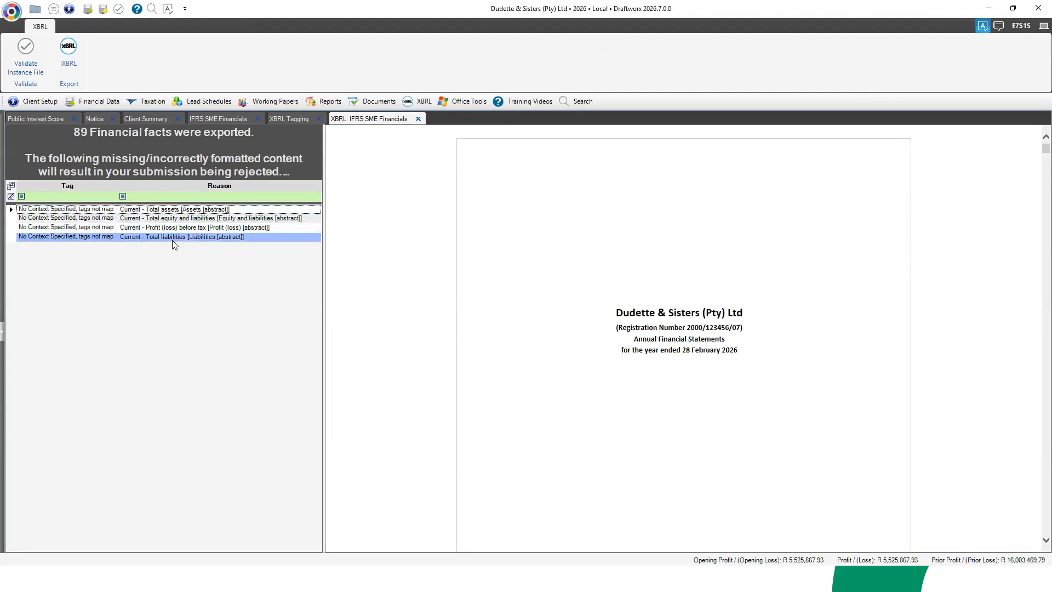
{"action": "left_click", "coordinate": [94, 211]}
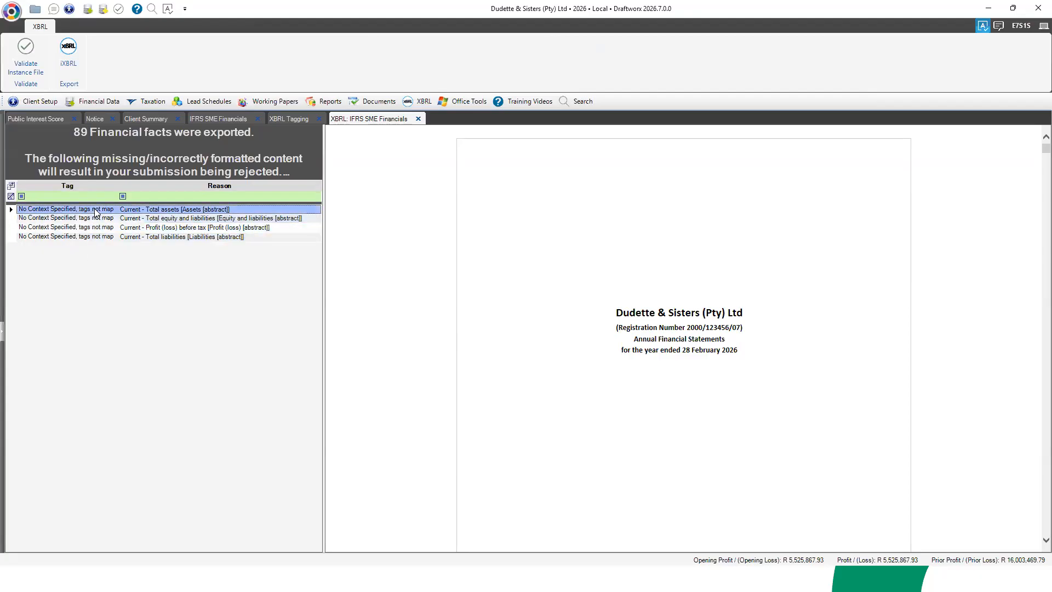
{"action": "left_click", "coordinate": [127, 185]}
{"action": "left_click", "coordinate": [94, 212]}
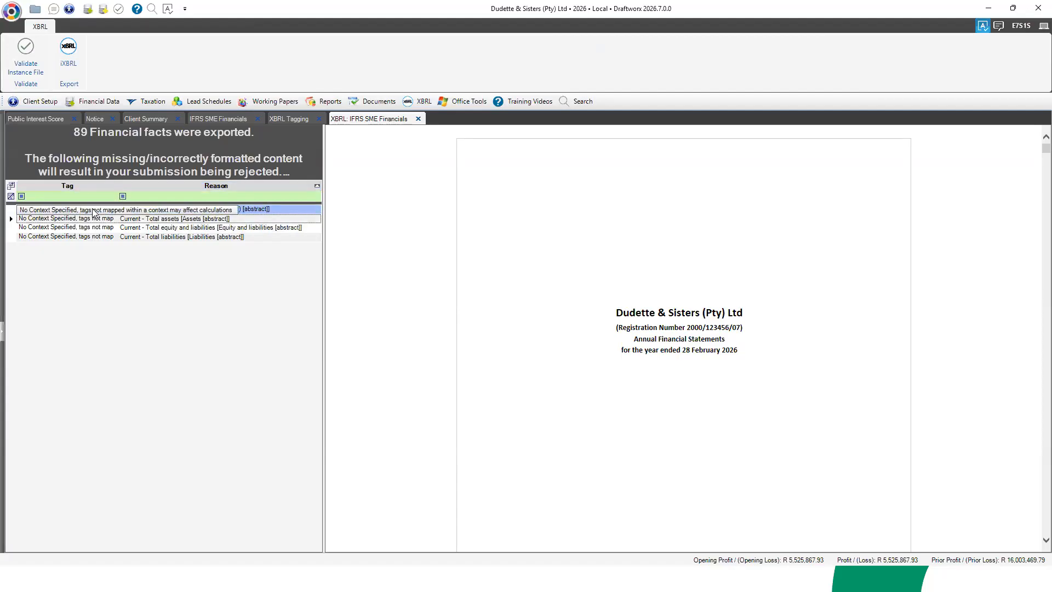
{"action": "left_click", "coordinate": [93, 220]}
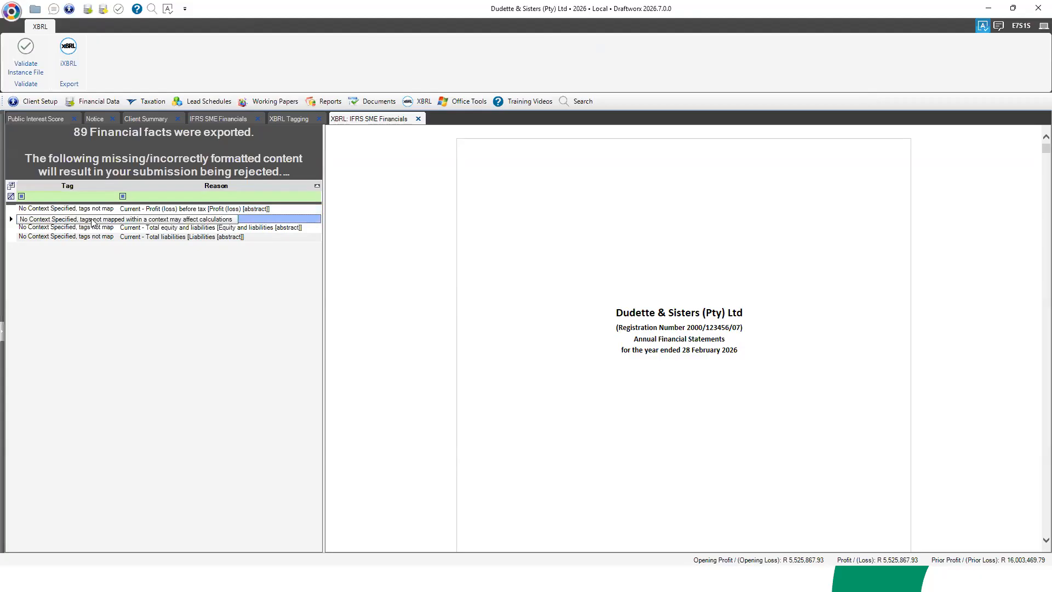
{"action": "left_click", "coordinate": [93, 228]}
{"action": "left_click", "coordinate": [90, 237]}
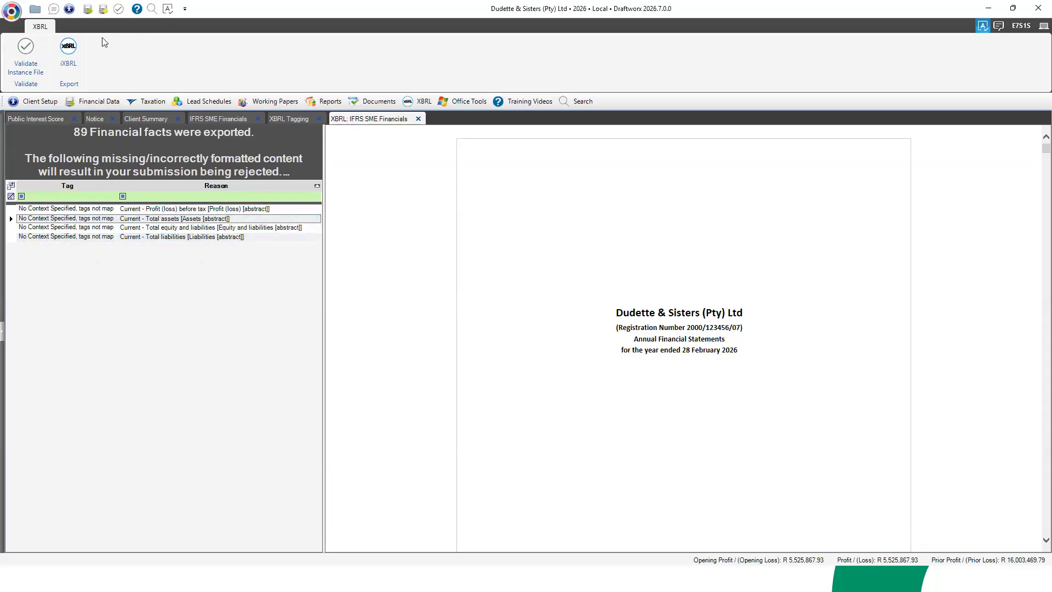
Validate the XBRL instance file, examine the warnings in the CIPC XBRL Validation Report and close the report
{"action": "left_click", "coordinate": [23, 64]}
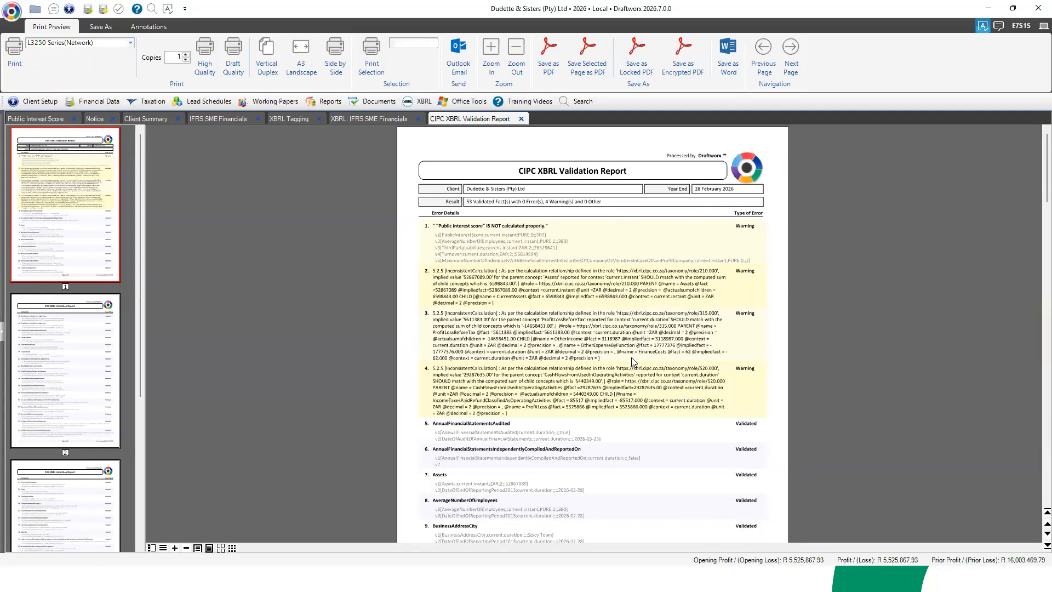
{"action": "left_click", "coordinate": [491, 65]}
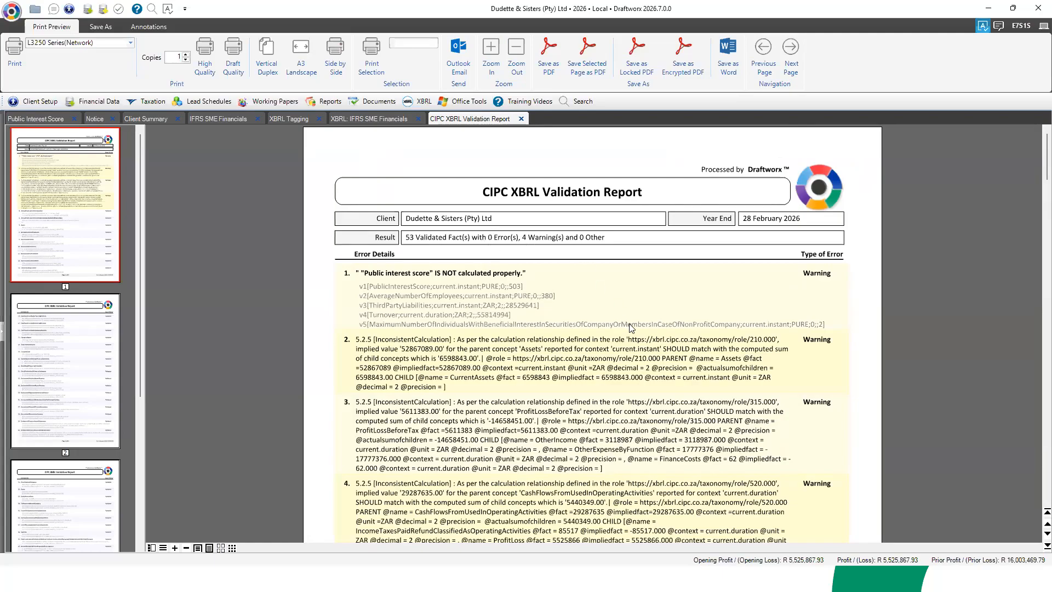
{"action": "scroll", "coordinate": [613, 305], "scroll_direction": "down", "scroll_amount": 3}
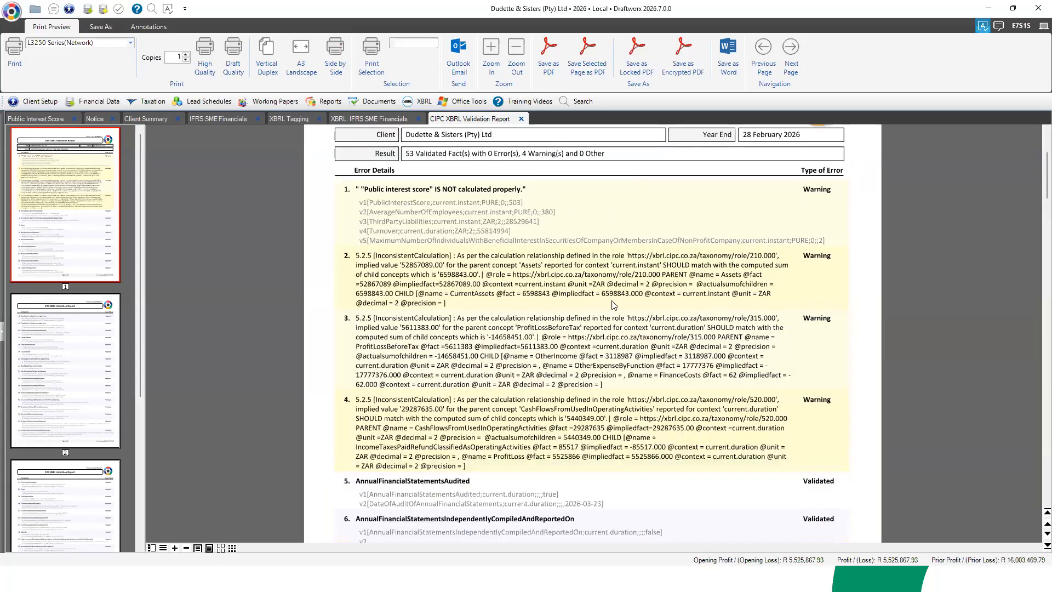
{"action": "scroll", "coordinate": [612, 305], "scroll_direction": "down", "scroll_amount": 3}
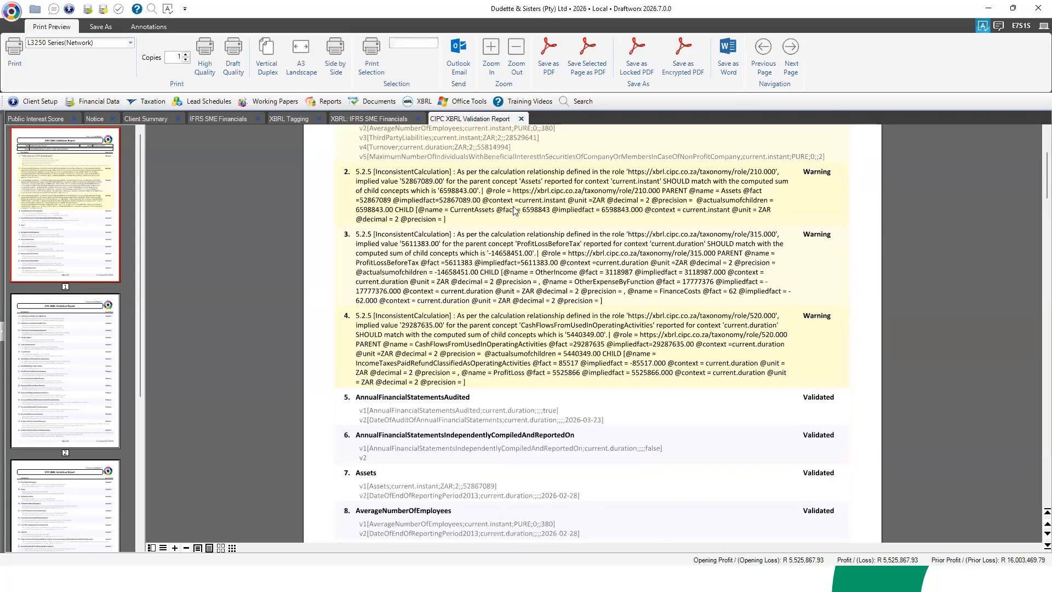
{"action": "scroll", "coordinate": [570, 321], "scroll_direction": "up", "scroll_amount": 3}
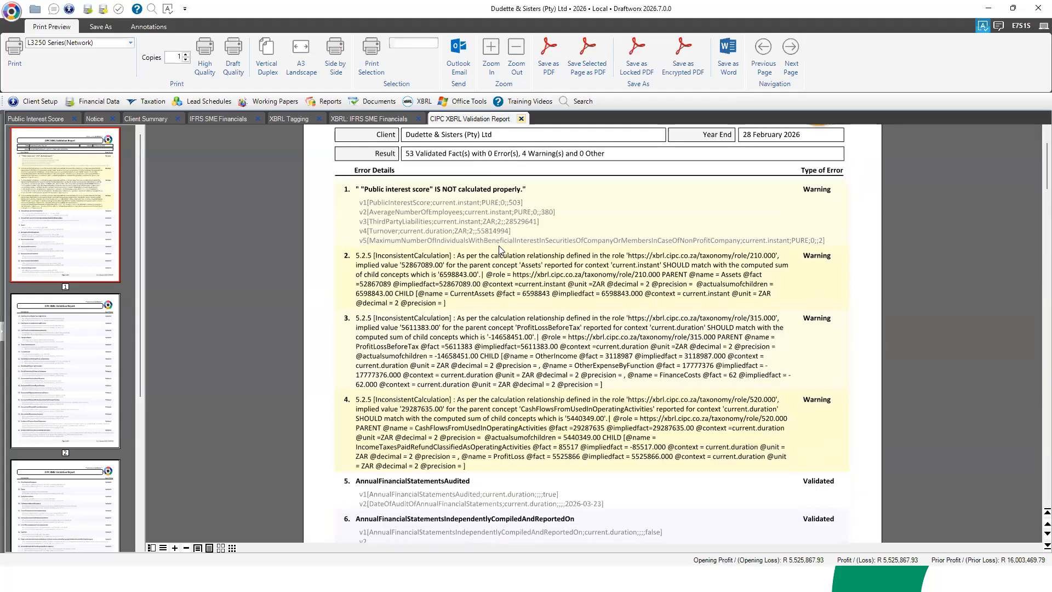
{"action": "key", "text": "Escape"}
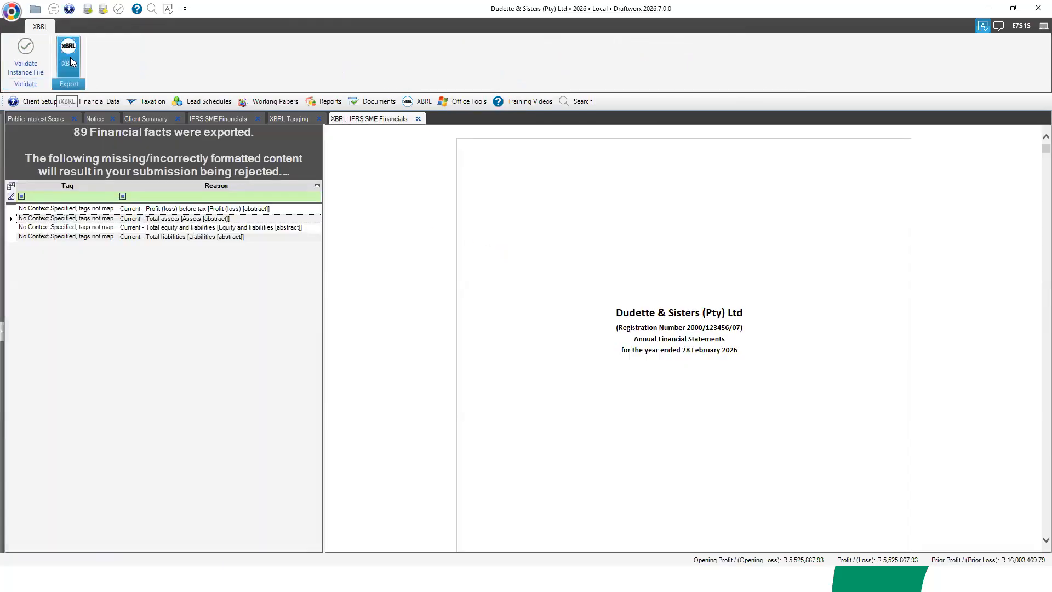
Export the financials as an iXBRL file in XHTML format to the DraftworX Files folder under the suggested name and close the XBRL preview
{"action": "left_click", "coordinate": [70, 58]}
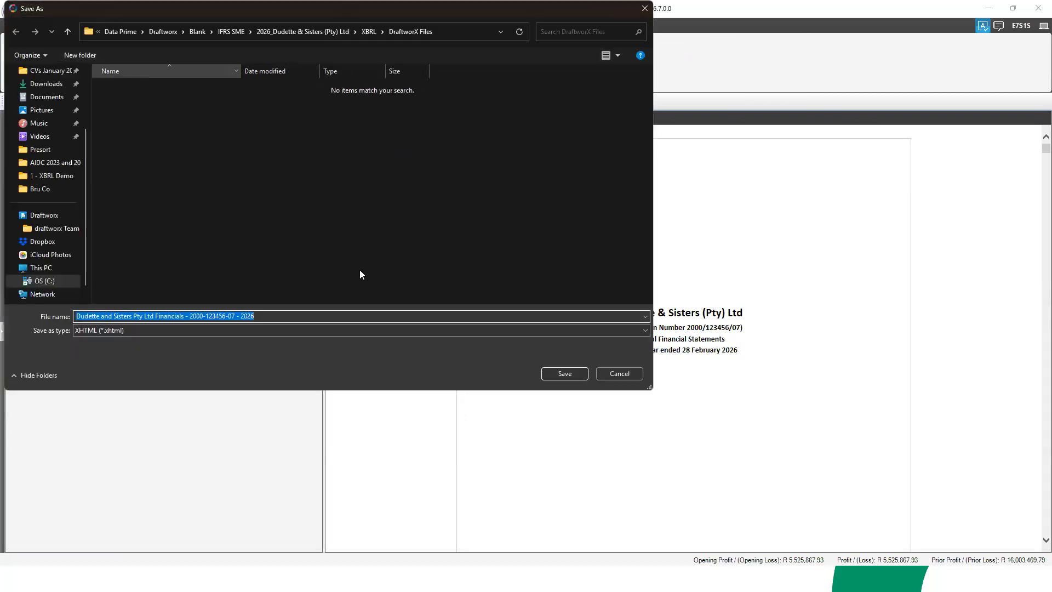
{"action": "left_click", "coordinate": [568, 375]}
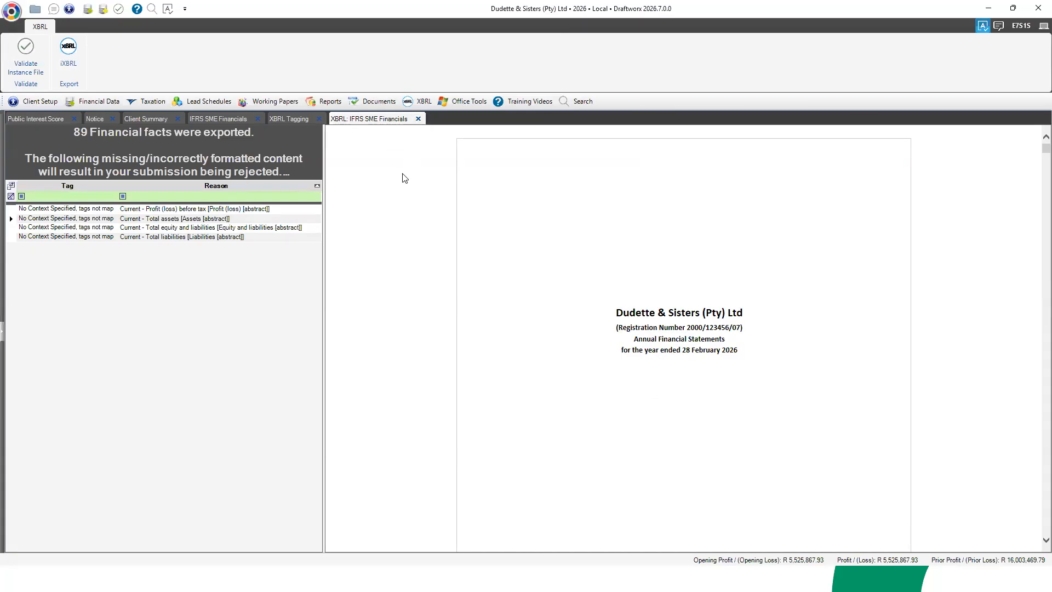
{"action": "left_click", "coordinate": [418, 119]}
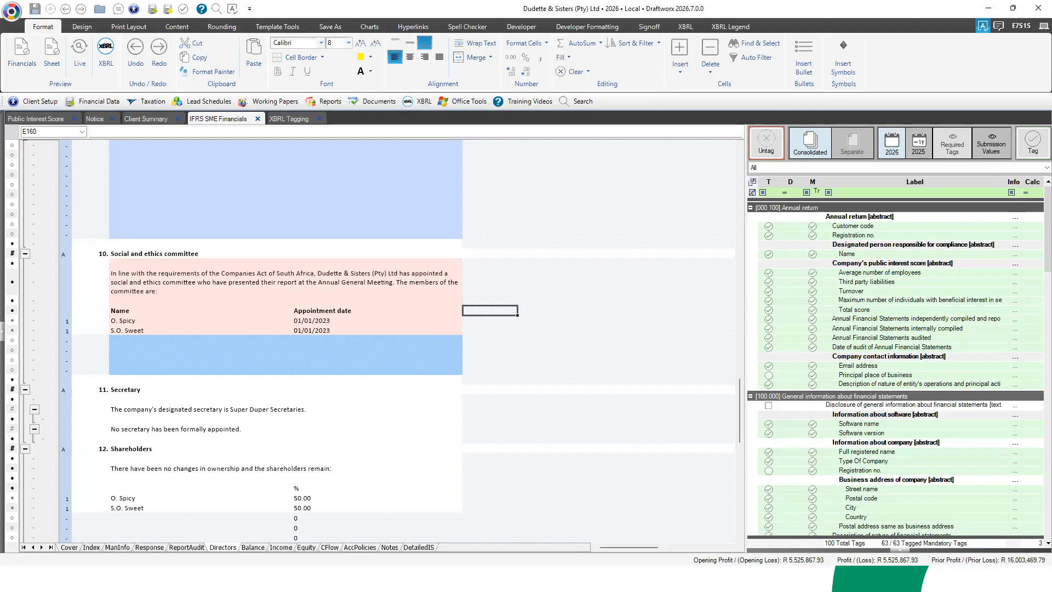
Switch to the Draftworx Countdown page in the browser
{"action": "key", "text": "alt+Tab"}
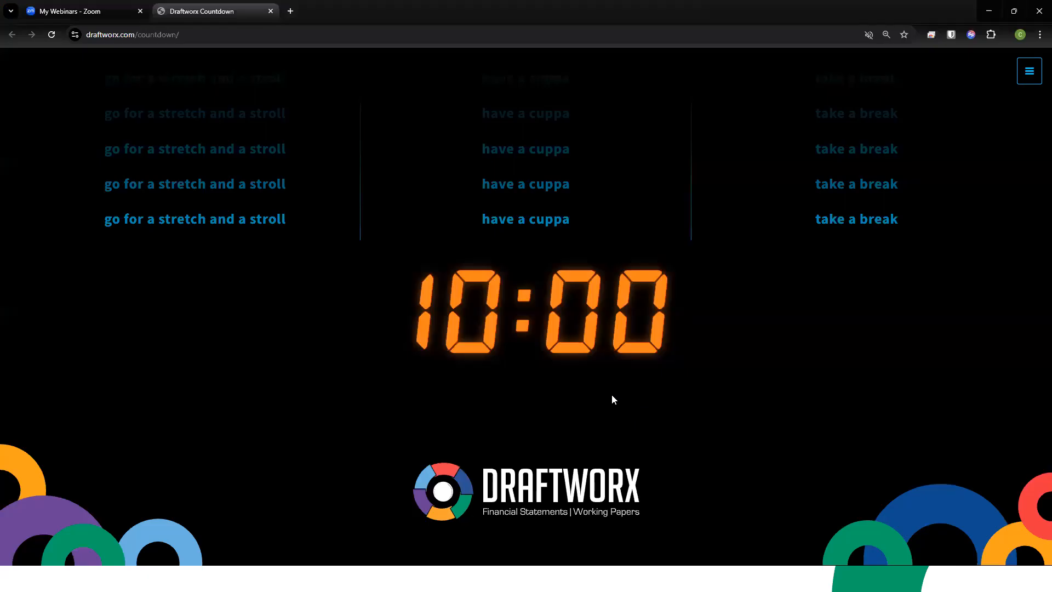
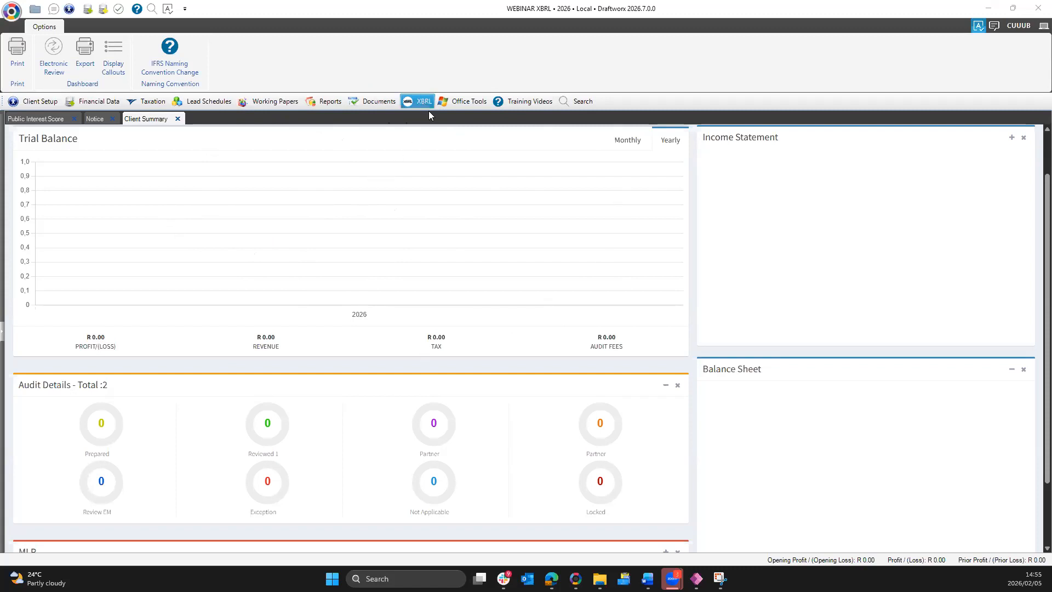
Import the XBRL Testing Financial Statements 2024 workbook from the Desktop into the client's Financial Data section
{"action": "left_click", "coordinate": [460, 103]}
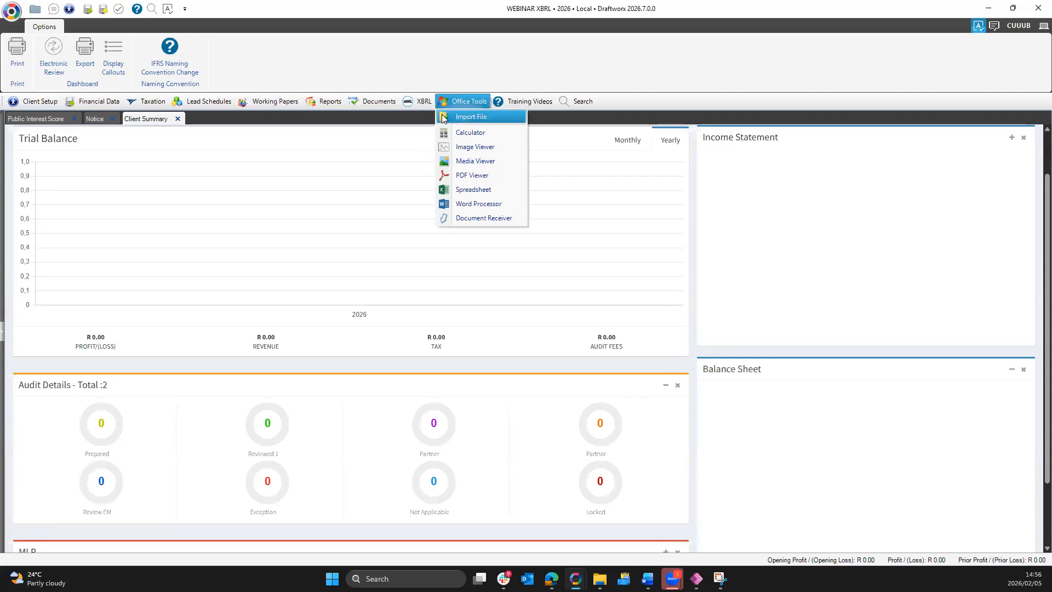
{"action": "left_click", "coordinate": [467, 118]}
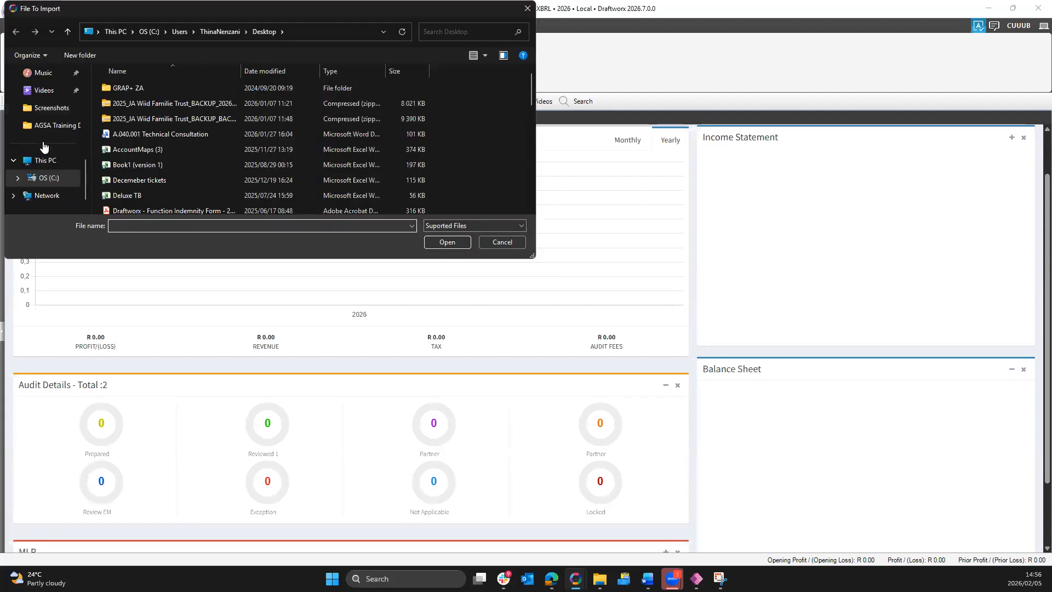
{"action": "scroll", "coordinate": [42, 141], "scroll_direction": "up", "scroll_amount": 3}
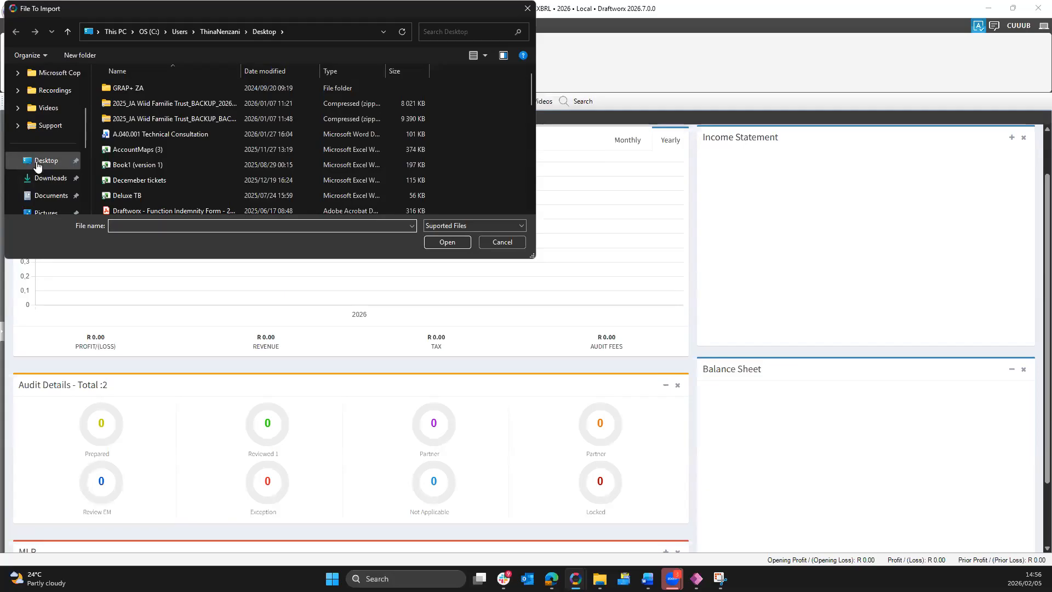
{"action": "left_click", "coordinate": [38, 164]}
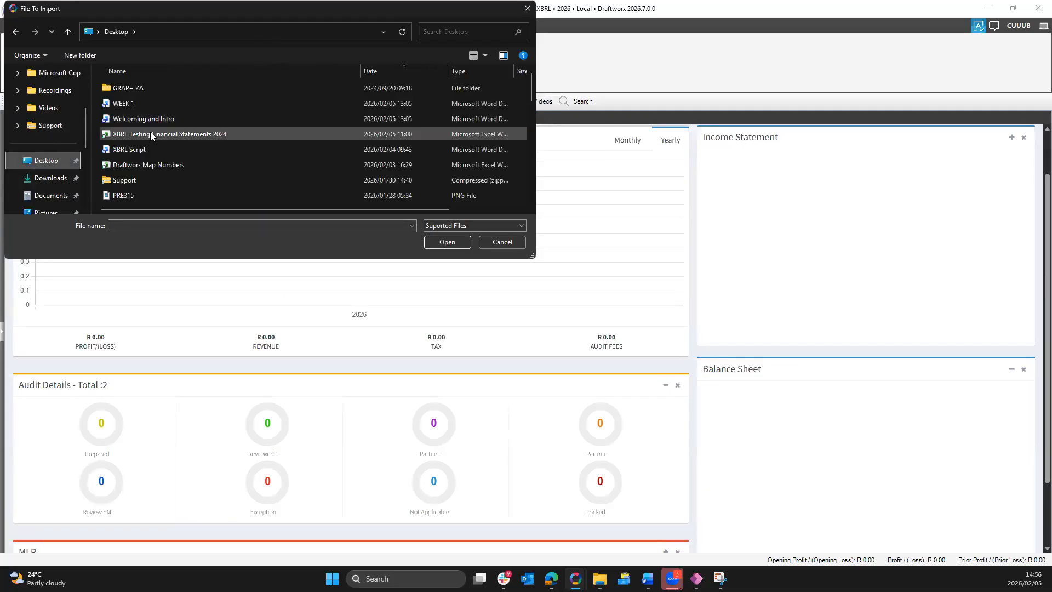
{"action": "left_click", "coordinate": [136, 133]}
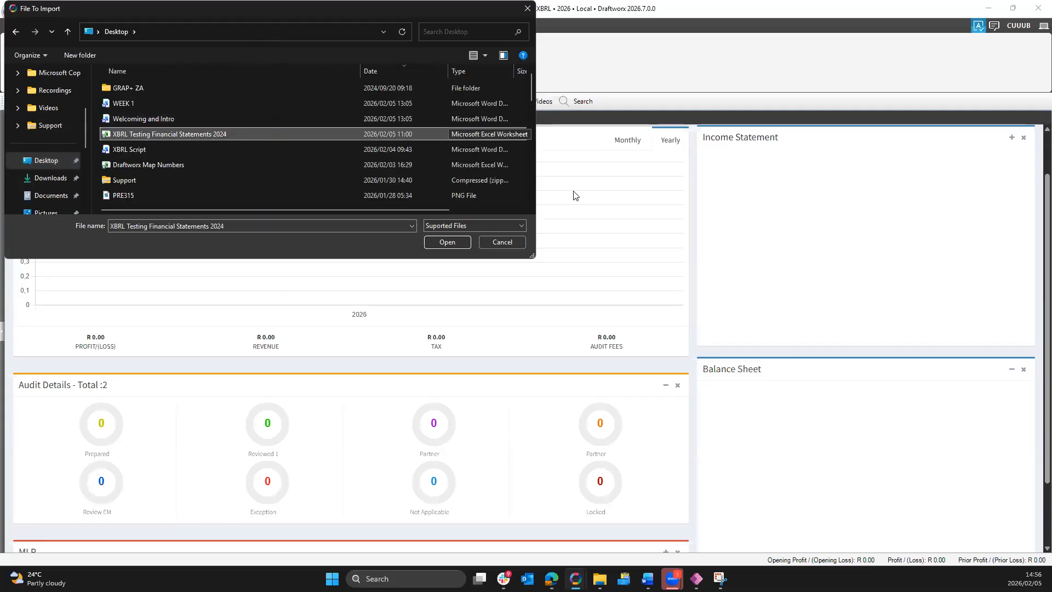
{"action": "left_click", "coordinate": [447, 242]}
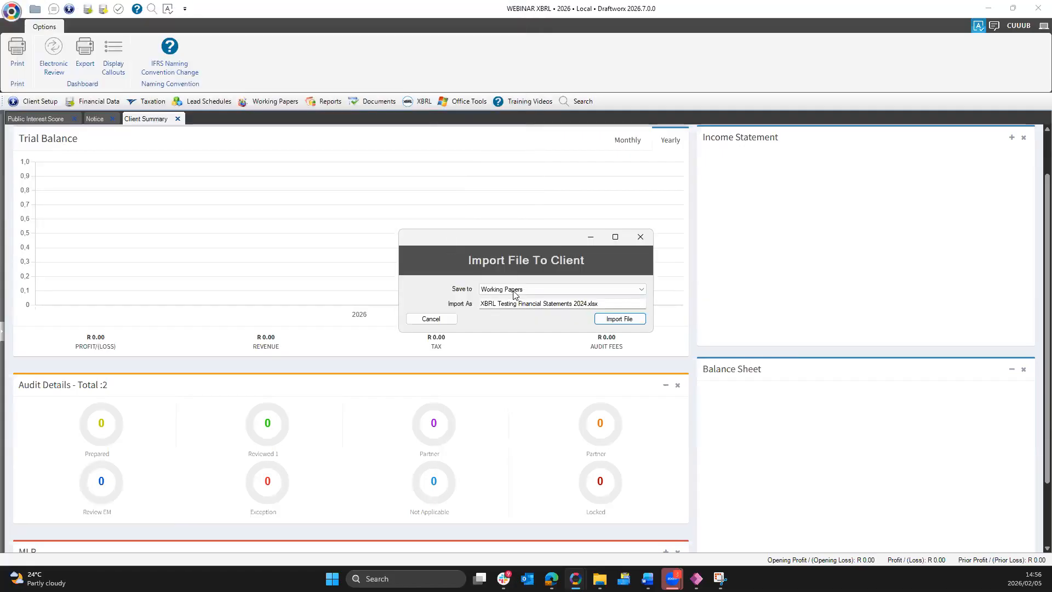
{"action": "left_click", "coordinate": [493, 291]}
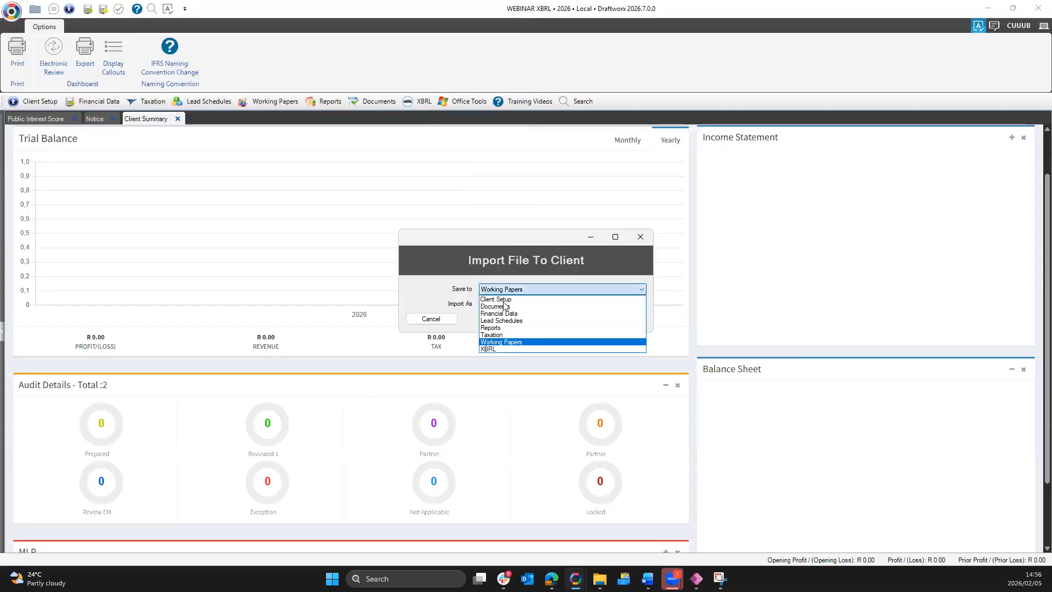
{"action": "left_click", "coordinate": [497, 313]}
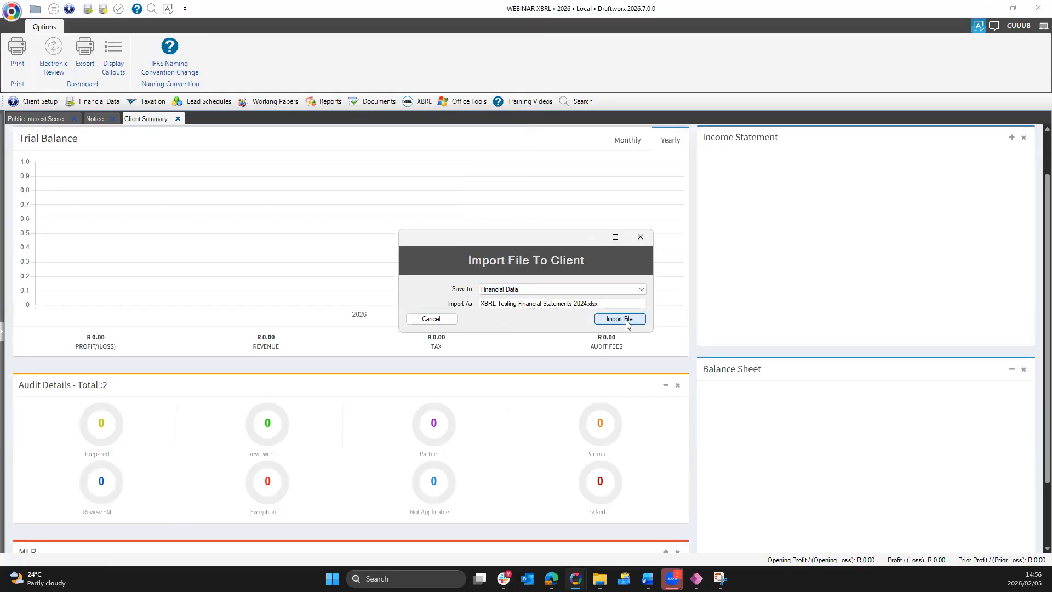
{"action": "left_click", "coordinate": [620, 319]}
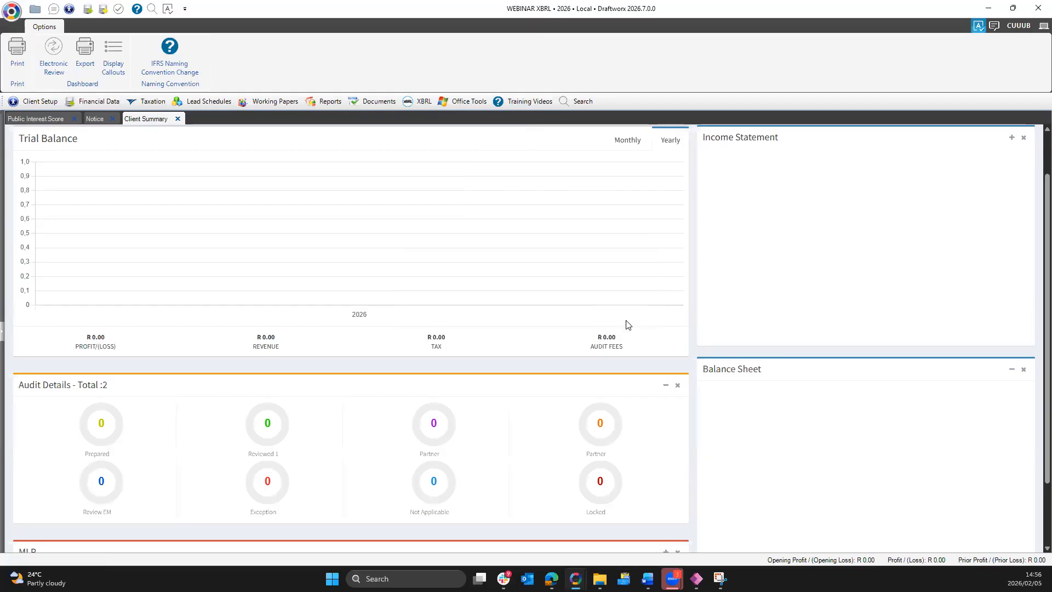
Open the Working Trial Balance and the imported XBRL Testing Financial Statements 2024 workbook from the Financial Data section
{"action": "left_click", "coordinate": [85, 100]}
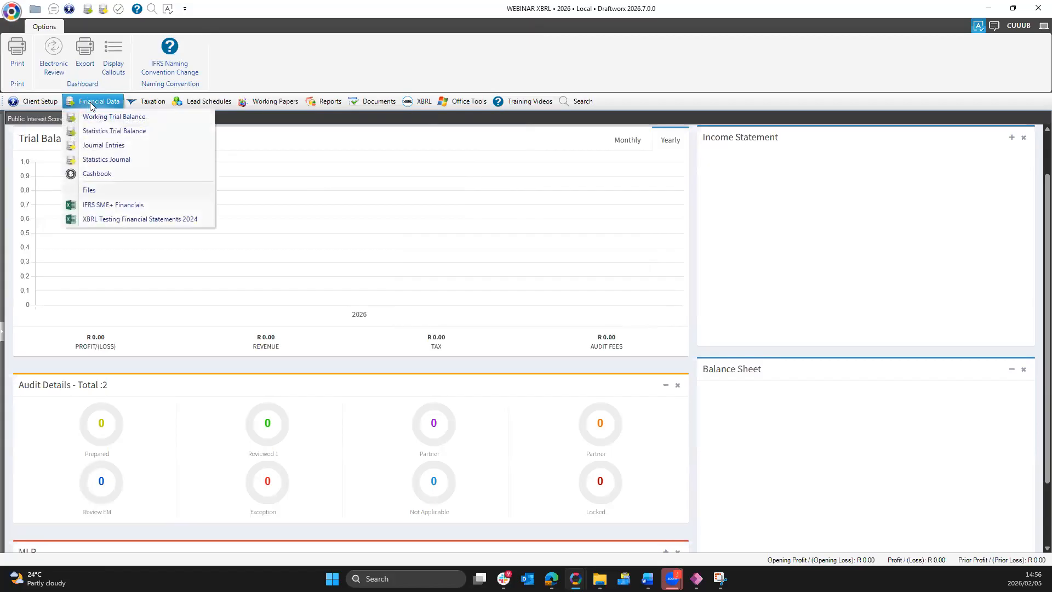
{"action": "left_click", "coordinate": [96, 117]}
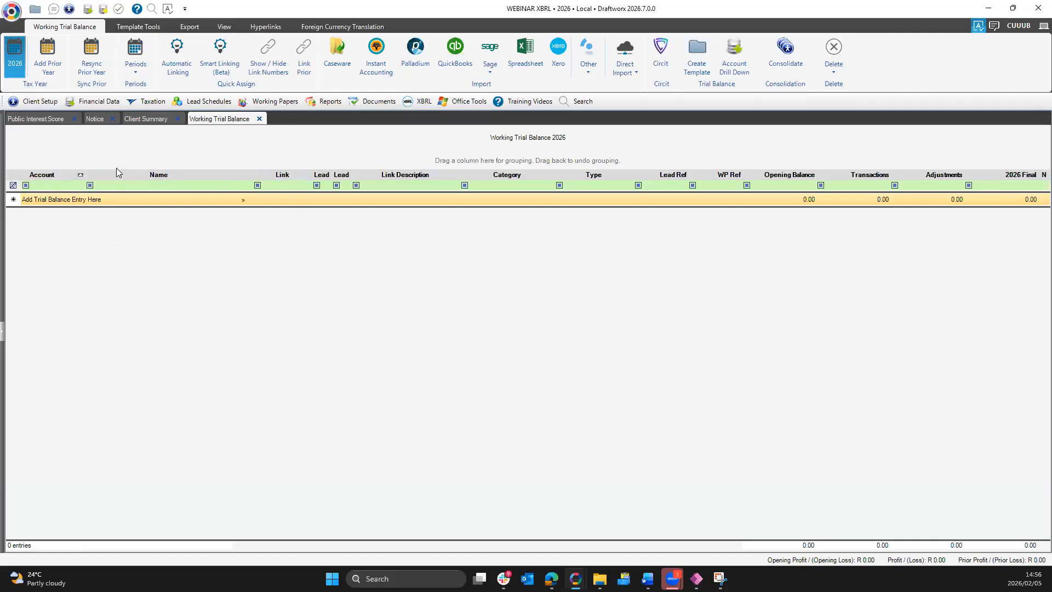
{"action": "left_click", "coordinate": [90, 104]}
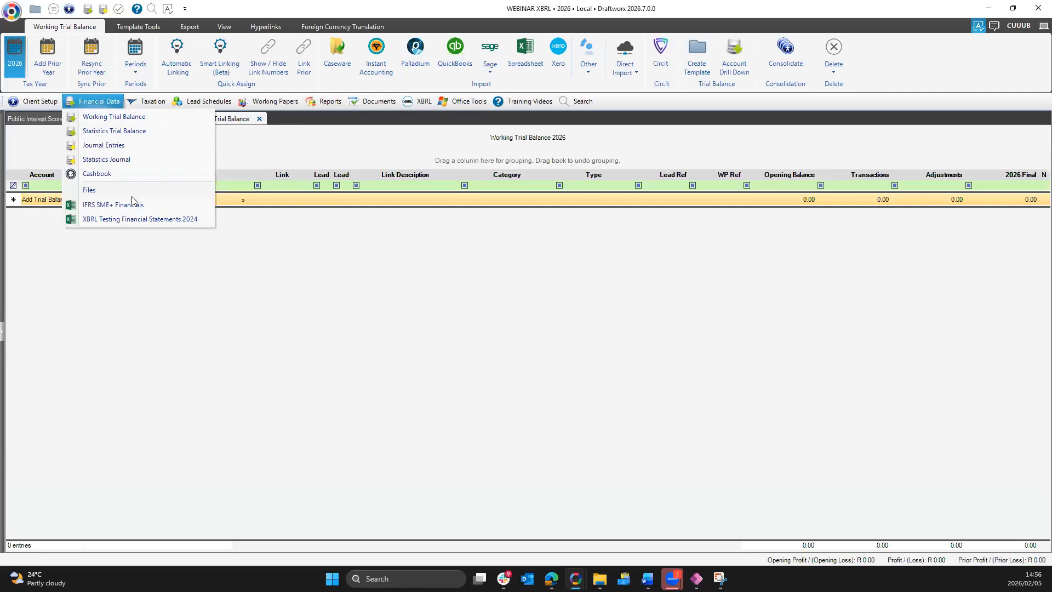
{"action": "left_click", "coordinate": [111, 220]}
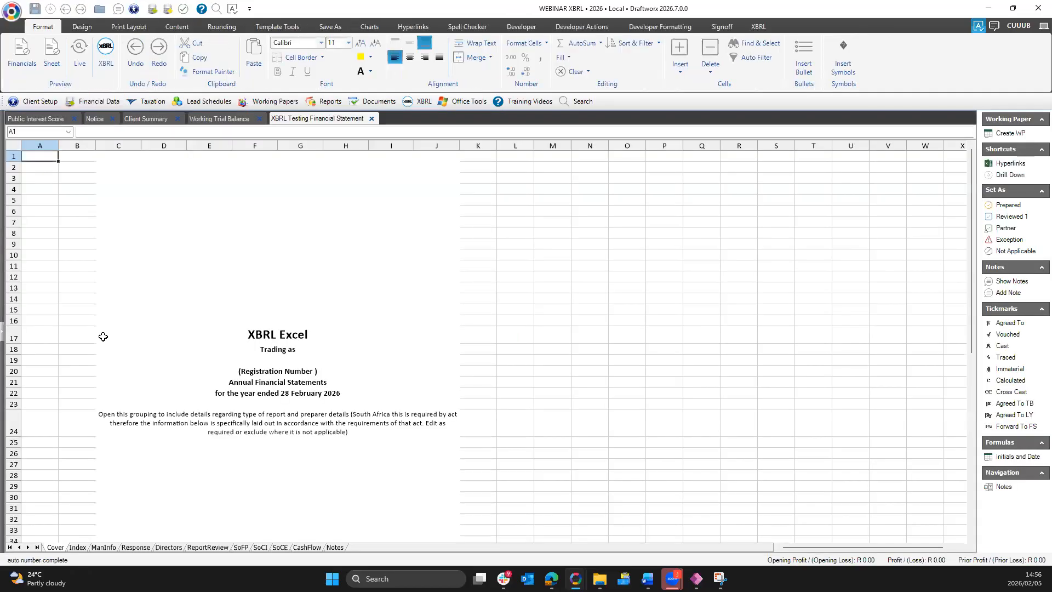
Examine the 2024 and 2023 asset figures on the workbook's SoFP sheet, checking how individual cells are filled
{"action": "left_click", "coordinate": [240, 547]}
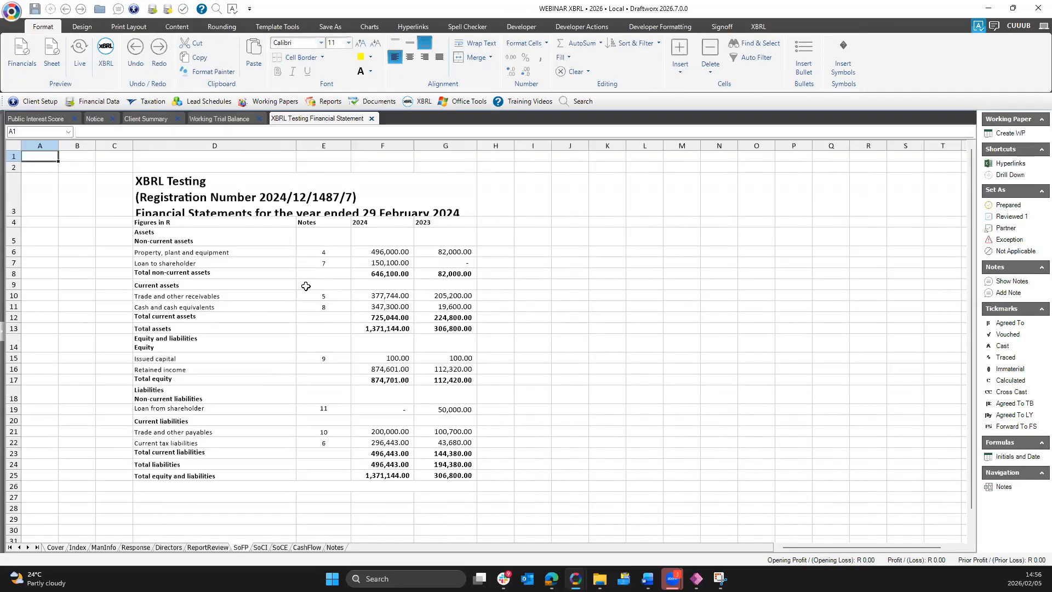
{"action": "left_click", "coordinate": [385, 254]}
{"action": "left_click", "coordinate": [382, 264]}
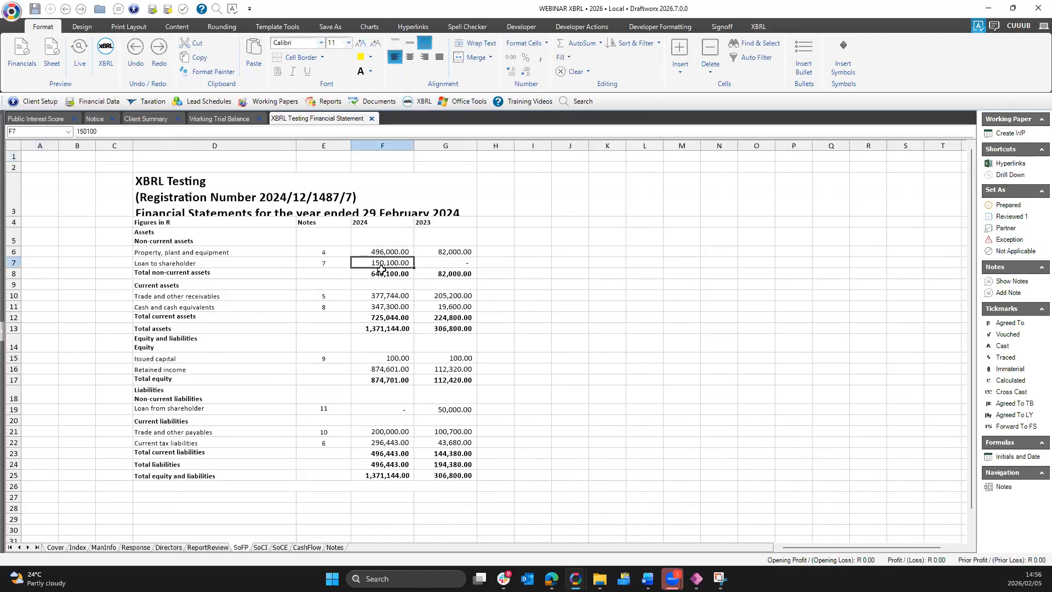
{"action": "left_click", "coordinate": [382, 274]}
{"action": "left_click", "coordinate": [382, 296]}
{"action": "left_click", "coordinate": [381, 306]}
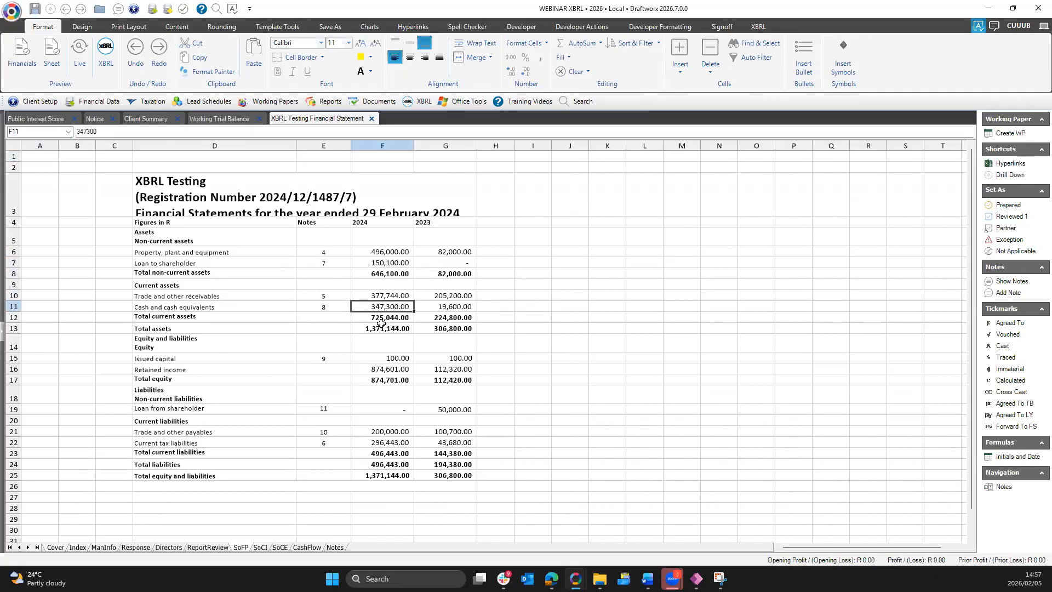
{"action": "left_click", "coordinate": [382, 329]}
{"action": "left_click", "coordinate": [384, 254]}
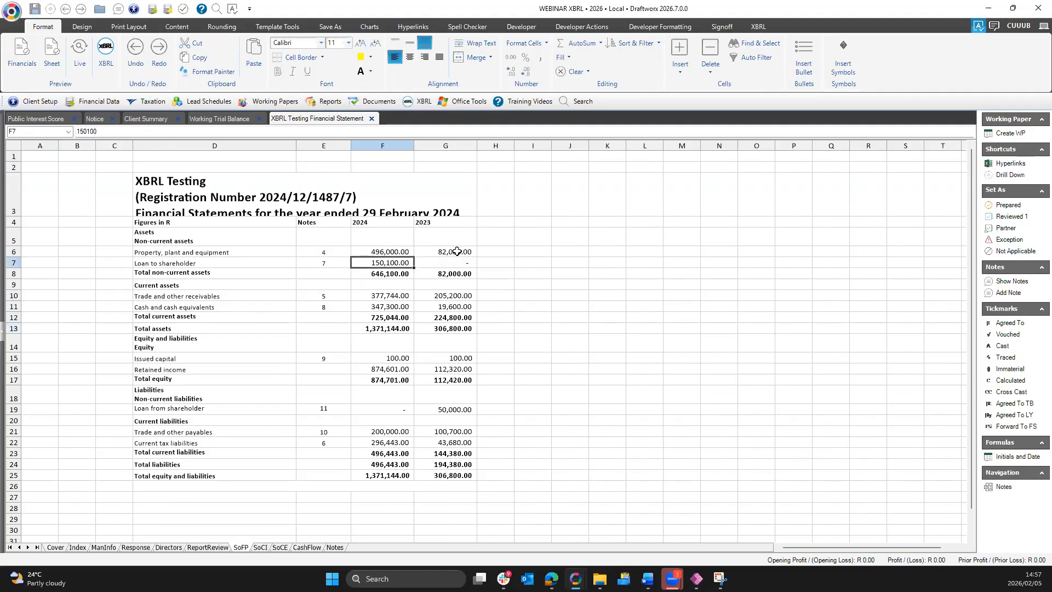
{"action": "left_click", "coordinate": [431, 253]}
{"action": "left_click", "coordinate": [385, 254]}
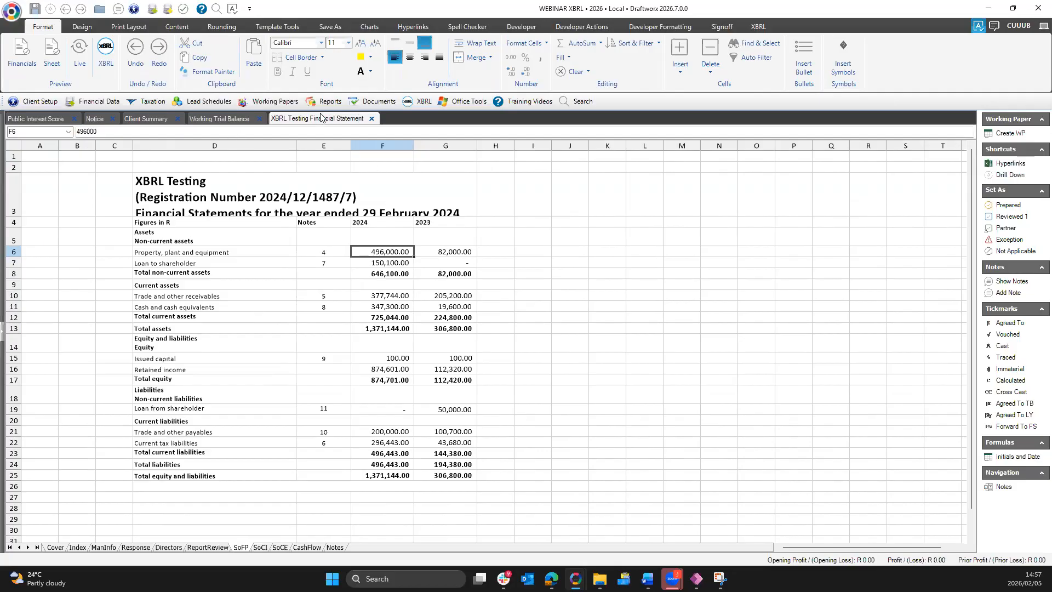
Start XBRL Tagging and set the entity type to Private Company, answering No to the MOI audit and fiduciary capacity questions
{"action": "left_click", "coordinate": [418, 104]}
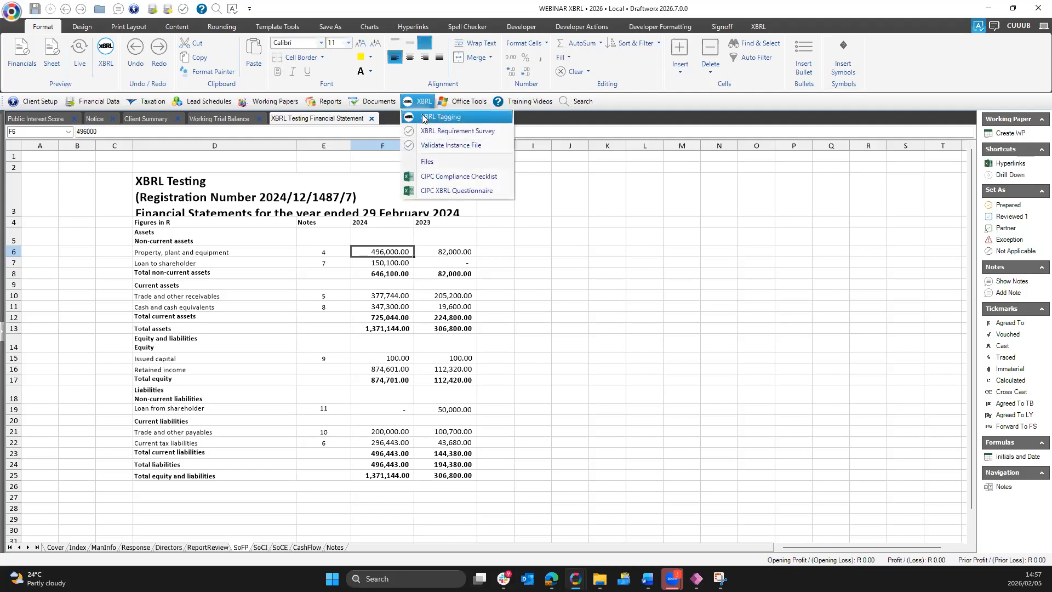
{"action": "left_click", "coordinate": [424, 117]}
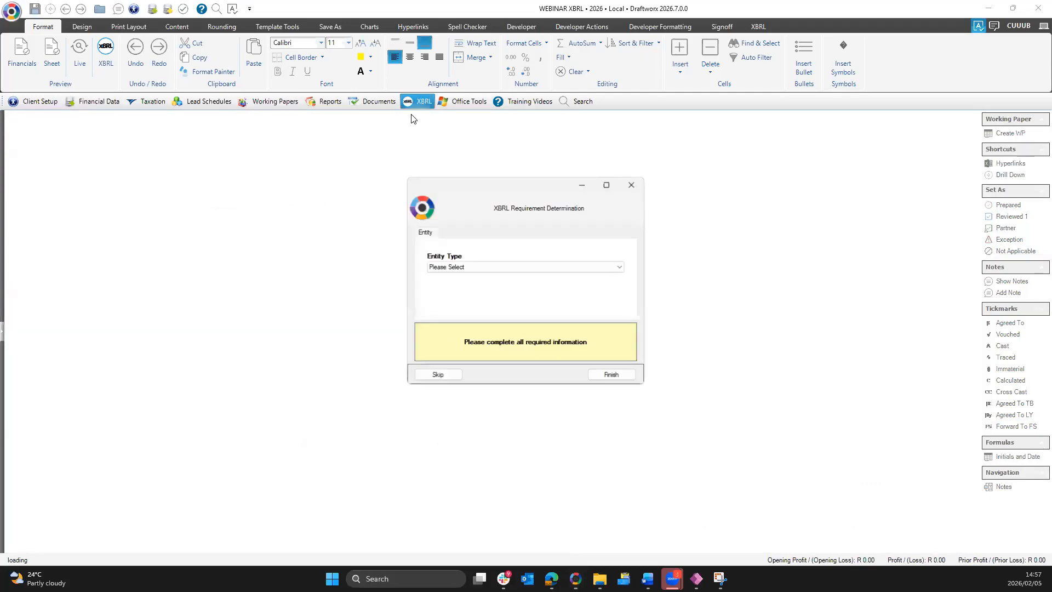
{"action": "left_click", "coordinate": [476, 269]}
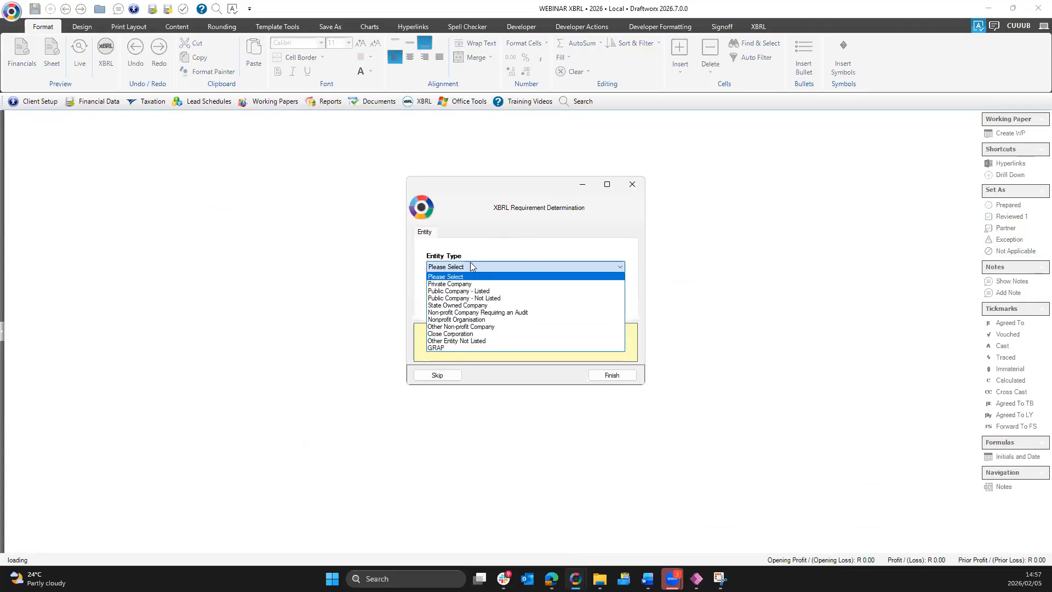
{"action": "left_click", "coordinate": [459, 284]}
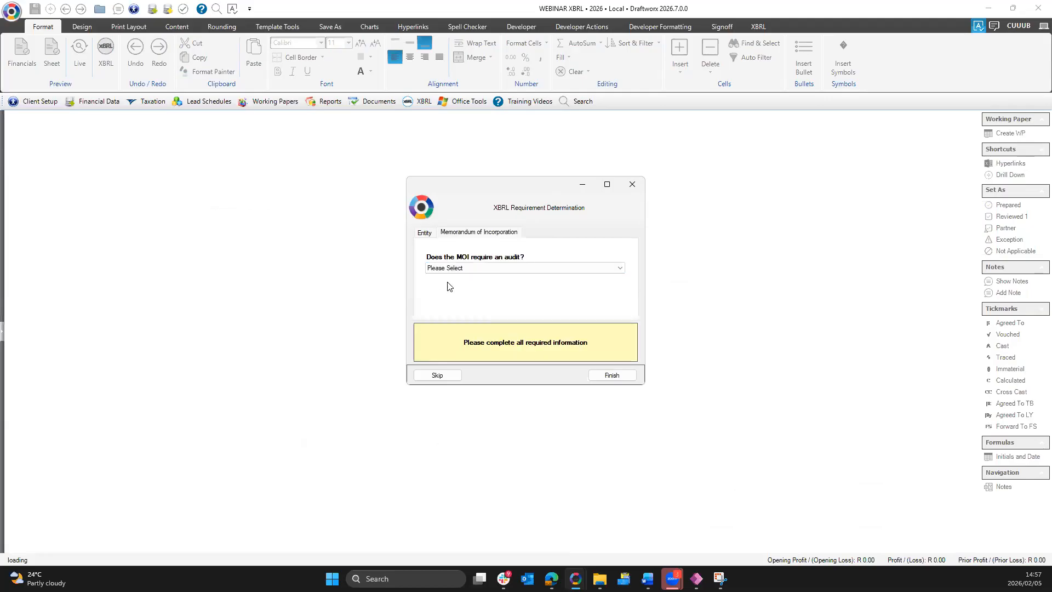
{"action": "left_click", "coordinate": [465, 272]}
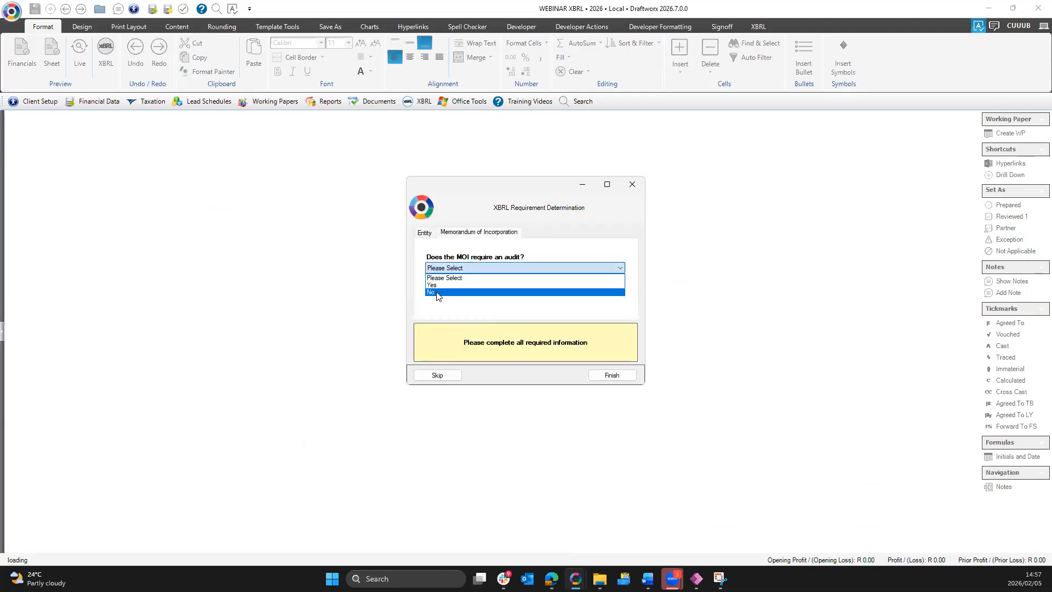
{"action": "left_click", "coordinate": [433, 293]}
{"action": "left_click", "coordinate": [460, 275]}
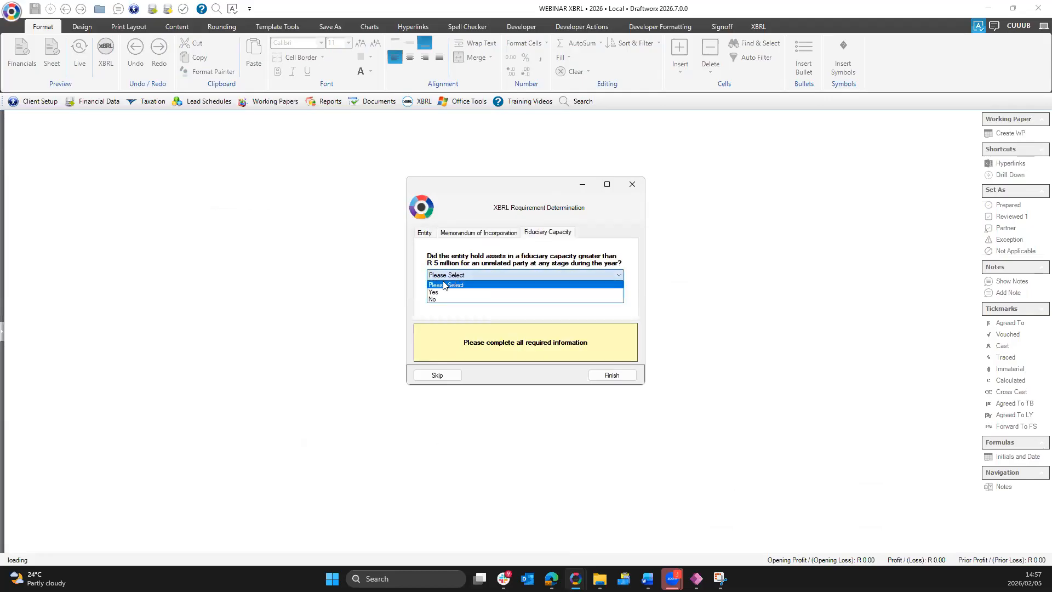
{"action": "left_click", "coordinate": [438, 299]}
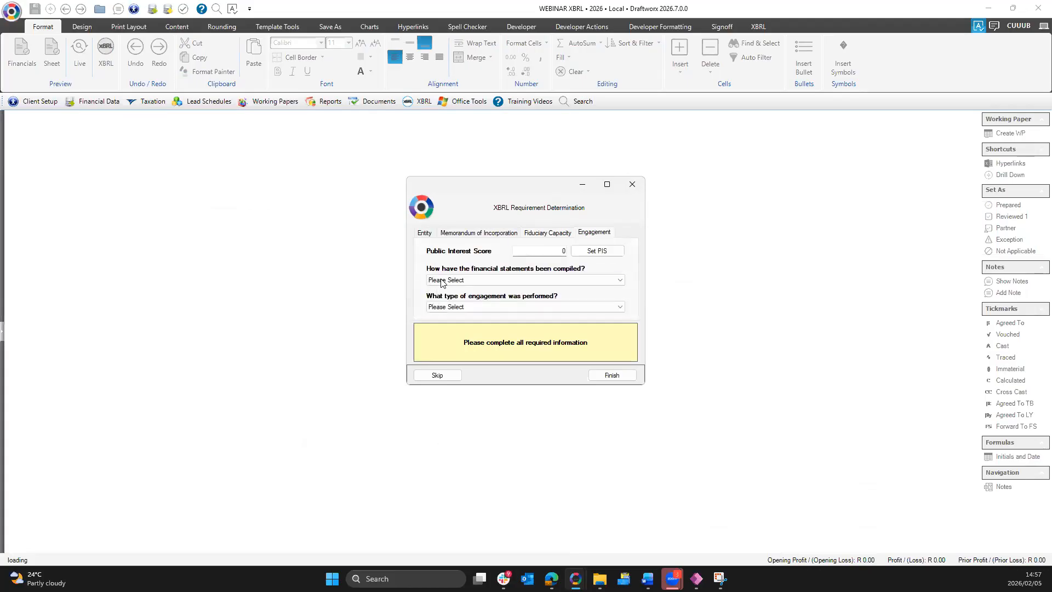
Set the Public Interest Score to 10, compilation to Internally and engagement type to Review, and finish the XBRL requirement determination
{"action": "left_click", "coordinate": [565, 253]}
{"action": "left_click", "coordinate": [543, 280]}
{"action": "left_click", "coordinate": [441, 304]}
{"action": "left_click", "coordinate": [445, 307]}
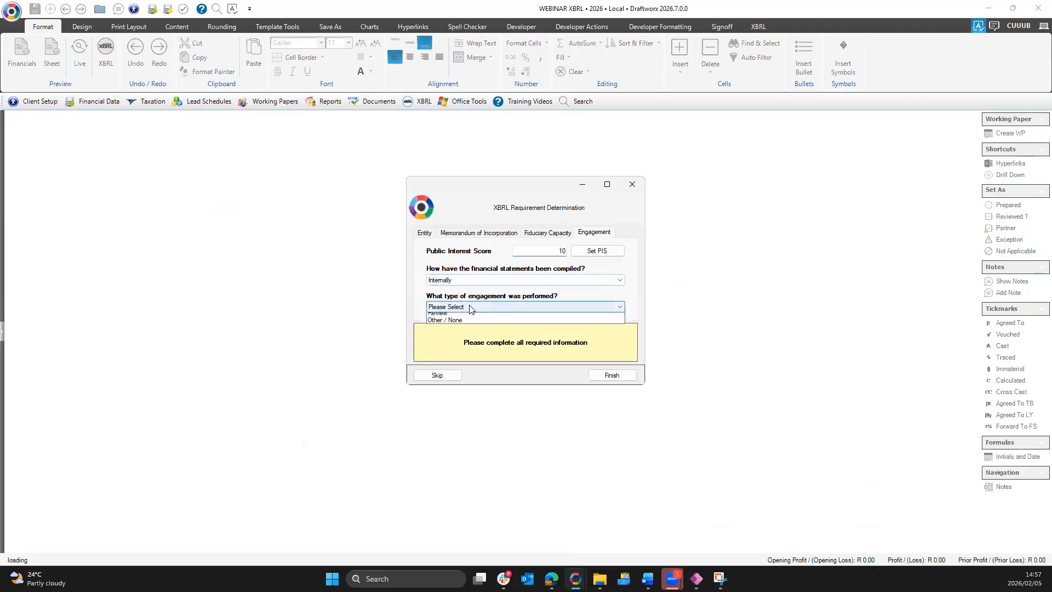
{"action": "left_click", "coordinate": [433, 331]}
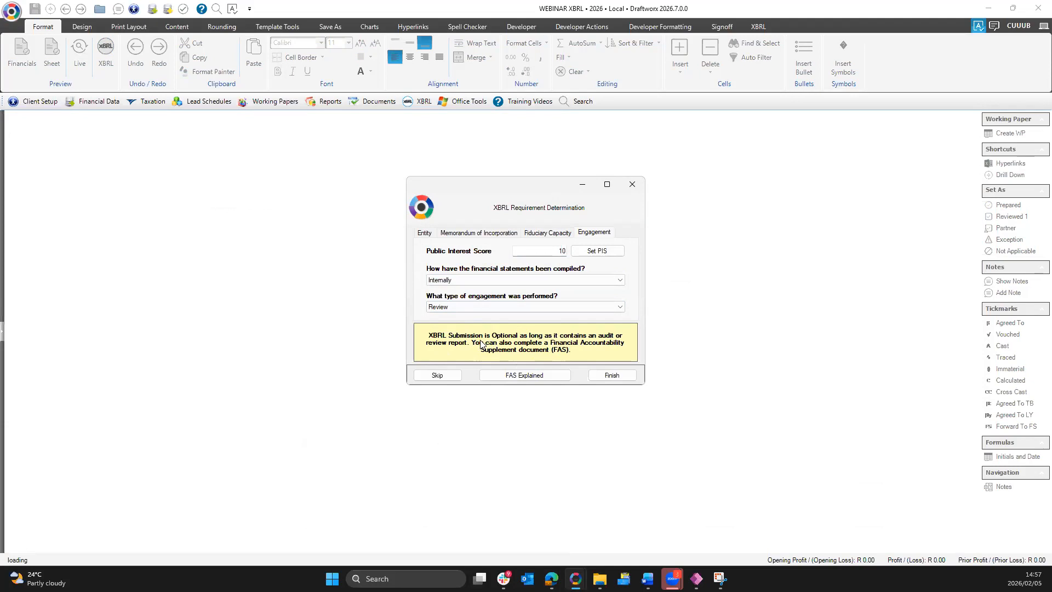
{"action": "left_click", "coordinate": [611, 376]}
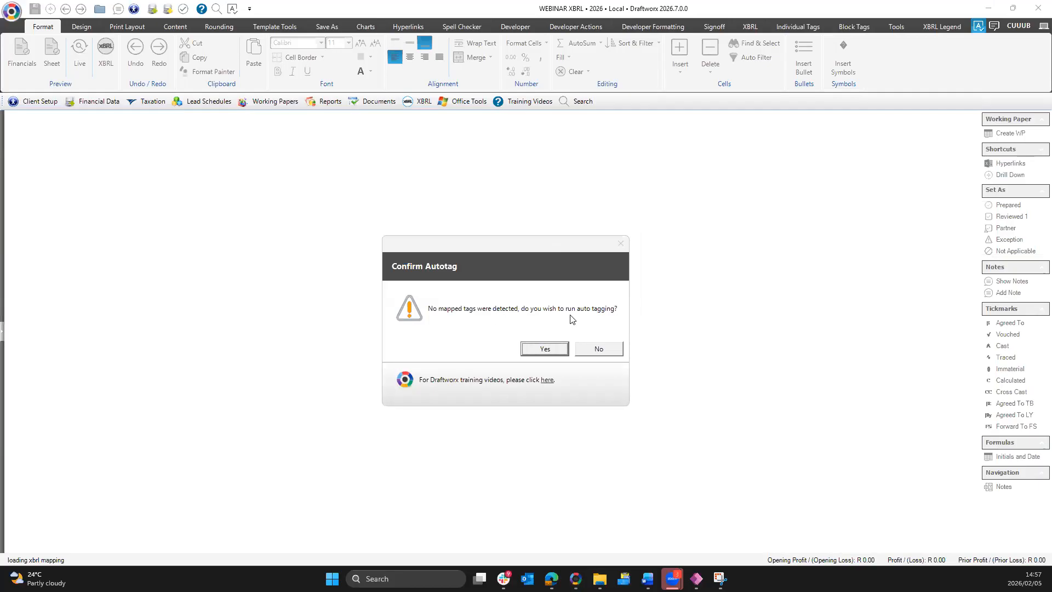
Decline auto tagging and select the XBRL Testing Financial Statements 2024 workbook as the file for XBRL tagging
{"action": "left_click", "coordinate": [602, 352]}
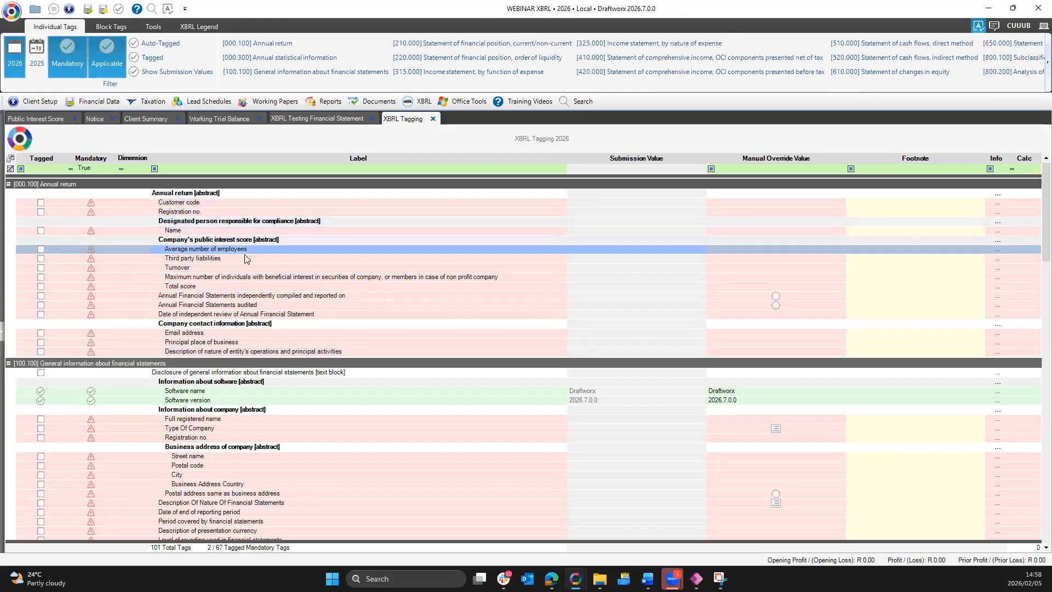
{"action": "left_click", "coordinate": [153, 28]}
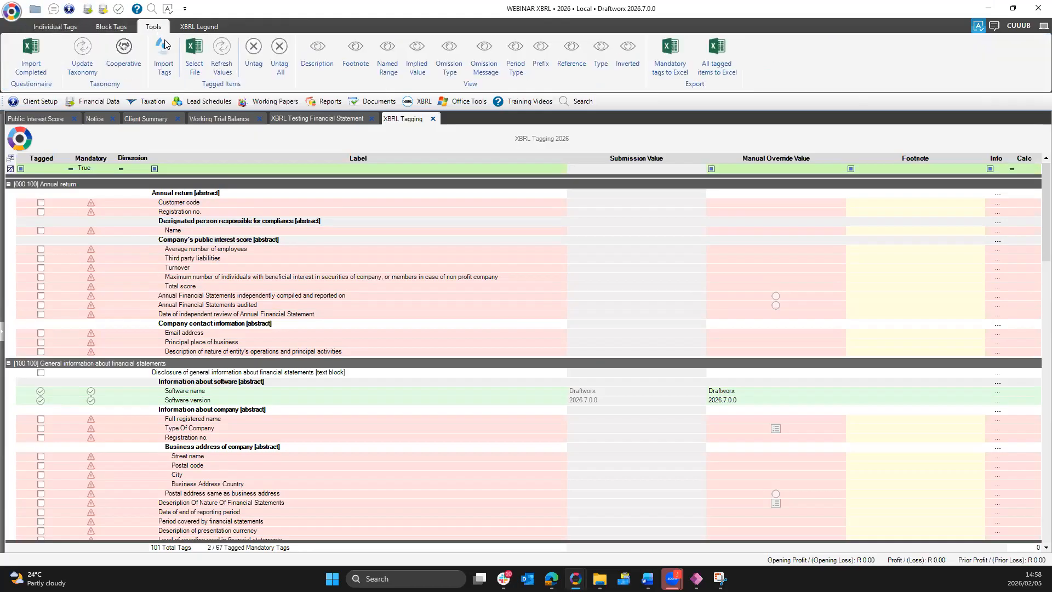
{"action": "left_click", "coordinate": [196, 61]}
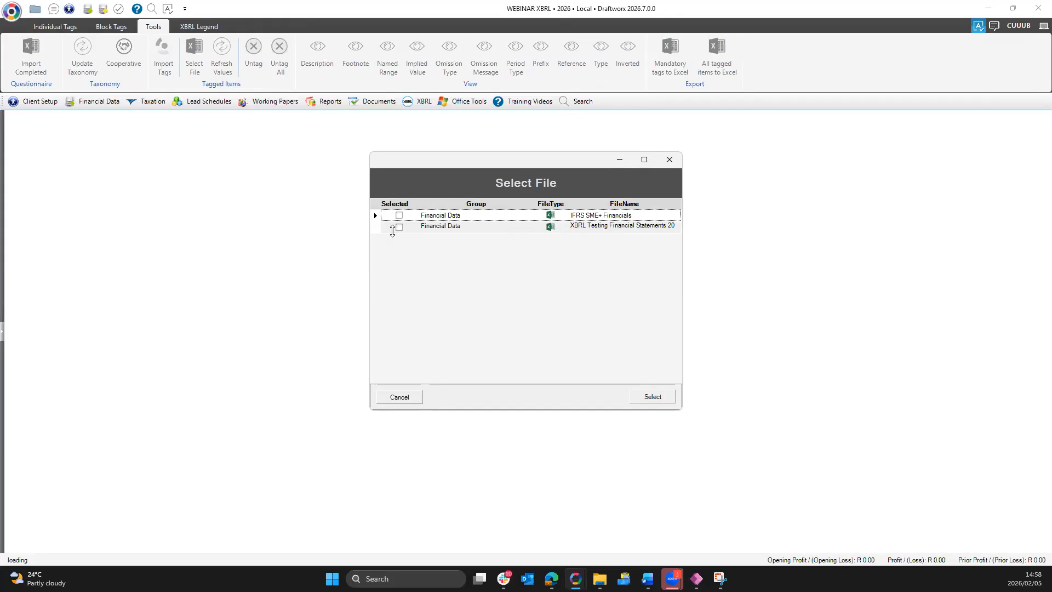
{"action": "left_click", "coordinate": [393, 230]}
{"action": "left_click", "coordinate": [399, 227]}
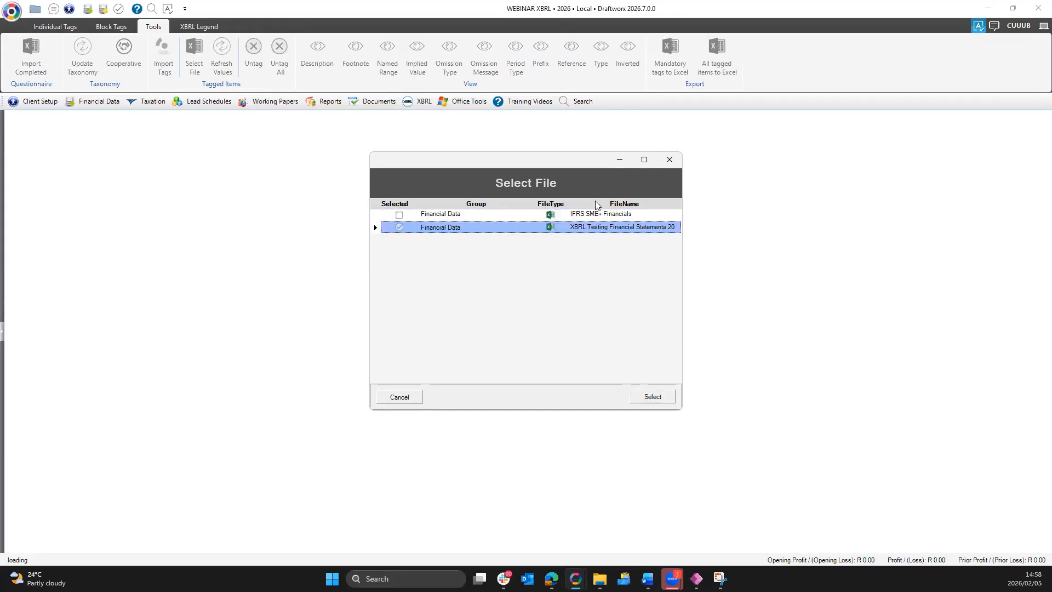
{"action": "left_click", "coordinate": [652, 397]}
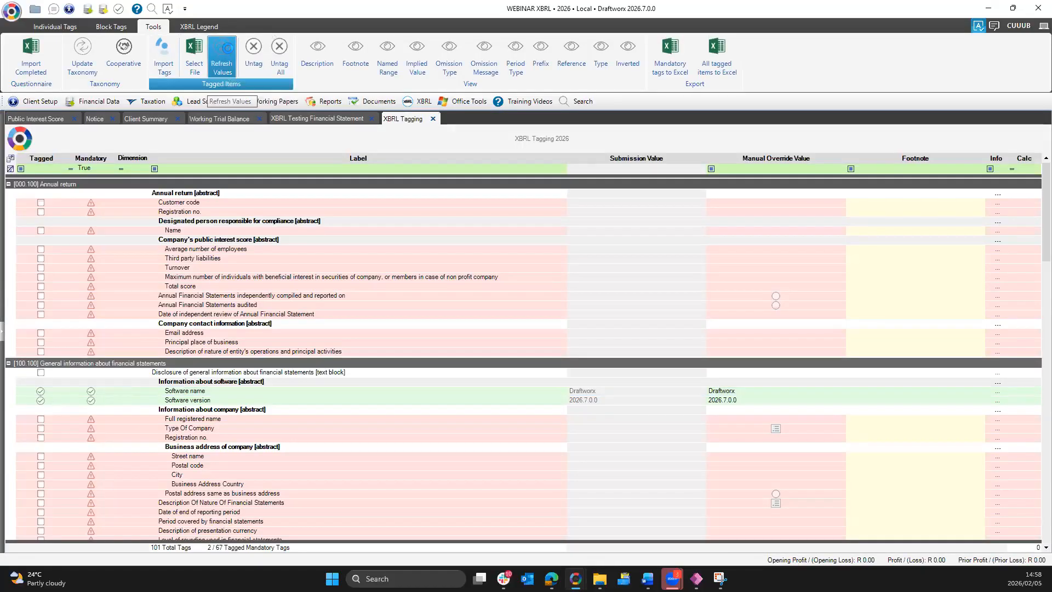
Refresh the tagged items' values and look through the mandatory tags of the annual return and general information sections
{"action": "left_click", "coordinate": [222, 55]}
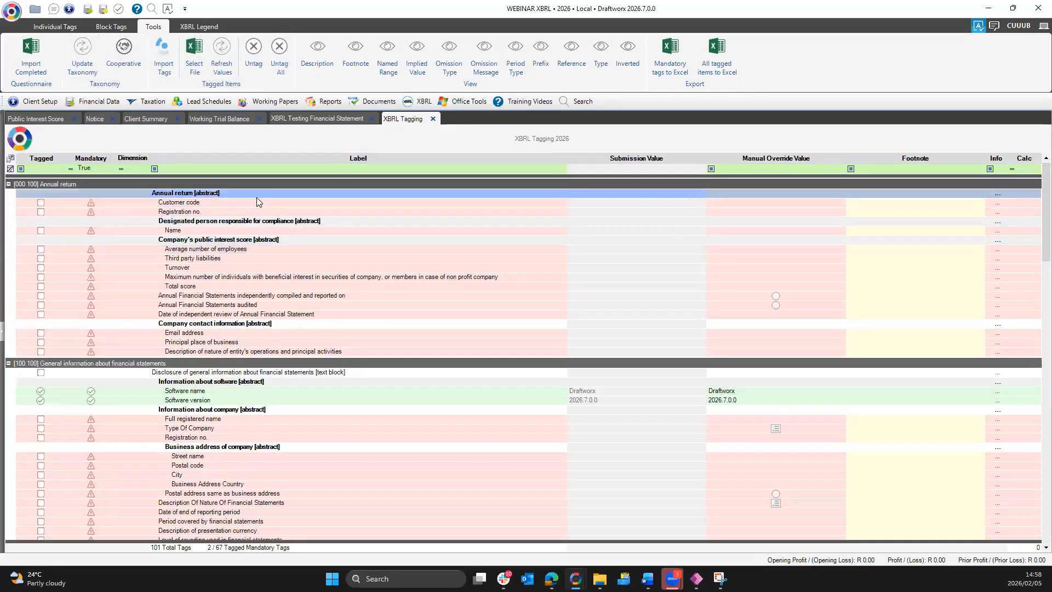
{"action": "scroll", "coordinate": [603, 247], "scroll_direction": "down", "scroll_amount": 2}
{"action": "scroll", "coordinate": [602, 245], "scroll_direction": "down", "scroll_amount": 3}
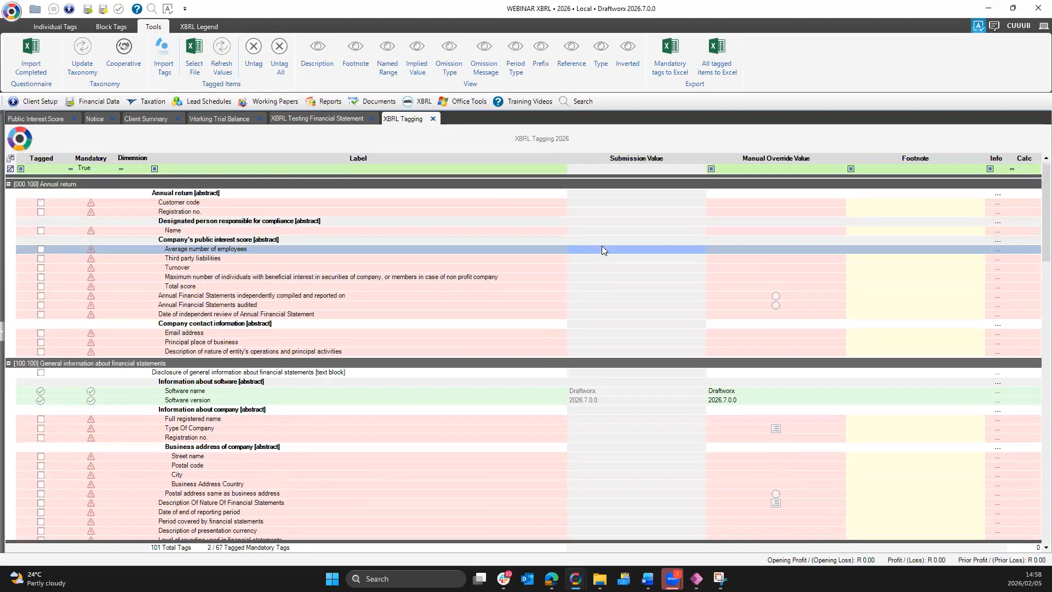
Enter the company's customer code and registration number as manual override values in the annual return section
{"action": "scroll", "coordinate": [601, 249], "scroll_direction": "down", "scroll_amount": 5}
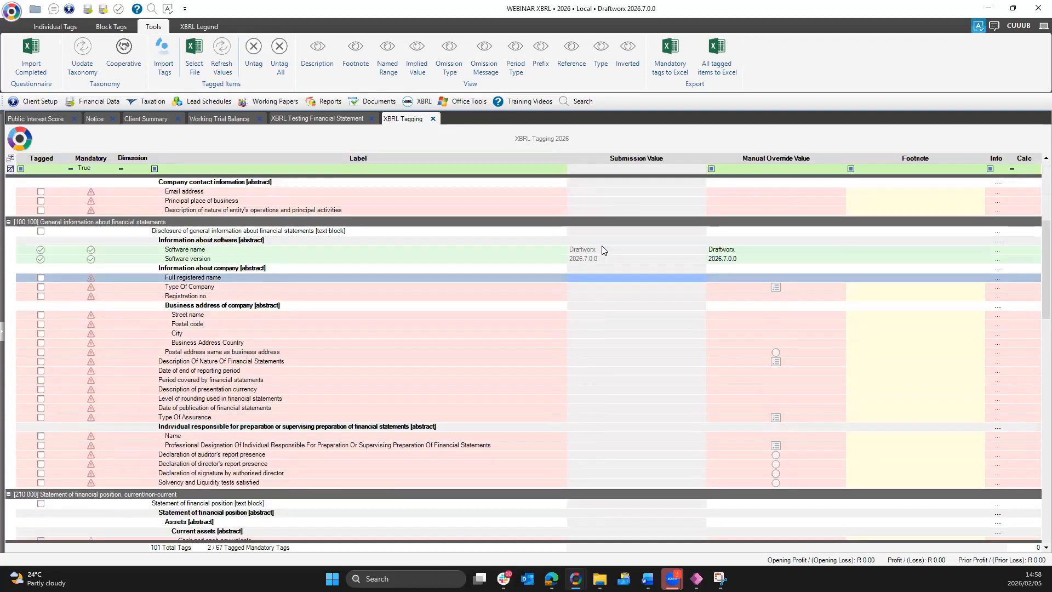
{"action": "scroll", "coordinate": [601, 250], "scroll_direction": "up", "scroll_amount": 5}
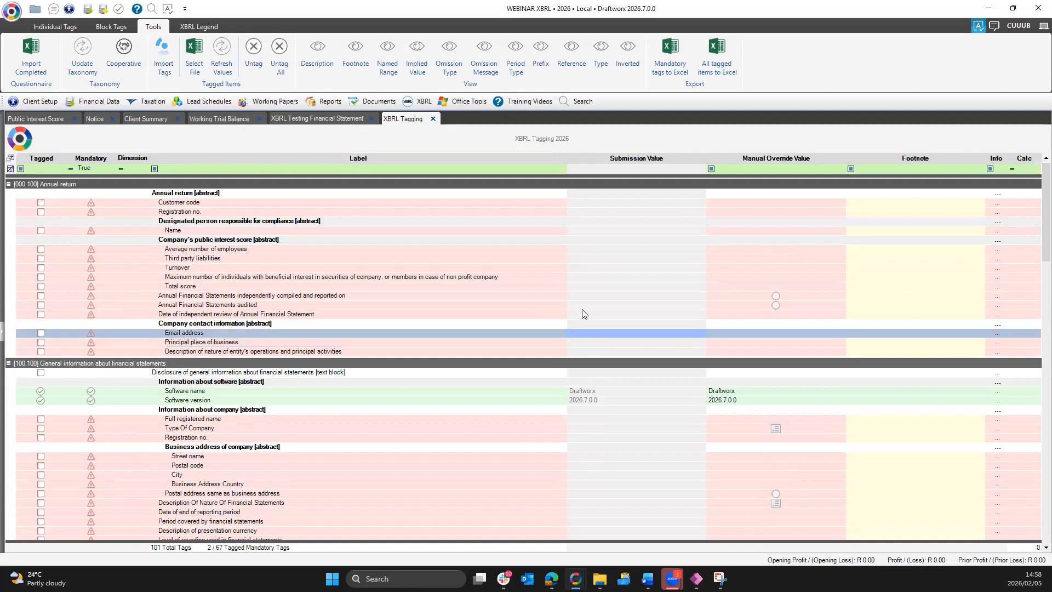
{"action": "left_click", "coordinate": [728, 205]}
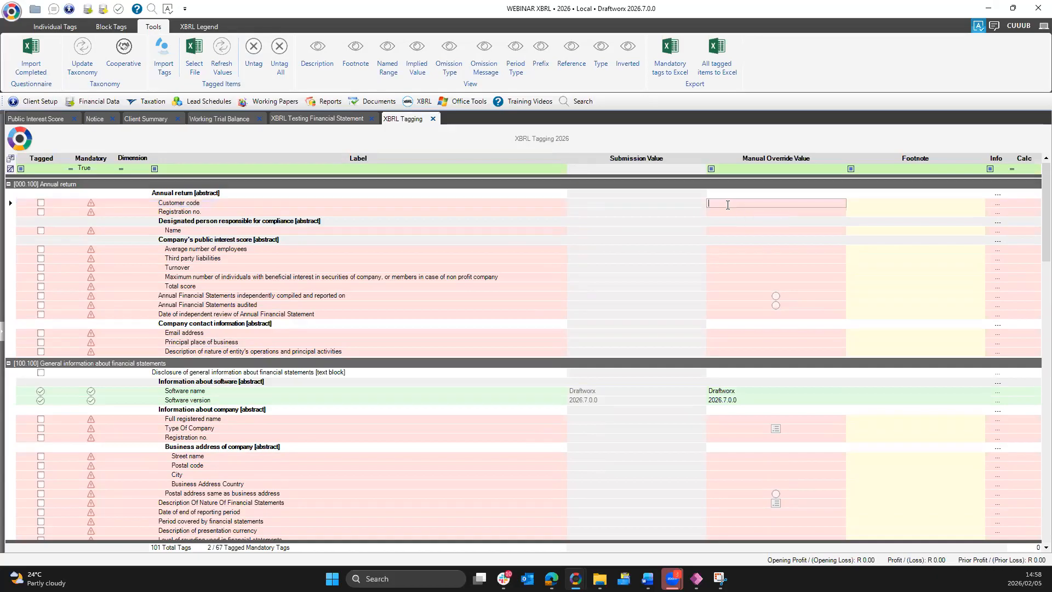
{"action": "type", "text": "ABC123"}
{"action": "left_click", "coordinate": [722, 213]}
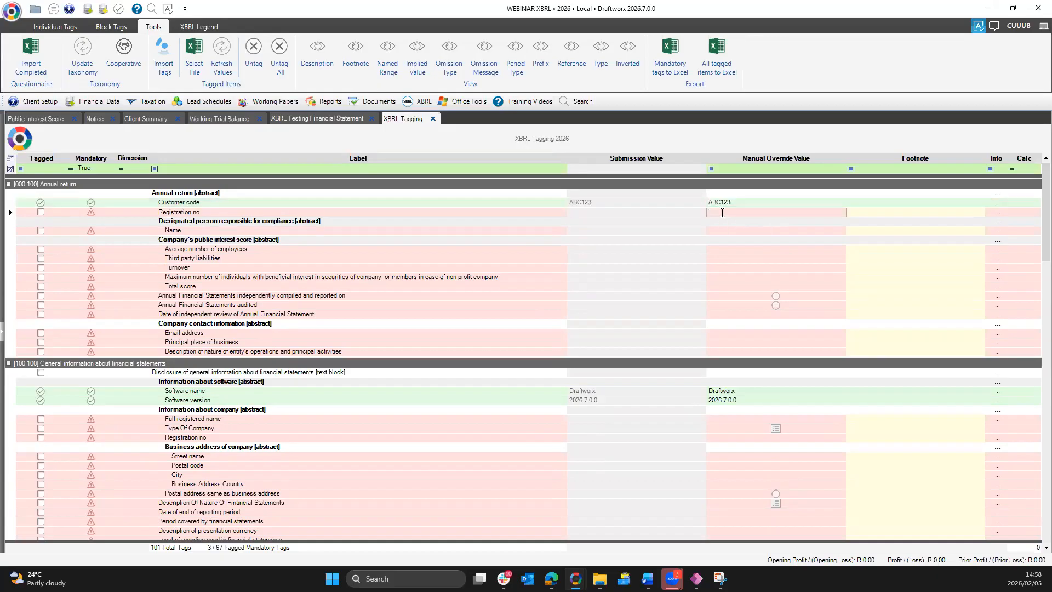
{"action": "type", "text": "2000/123456/07"}
Enter the full name of the designated person responsible for compliance as the manual override value
{"action": "left_click", "coordinate": [736, 229]}
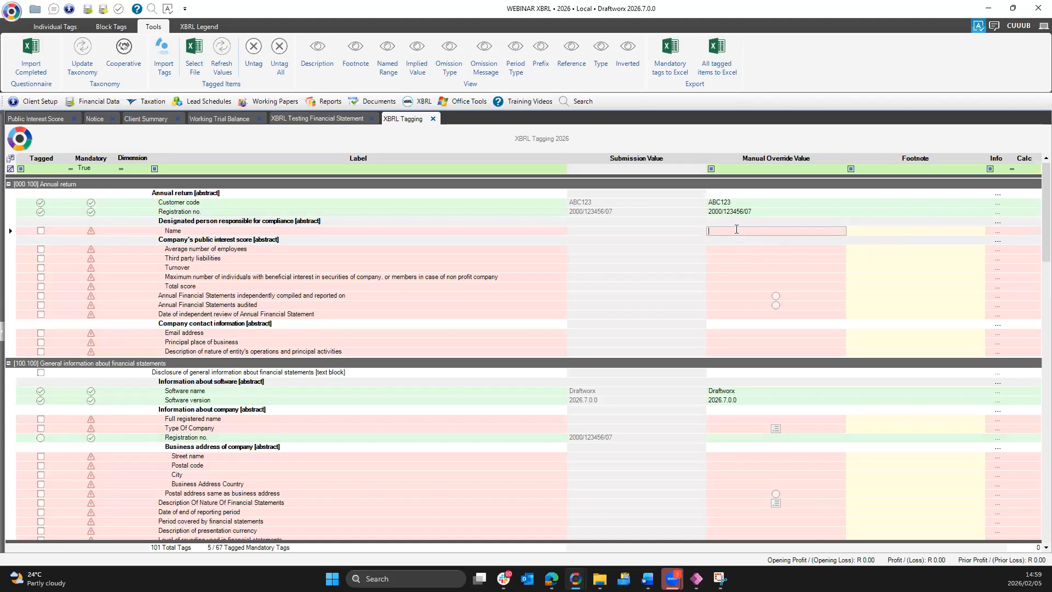
Set the public interest score overrides to 5 average employees, 500000 third party liabilities and 1000000 turnover
{"action": "left_click", "coordinate": [734, 250]}
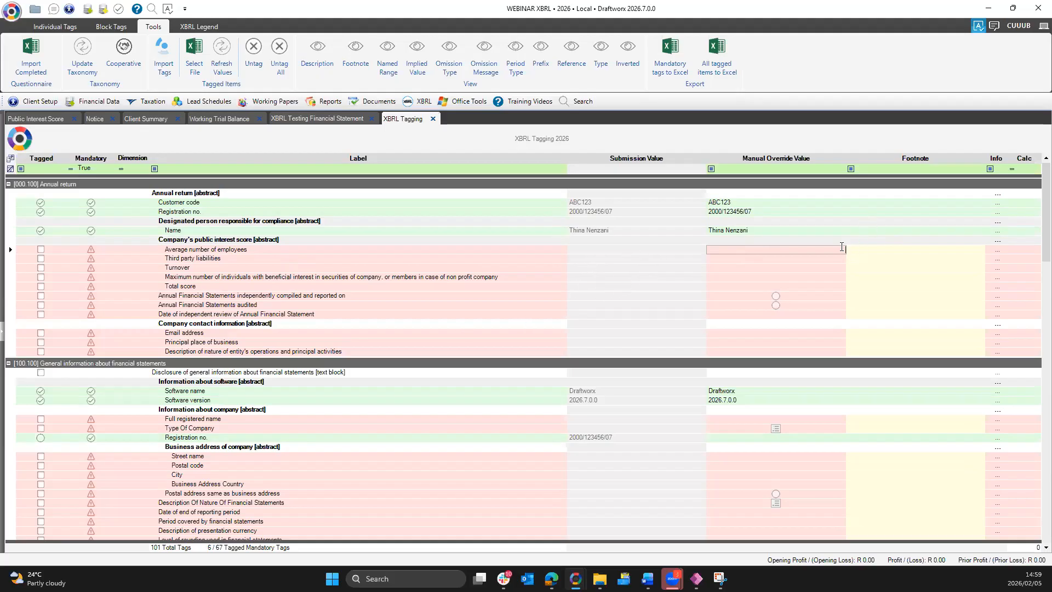
{"action": "type", "text": "5"}
{"action": "left_click", "coordinate": [831, 259]}
{"action": "type", "text": "500000"}
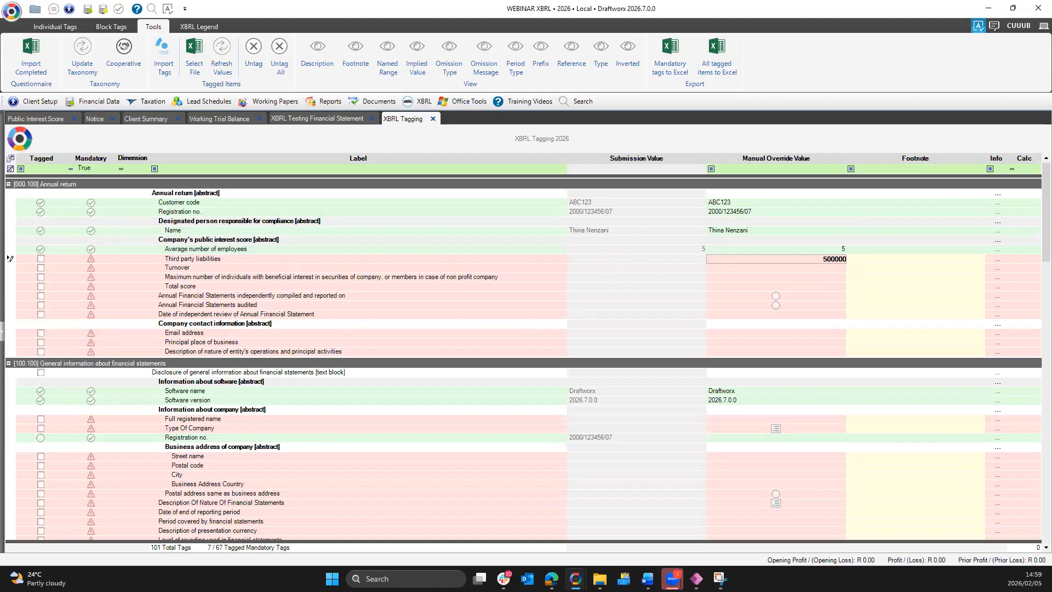
{"action": "left_click", "coordinate": [831, 266]}
{"action": "type", "text": "1000000"}
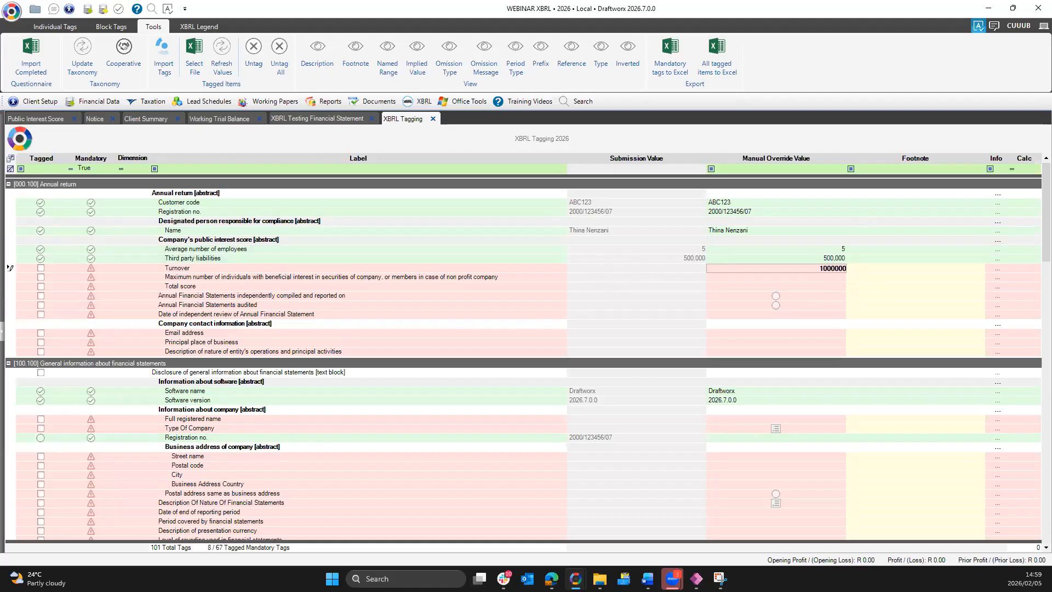
Set the maximum number of individuals with beneficial interest to 3 and the public interest total score to 10
{"action": "left_click", "coordinate": [814, 279]}
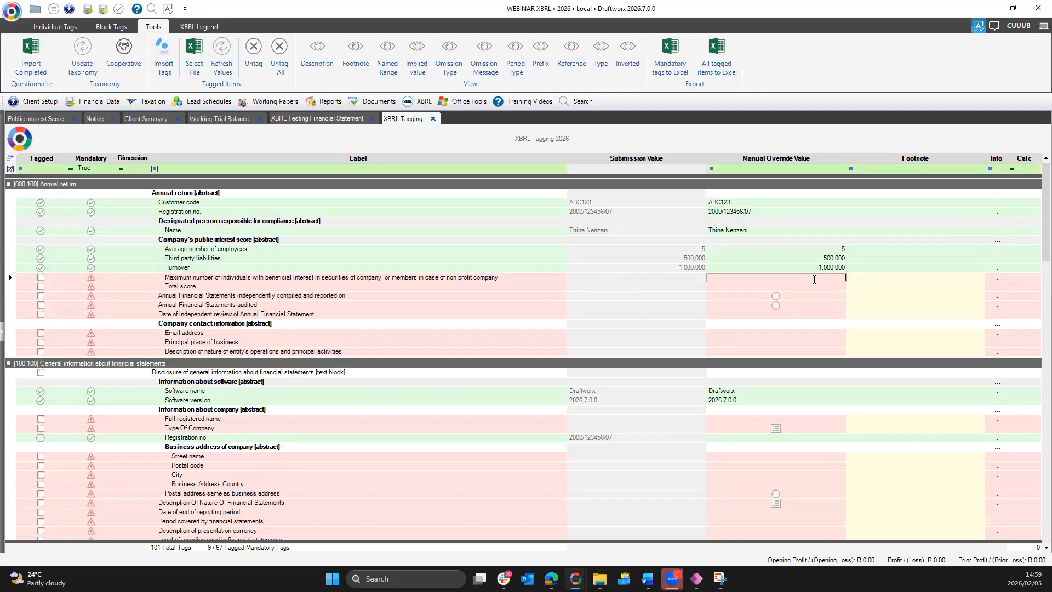
{"action": "type", "text": "3"}
{"action": "left_click", "coordinate": [818, 281]}
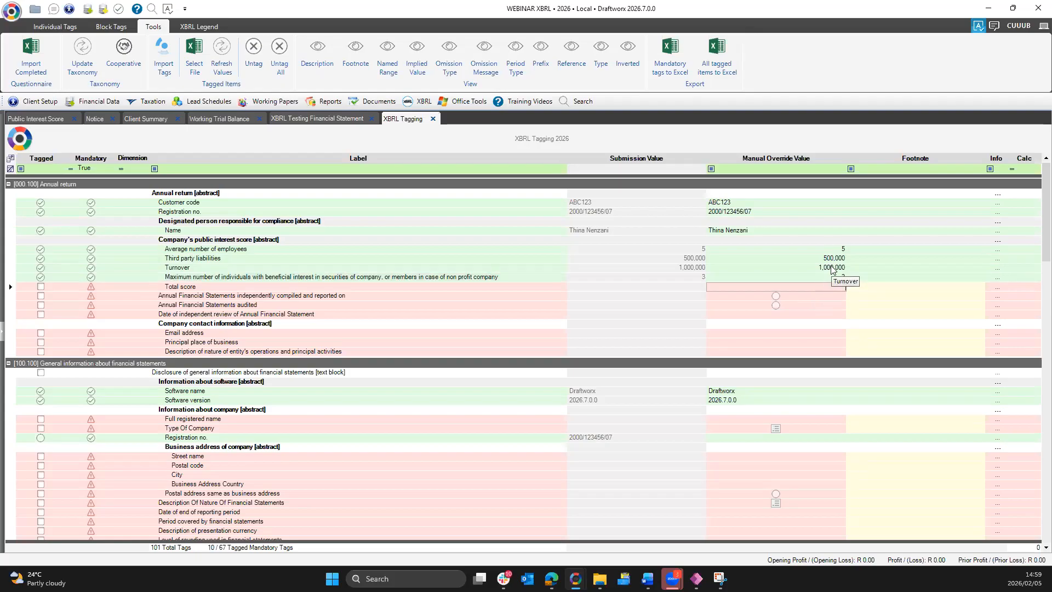
{"action": "type", "text": "10"}
Mark the annual financial statements as independently compiled and reported on, not audited, with an independent review date of 31/03/2026
{"action": "left_click", "coordinate": [776, 296]}
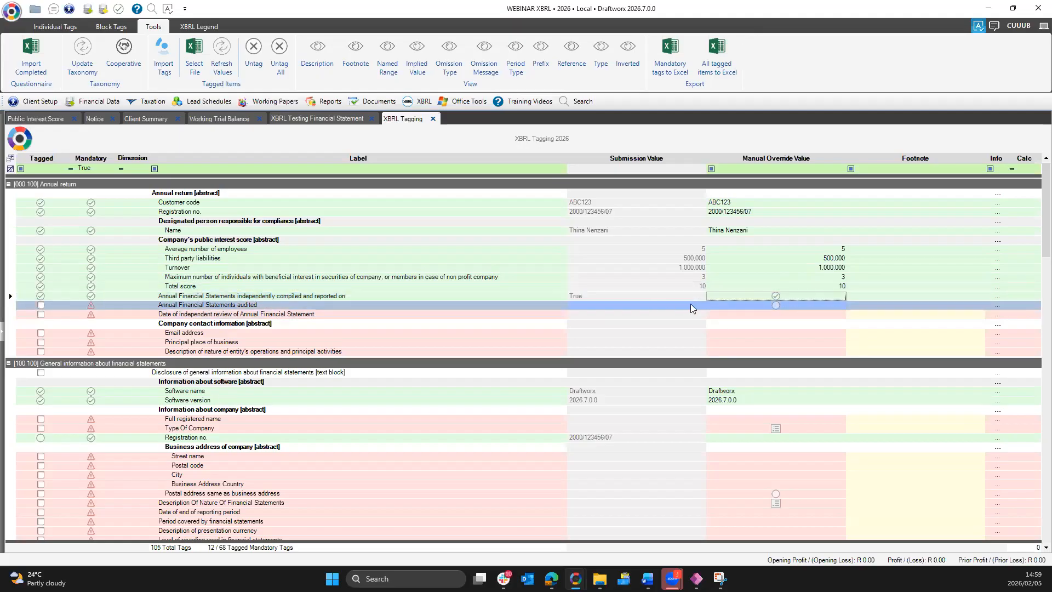
{"action": "left_click", "coordinate": [776, 304]}
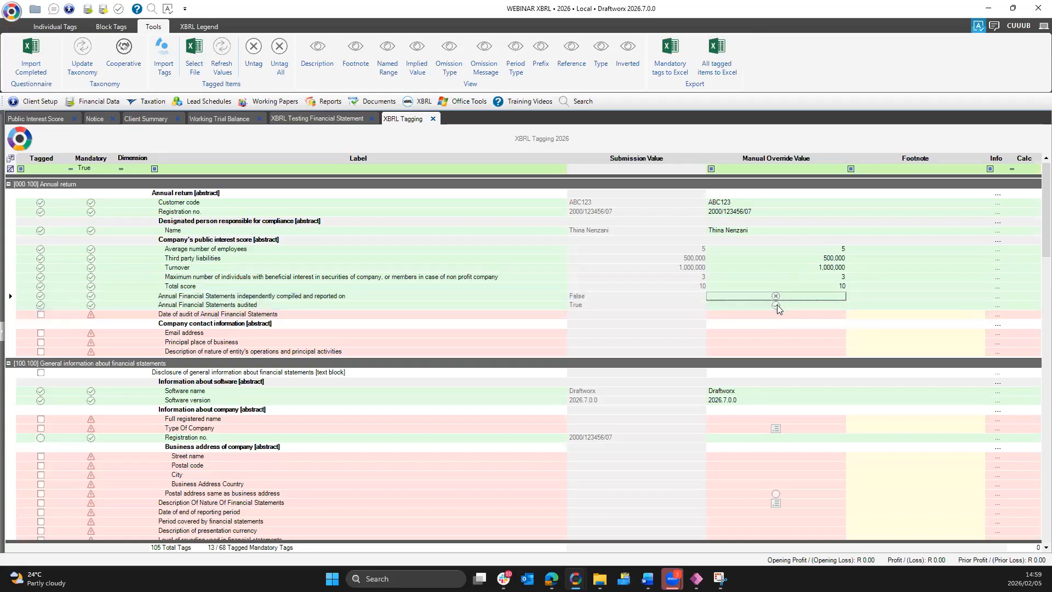
{"action": "left_click", "coordinate": [776, 296]}
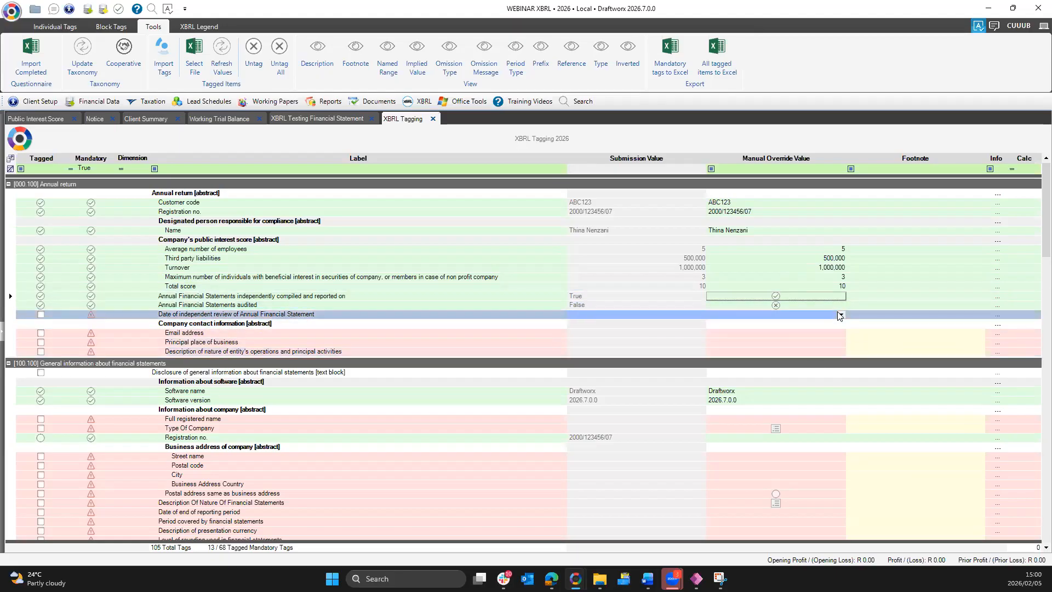
{"action": "left_click", "coordinate": [840, 315]}
{"action": "left_click", "coordinate": [840, 331]}
{"action": "left_click", "coordinate": [768, 392]}
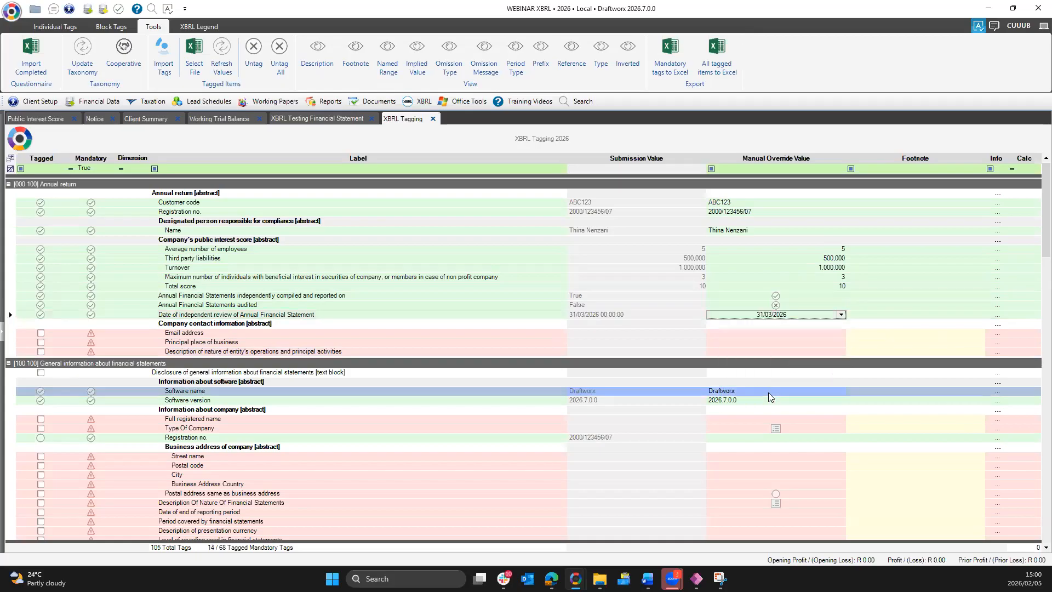
Enter the company's e-mail address in the company contact information
{"action": "left_click", "coordinate": [728, 335]}
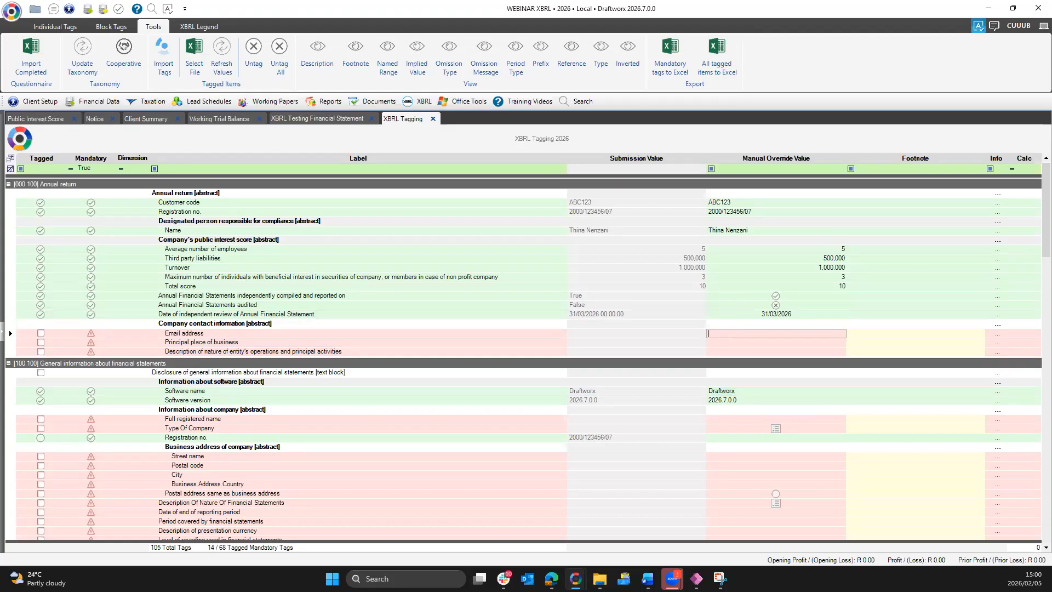
Enter the company's full address as the principal place of business
{"action": "left_click", "coordinate": [734, 343]}
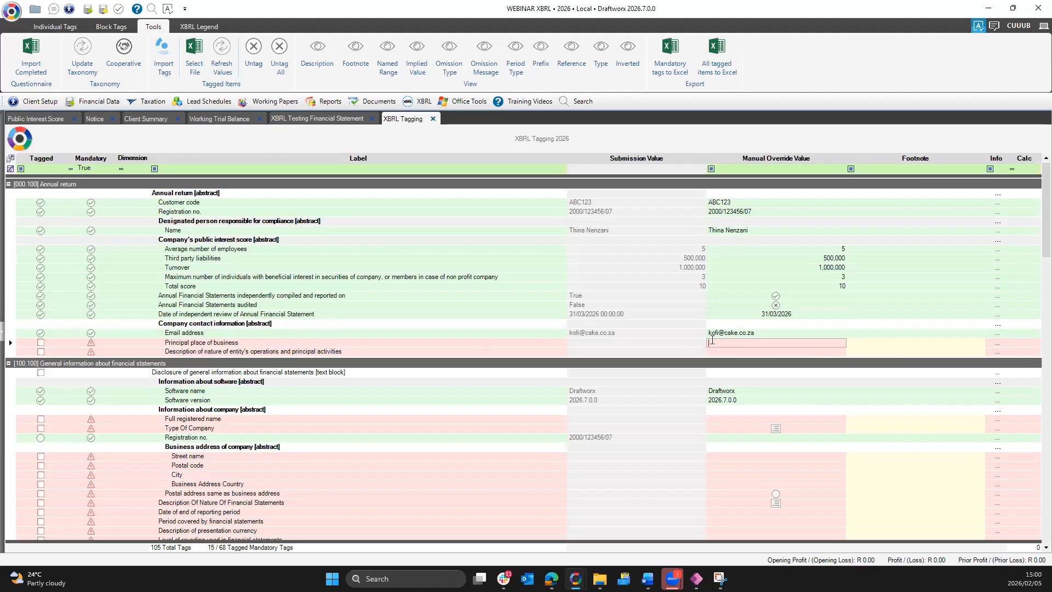
Describe the nature of the entity's operations and principal activities as "Sells cakes and coffee"
{"action": "left_click", "coordinate": [733, 351]}
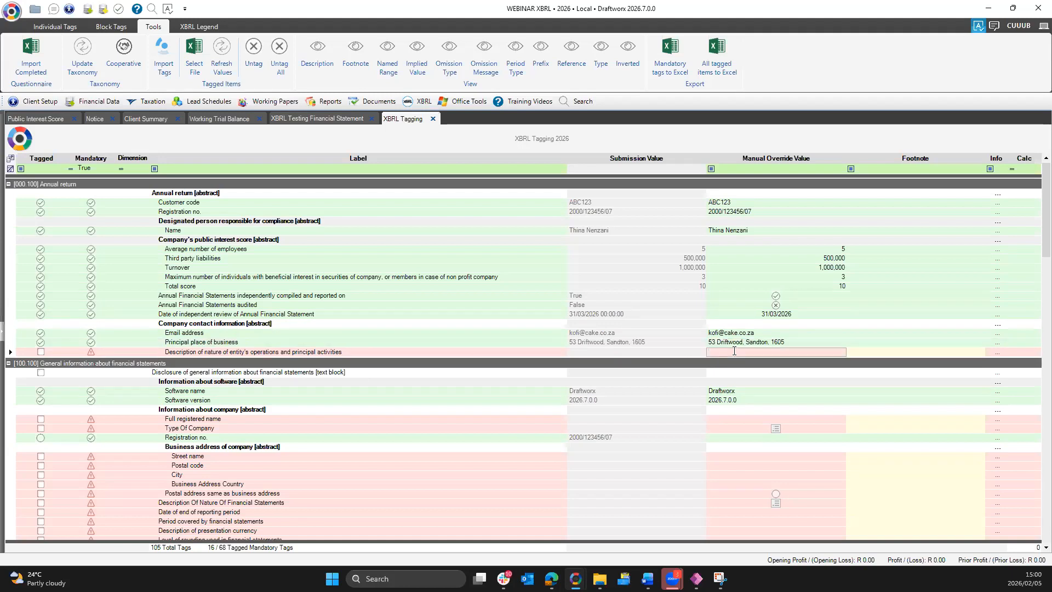
{"action": "type", "text": "Sells cakes and coffee"}
Set the full registered name in the general company information to "Kofi's Coffee"
{"action": "left_click", "coordinate": [736, 419]}
{"action": "scroll", "coordinate": [733, 418], "scroll_direction": "down", "scroll_amount": 4}
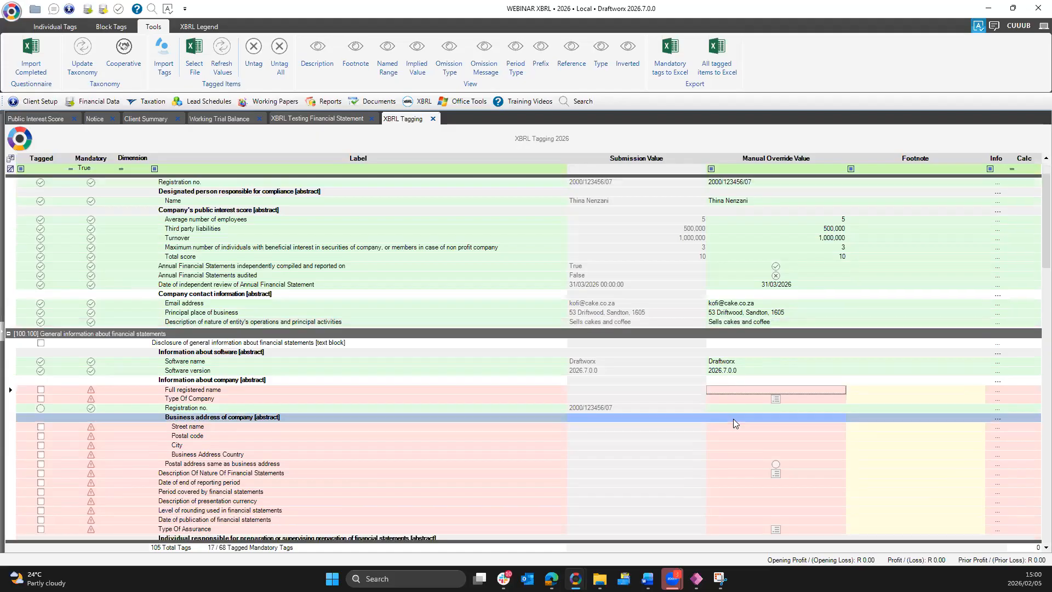
{"action": "left_click", "coordinate": [193, 307]}
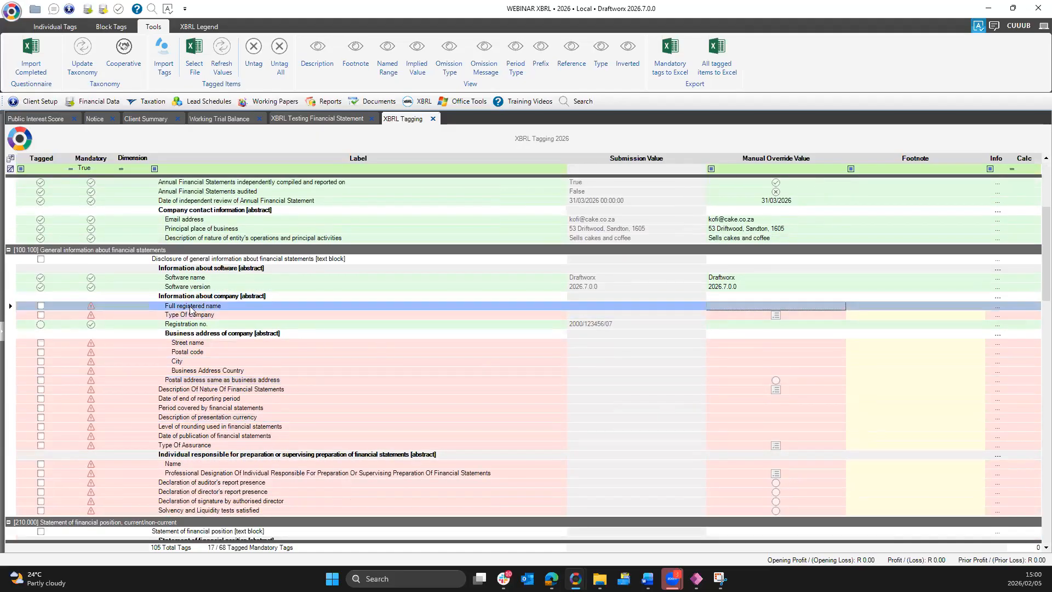
{"action": "left_click", "coordinate": [725, 308]}
{"action": "left_click", "coordinate": [724, 308]}
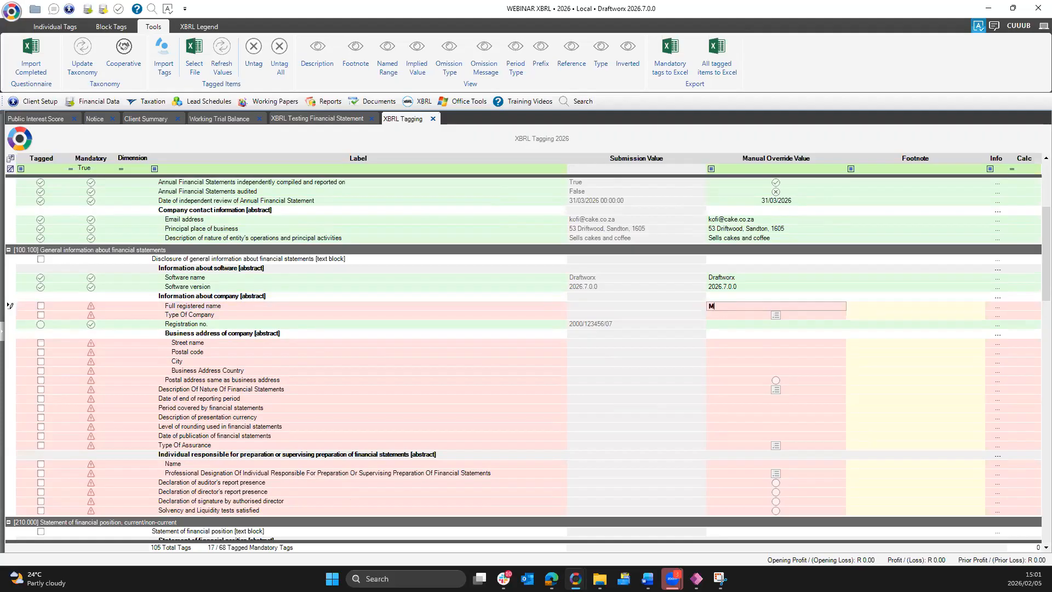
{"action": "type", "text": "Kofi's Coffee"}
Set the Type Of Company tag to Domestic private company
{"action": "left_click", "coordinate": [776, 315]}
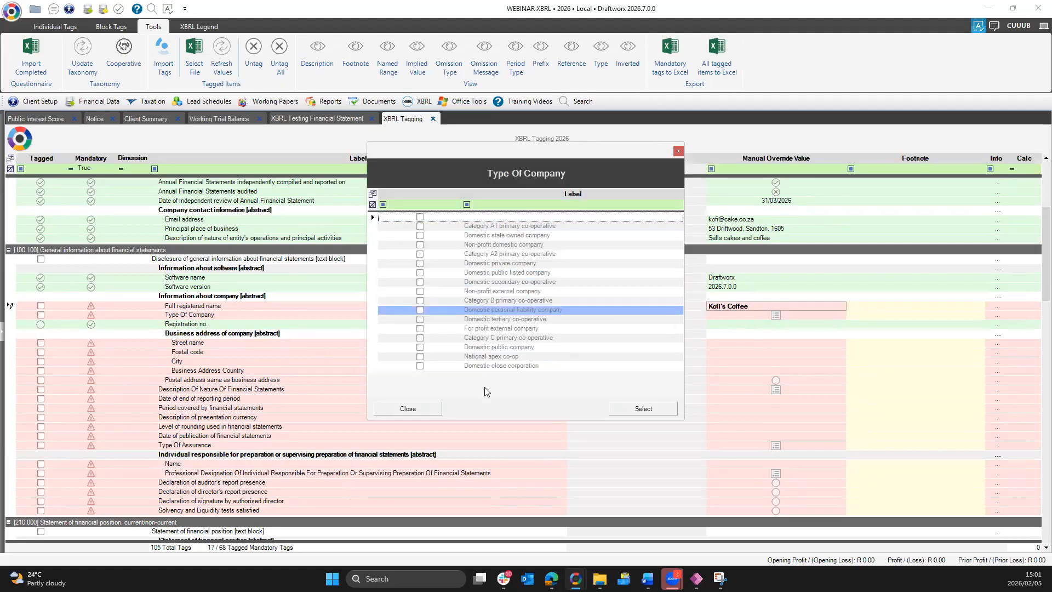
{"action": "left_click", "coordinate": [420, 263]}
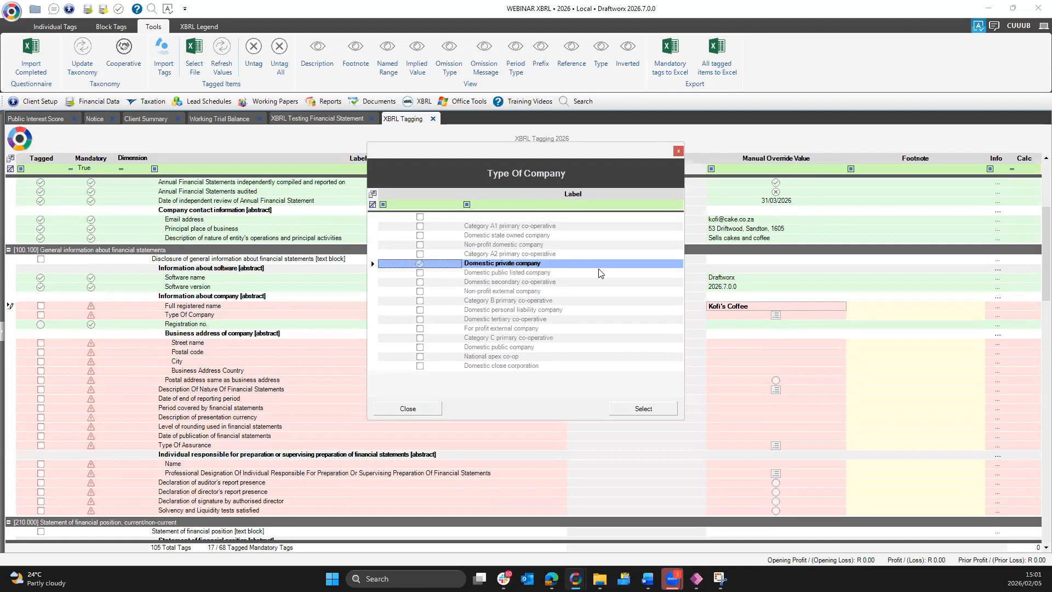
{"action": "left_click", "coordinate": [644, 409]}
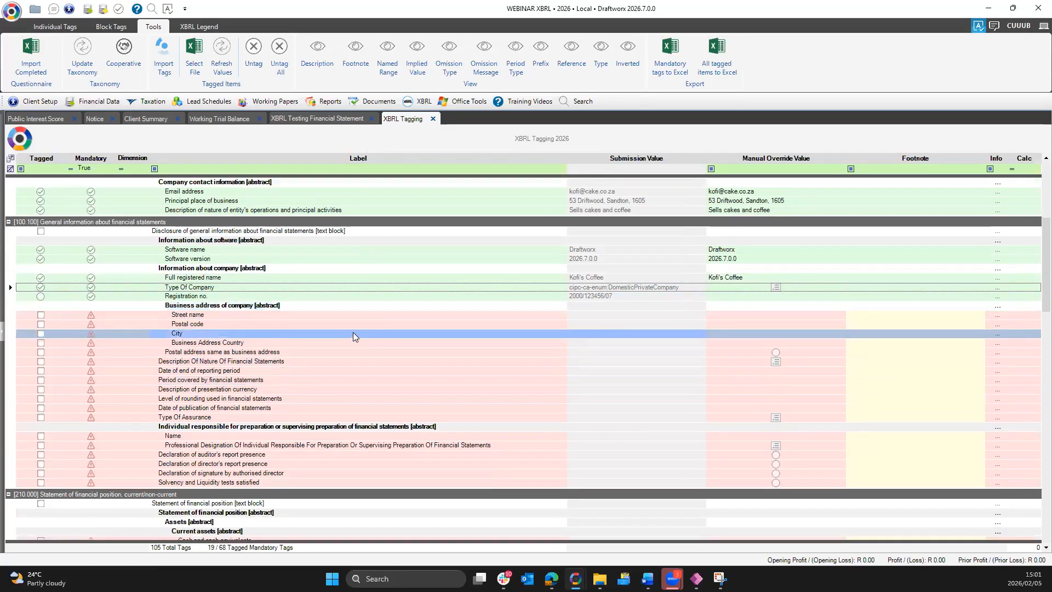
Enter the street name of the company's business address
{"action": "left_click", "coordinate": [733, 317]}
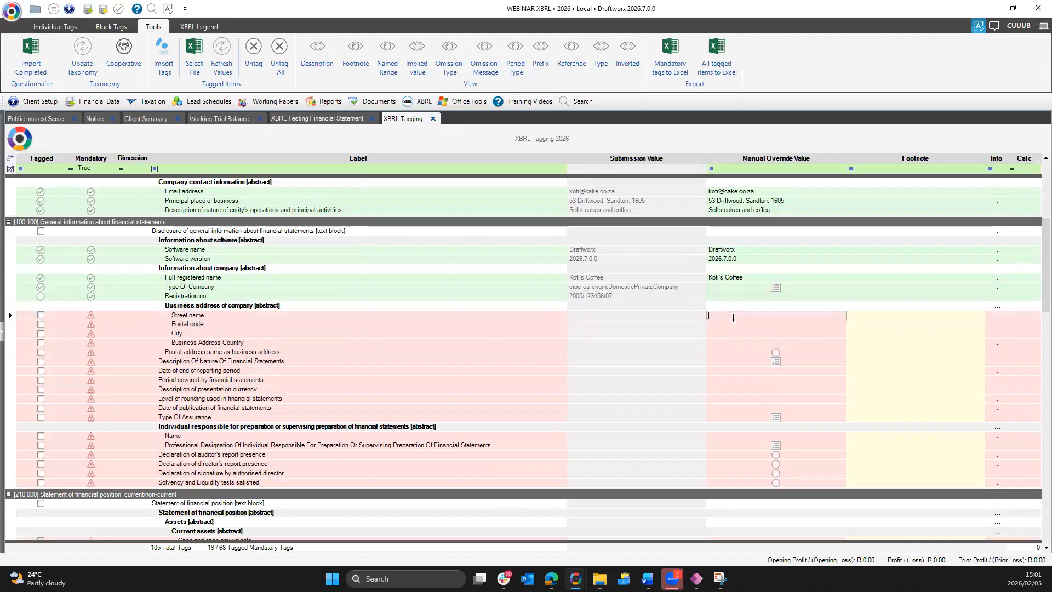
Enter the postal code of the company's business address
{"action": "left_click", "coordinate": [740, 324]}
{"action": "type", "text": "Sandton"}
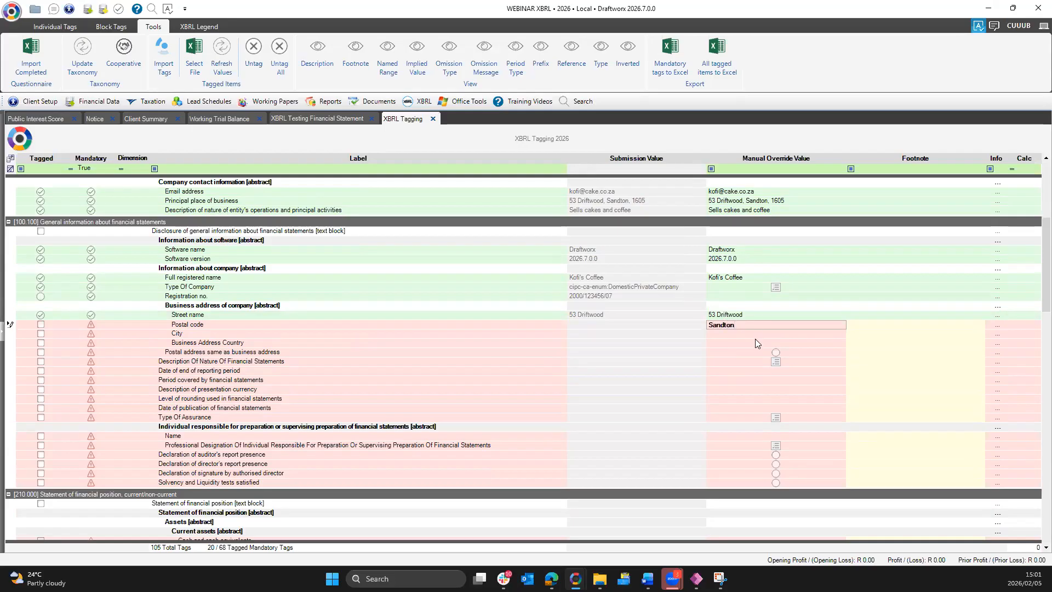
{"action": "key", "text": "BackSpace"}
{"action": "key", "text": "BackSpace"}
{"action": "key", "text": "BackSpace"}
{"action": "key", "text": "BackSpace"}
{"action": "key", "text": "BackSpace"}
{"action": "key", "text": "BackSpace"}
{"action": "type", "text": "16"}
Enter the city of the company's business address
{"action": "left_click", "coordinate": [744, 336]}
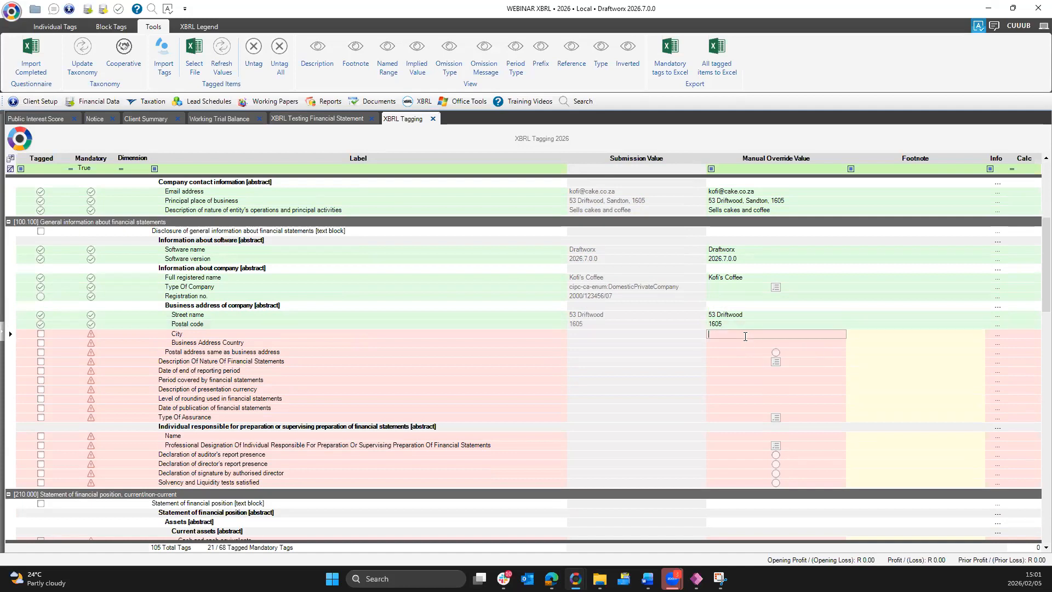
{"action": "type", "text": "Sandton"}
Set the business address country to South Africa and mark the postal address as the same as the business address
{"action": "left_click", "coordinate": [838, 344]}
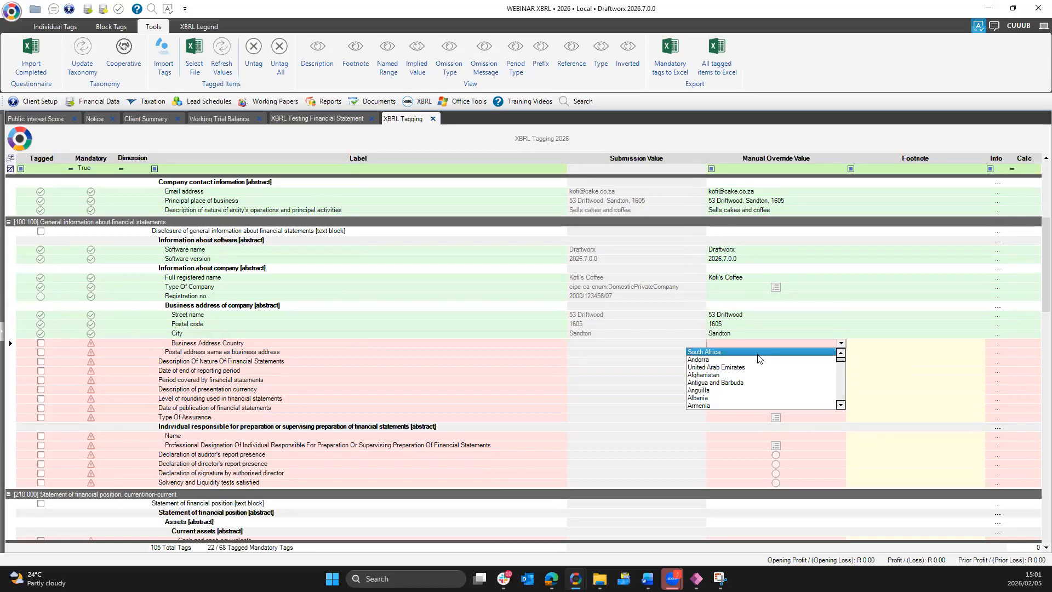
{"action": "left_click", "coordinate": [757, 354]}
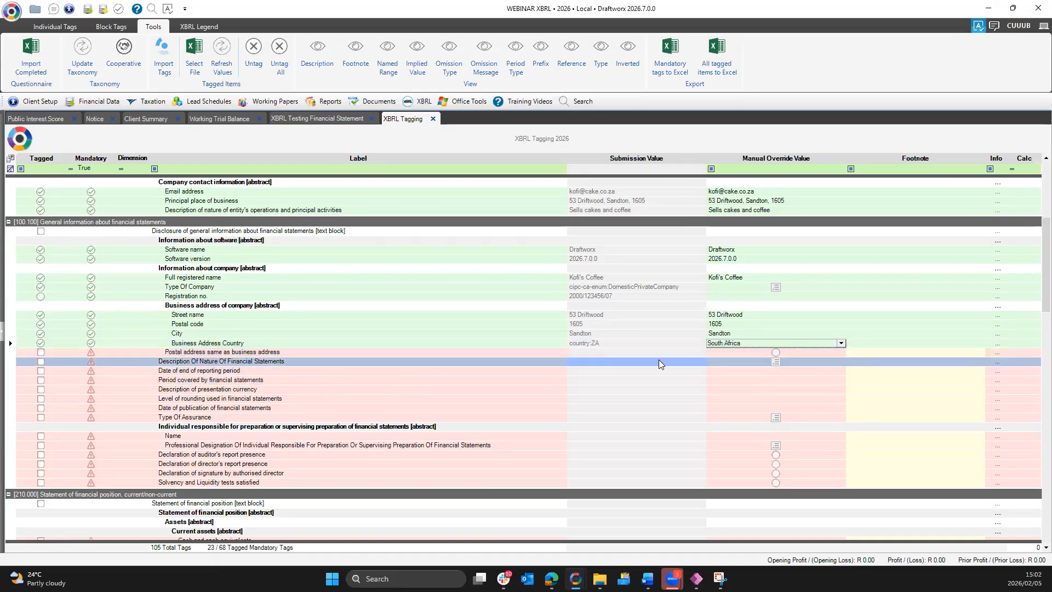
{"action": "left_click", "coordinate": [777, 353]}
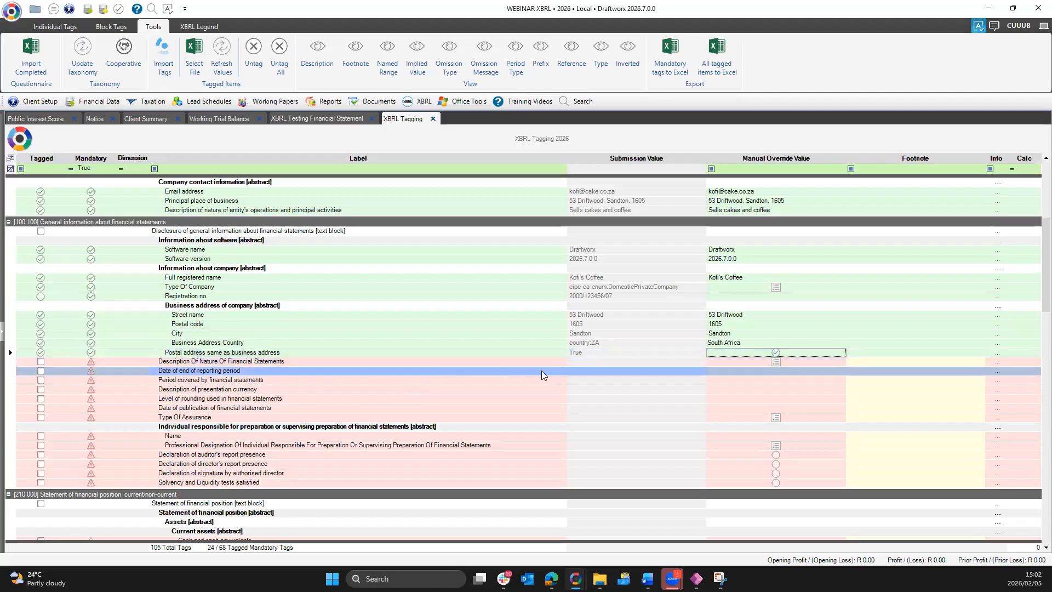
Select the blank option for Description Of Nature Of Financial Statements and add the footnote "Independently reviewed AFS"
{"action": "left_click", "coordinate": [777, 361]}
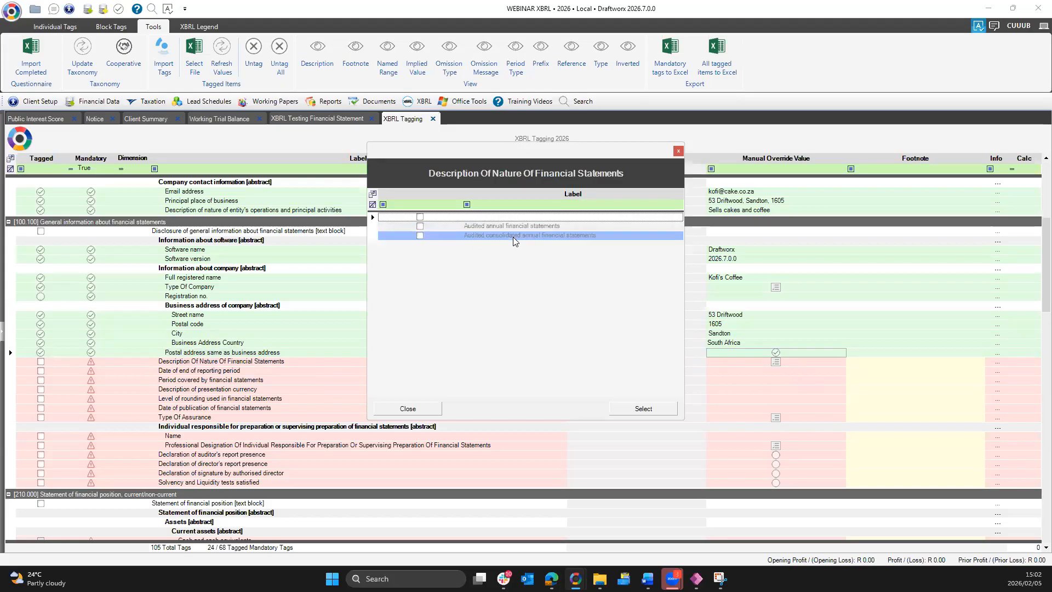
{"action": "left_click", "coordinate": [420, 217]}
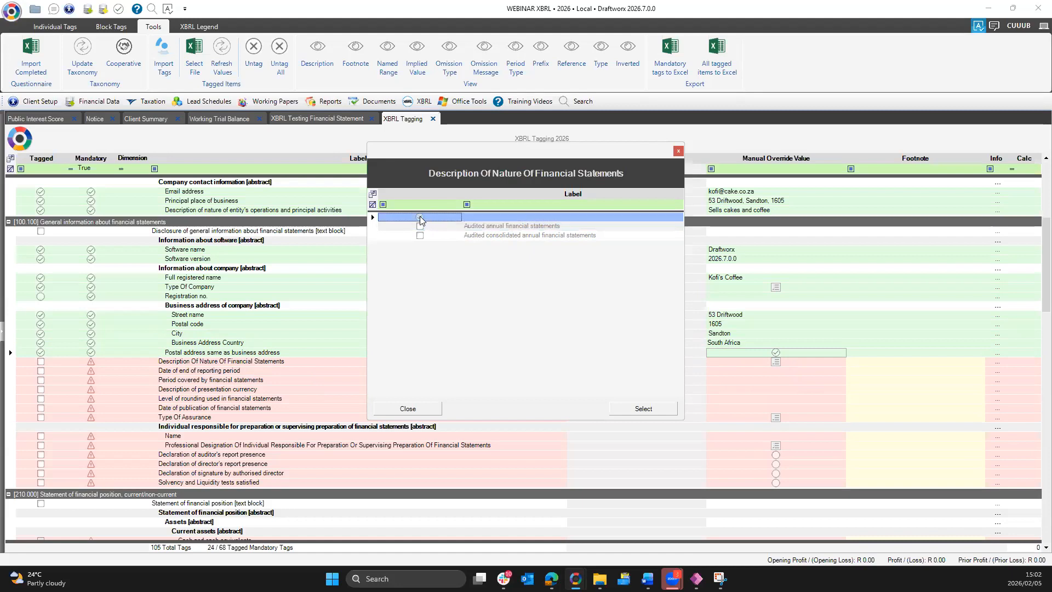
{"action": "left_click", "coordinate": [640, 408]}
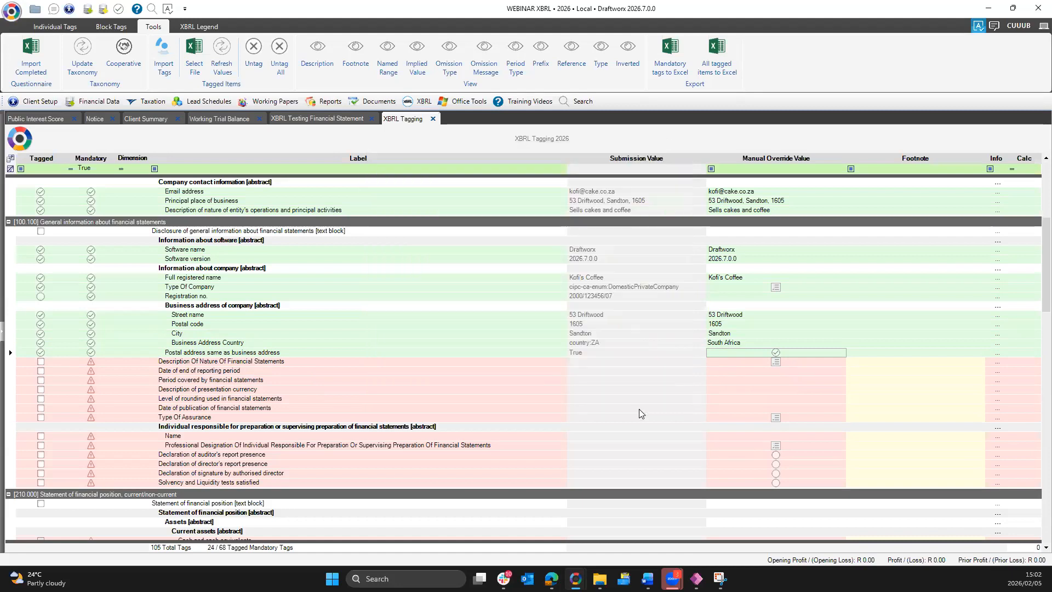
{"action": "left_click", "coordinate": [868, 361]}
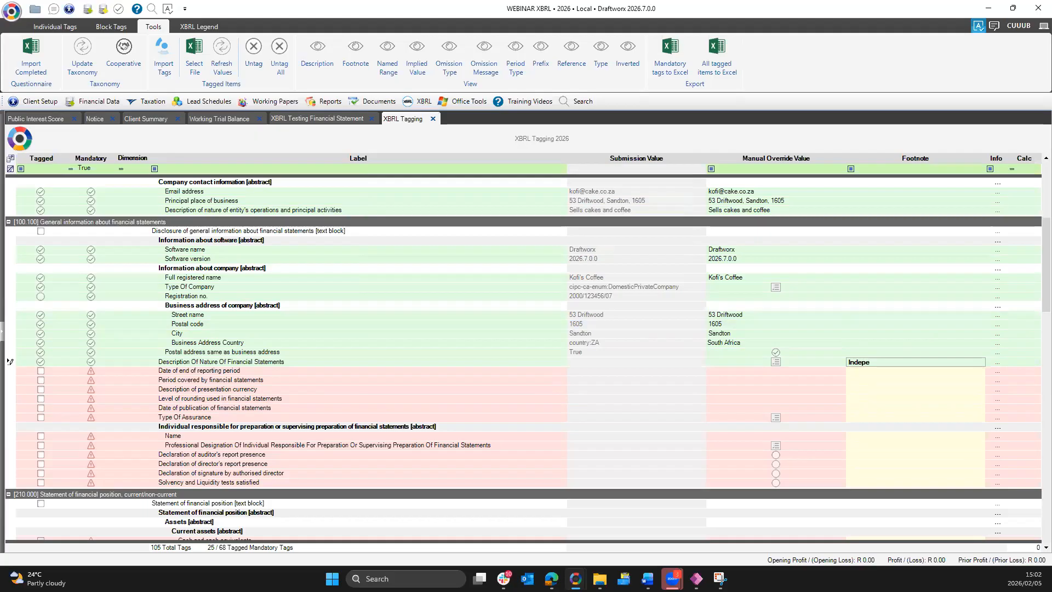
{"action": "type", "text": "Independently reviewed AFS"}
Set the date of end of reporting period to 28/02/2026
{"action": "left_click", "coordinate": [758, 379]}
{"action": "left_click", "coordinate": [751, 371]}
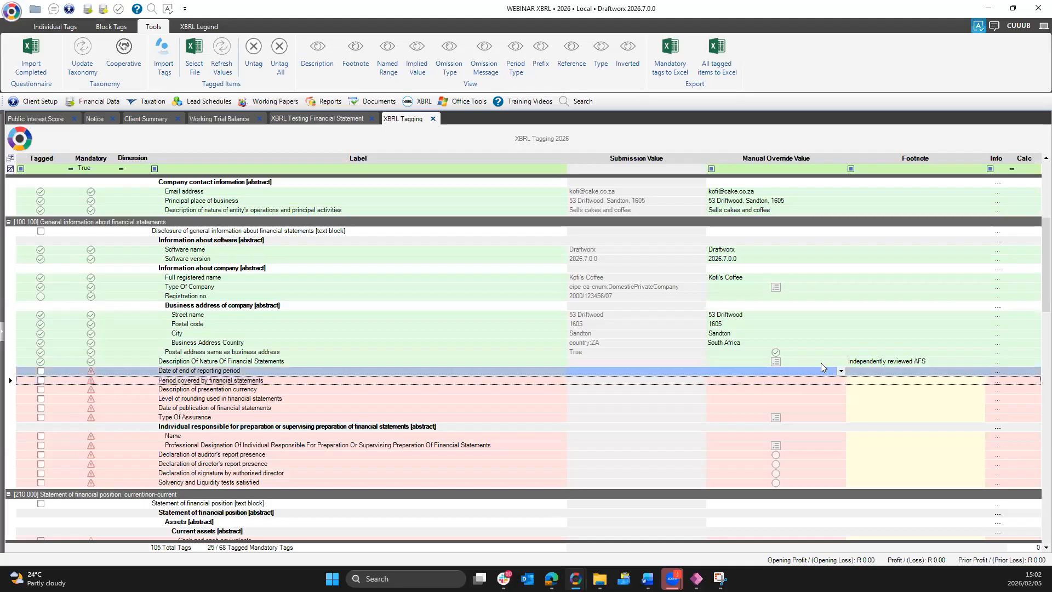
{"action": "left_click", "coordinate": [841, 371]}
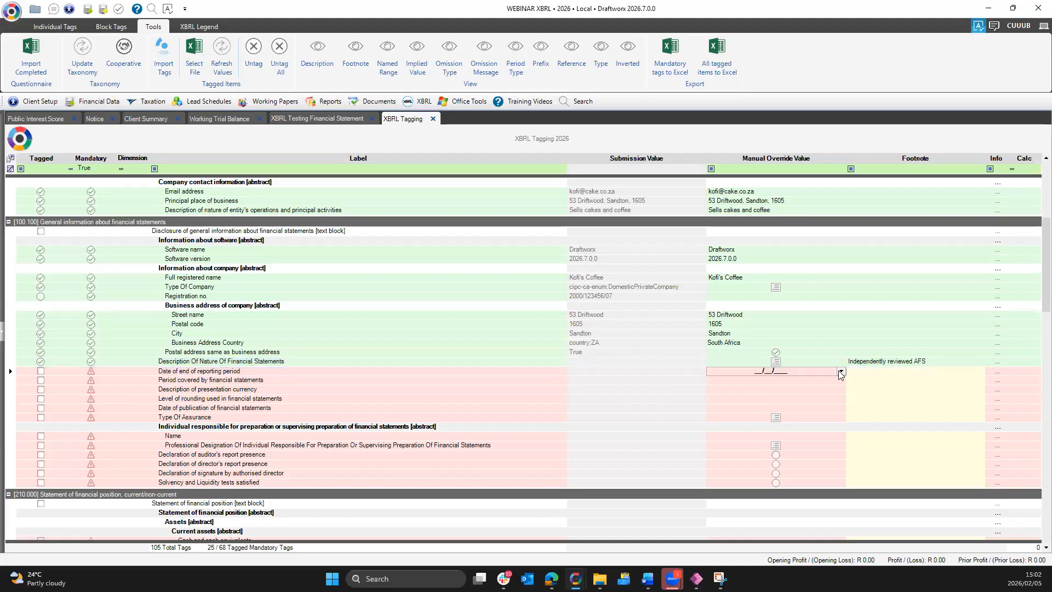
{"action": "left_click", "coordinate": [840, 371]}
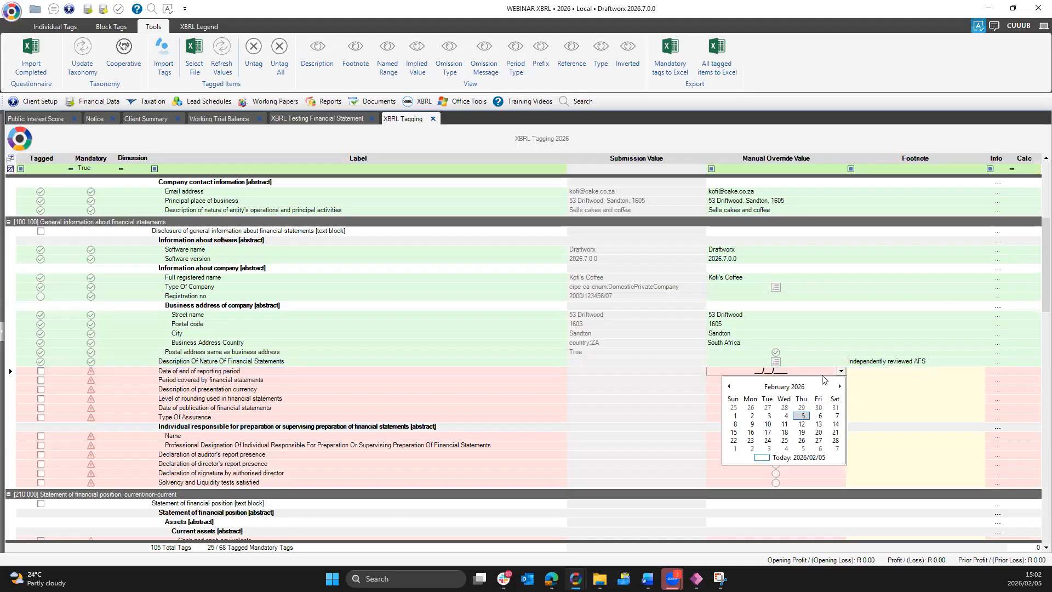
{"action": "left_click", "coordinate": [836, 441]}
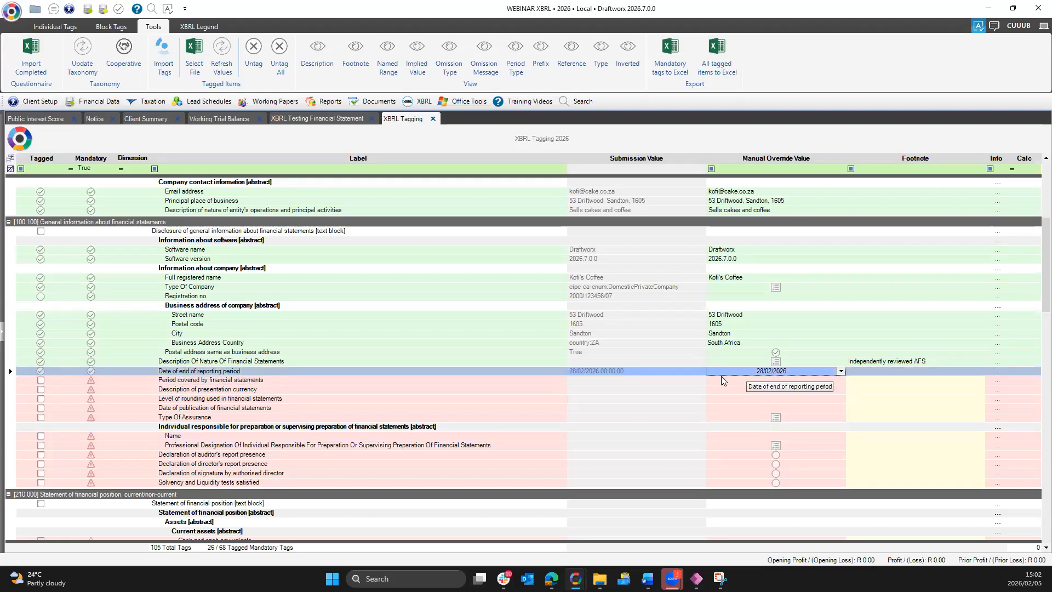
Enter "01 March 2025 to 28 February 2026" as the period covered by the financial statements
{"action": "left_click", "coordinate": [740, 380]}
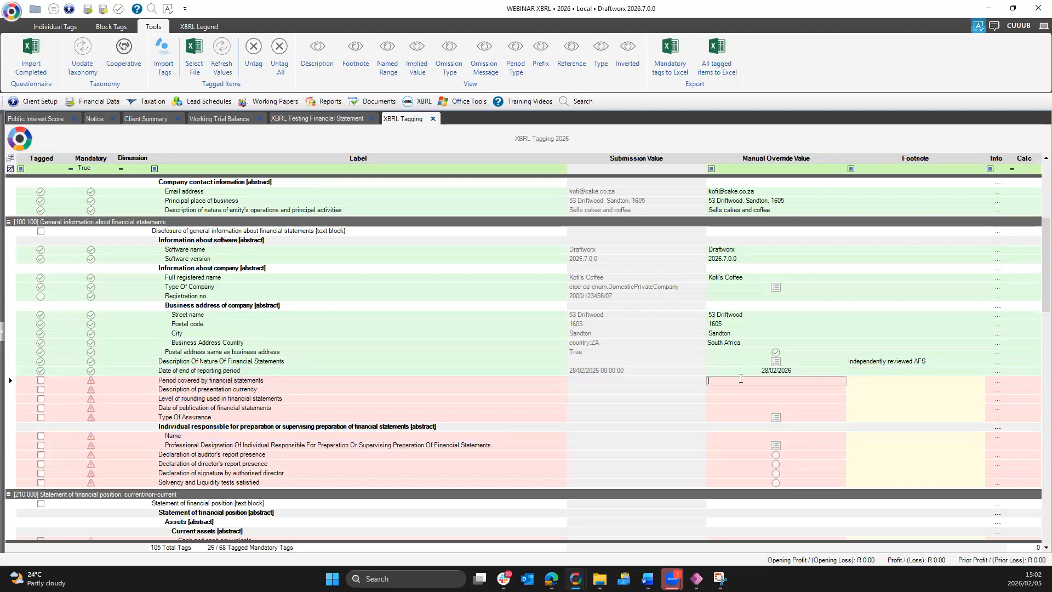
{"action": "type", "text": "01 March 2025 to 28 February 2026"}
Enter "Rand" as the description of presentation currency and "Decimals" as the level of rounding used in the financial statements
{"action": "left_click", "coordinate": [741, 394]}
{"action": "left_click", "coordinate": [736, 389]}
{"action": "type", "text": "Ra"}
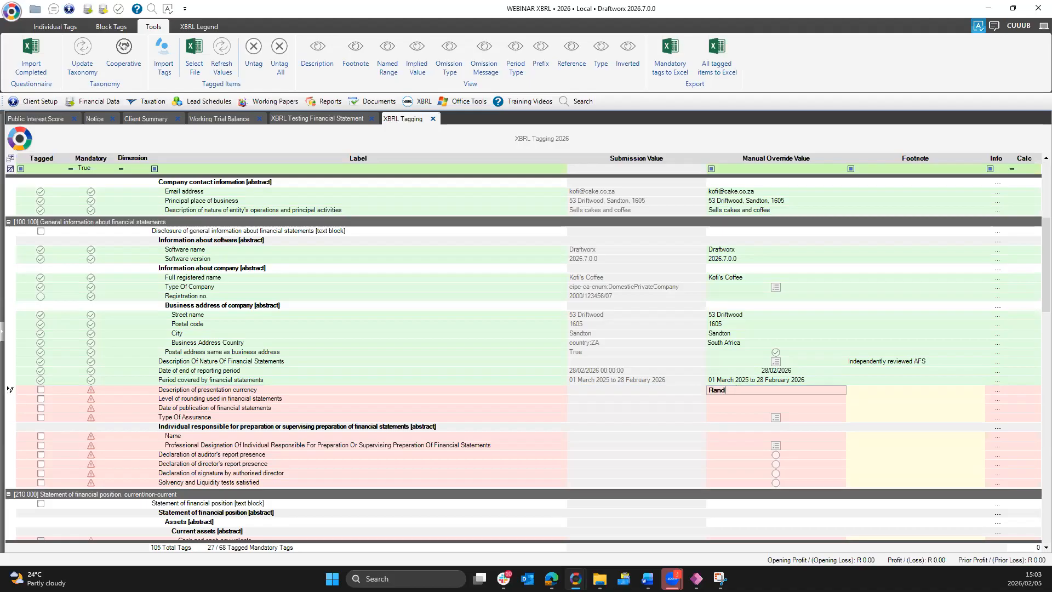
{"action": "type", "text": "nd"}
{"action": "left_click", "coordinate": [741, 399]}
{"action": "type", "text": "Decimals"}
Set the date of publication of the financial statements to 31/03/2026
{"action": "left_click", "coordinate": [740, 407]}
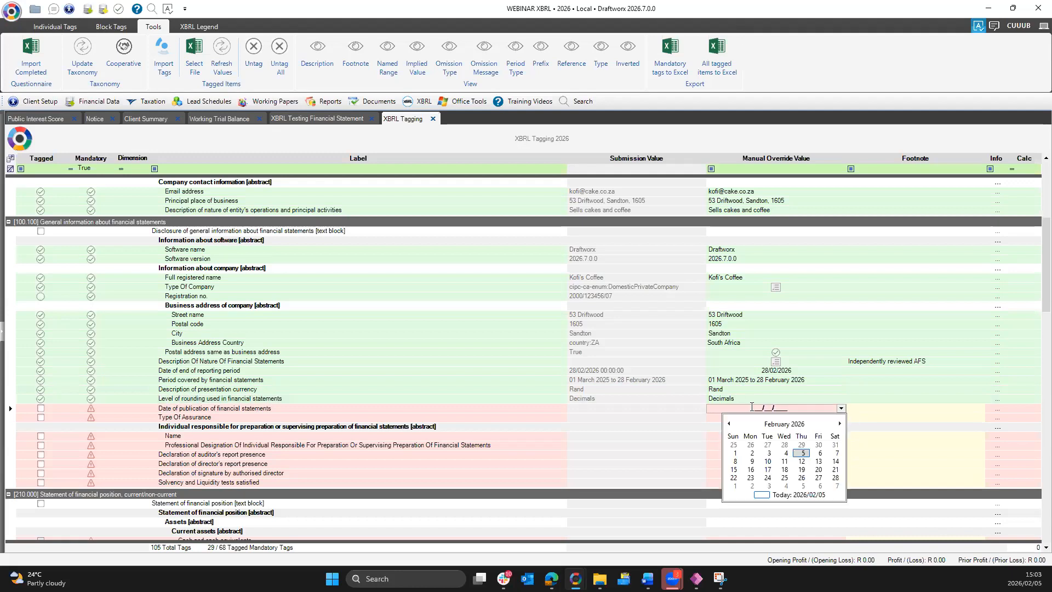
{"action": "left_click", "coordinate": [839, 424]}
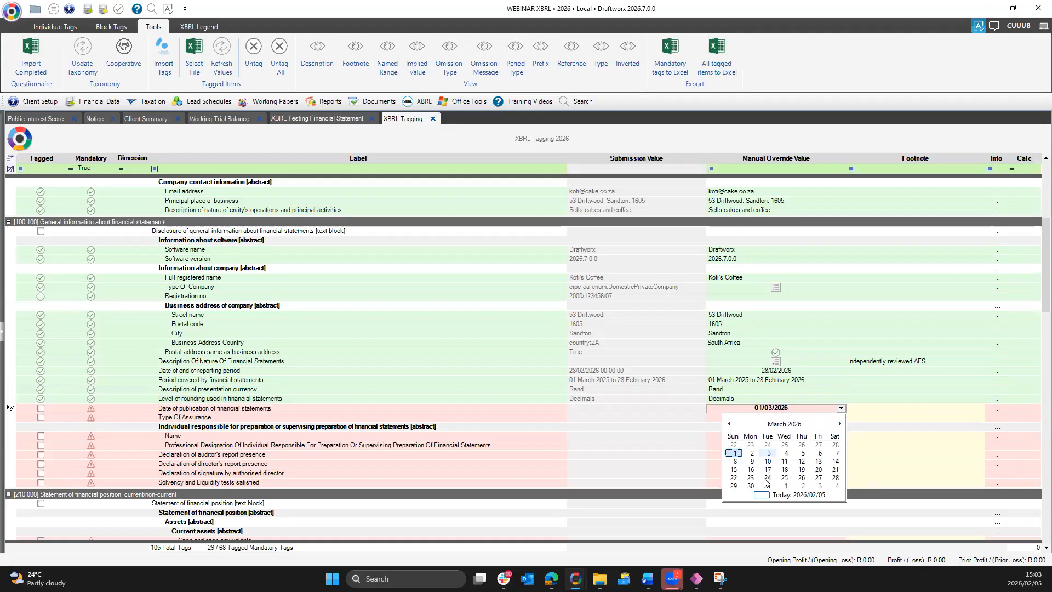
{"action": "left_click", "coordinate": [767, 485]}
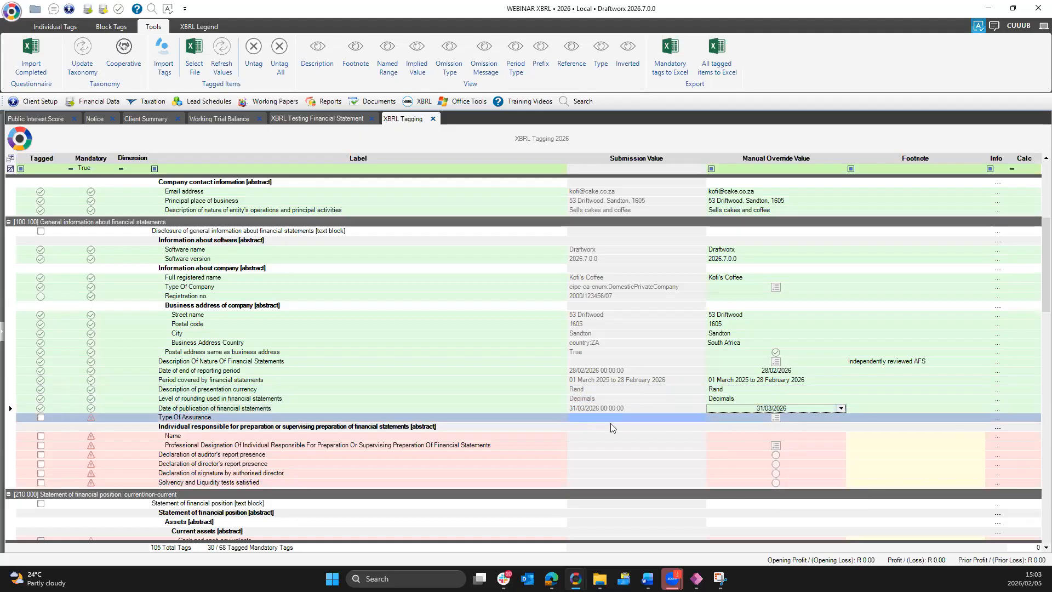
Set the Type Of Assurance tag to Independently reviewed
{"action": "left_click", "coordinate": [775, 418]}
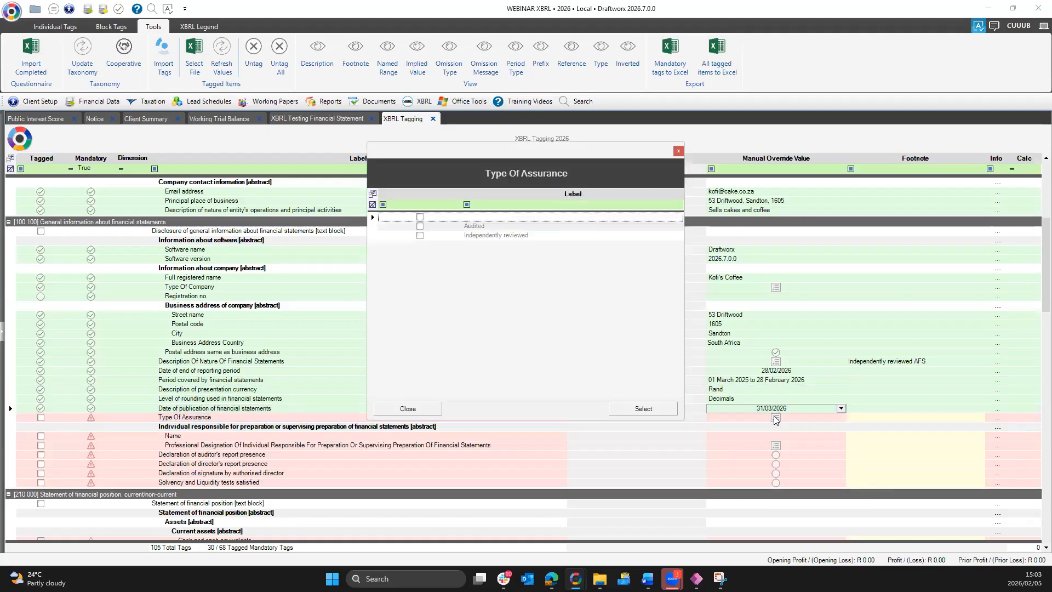
{"action": "left_click", "coordinate": [453, 239]}
{"action": "left_click", "coordinate": [419, 235]}
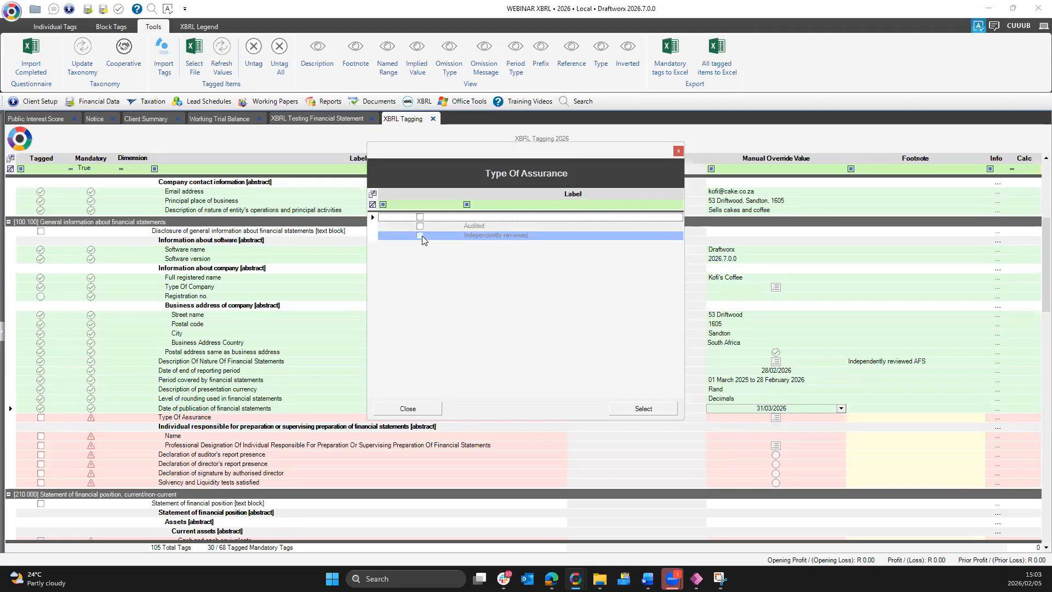
{"action": "left_click", "coordinate": [644, 409]}
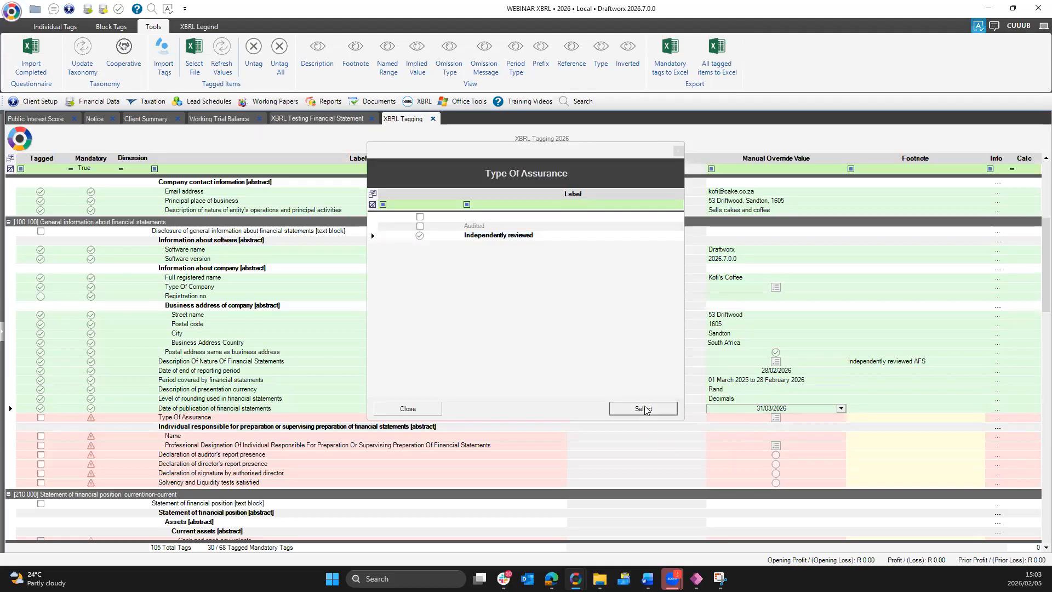
Enter the name of the individual responsible for preparing the financial statements and set their professional designation to SAICA
{"action": "scroll", "coordinate": [748, 351], "scroll_direction": "down", "scroll_amount": 3}
{"action": "scroll", "coordinate": [748, 351], "scroll_direction": "down", "scroll_amount": 2}
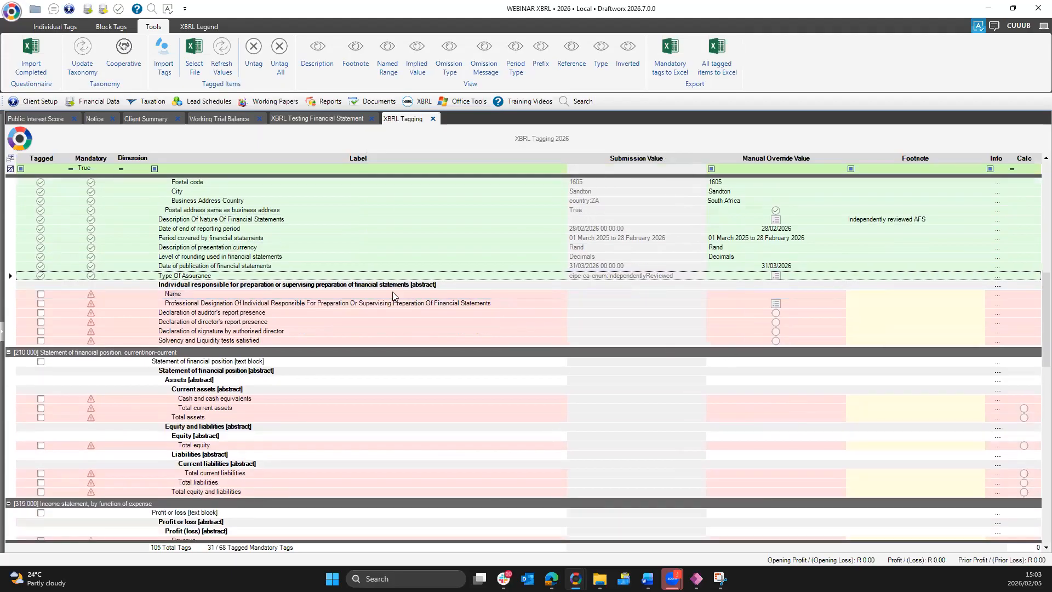
{"action": "left_click", "coordinate": [198, 286]}
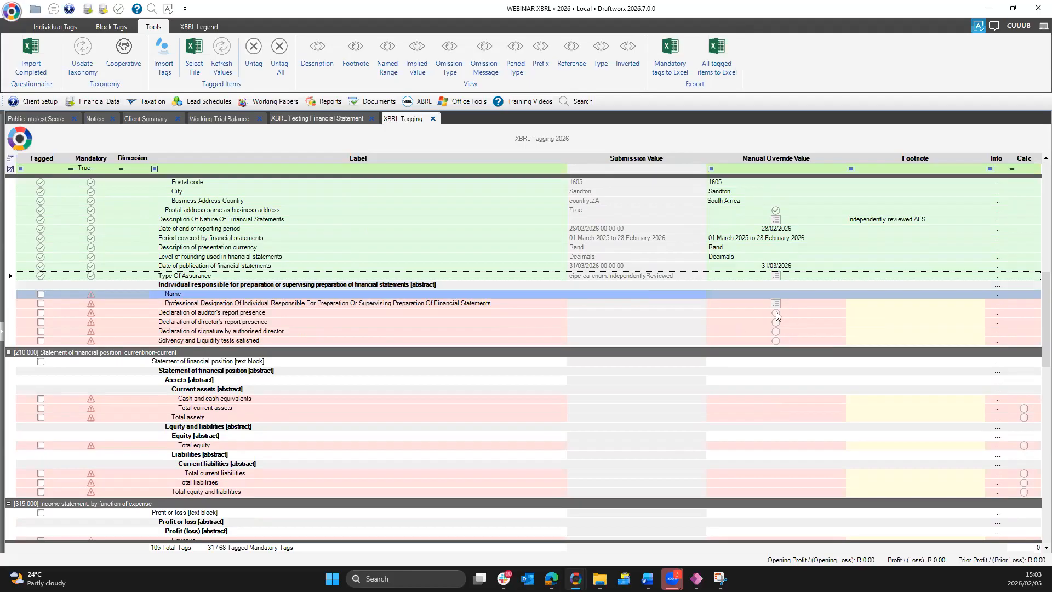
{"action": "left_click", "coordinate": [748, 295]}
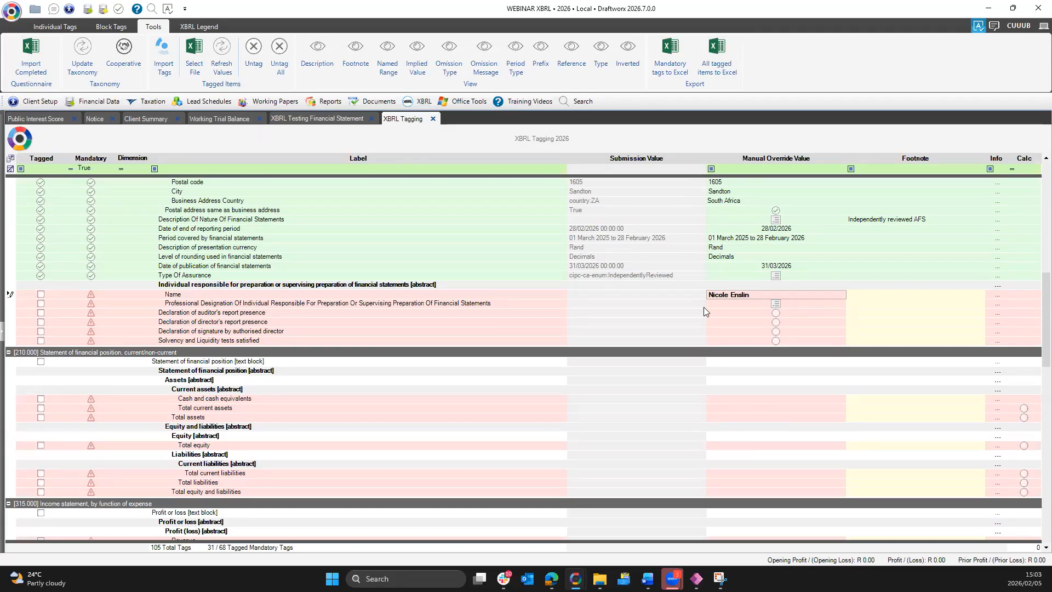
{"action": "left_click", "coordinate": [776, 303]}
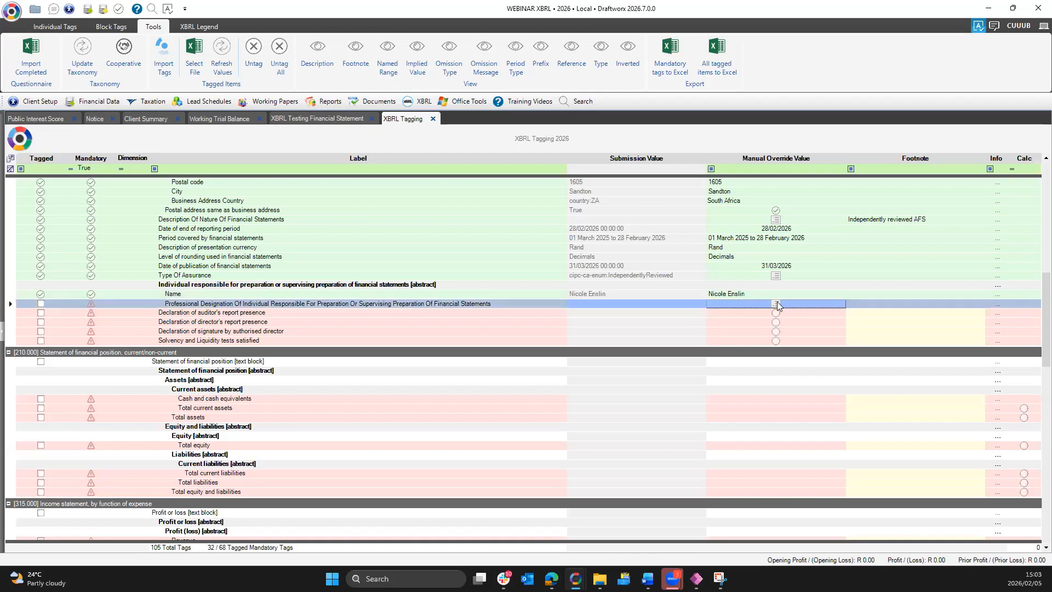
{"action": "left_click", "coordinate": [421, 225]}
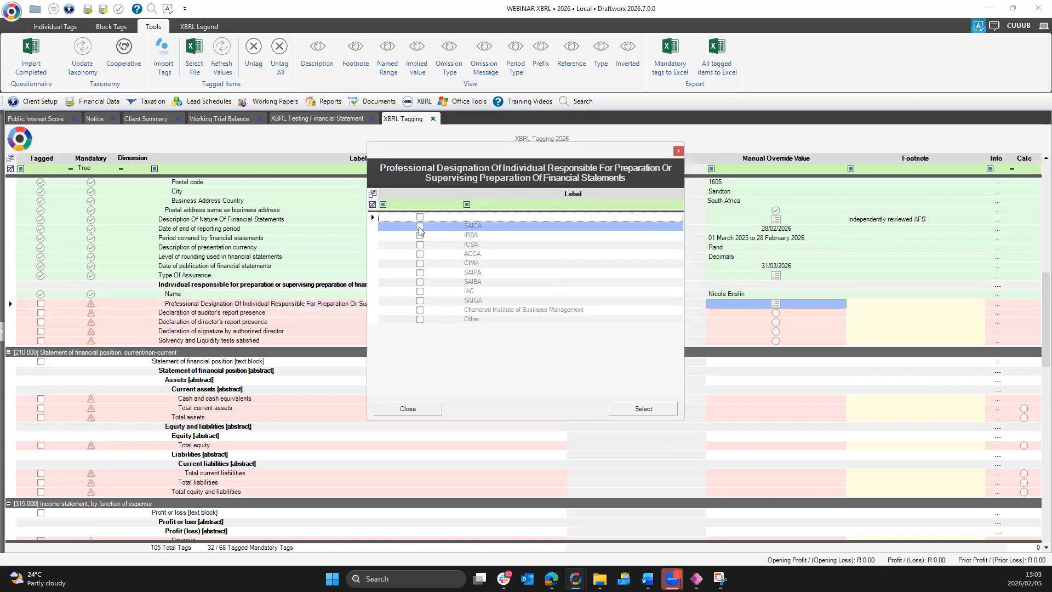
{"action": "left_click", "coordinate": [643, 408]}
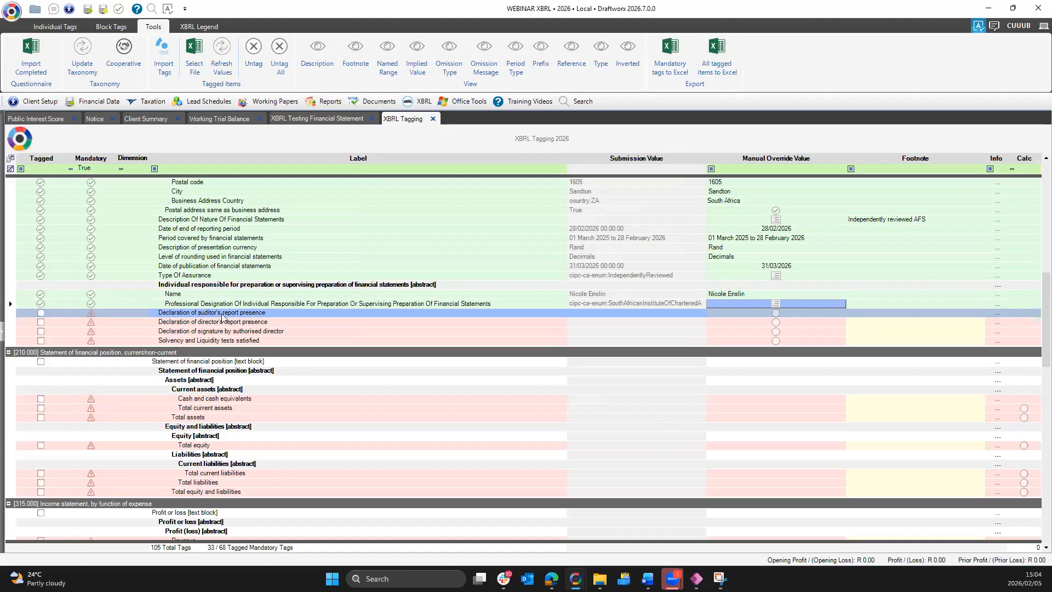
Mark the auditor's report declaration as false, and the director's report, authorised director signature, and solvency and liquidity tags as true
{"action": "left_click", "coordinate": [777, 311]}
{"action": "left_click", "coordinate": [776, 312]}
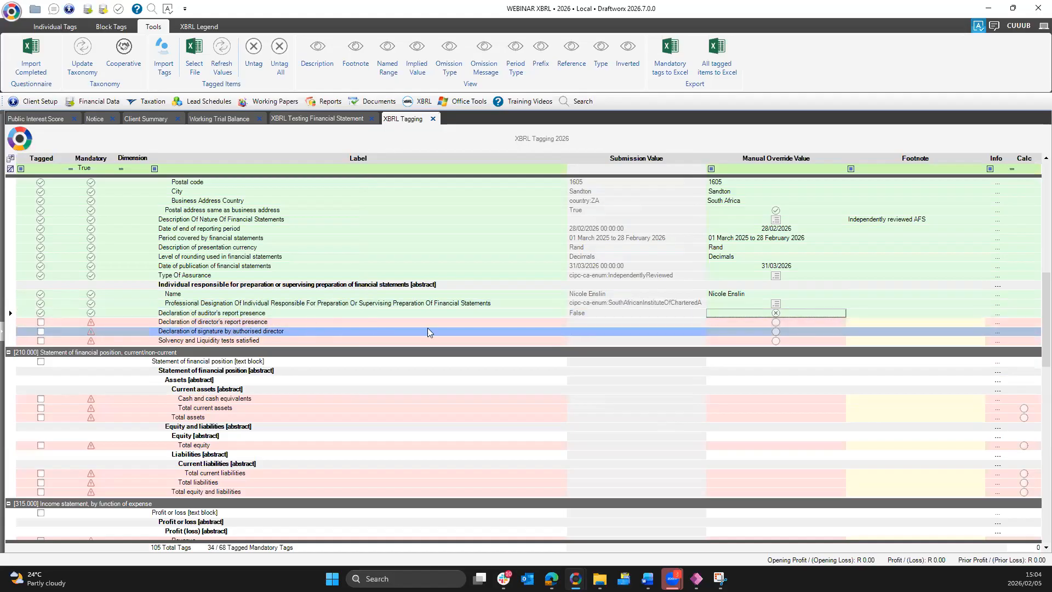
{"action": "left_click", "coordinate": [777, 325]}
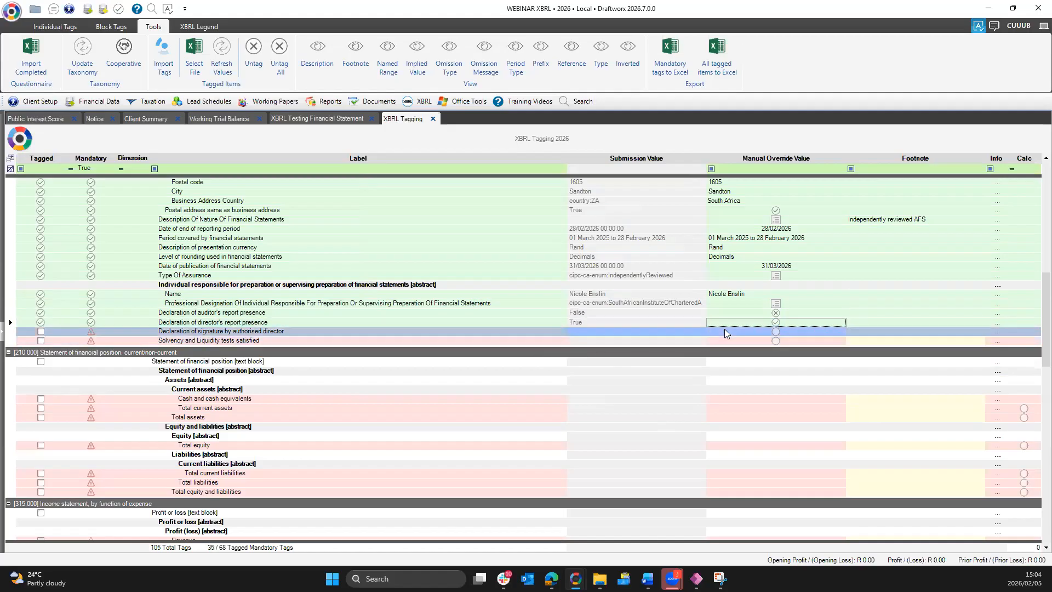
{"action": "left_click", "coordinate": [776, 331]}
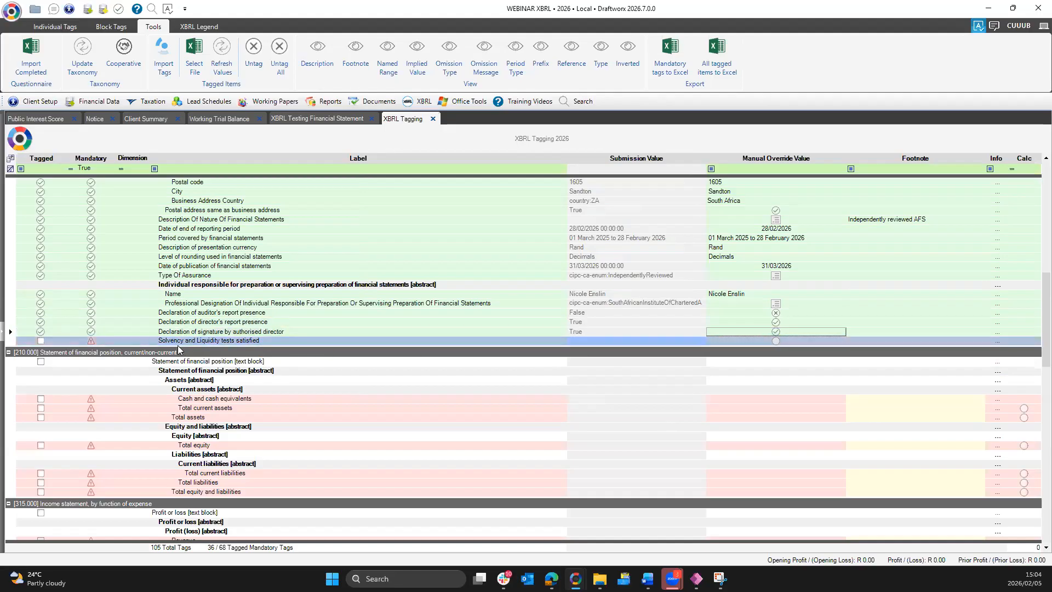
{"action": "left_click", "coordinate": [776, 340]}
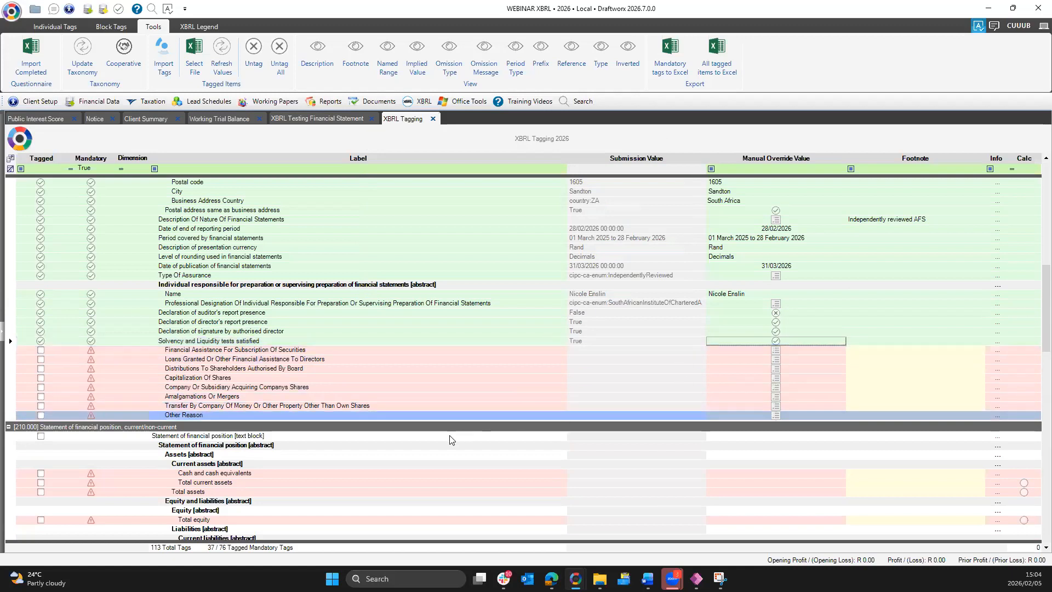
Set the Other Reason tag to Not occurred and enter "My good reason here" as the description of other reason
{"action": "left_click", "coordinate": [771, 414]}
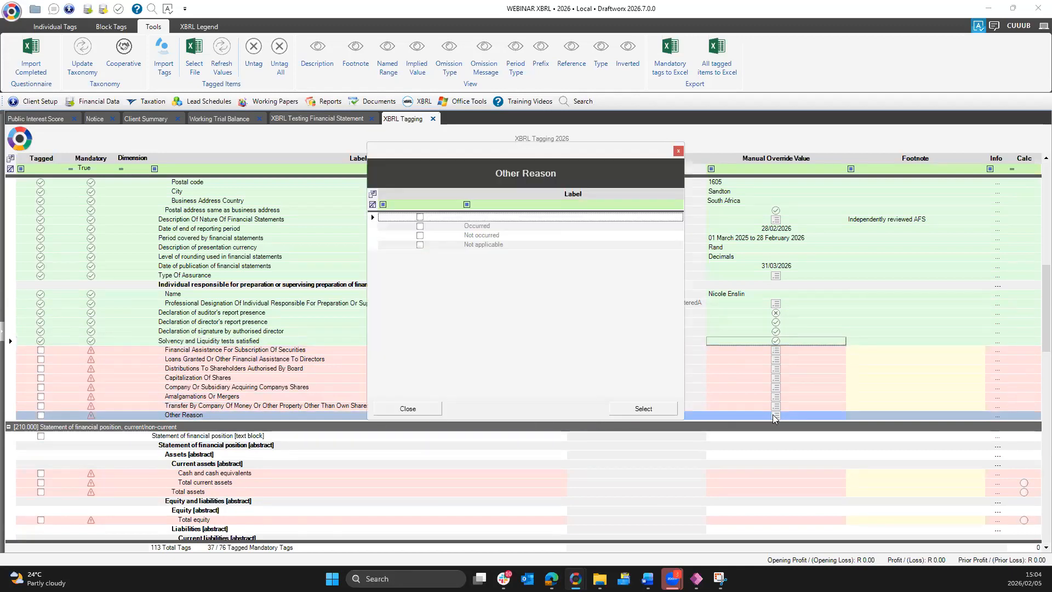
{"action": "left_click", "coordinate": [420, 237]}
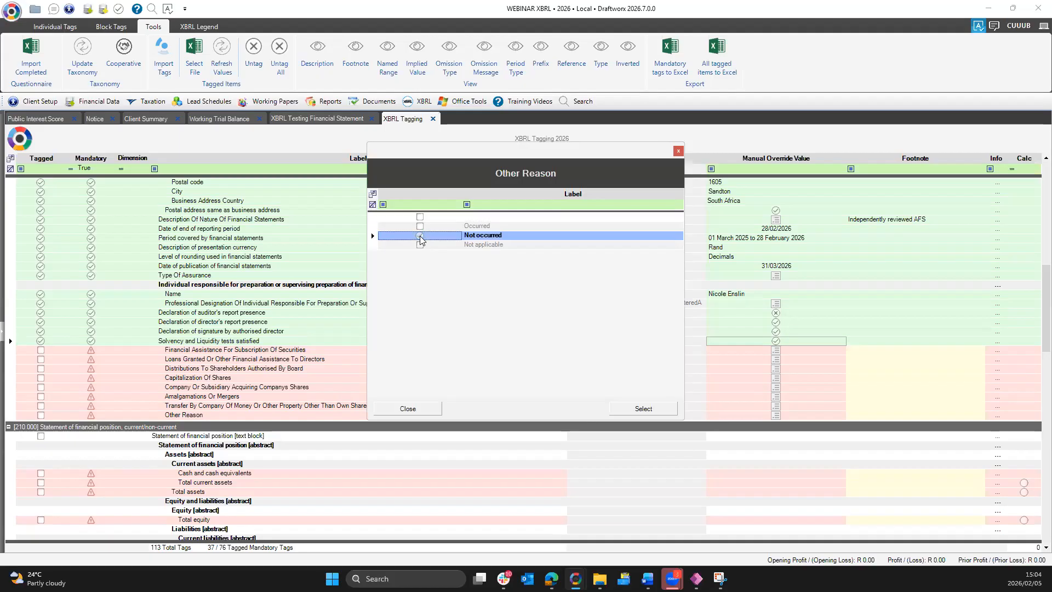
{"action": "left_click", "coordinate": [642, 409]}
{"action": "left_click", "coordinate": [755, 360]}
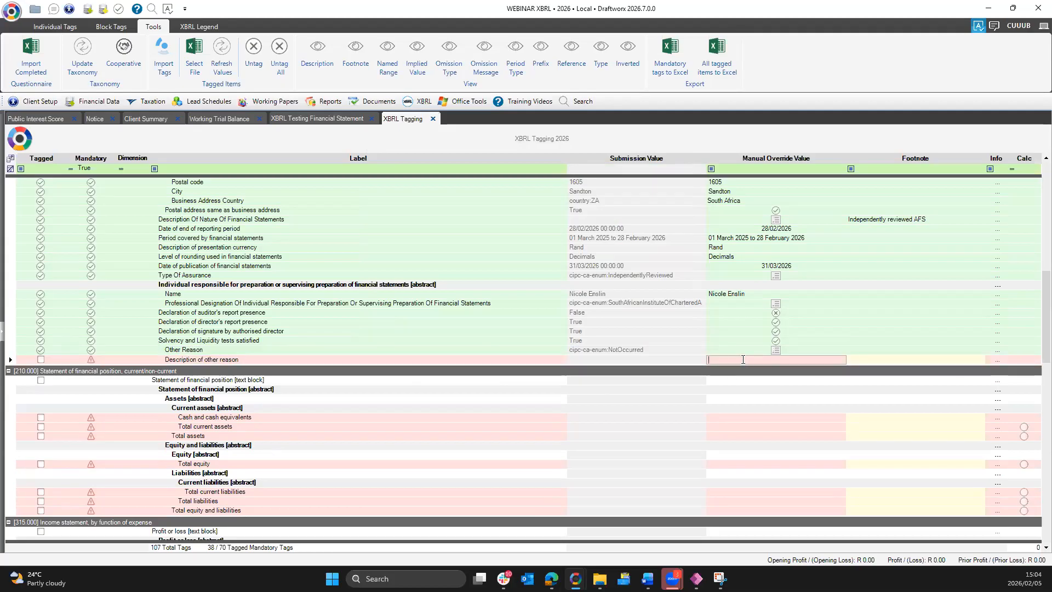
{"action": "type", "text": "My good reason here"}
{"action": "left_click", "coordinate": [741, 417]}
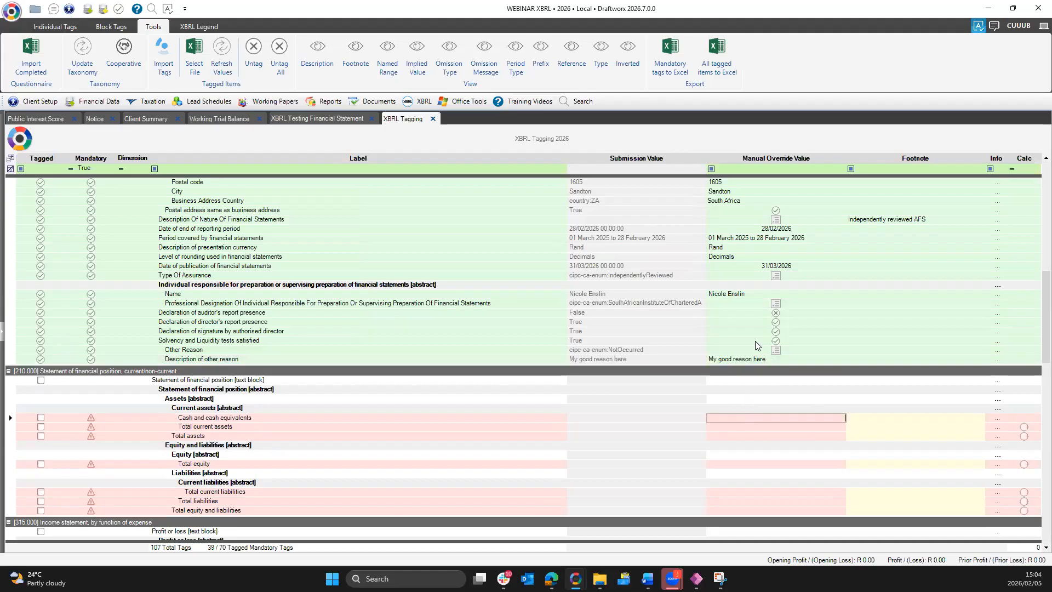
Open the XBRL Testing Financial Statement, turn on XBRL tagging beside its SoFP sheet, and enable Link Sheet Views
{"action": "scroll", "coordinate": [757, 345], "scroll_direction": "up", "scroll_amount": 10}
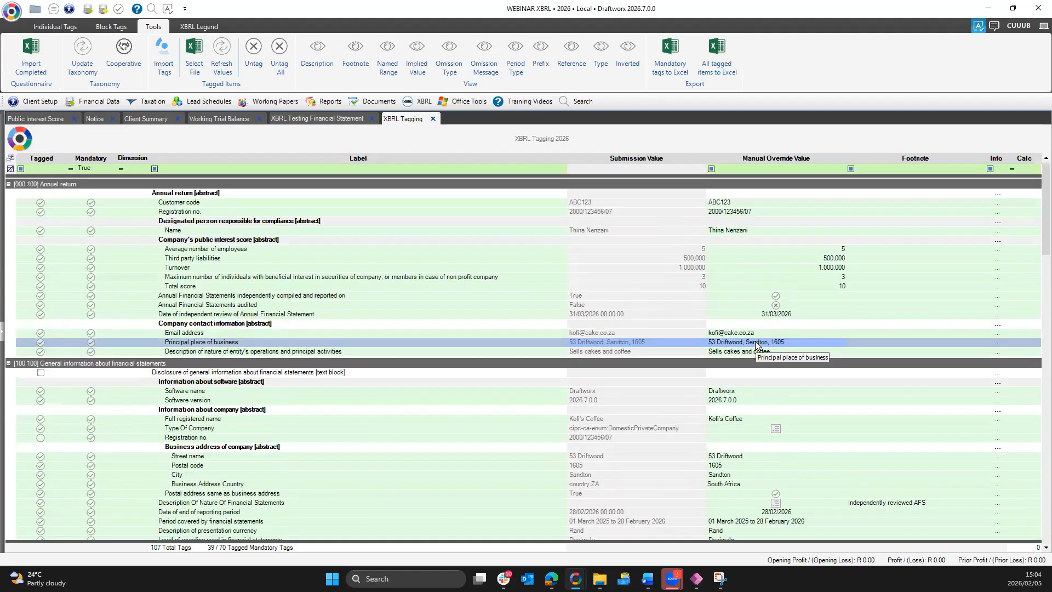
{"action": "scroll", "coordinate": [757, 344], "scroll_direction": "down", "scroll_amount": 10}
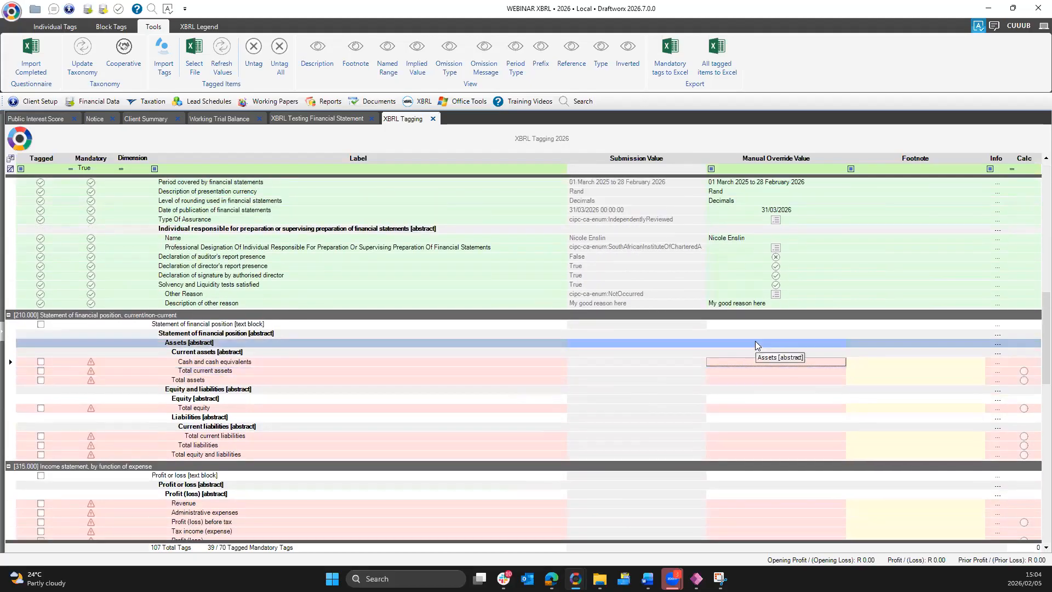
{"action": "scroll", "coordinate": [761, 340], "scroll_direction": "down", "scroll_amount": 4}
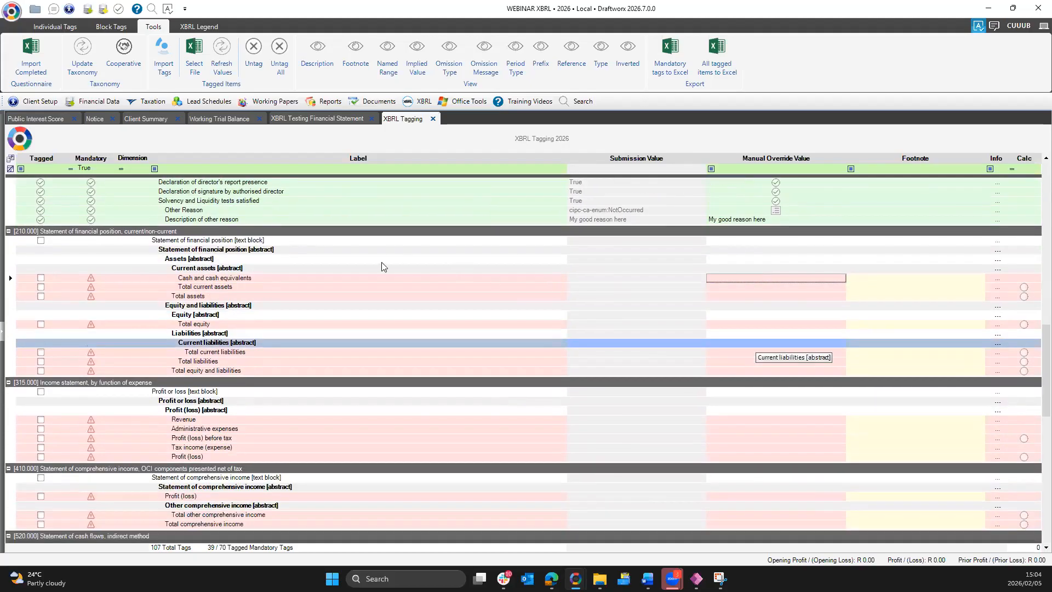
{"action": "left_click", "coordinate": [302, 120]}
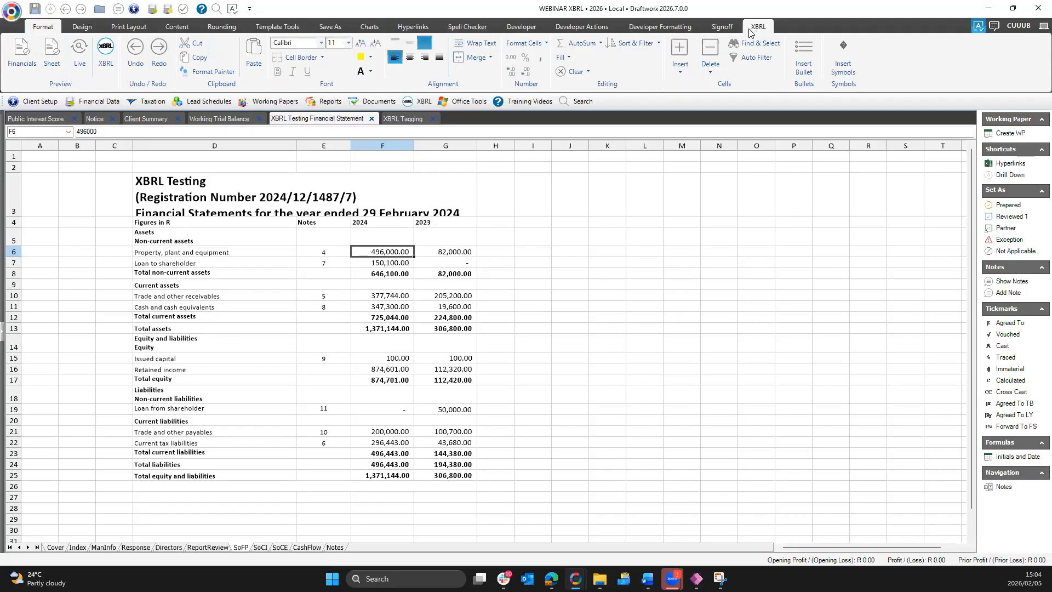
{"action": "left_click", "coordinate": [756, 29]}
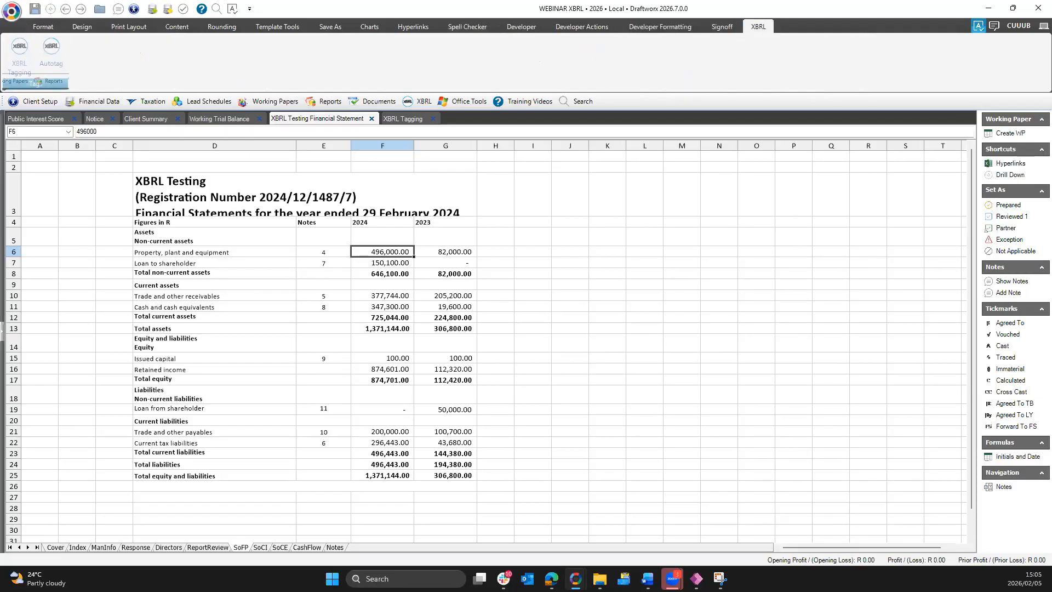
{"action": "left_click", "coordinate": [20, 60]}
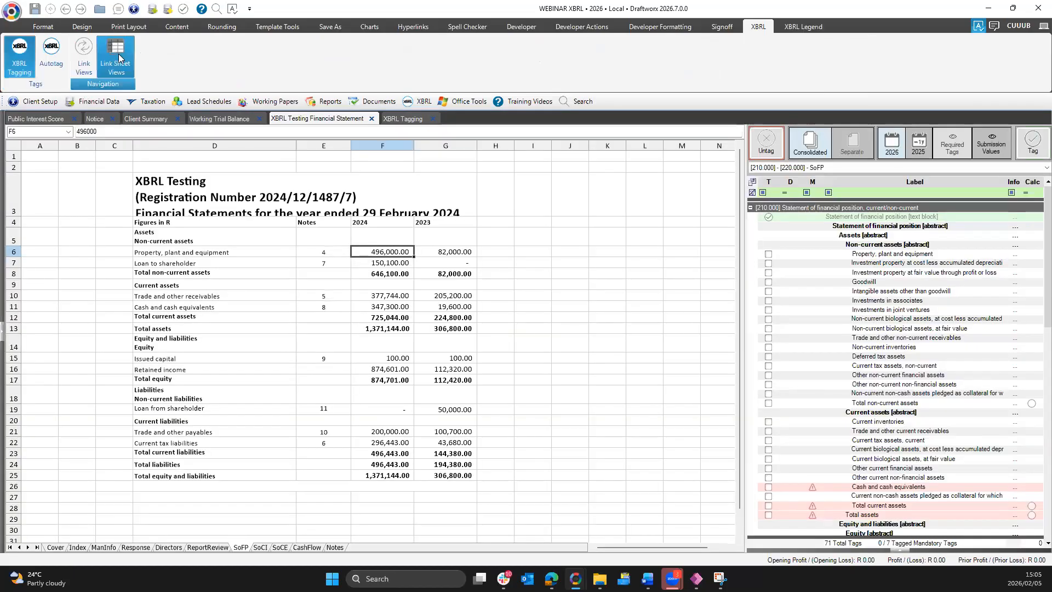
{"action": "left_click", "coordinate": [121, 61]}
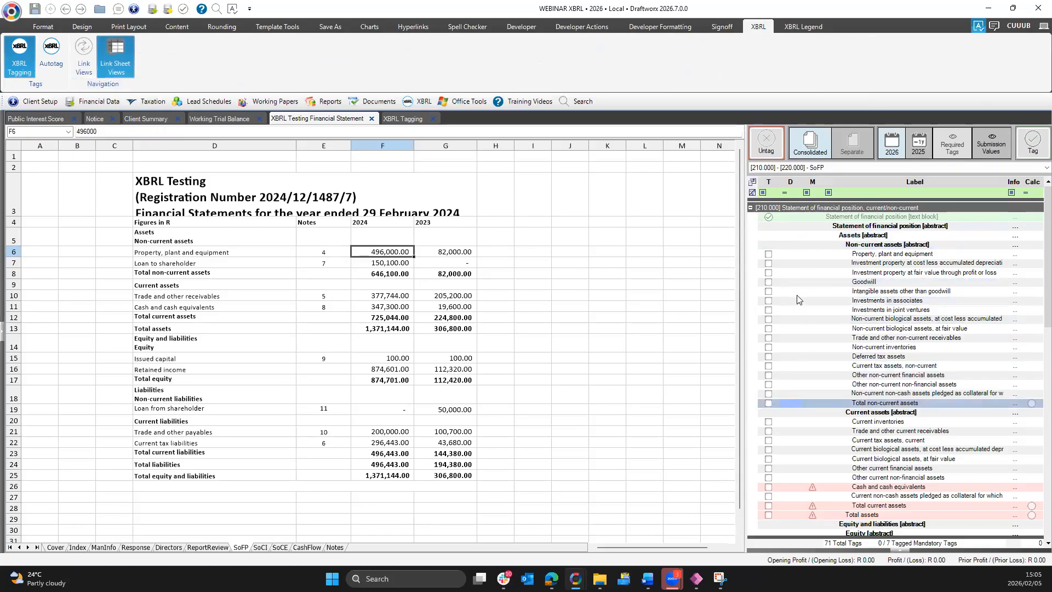
Filter the SoFP tag list to mandatory tags only by setting the M column filter to True
{"action": "left_click", "coordinate": [792, 250]}
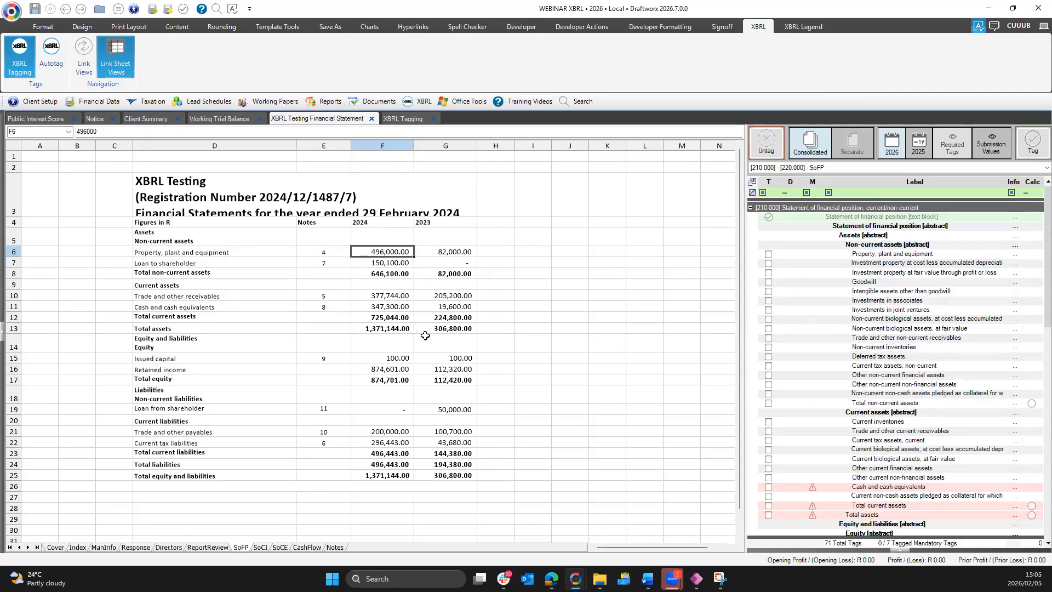
{"action": "left_click", "coordinate": [792, 235]}
{"action": "left_click", "coordinate": [819, 192]}
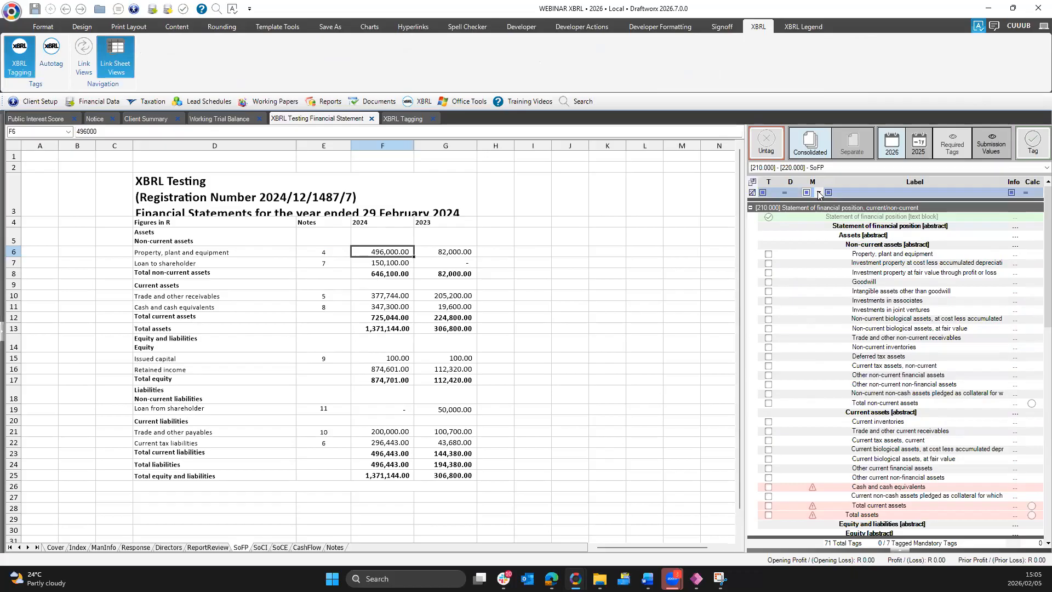
{"action": "left_click", "coordinate": [819, 193]}
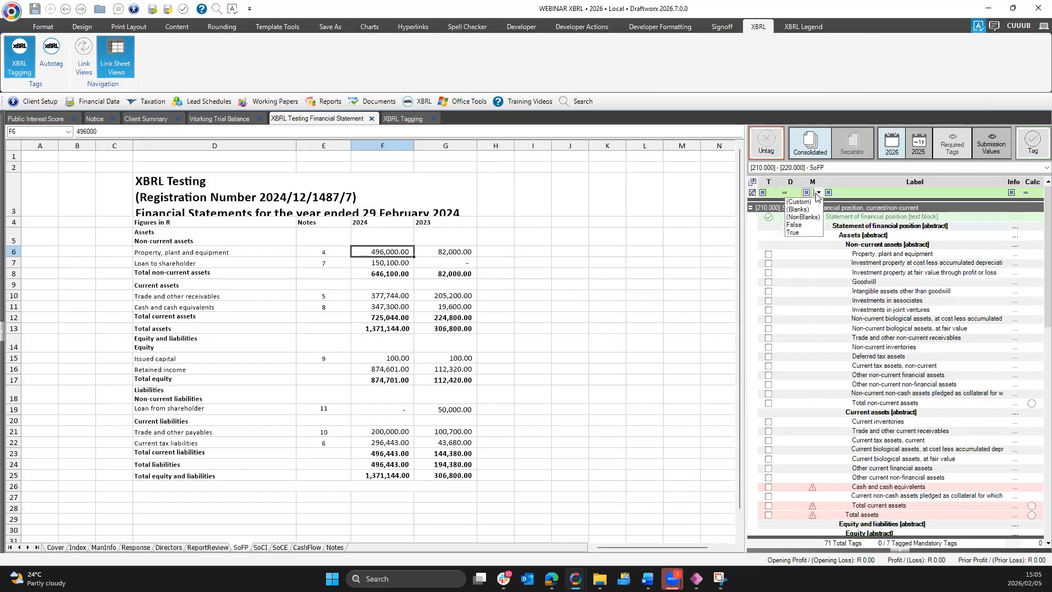
{"action": "left_click", "coordinate": [793, 233]}
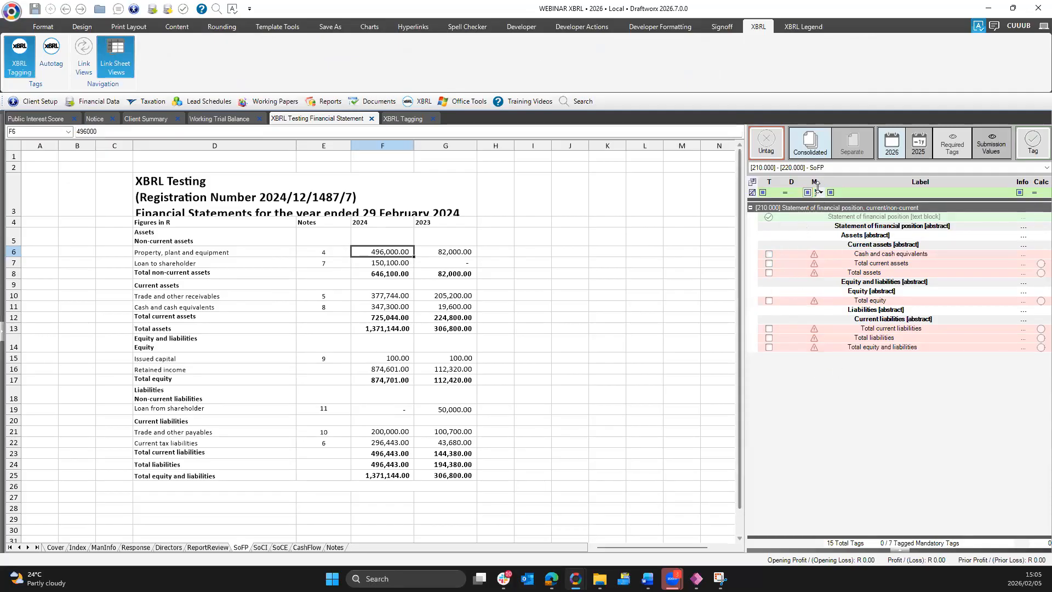
Tag the 2024 cash and cash equivalents and total current assets figures on the SoFP sheet with their matching mandatory tags
{"action": "left_click", "coordinate": [751, 257]}
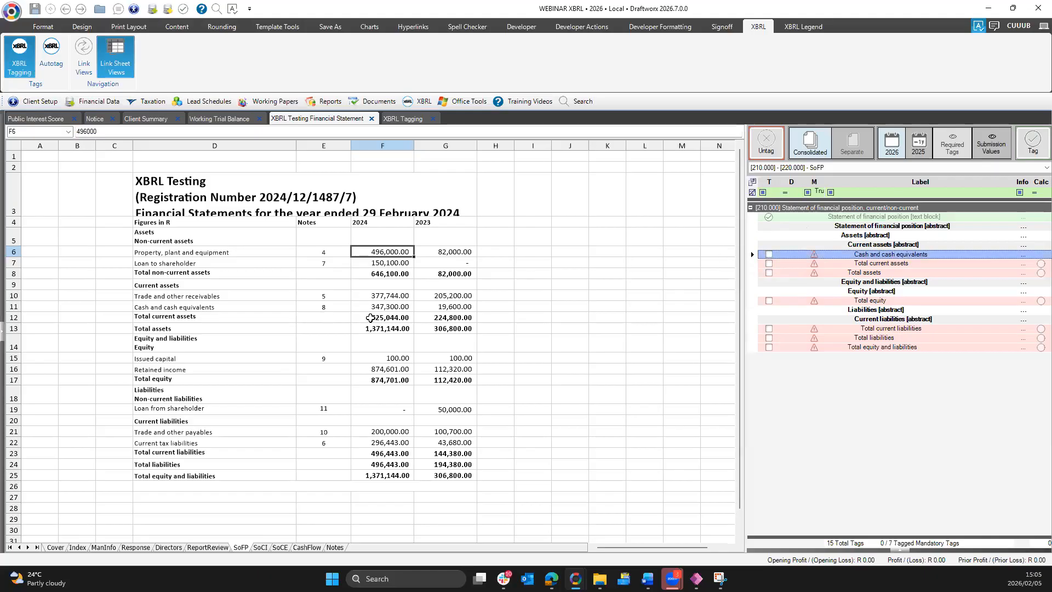
{"action": "left_click", "coordinate": [391, 308]}
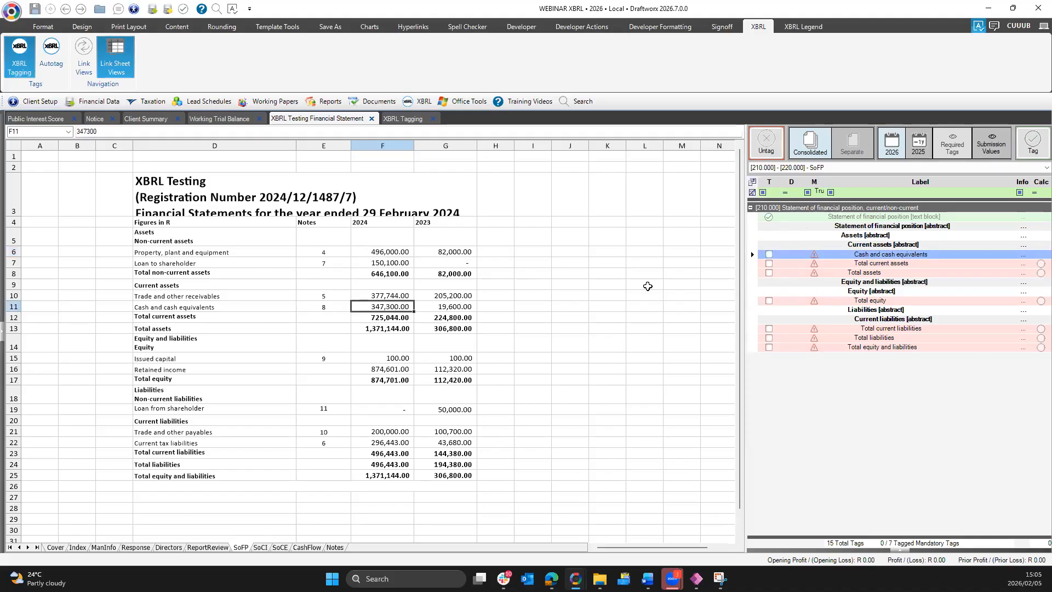
{"action": "left_click", "coordinate": [1032, 143]}
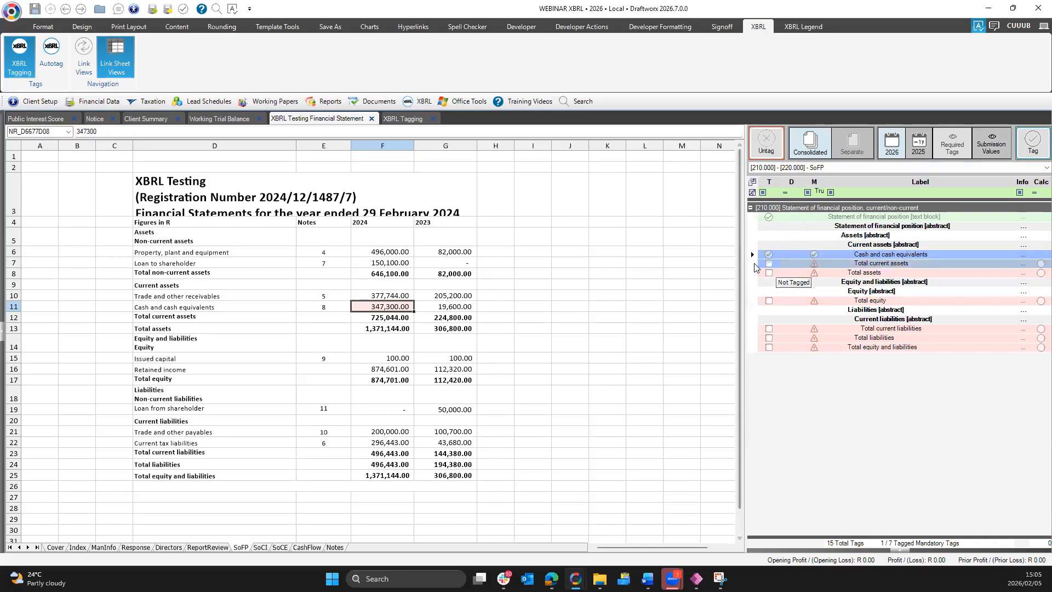
{"action": "left_click", "coordinate": [753, 263]}
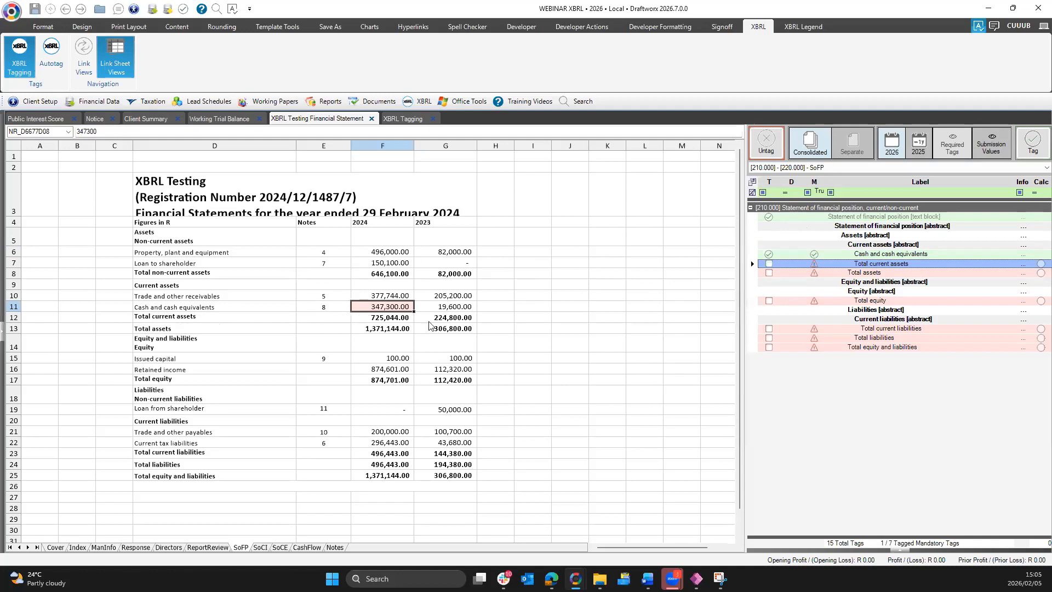
{"action": "left_click", "coordinate": [394, 320]}
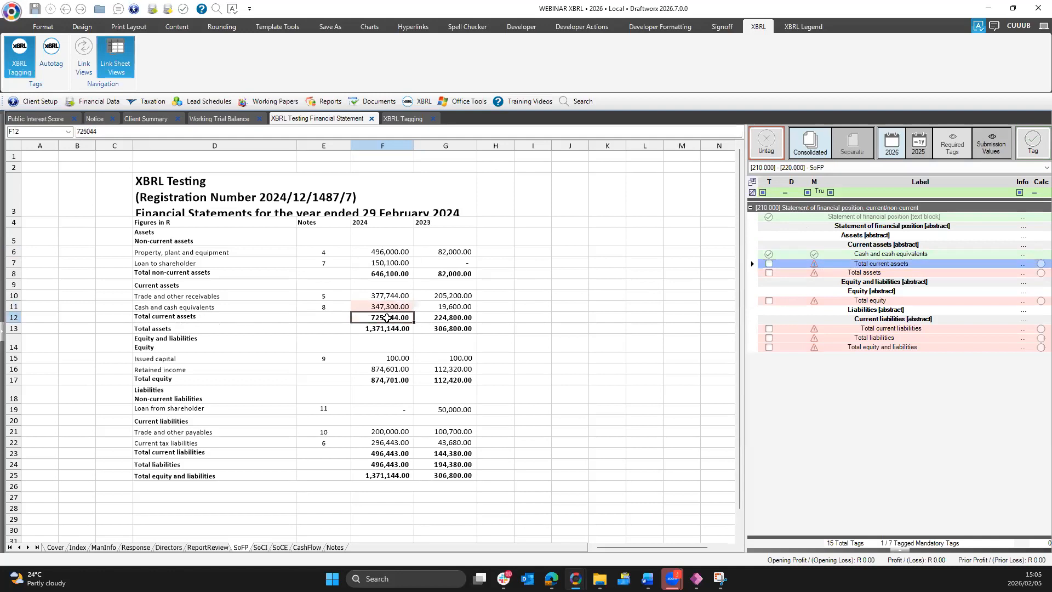
{"action": "left_click", "coordinate": [1035, 157]}
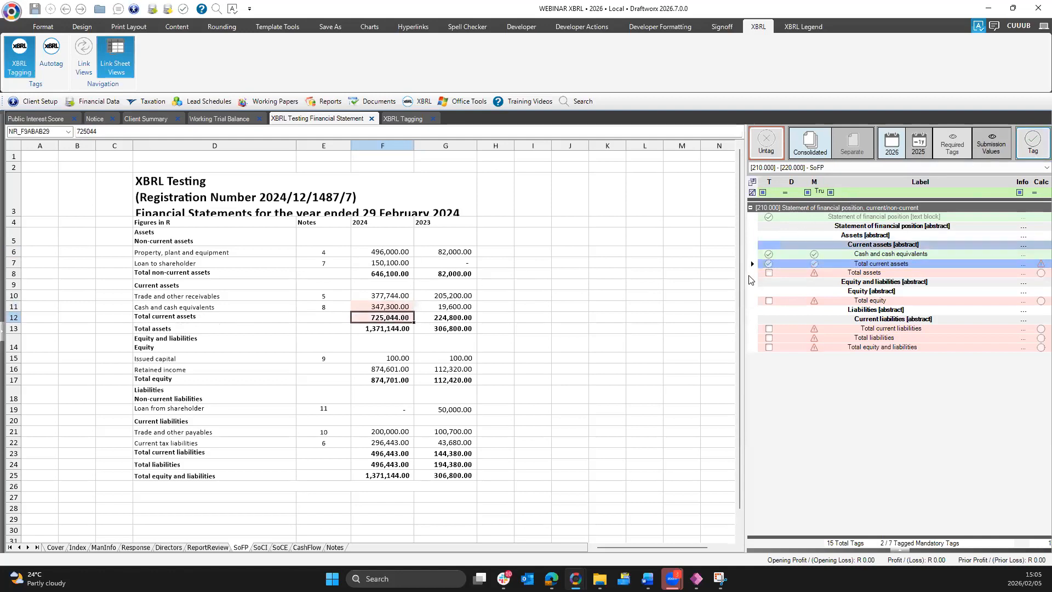
{"action": "left_click", "coordinate": [751, 272]}
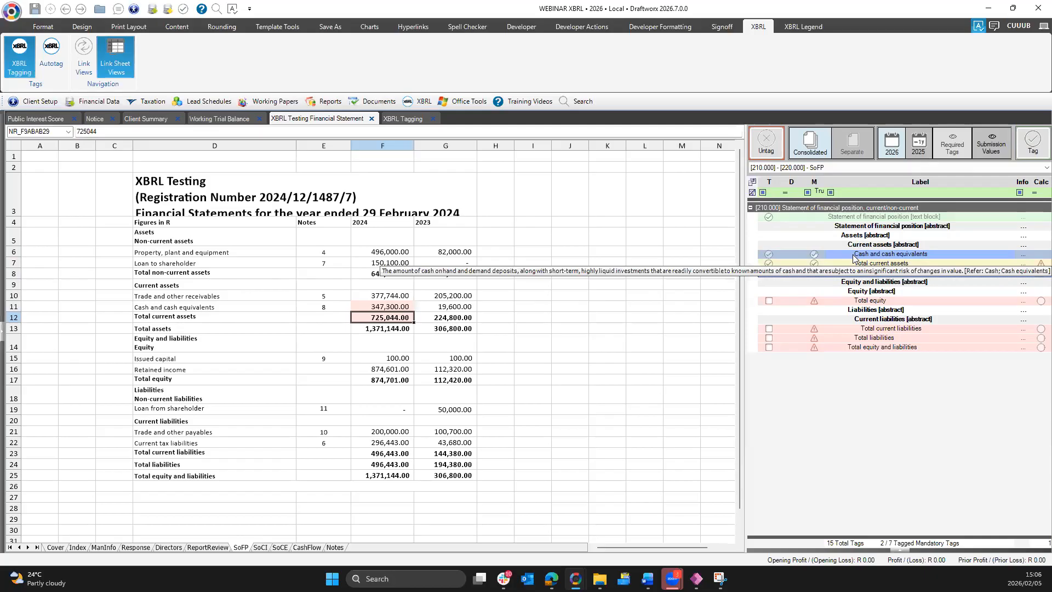
Review the calculation breakdown of the Total current assets tag and close it
{"action": "left_click", "coordinate": [1041, 263]}
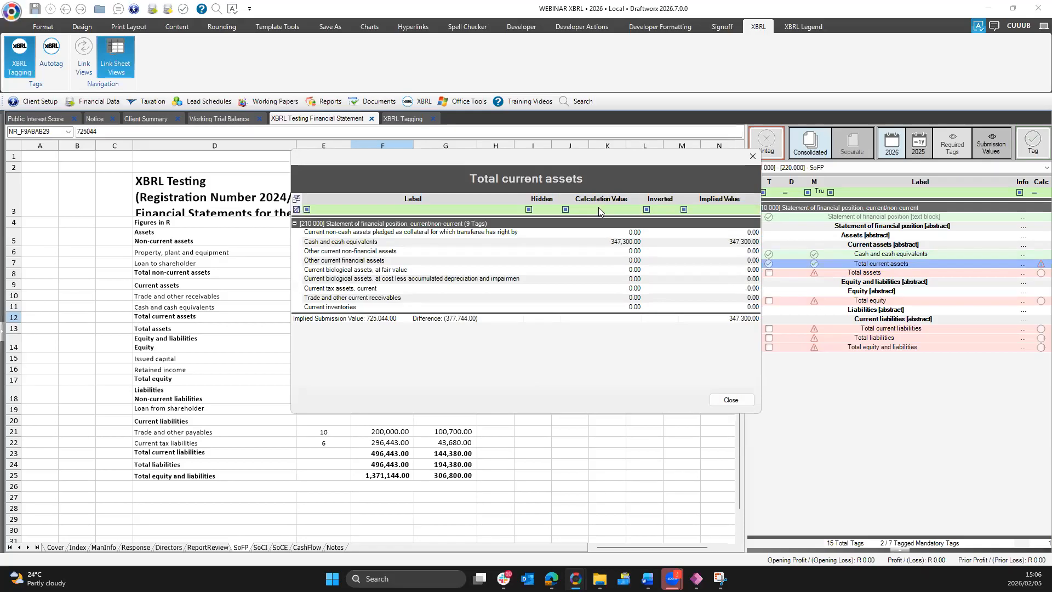
{"action": "left_click", "coordinate": [630, 280]}
{"action": "left_click", "coordinate": [732, 400]}
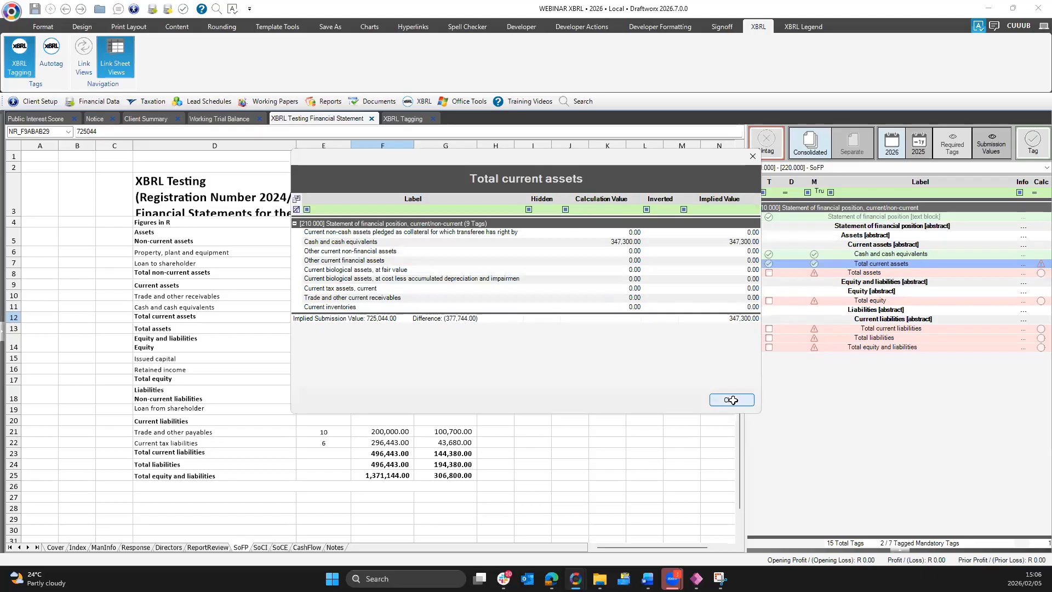
Clear the mandatory-only filter and tag the 2024 trade and other receivables figure as Trade and other current receivables
{"action": "left_click", "coordinate": [390, 295]}
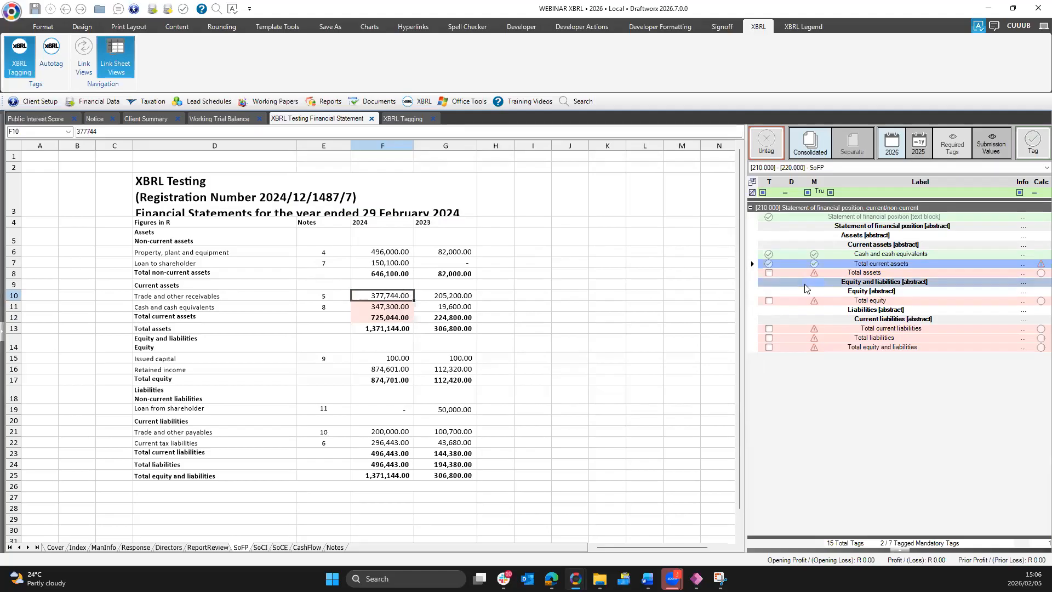
{"action": "left_click", "coordinate": [753, 271]}
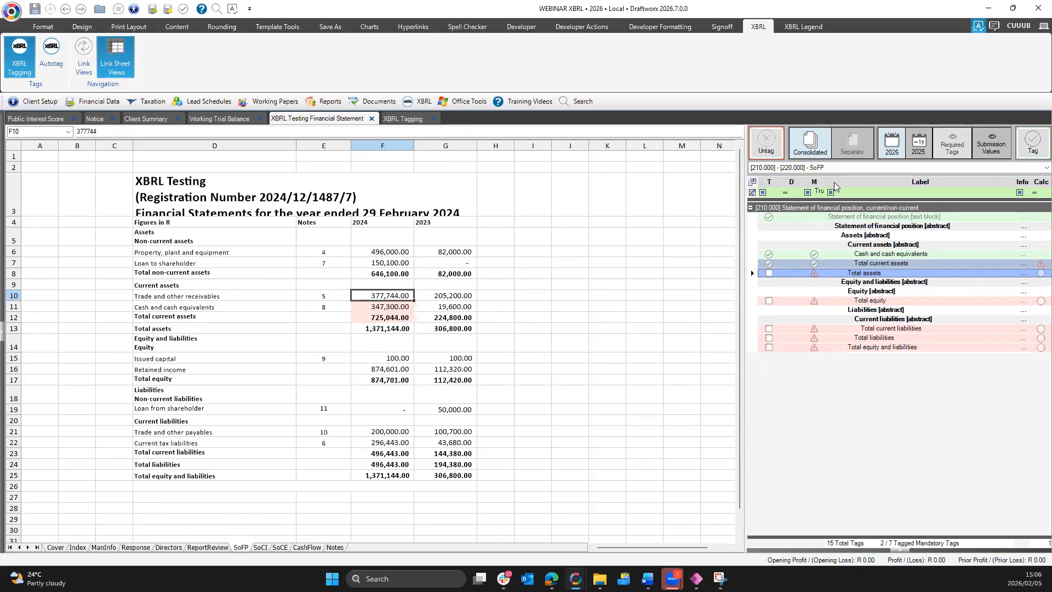
{"action": "left_click", "coordinate": [819, 192]}
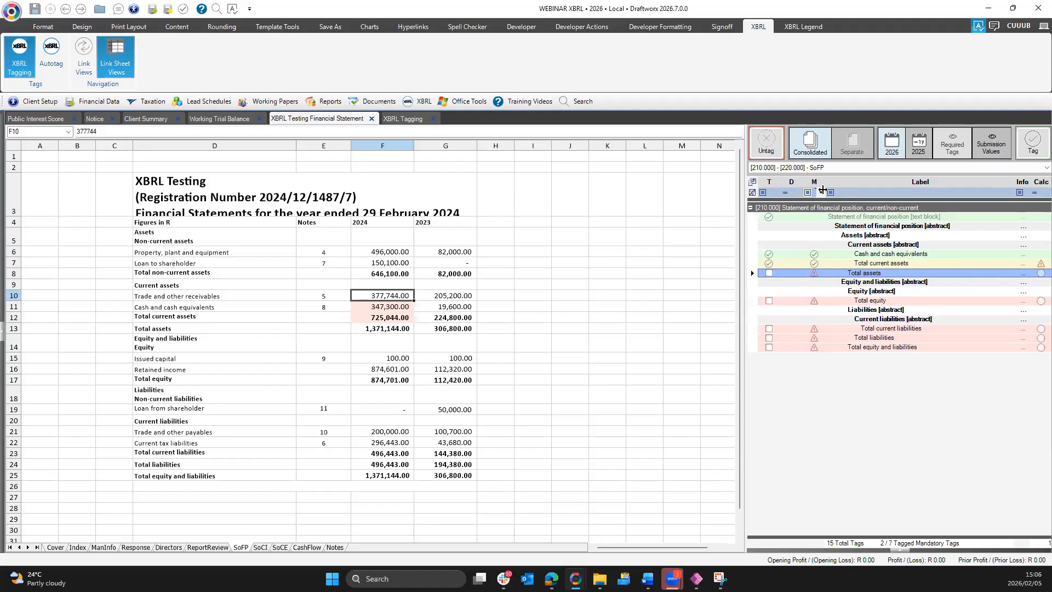
{"action": "left_click", "coordinate": [822, 192]}
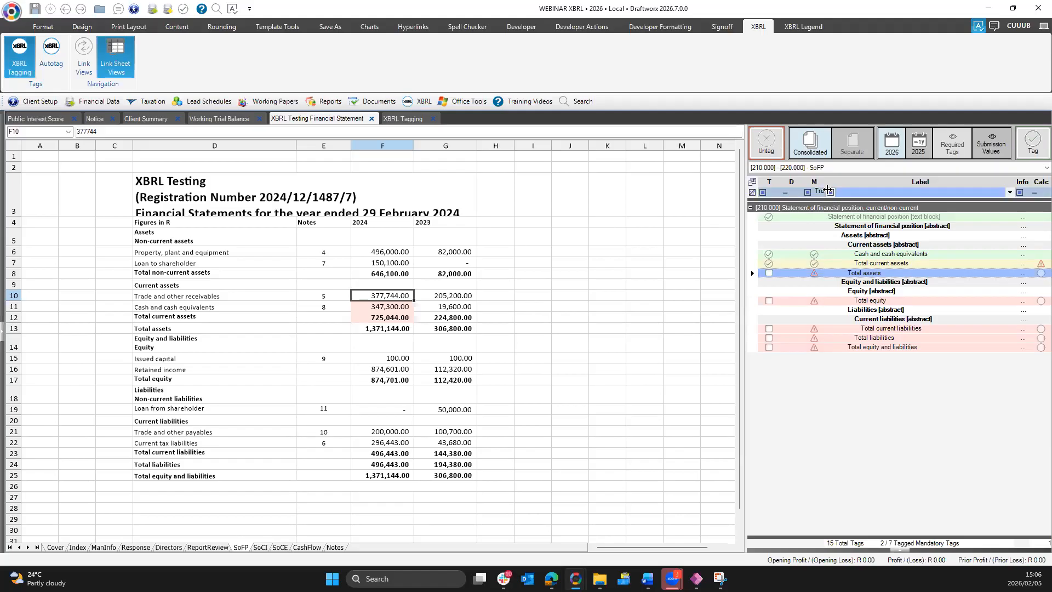
{"action": "left_click_drag", "start_coordinate": [828, 191], "coordinate": [847, 192]}
{"action": "left_click", "coordinate": [818, 193]}
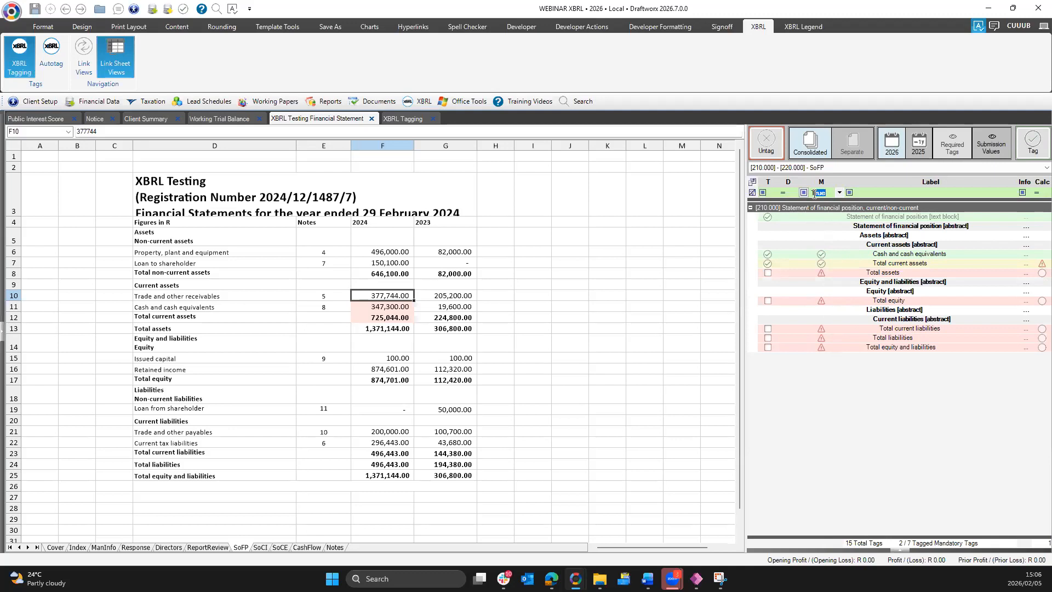
{"action": "key", "text": "BackSpace"}
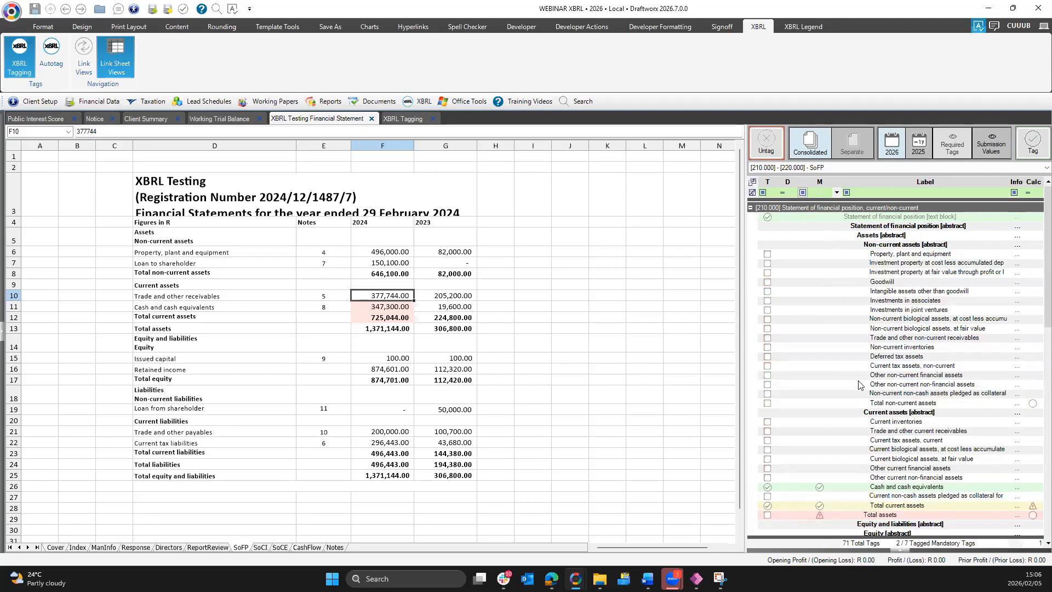
{"action": "left_click", "coordinate": [753, 431]}
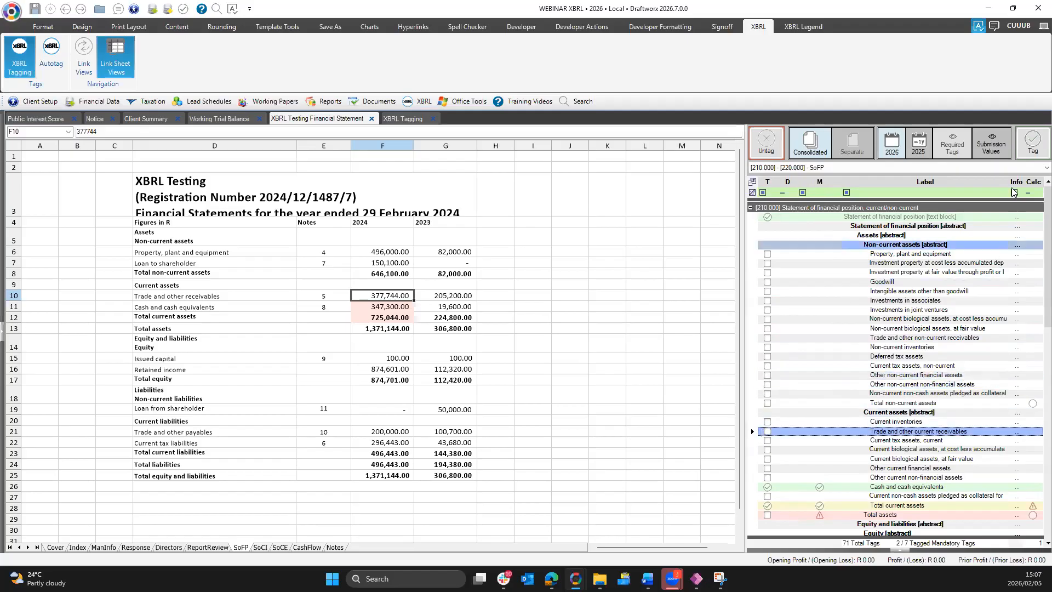
{"action": "left_click", "coordinate": [1035, 149]}
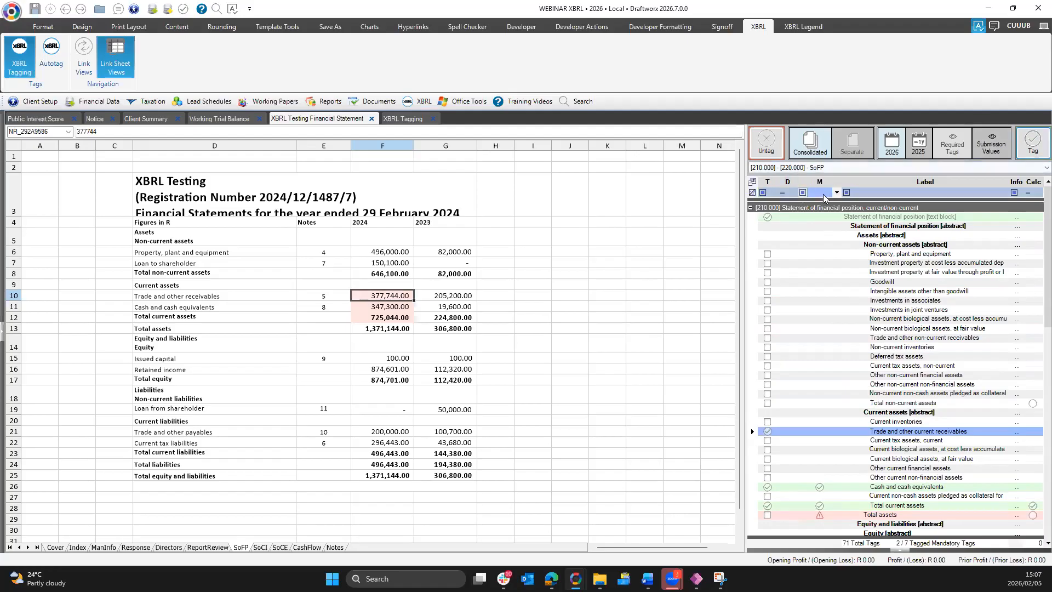
Filter the SoFP tags back to mandatory only and tag the 2024 total assets figure as Total assets
{"action": "left_click", "coordinate": [836, 192]}
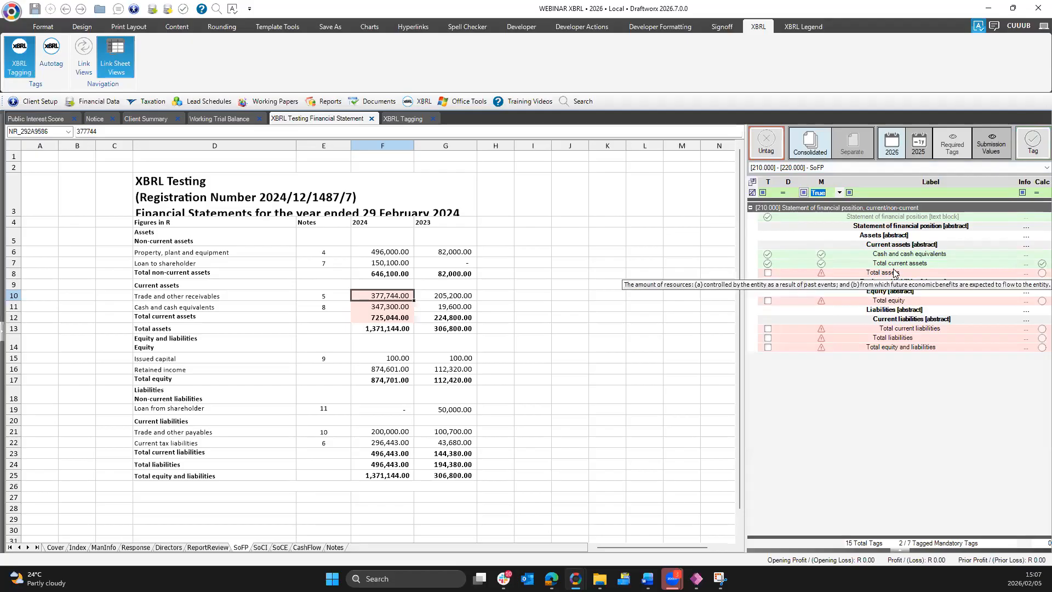
{"action": "left_click", "coordinate": [760, 273]}
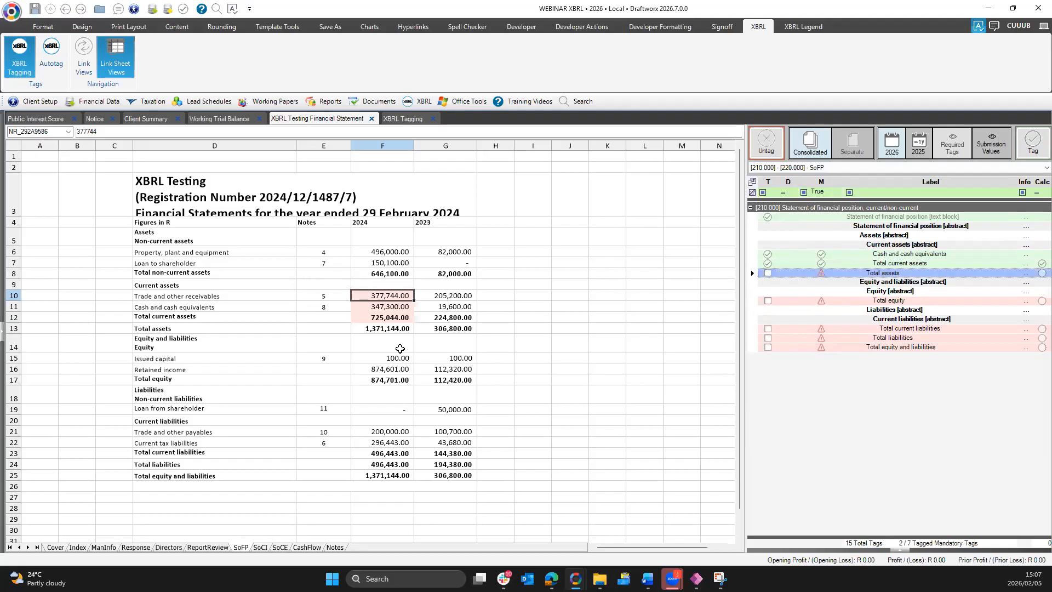
{"action": "left_click", "coordinate": [373, 329]}
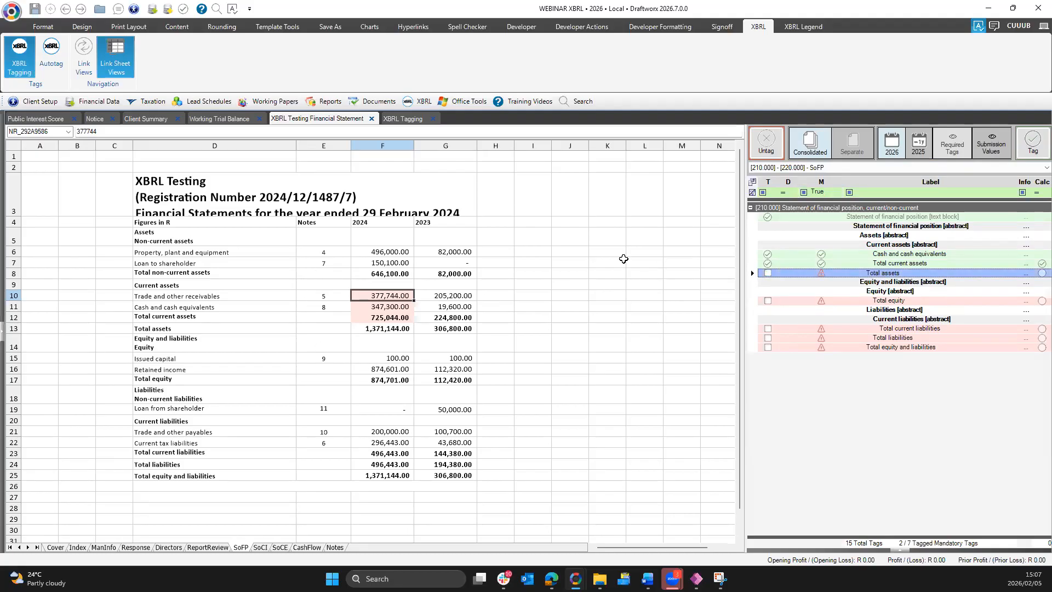
{"action": "left_click", "coordinate": [1028, 152]}
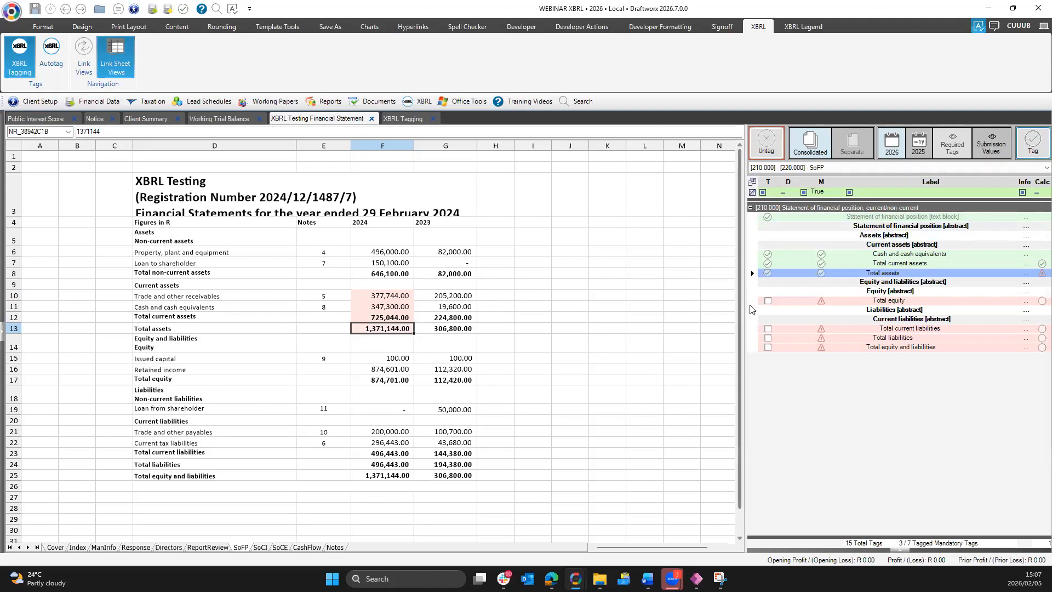
Tag the 2024 total equity and total current liabilities figures with their matching mandatory tags
{"action": "left_click", "coordinate": [754, 301]}
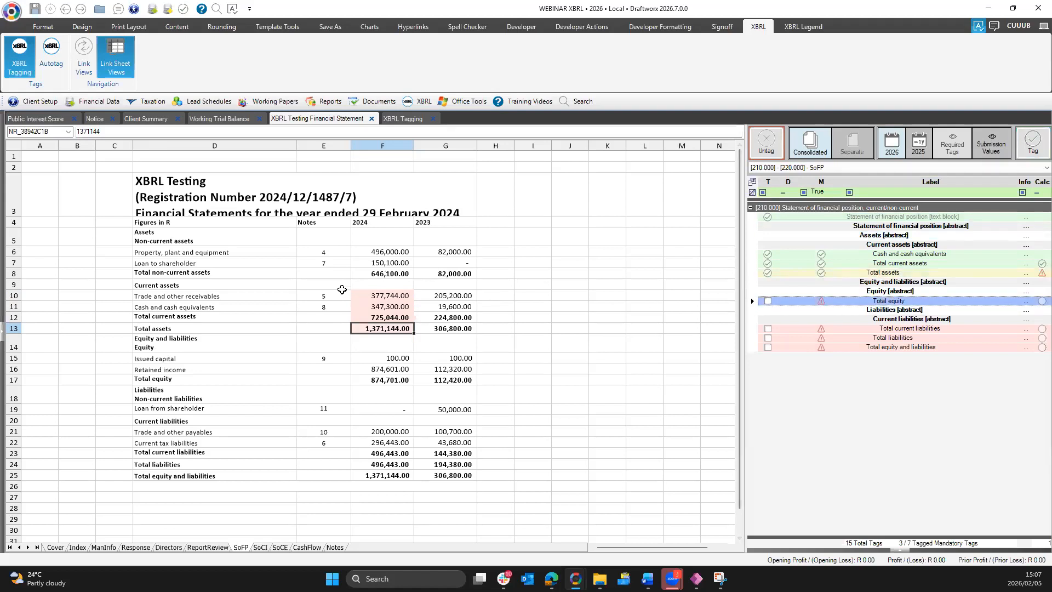
{"action": "scroll", "coordinate": [376, 369], "scroll_direction": "down", "scroll_amount": 3}
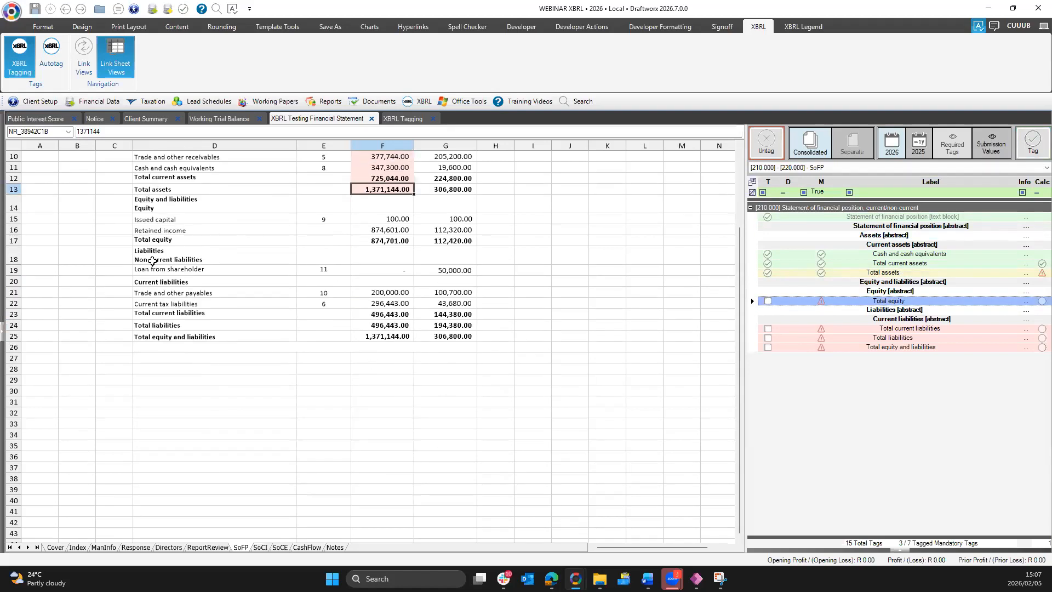
{"action": "left_click", "coordinate": [383, 241]}
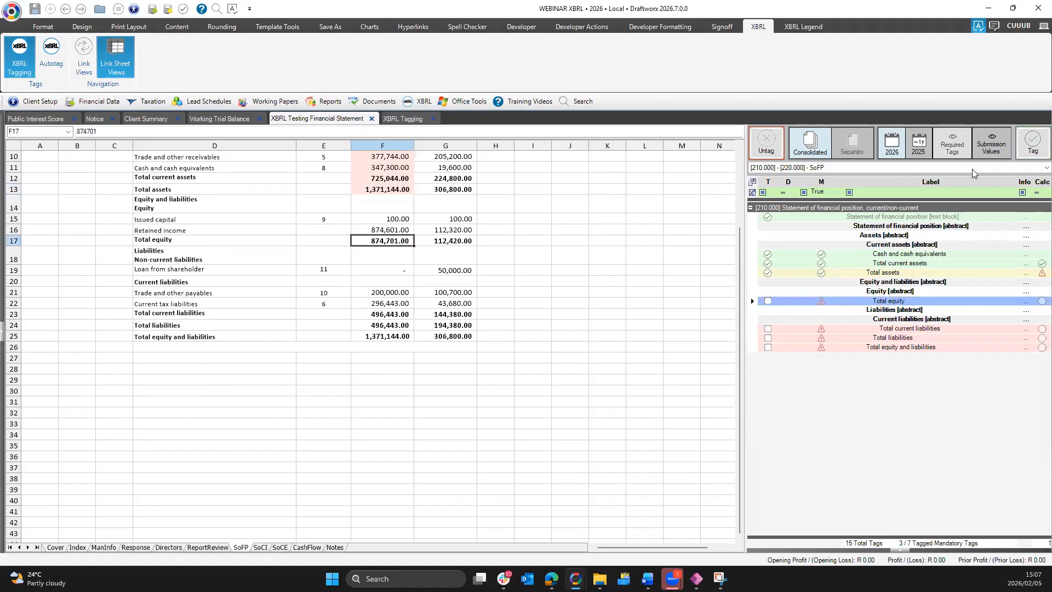
{"action": "left_click", "coordinate": [1035, 157]}
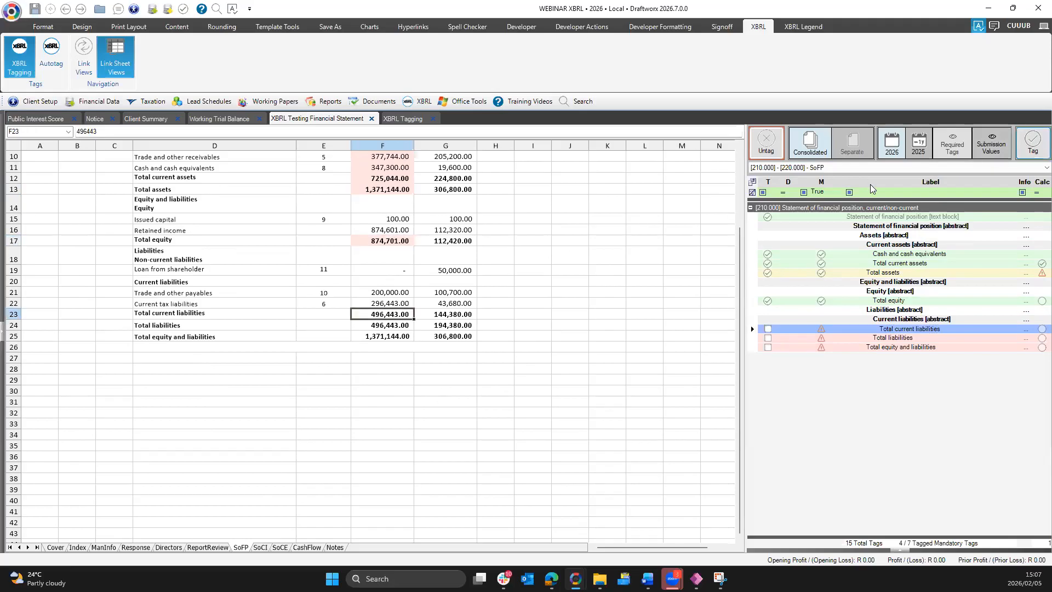
{"action": "left_click", "coordinate": [768, 329]}
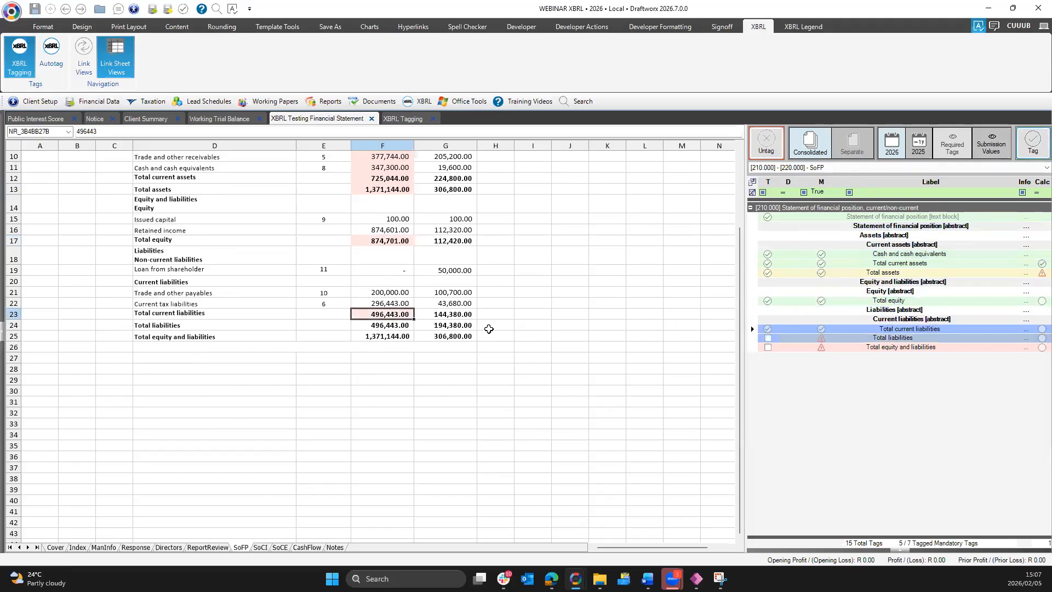
Tag the 2024 total liabilities and total equity and liabilities figures with their matching mandatory tags
{"action": "left_click", "coordinate": [1032, 147]}
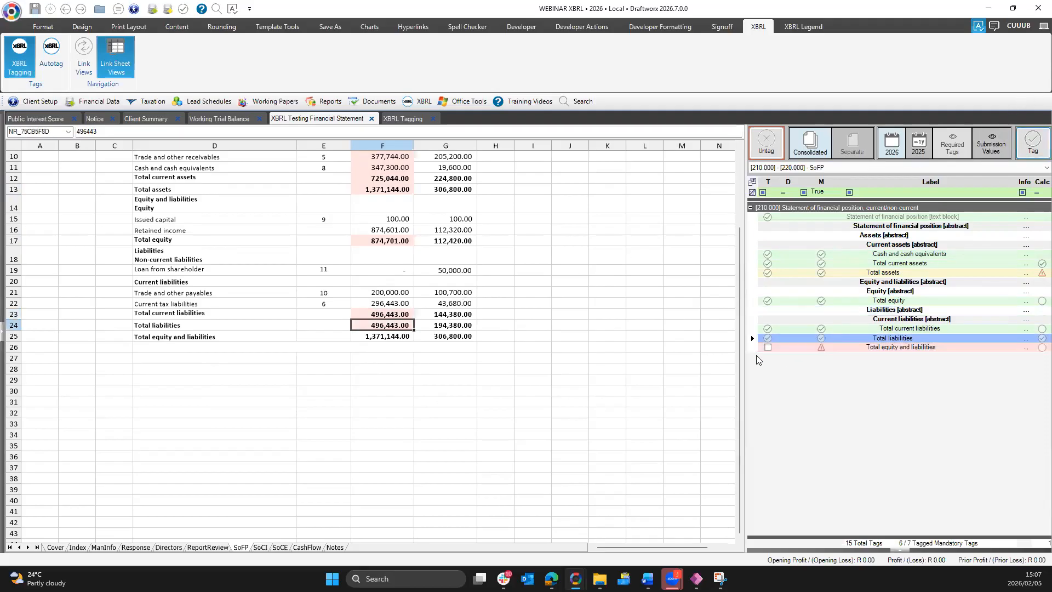
{"action": "left_click", "coordinate": [752, 349]}
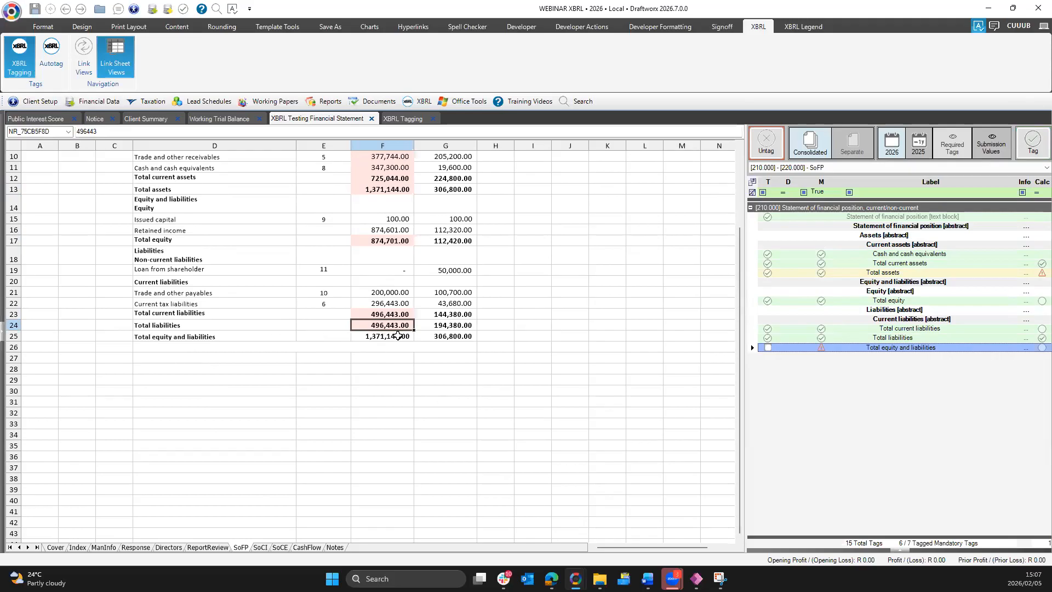
{"action": "left_click", "coordinate": [392, 337]}
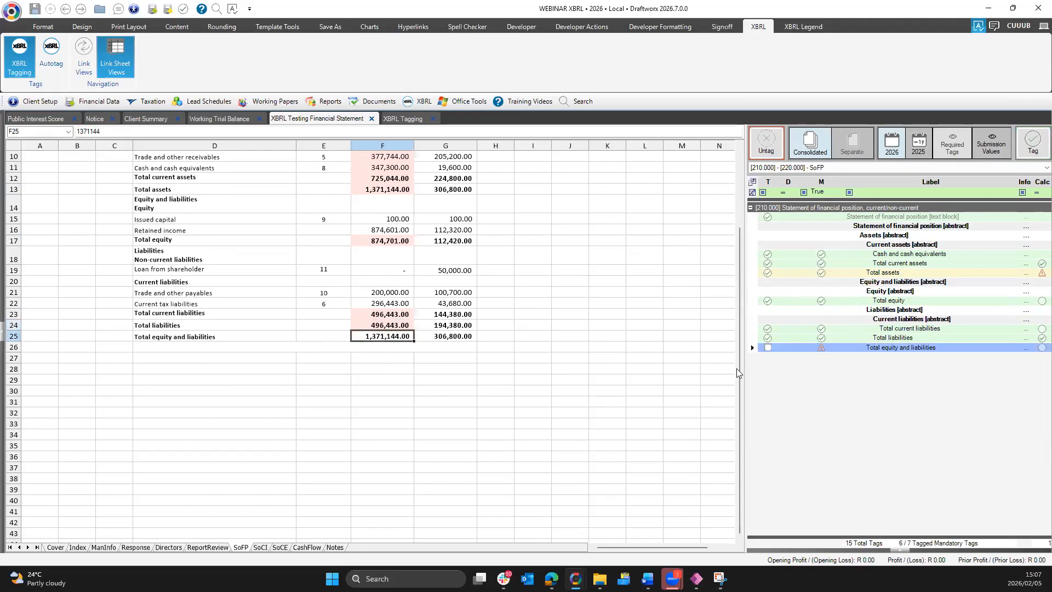
{"action": "left_click", "coordinate": [1033, 141]}
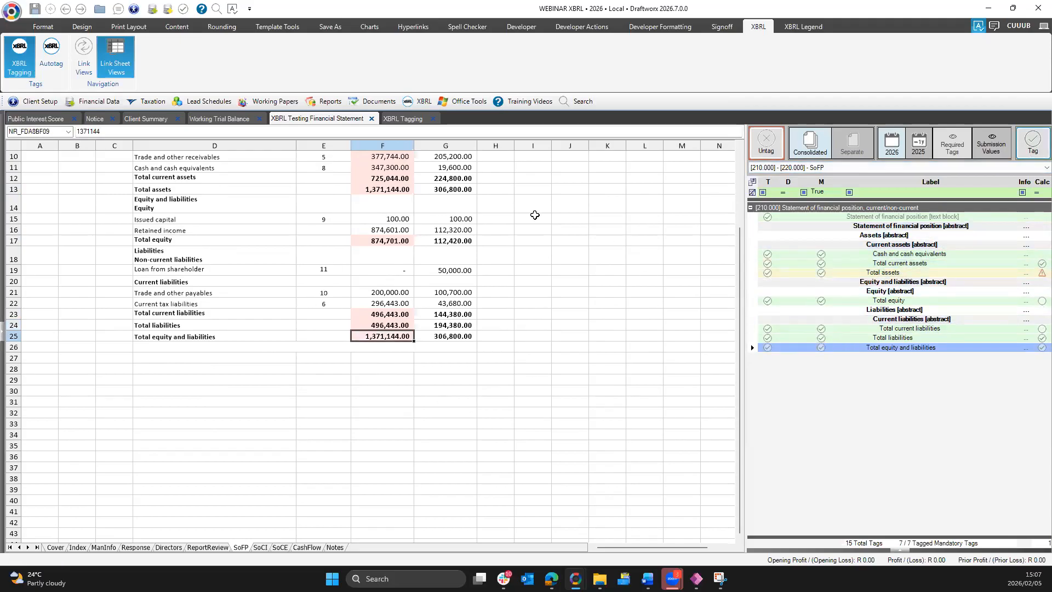
Open the SoCI sheet and tag the 2024 revenue figure with the mandatory Revenue tag
{"action": "left_click", "coordinate": [260, 547]}
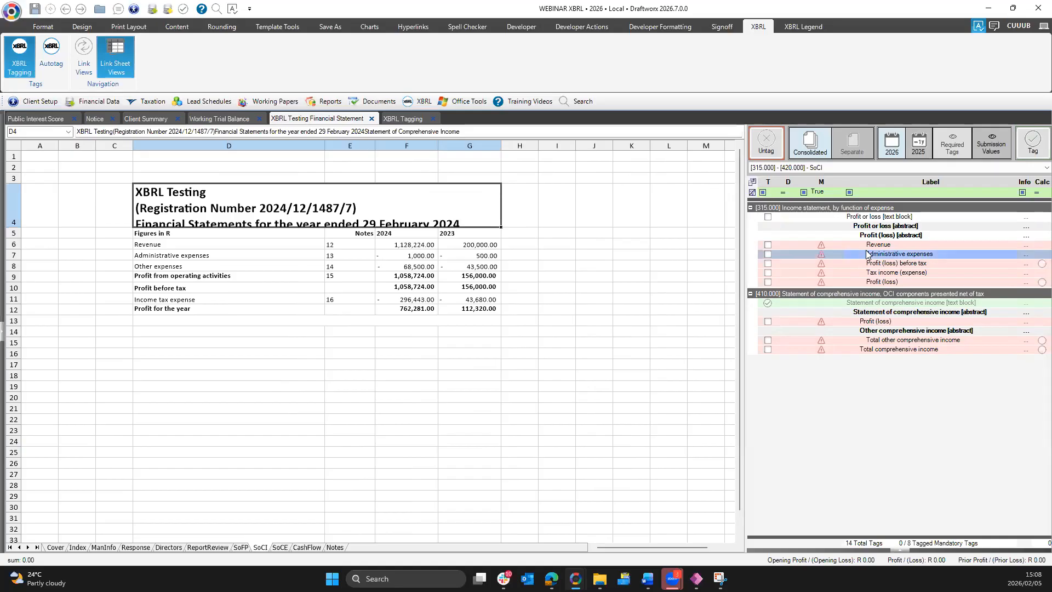
{"action": "left_click", "coordinate": [830, 192]}
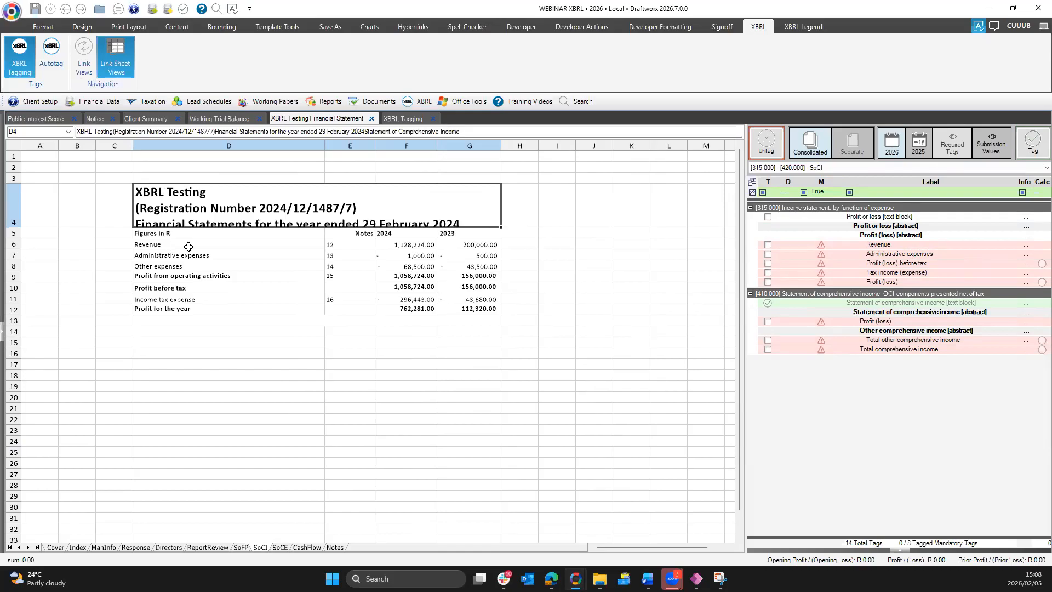
{"action": "left_click", "coordinate": [403, 245]}
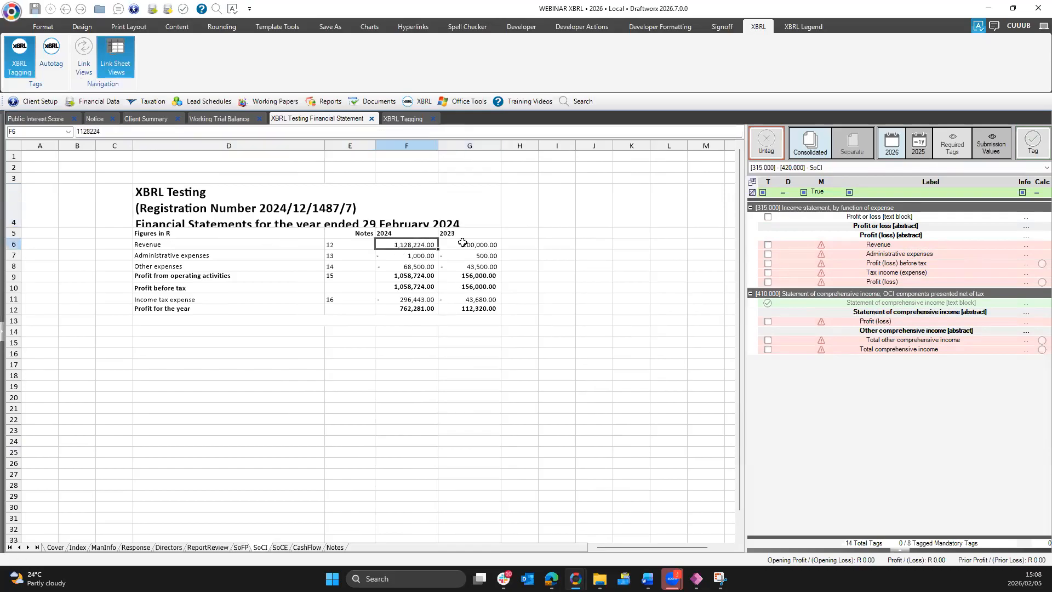
{"action": "left_click", "coordinate": [879, 245]}
{"action": "left_click", "coordinate": [1033, 144]}
{"action": "left_click", "coordinate": [416, 256]}
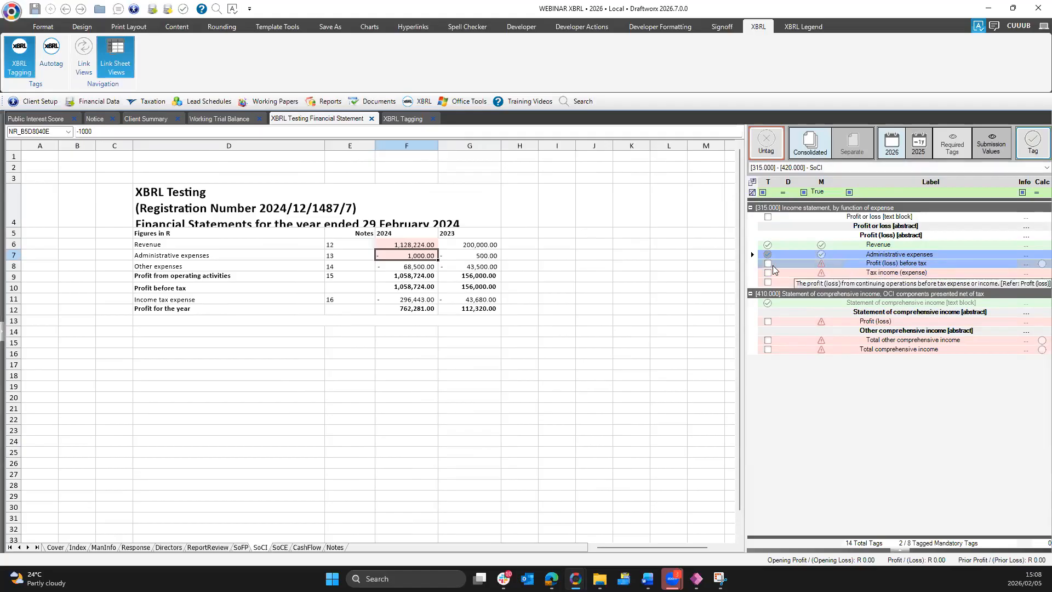
{"action": "left_click", "coordinate": [382, 283]}
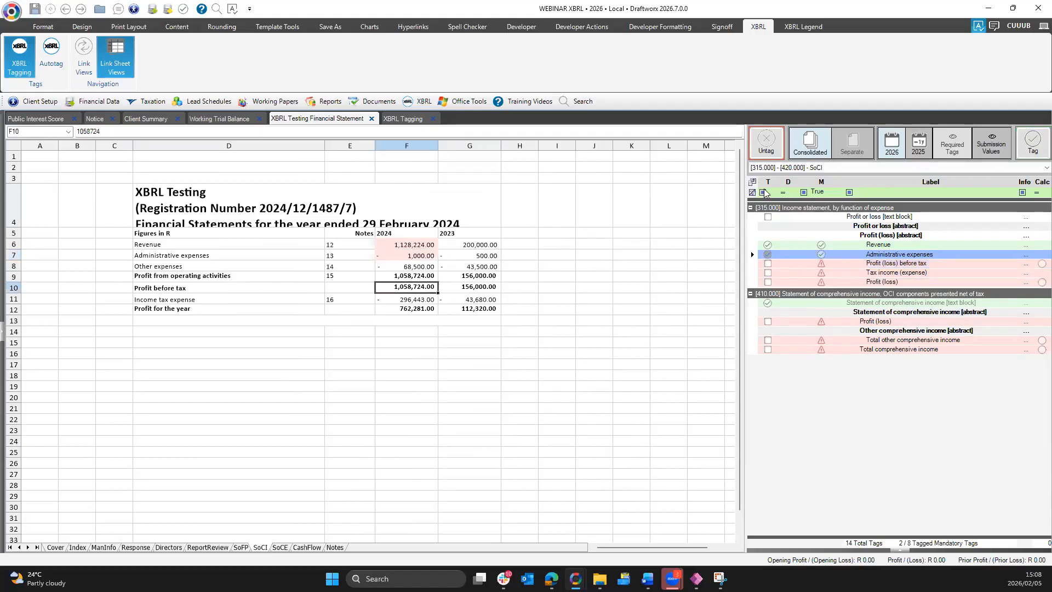
{"action": "left_click", "coordinate": [1027, 146]}
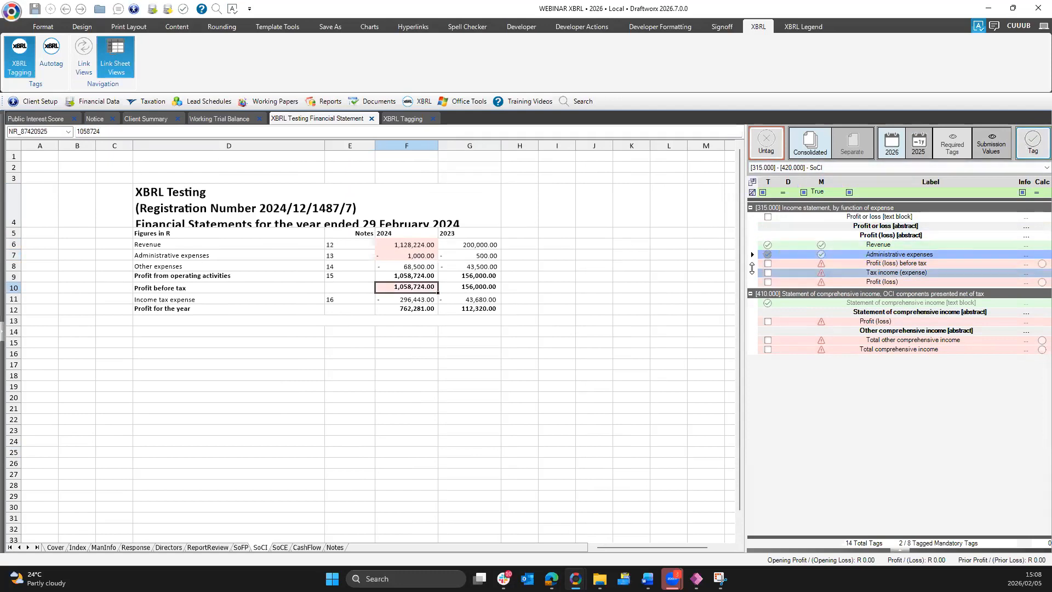
{"action": "left_click", "coordinate": [752, 262]}
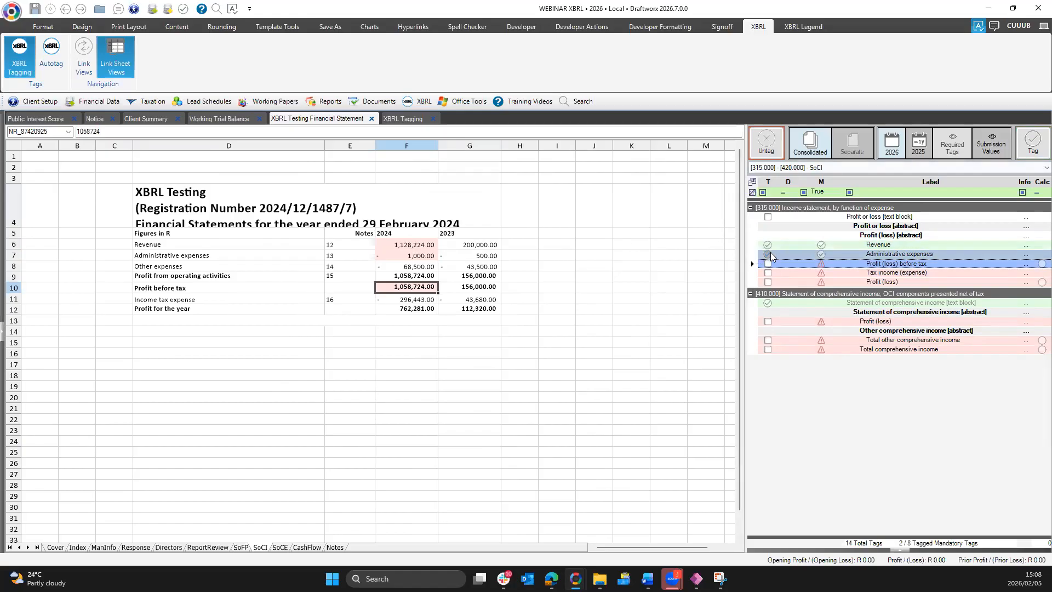
{"action": "left_click", "coordinate": [769, 255]}
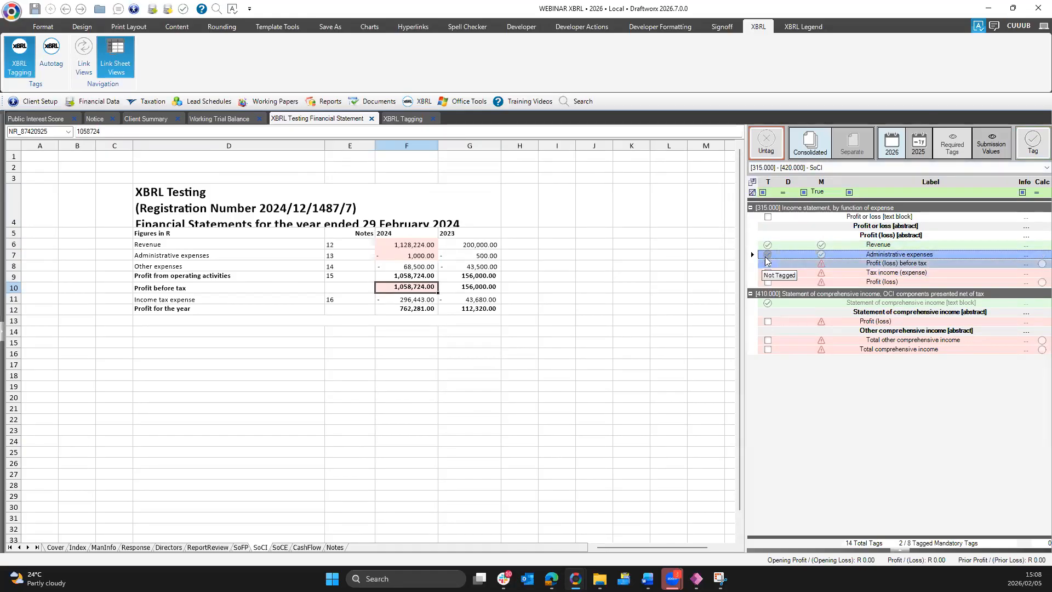
{"action": "left_click", "coordinate": [769, 256]}
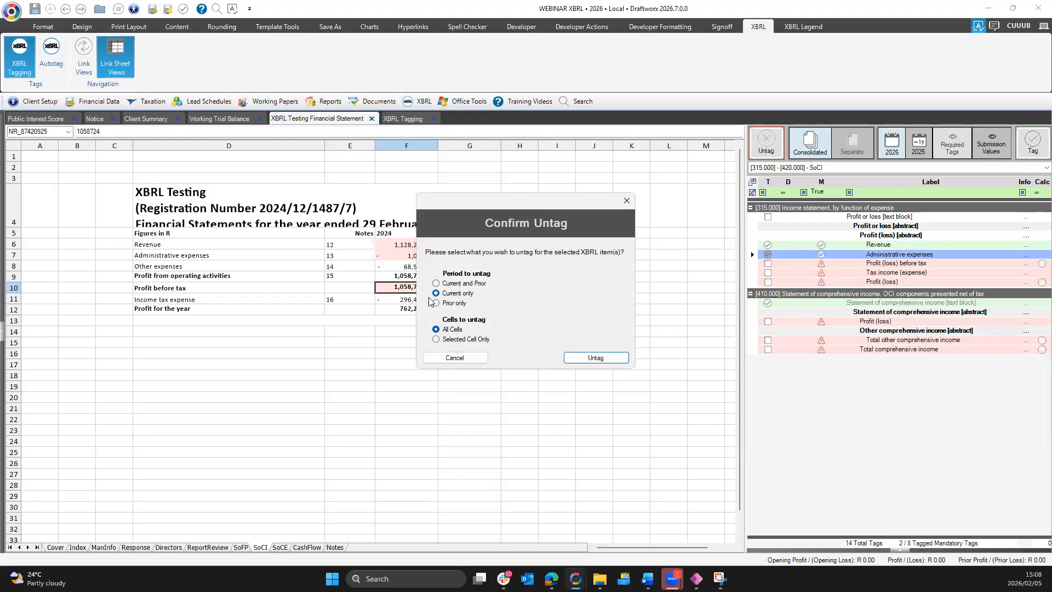
{"action": "left_click", "coordinate": [598, 358]}
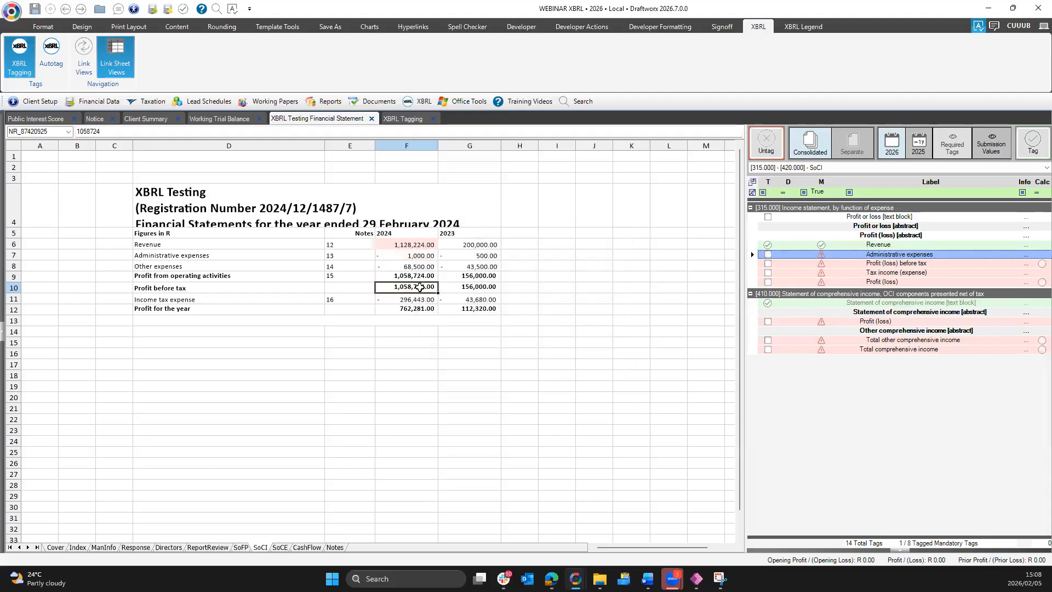
Tag the 2024 administrative expenses figure as Administrative expenses and the 2024 profit before tax figure as Profit (loss) before tax
{"action": "left_click", "coordinate": [409, 255]}
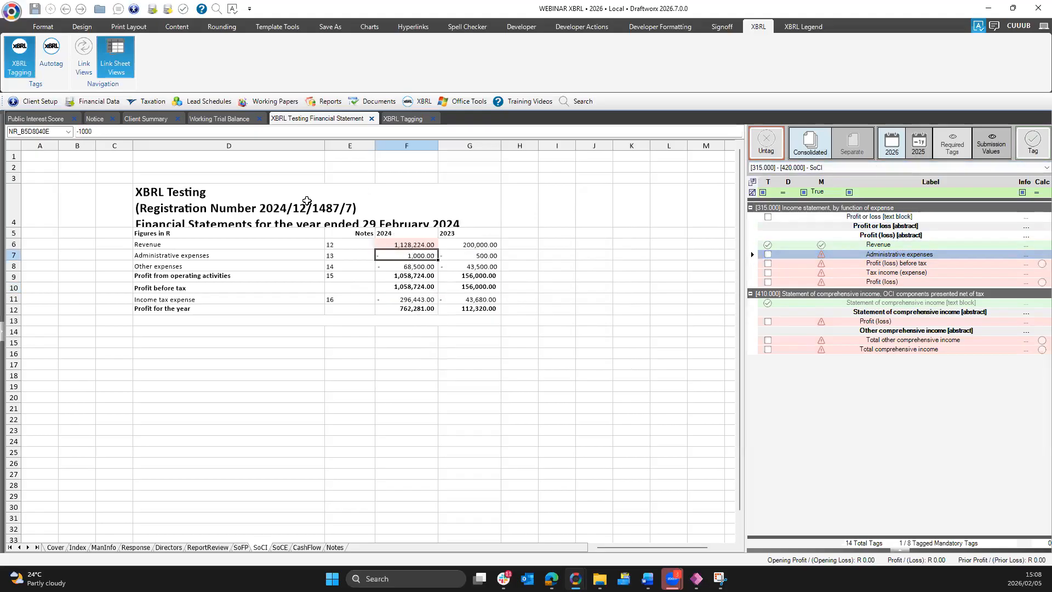
{"action": "left_click", "coordinate": [1030, 154]}
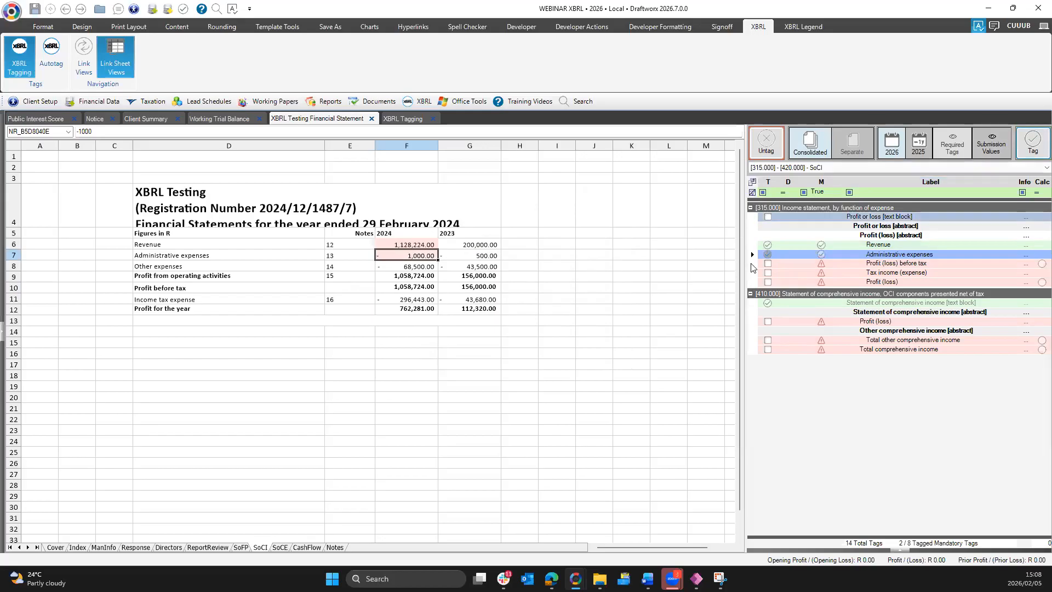
{"action": "left_click", "coordinate": [751, 265]}
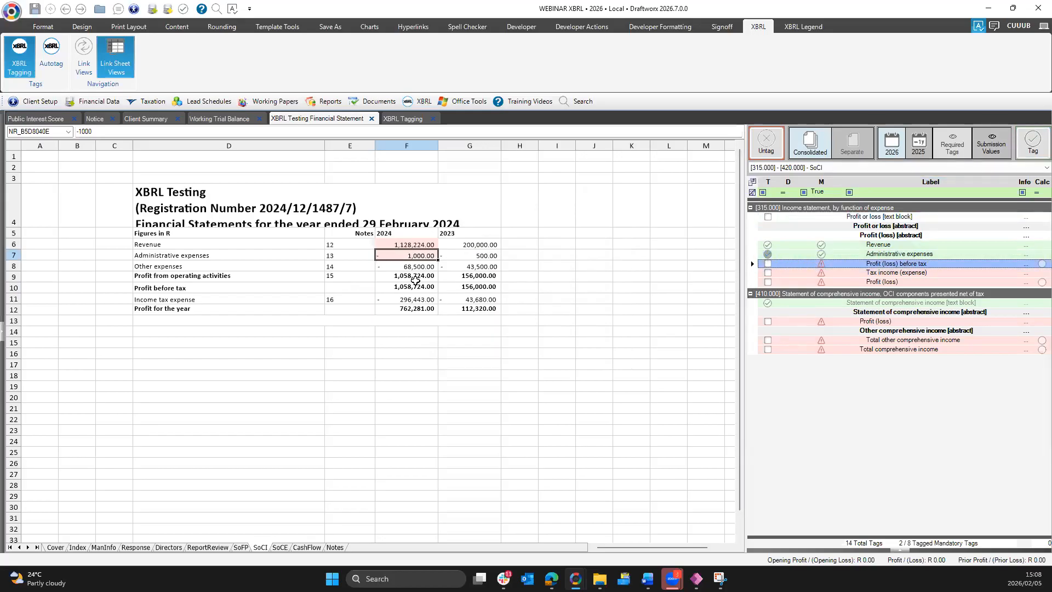
{"action": "left_click", "coordinate": [402, 287]}
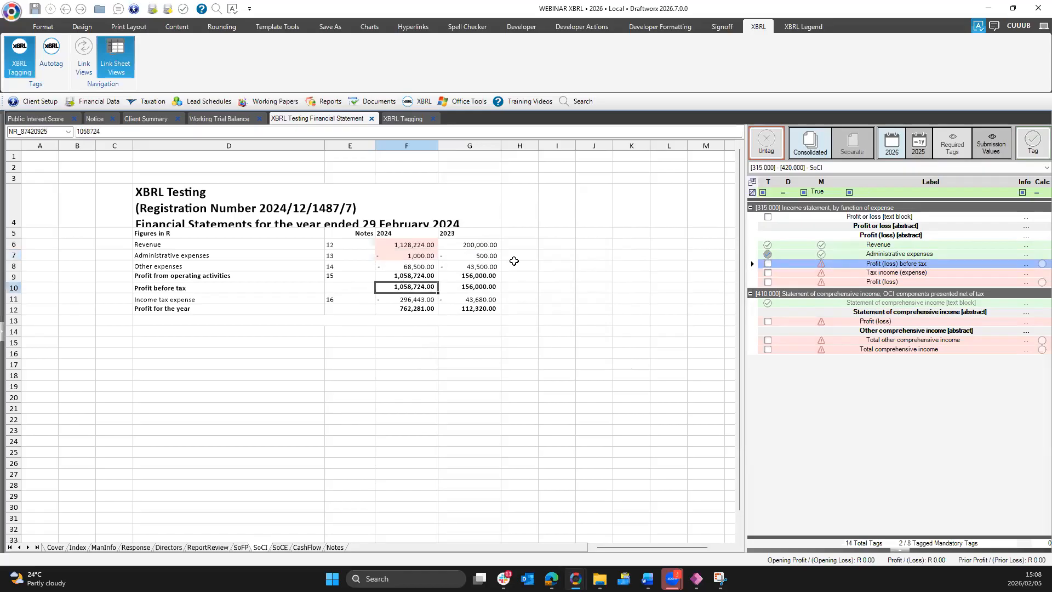
{"action": "left_click", "coordinate": [1017, 134]}
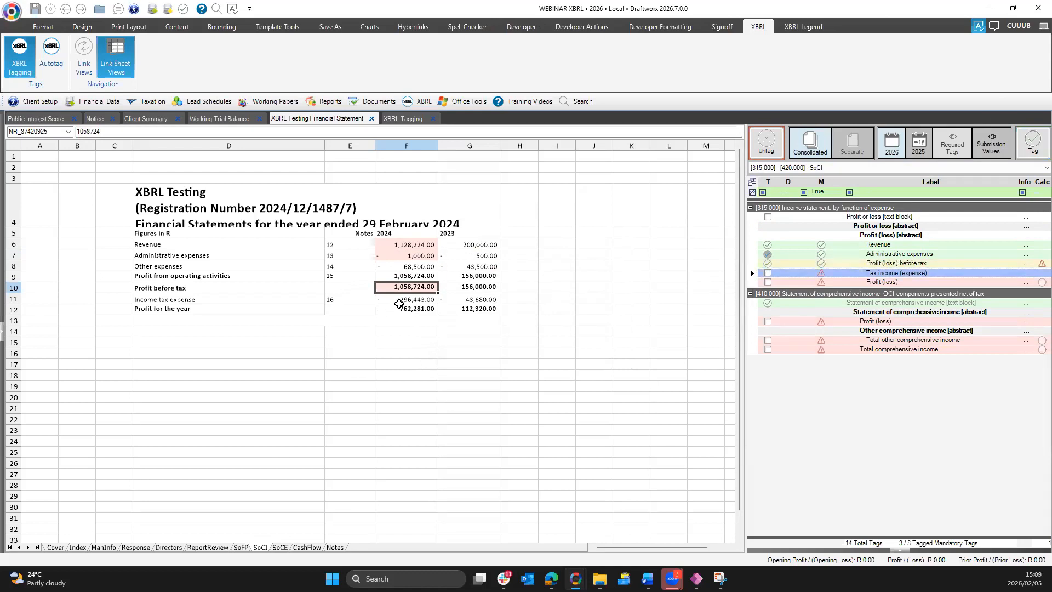
Tag the 2024 income tax expense as Tax income (expense) and the 2024 profit for the year as Profit (loss)
{"action": "left_click", "coordinate": [398, 302]}
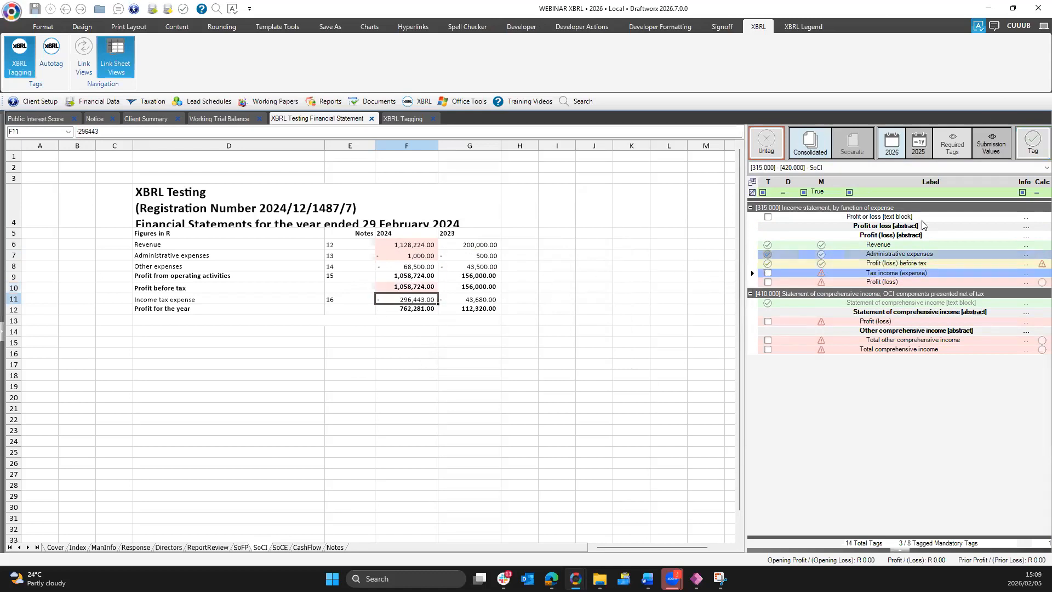
{"action": "left_click", "coordinate": [1024, 153]}
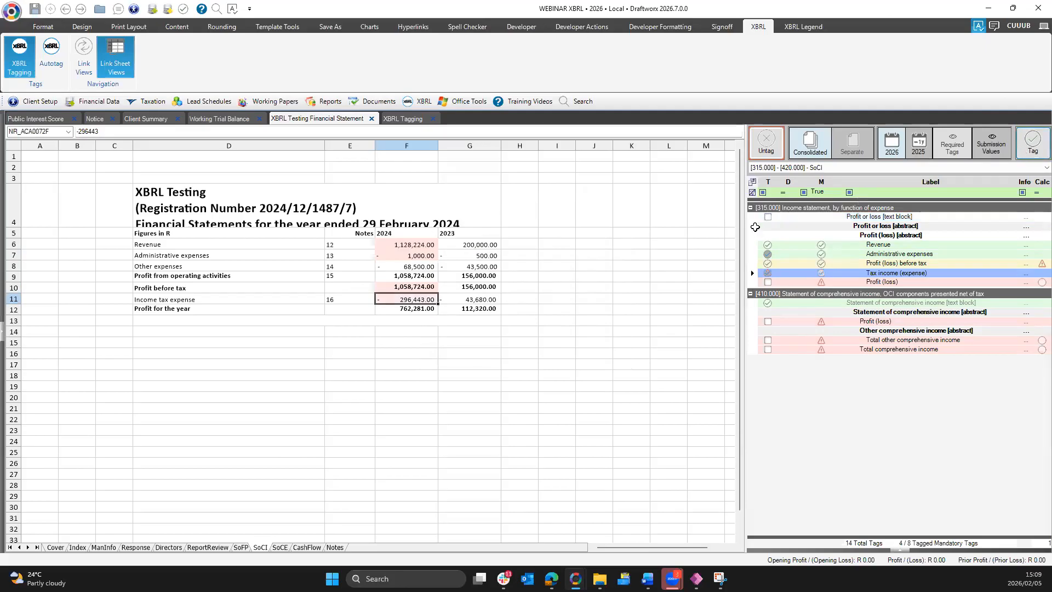
{"action": "left_click", "coordinate": [408, 308]}
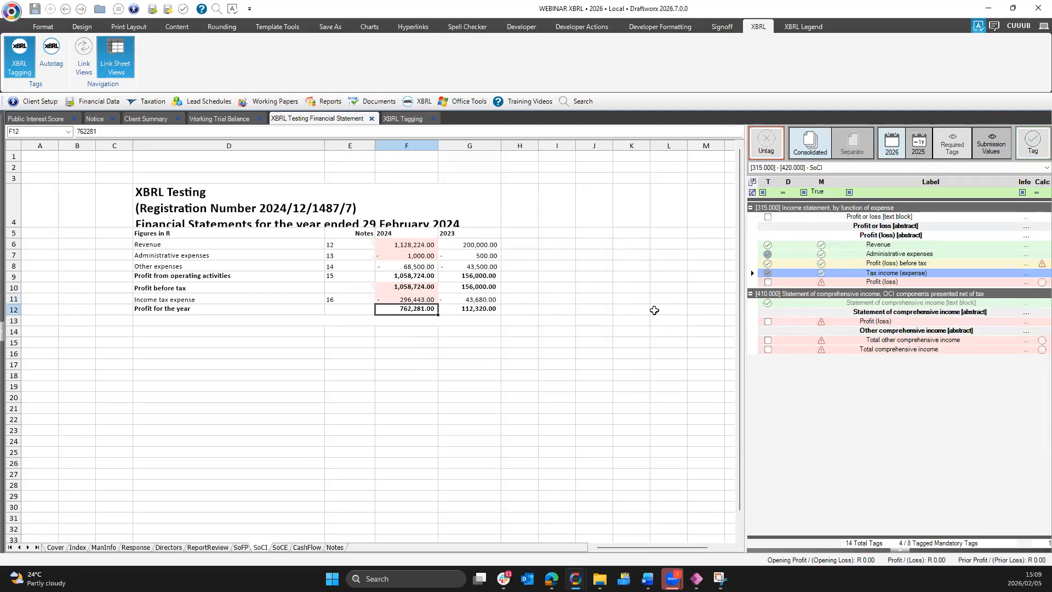
{"action": "double_click", "coordinate": [751, 282]}
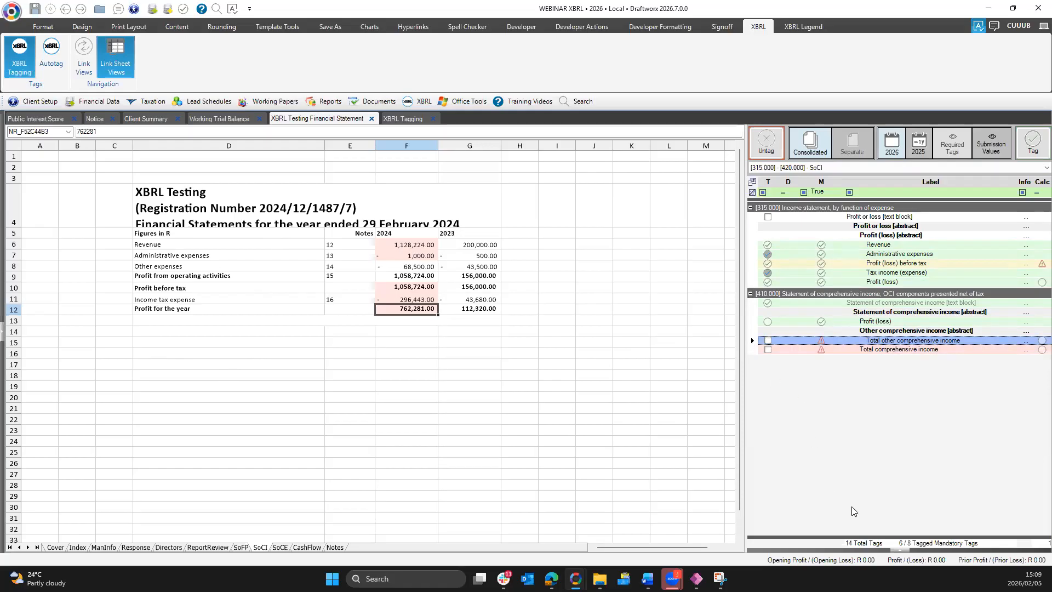
Complete the mandatory Total other comprehensive income item by entering the footnote None in its tag info
{"action": "left_click", "coordinate": [900, 551]}
{"action": "left_click", "coordinate": [851, 527]}
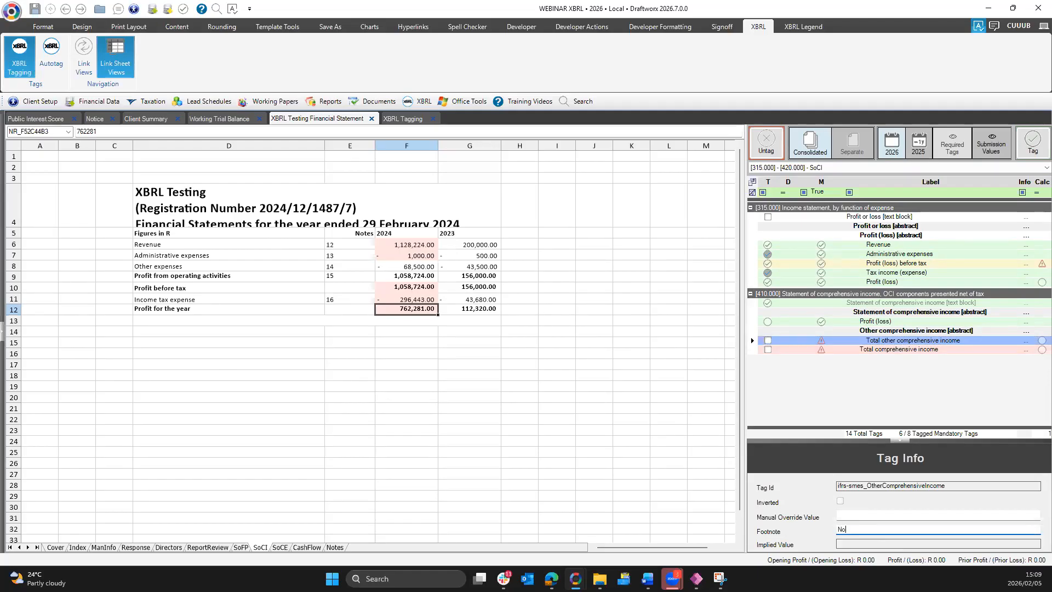
{"action": "left_click", "coordinate": [853, 517]}
{"action": "left_click", "coordinate": [907, 428]}
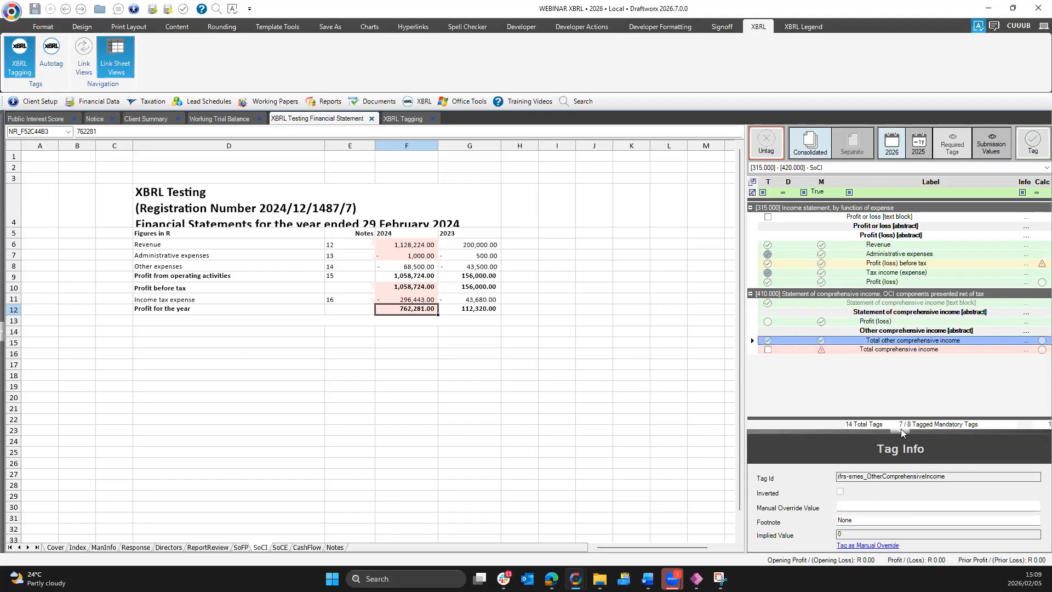
{"action": "left_click", "coordinate": [900, 431]}
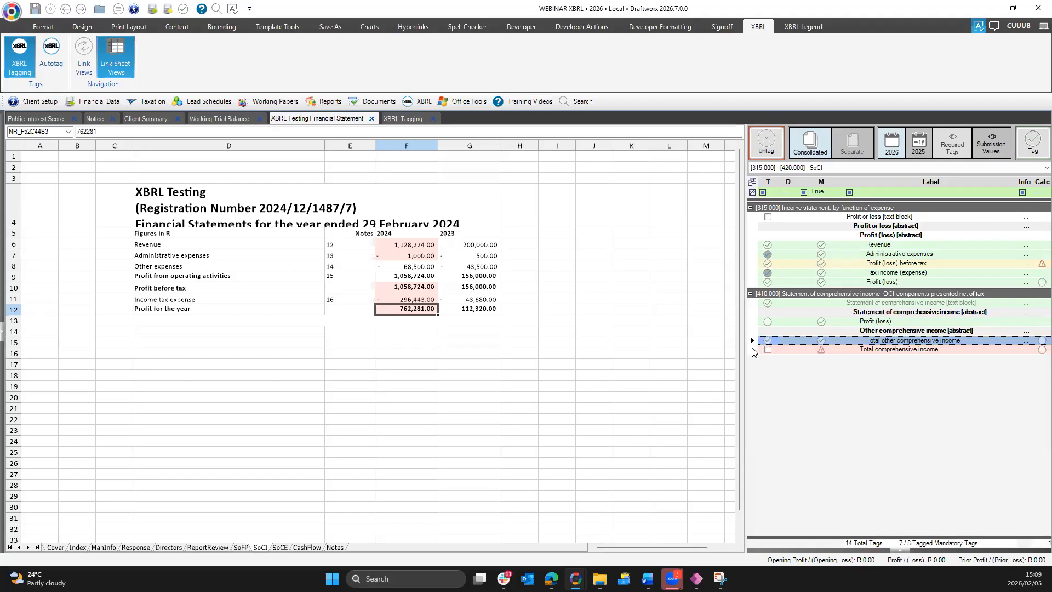
Give the Total comprehensive income item a manual override value of 762281 in its tag info
{"action": "left_click", "coordinate": [754, 346]}
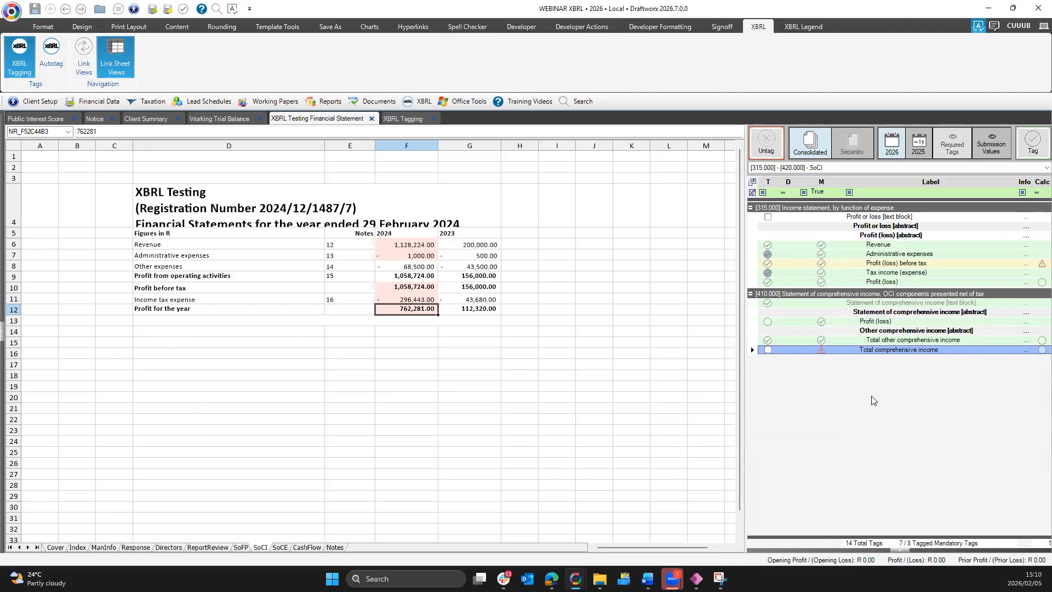
{"action": "left_click", "coordinate": [900, 550]}
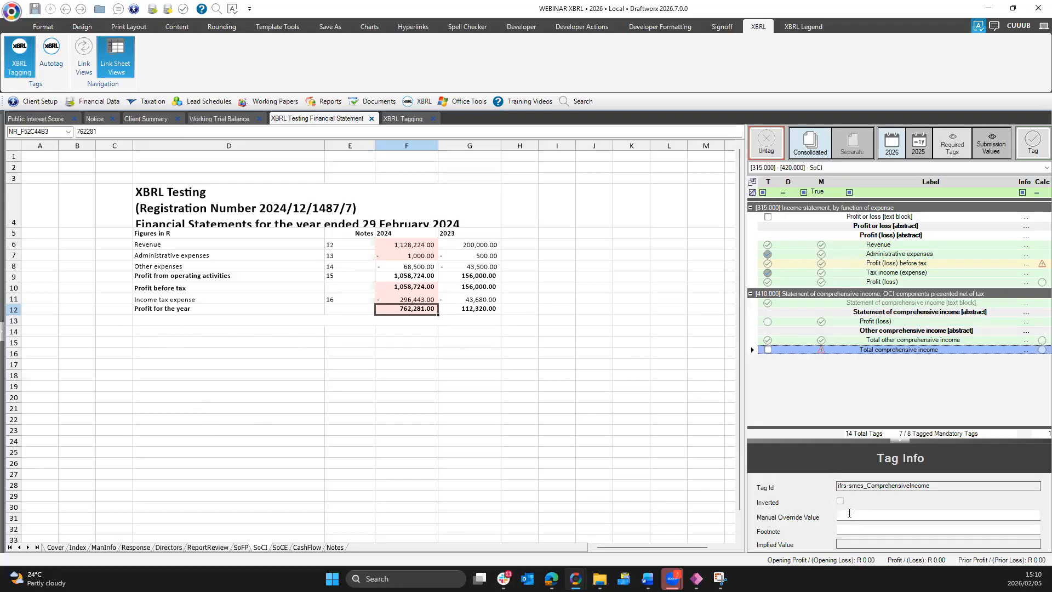
{"action": "left_click", "coordinate": [850, 513]}
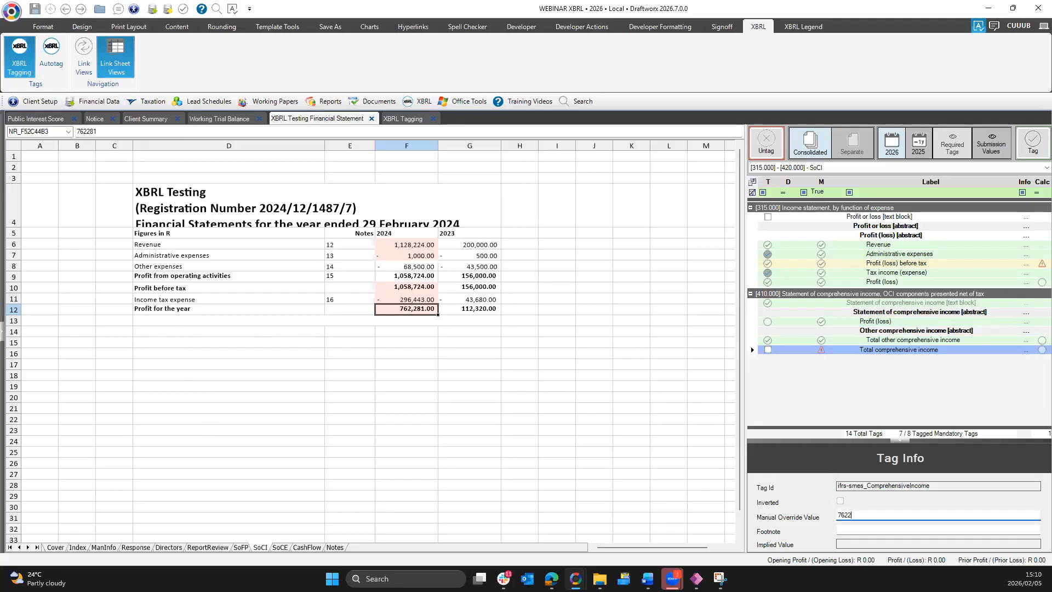
{"action": "type", "text": "762281"}
{"action": "key", "text": "Tab"}
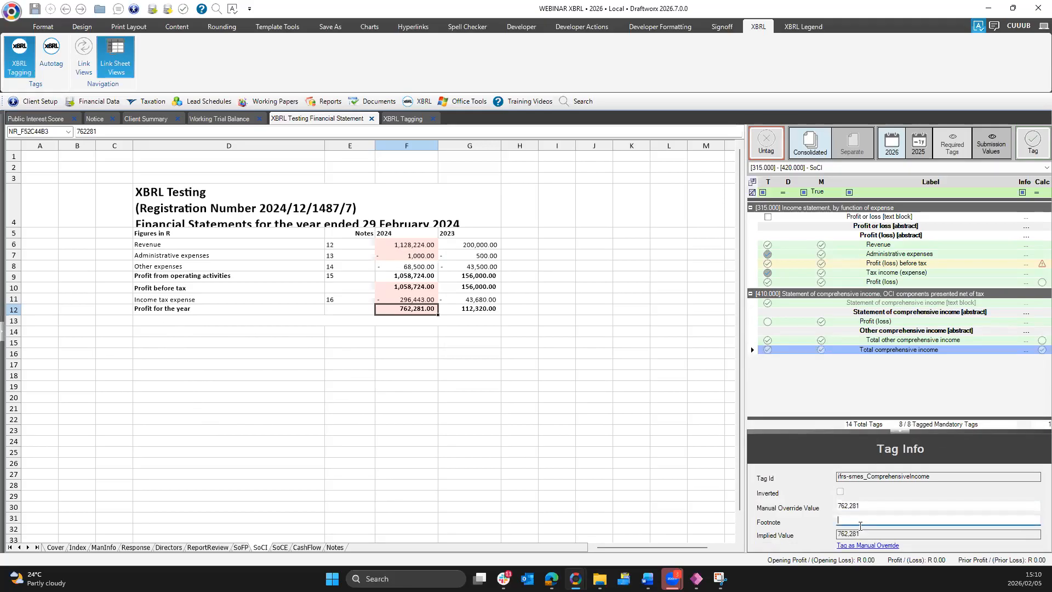
{"action": "left_click", "coordinate": [901, 431]}
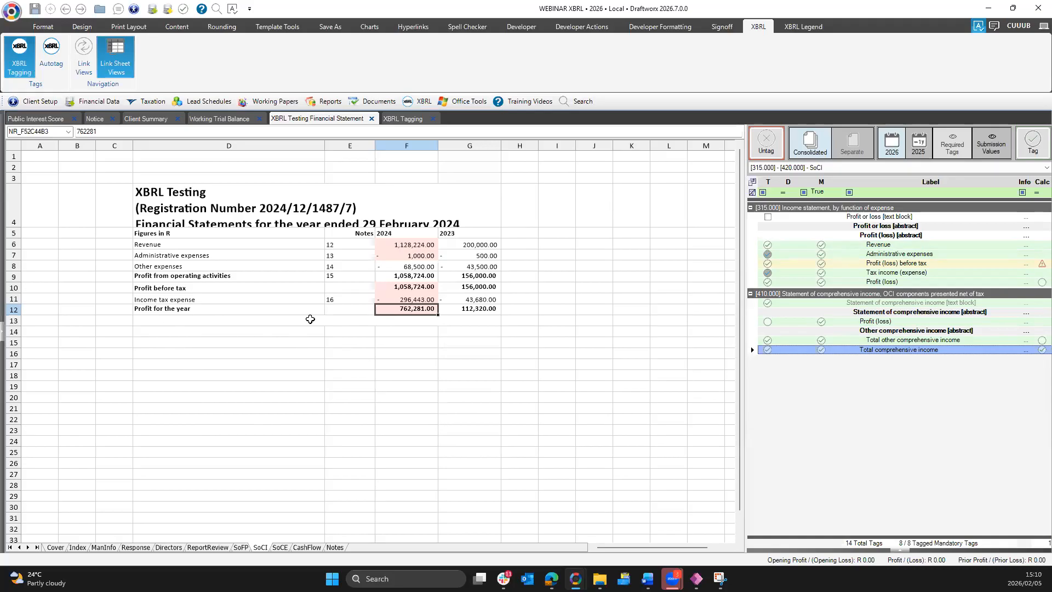
Open the SoCE sheet and tag the 2024 total comprehensive income figure in the Total column as Total increase (decrease) in equity
{"action": "left_click", "coordinate": [278, 548]}
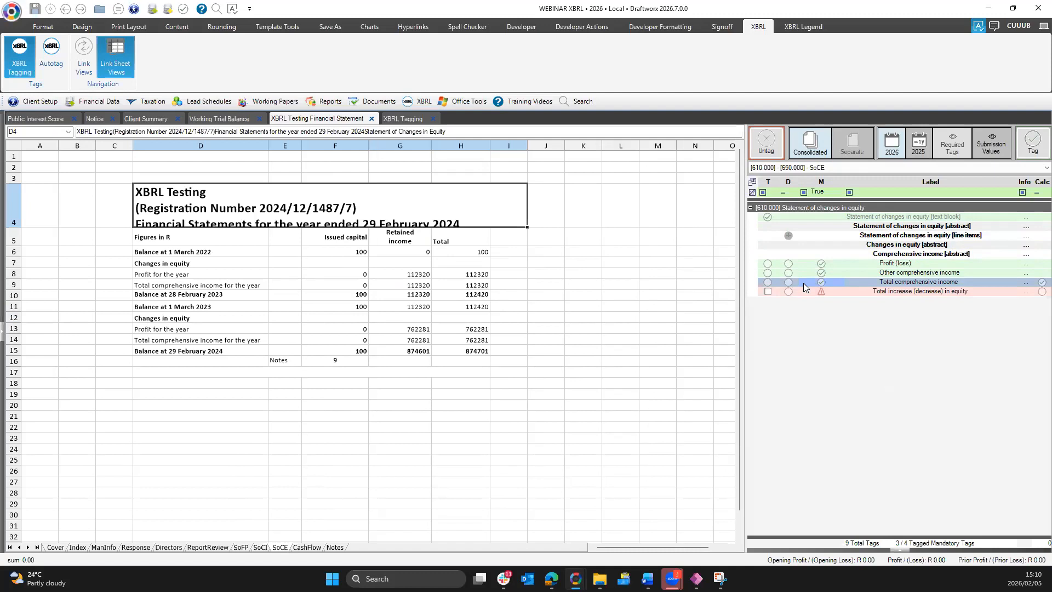
{"action": "left_click", "coordinate": [754, 294]}
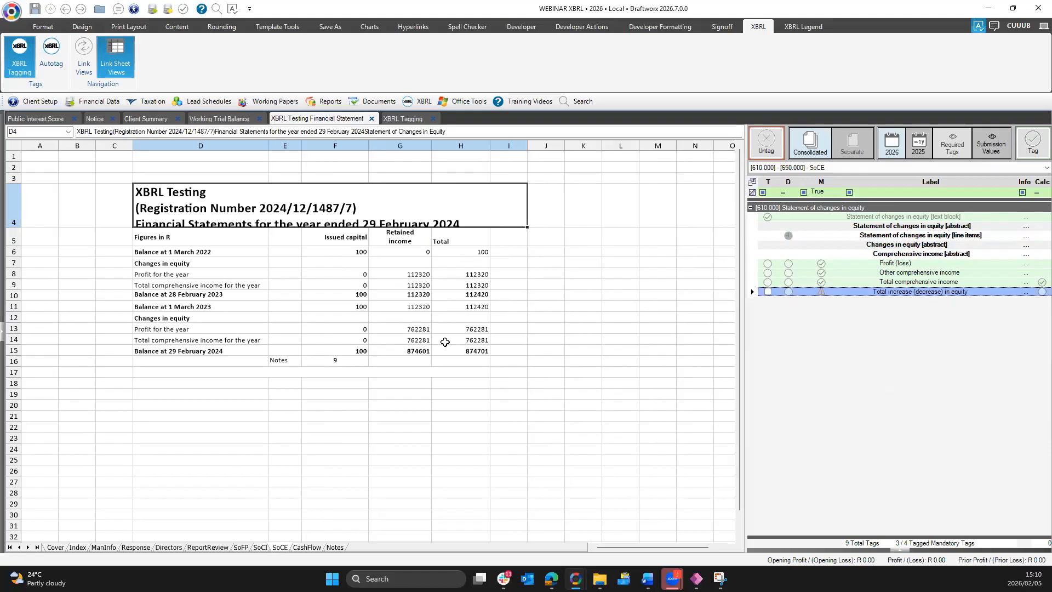
{"action": "left_click", "coordinate": [473, 340]}
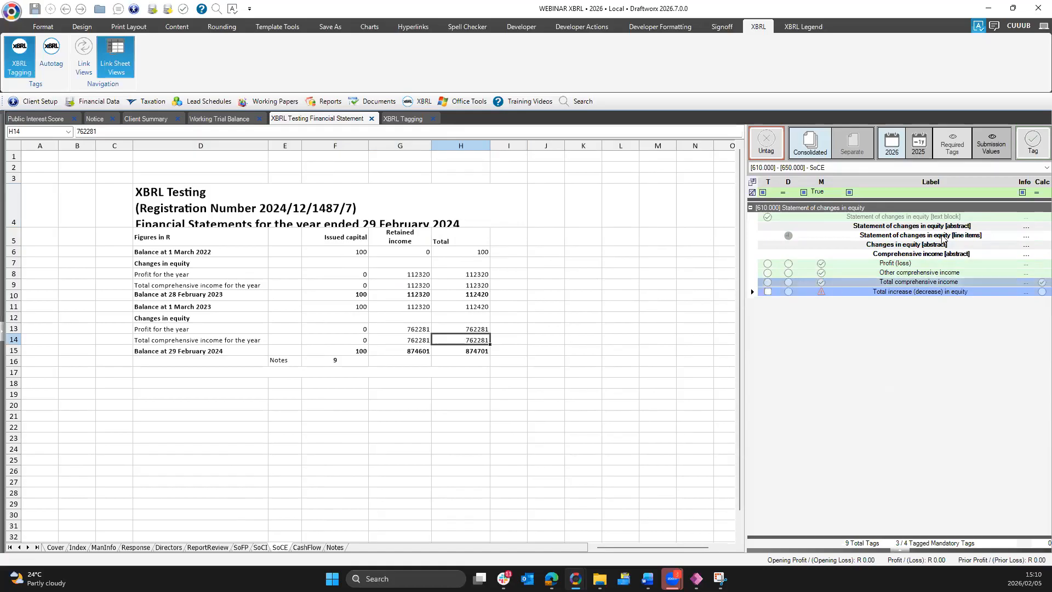
{"action": "left_click", "coordinate": [1032, 144]}
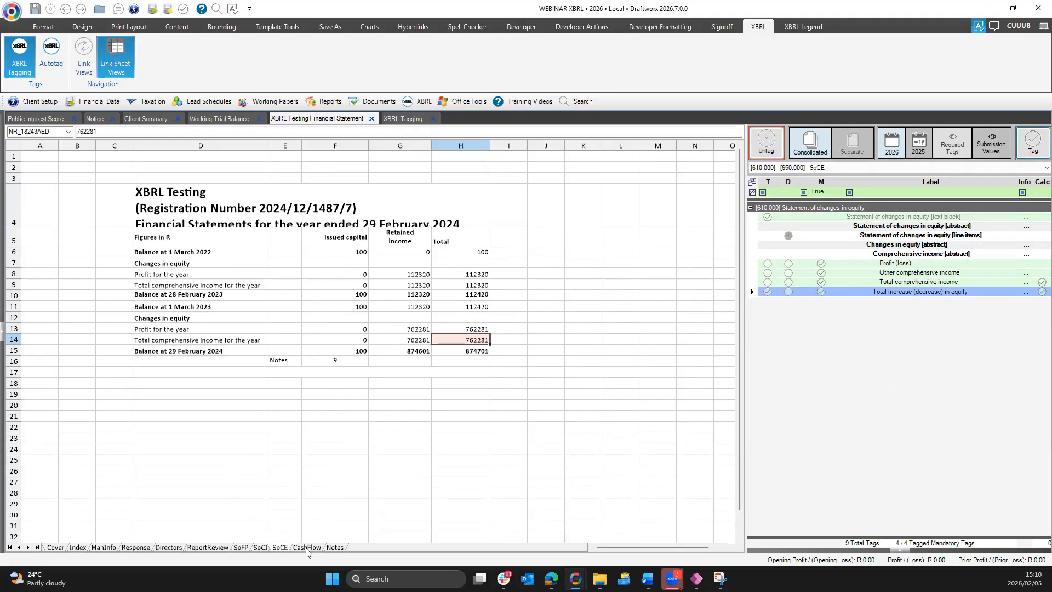
Open the CashFlow sheet and tag the 2024 net cash flows from operating activities figure with its matching mandatory tag
{"action": "left_click", "coordinate": [307, 547]}
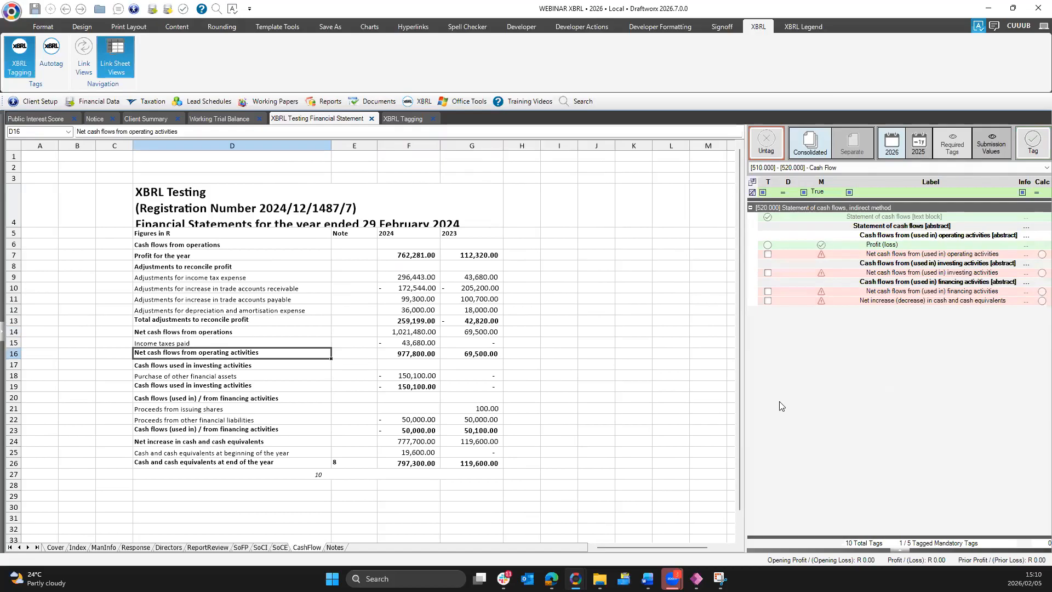
{"action": "left_click", "coordinate": [773, 254]}
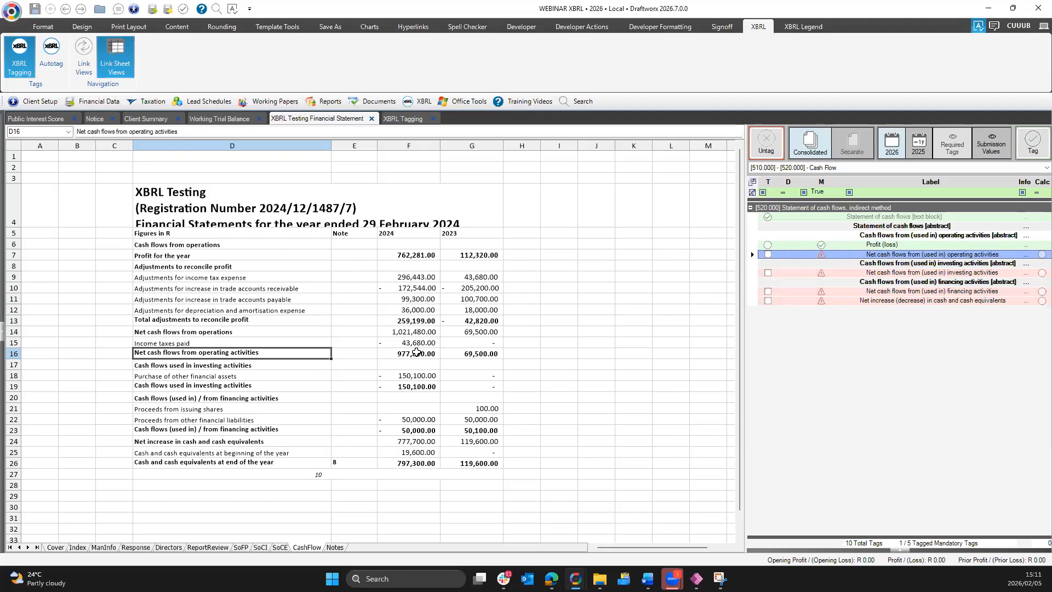
{"action": "left_click", "coordinate": [417, 353]}
{"action": "left_click", "coordinate": [1030, 147]}
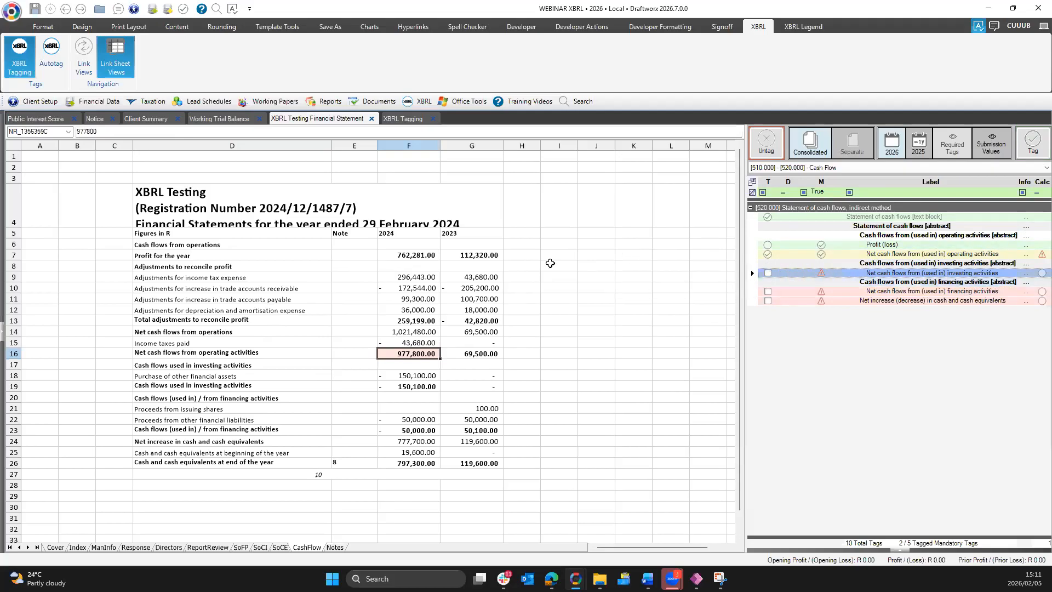
Tag the 2024 cash flows used in investing activities and from financing activities totals on the CashFlow sheet with their matching mandatory tags
{"action": "left_click", "coordinate": [416, 386]}
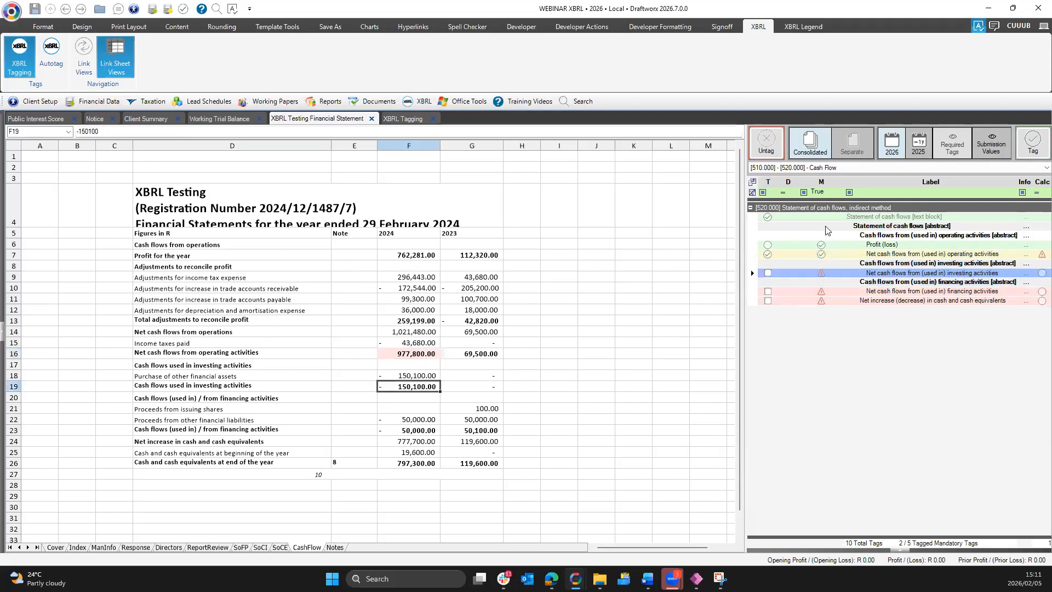
{"action": "left_click", "coordinate": [1034, 148]}
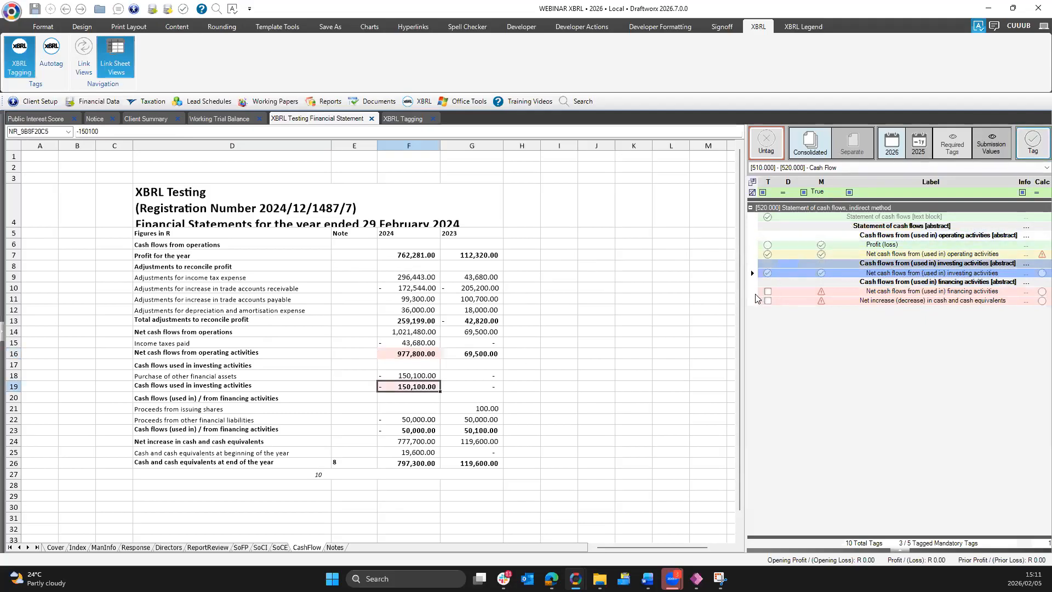
{"action": "left_click", "coordinate": [756, 294]}
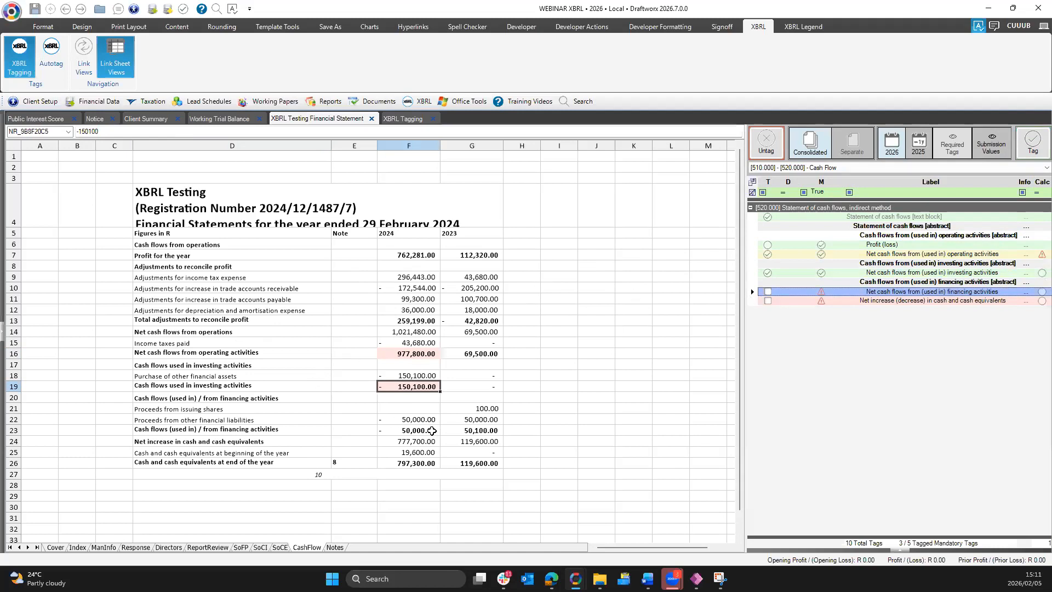
{"action": "left_click", "coordinate": [432, 431]}
{"action": "left_click", "coordinate": [1035, 152]}
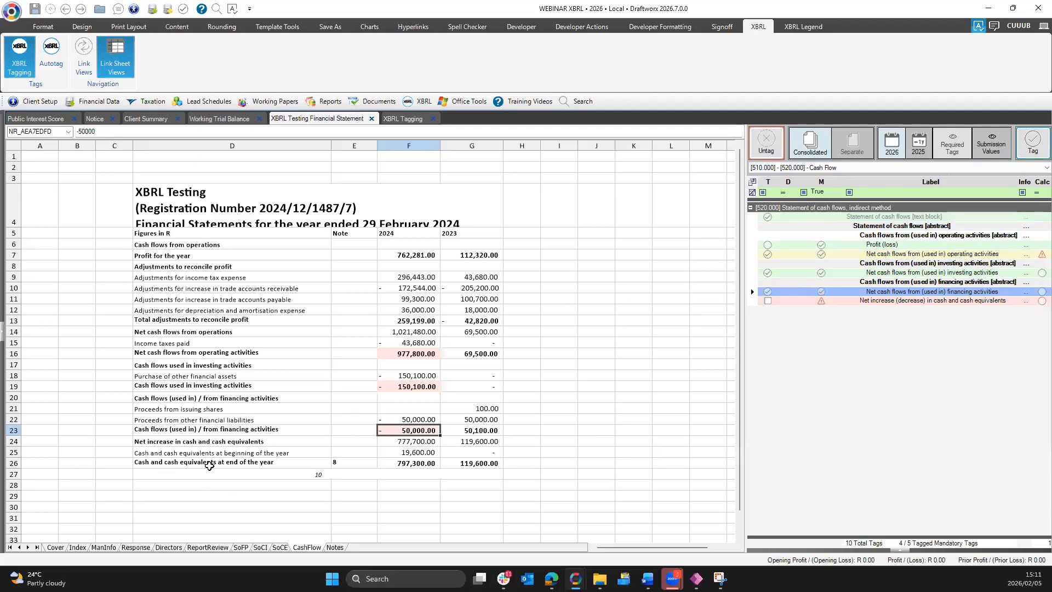
Tag the 2024 net increase in cash and cash equivalents figure as Net increase (decrease) in cash and cash equivalents
{"action": "left_click", "coordinate": [778, 301]}
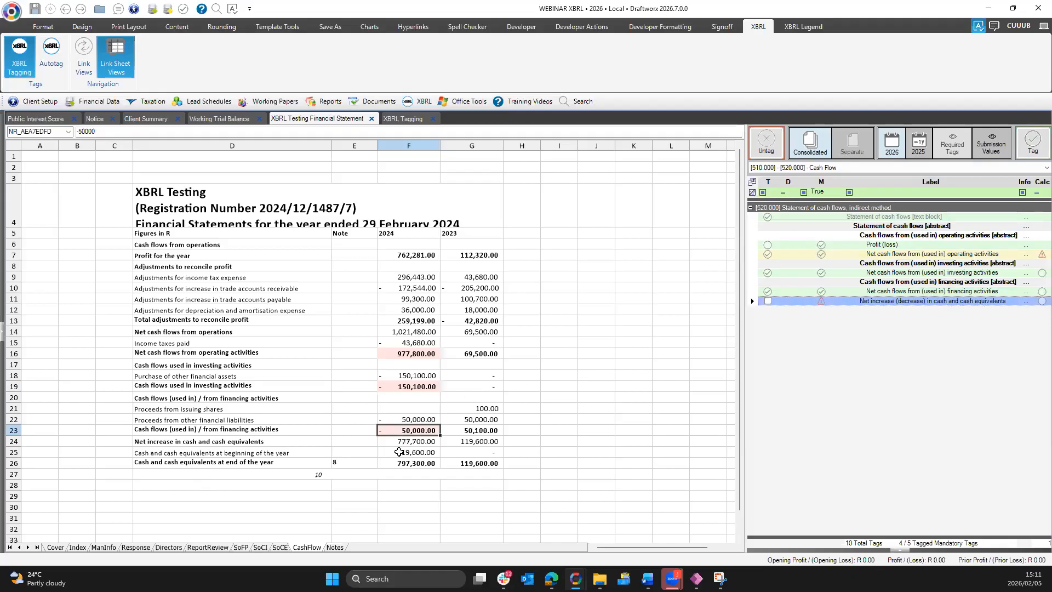
{"action": "left_click", "coordinate": [410, 443]}
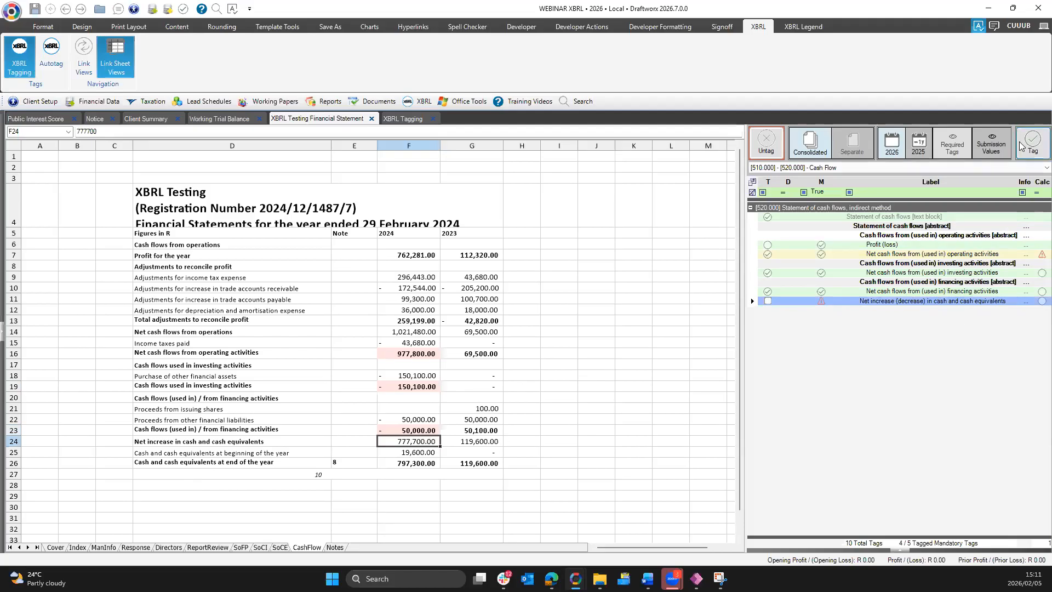
{"action": "left_click", "coordinate": [1033, 144]}
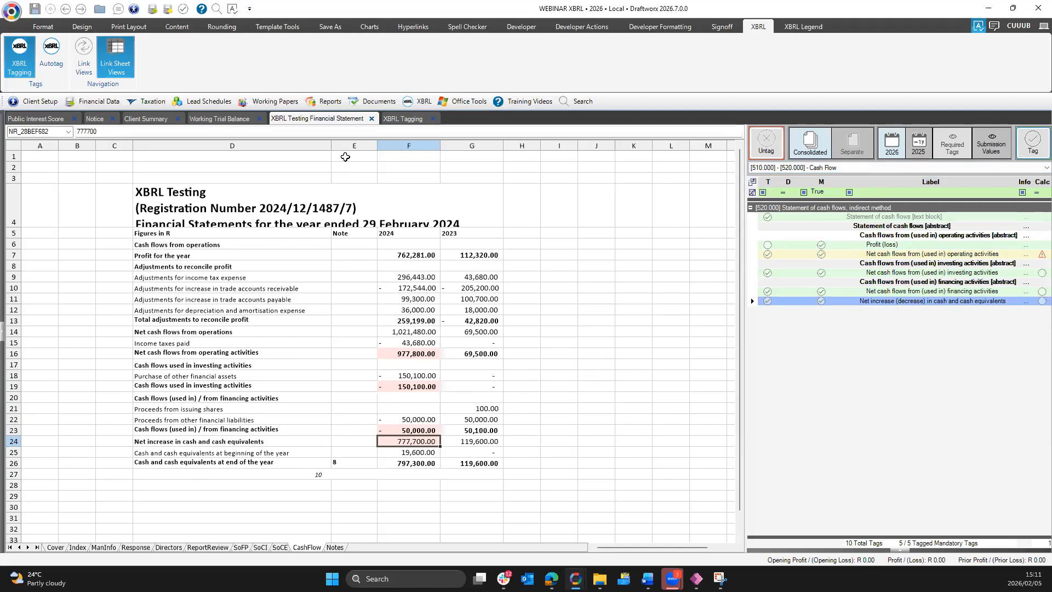
Save the changes into the XBRL Tagging form and set the holding company disclosure's manual override value to None
{"action": "left_click", "coordinate": [396, 120]}
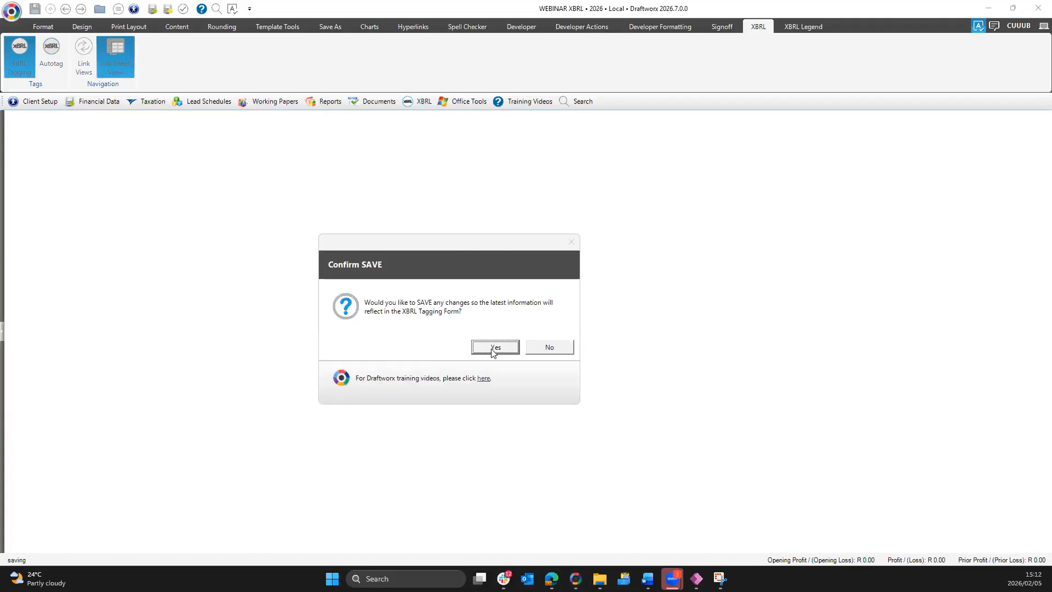
{"action": "left_click", "coordinate": [492, 350]}
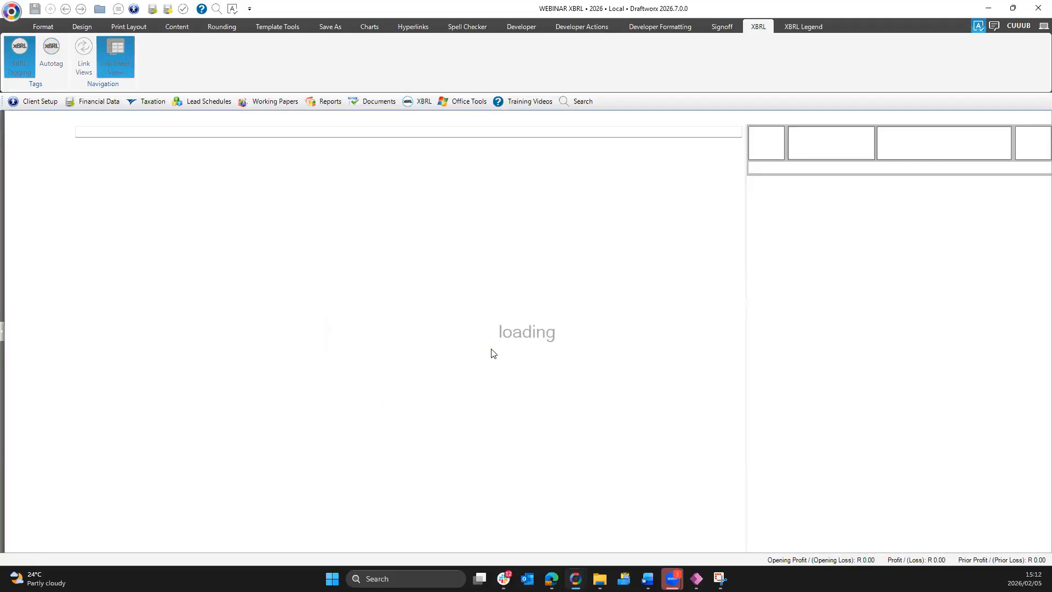
{"action": "scroll", "coordinate": [482, 311], "scroll_direction": "down", "scroll_amount": 4}
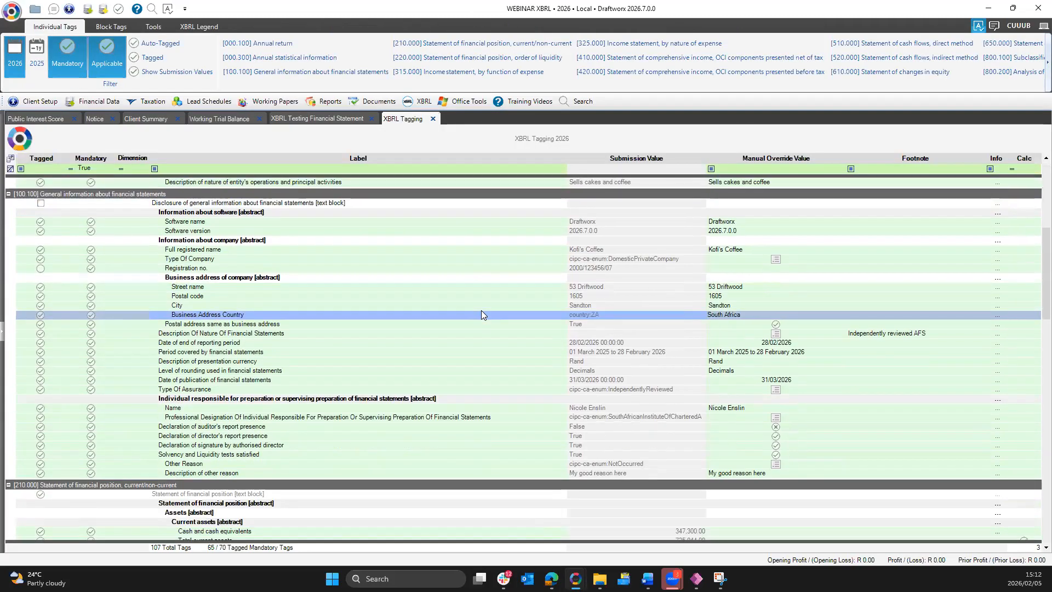
{"action": "scroll", "coordinate": [481, 314], "scroll_direction": "down", "scroll_amount": 18}
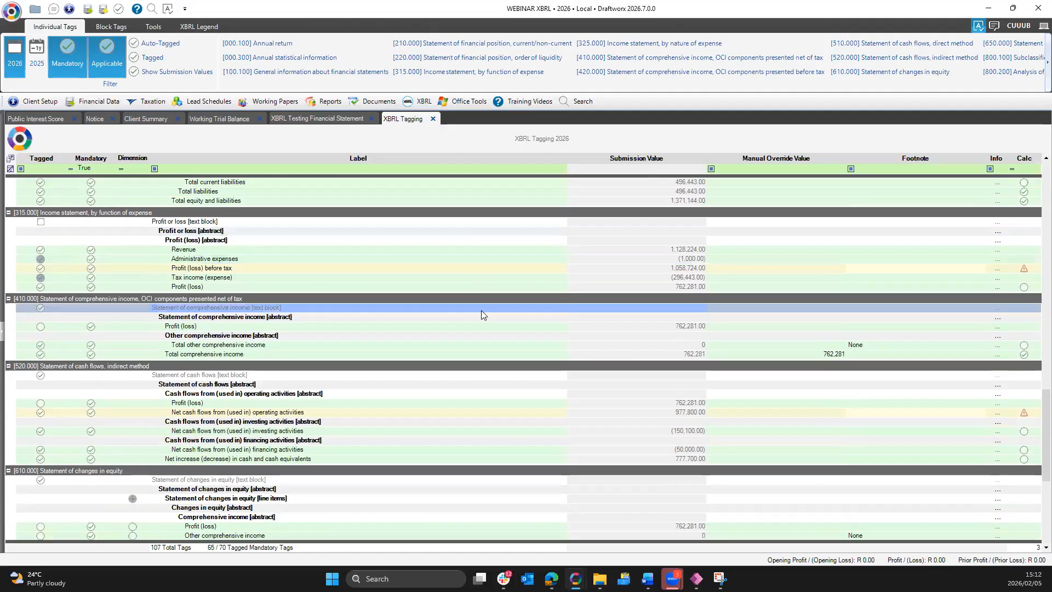
{"action": "scroll", "coordinate": [481, 314], "scroll_direction": "down", "scroll_amount": 6}
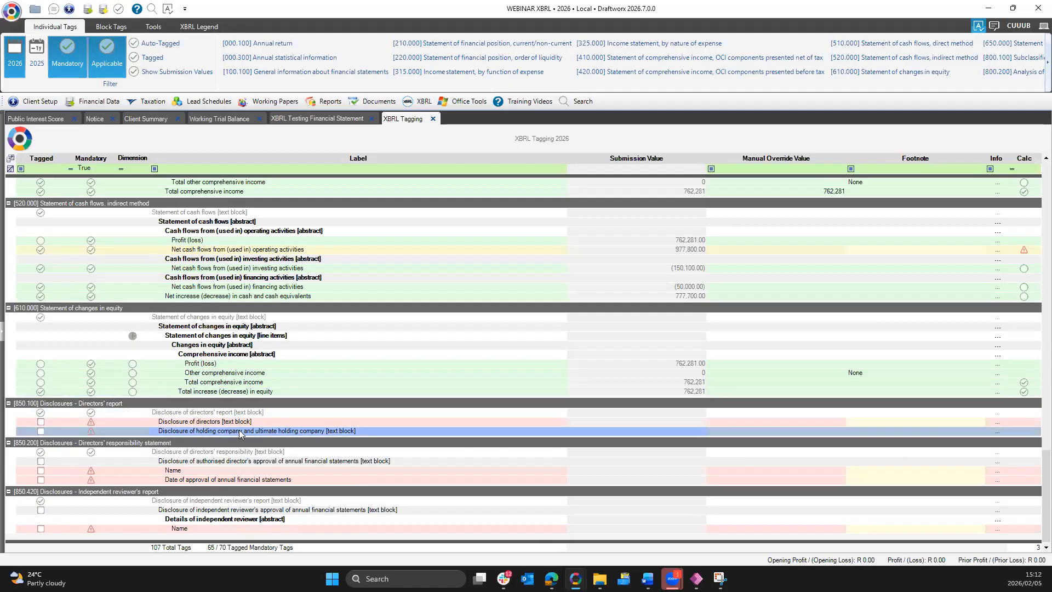
{"action": "left_click", "coordinate": [732, 433]}
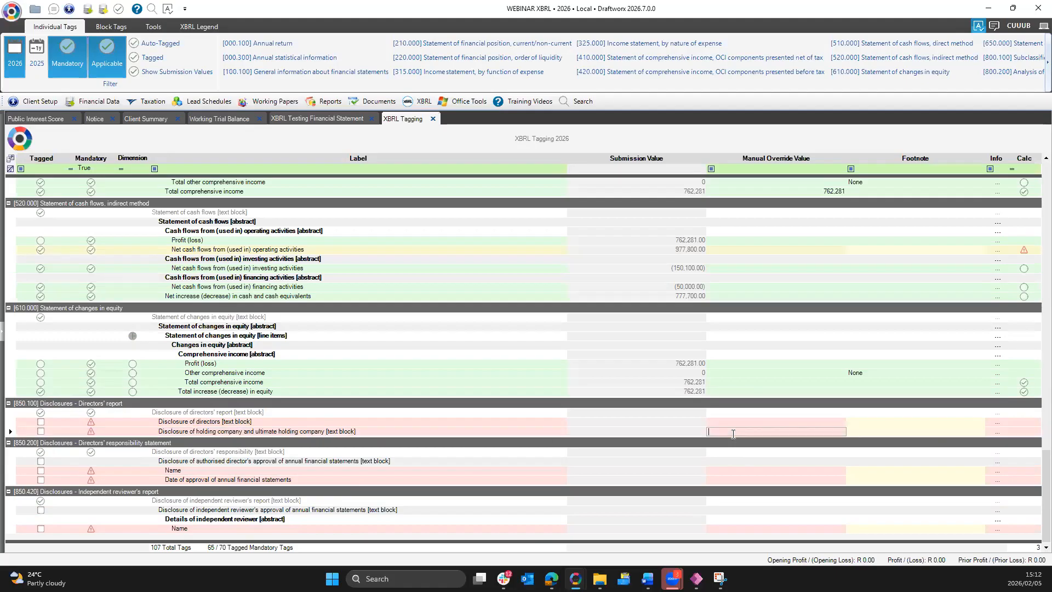
{"action": "type", "text": "None"}
Enter the authorised director's name and set the approval date of annual financial statements to 31/03/2026 under the Directors' responsibility statement
{"action": "left_click", "coordinate": [726, 471]}
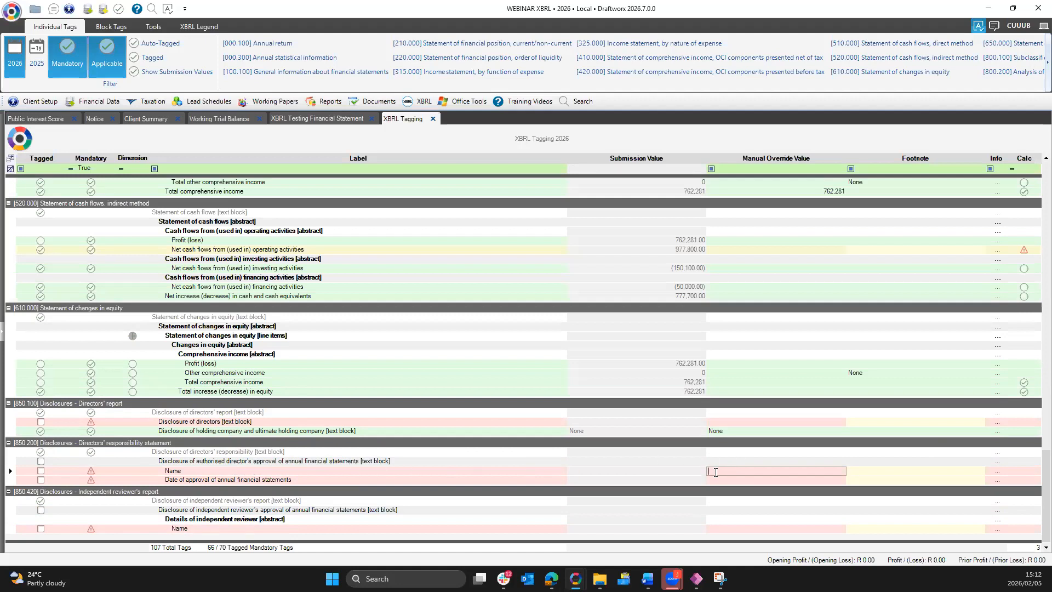
{"action": "type", "text": "Eddard Stark"}
{"action": "left_click", "coordinate": [841, 480]}
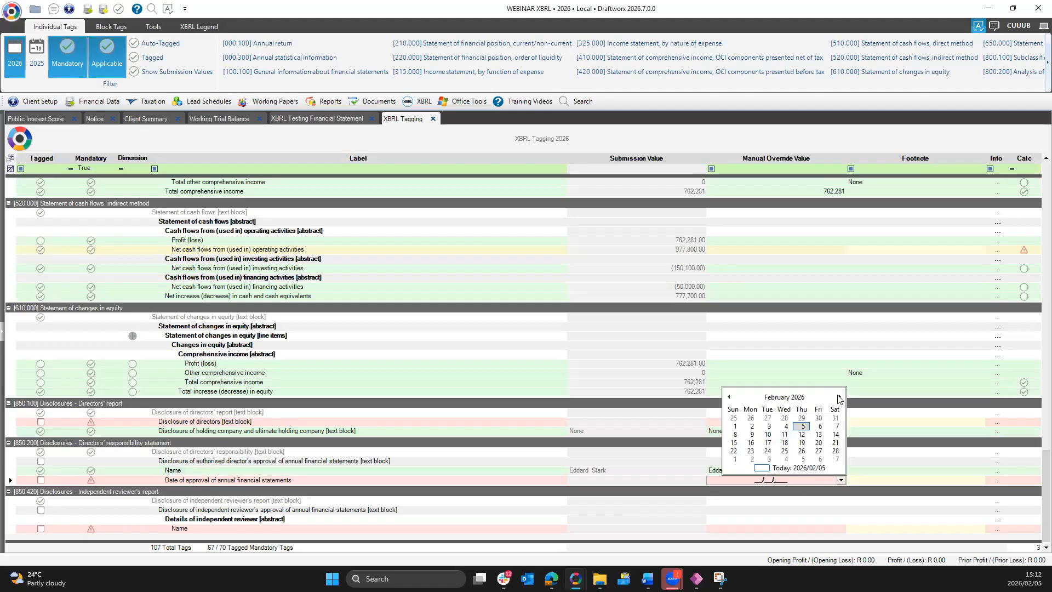
{"action": "left_click", "coordinate": [840, 397]}
{"action": "left_click", "coordinate": [769, 459]}
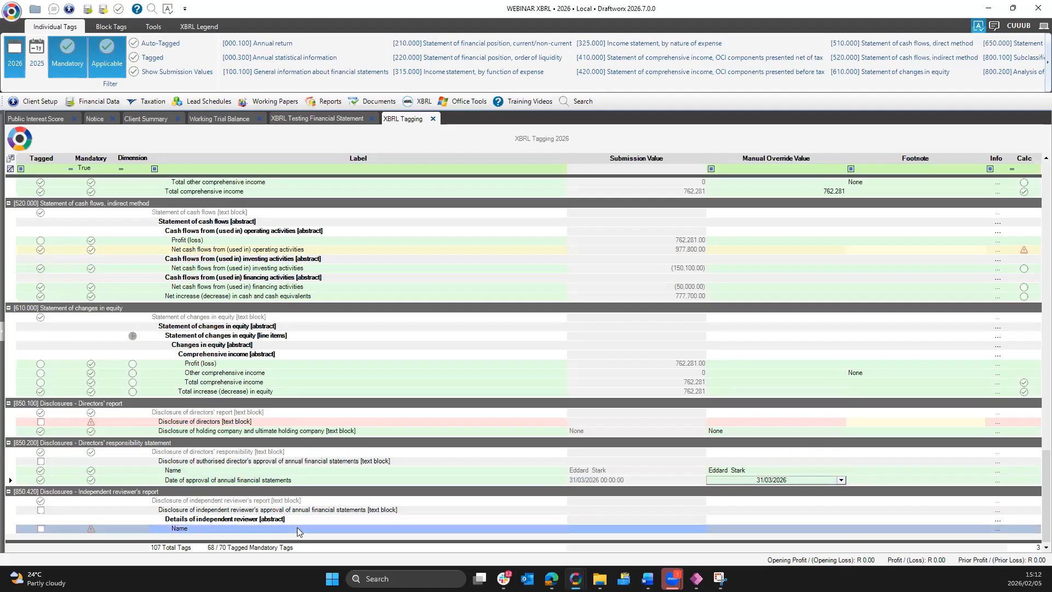
Enter the independent reviewer's name as the manual override value in the Independent reviewer's report section
{"action": "left_click", "coordinate": [794, 529]}
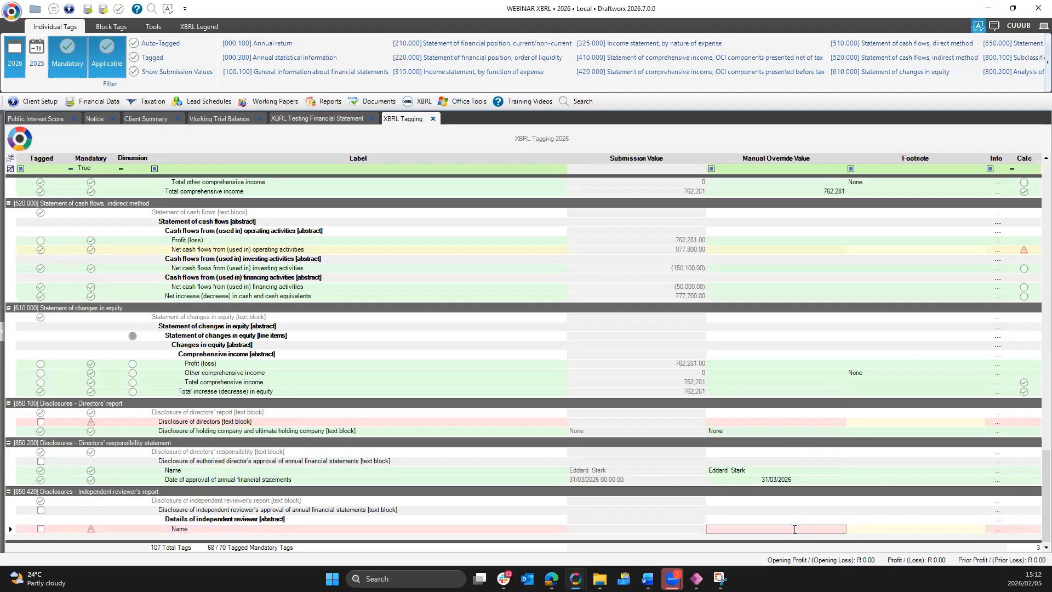
{"action": "type", "text": "Clarissa"}
{"action": "left_click", "coordinate": [773, 421]}
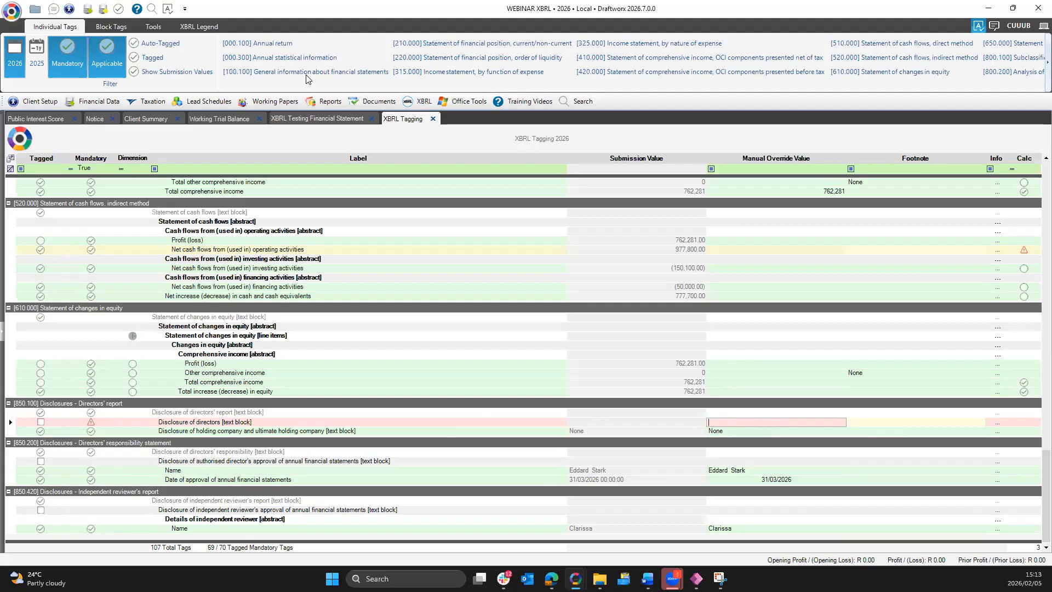
Return to the financial statements and tag both director names on the Directors sheet as Disclosure of directors [text block]
{"action": "left_click", "coordinate": [289, 119]}
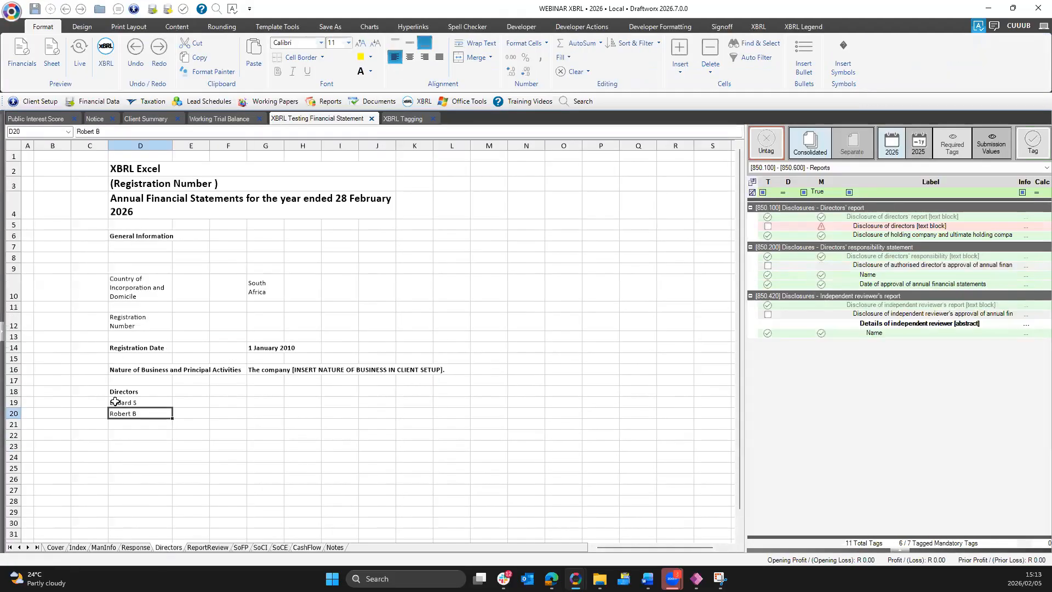
{"action": "left_click", "coordinate": [750, 227]}
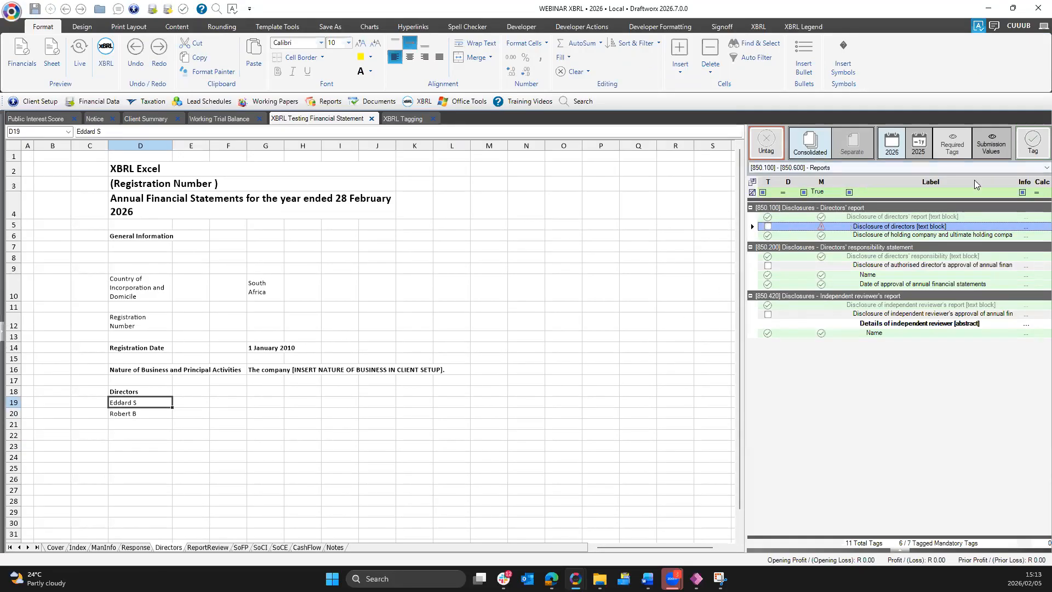
{"action": "left_click", "coordinate": [1033, 149]}
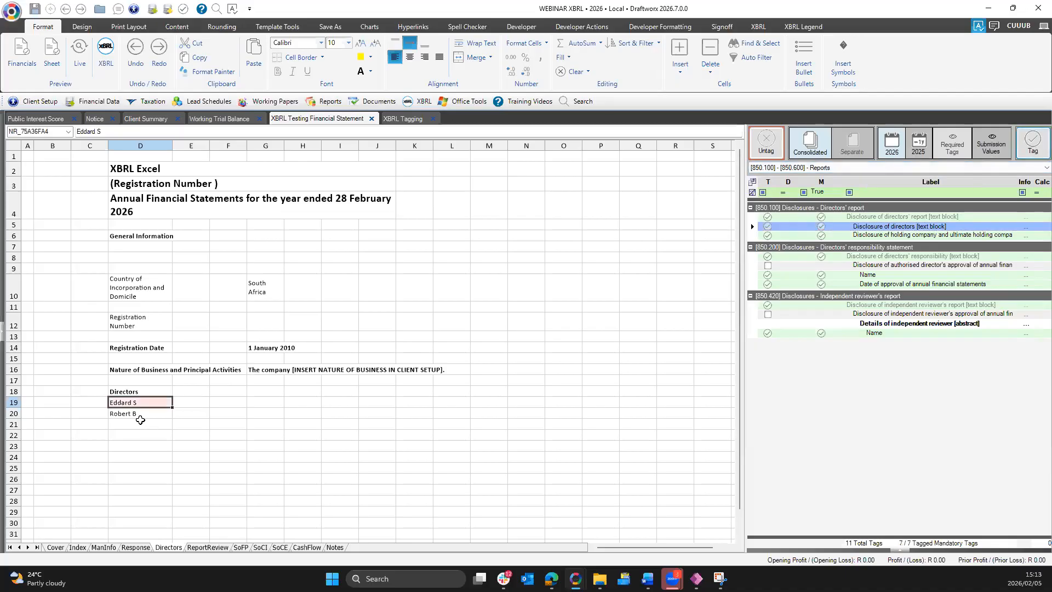
{"action": "left_click", "coordinate": [153, 411]}
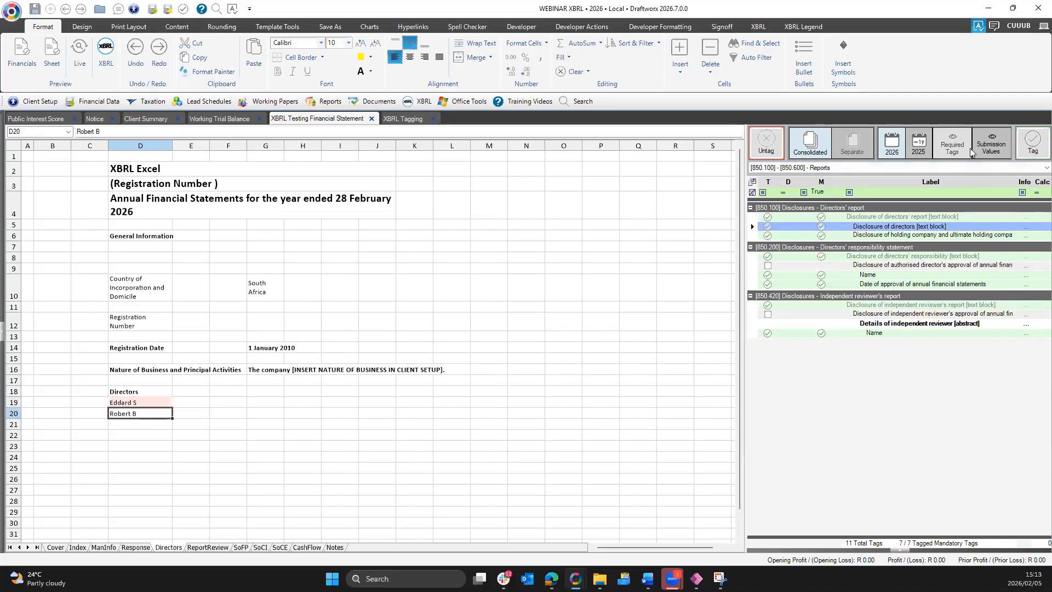
{"action": "left_click", "coordinate": [1033, 141]}
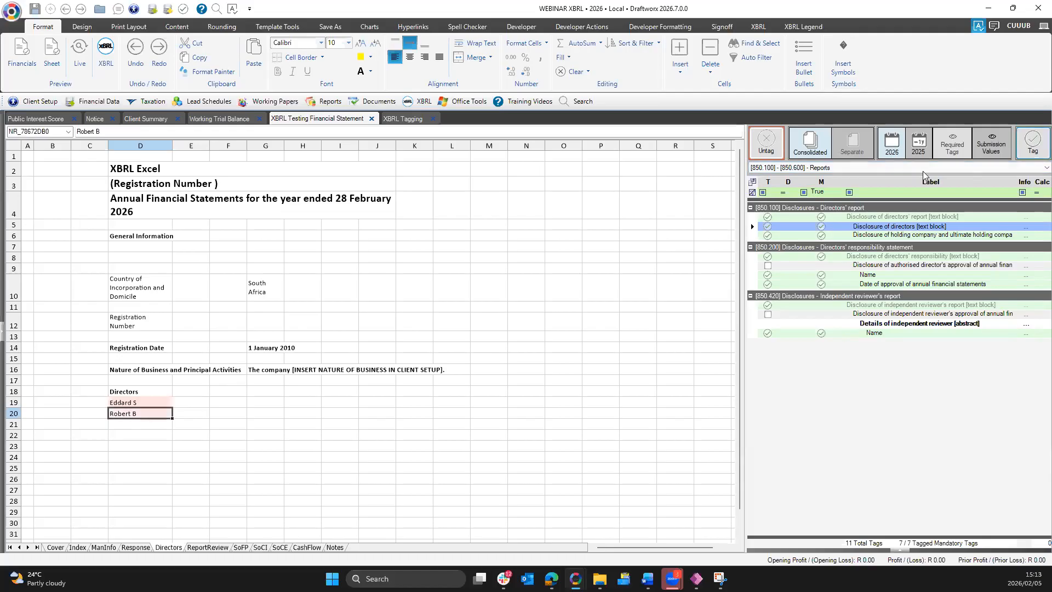
Save the changes into the XBRL Tagging form and review the mandatory tags from the annual return to the independent reviewer's report
{"action": "mouse_move", "coordinate": [770, 229]}
{"action": "left_click", "coordinate": [401, 119]}
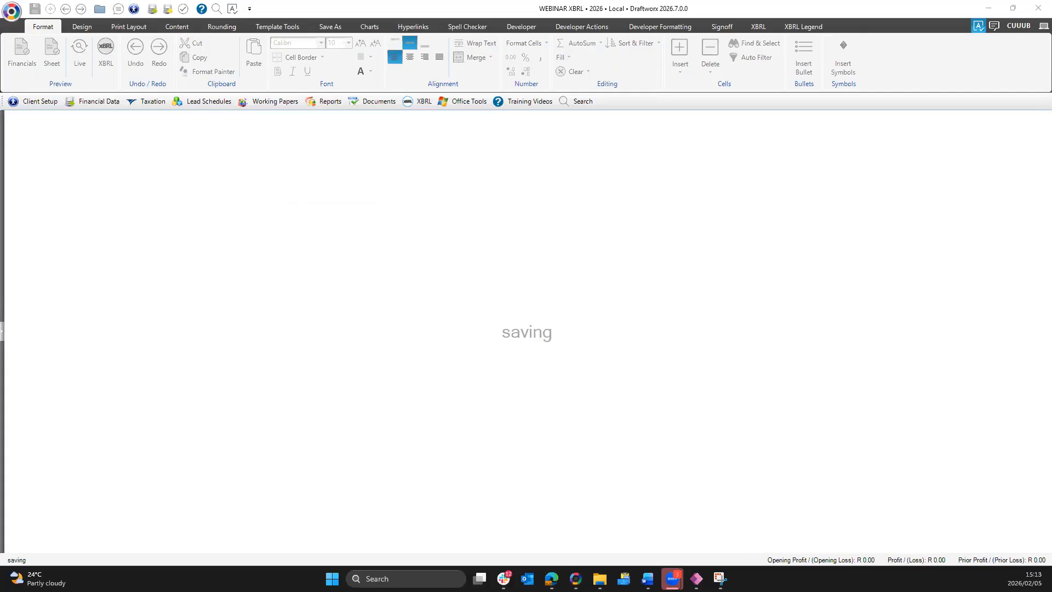
{"action": "left_click", "coordinate": [613, 261]}
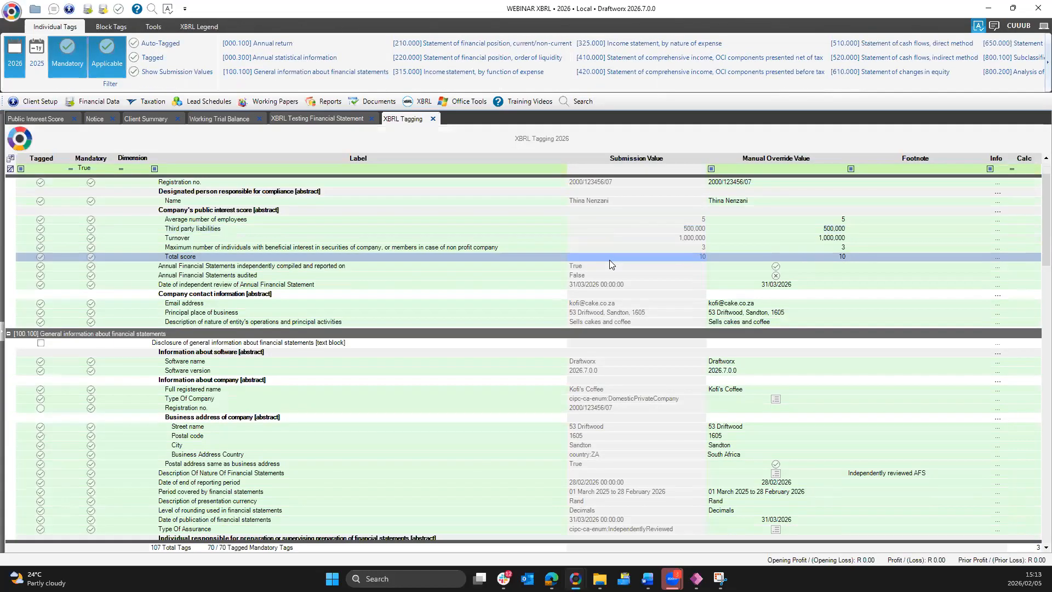
{"action": "scroll", "coordinate": [609, 259], "scroll_direction": "down", "scroll_amount": 10}
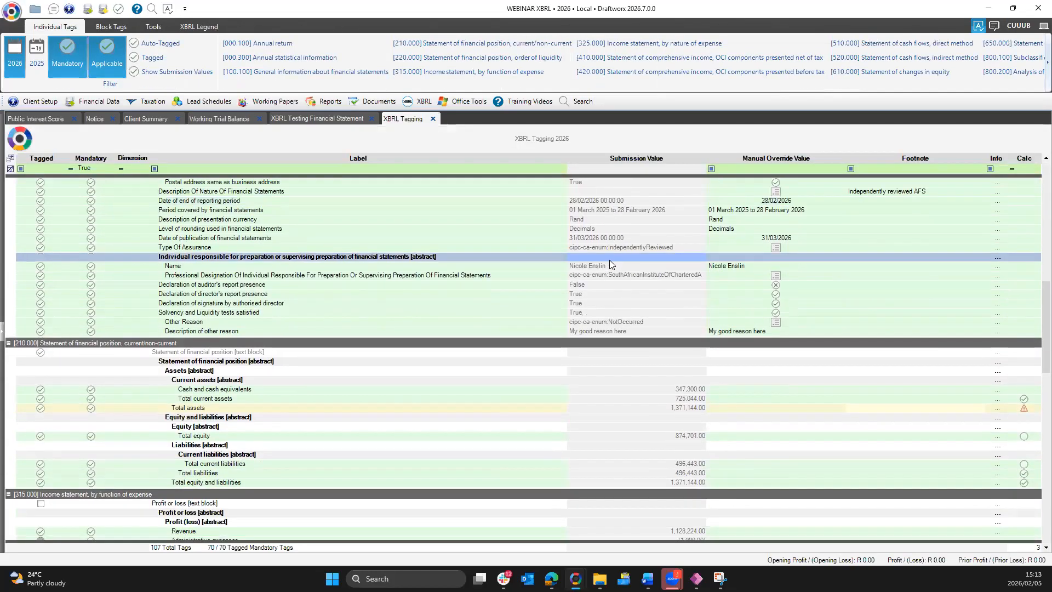
{"action": "scroll", "coordinate": [609, 259], "scroll_direction": "down", "scroll_amount": 6}
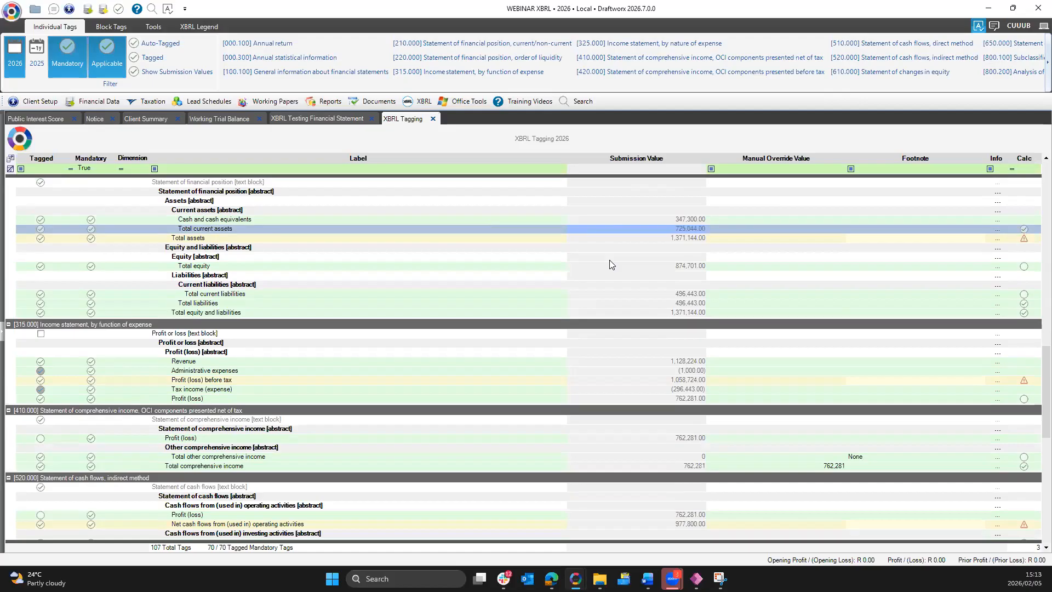
{"action": "scroll", "coordinate": [609, 260], "scroll_direction": "down", "scroll_amount": 10}
{"action": "left_click", "coordinate": [609, 260]}
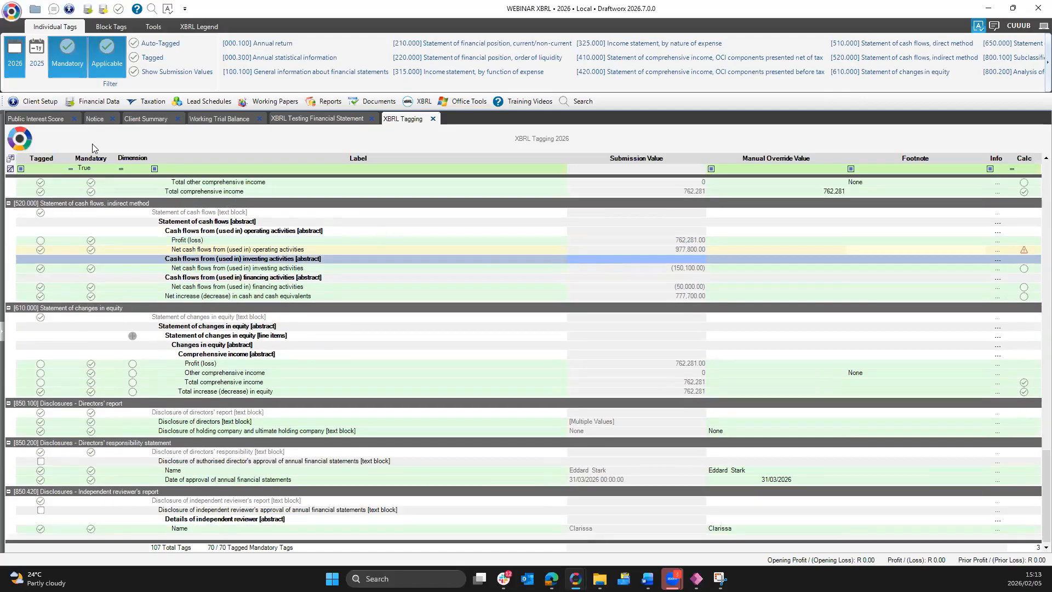
{"action": "scroll", "coordinate": [79, 186], "scroll_direction": "up", "scroll_amount": 20}
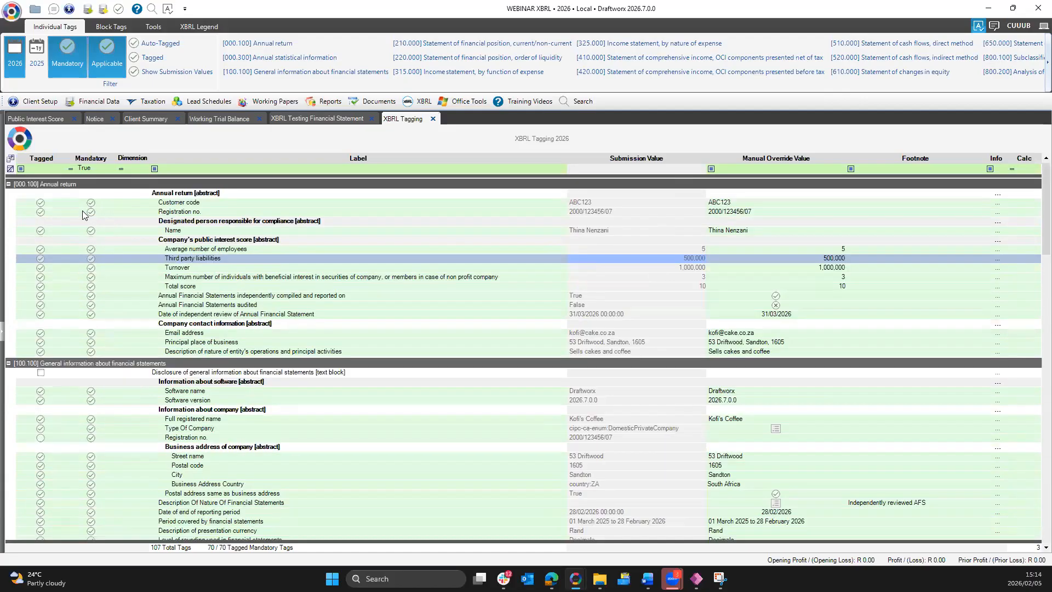
Generate the XBRL version of the XBRL Testing Financial Statement and validate its instance file
{"action": "left_click", "coordinate": [278, 120]}
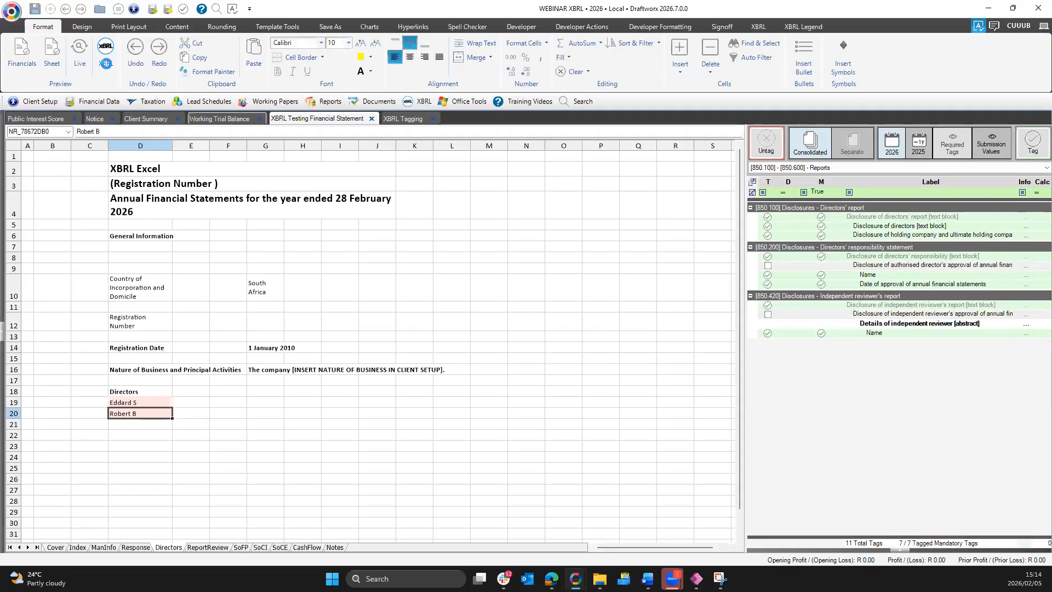
{"action": "left_click", "coordinate": [106, 64]}
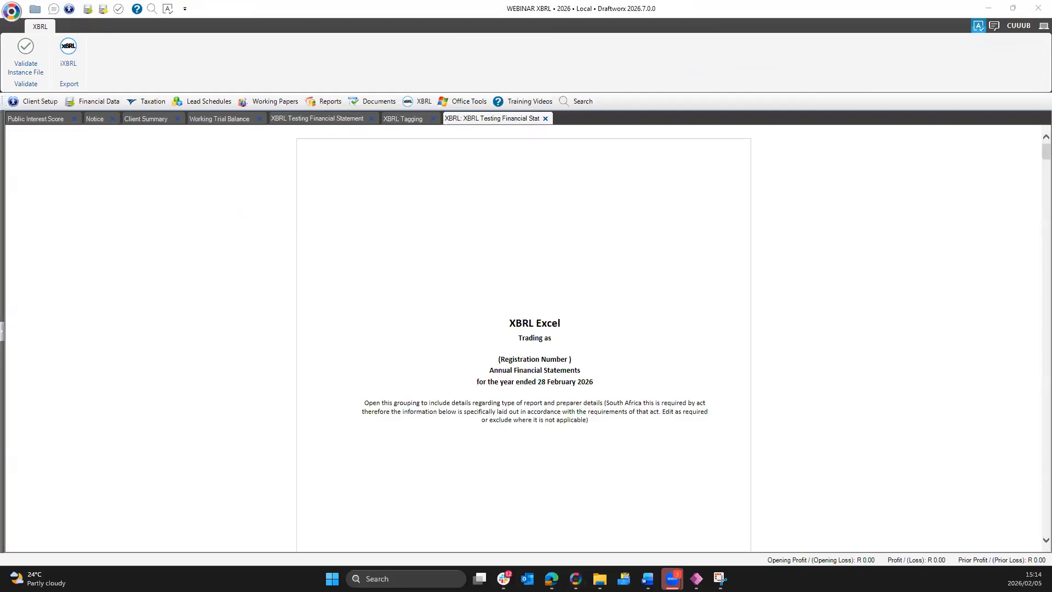
{"action": "left_click", "coordinate": [474, 294]}
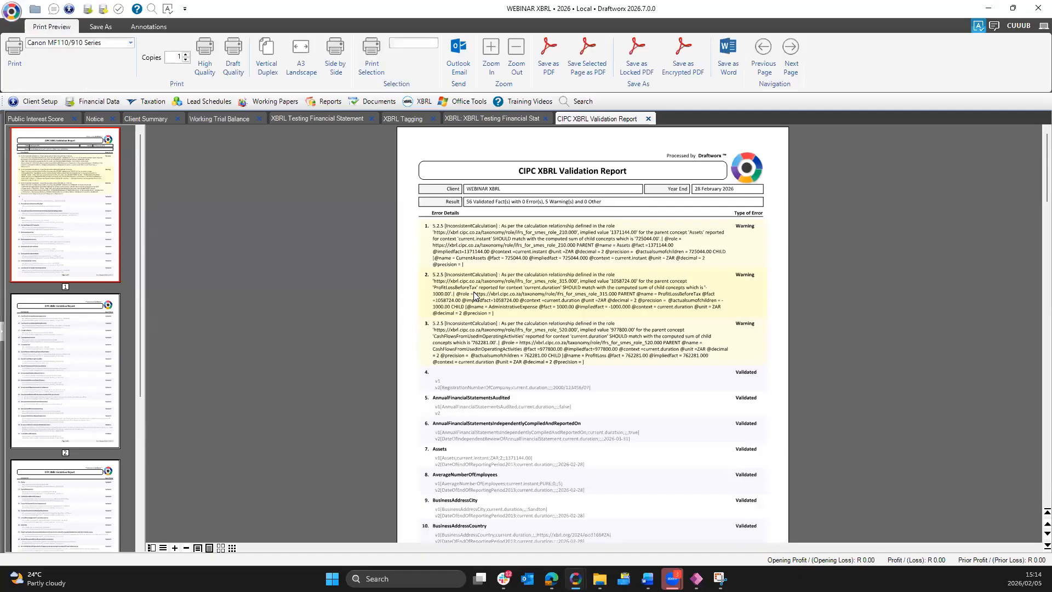
Enlarge the CIPC XBRL Validation Report and examine the validation result and the listed calculation warnings
{"action": "left_click", "coordinate": [483, 73]}
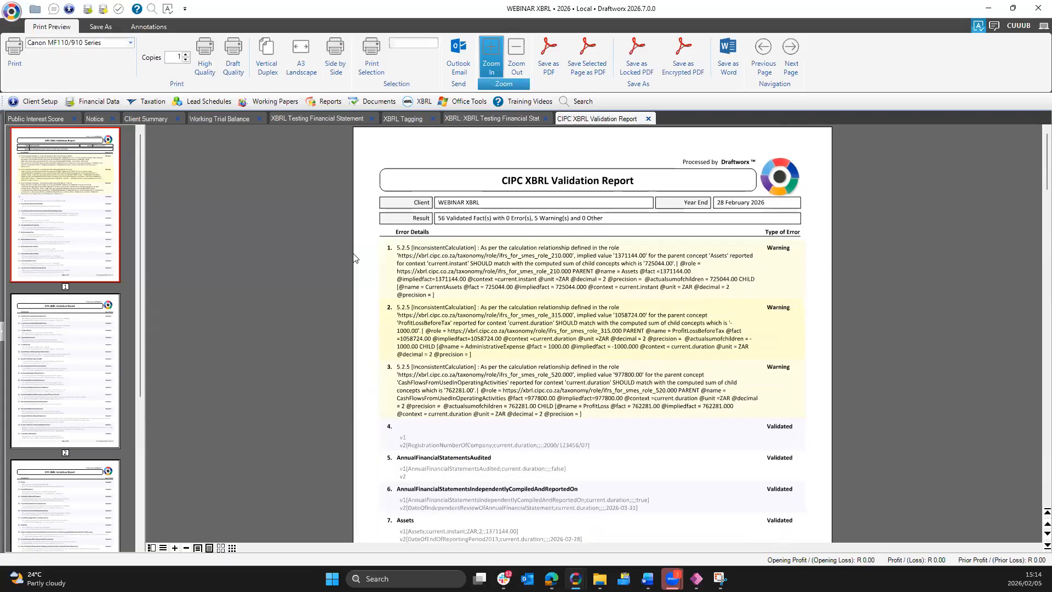
{"action": "scroll", "coordinate": [354, 258], "scroll_direction": "up", "scroll_amount": 1, "text": "ctrl"}
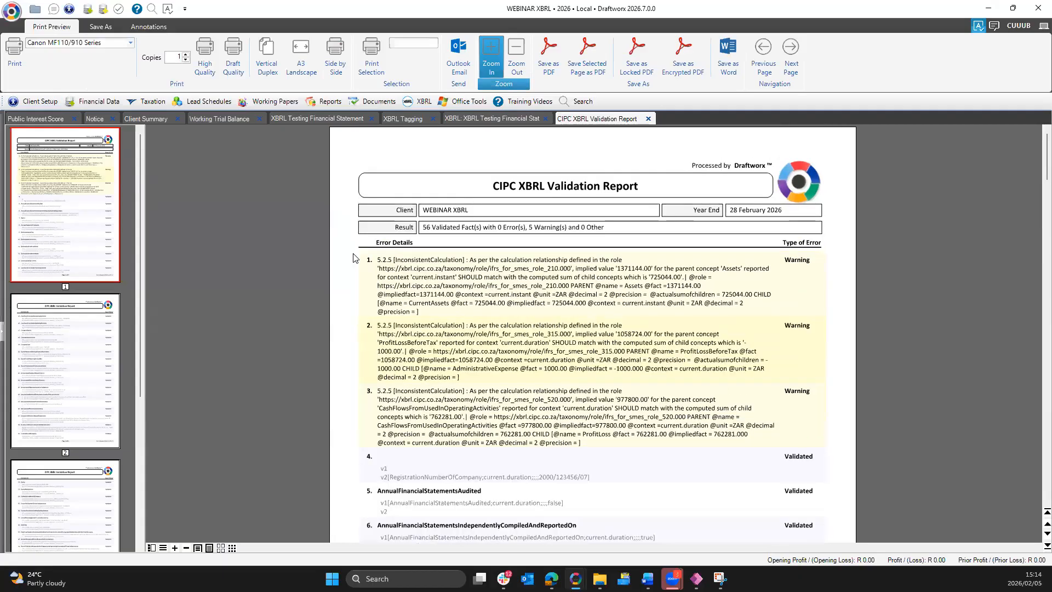
{"action": "scroll", "coordinate": [354, 258], "scroll_direction": "up", "scroll_amount": 1, "text": "ctrl"}
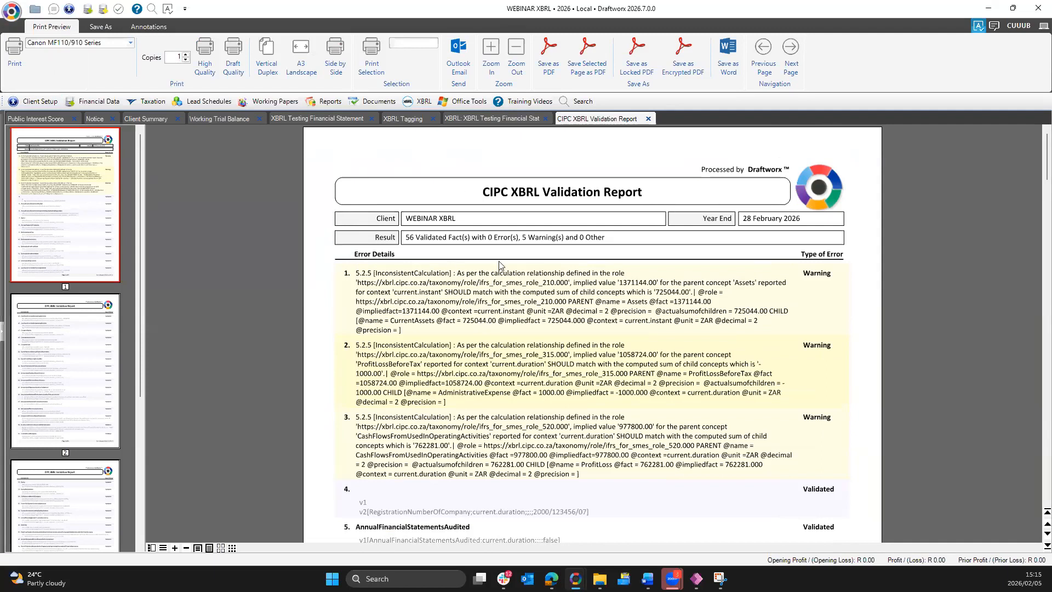
Enlarge the CIPC XBRL Validation Report further and review its calculation warnings and the validated facts below them
{"action": "scroll", "coordinate": [498, 260], "scroll_direction": "down", "scroll_amount": 2}
{"action": "scroll", "coordinate": [497, 260], "scroll_direction": "up", "scroll_amount": 2}
{"action": "scroll", "coordinate": [497, 260], "scroll_direction": "down", "scroll_amount": 5}
{"action": "scroll", "coordinate": [497, 261], "scroll_direction": "up", "scroll_amount": 5}
{"action": "left_click", "coordinate": [491, 60]}
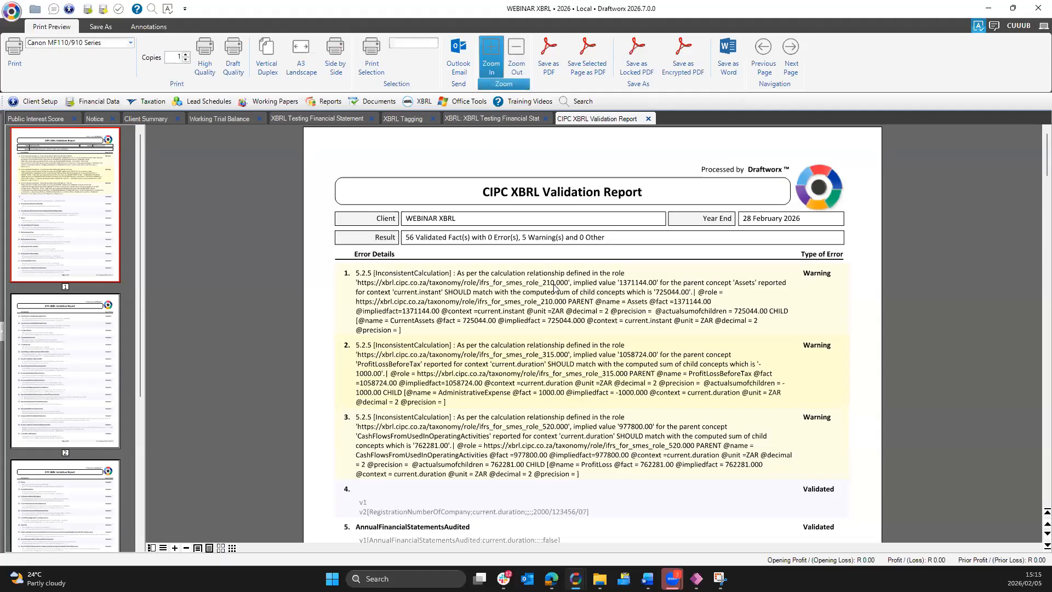
{"action": "scroll", "coordinate": [554, 287], "scroll_direction": "down", "scroll_amount": 14}
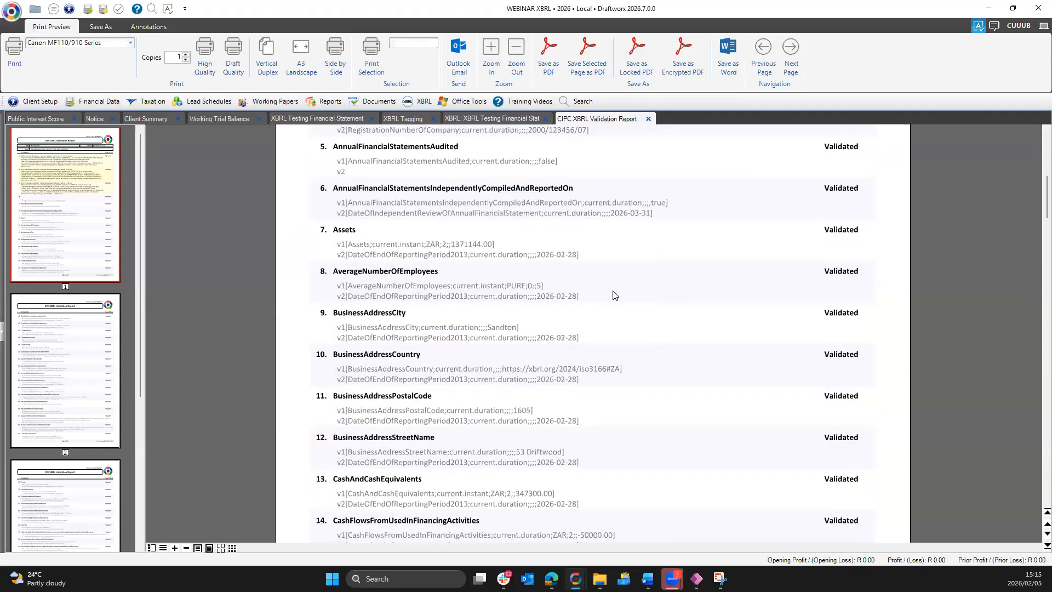
{"action": "scroll", "coordinate": [592, 390], "scroll_direction": "up", "scroll_amount": 9}
{"action": "scroll", "coordinate": [592, 390], "scroll_direction": "up", "scroll_amount": 6}
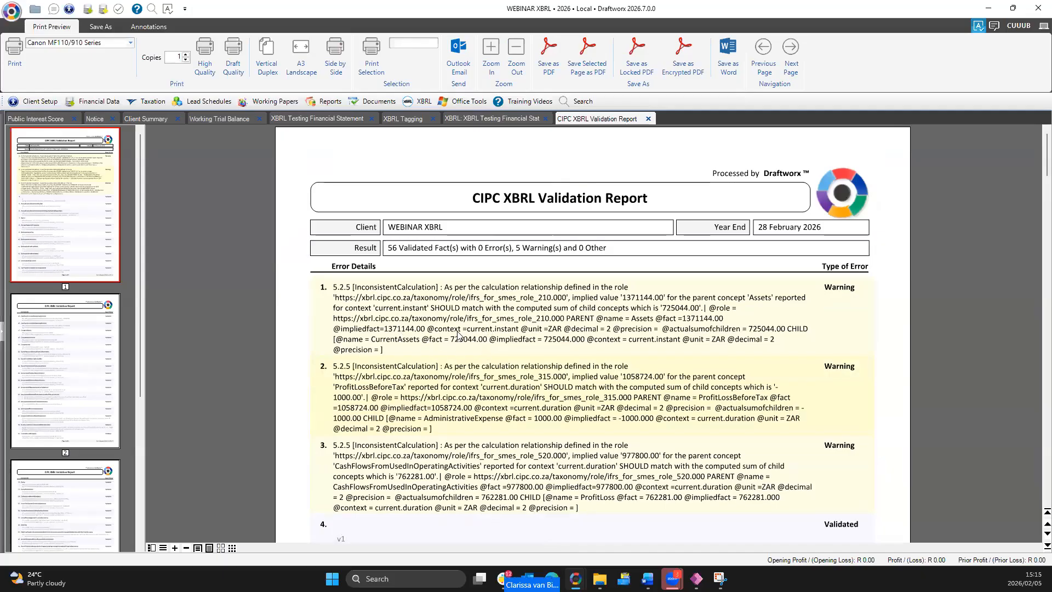
{"action": "left_click", "coordinate": [494, 55]}
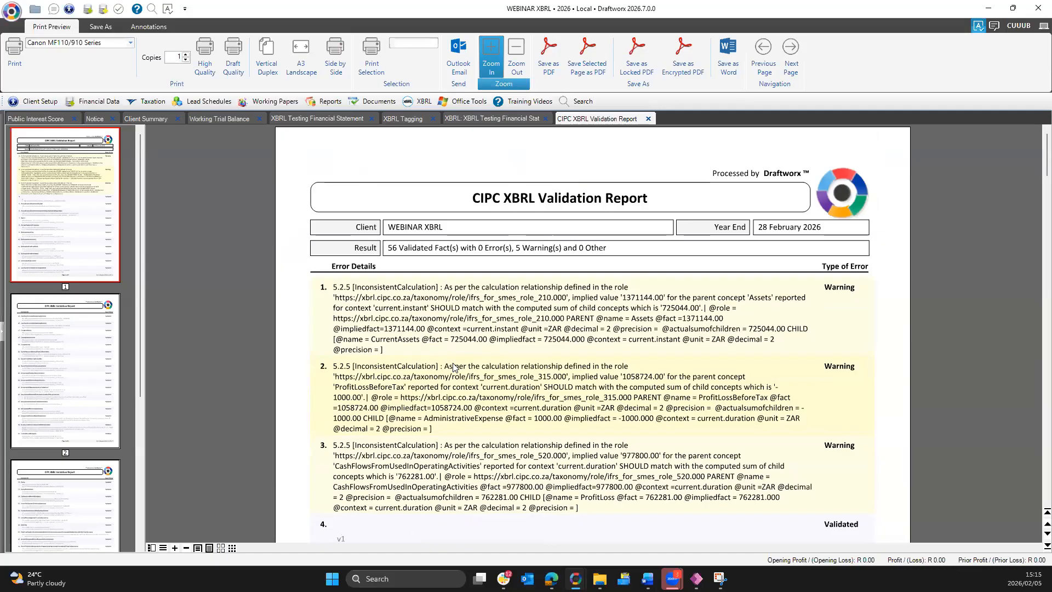
{"action": "left_click", "coordinate": [454, 367]}
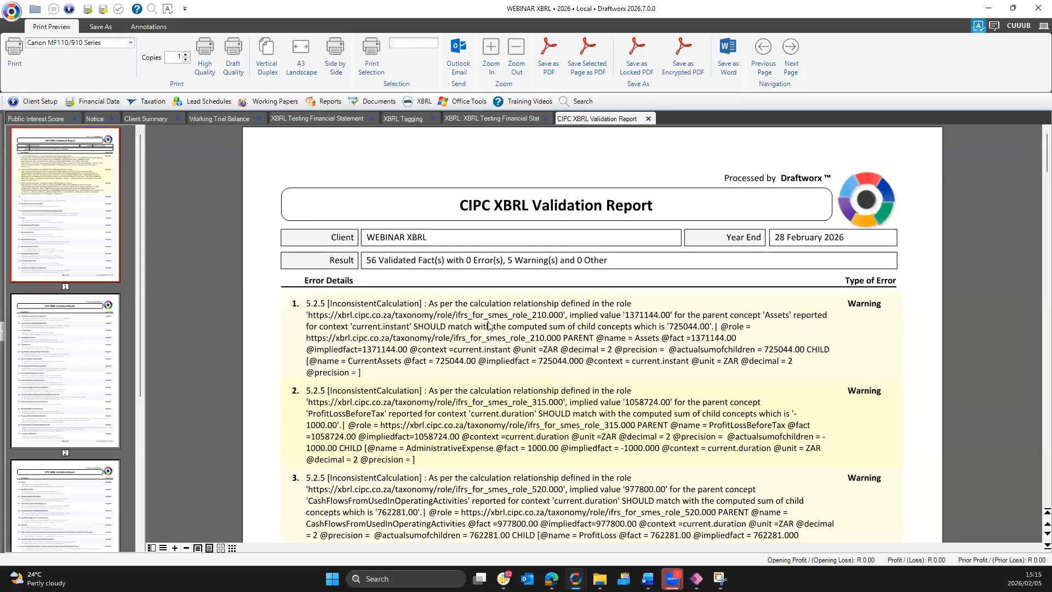
{"action": "scroll", "coordinate": [493, 303], "scroll_direction": "down", "scroll_amount": 5}
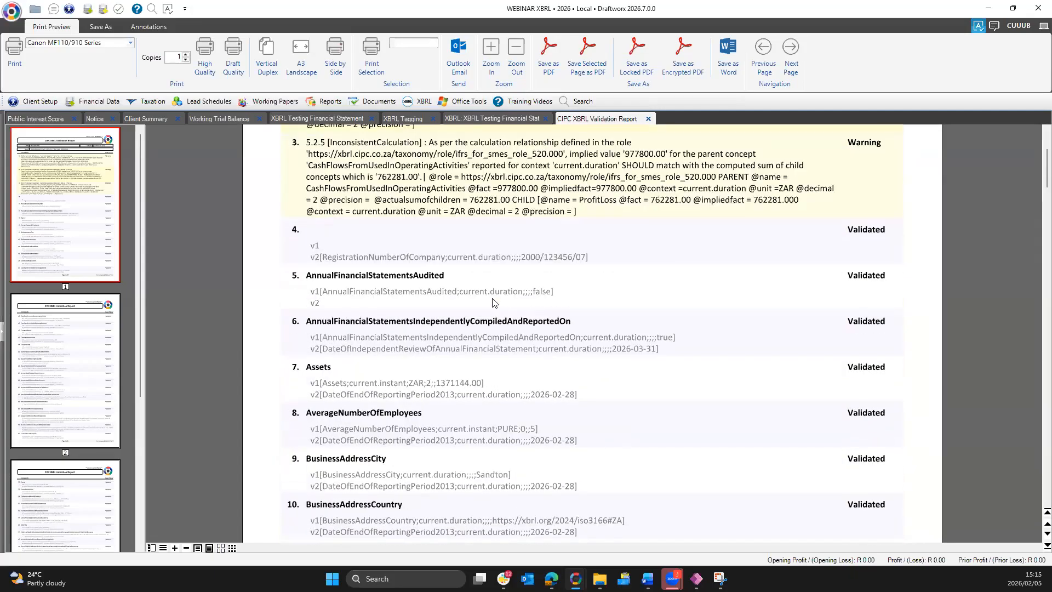
{"action": "scroll", "coordinate": [513, 360], "scroll_direction": "up", "scroll_amount": 5}
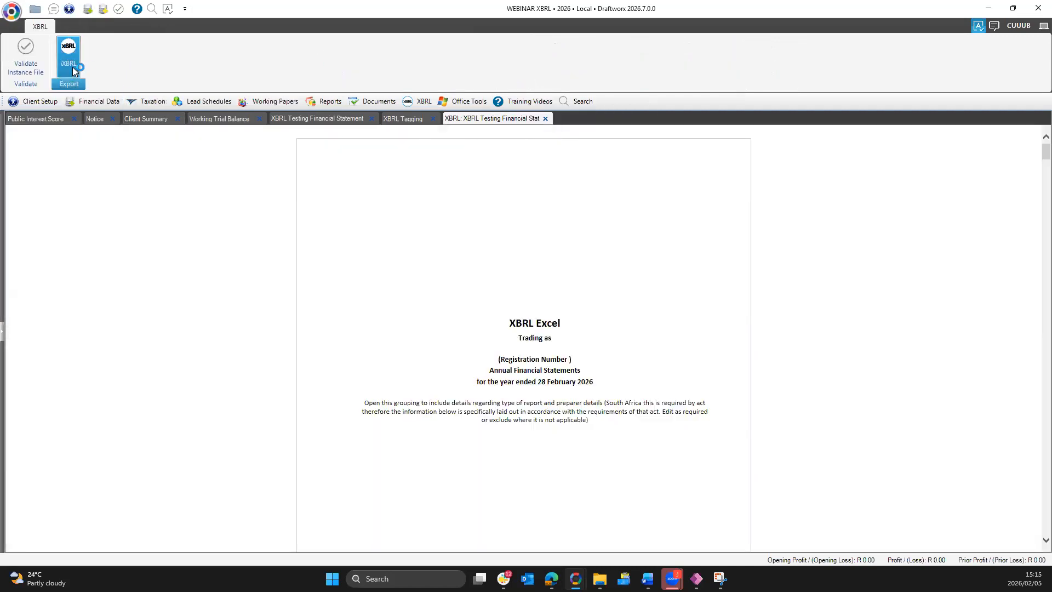
Start the iXBRL export of the XBRL Testing Financial Statement and cancel saving the XHTML file
{"action": "left_click", "coordinate": [73, 67]}
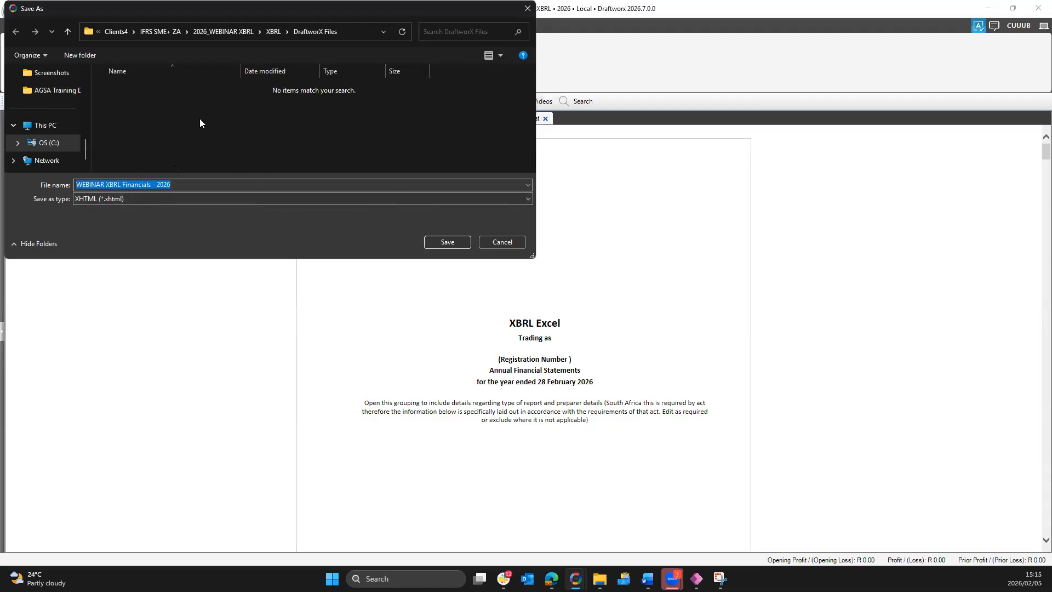
{"action": "left_click", "coordinate": [495, 236]}
Export the mandatory tags from the XBRL Tagging form to an Excel workbook named XBRLMapping on the Desktop
{"action": "left_click", "coordinate": [396, 119]}
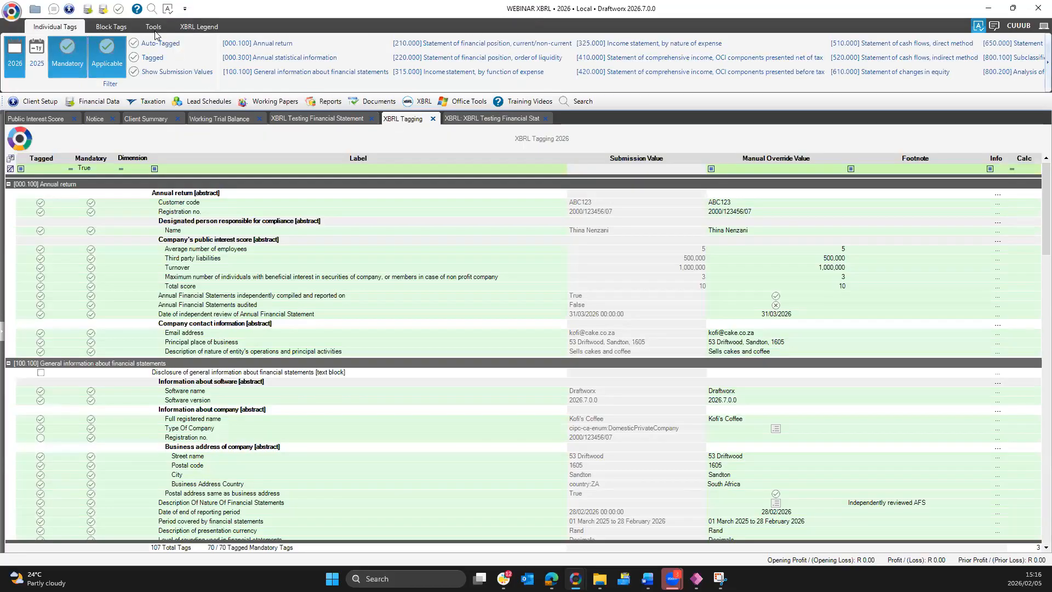
{"action": "left_click", "coordinate": [155, 32]}
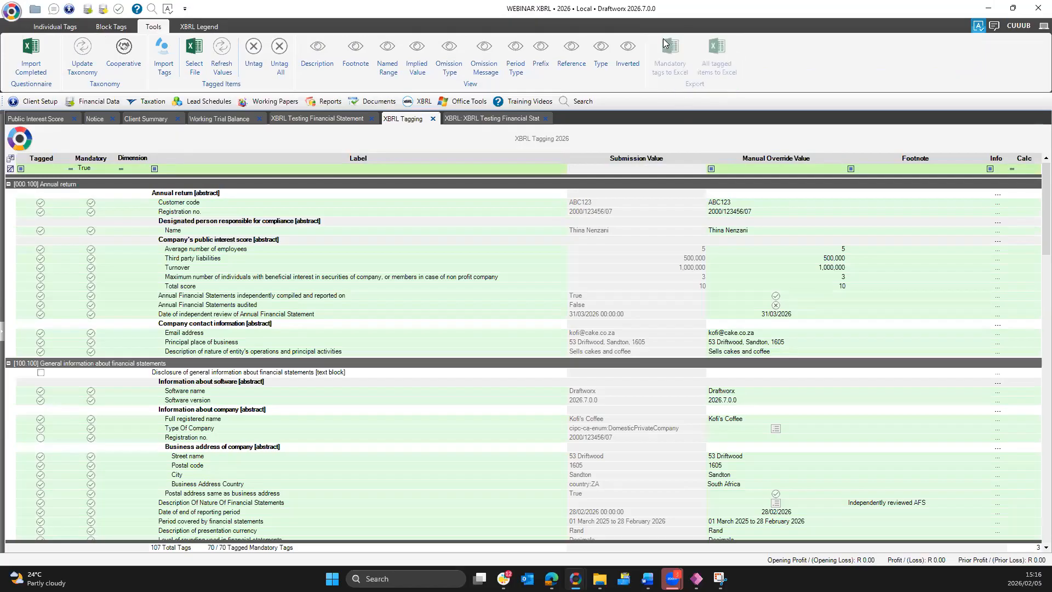
{"action": "left_click", "coordinate": [667, 73]}
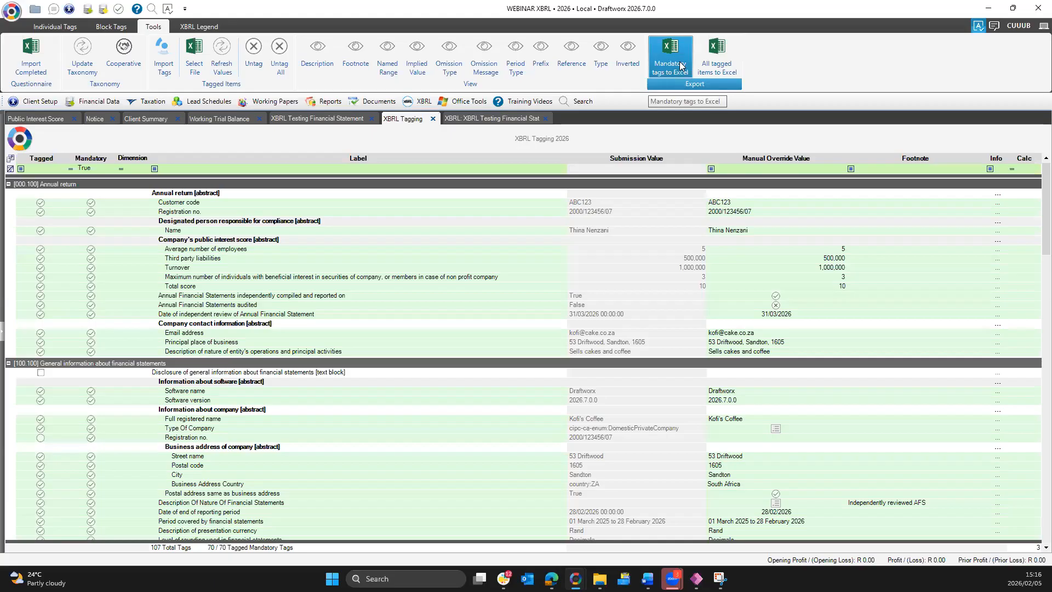
{"action": "left_click", "coordinate": [671, 75]}
{"action": "left_click", "coordinate": [666, 70]}
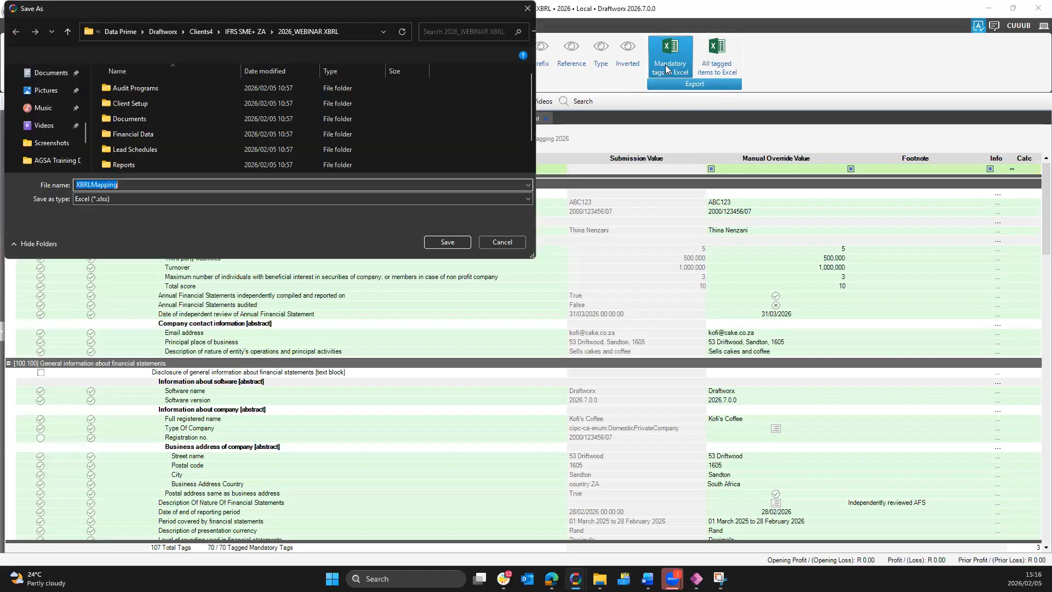
{"action": "scroll", "coordinate": [41, 125], "scroll_direction": "up", "scroll_amount": 3}
{"action": "left_click", "coordinate": [37, 141]}
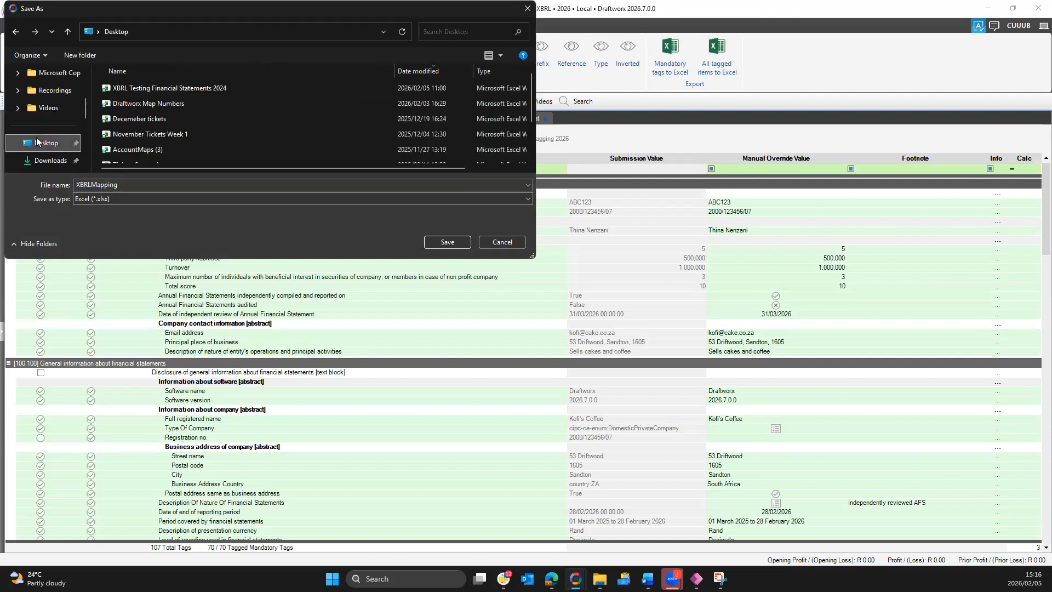
{"action": "left_click", "coordinate": [448, 242]}
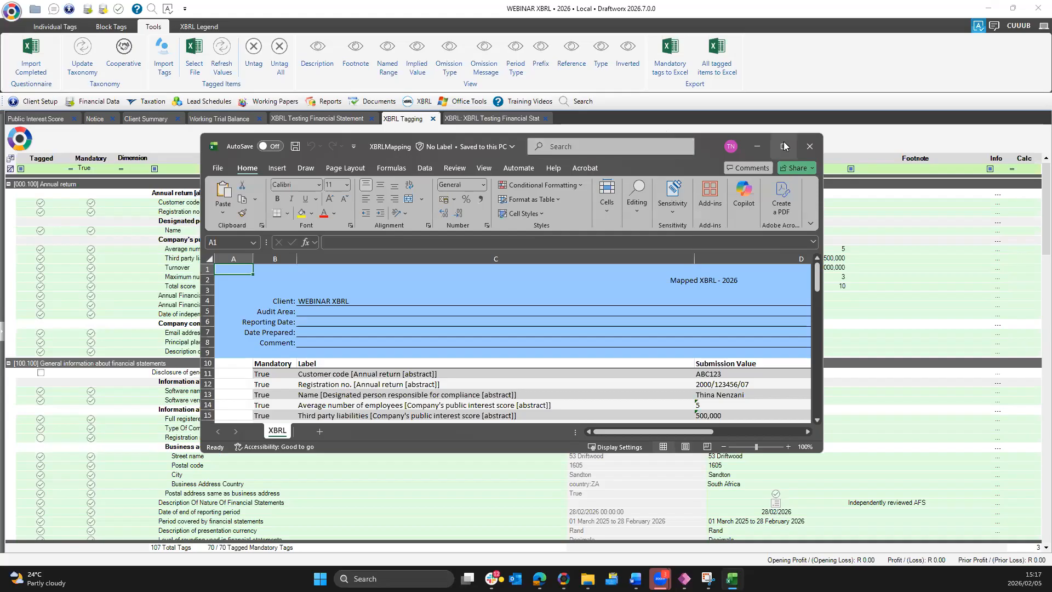
Maximize the exported XBRLMapping workbook and review the labels, submission values and footnotes of all mandatory tags
{"action": "left_click", "coordinate": [784, 145]}
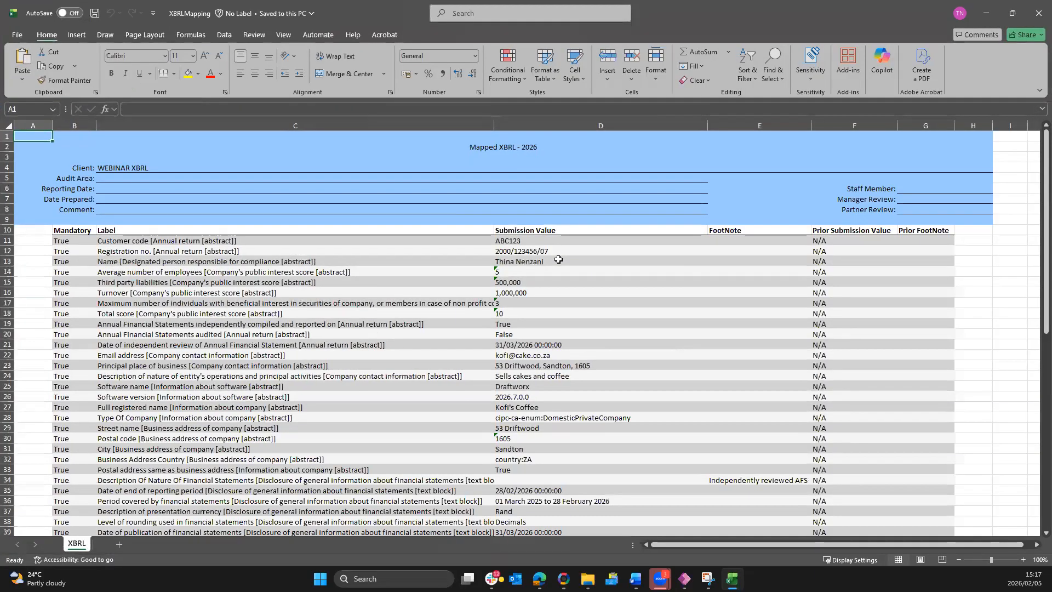
{"action": "scroll", "coordinate": [559, 259], "scroll_direction": "down", "scroll_amount": 2}
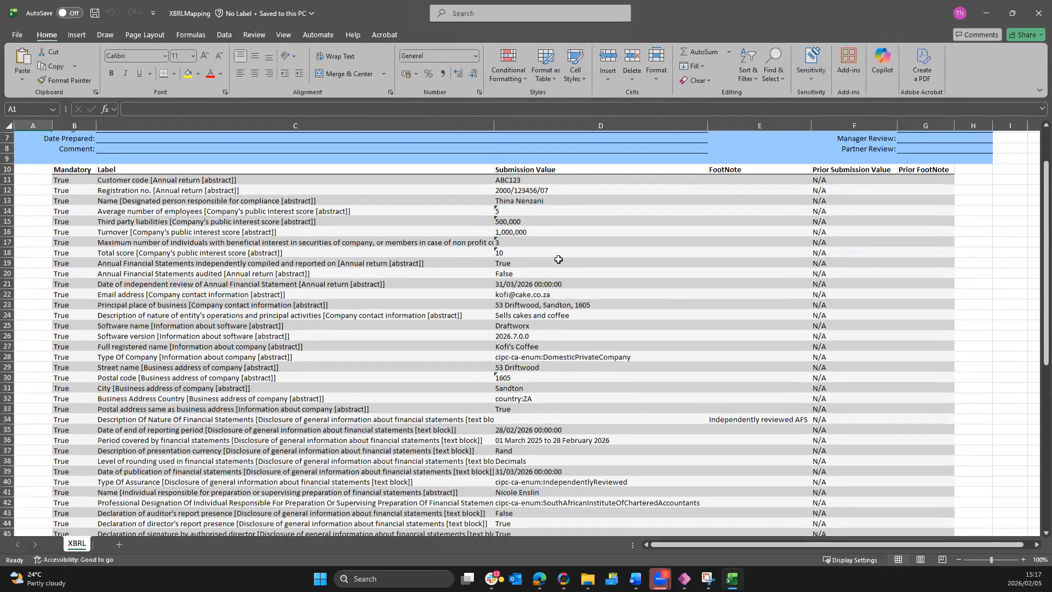
{"action": "scroll", "coordinate": [559, 259], "scroll_direction": "down", "scroll_amount": 1}
{"action": "scroll", "coordinate": [378, 208], "scroll_direction": "down", "scroll_amount": 2}
{"action": "scroll", "coordinate": [410, 182], "scroll_direction": "up", "scroll_amount": 3}
{"action": "scroll", "coordinate": [409, 182], "scroll_direction": "up", "scroll_amount": 2}
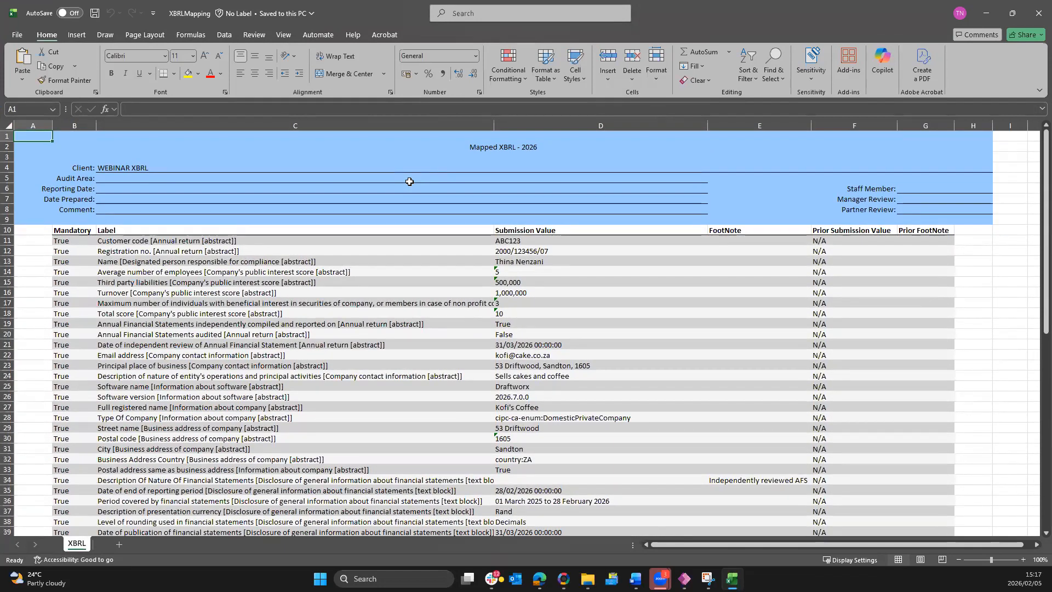
{"action": "scroll", "coordinate": [393, 199], "scroll_direction": "down", "scroll_amount": 1}
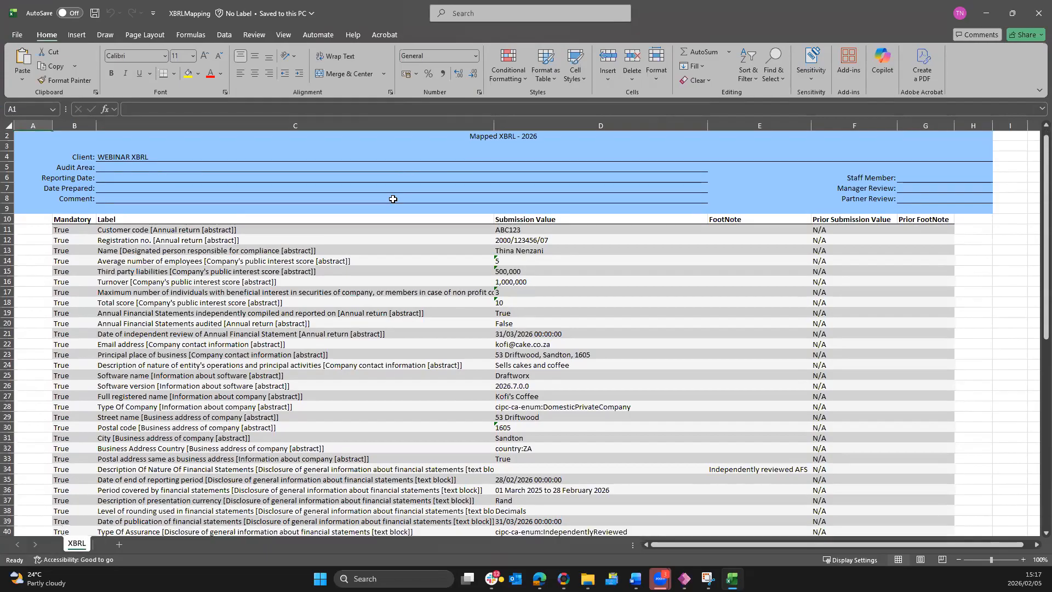
{"action": "scroll", "coordinate": [393, 198], "scroll_direction": "down", "scroll_amount": 7}
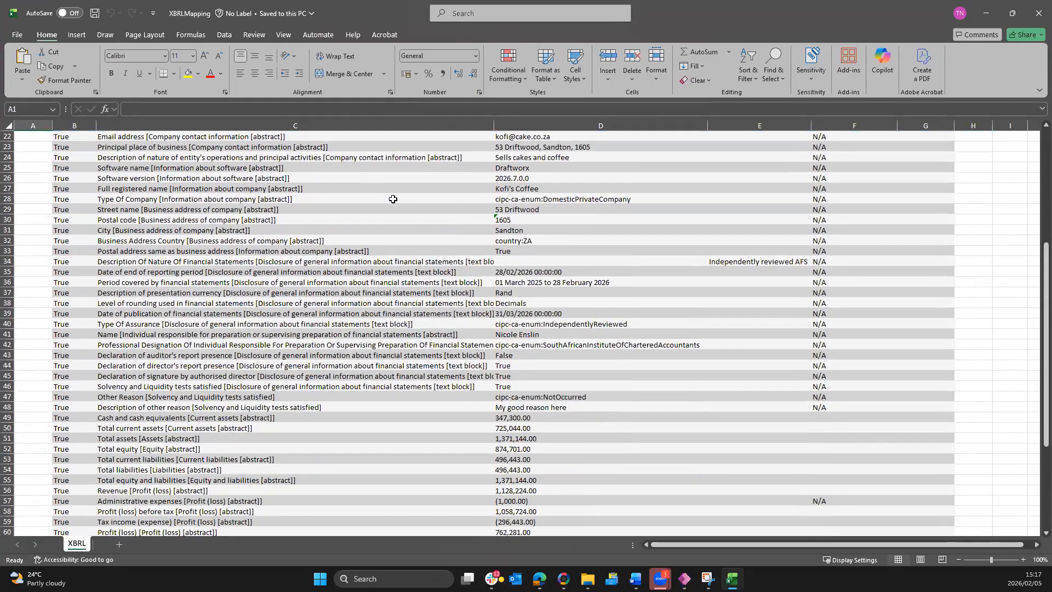
{"action": "scroll", "coordinate": [393, 199], "scroll_direction": "down", "scroll_amount": 4}
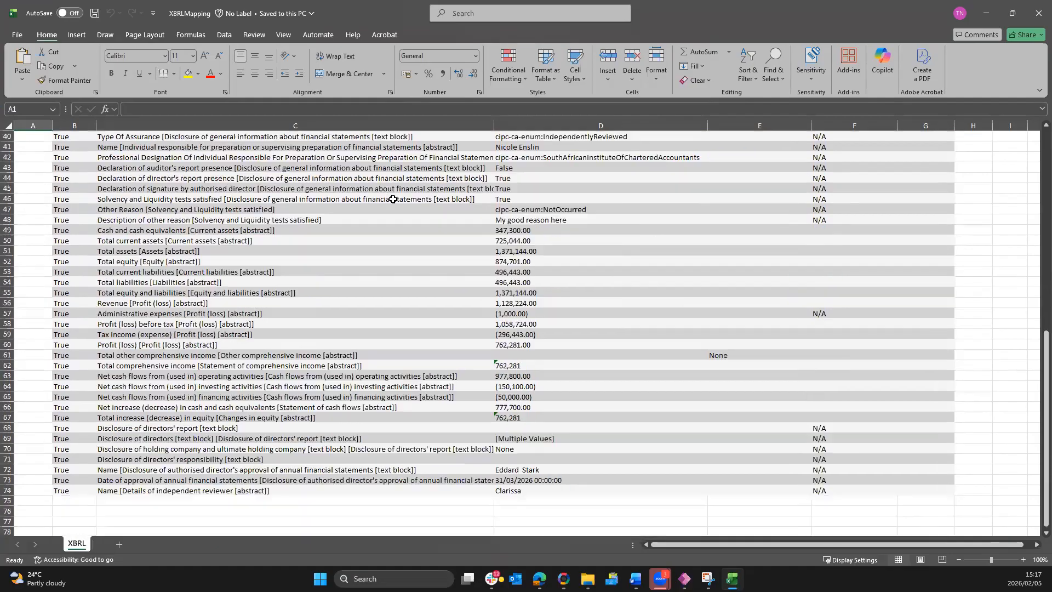
{"action": "scroll", "coordinate": [393, 199], "scroll_direction": "up", "scroll_amount": 2}
{"action": "scroll", "coordinate": [393, 199], "scroll_direction": "up", "scroll_amount": 9}
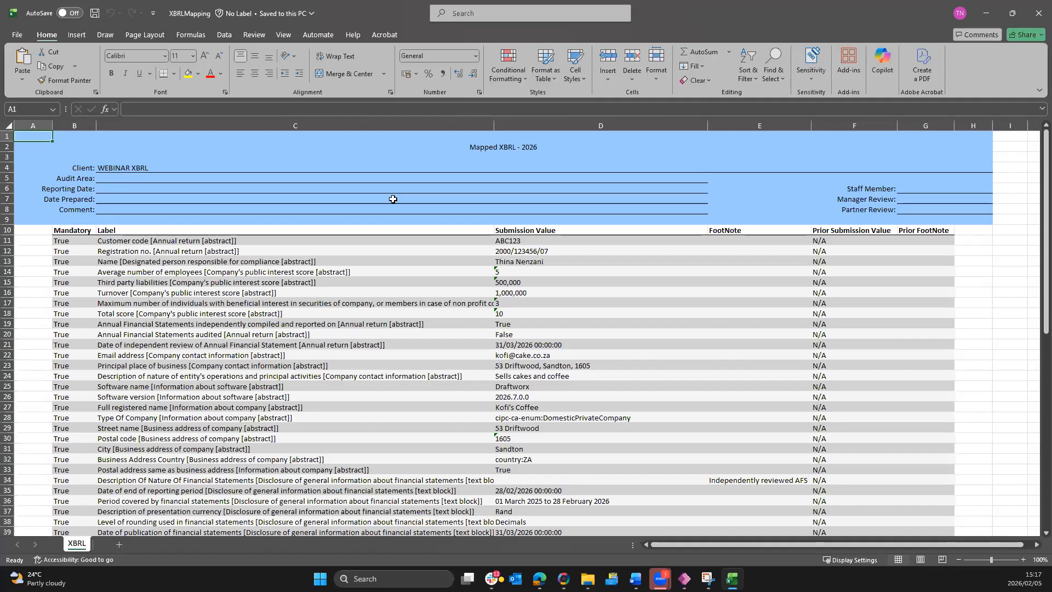
{"action": "scroll", "coordinate": [393, 199], "scroll_direction": "down", "scroll_amount": 2}
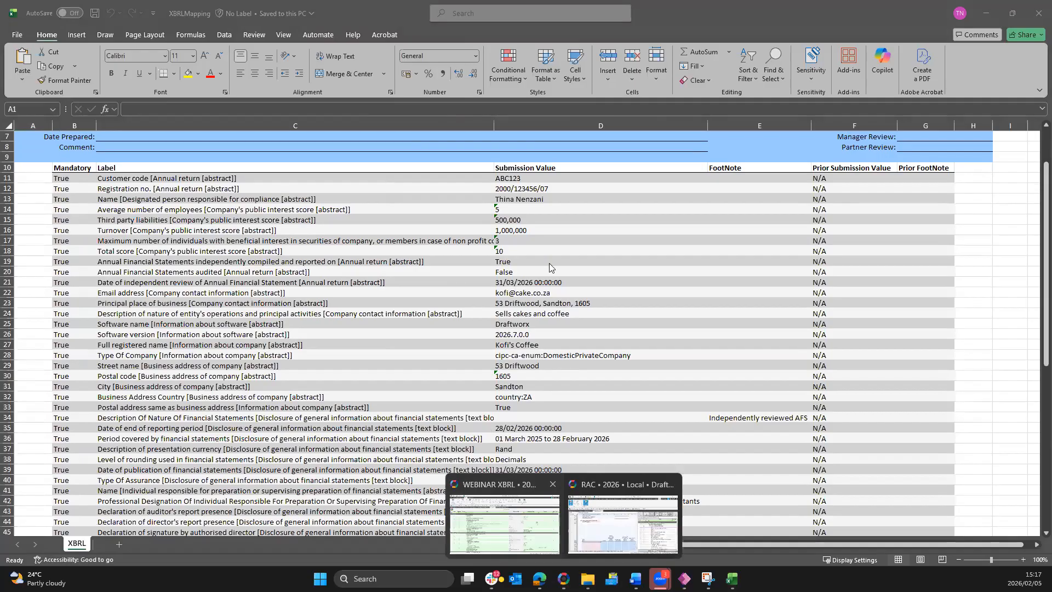
Switch back to the WEBINAR XBRL client in Draftworx and look through the mandatory items in the XBRL Tagging form
{"action": "left_click", "coordinate": [506, 521]}
{"action": "scroll", "coordinate": [572, 285], "scroll_direction": "up", "scroll_amount": 3}
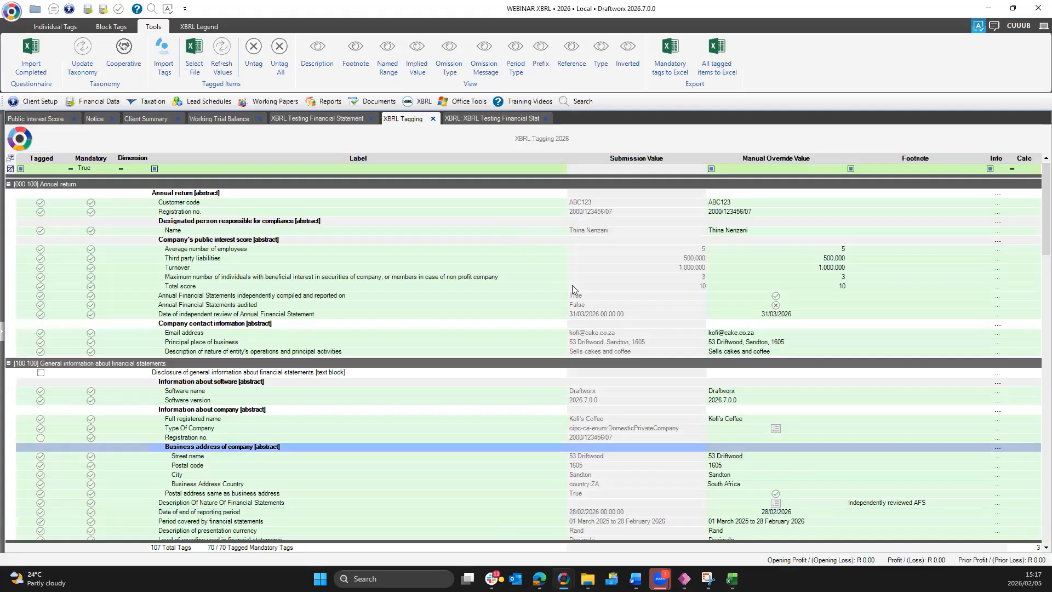
{"action": "scroll", "coordinate": [572, 285], "scroll_direction": "down", "scroll_amount": 20}
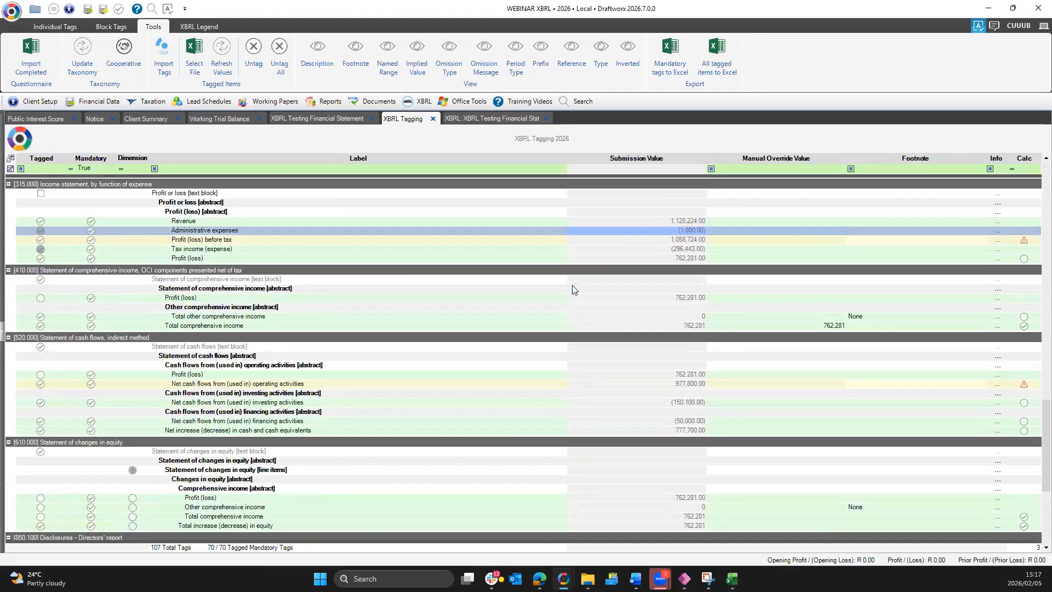
{"action": "scroll", "coordinate": [572, 288], "scroll_direction": "down", "scroll_amount": 5}
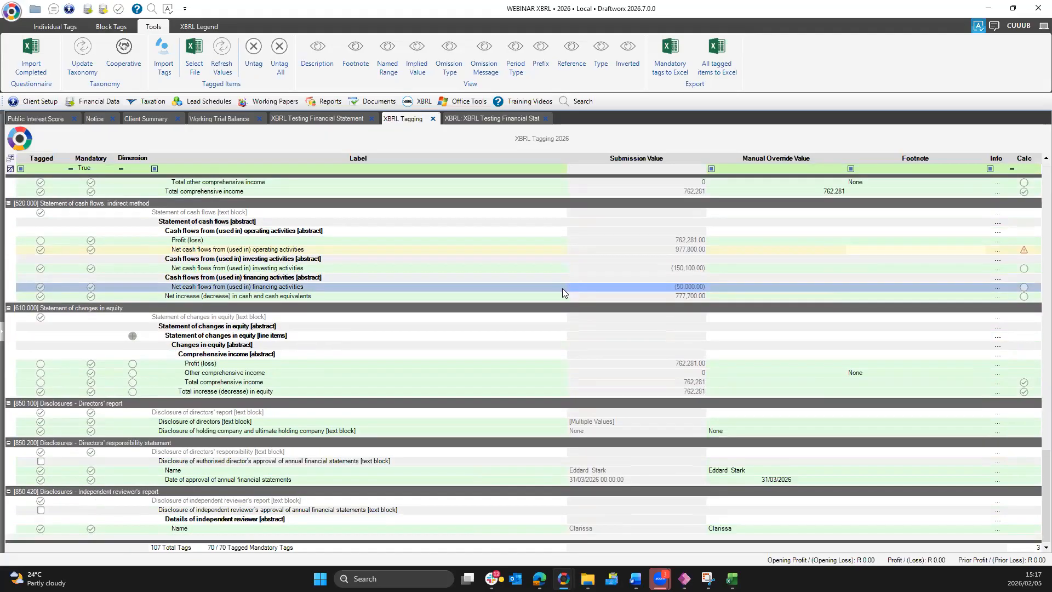
{"action": "scroll", "coordinate": [562, 288], "scroll_direction": "up", "scroll_amount": 15}
{"action": "scroll", "coordinate": [562, 288], "scroll_direction": "up", "scroll_amount": 7}
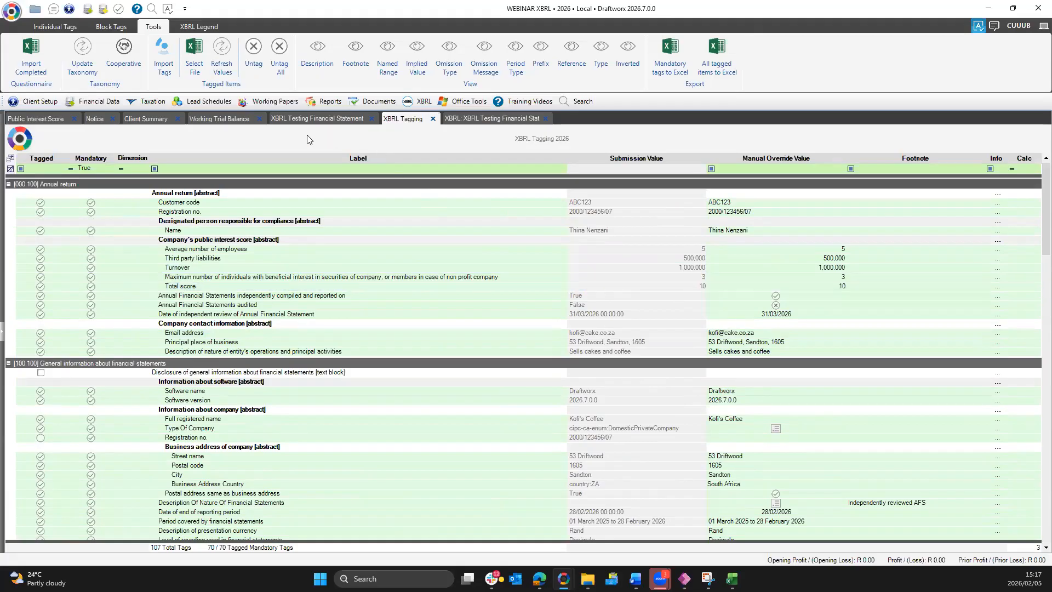
Open the Working Trial Balance of the WEBINAR XBRL client
{"action": "left_click", "coordinate": [225, 118]}
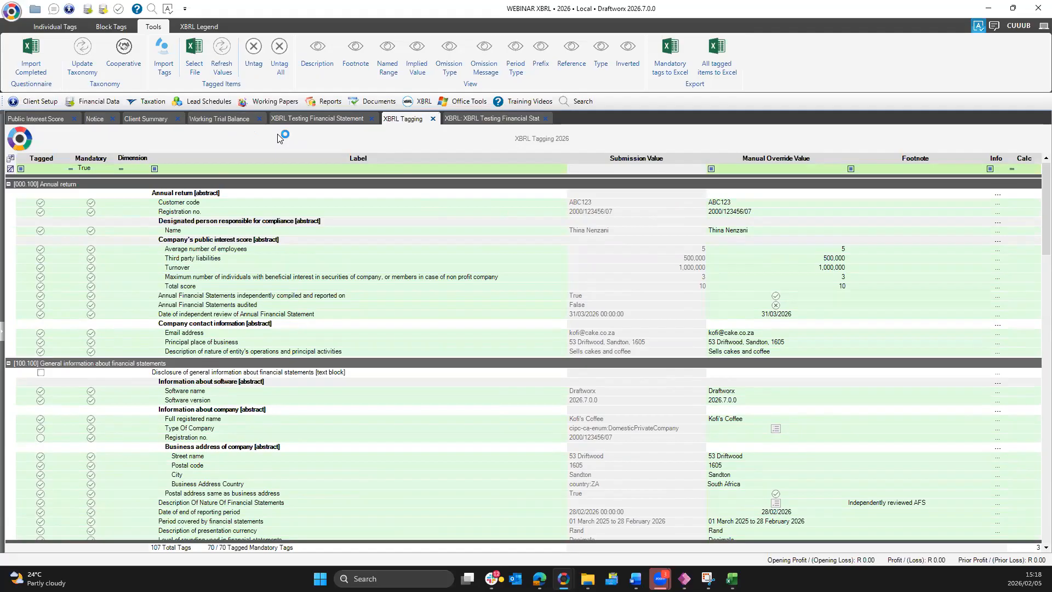
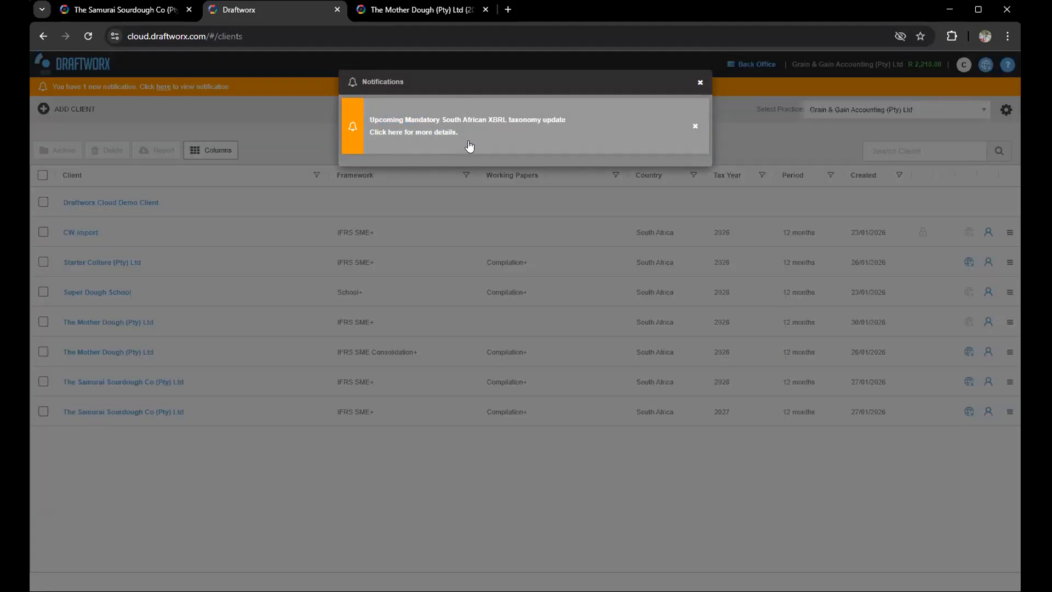
Open the notification about the upcoming mandatory South African XBRL taxonomy update, read through its switch-over details and dismiss it
{"action": "left_click", "coordinate": [430, 134]}
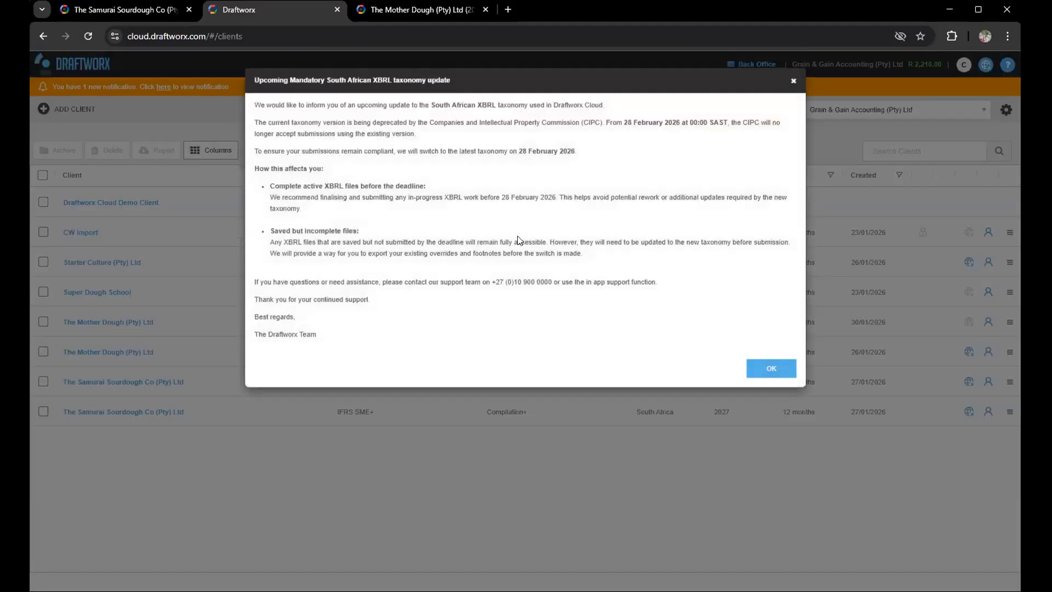
{"action": "left_click_drag", "start_coordinate": [517, 153], "coordinate": [564, 154]}
{"action": "left_click", "coordinate": [583, 157]}
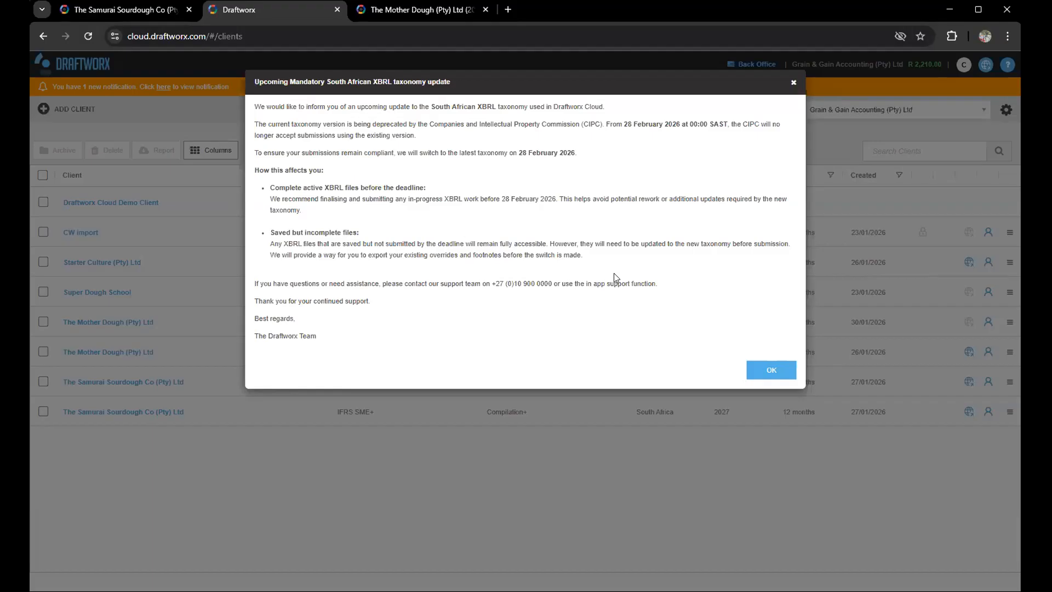
{"action": "left_click", "coordinate": [783, 371]}
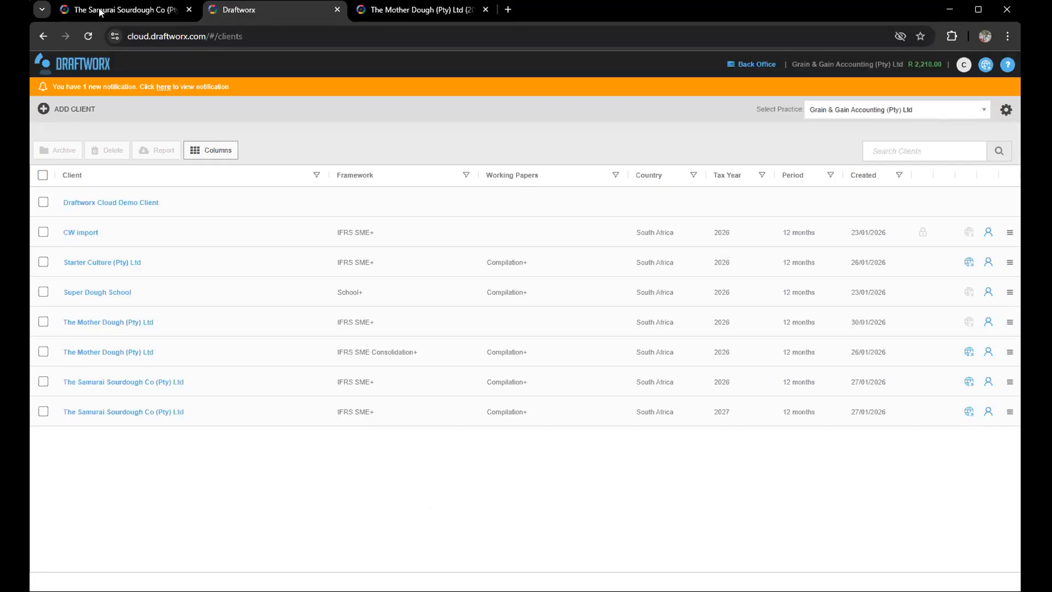
Switch to The Samurai Sourdough Co (Pty) Ltd client for 2026 and open its XBRL Submission
{"action": "left_click", "coordinate": [117, 14]}
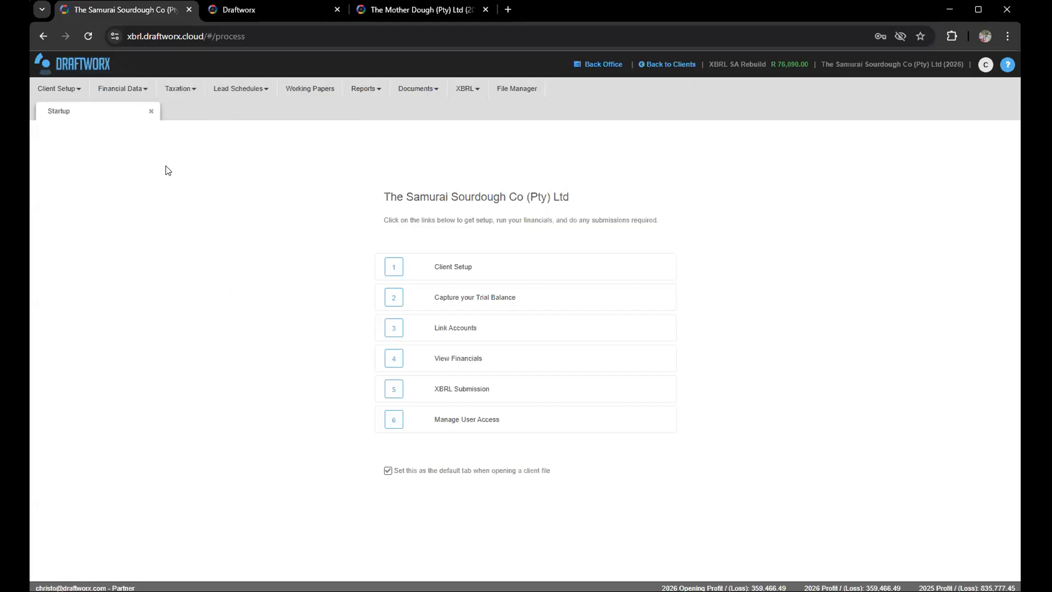
{"action": "left_click", "coordinate": [465, 89]}
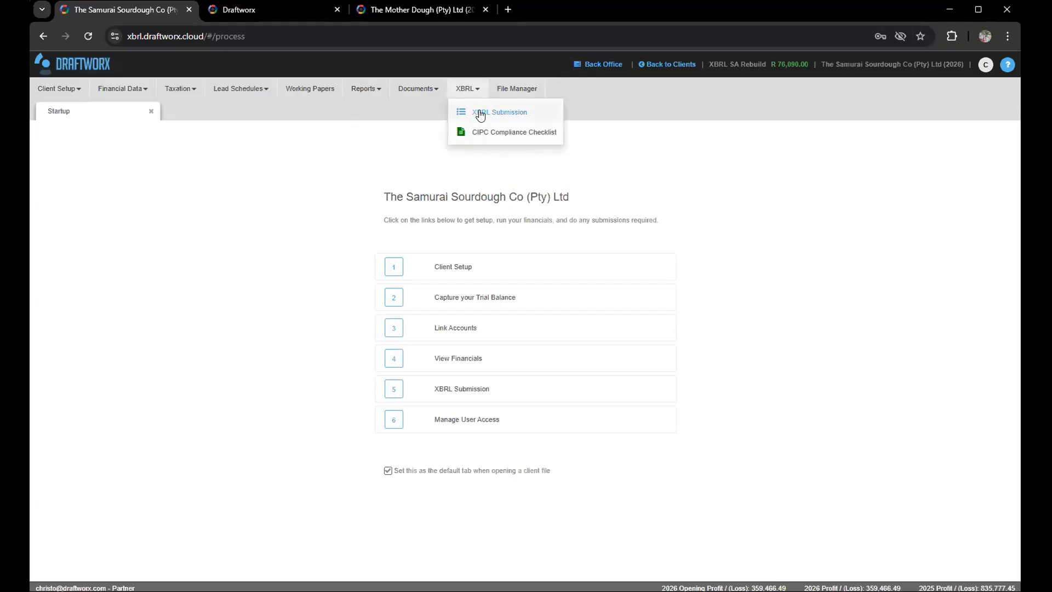
{"action": "left_click", "coordinate": [480, 113]}
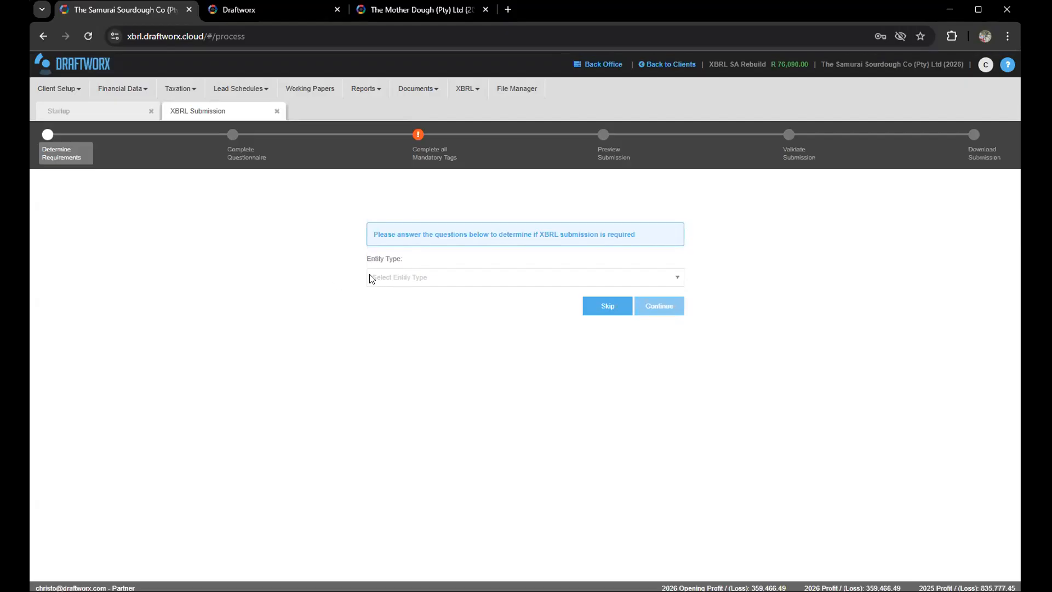
Try the entity types Private Company and Non-Profit Organisation to check whether an XBRL submission is required for each
{"action": "left_click", "coordinate": [390, 284]}
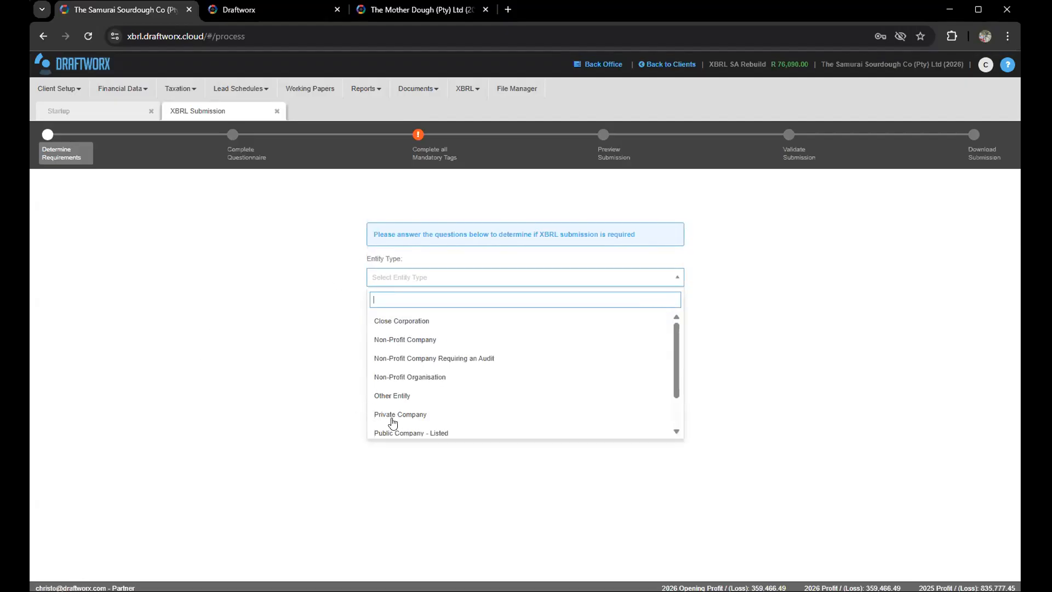
{"action": "left_click", "coordinate": [422, 415]}
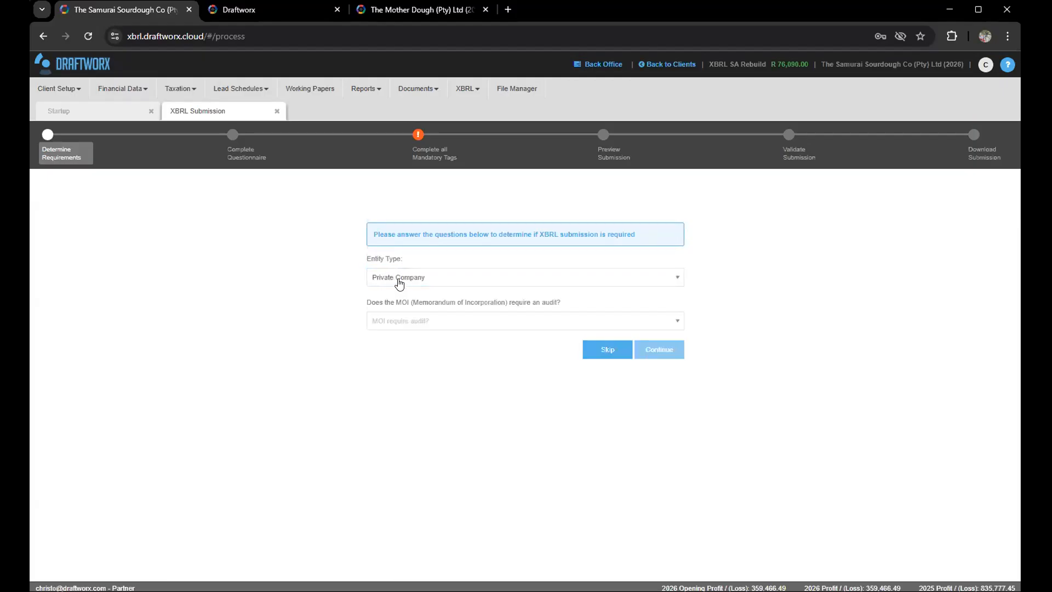
{"action": "left_click_drag", "start_coordinate": [368, 301], "coordinate": [372, 301]}
{"action": "left_click", "coordinate": [406, 280]}
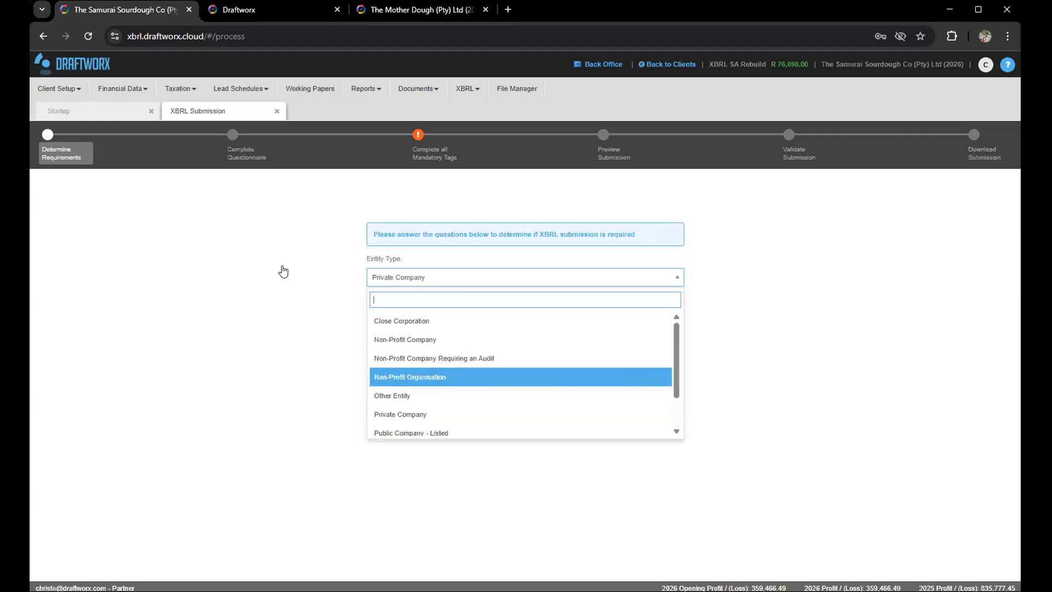
{"action": "left_click", "coordinate": [415, 376]}
{"action": "left_click_drag", "start_coordinate": [379, 234], "coordinate": [441, 250]}
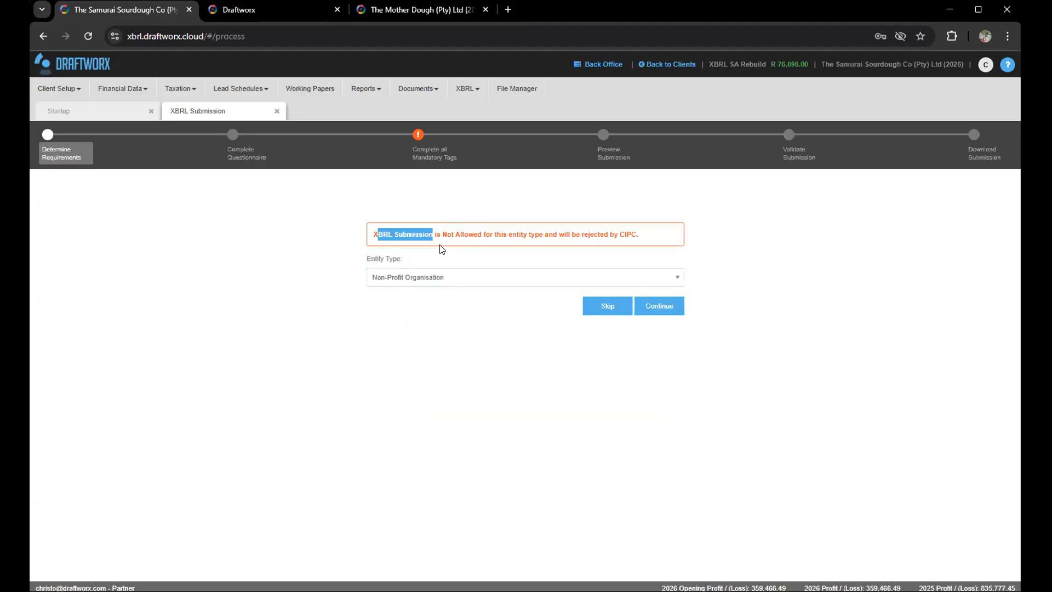
{"action": "left_click", "coordinate": [441, 250]}
Set the entity type to Private Company and answer Yes to whether the MOI requires an audit
{"action": "left_click", "coordinate": [433, 277]}
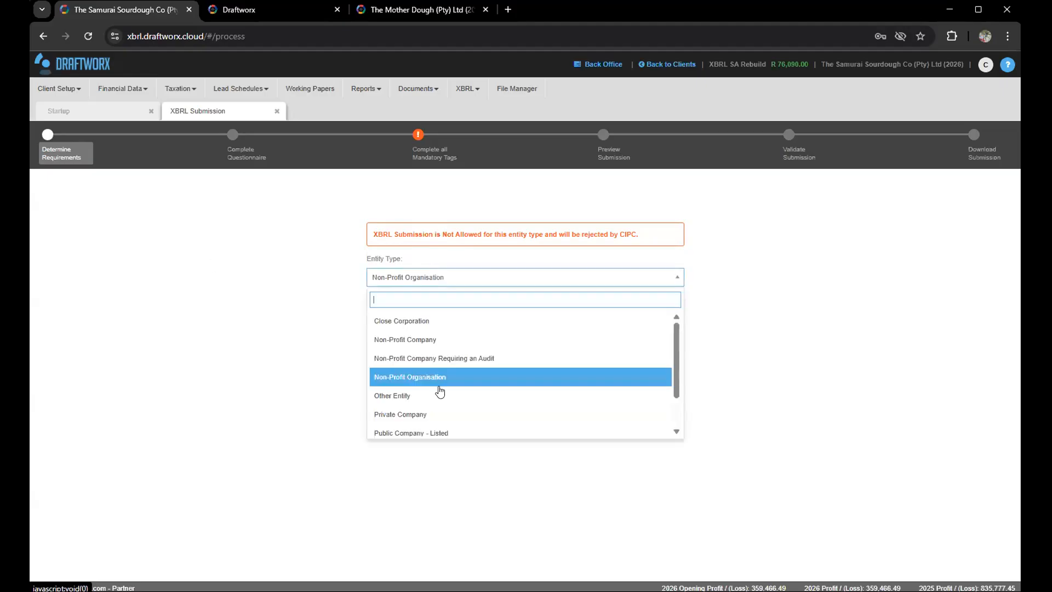
{"action": "left_click", "coordinate": [404, 410]}
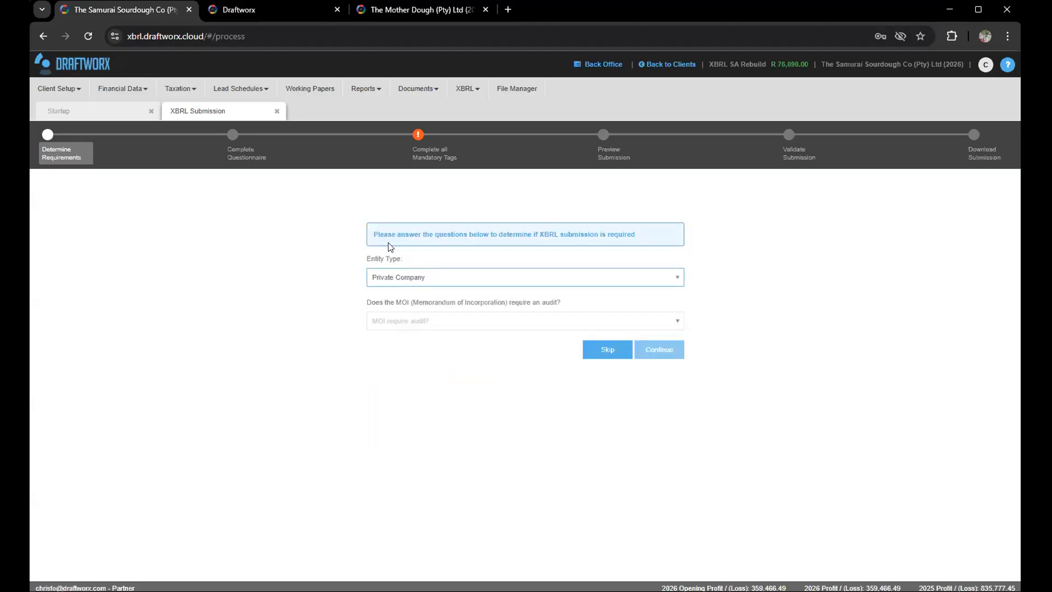
{"action": "left_click_drag", "start_coordinate": [371, 303], "coordinate": [467, 298]}
{"action": "left_click", "coordinate": [468, 298]}
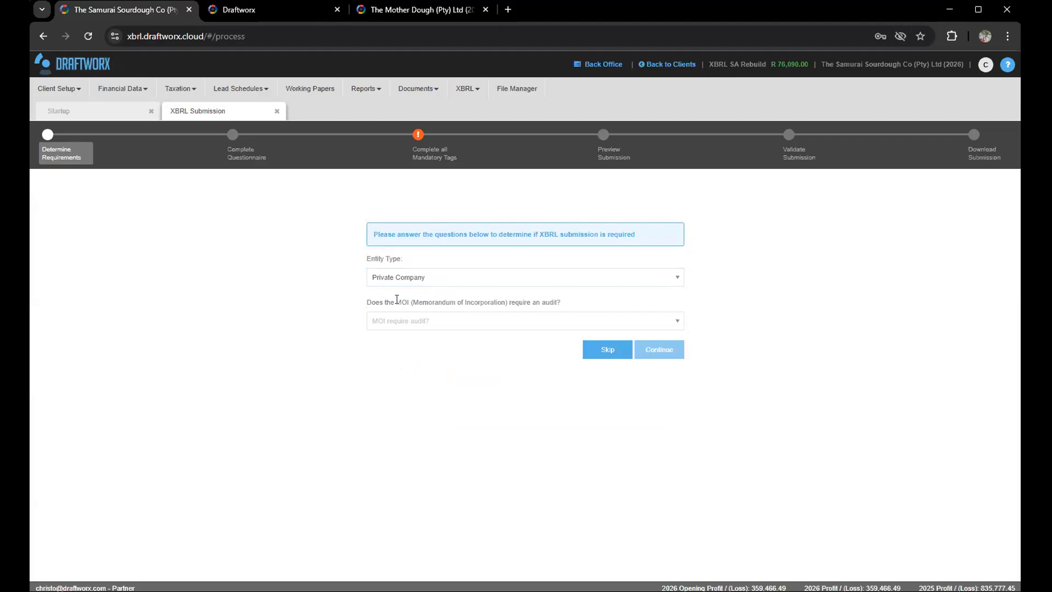
{"action": "left_click", "coordinate": [430, 320]}
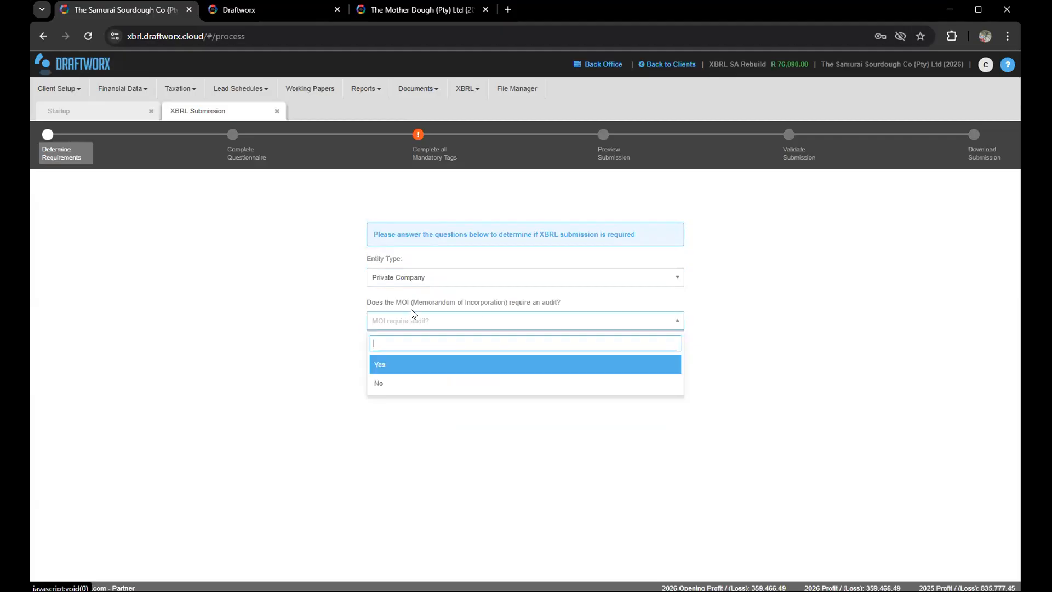
{"action": "left_click", "coordinate": [393, 370]}
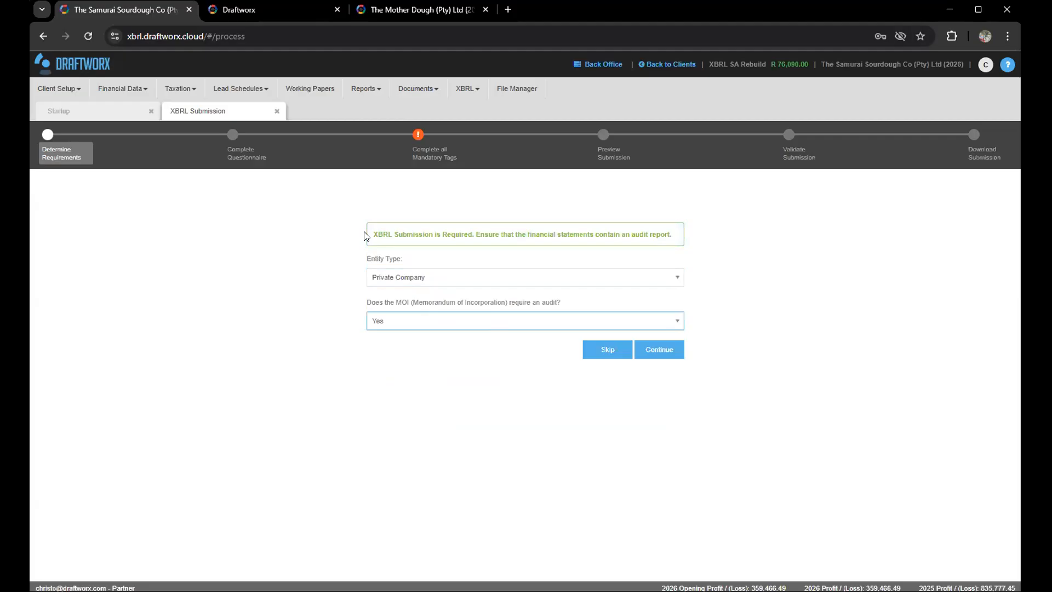
{"action": "left_click_drag", "start_coordinate": [375, 228], "coordinate": [439, 226]}
{"action": "left_click", "coordinate": [342, 222]}
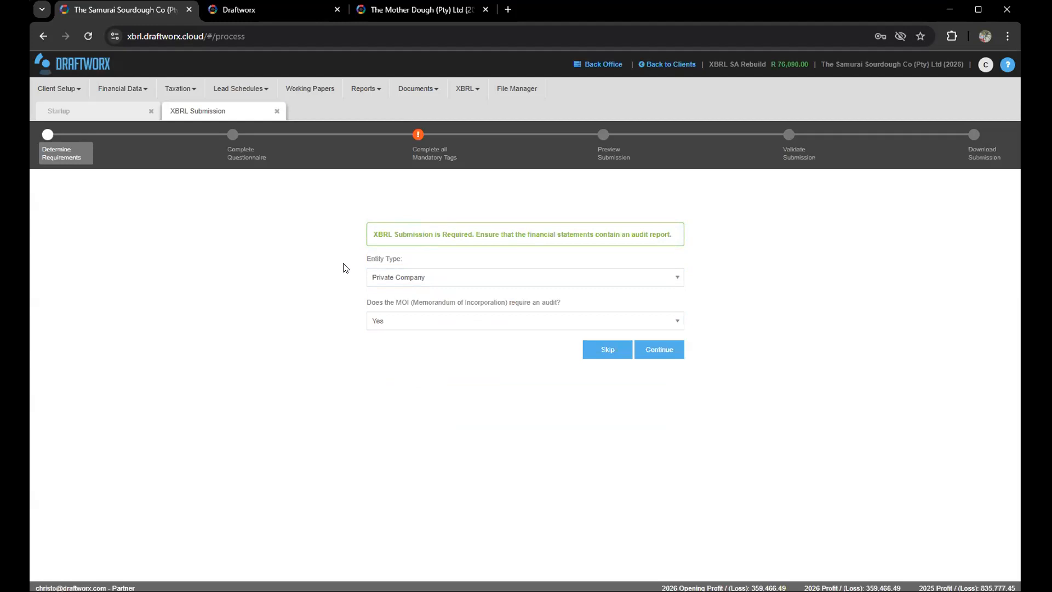
Try answering No to the MOI audit question and view the options of the follow-up question on fiduciary assets
{"action": "left_click", "coordinate": [462, 323]}
{"action": "left_click", "coordinate": [387, 379]}
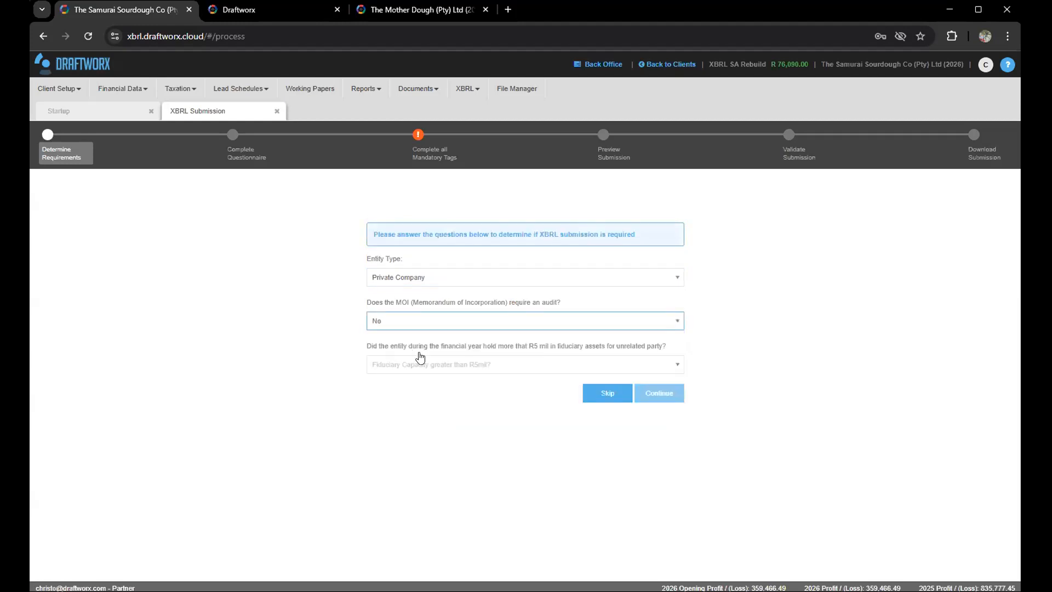
{"action": "left_click", "coordinate": [397, 370]}
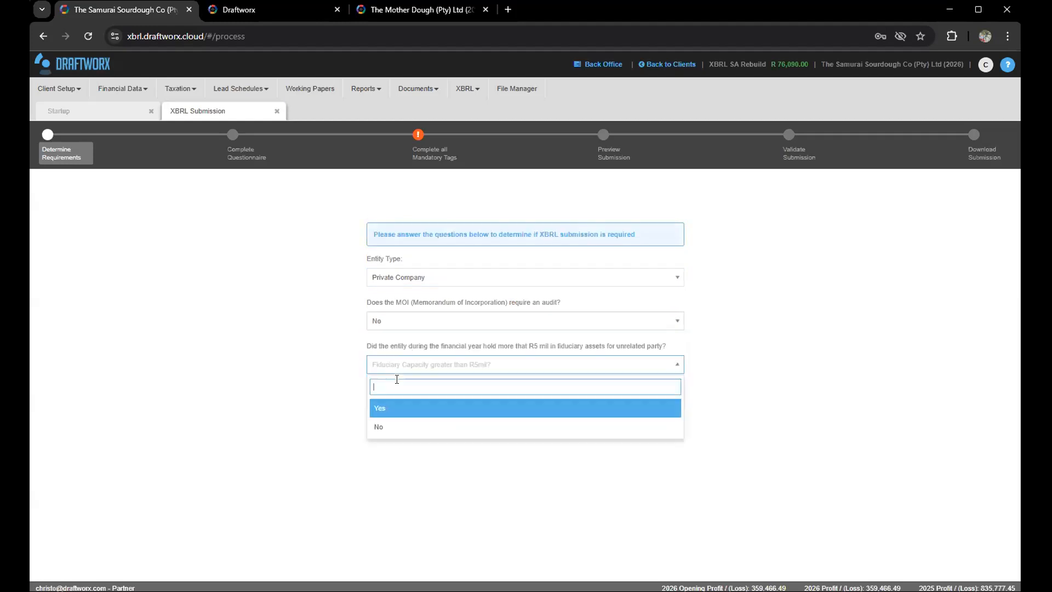
{"action": "left_click", "coordinate": [347, 367]}
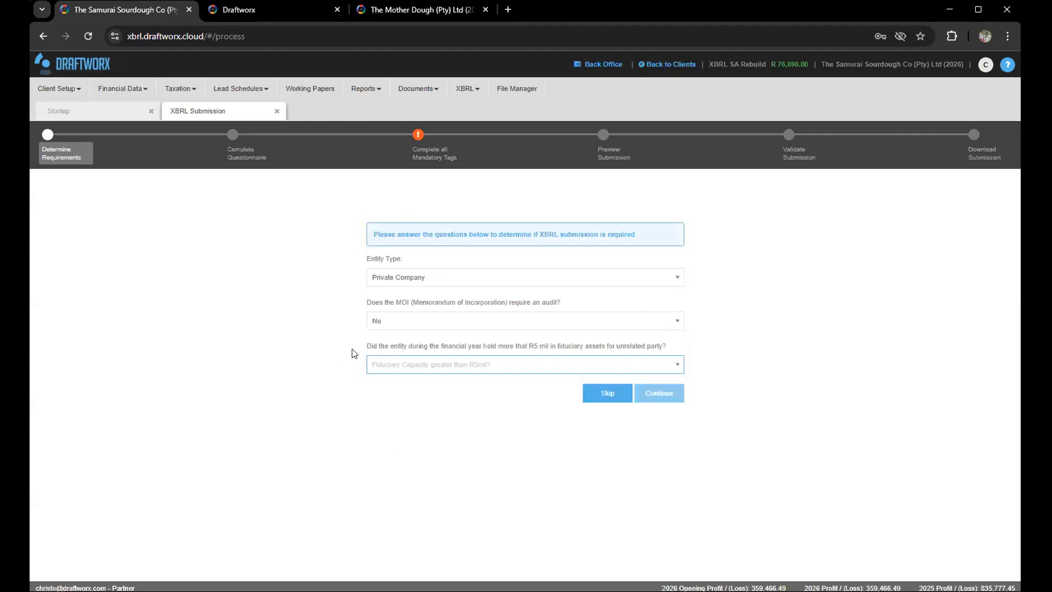
Answer Yes to the MOI audit question and continue to the questionnaire stage of the submission
{"action": "left_click", "coordinate": [388, 323]}
{"action": "key", "text": "Return"}
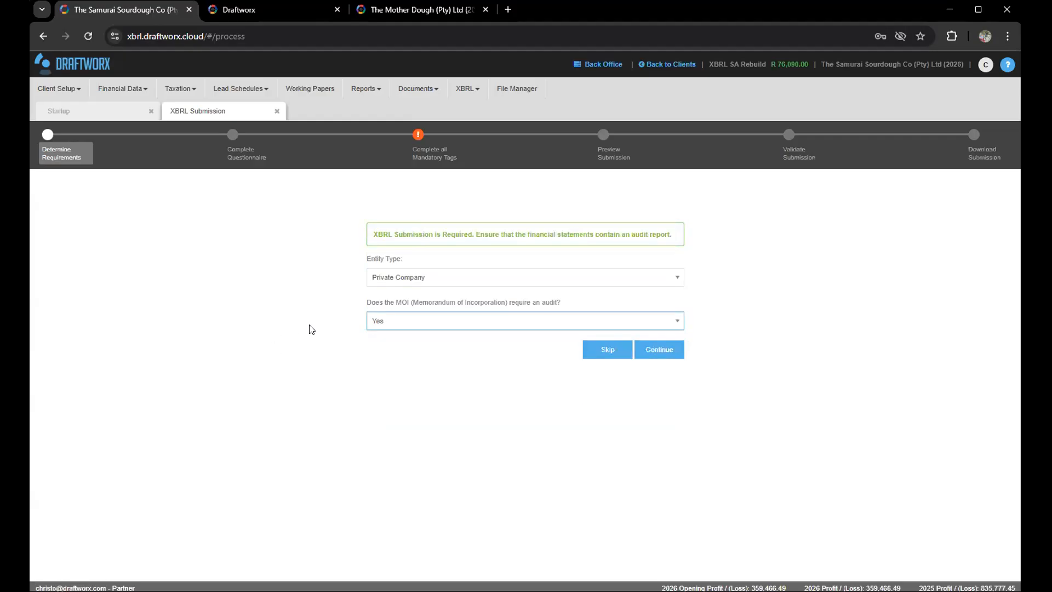
{"action": "left_click", "coordinate": [324, 234]}
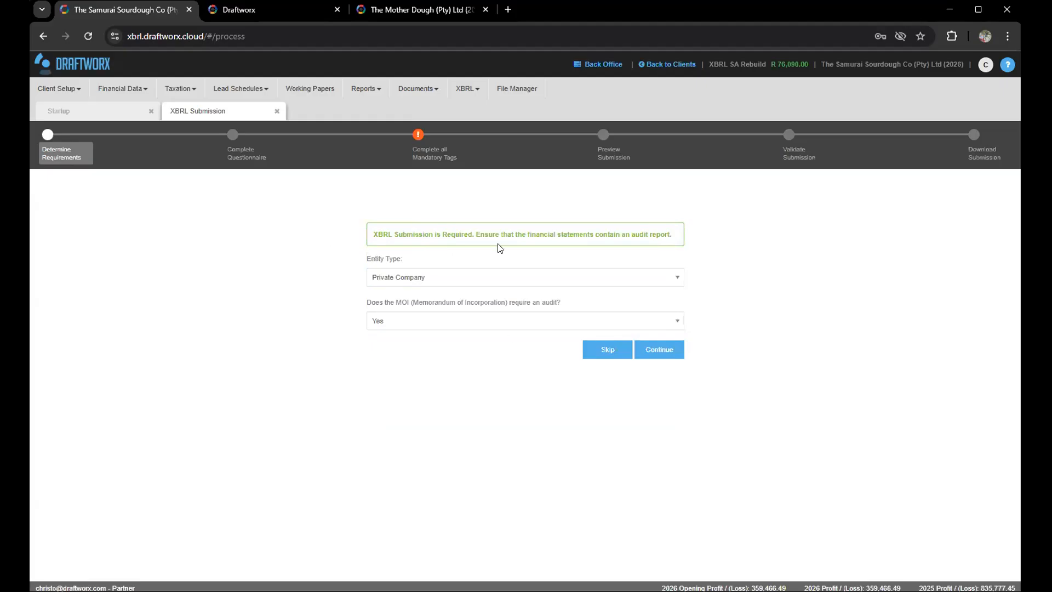
{"action": "left_click", "coordinate": [651, 357]}
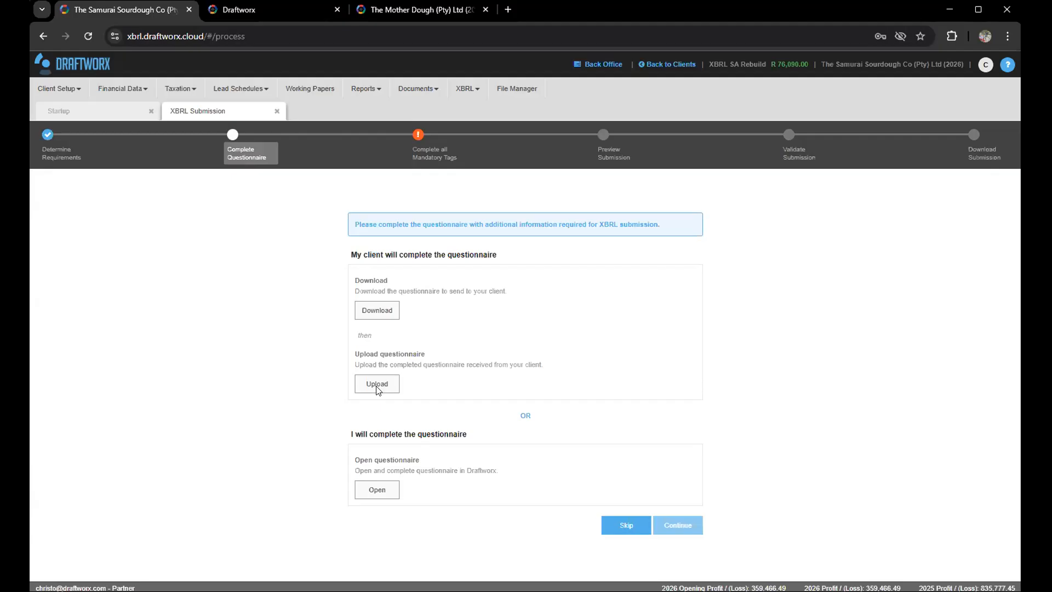
Open the questionnaire, look at the input cells on its PIScore sheet and close it without filling anything in
{"action": "left_click", "coordinate": [378, 491]}
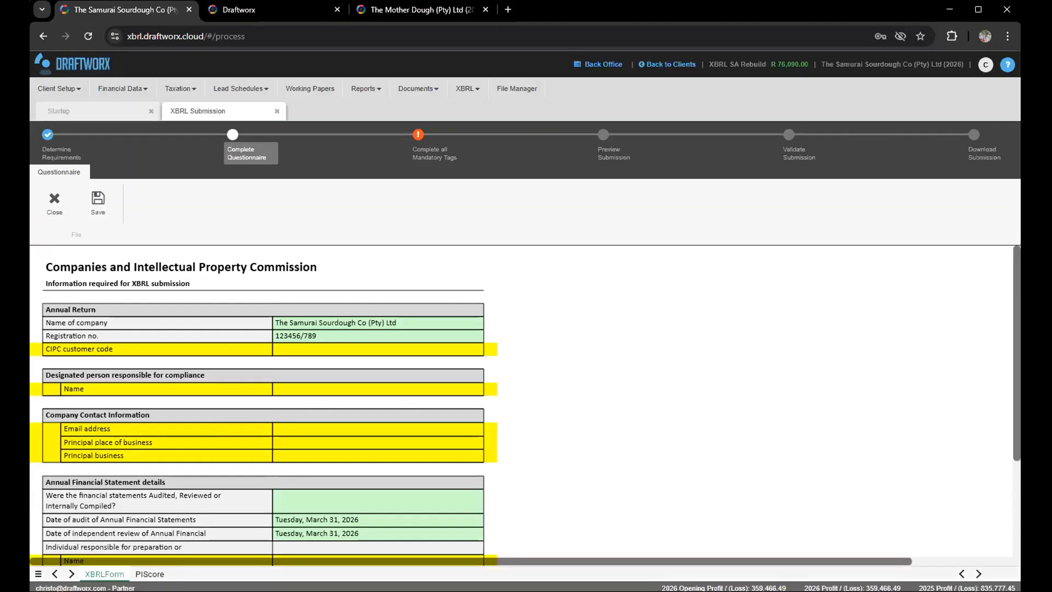
{"action": "left_click", "coordinate": [150, 575]}
{"action": "left_click", "coordinate": [396, 366]}
{"action": "left_click", "coordinate": [392, 392]}
{"action": "left_click", "coordinate": [352, 377]}
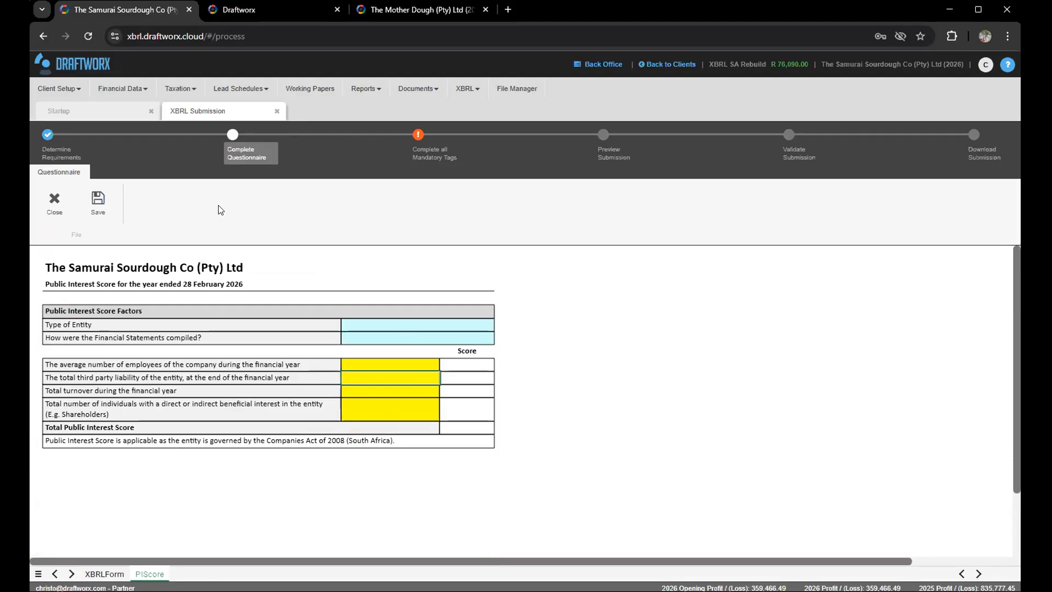
{"action": "left_click", "coordinate": [55, 202]}
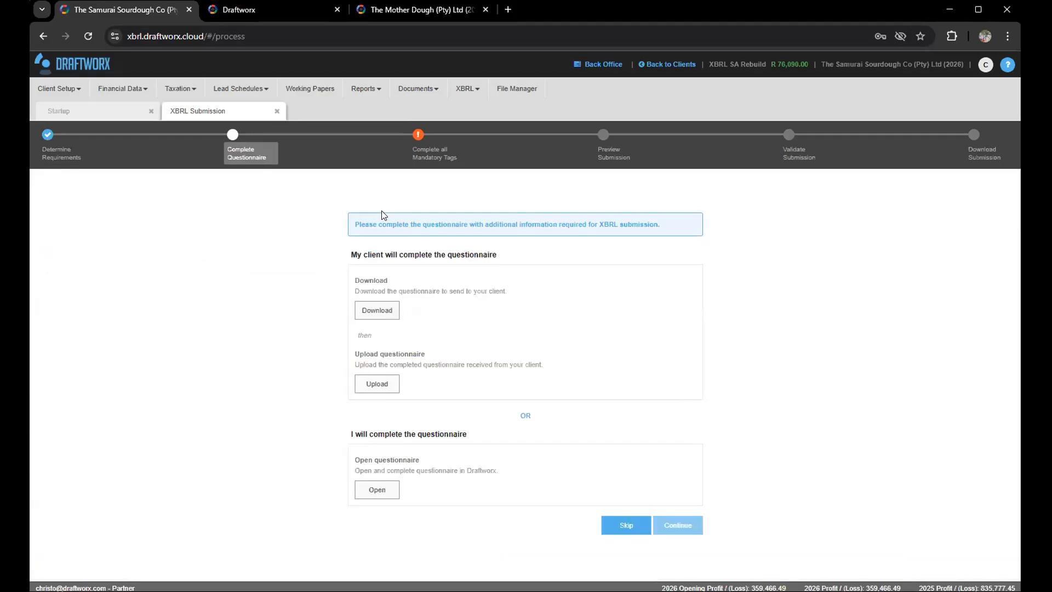
Upload the completed questionnaire file CIPC XBRL Questionnaire.xlsx and proceed to the mandatory tags
{"action": "left_click", "coordinate": [376, 384]}
{"action": "left_click", "coordinate": [366, 141]}
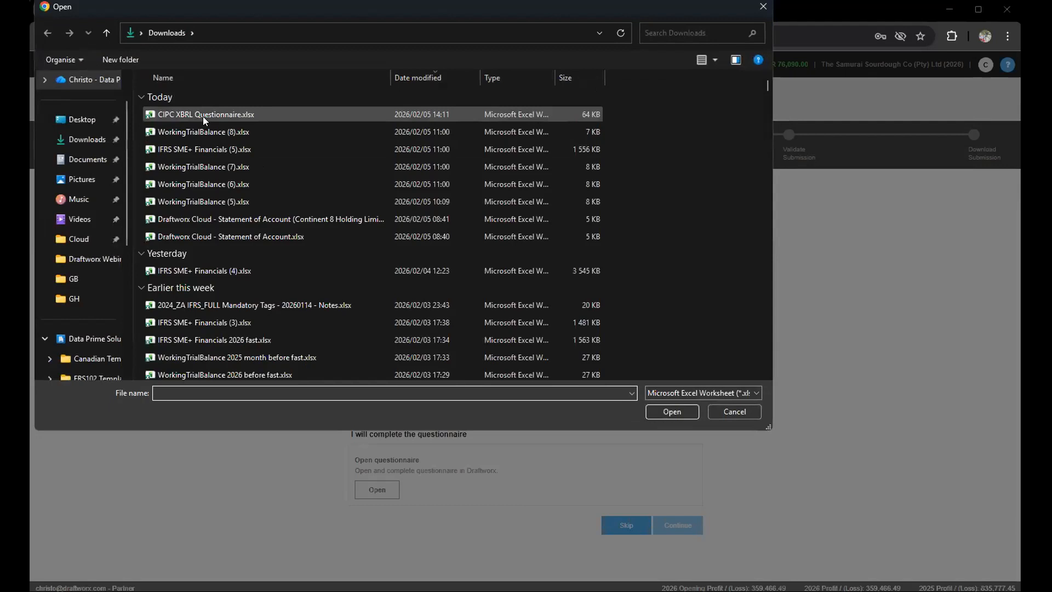
{"action": "double_click", "coordinate": [203, 116]}
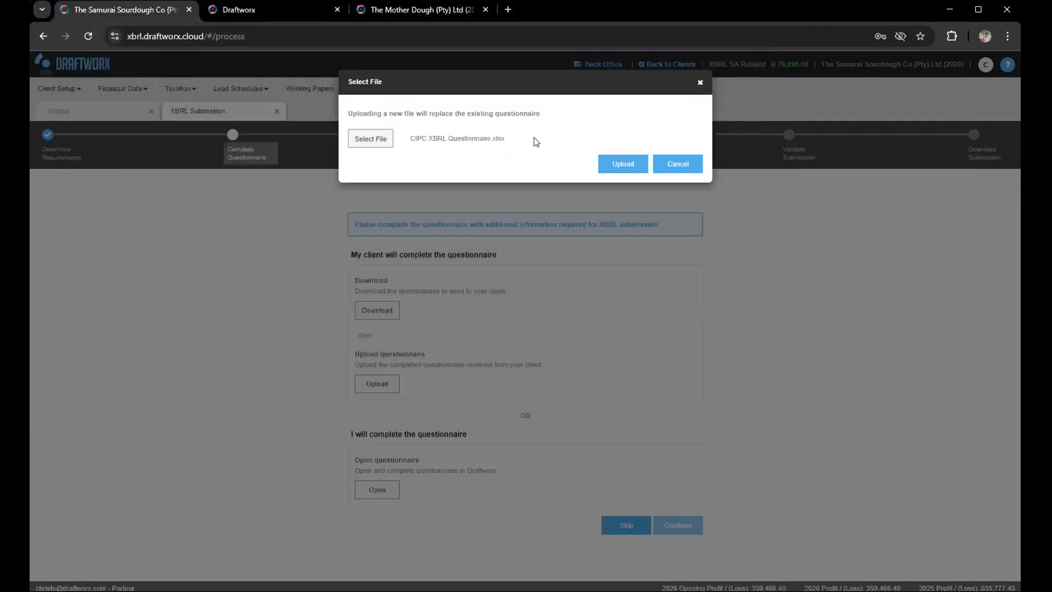
{"action": "left_click", "coordinate": [629, 166]}
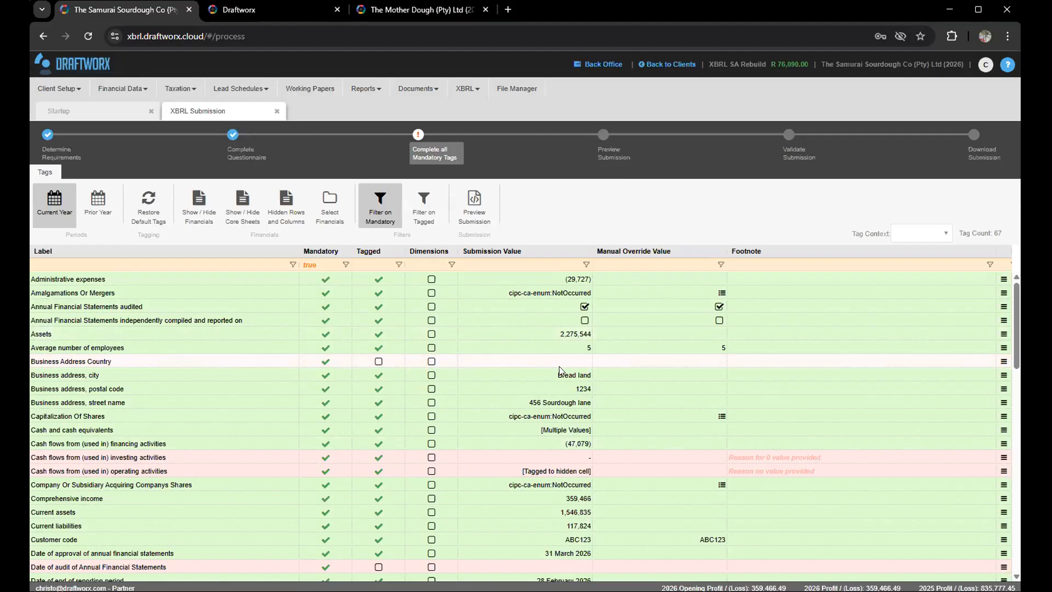
Review the mandatory tags list, examining submission values, manual overrides, footnotes and which items are still incomplete
{"action": "left_click", "coordinate": [492, 332]}
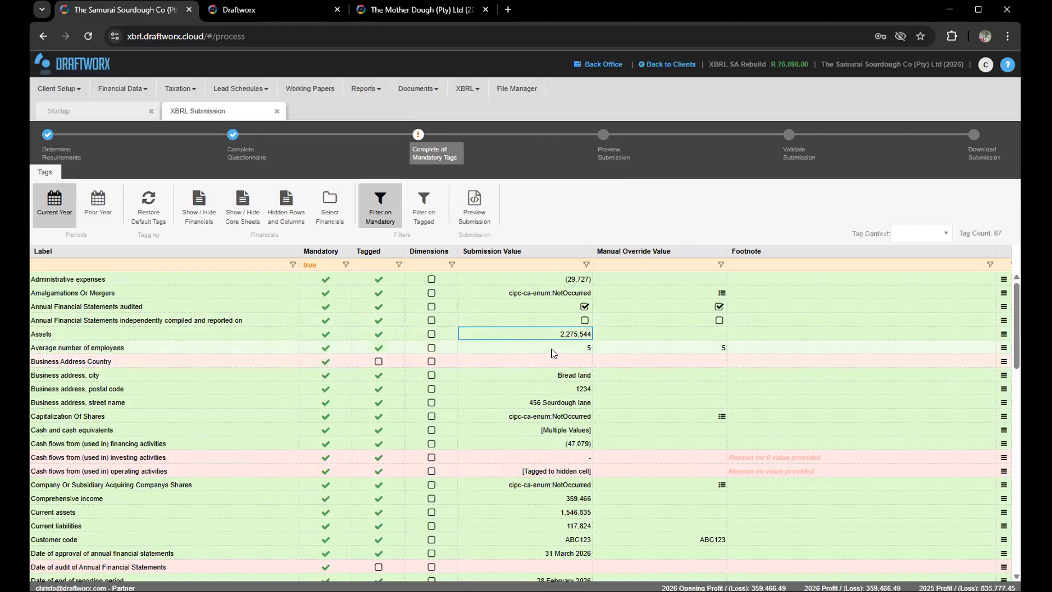
{"action": "left_click", "coordinate": [580, 346]}
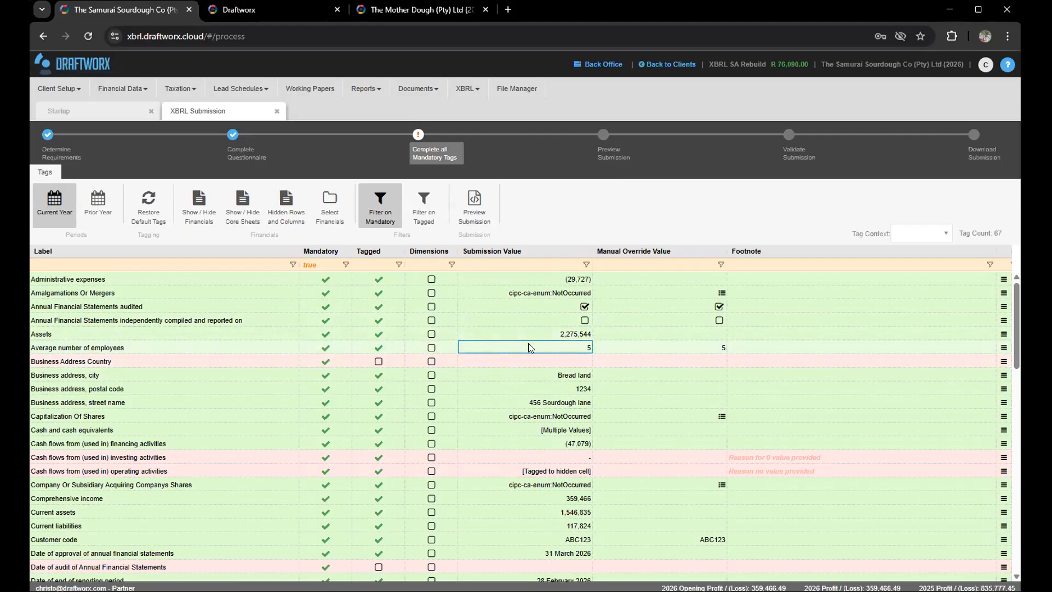
{"action": "scroll", "coordinate": [577, 339], "scroll_direction": "down", "scroll_amount": 1}
{"action": "left_click", "coordinate": [534, 477]}
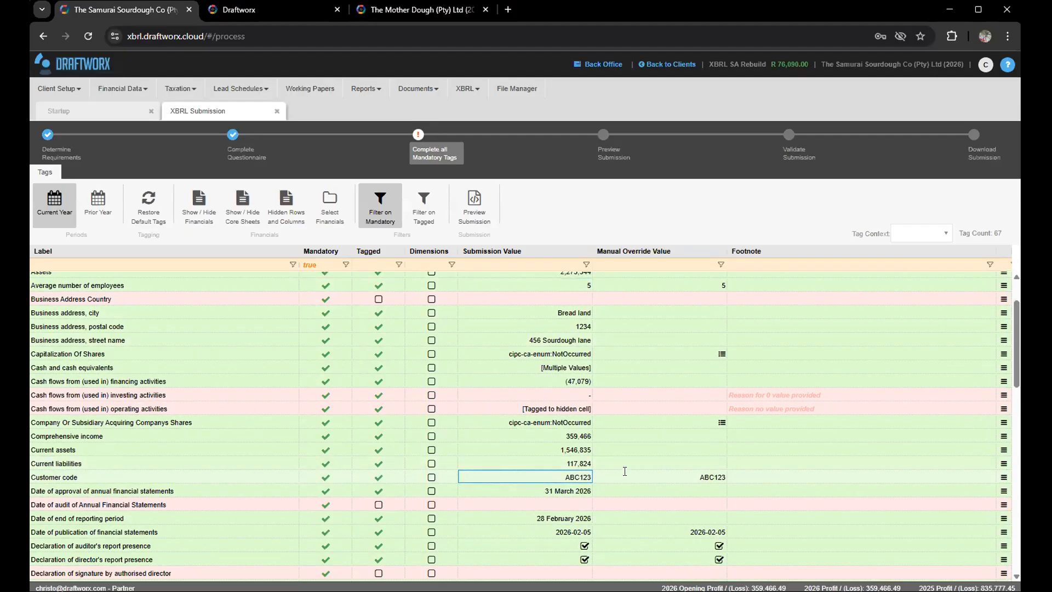
{"action": "scroll", "coordinate": [507, 455], "scroll_direction": "down", "scroll_amount": 2}
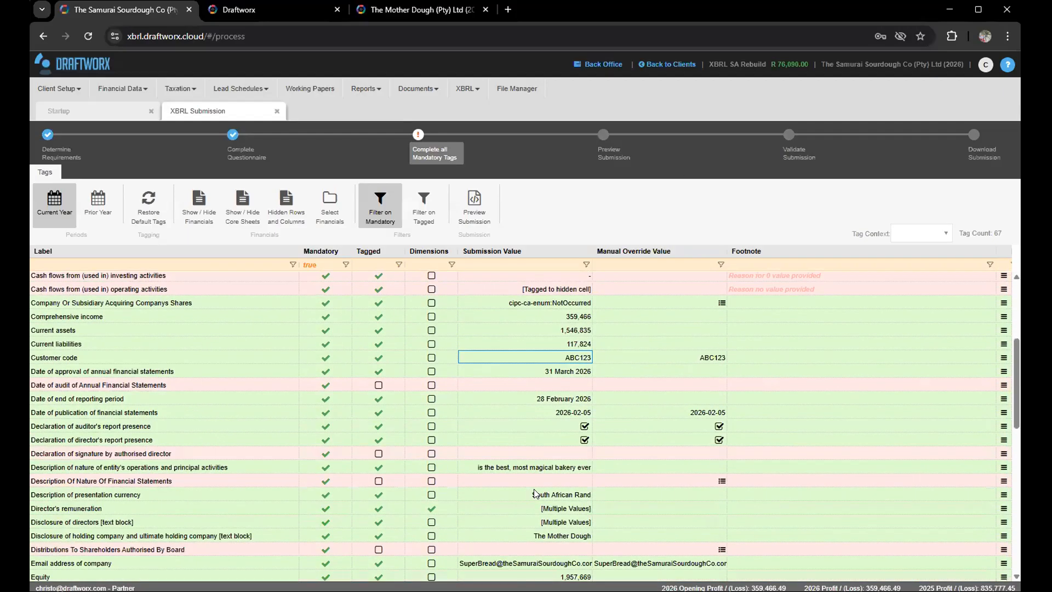
{"action": "scroll", "coordinate": [536, 494], "scroll_direction": "down", "scroll_amount": 5}
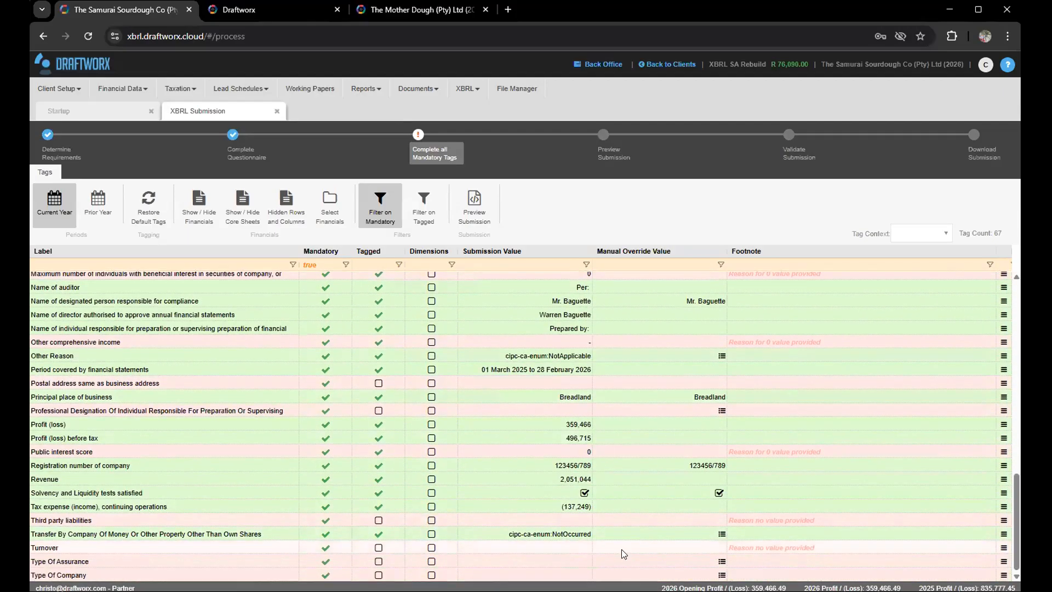
{"action": "scroll", "coordinate": [619, 348], "scroll_direction": "up", "scroll_amount": 15}
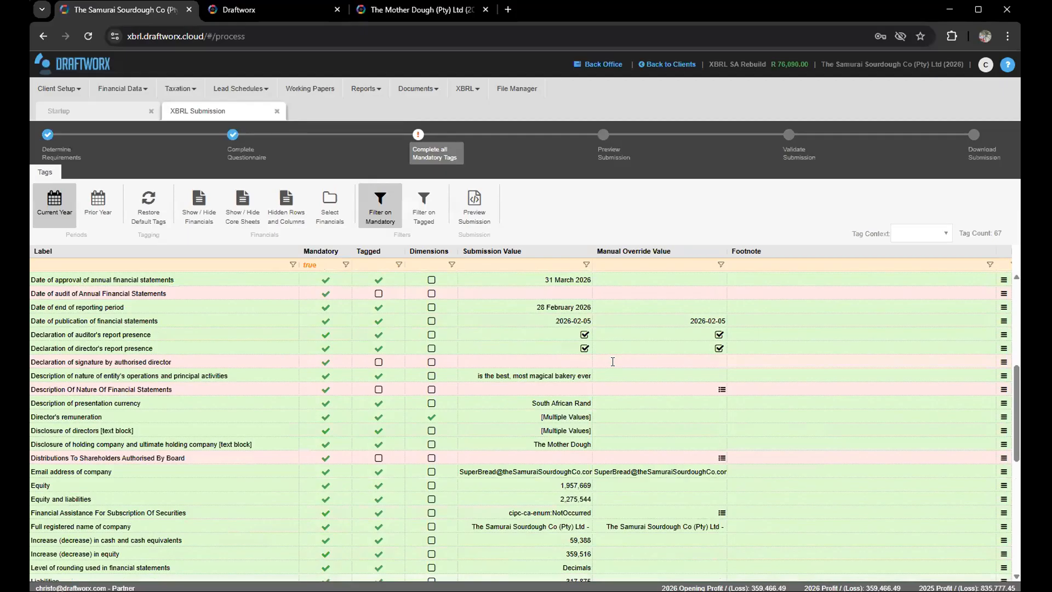
{"action": "scroll", "coordinate": [520, 279], "scroll_direction": "up", "scroll_amount": 2}
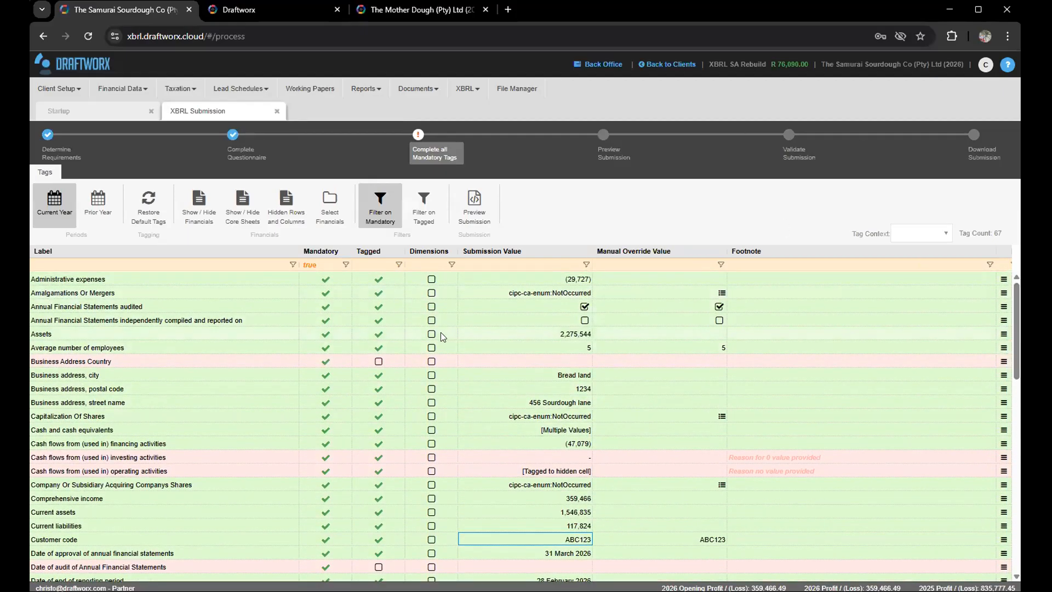
Set the manual override of the Business Address Country tag to South Africa
{"action": "left_click", "coordinate": [702, 362]}
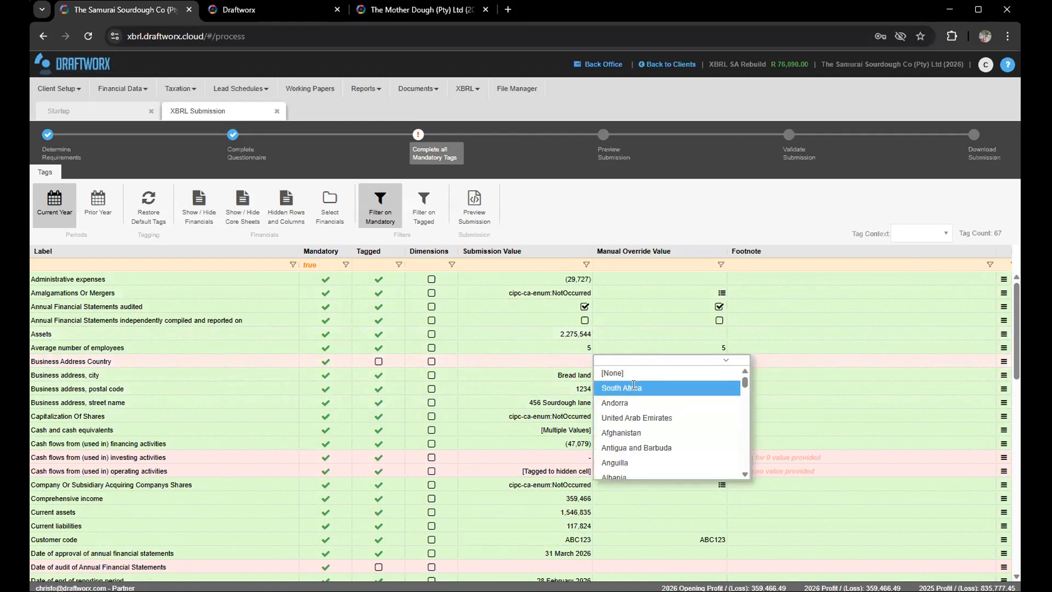
{"action": "key", "text": "Return"}
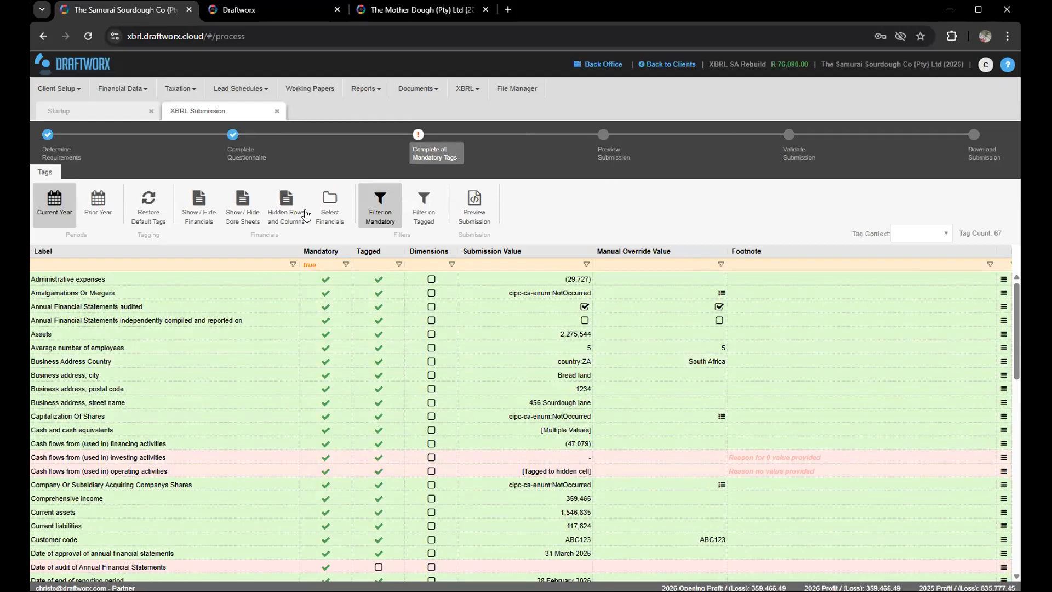
{"action": "left_click", "coordinate": [554, 434]}
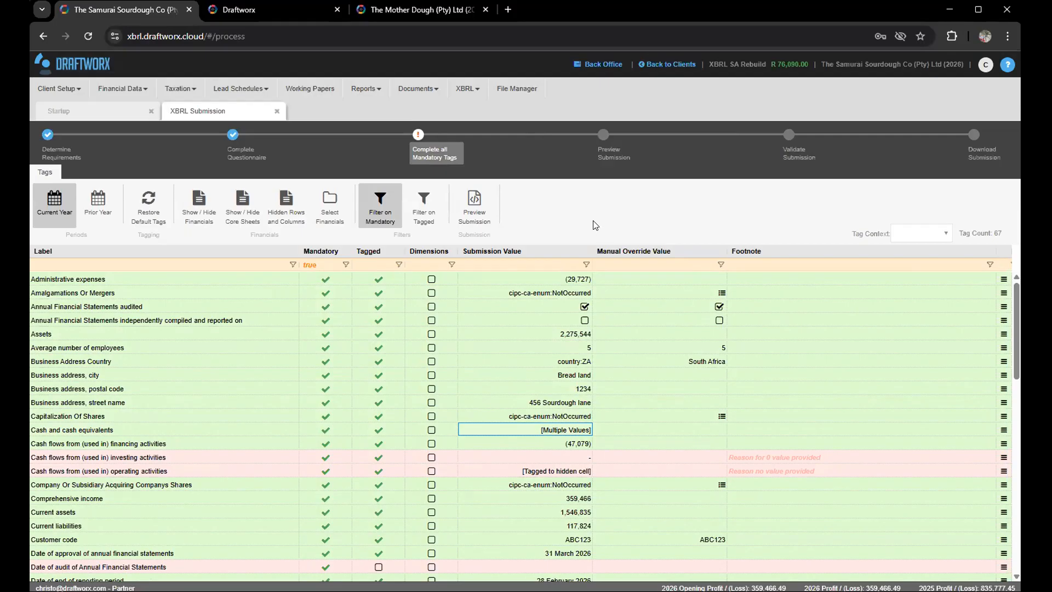
{"action": "left_click", "coordinate": [630, 209]}
Enter "No investments" as the footnote explaining the zero value of Cash flows from (used in) investing activities
{"action": "left_click", "coordinate": [109, 458]}
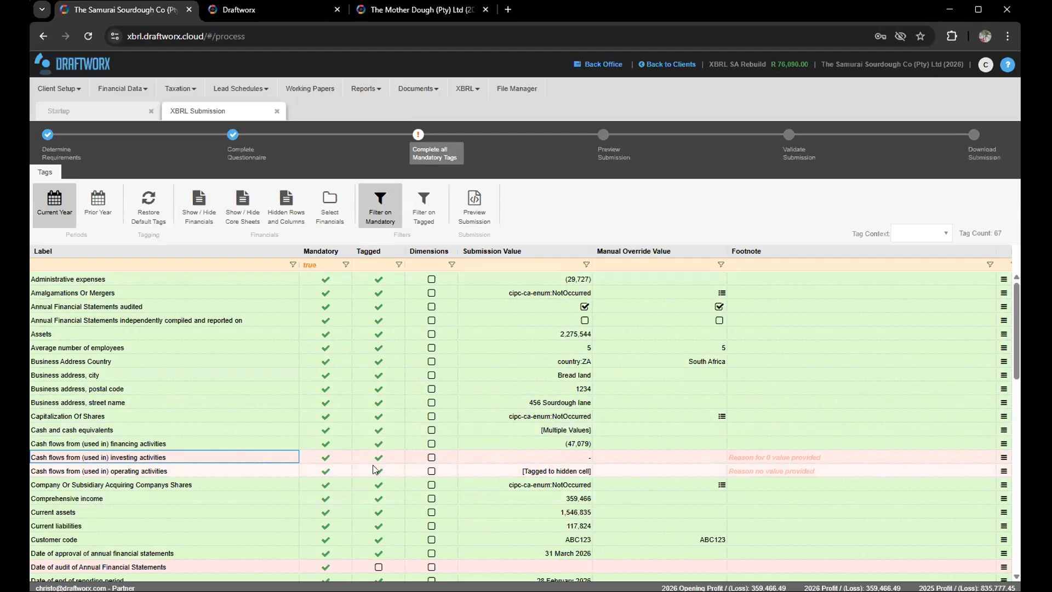
{"action": "left_click", "coordinate": [598, 444]}
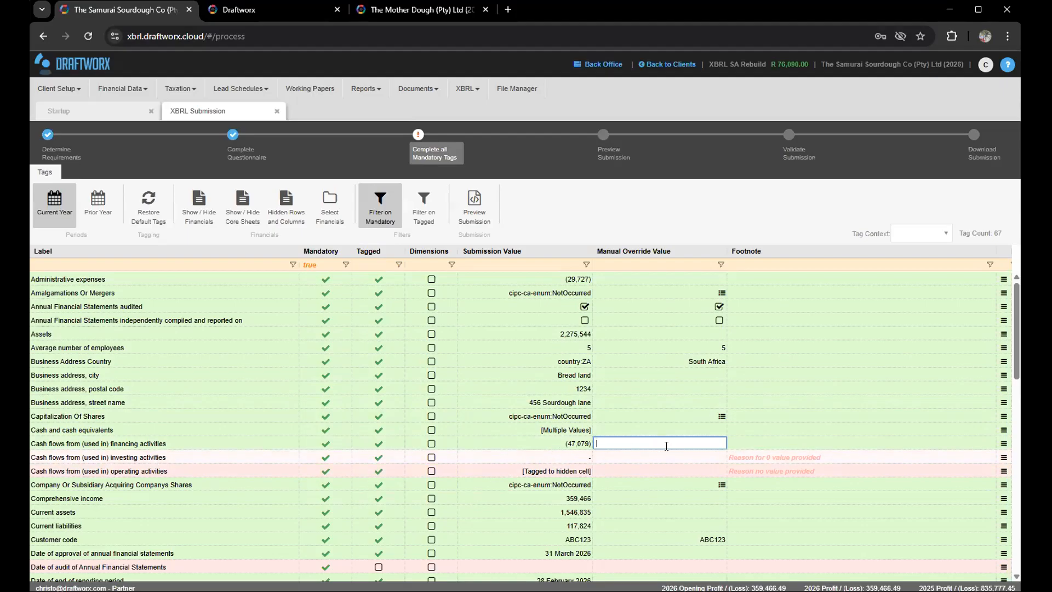
{"action": "left_click", "coordinate": [542, 445]}
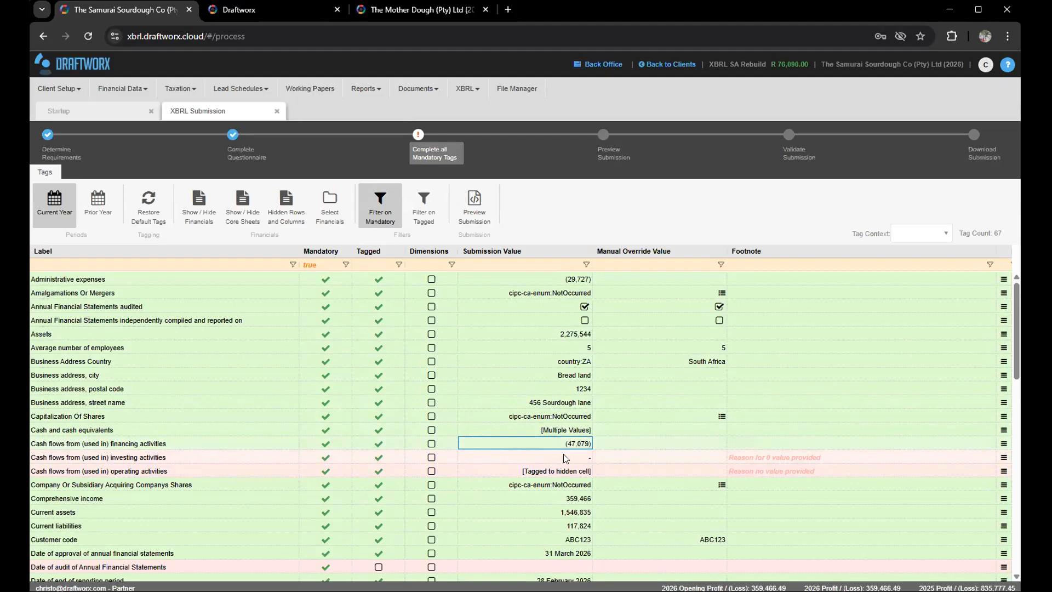
{"action": "left_click", "coordinate": [785, 456]}
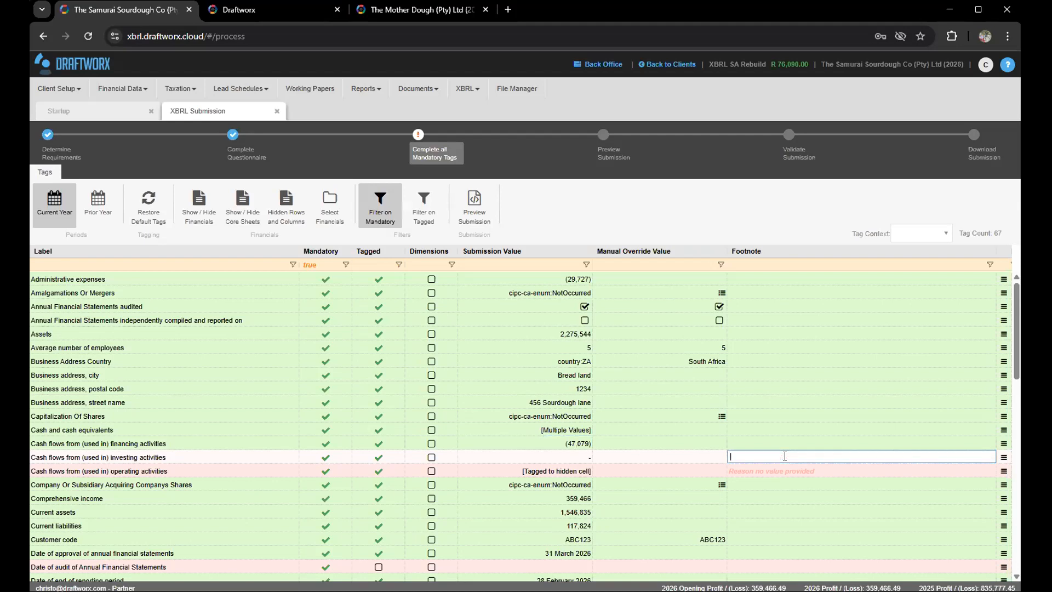
{"action": "type", "text": "No investments"}
{"action": "key", "text": "Return"}
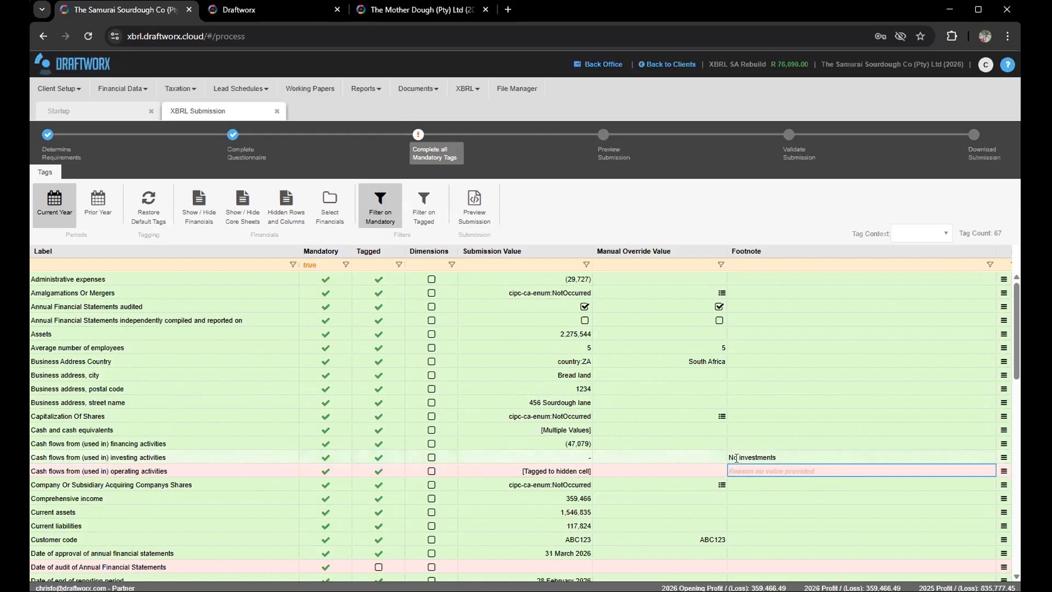
Select the Cash flows from (used in) operating activities tag and show the financial statements beside the tag list
{"action": "left_click", "coordinate": [599, 442]}
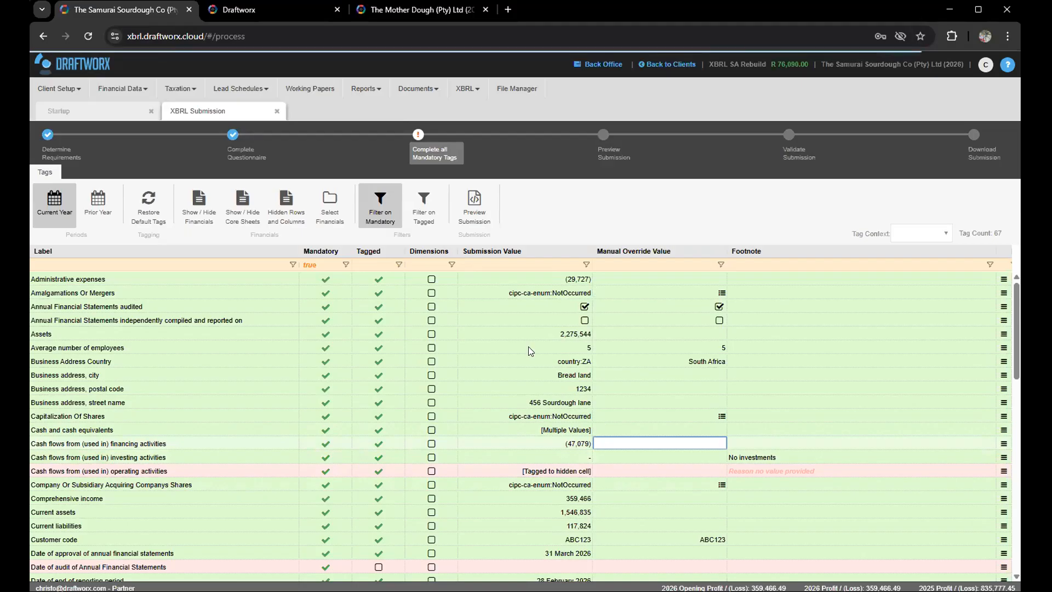
{"action": "left_click", "coordinate": [548, 471]}
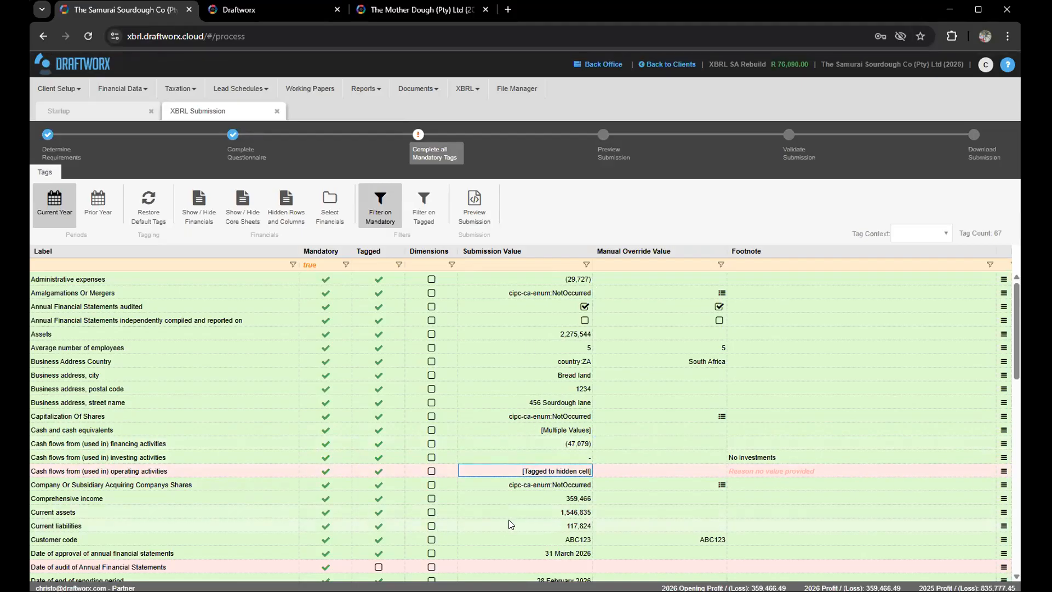
{"action": "left_click", "coordinate": [185, 470]}
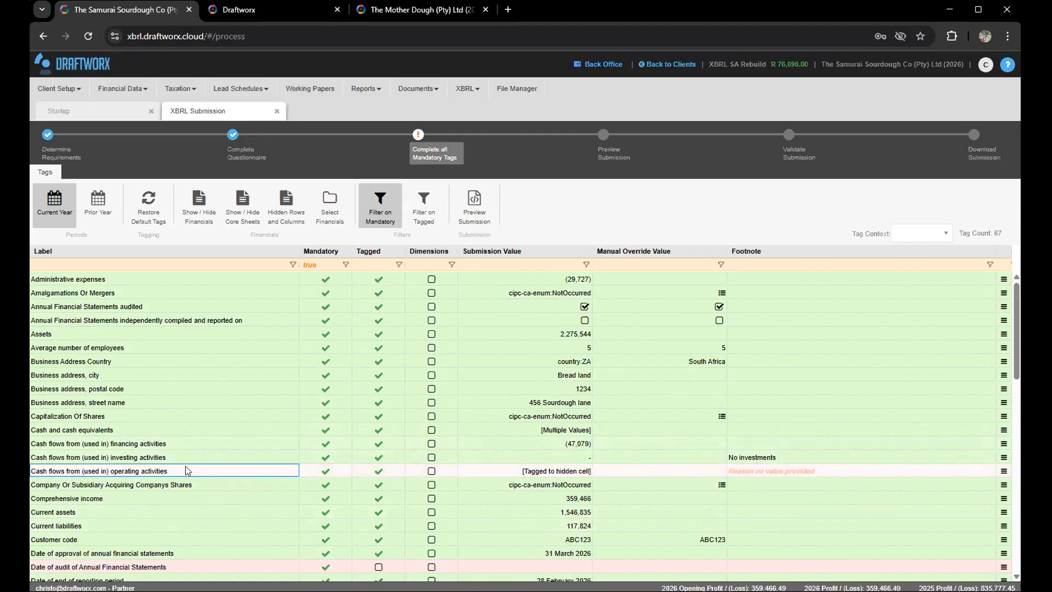
{"action": "left_click", "coordinate": [551, 472]}
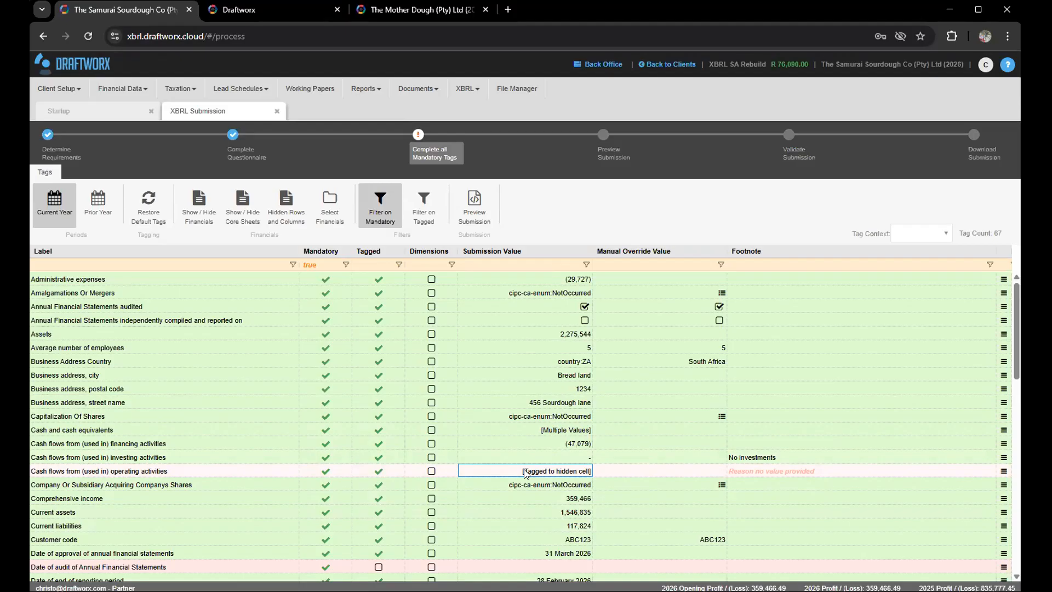
{"action": "left_click", "coordinate": [550, 244]}
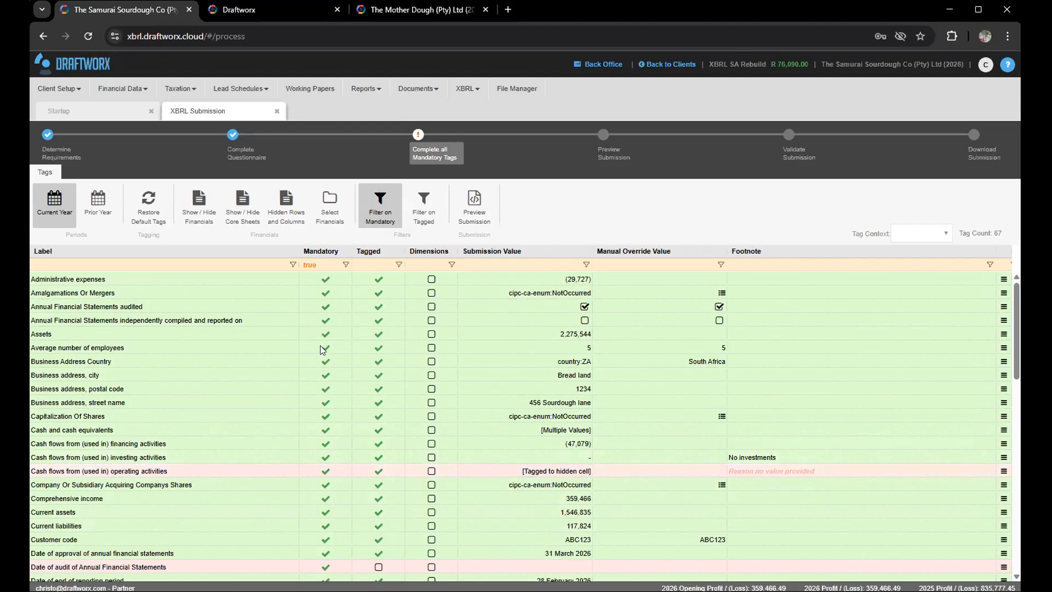
{"action": "left_click", "coordinate": [193, 225]}
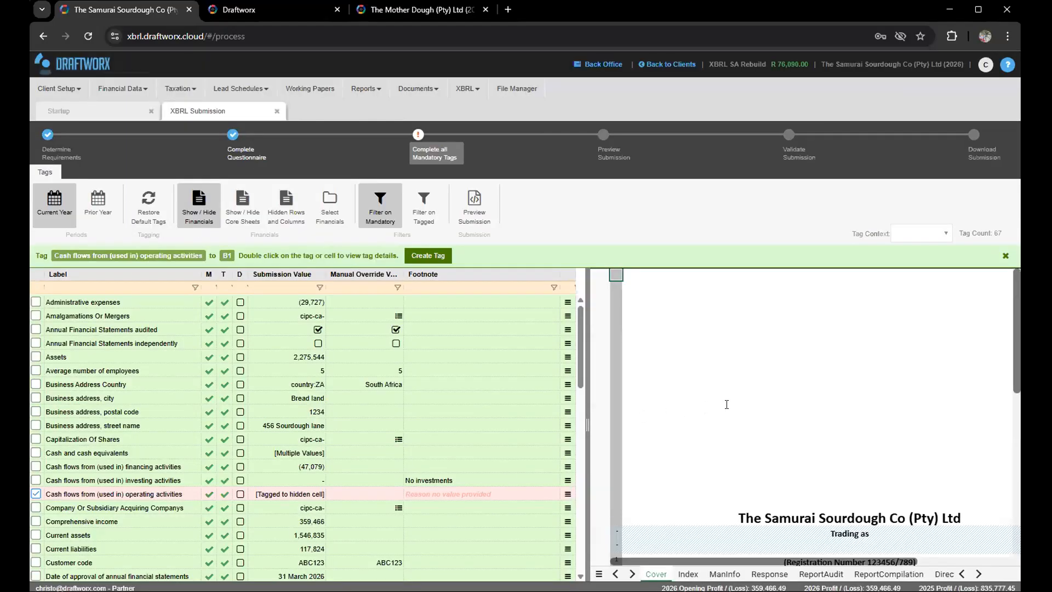
Look through the Cover, Index and ManInfo sheets of the financials, examining how hidden rows are displayed
{"action": "scroll", "coordinate": [724, 403], "scroll_direction": "down", "scroll_amount": 5}
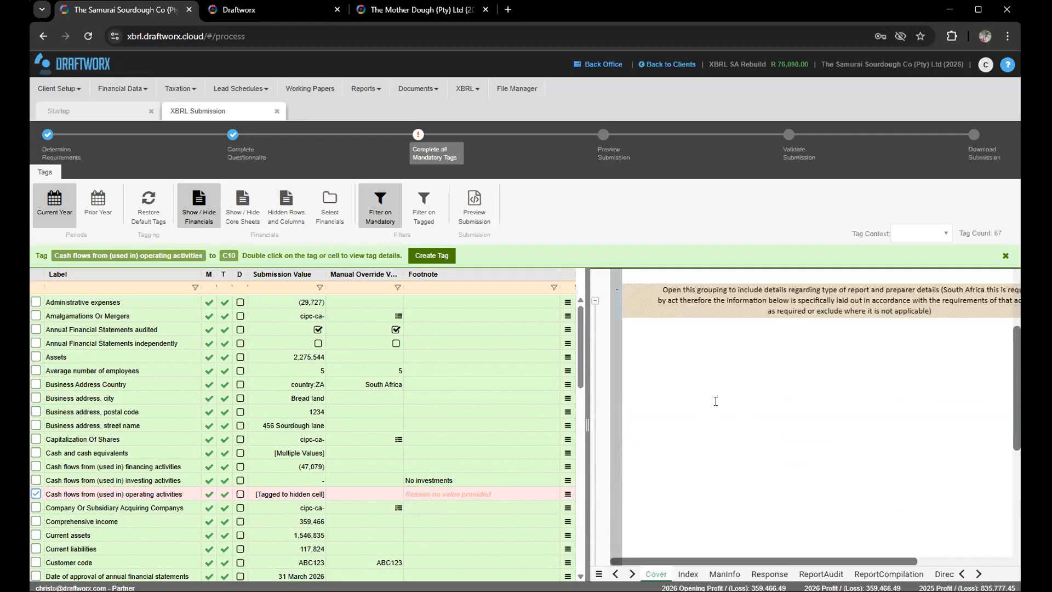
{"action": "scroll", "coordinate": [716, 401], "scroll_direction": "down", "scroll_amount": 2}
{"action": "scroll", "coordinate": [716, 402], "scroll_direction": "up", "scroll_amount": 4}
{"action": "scroll", "coordinate": [716, 401], "scroll_direction": "down", "scroll_amount": 4}
{"action": "left_click", "coordinate": [688, 574]}
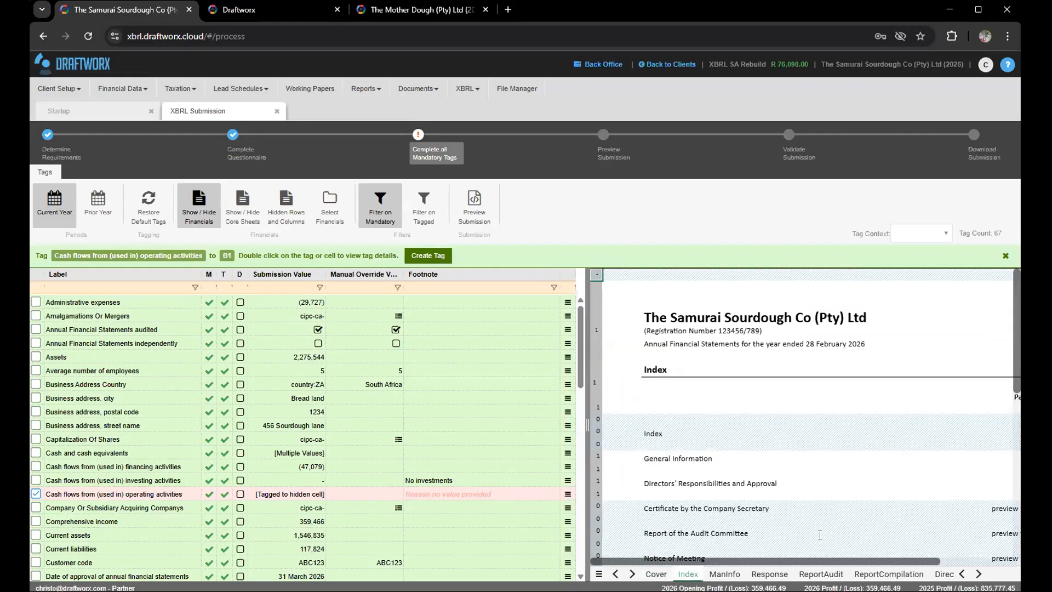
{"action": "left_click", "coordinate": [725, 574]}
{"action": "scroll", "coordinate": [811, 416], "scroll_direction": "down", "scroll_amount": 2}
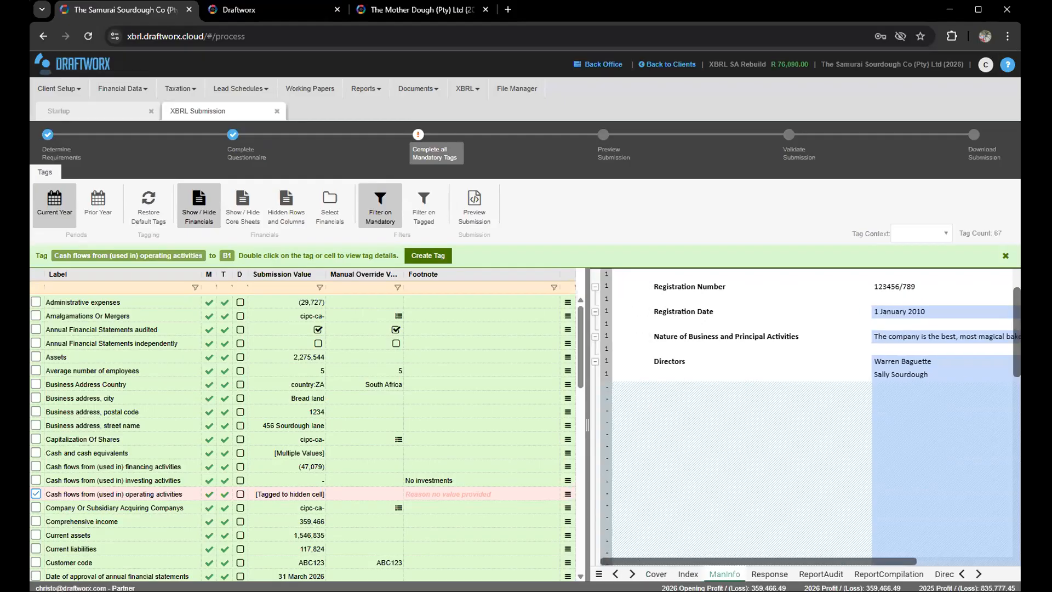
{"action": "left_click", "coordinate": [723, 388]}
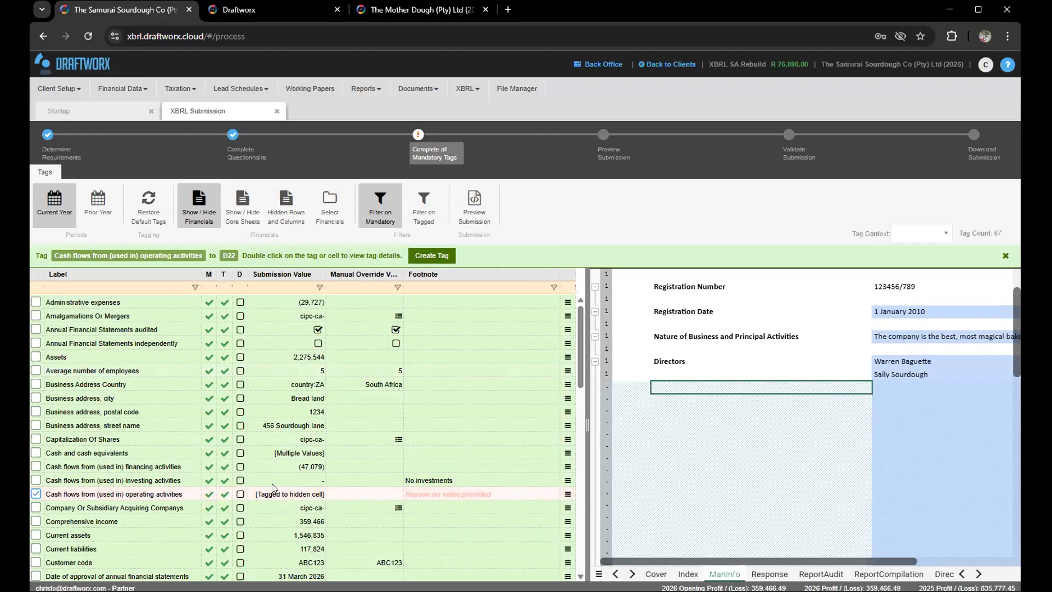
Locate the hidden cell tagged to Cash flows from (used in) operating activities and examine the Net cash flows from operating activities row
{"action": "left_click", "coordinate": [316, 495]}
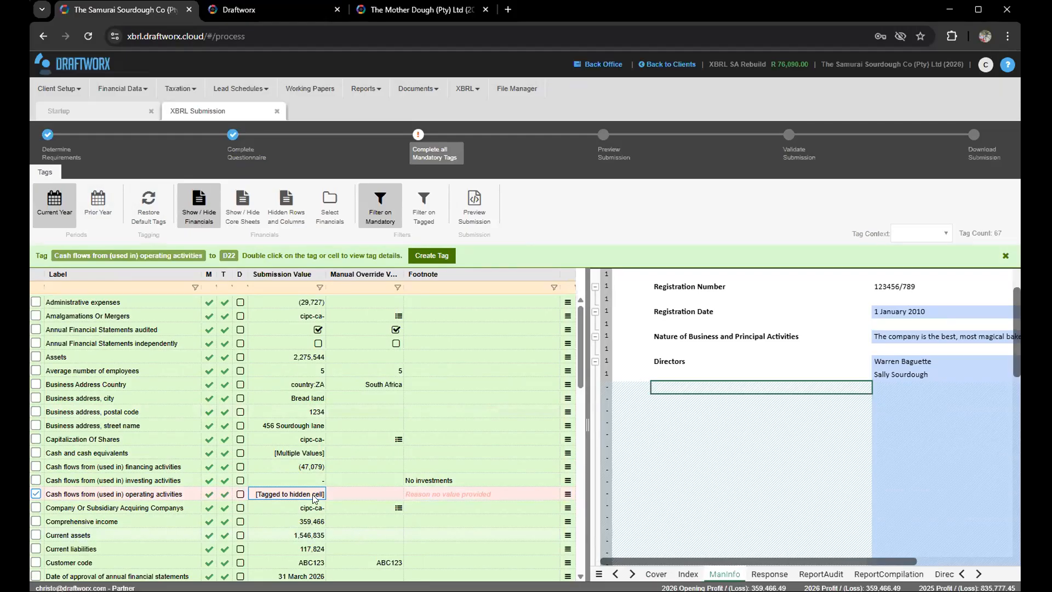
{"action": "left_click", "coordinate": [316, 499]}
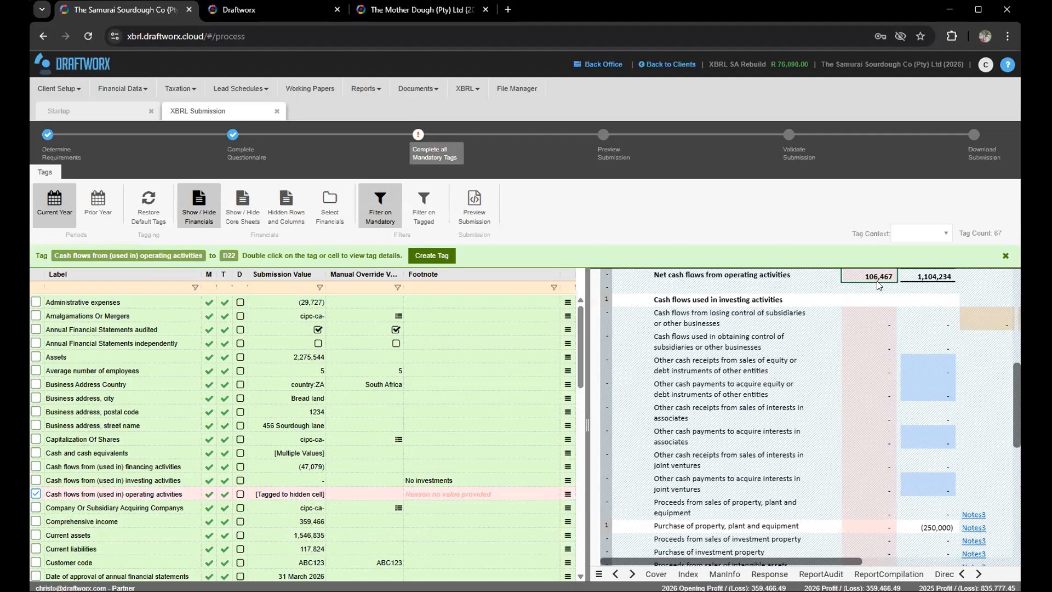
{"action": "scroll", "coordinate": [887, 306], "scroll_direction": "up", "scroll_amount": 1}
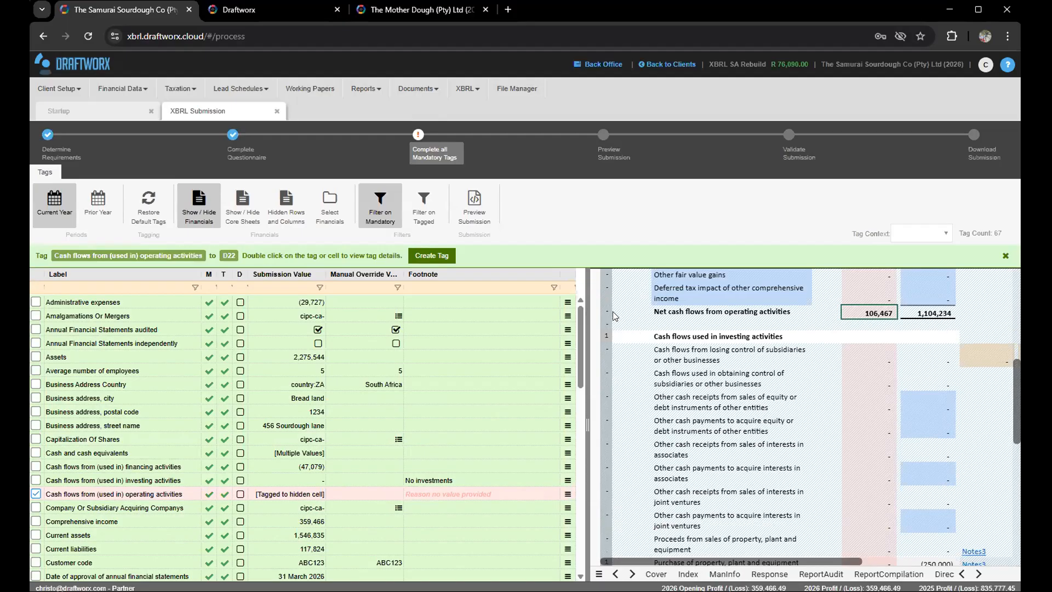
{"action": "left_click_drag", "start_coordinate": [601, 311], "coordinate": [969, 313]}
{"action": "left_click", "coordinate": [969, 314]}
{"action": "left_click", "coordinate": [634, 313]}
{"action": "left_click", "coordinate": [601, 310]}
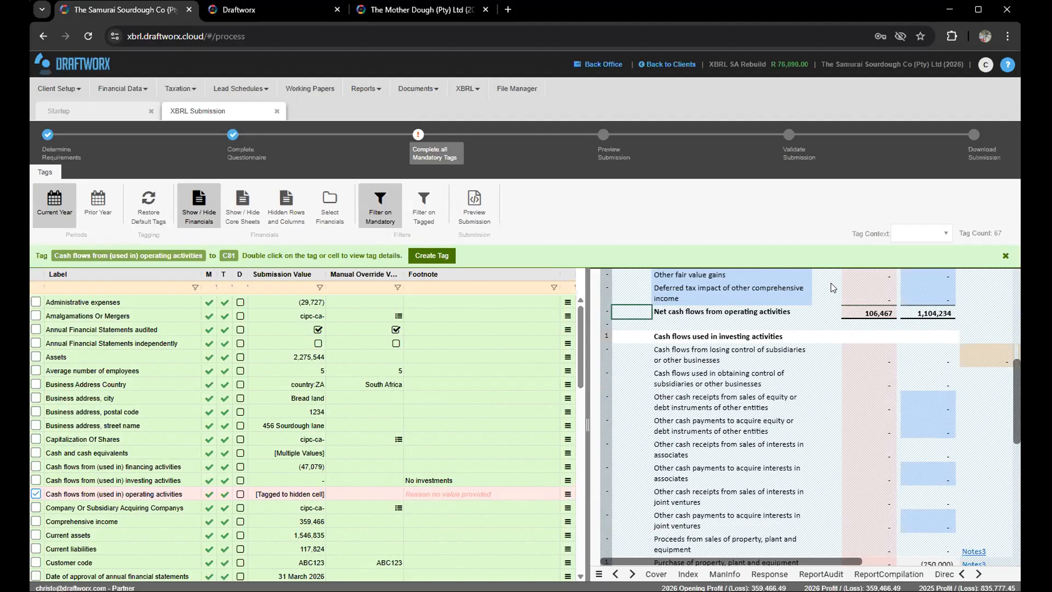
{"action": "left_click", "coordinate": [849, 313]}
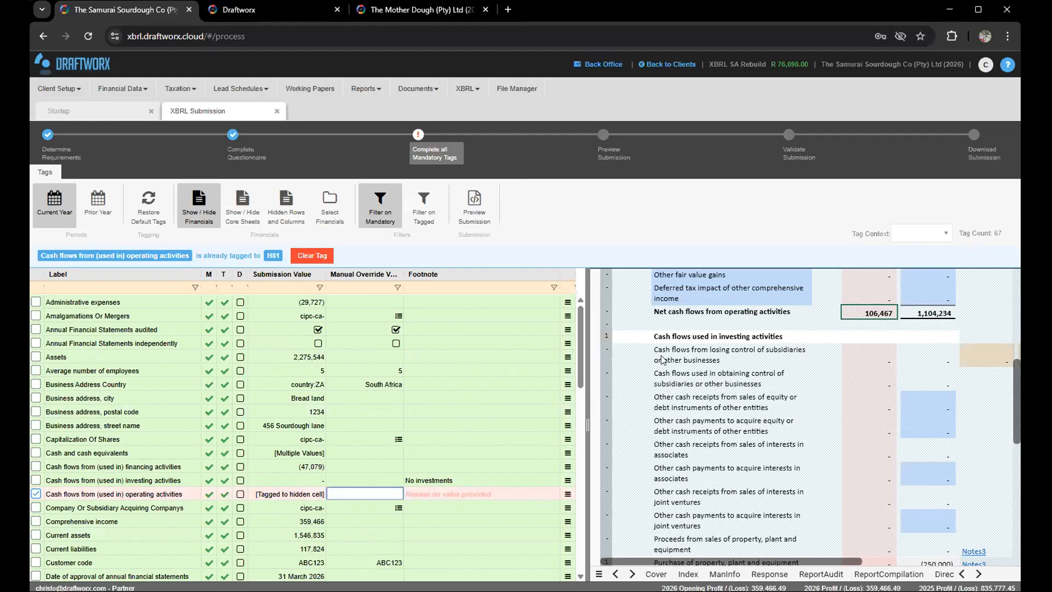
Set the manual override of Cash flows from (used in) operating activities to 106467
{"action": "type", "text": "106467"}
{"action": "key", "text": "Return"}
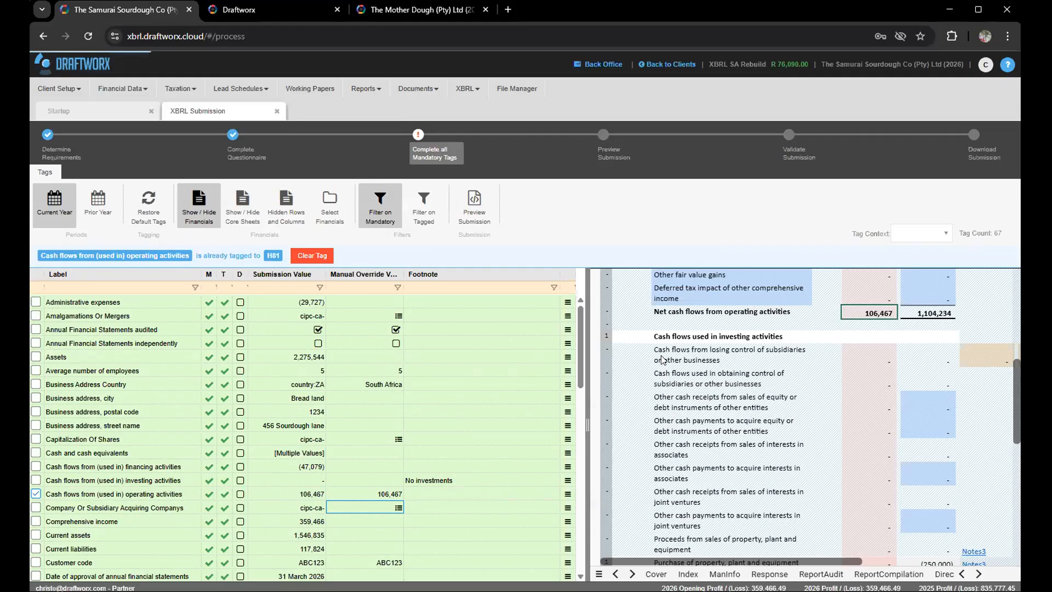
{"action": "left_click_drag", "start_coordinate": [608, 310], "coordinate": [948, 344]}
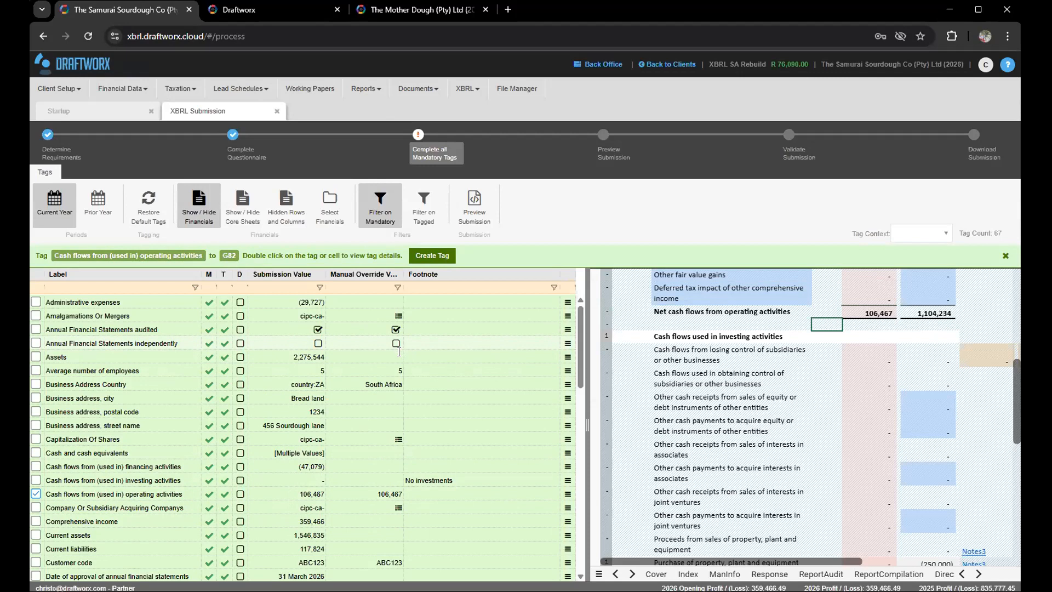
Set the manual override of Date of audit of Annual Financial Statements to 2026-02-05
{"action": "scroll", "coordinate": [401, 349], "scroll_direction": "down", "scroll_amount": 1}
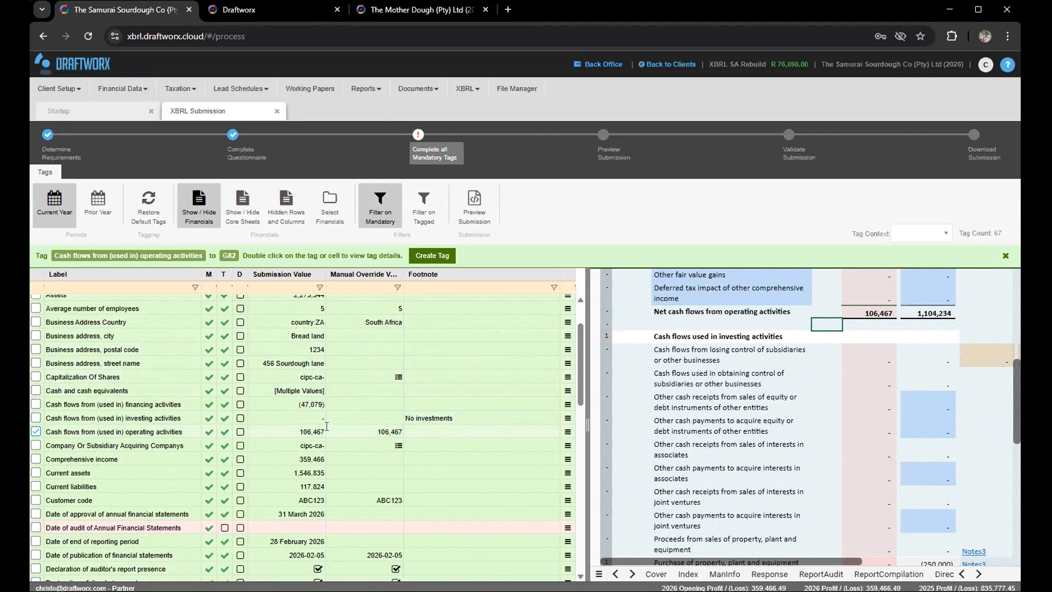
{"action": "scroll", "coordinate": [306, 431], "scroll_direction": "down", "scroll_amount": 1}
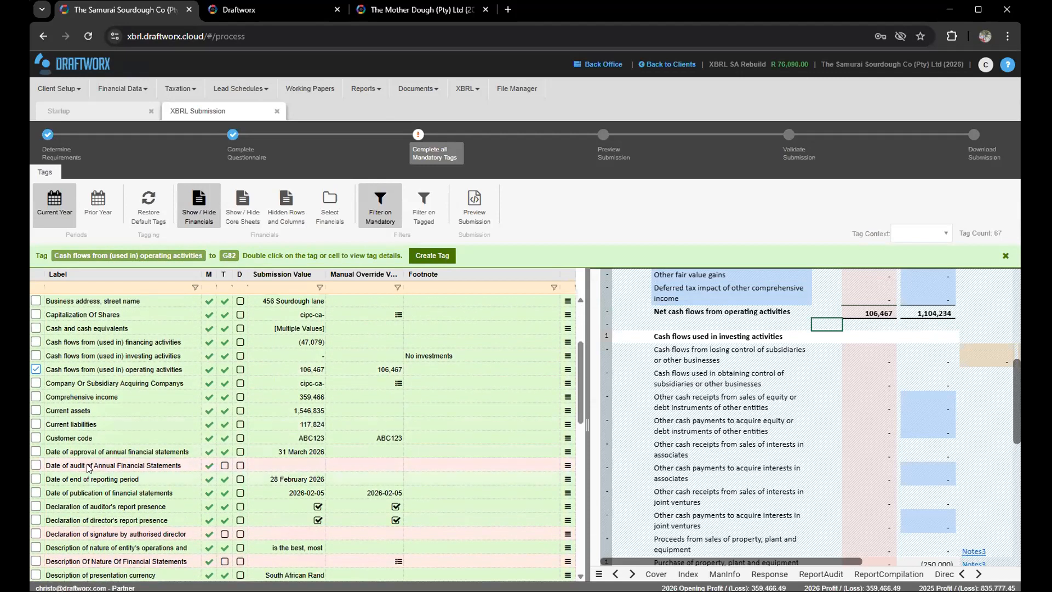
{"action": "left_click", "coordinate": [371, 465]}
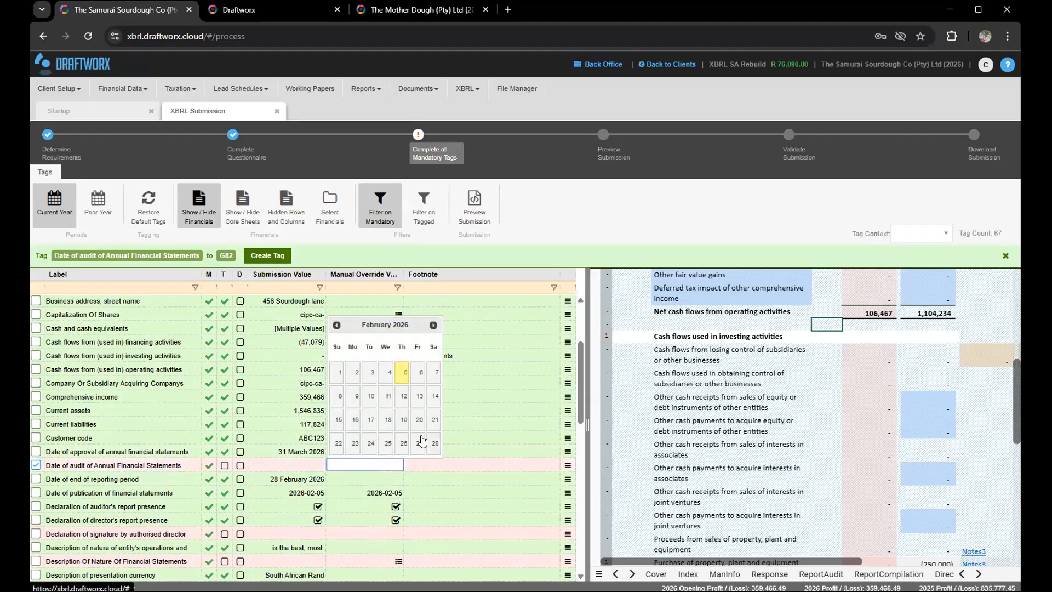
{"action": "left_click", "coordinate": [405, 372]}
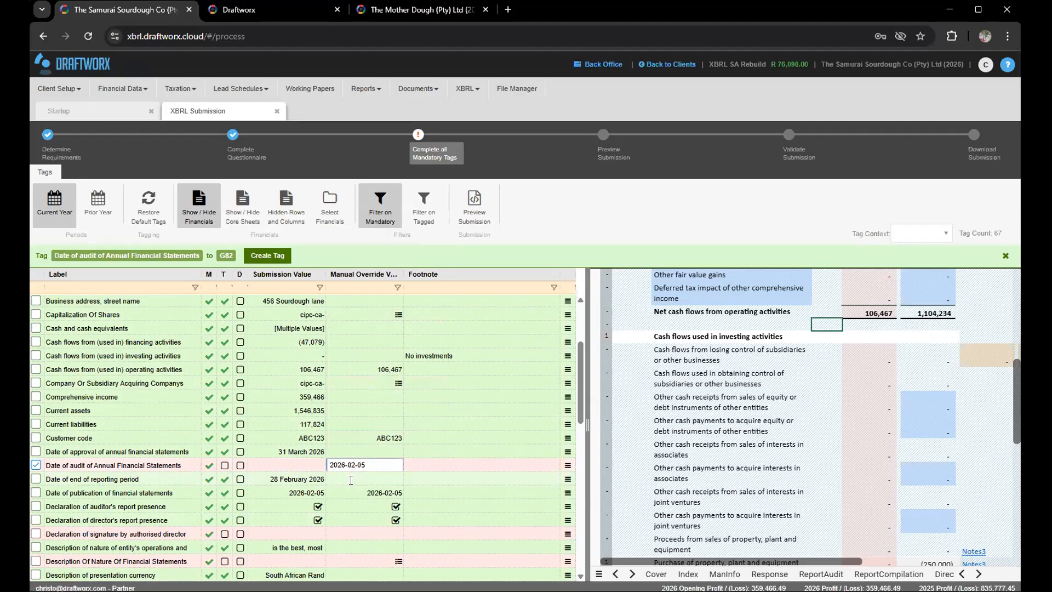
{"action": "left_click", "coordinate": [354, 479]}
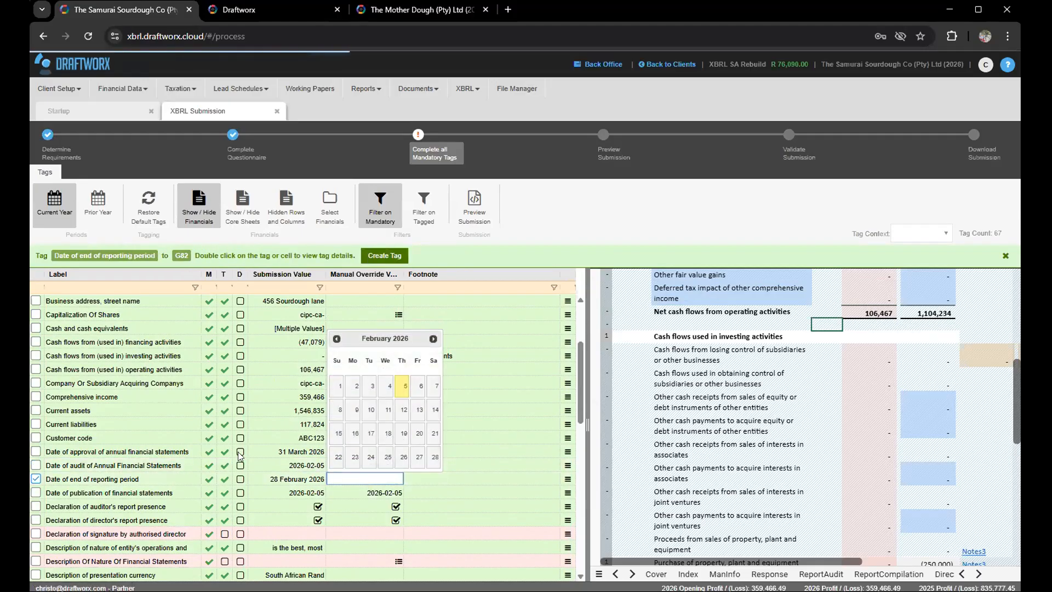
{"action": "left_click", "coordinate": [290, 479]}
Mark the Declaration of signature by authorised director tag as true in its manual override
{"action": "scroll", "coordinate": [294, 416], "scroll_direction": "down", "scroll_amount": 1}
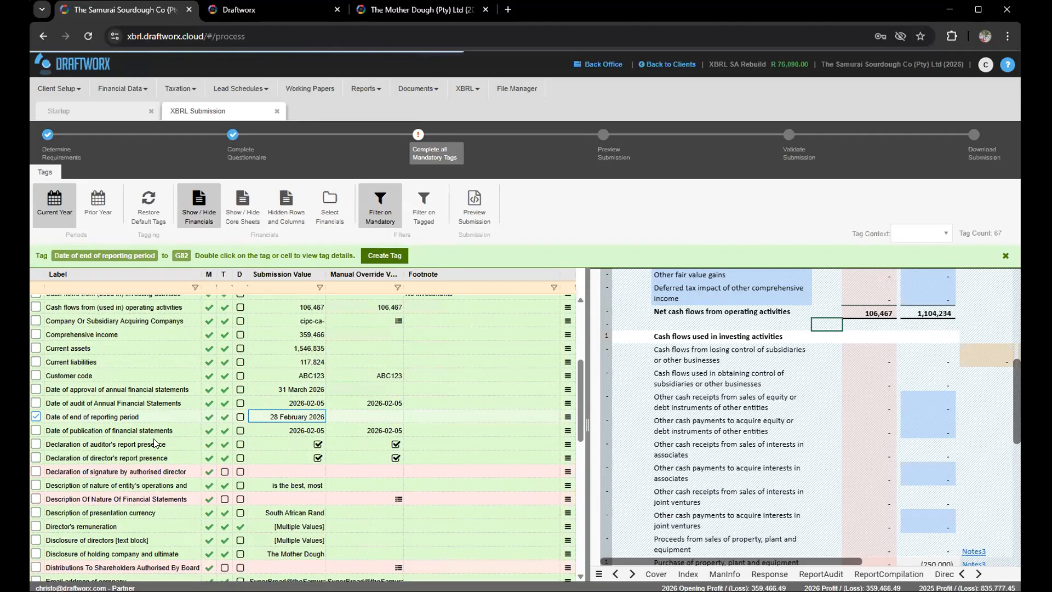
{"action": "scroll", "coordinate": [115, 438], "scroll_direction": "down", "scroll_amount": 1}
{"action": "left_click", "coordinate": [116, 410]}
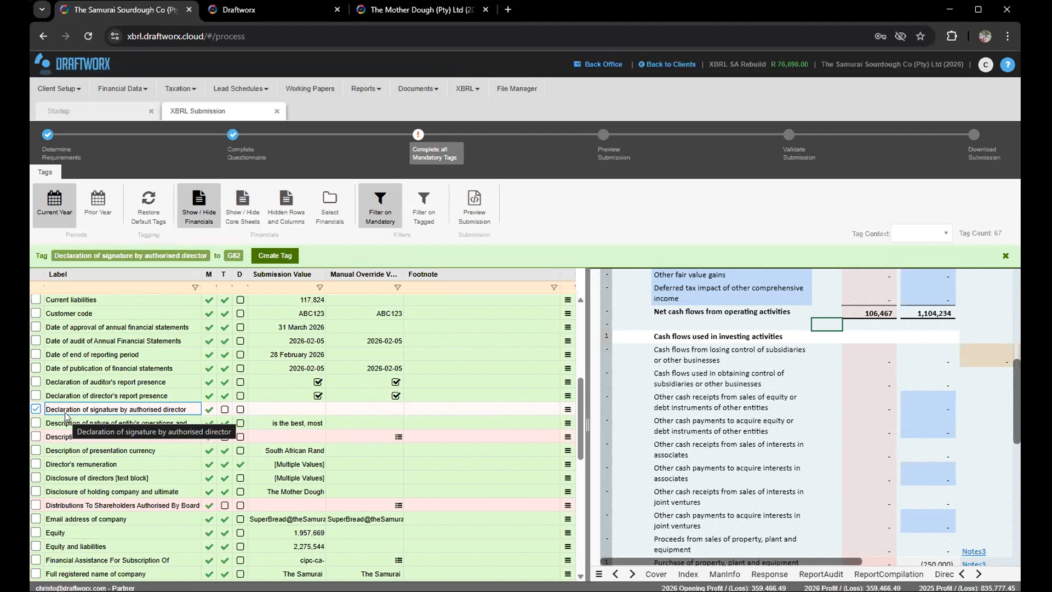
{"action": "left_click", "coordinate": [361, 414]}
{"action": "left_click", "coordinate": [364, 427]}
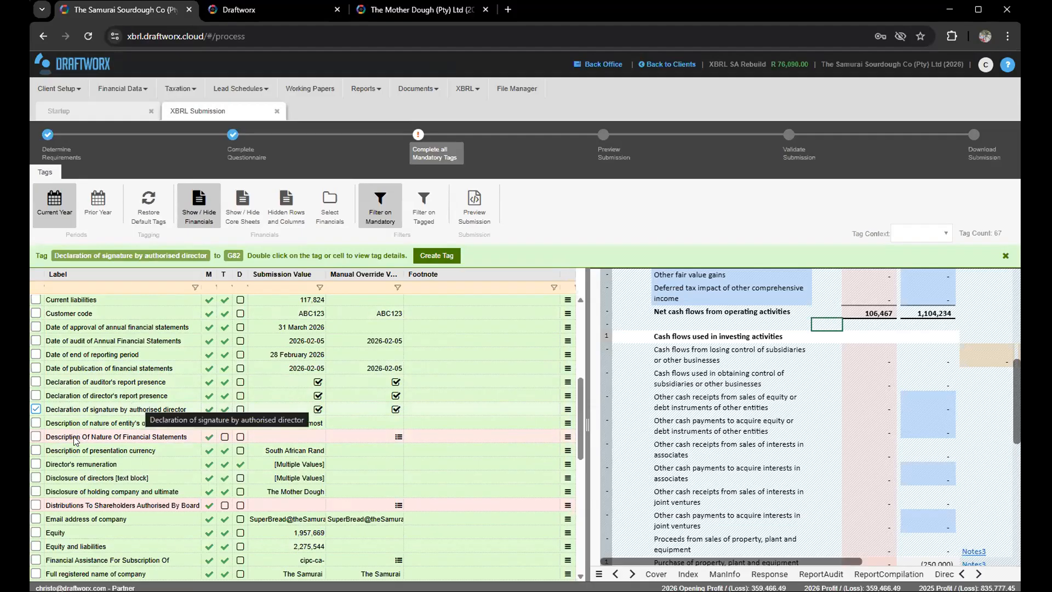
Set the manual override of Description Of Nature Of Financial Statements to Audited annual financial statements
{"action": "left_click", "coordinate": [109, 436]}
{"action": "left_click", "coordinate": [386, 438]}
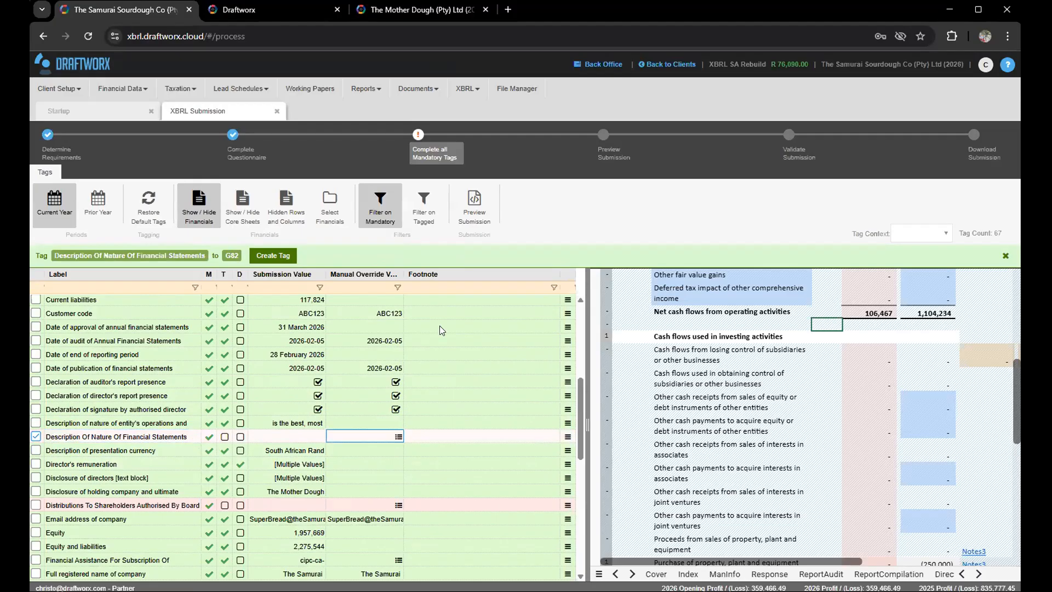
{"action": "left_click", "coordinate": [398, 436]}
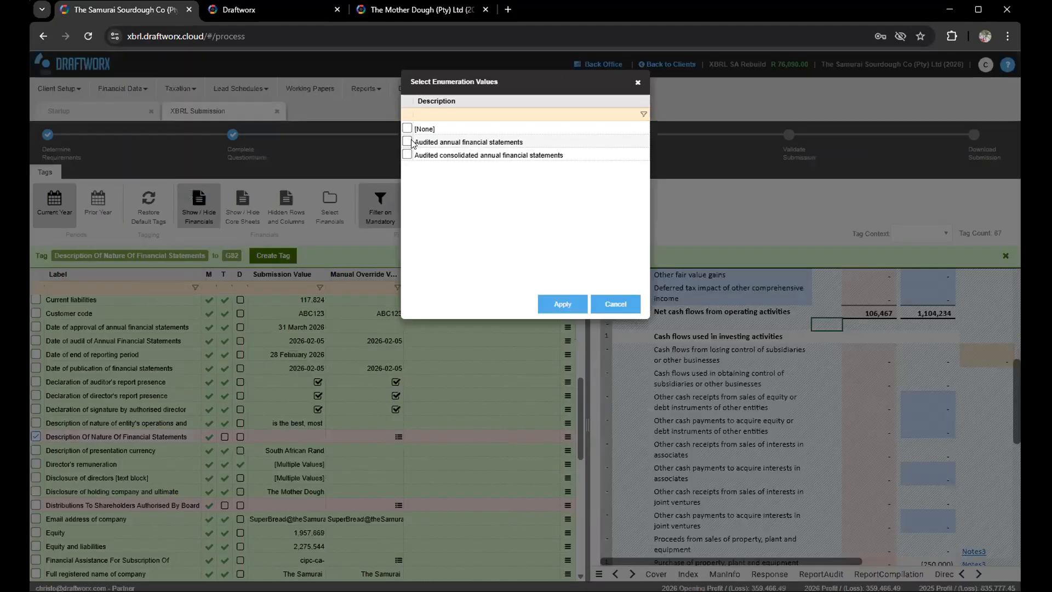
{"action": "left_click", "coordinate": [427, 140]}
{"action": "left_click", "coordinate": [548, 305]}
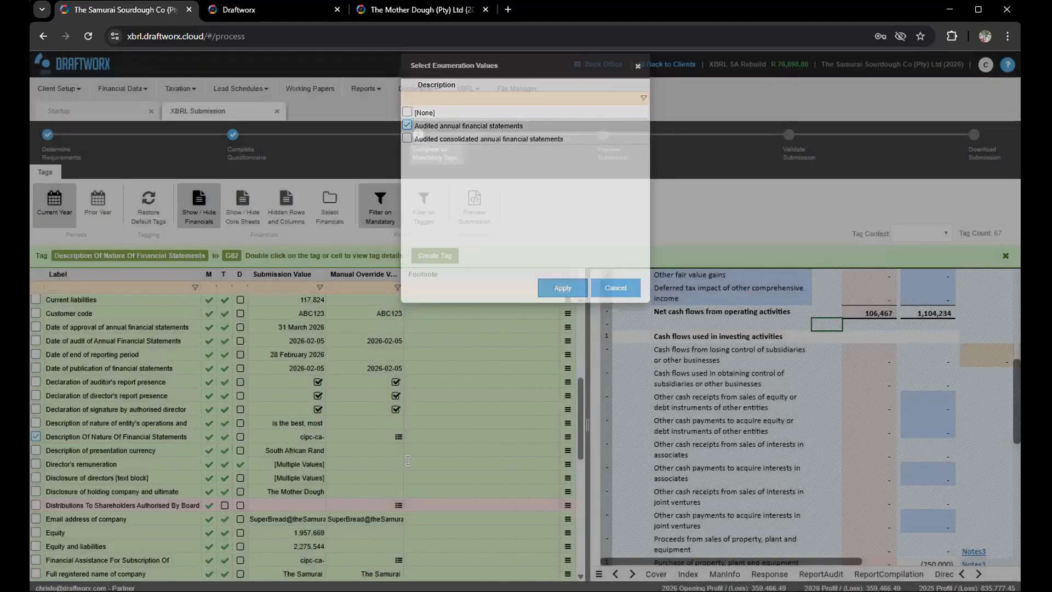
Review the remaining incomplete mandatory tags through the end of the list, including the Solvency and Liquidity tests satisfied tag
{"action": "scroll", "coordinate": [172, 395], "scroll_direction": "down", "scroll_amount": 2}
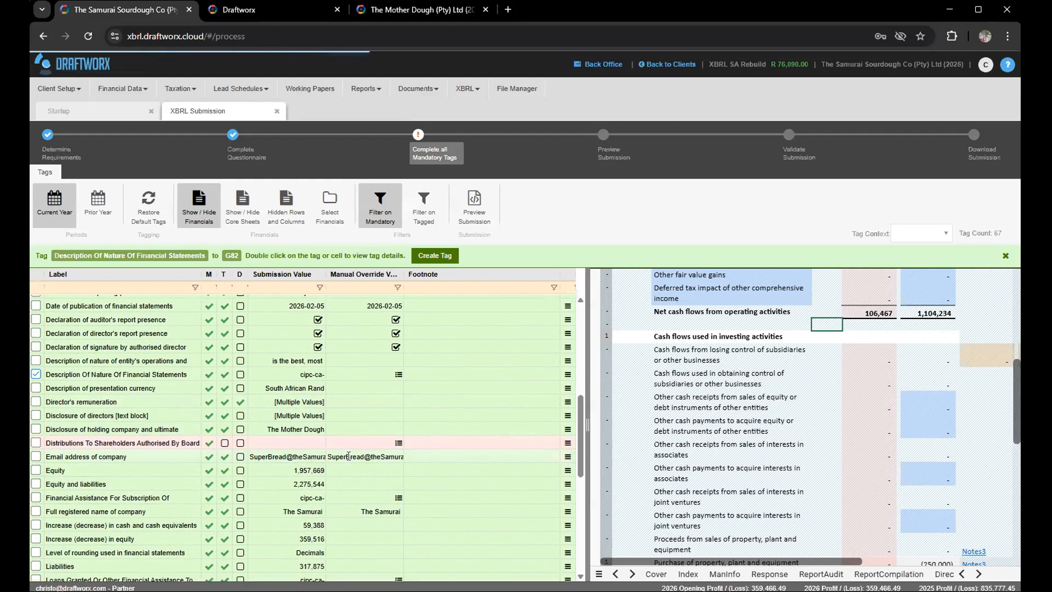
{"action": "scroll", "coordinate": [172, 395], "scroll_direction": "down", "scroll_amount": 2}
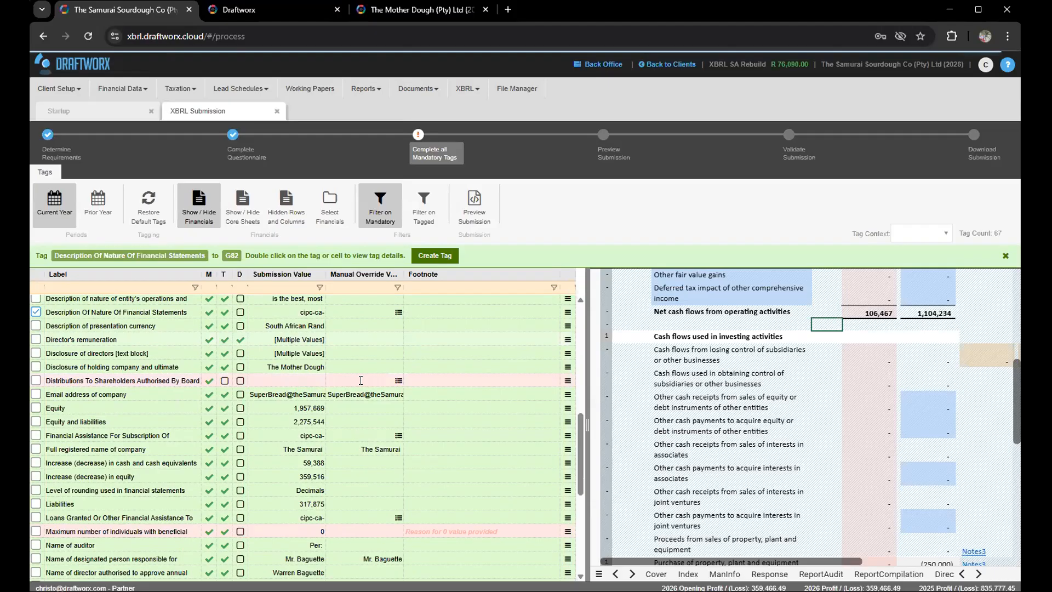
{"action": "scroll", "coordinate": [179, 520], "scroll_direction": "down", "scroll_amount": 3}
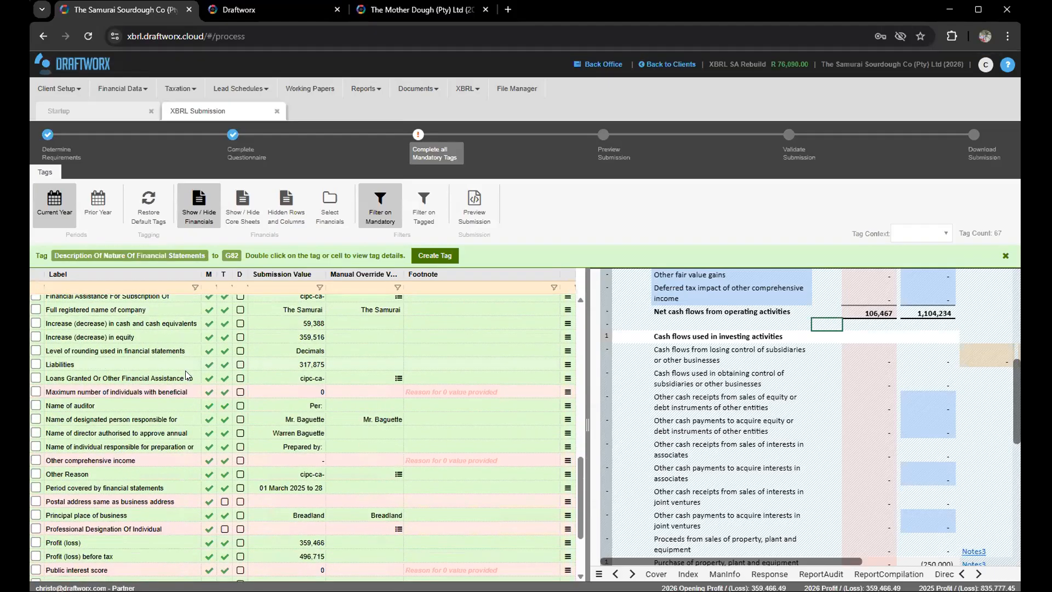
{"action": "scroll", "coordinate": [131, 500], "scroll_direction": "down", "scroll_amount": 3}
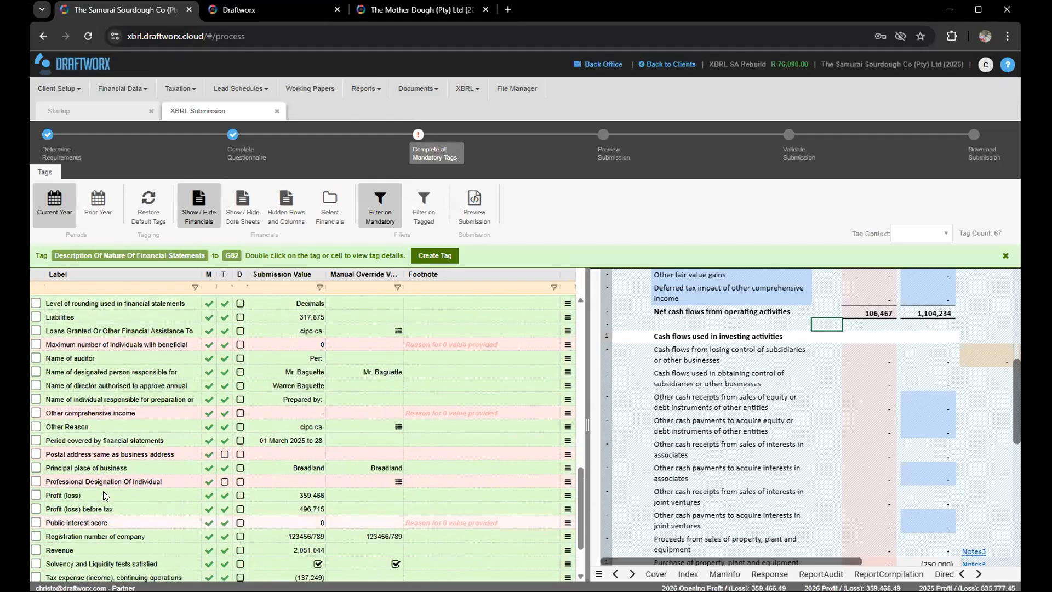
{"action": "scroll", "coordinate": [61, 492], "scroll_direction": "up", "scroll_amount": 1}
{"action": "scroll", "coordinate": [92, 493], "scroll_direction": "down", "scroll_amount": 1}
{"action": "left_click", "coordinate": [125, 493]}
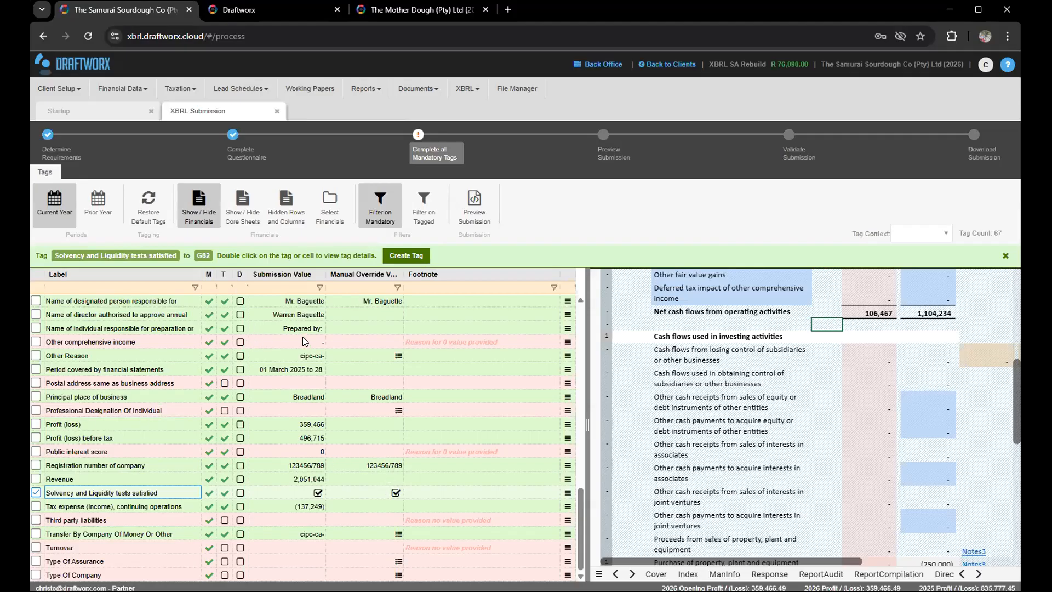
Set the manual override of Distributions To Shareholders Authorised By Board to Not occurred
{"action": "scroll", "coordinate": [117, 439], "scroll_direction": "up", "scroll_amount": 5}
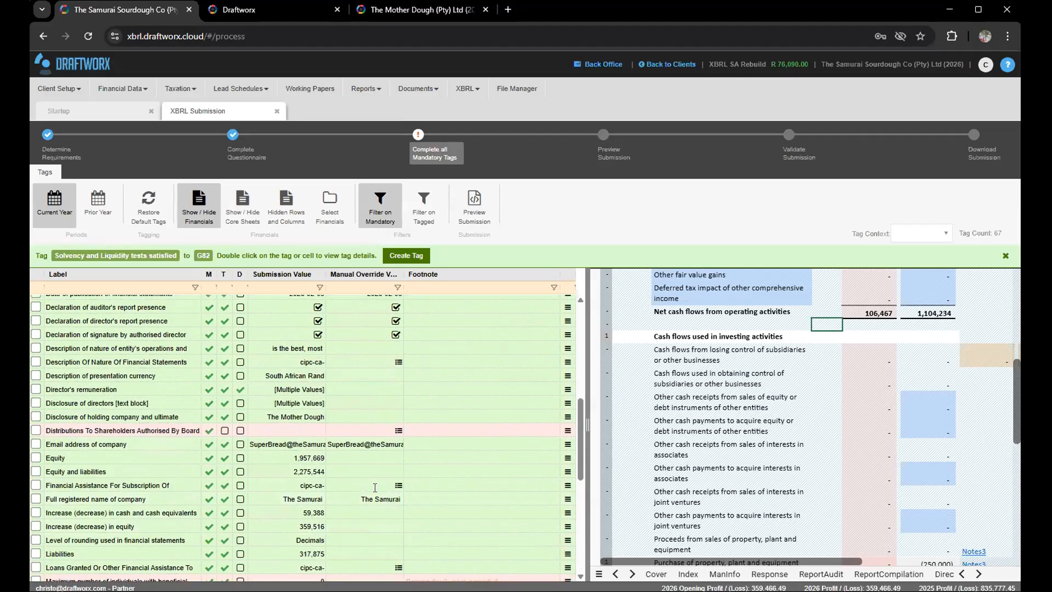
{"action": "scroll", "coordinate": [405, 487], "scroll_direction": "up", "scroll_amount": 1}
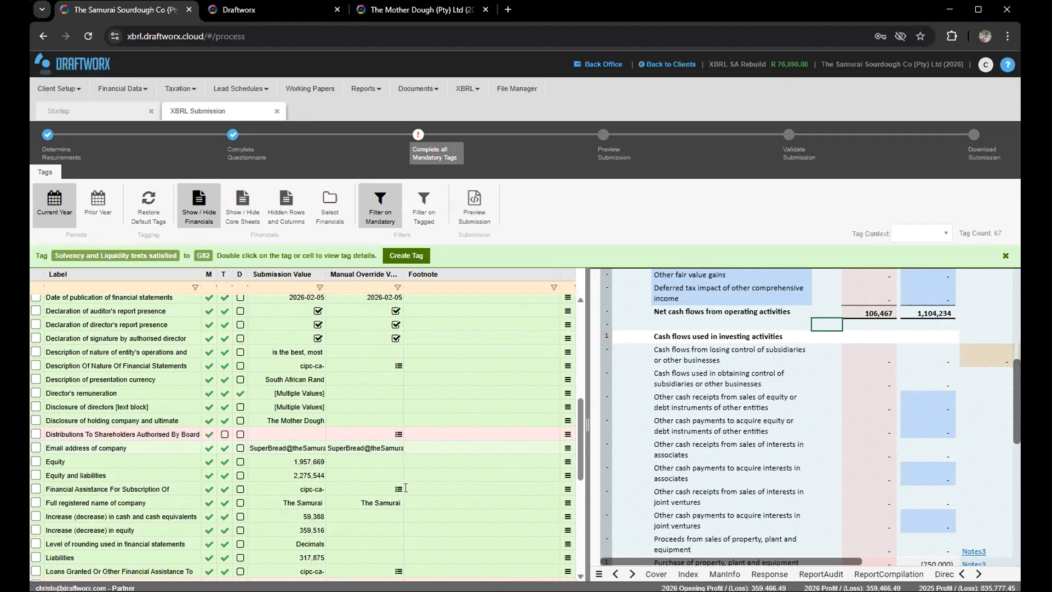
{"action": "scroll", "coordinate": [351, 515], "scroll_direction": "down", "scroll_amount": 5}
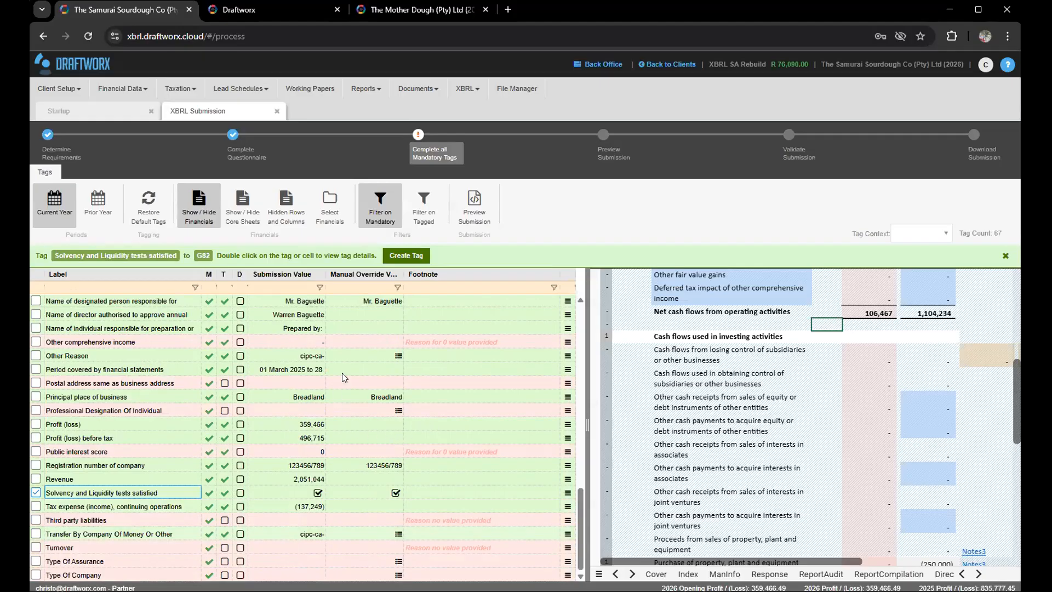
{"action": "scroll", "coordinate": [341, 406], "scroll_direction": "up", "scroll_amount": 5}
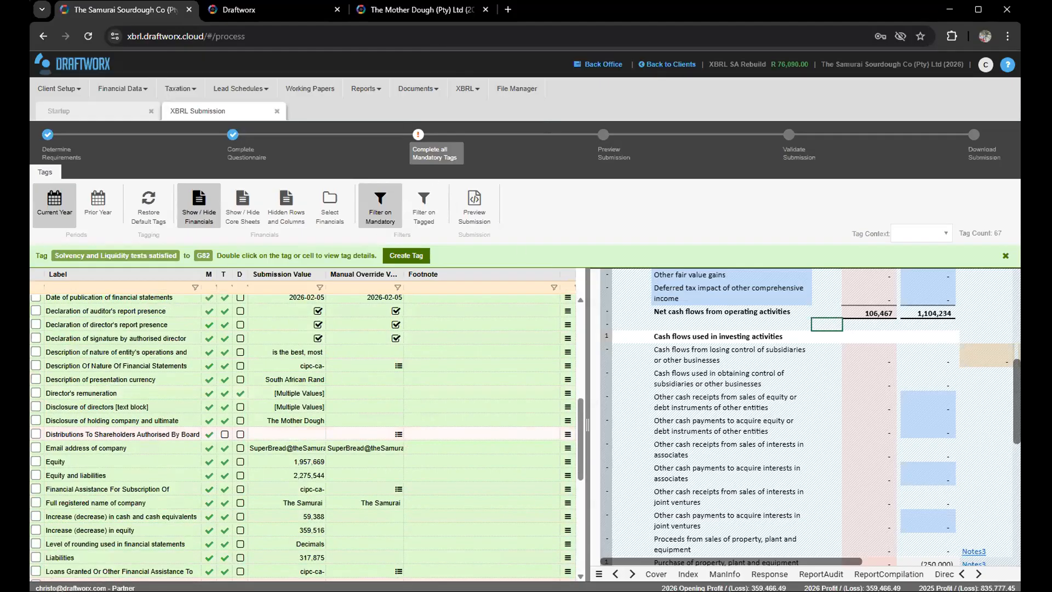
{"action": "double_click", "coordinate": [71, 434]}
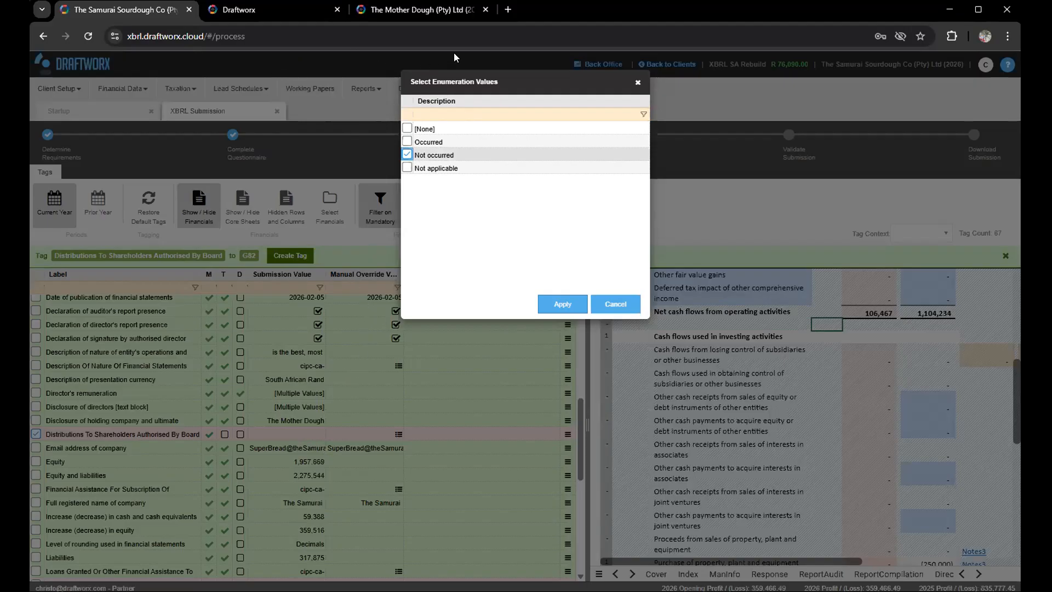
{"action": "key", "text": "Return"}
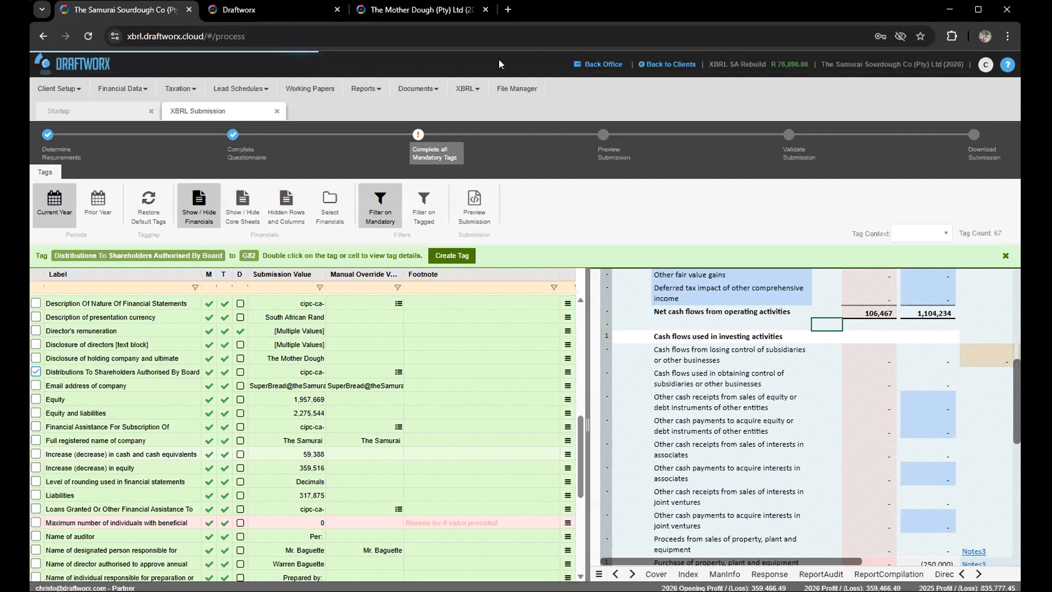
Examine the tag details of Director's remuneration and view its tagged cell AD2618 on the Notes3 sheet
{"action": "scroll", "coordinate": [306, 390], "scroll_direction": "up", "scroll_amount": 5}
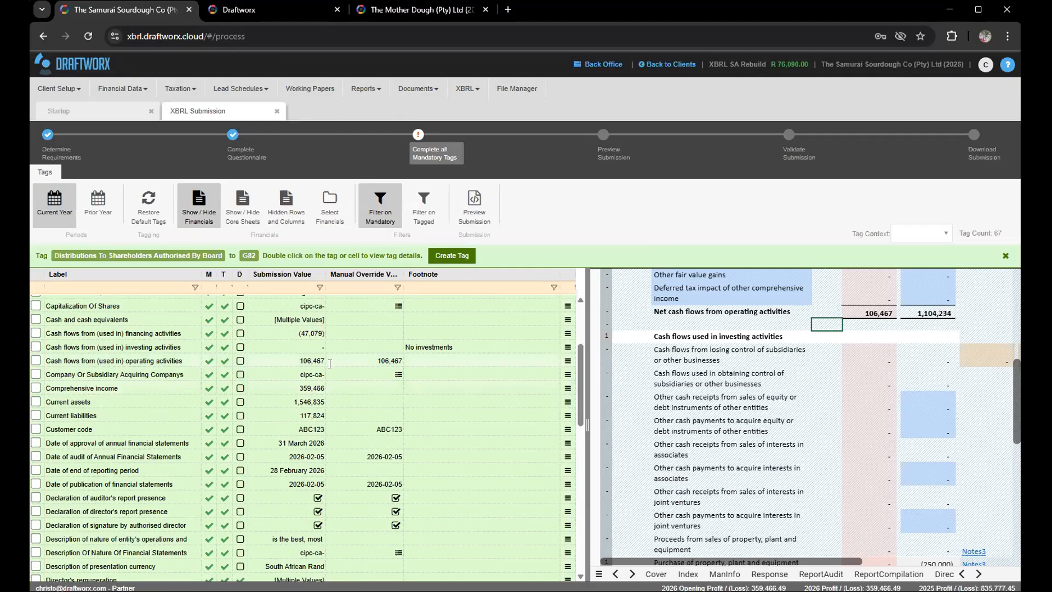
{"action": "scroll", "coordinate": [330, 364], "scroll_direction": "down", "scroll_amount": 4}
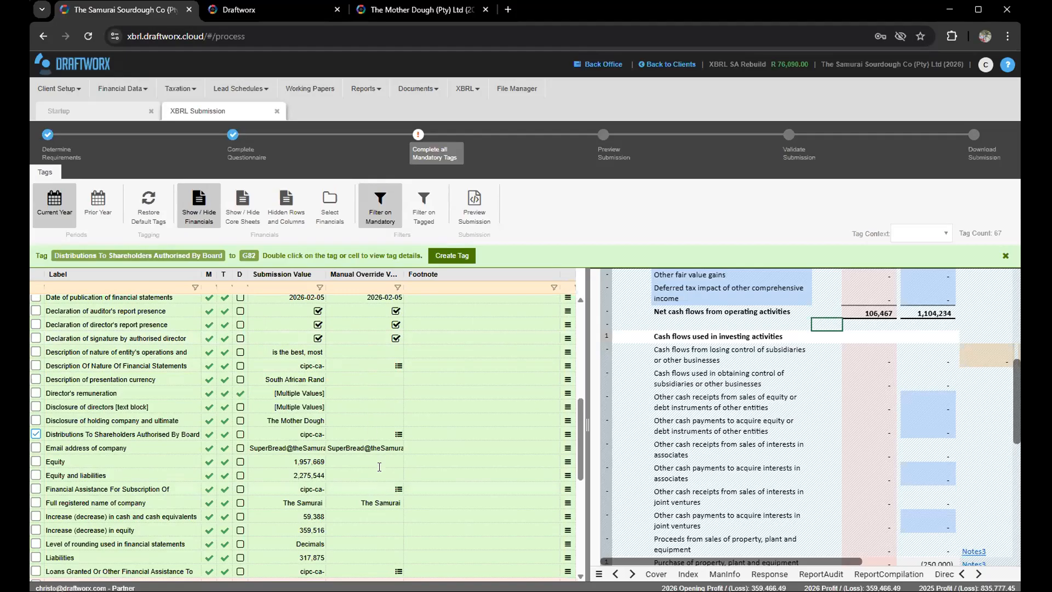
{"action": "left_click", "coordinate": [283, 393]}
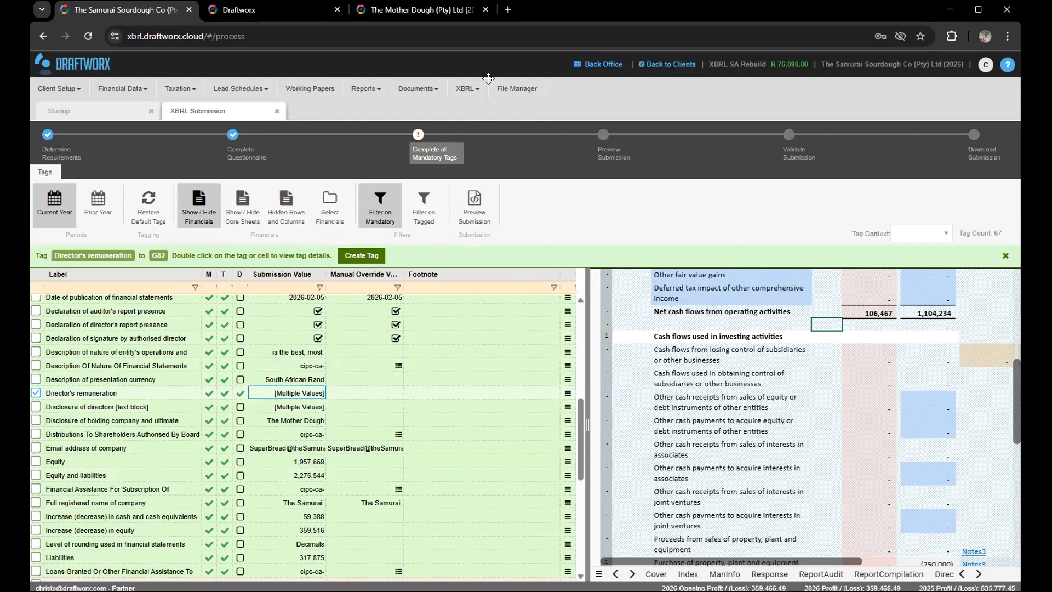
{"action": "double_click", "coordinate": [284, 391]}
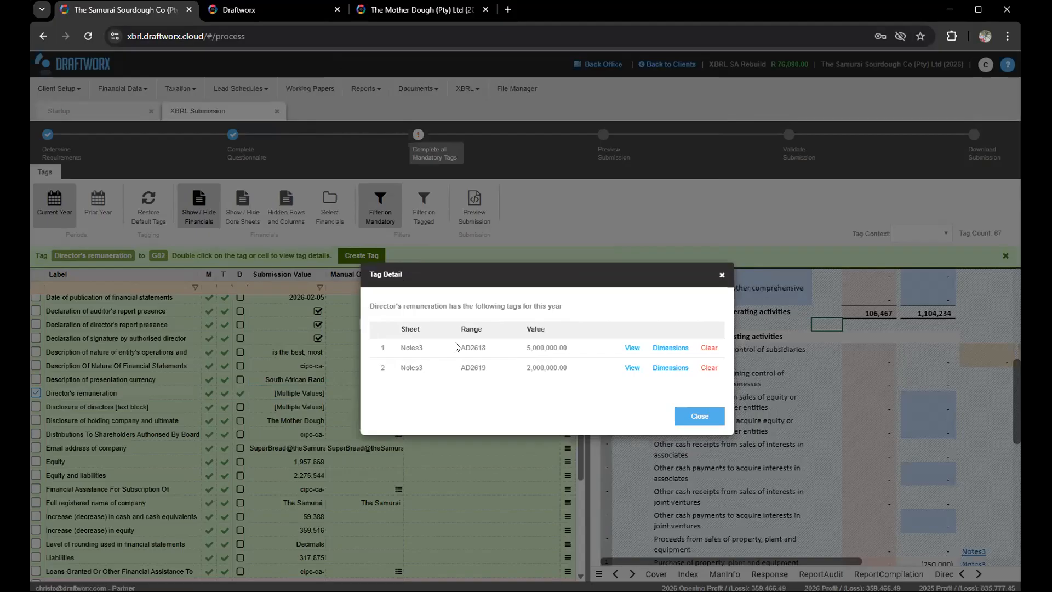
{"action": "left_click_drag", "start_coordinate": [462, 347], "coordinate": [478, 368]}
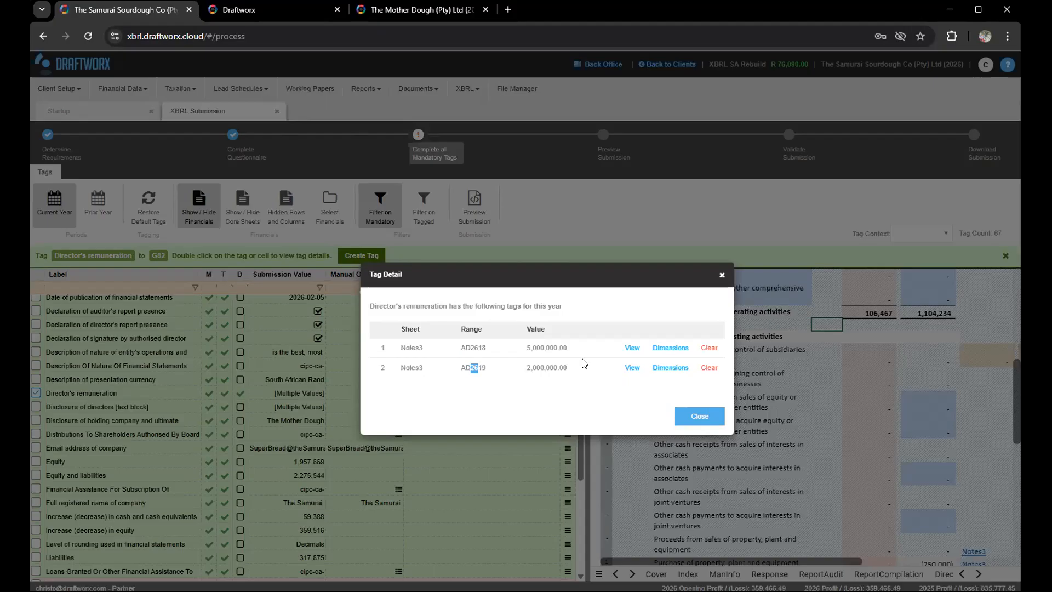
{"action": "left_click", "coordinate": [629, 348]}
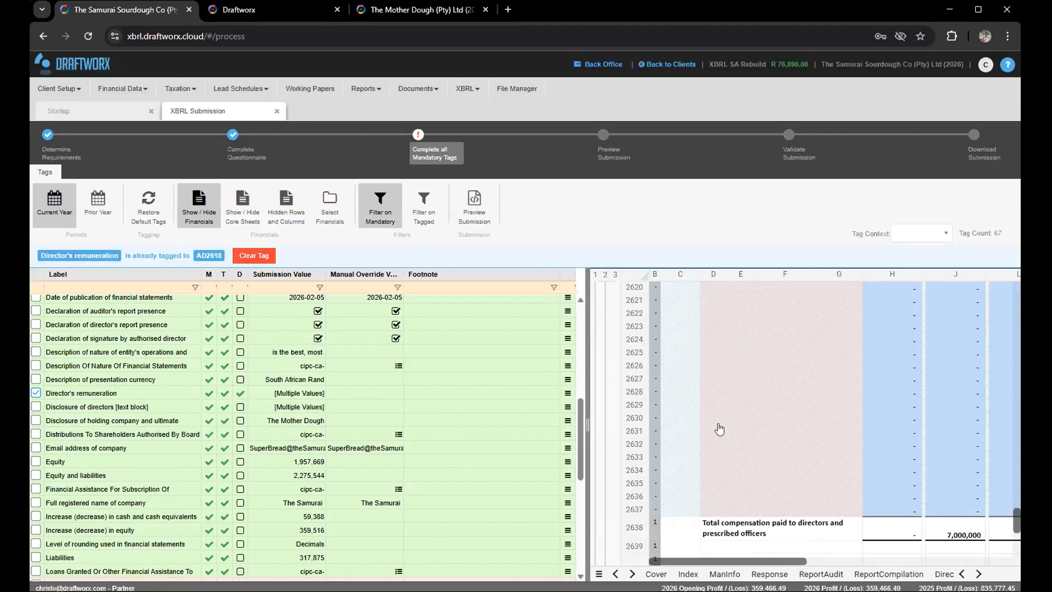
Trace the directors' compensation table on Notes3 from the salaries column across to Total remuneration in AD2618 and AD2619
{"action": "scroll", "coordinate": [718, 422], "scroll_direction": "up", "scroll_amount": 4}
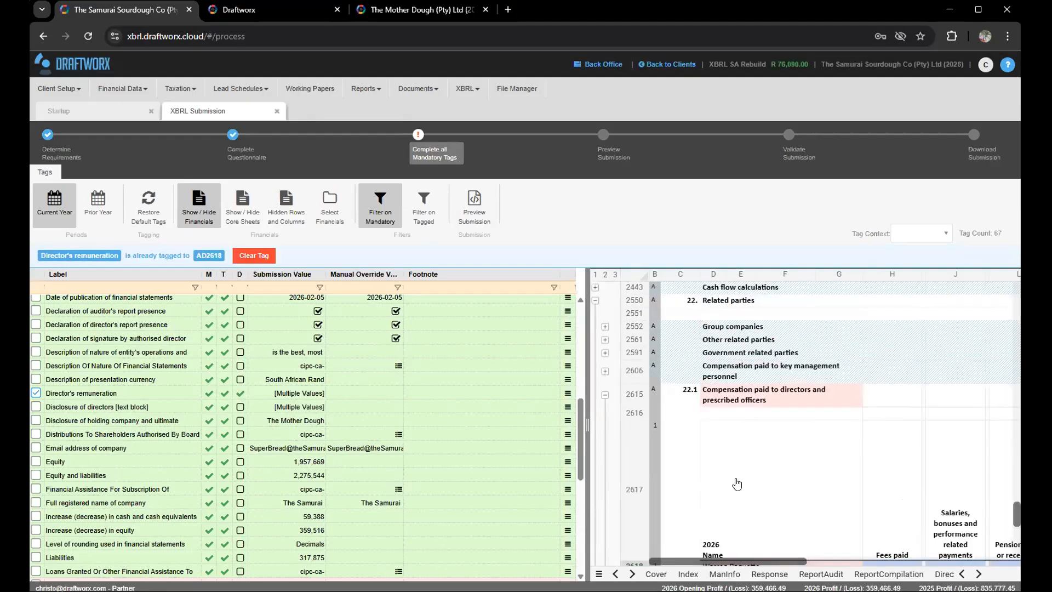
{"action": "scroll", "coordinate": [737, 491], "scroll_direction": "down", "scroll_amount": 3}
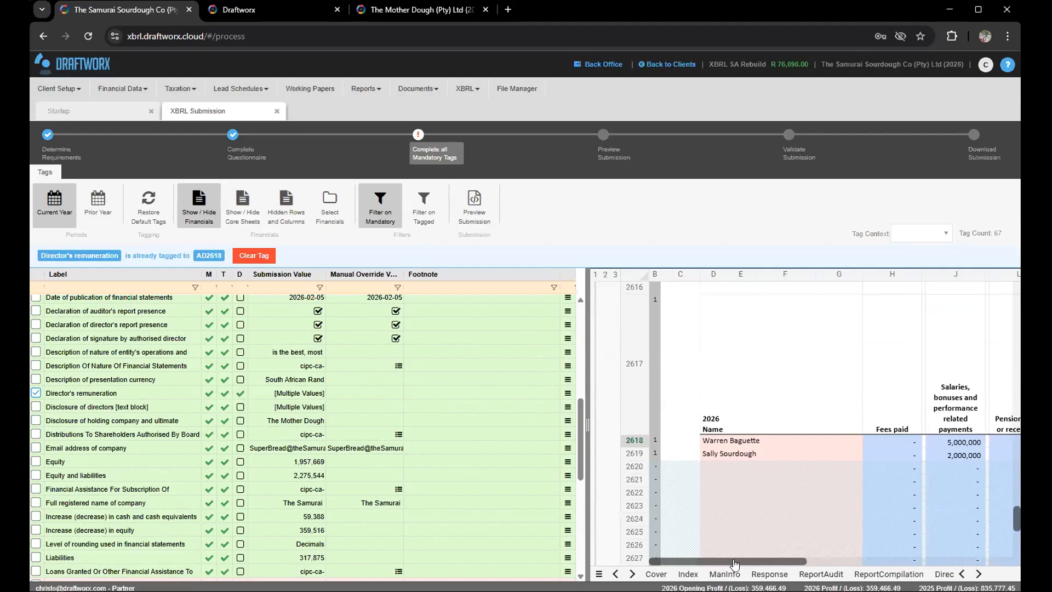
{"action": "left_click", "coordinate": [972, 445]}
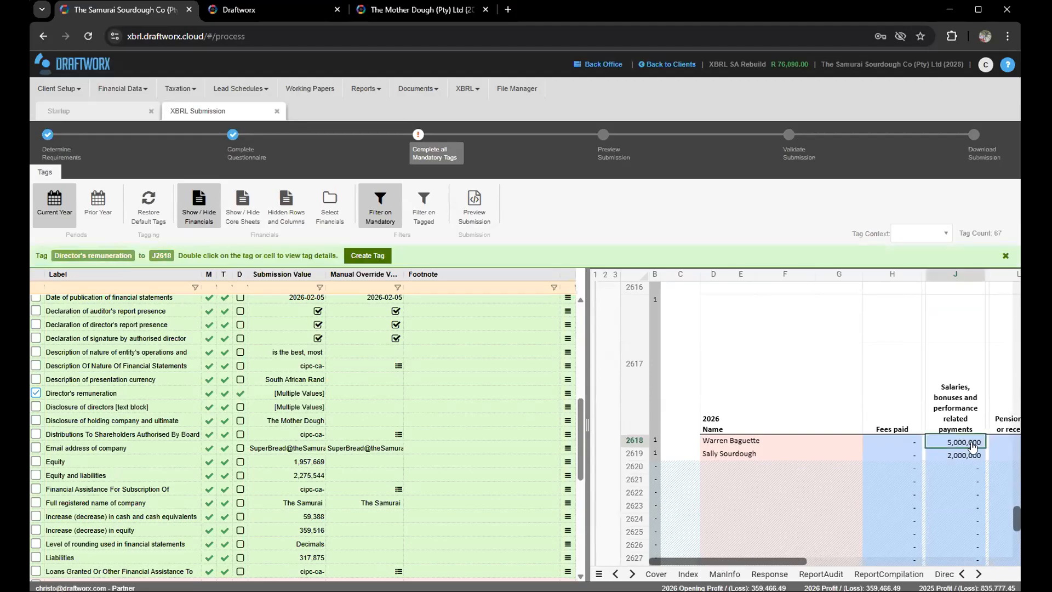
{"action": "key", "text": "Right"}
{"action": "key", "text": "Right"}
{"action": "key", "text": "Right"}
{"action": "key", "text": "Right"}
{"action": "key", "text": "Right"}
{"action": "key", "text": "Right"}
{"action": "key", "text": "Right"}
{"action": "key", "text": "Right"}
{"action": "key", "text": "Right"}
{"action": "key", "text": "Right"}
{"action": "key", "text": "Right"}
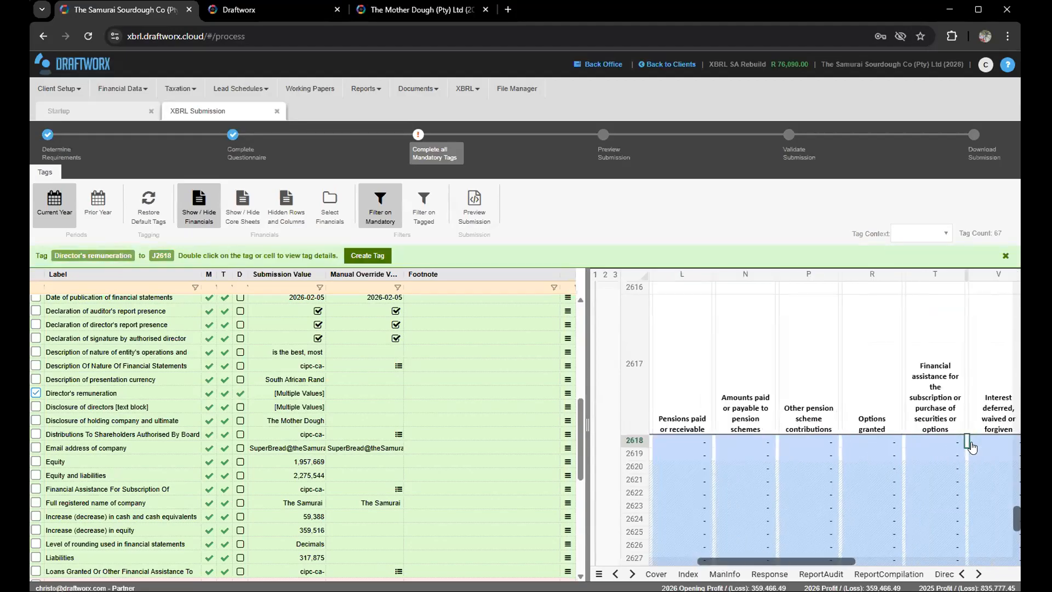
{"action": "key", "text": "Right"}
{"action": "key", "text": "Right"}
{"action": "key", "text": "Right"}
{"action": "key", "text": "Right"}
{"action": "key", "text": "Right"}
{"action": "key", "text": "Right"}
{"action": "key", "text": "Right"}
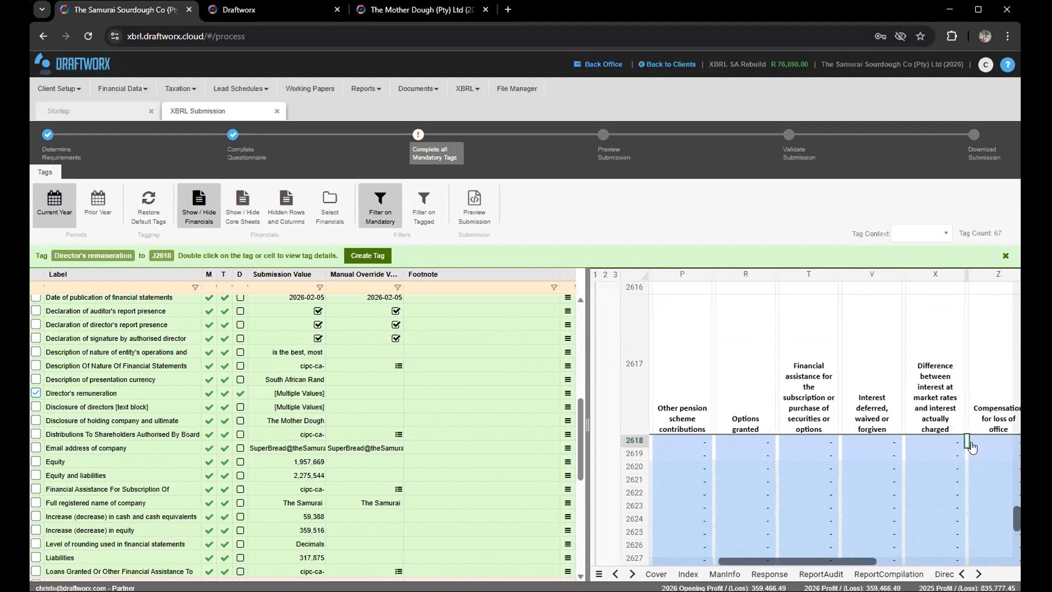
{"action": "key", "text": "Right"}
{"action": "key", "text": "Right"}
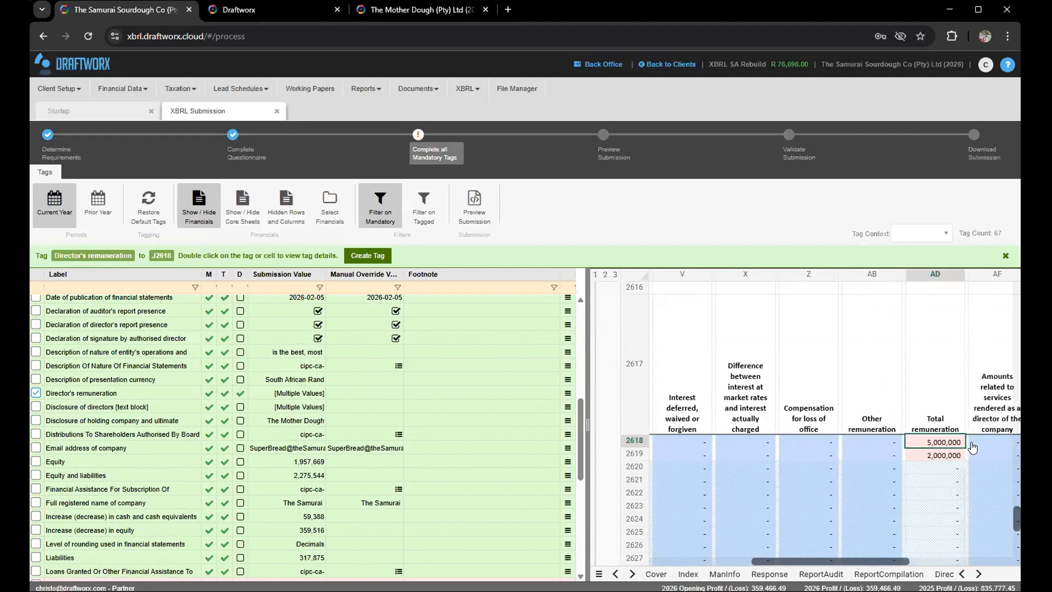
{"action": "key", "text": "Down"}
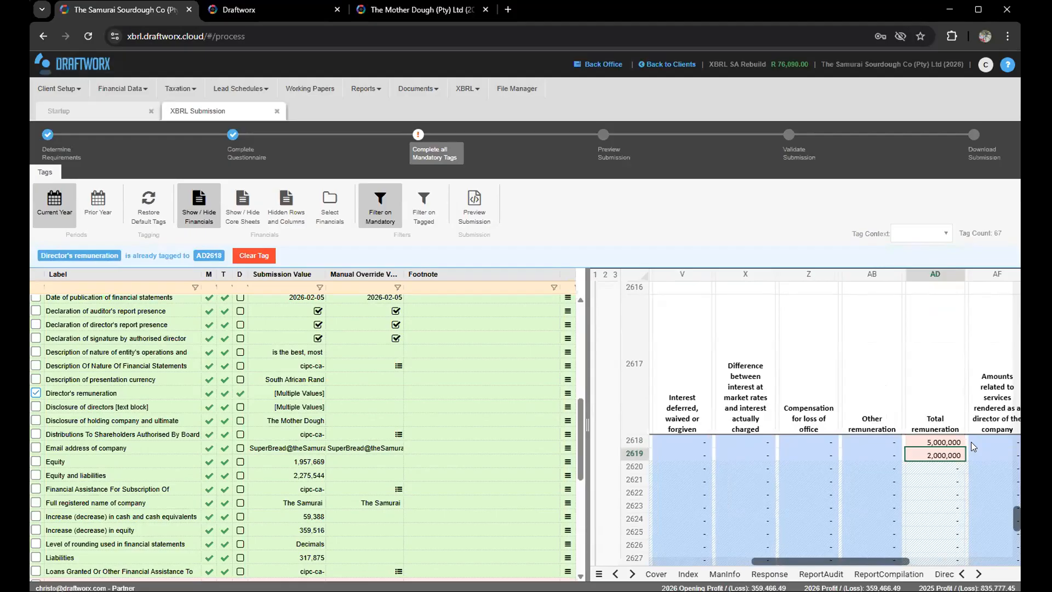
Compare the tag details of Director's remuneration with those of Disclosure of directors [text block]
{"action": "left_click", "coordinate": [291, 398]}
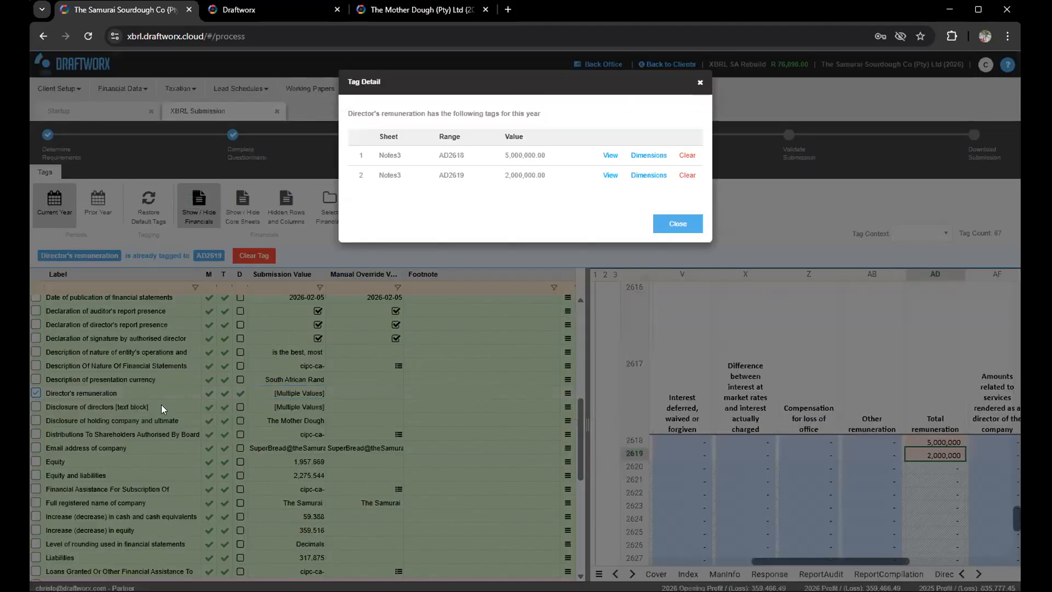
{"action": "left_click", "coordinate": [686, 225]}
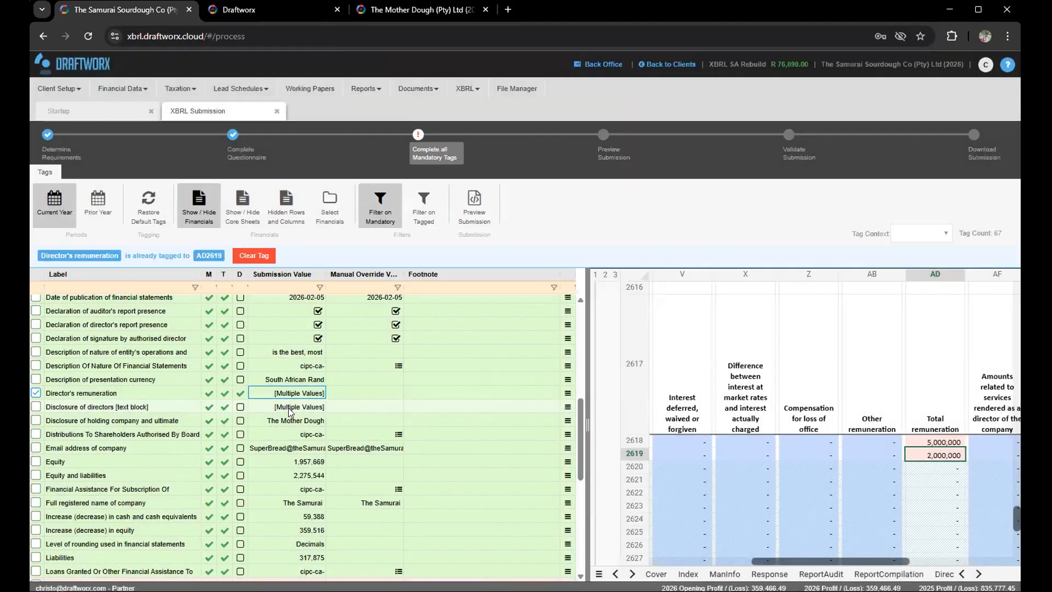
{"action": "left_click", "coordinate": [288, 408]}
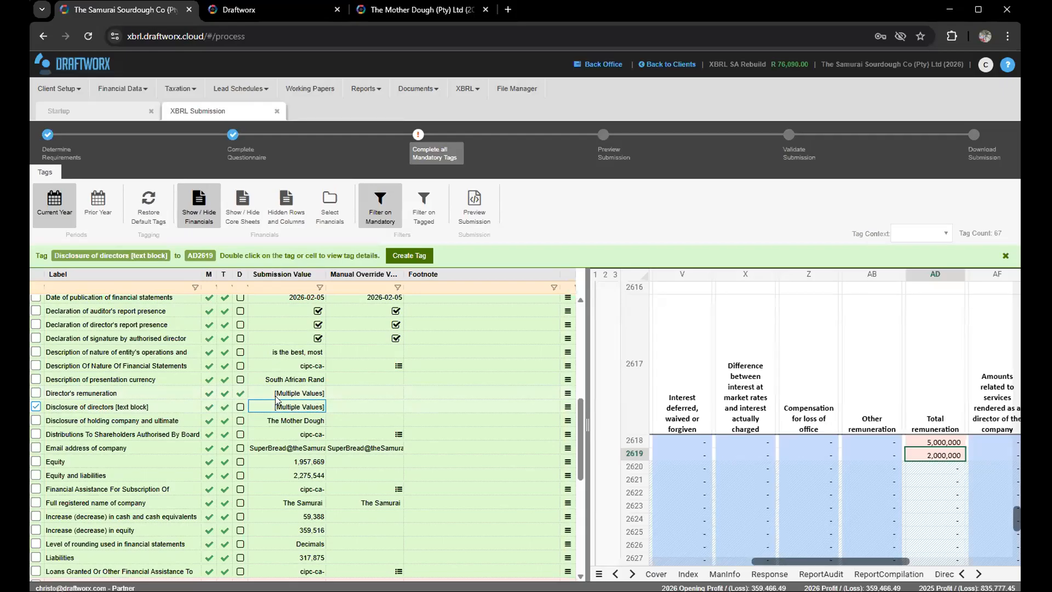
{"action": "key", "text": "Up"}
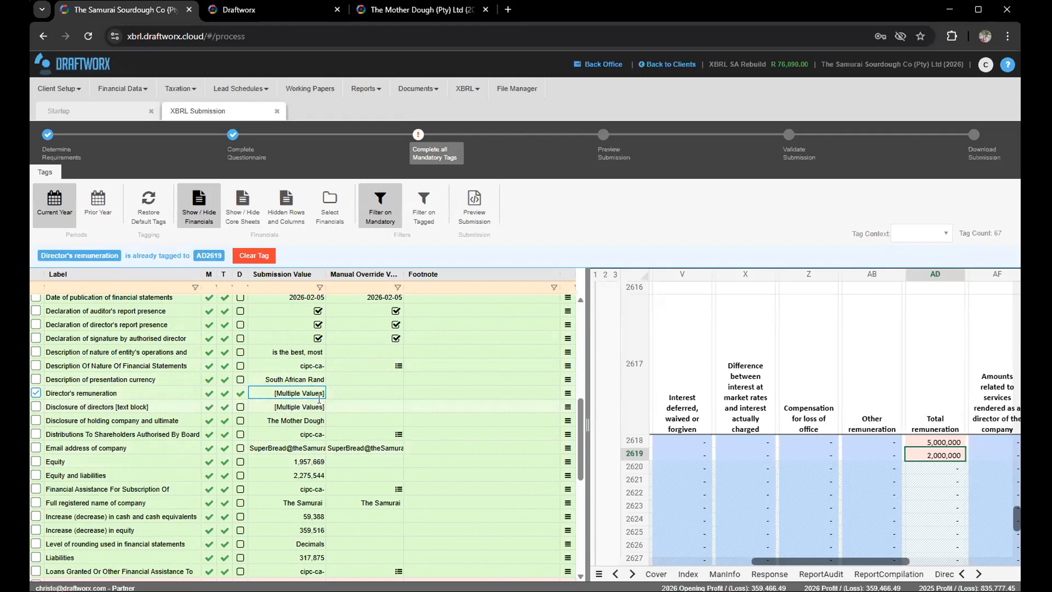
{"action": "left_click", "coordinate": [185, 406]}
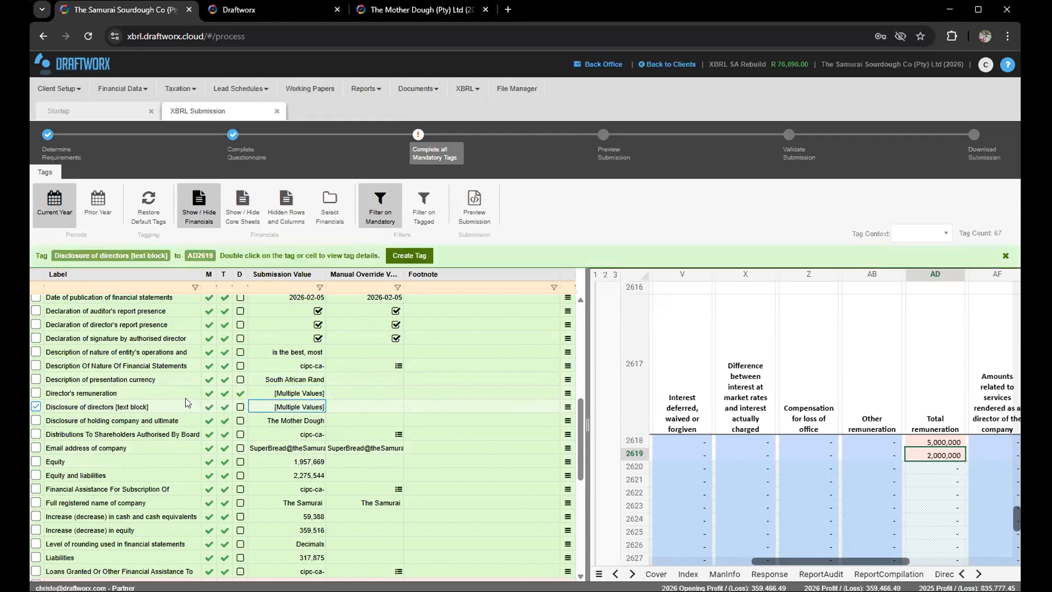
{"action": "double_click", "coordinate": [280, 409]}
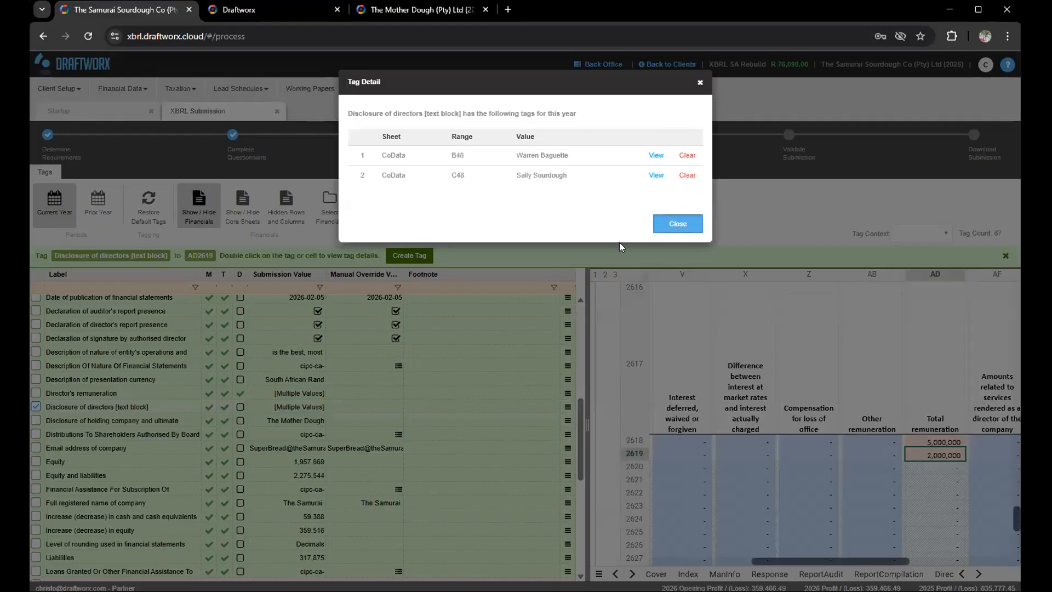
{"action": "left_click", "coordinate": [678, 224]}
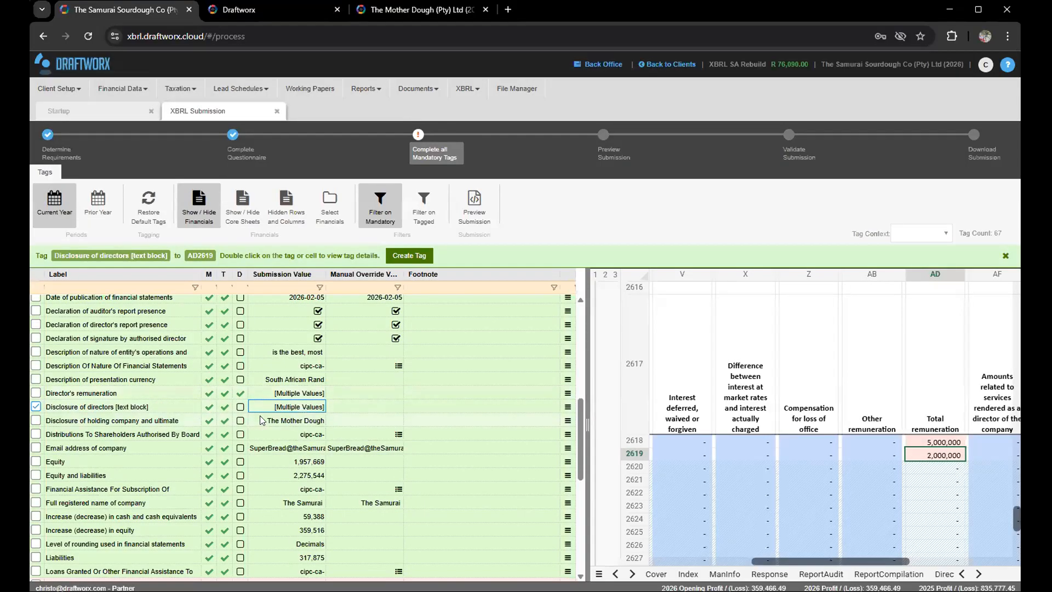
Set the manual override of Maximum number of individuals with beneficial interest to 2
{"action": "left_click", "coordinate": [264, 420]}
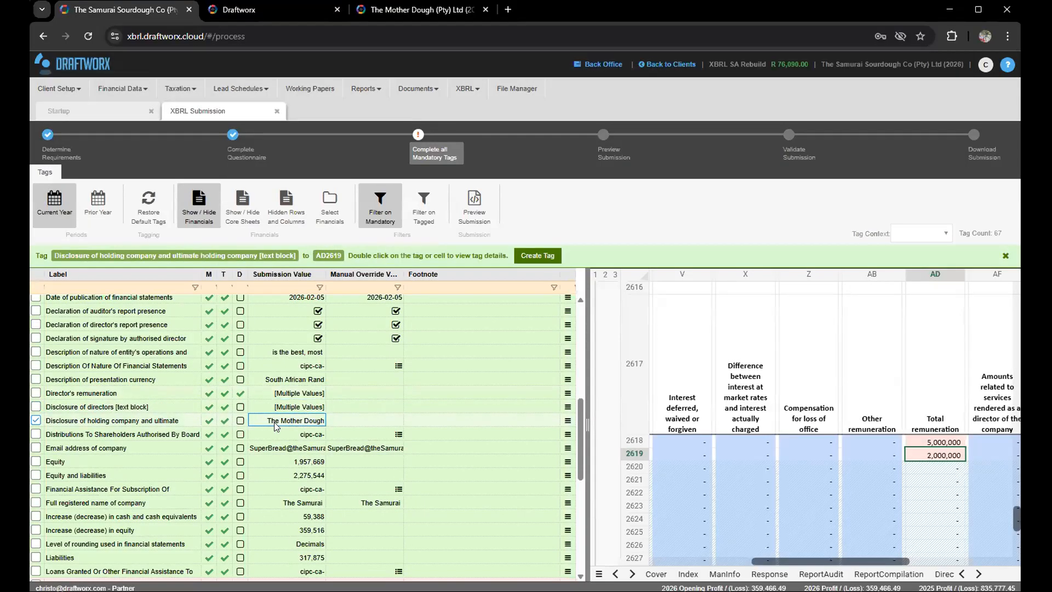
{"action": "scroll", "coordinate": [76, 395], "scroll_direction": "down", "scroll_amount": 1}
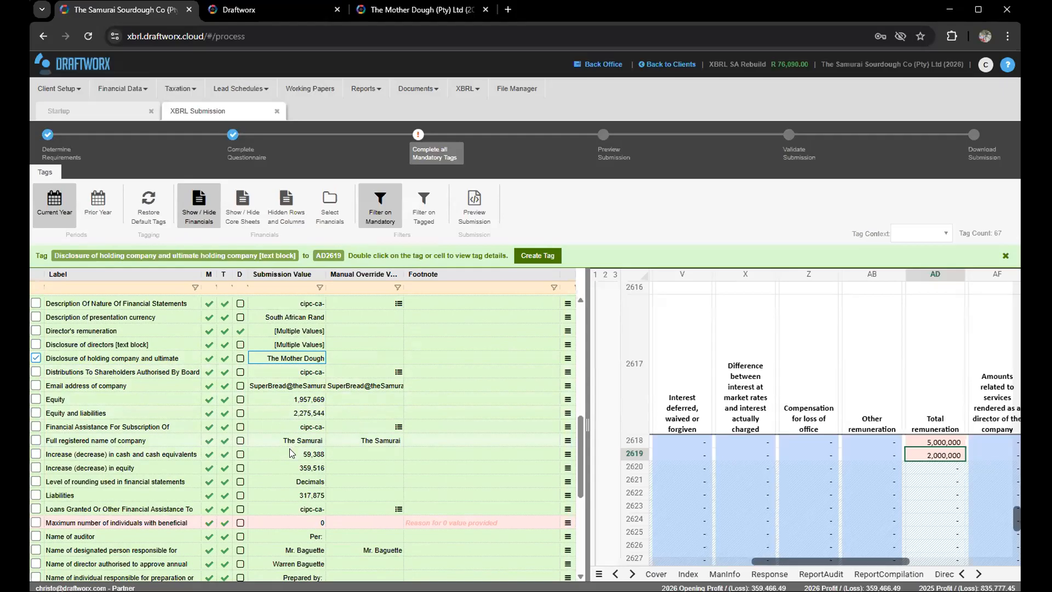
{"action": "scroll", "coordinate": [290, 452], "scroll_direction": "down", "scroll_amount": 1}
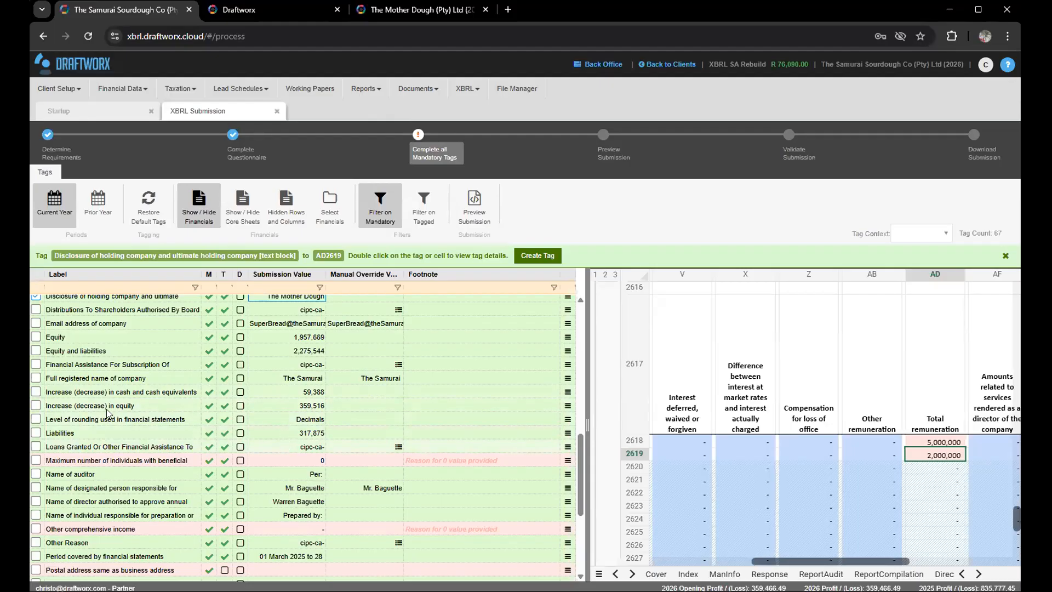
{"action": "scroll", "coordinate": [106, 409], "scroll_direction": "down", "scroll_amount": 1}
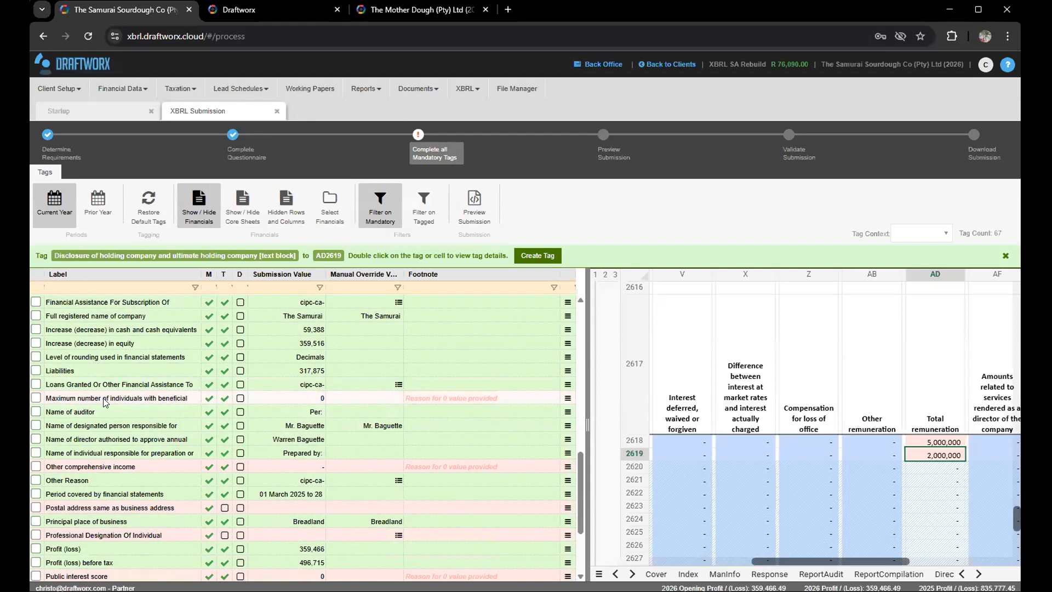
{"action": "left_click", "coordinate": [369, 400]}
{"action": "type", "text": "2"}
{"action": "key", "text": "Return"}
Find the cell tagged to Name of auditor on the ReportAudit sheet and examine the audit report around it
{"action": "scroll", "coordinate": [287, 375], "scroll_direction": "down", "scroll_amount": 1}
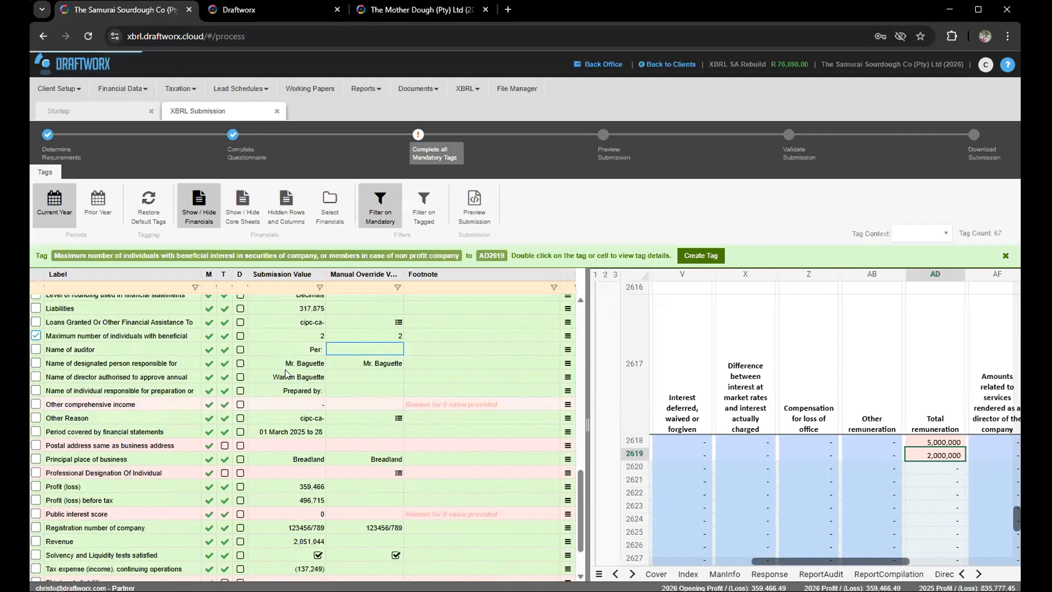
{"action": "left_click", "coordinate": [64, 350]}
{"action": "left_click", "coordinate": [313, 351]}
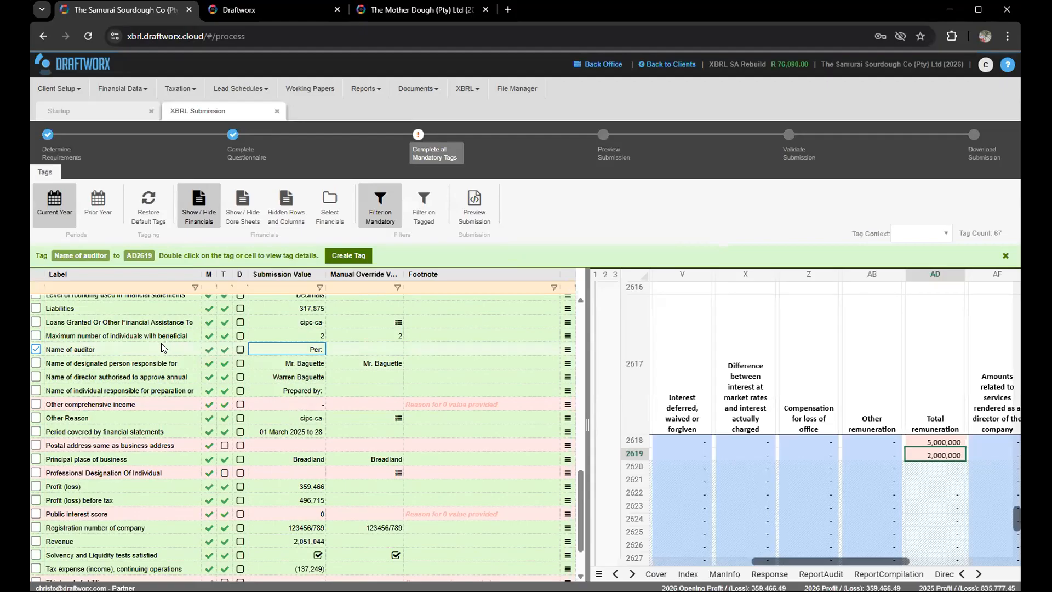
{"action": "double_click", "coordinate": [292, 347]}
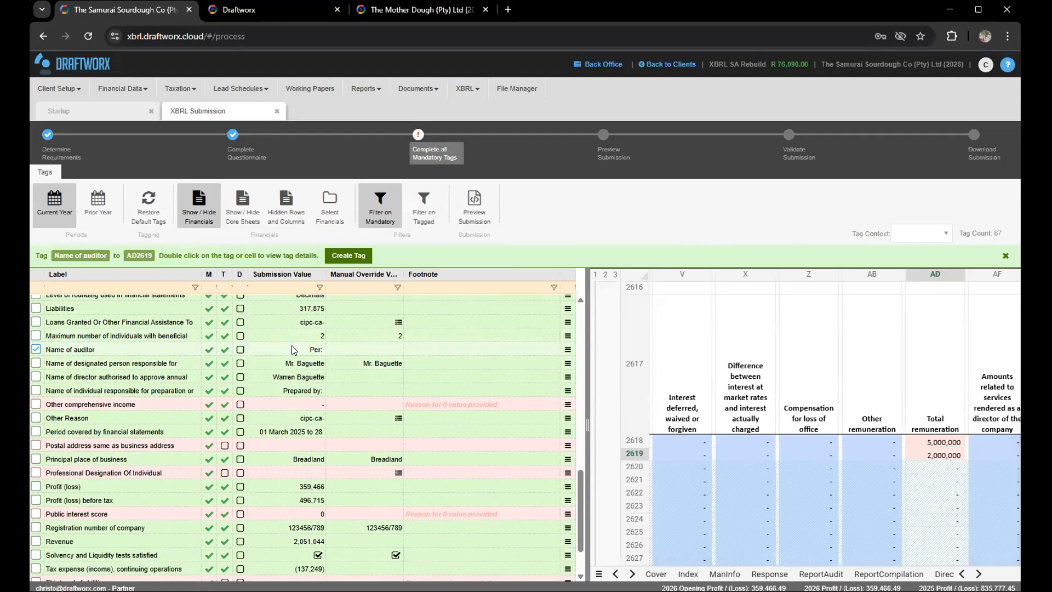
{"action": "scroll", "coordinate": [700, 422], "scroll_direction": "up", "scroll_amount": 3}
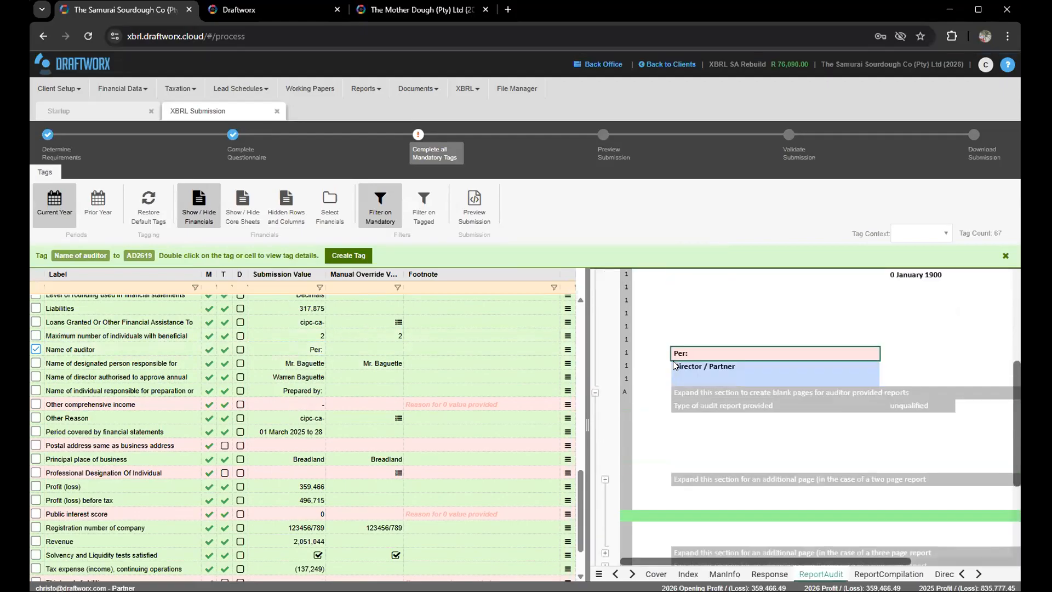
{"action": "scroll", "coordinate": [674, 361], "scroll_direction": "up", "scroll_amount": 4}
{"action": "scroll", "coordinate": [692, 367], "scroll_direction": "up", "scroll_amount": 5}
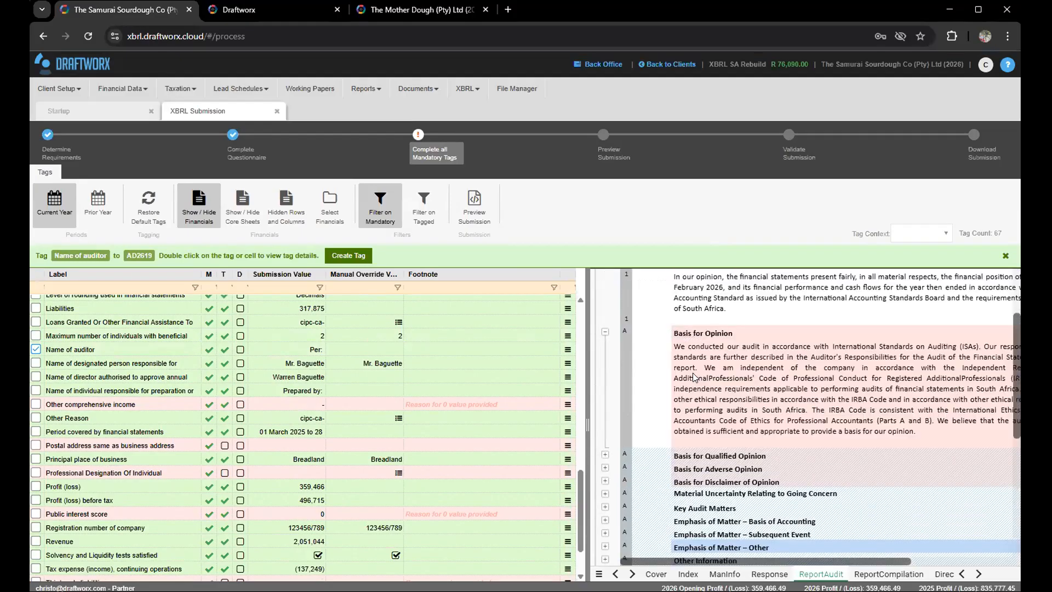
{"action": "scroll", "coordinate": [692, 387], "scroll_direction": "up", "scroll_amount": 3}
{"action": "scroll", "coordinate": [685, 381], "scroll_direction": "down", "scroll_amount": 9}
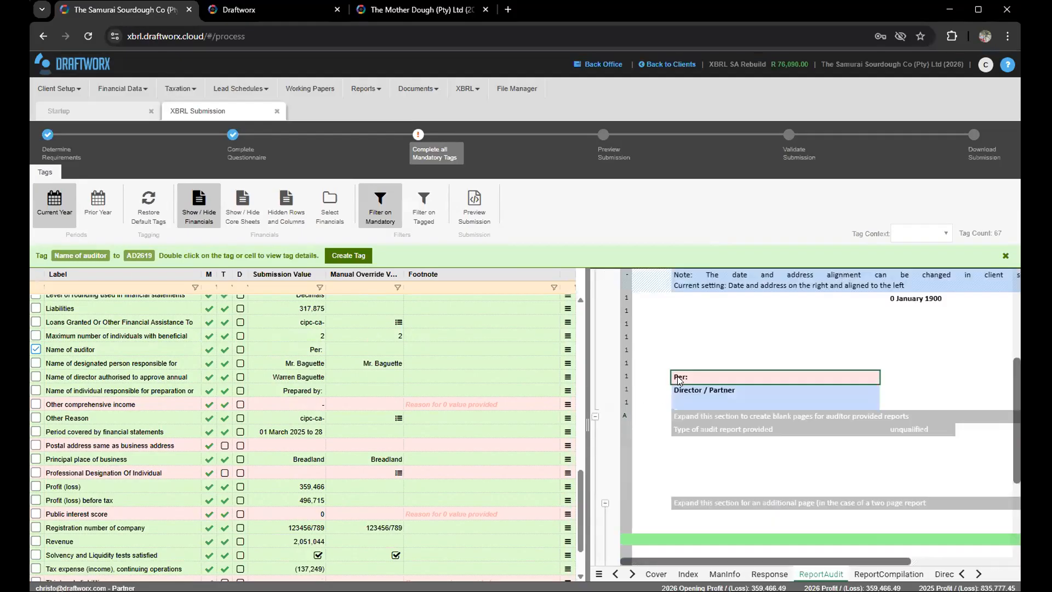
{"action": "left_click", "coordinate": [699, 374]}
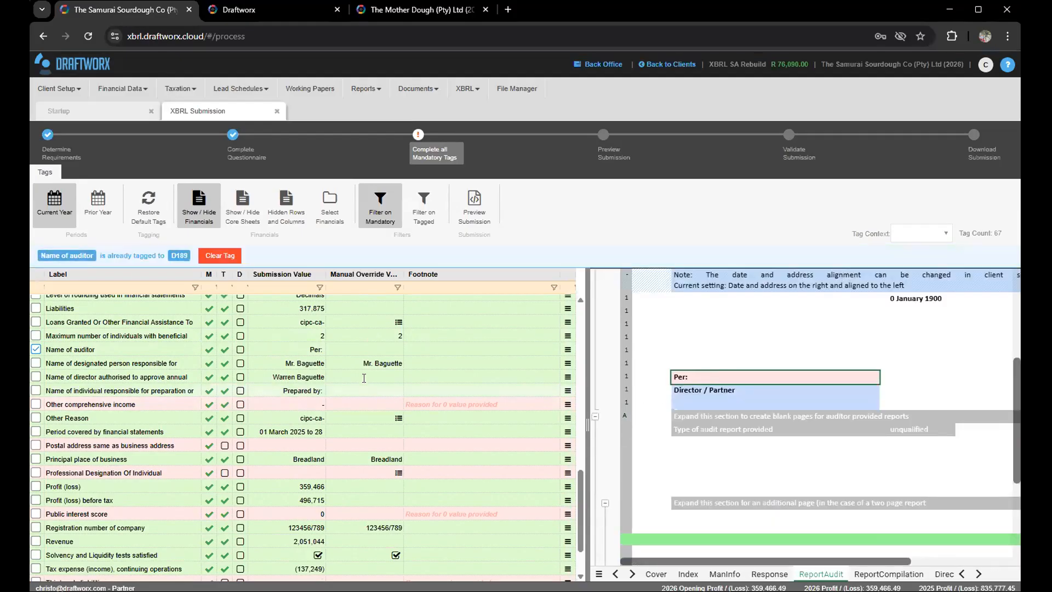
Enter the auditor's name as the manual override of Name of auditor
{"action": "left_click", "coordinate": [356, 349]}
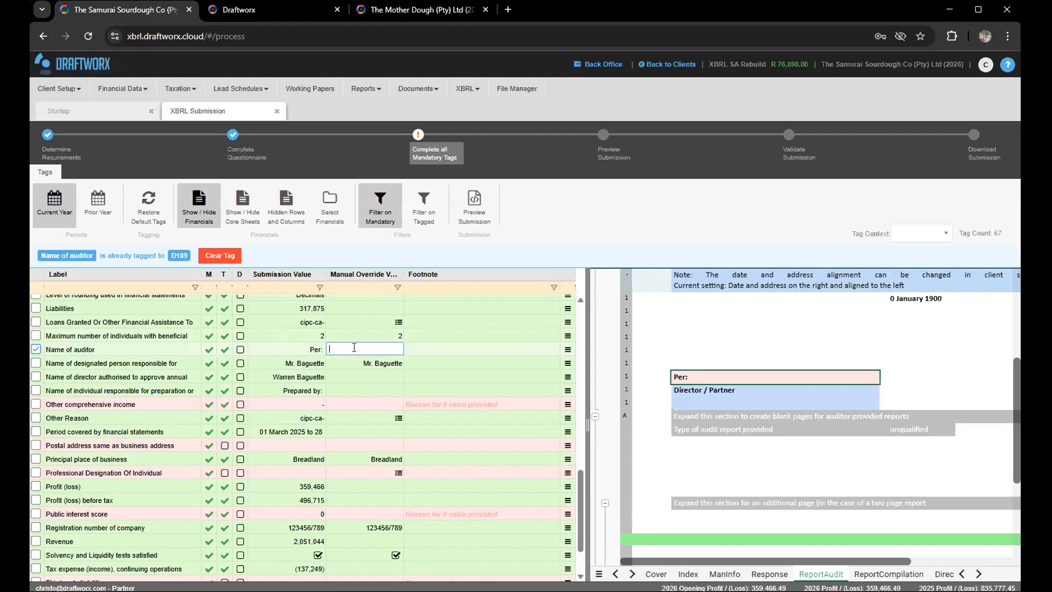
{"action": "type", "text": "Mr. SuperAudit"}
{"action": "key", "text": "Return"}
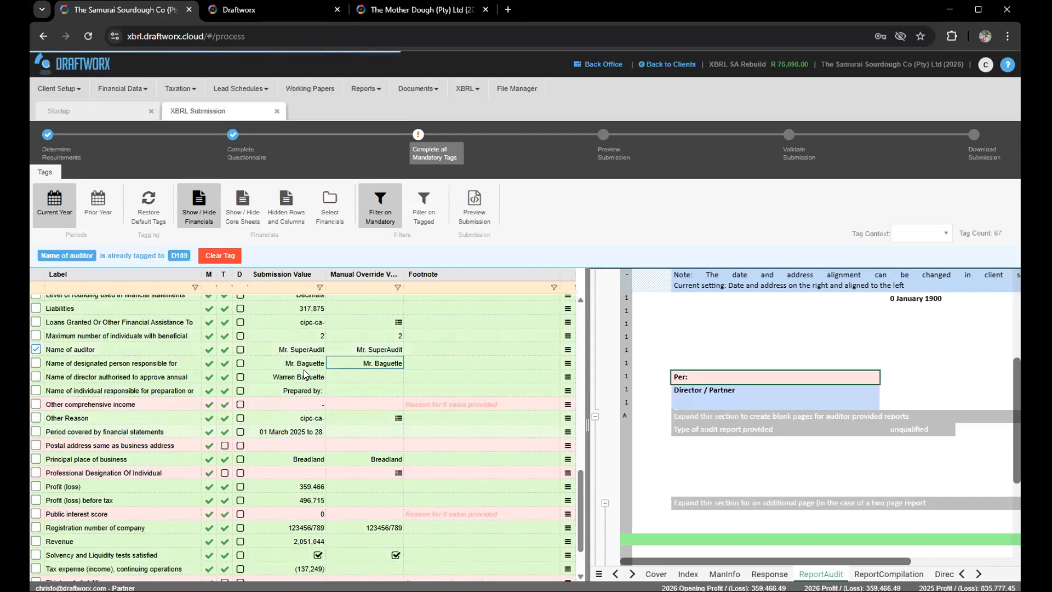
Check the cell tagged to Other comprehensive income and enter NO Comp income as the footnote reason for its zero value
{"action": "left_click", "coordinate": [63, 405]}
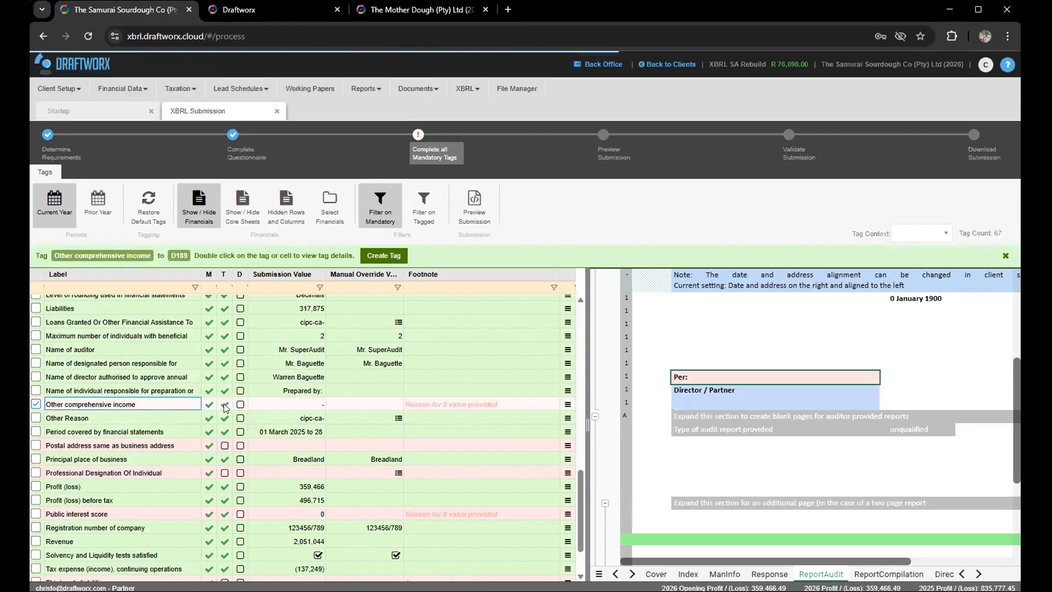
{"action": "left_click", "coordinate": [299, 405]}
{"action": "left_click", "coordinate": [292, 391]}
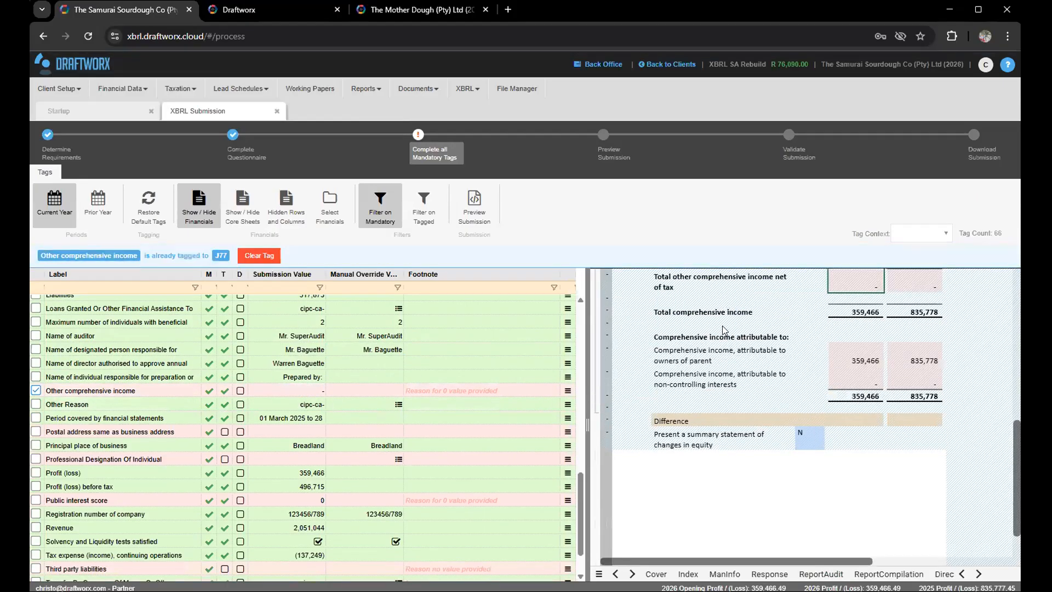
{"action": "scroll", "coordinate": [767, 323], "scroll_direction": "up", "scroll_amount": 1}
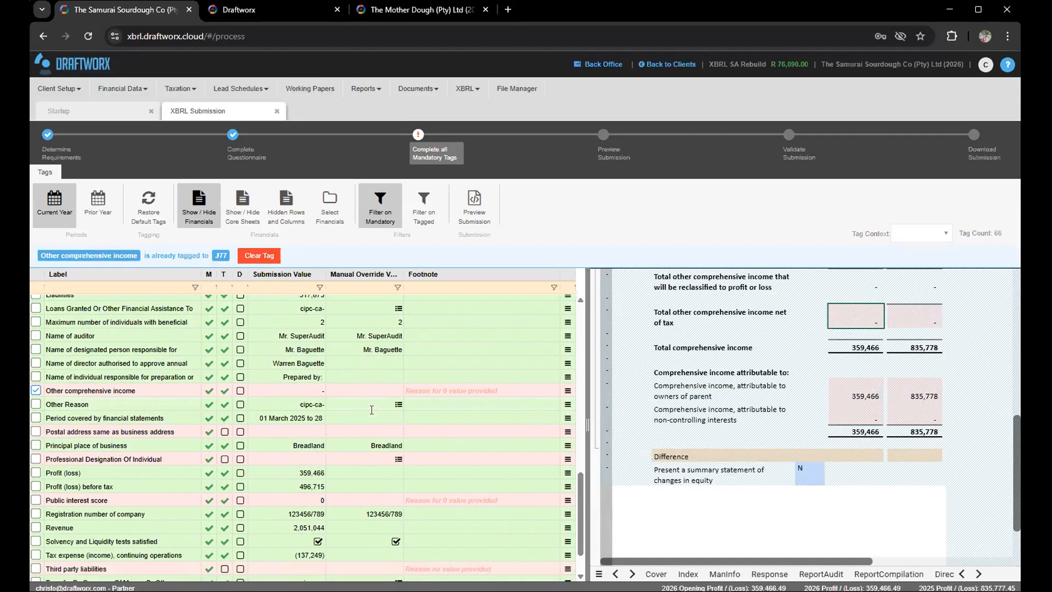
{"action": "left_click", "coordinate": [423, 389]}
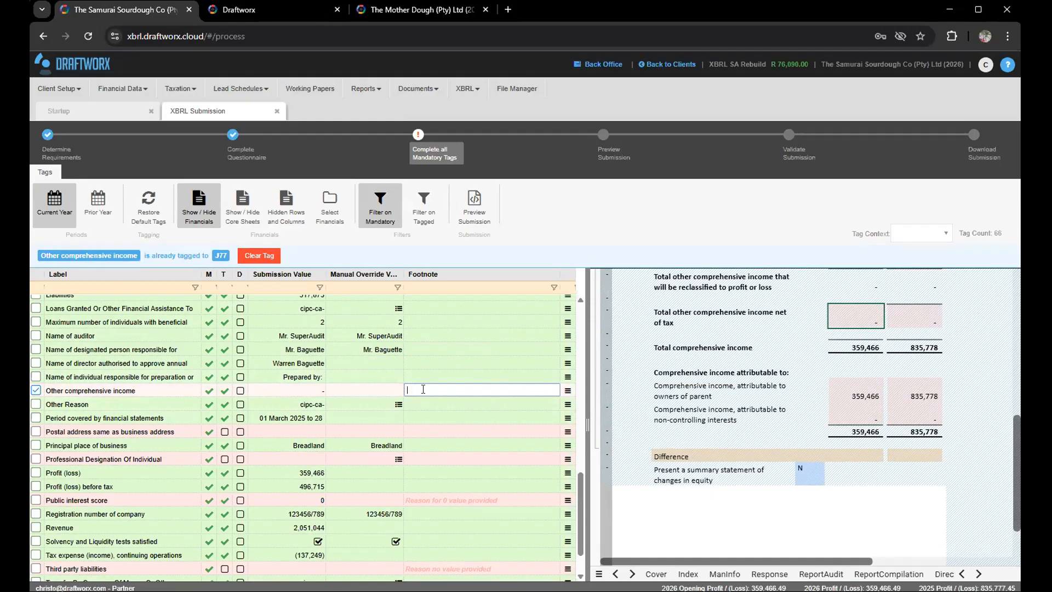
{"action": "type", "text": "NO Comp income"}
{"action": "key", "text": "Return"}
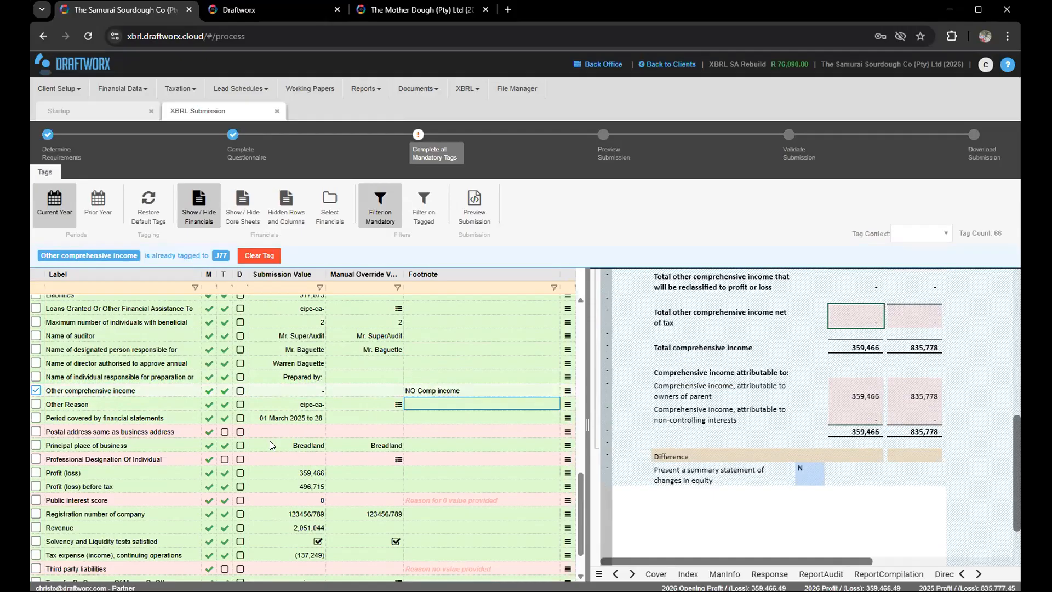
Tick Postal address same as business address and apply SAICA, CIMA, SAIPA and SAIBA to Professional Designation Of Individual
{"action": "left_click", "coordinate": [369, 432]}
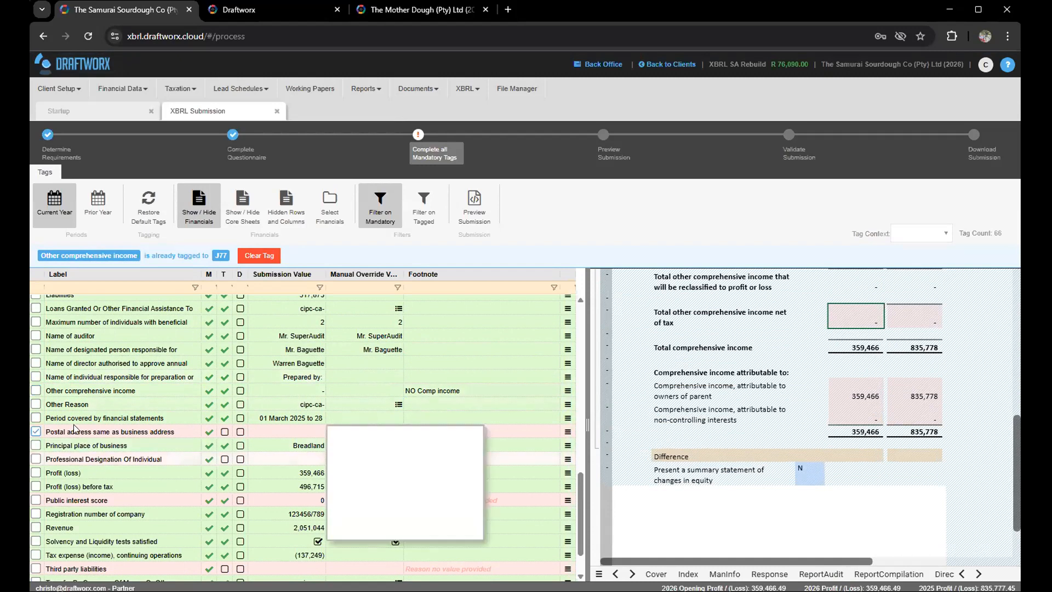
{"action": "left_click", "coordinate": [351, 448]}
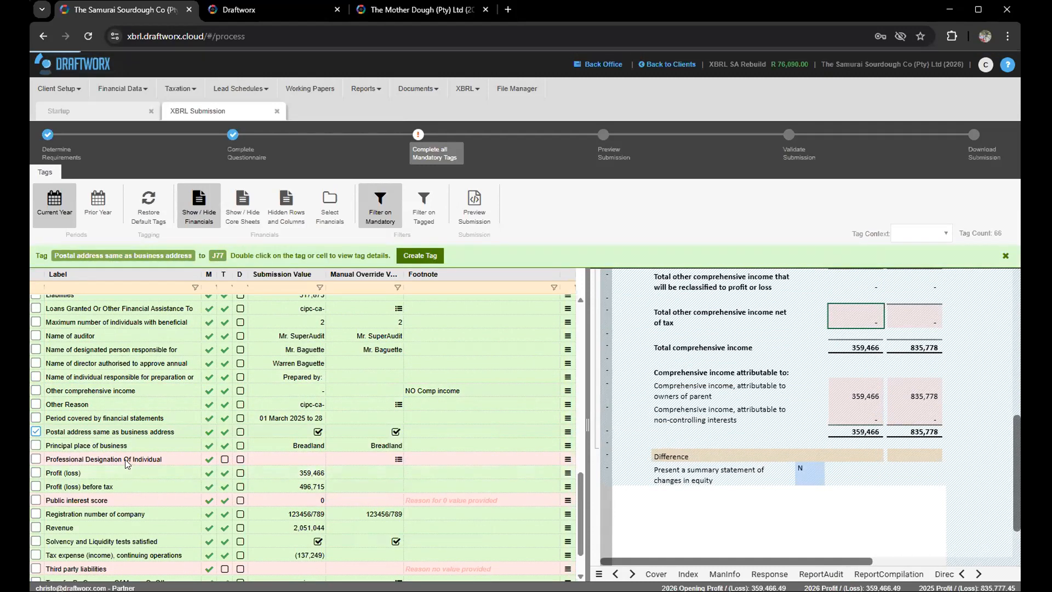
{"action": "left_click", "coordinate": [383, 459]}
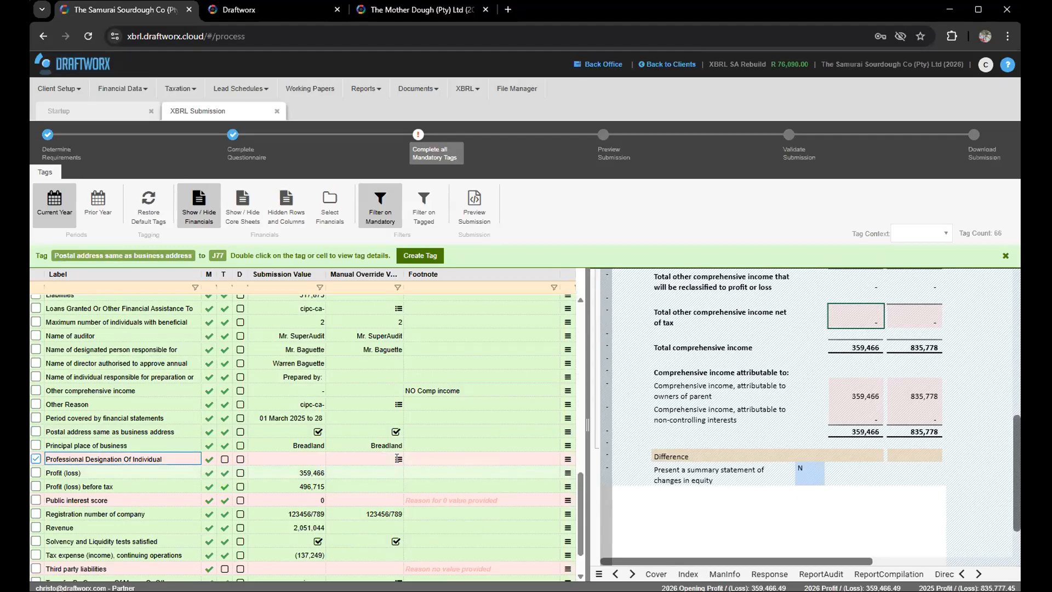
{"action": "left_click", "coordinate": [394, 460]}
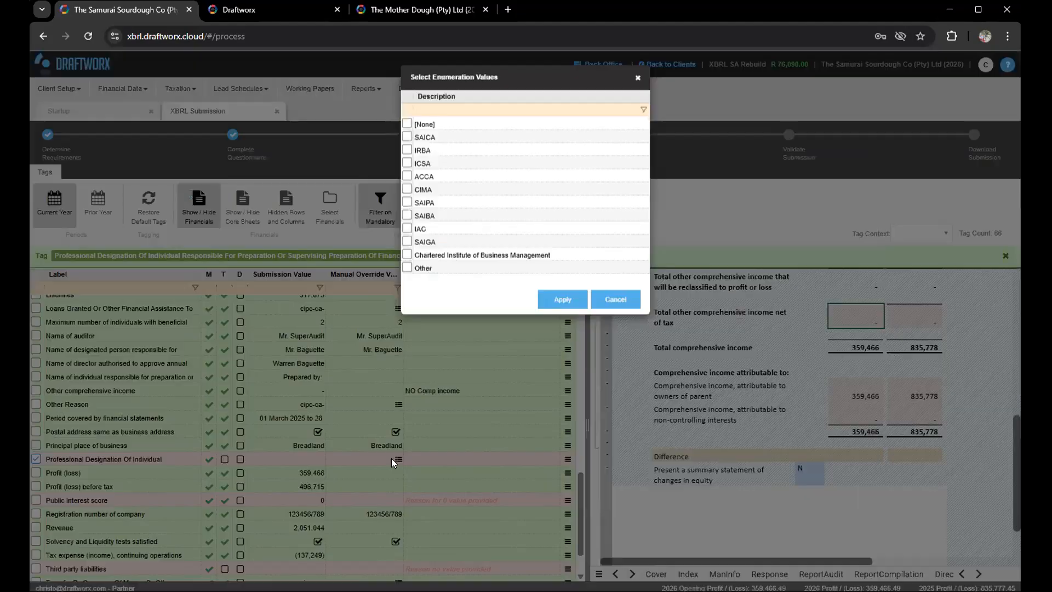
{"action": "left_click", "coordinate": [406, 143]}
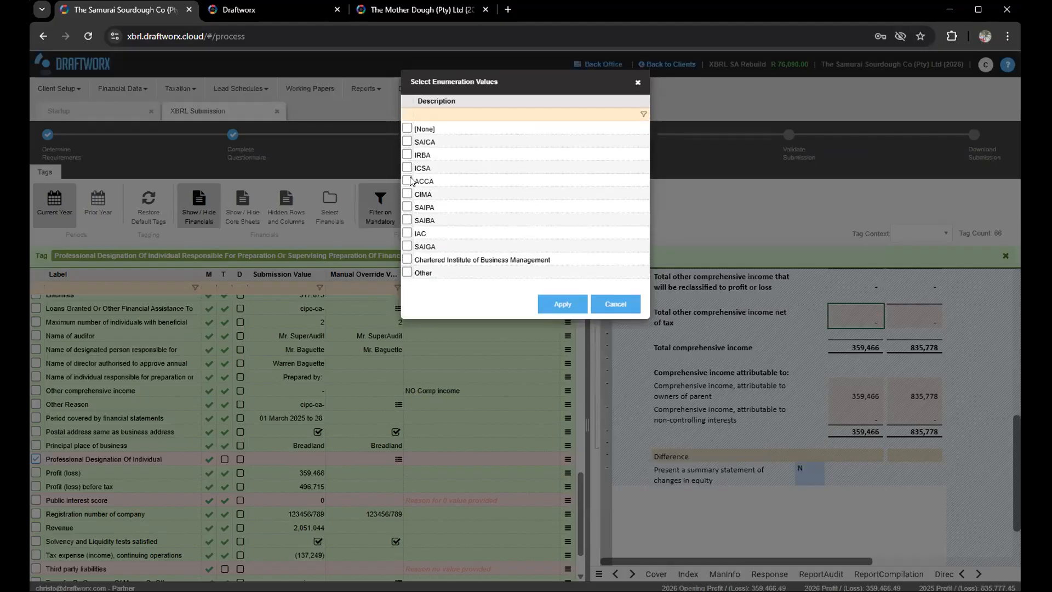
{"action": "left_click", "coordinate": [407, 207]}
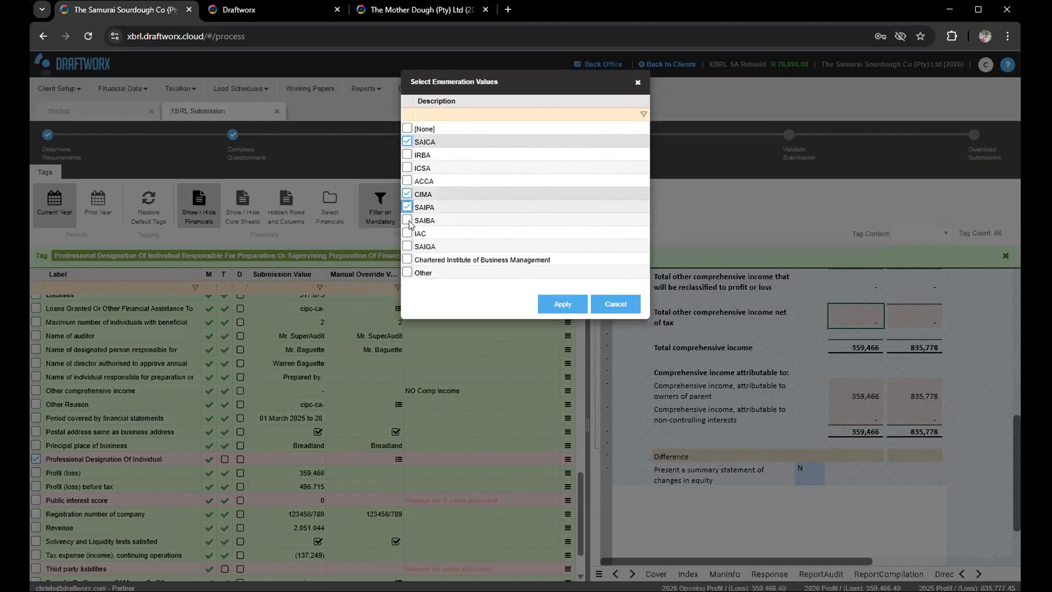
{"action": "left_click", "coordinate": [406, 194]}
{"action": "left_click", "coordinate": [407, 221]}
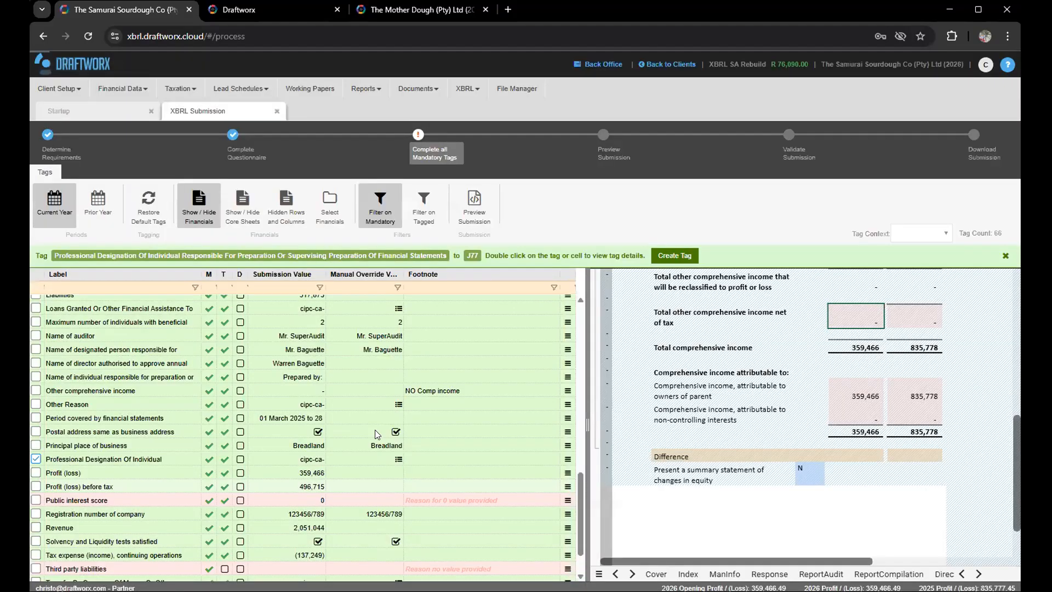
Set the manual override of Third party liabilities to 150,000
{"action": "scroll", "coordinate": [375, 430], "scroll_direction": "down", "scroll_amount": 1}
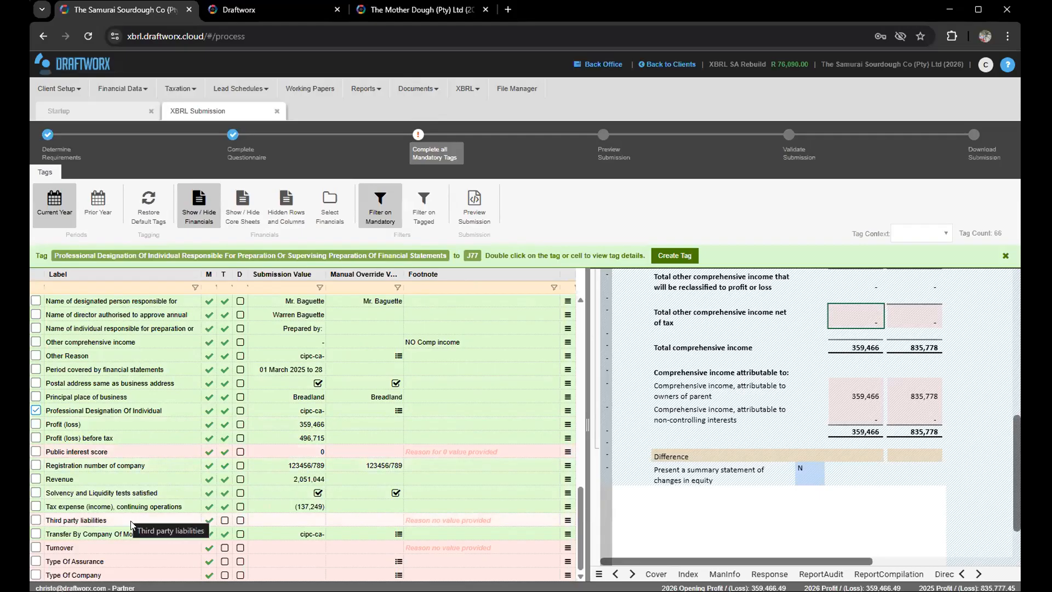
{"action": "left_click", "coordinate": [370, 515]}
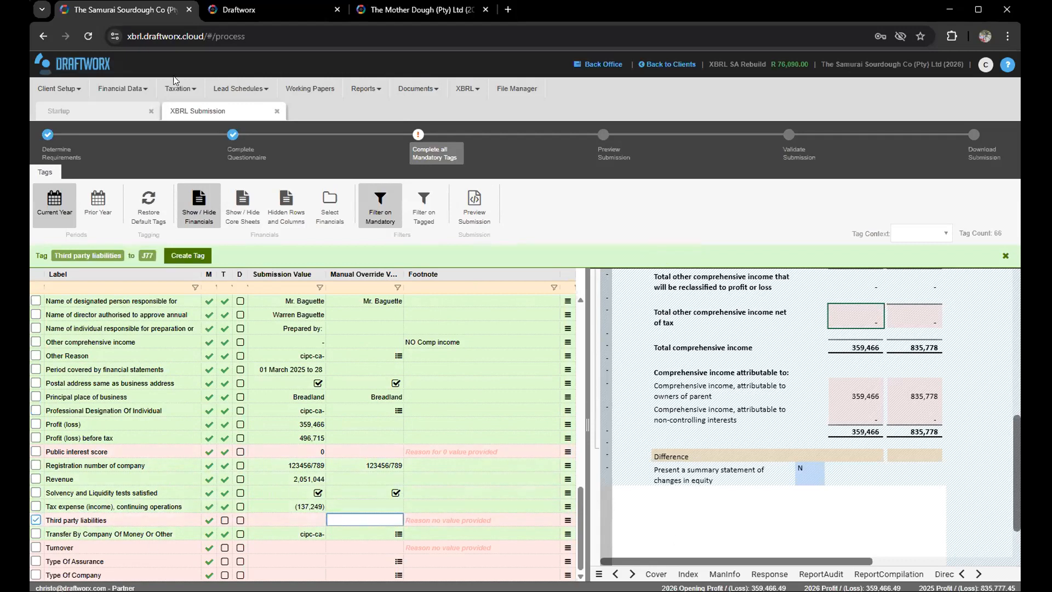
{"action": "type", "text": "150000"}
{"action": "key", "text": "Return"}
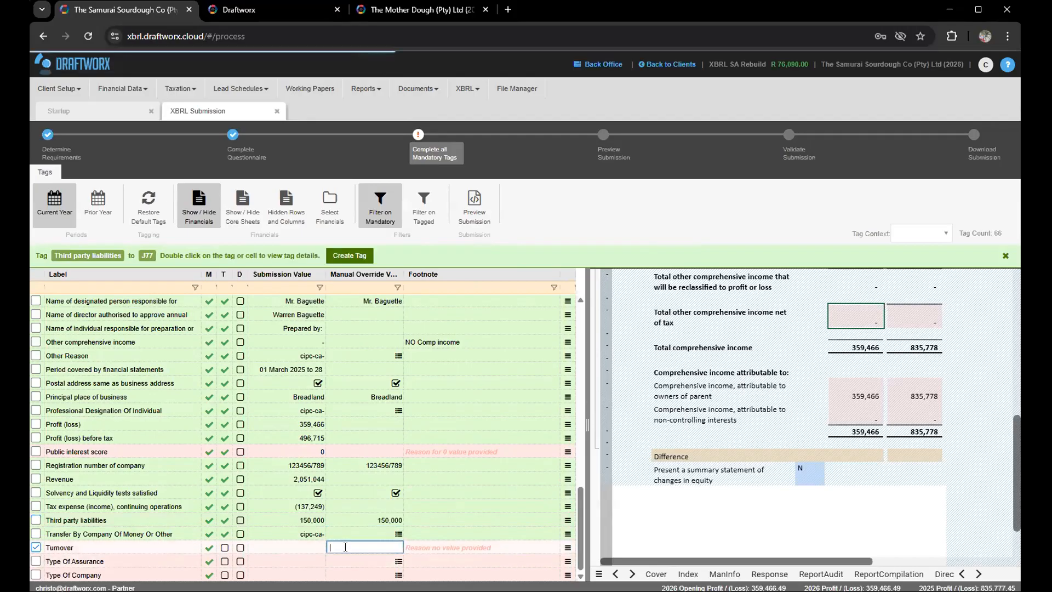
Set the manual override of Turnover to 2,050,000
{"action": "type", "text": "2,0"}
{"action": "type", "text": "50,0"}
{"action": "type", "text": "0000"}
{"action": "key", "text": "Return"}
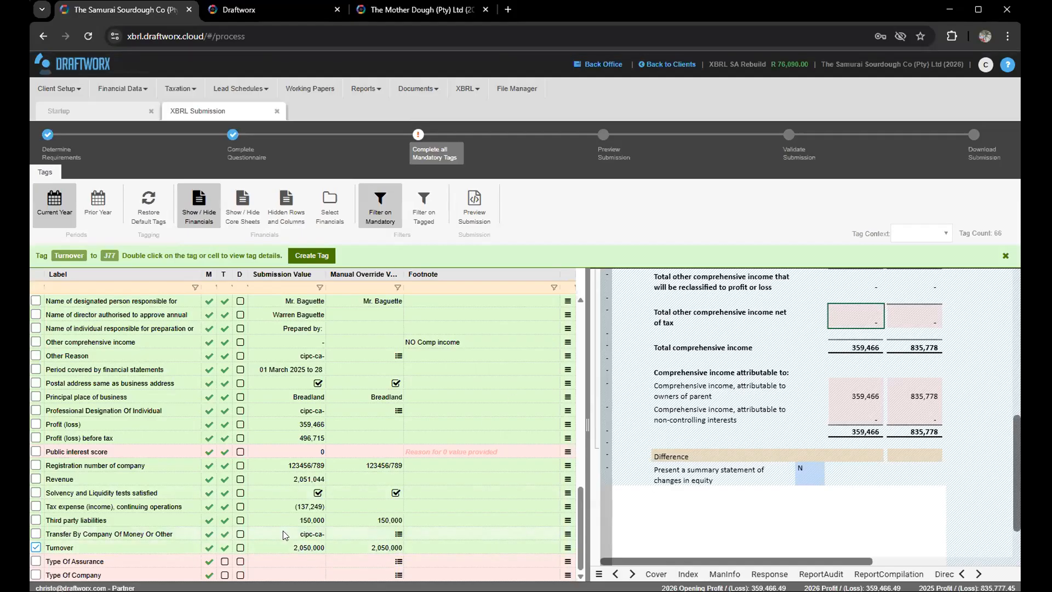
Review the submission values and manual overrides of Third party liabilities and Turnover
{"action": "left_click", "coordinate": [247, 519]}
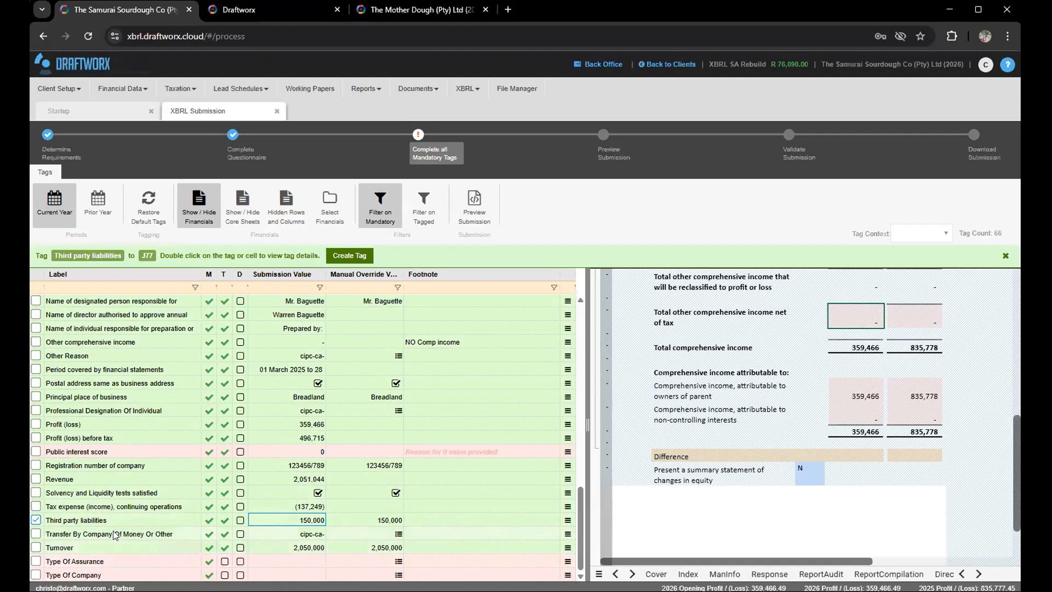
{"action": "left_click", "coordinate": [145, 545]}
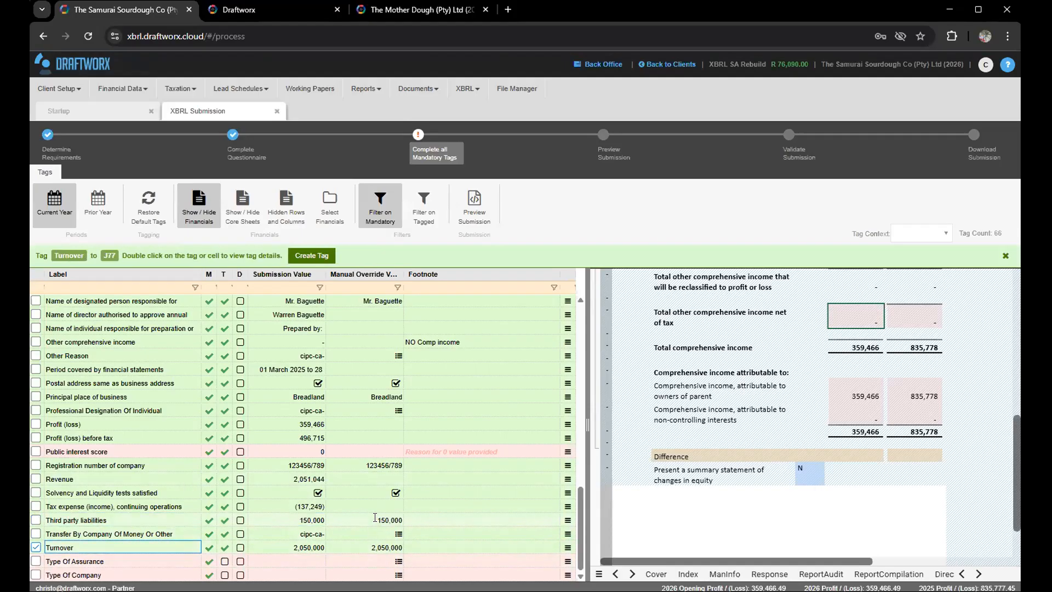
{"action": "double_click", "coordinate": [360, 547]}
{"action": "left_click", "coordinate": [288, 522]}
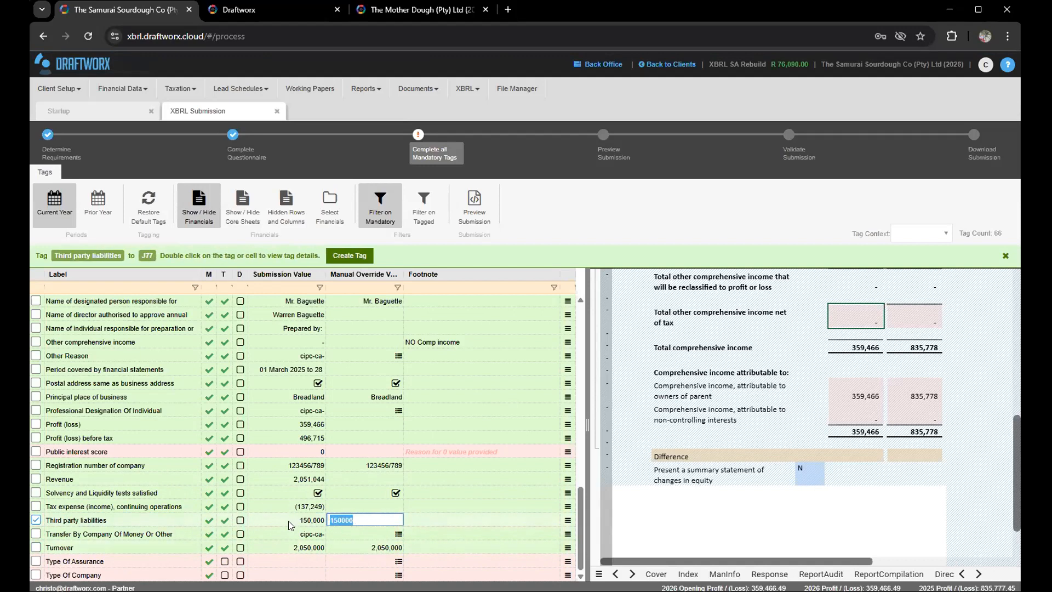
{"action": "left_click", "coordinate": [285, 552]}
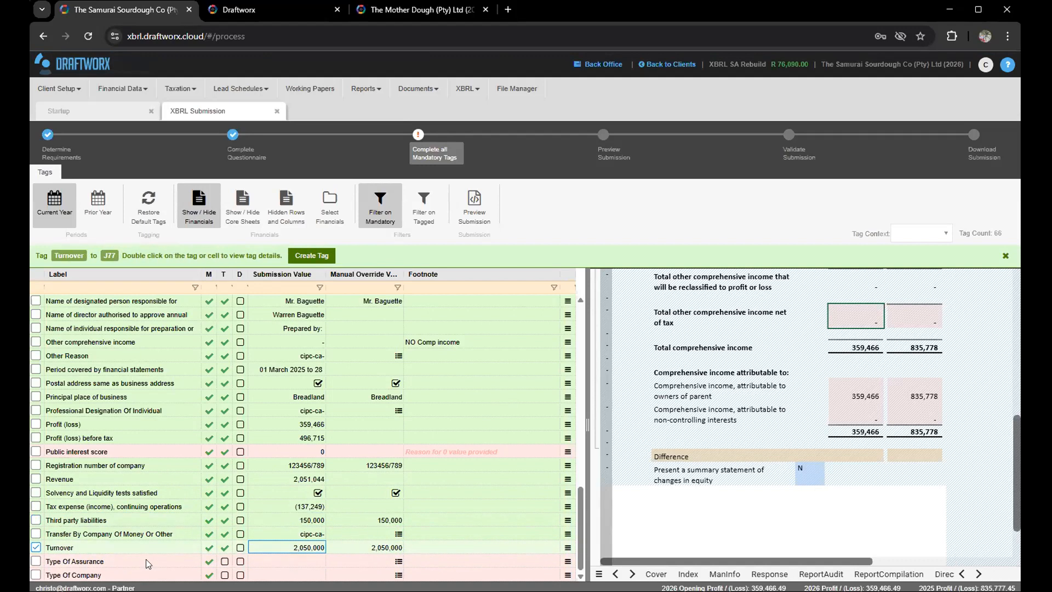
Set the manual override of Type Of Assurance to Audited
{"action": "left_click", "coordinate": [399, 562]}
{"action": "left_click", "coordinate": [407, 142]}
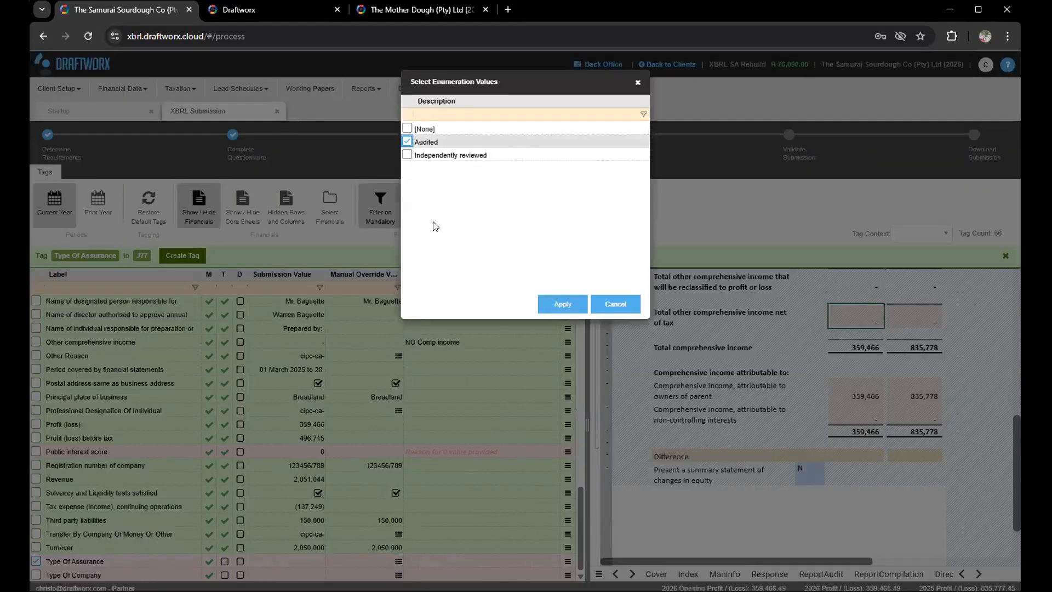
{"action": "left_click", "coordinate": [564, 302]}
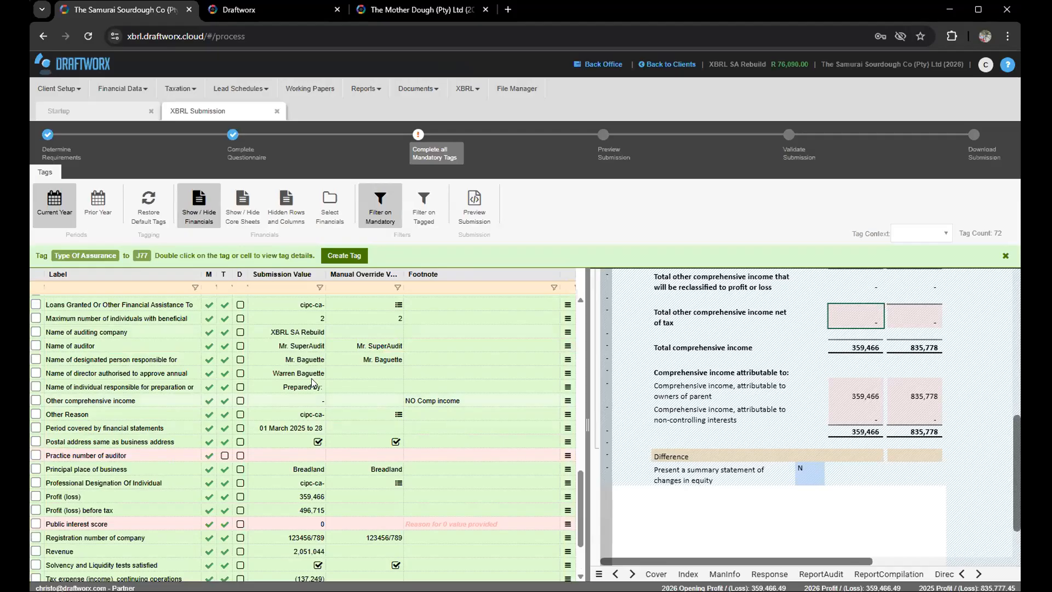
Choose an enumeration value as the manual override of the Type Of Auditors Opinion tag
{"action": "scroll", "coordinate": [262, 299], "scroll_direction": "up", "scroll_amount": 4}
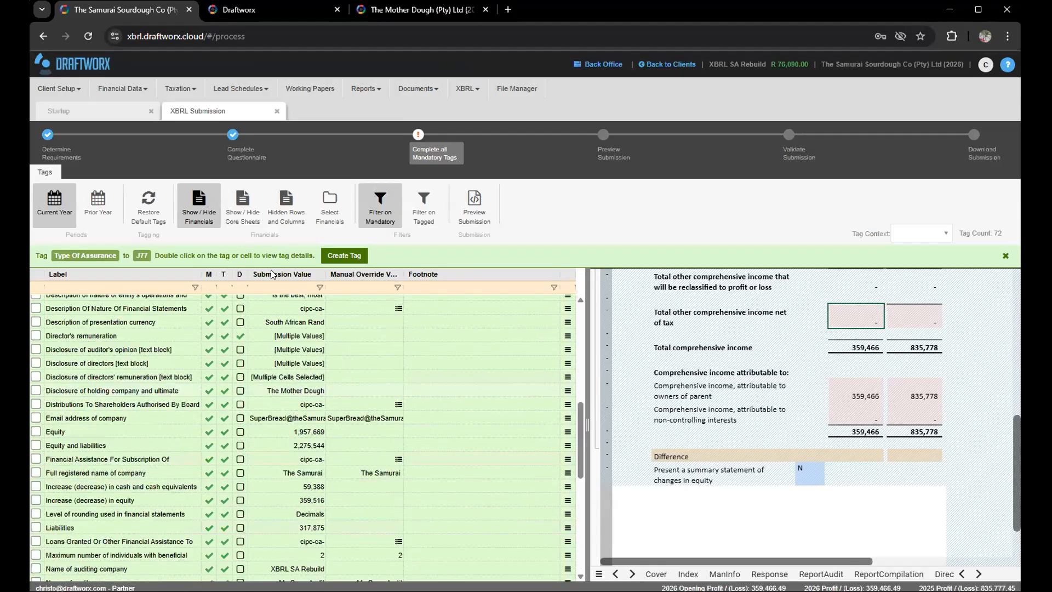
{"action": "scroll", "coordinate": [261, 299], "scroll_direction": "up", "scroll_amount": 3}
{"action": "scroll", "coordinate": [113, 548], "scroll_direction": "down", "scroll_amount": 8}
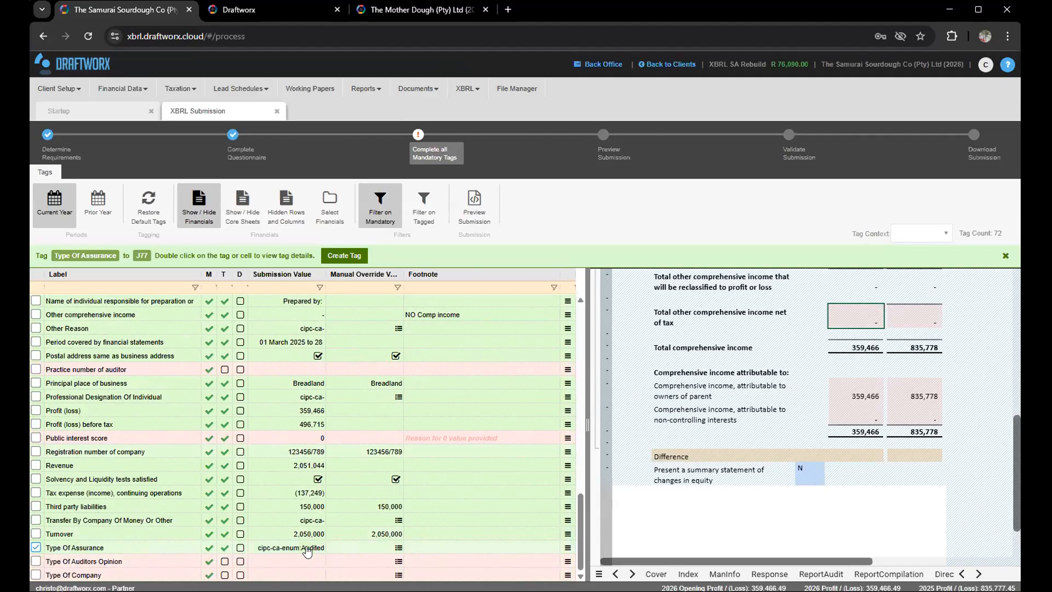
{"action": "left_click", "coordinate": [345, 558]}
{"action": "left_click", "coordinate": [366, 563]}
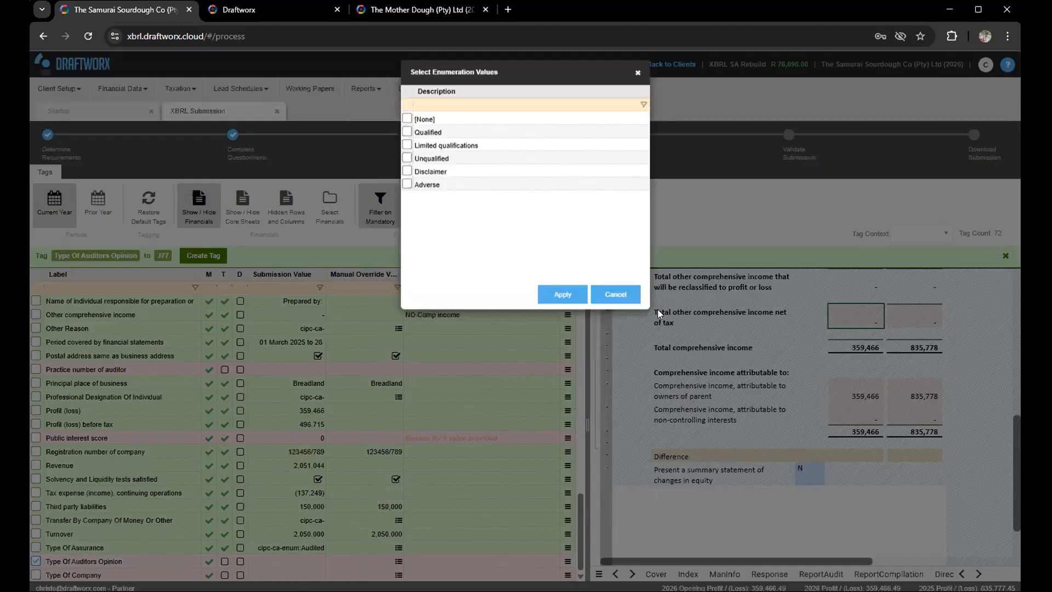
{"action": "left_click", "coordinate": [613, 306]}
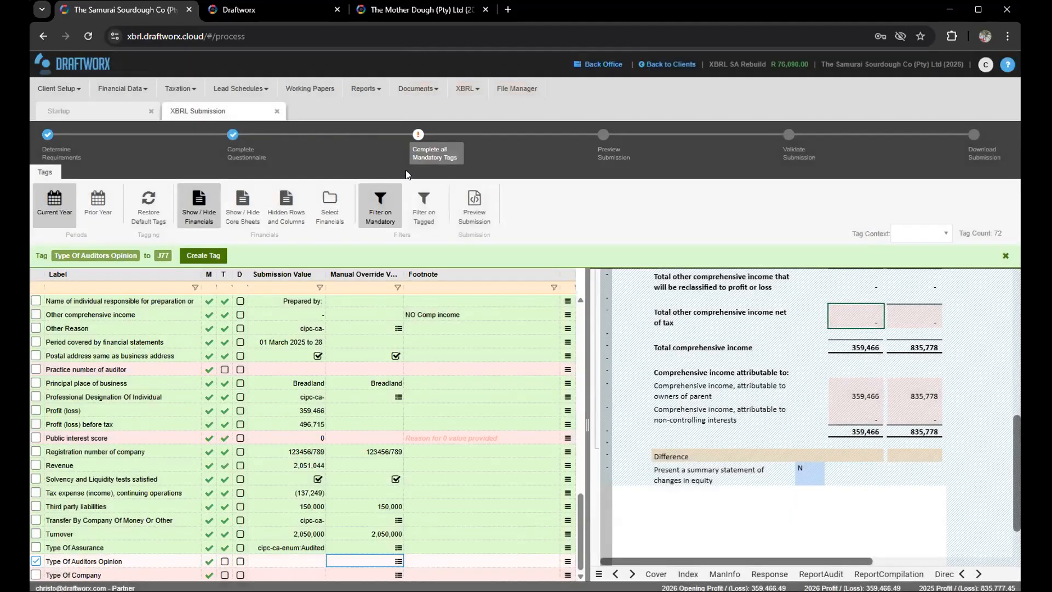
{"action": "left_click", "coordinate": [399, 561]}
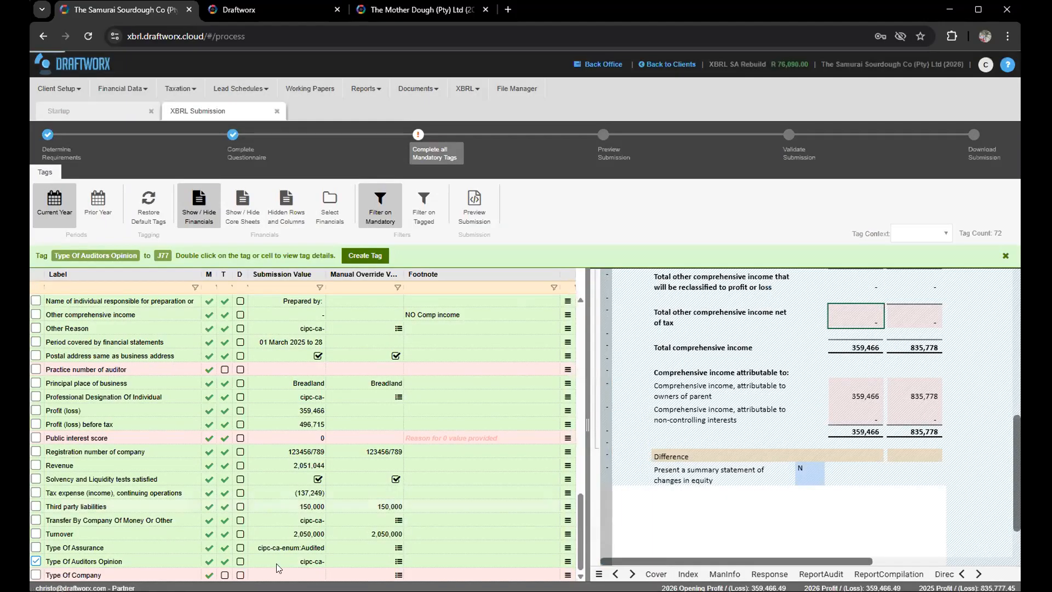
Enter the auditor's practice number as the manual override of the Practice number of auditor tag
{"action": "left_click", "coordinate": [365, 370]}
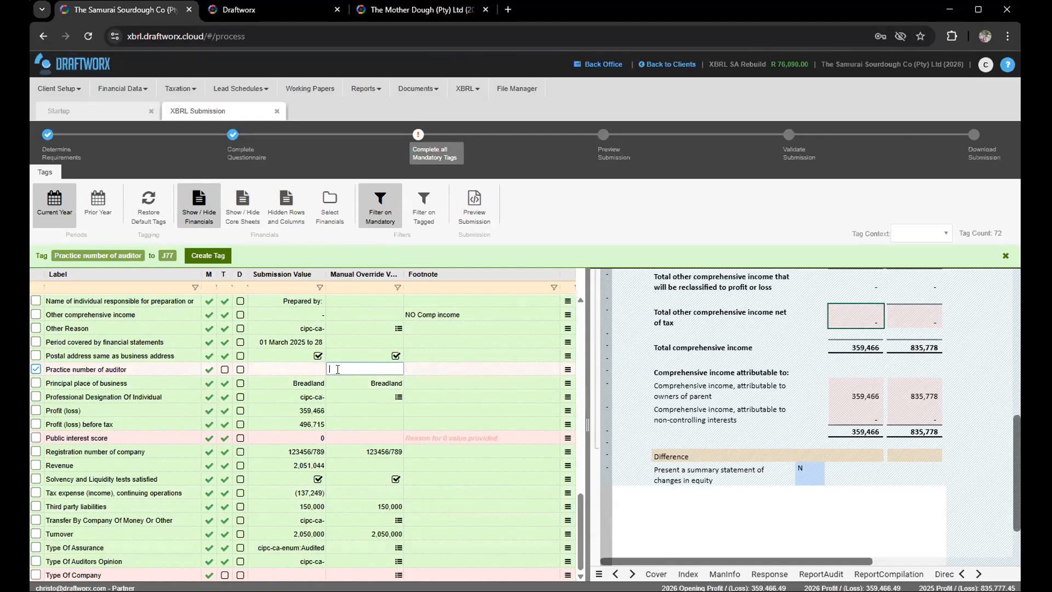
{"action": "type", "text": "1234"}
{"action": "key", "text": "Return"}
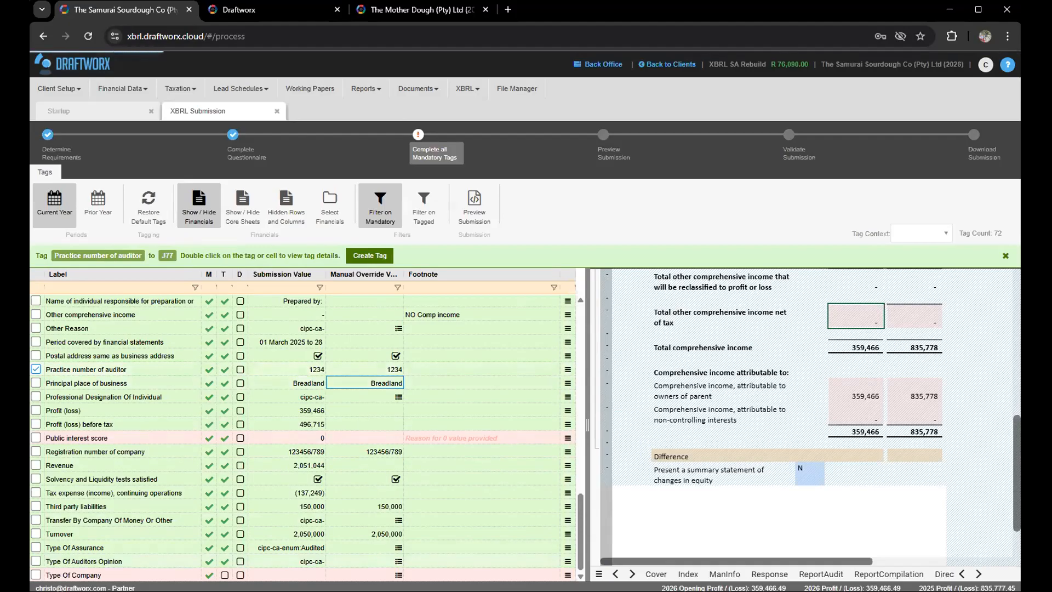
Set the manual override of Type Of Company to Domestic private company
{"action": "left_click", "coordinate": [109, 575]}
{"action": "left_click", "coordinate": [398, 575]}
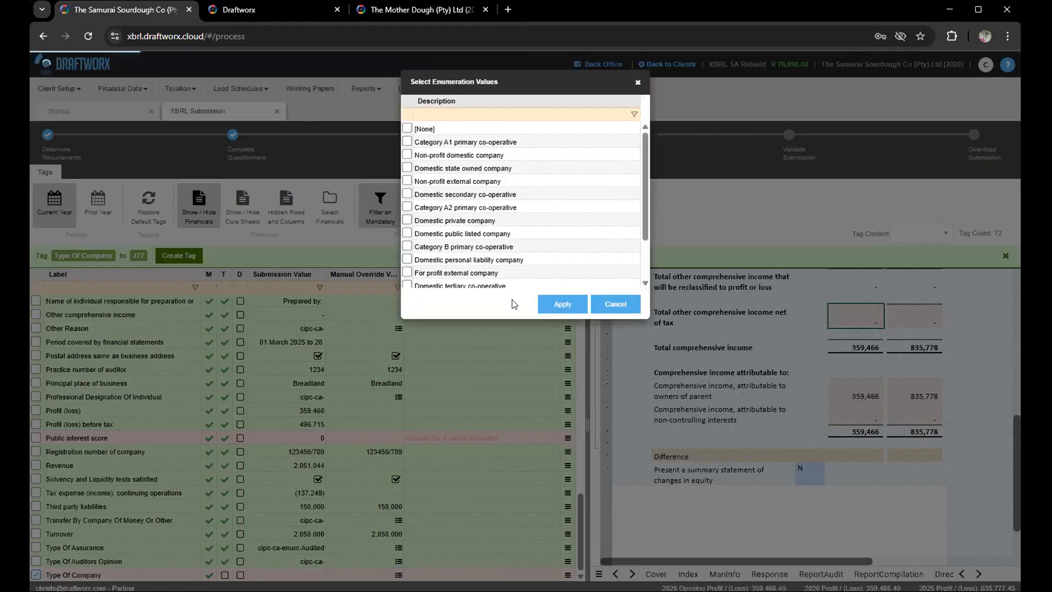
{"action": "left_click", "coordinate": [407, 220]}
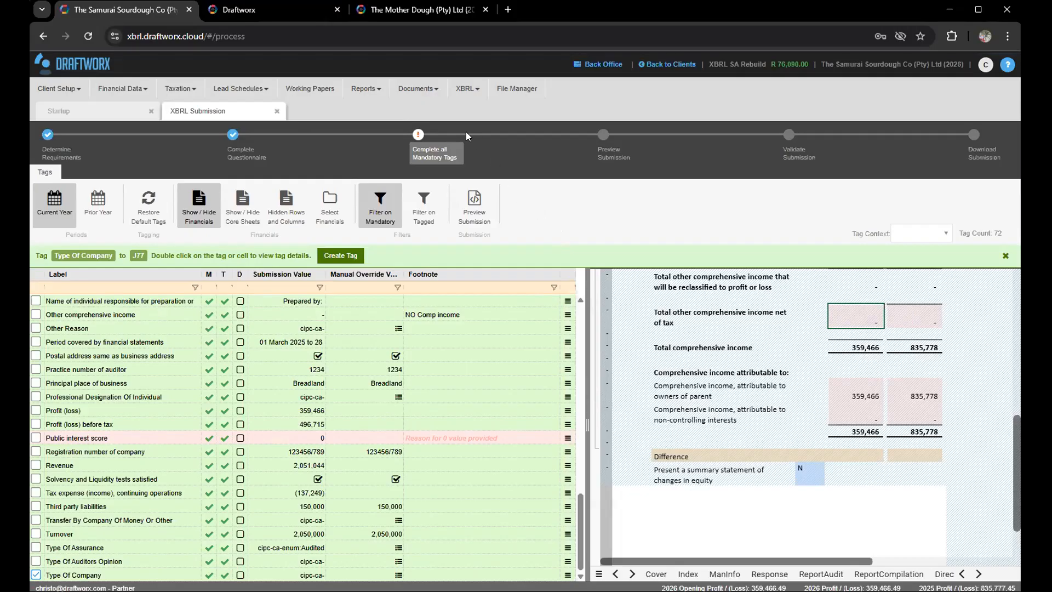
Open the Public Interest Score document and set the Type of Entity to Private Company
{"action": "left_click", "coordinate": [420, 92]}
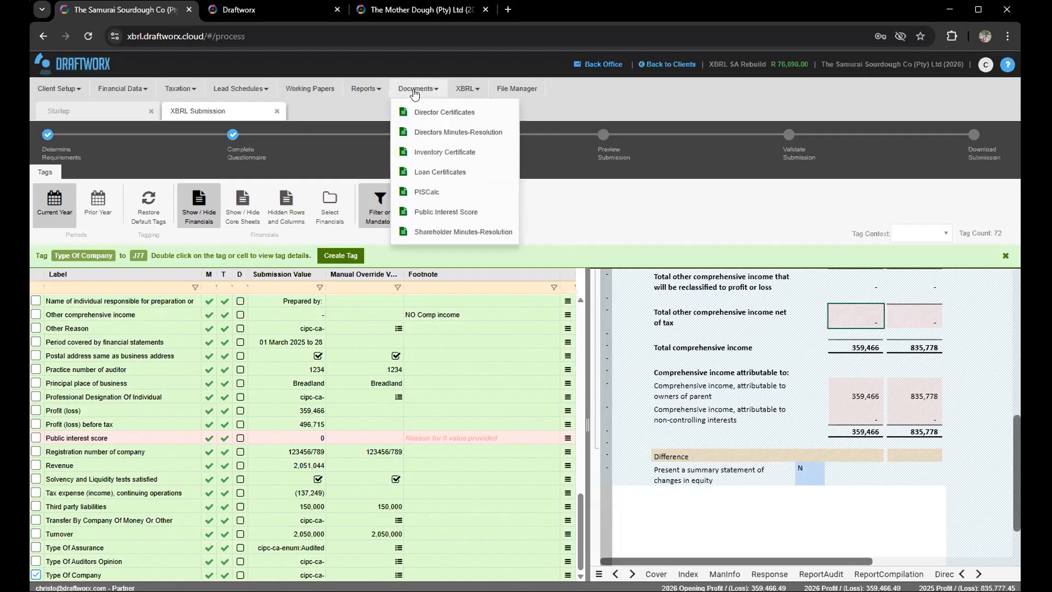
{"action": "left_click", "coordinate": [423, 219]}
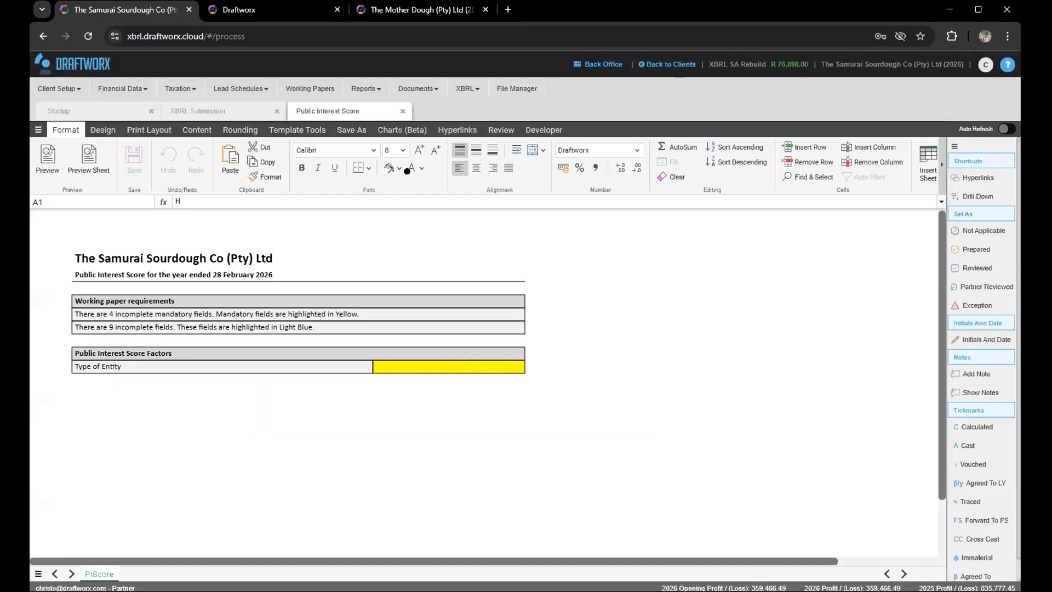
{"action": "left_click", "coordinate": [426, 362]}
{"action": "left_click", "coordinate": [531, 367]}
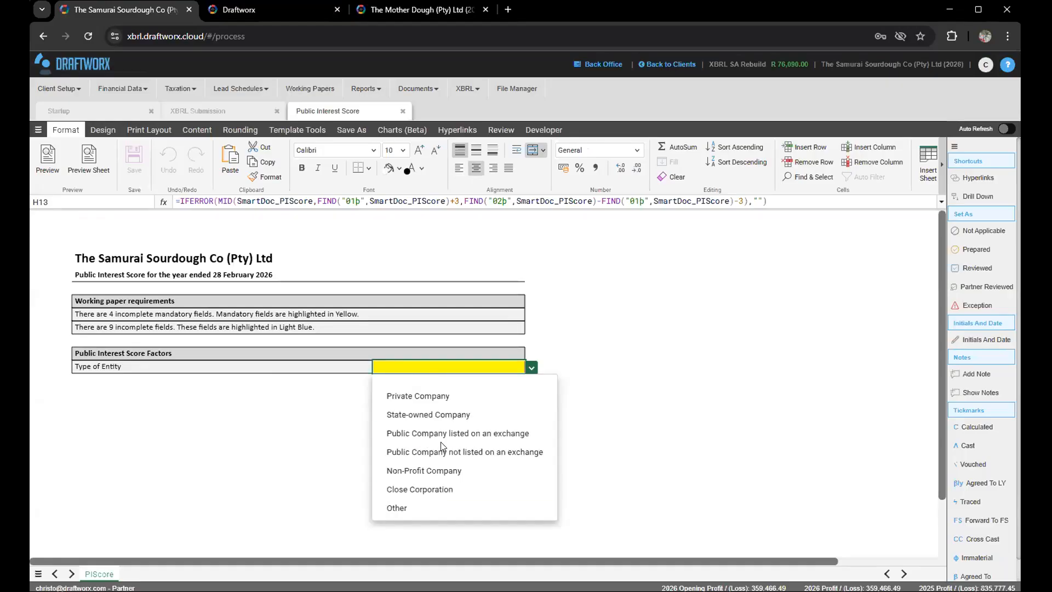
{"action": "left_click", "coordinate": [419, 396]}
{"action": "scroll", "coordinate": [367, 373], "scroll_direction": "down", "scroll_amount": 1}
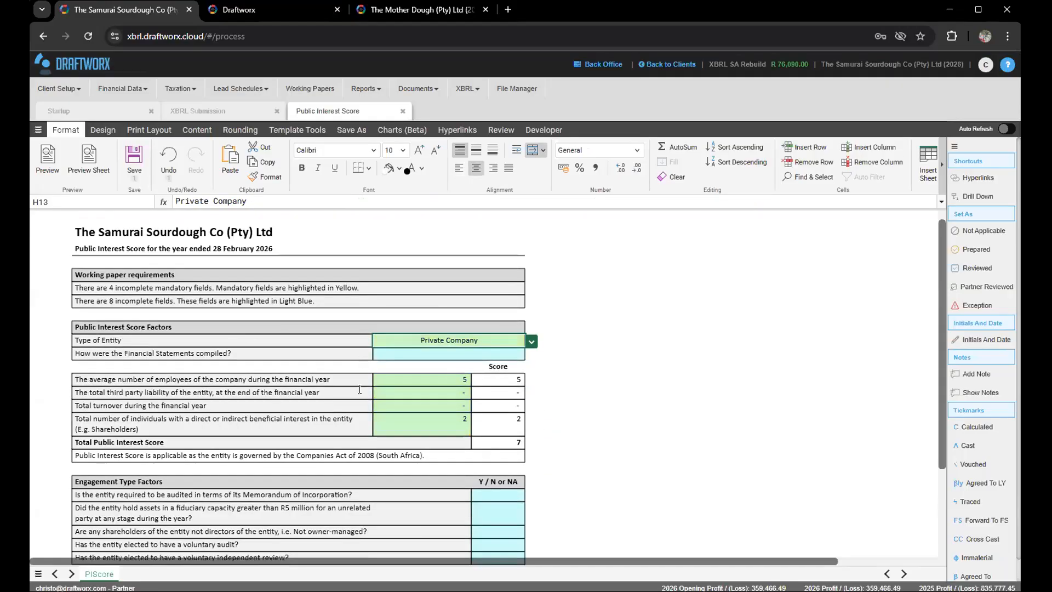
Compare the Public Interest Score factors with the employee, third party liabilities and turnover values in the XBRL submission
{"action": "left_click", "coordinate": [430, 393]}
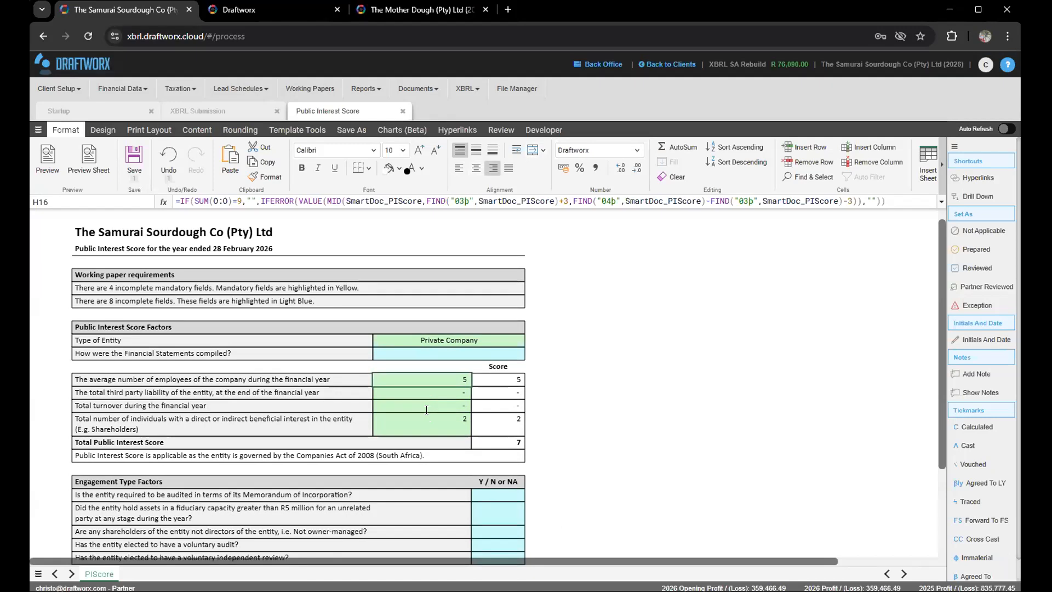
{"action": "left_click", "coordinate": [426, 378]}
{"action": "left_click", "coordinate": [465, 88]}
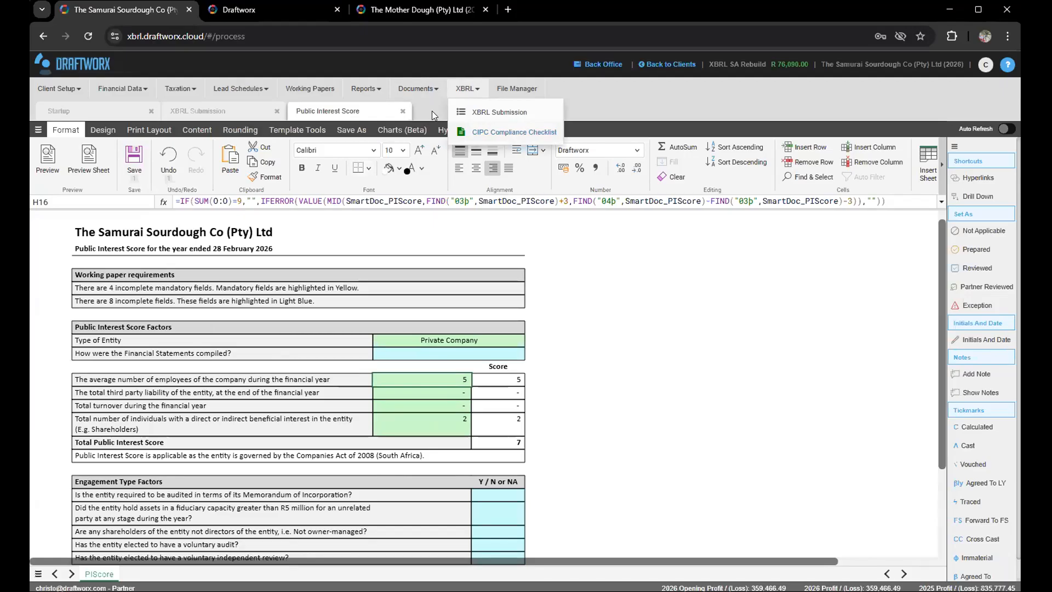
{"action": "left_click", "coordinate": [217, 114]}
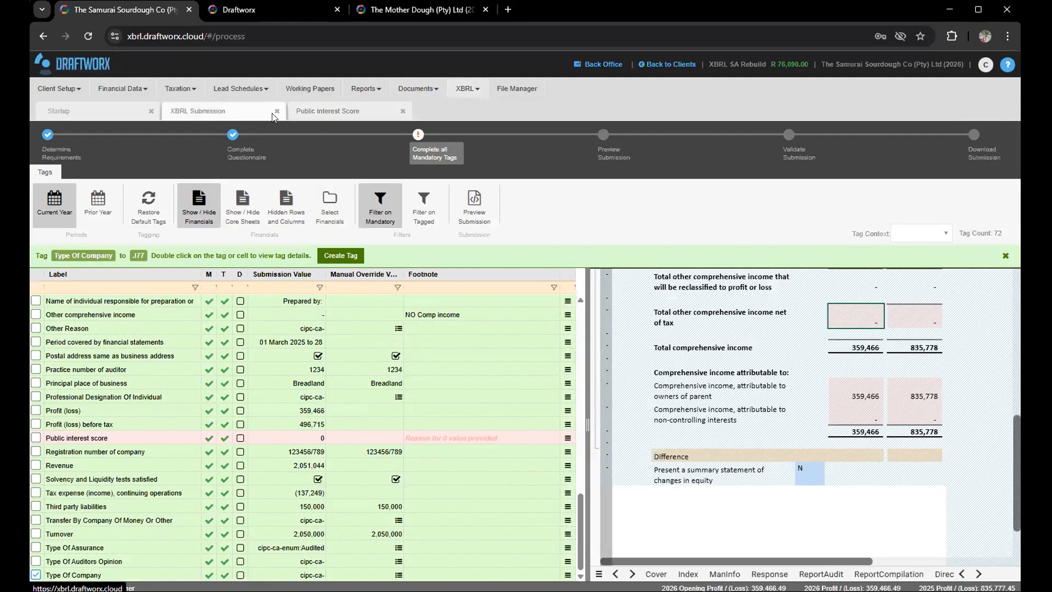
{"action": "left_click", "coordinate": [350, 109]}
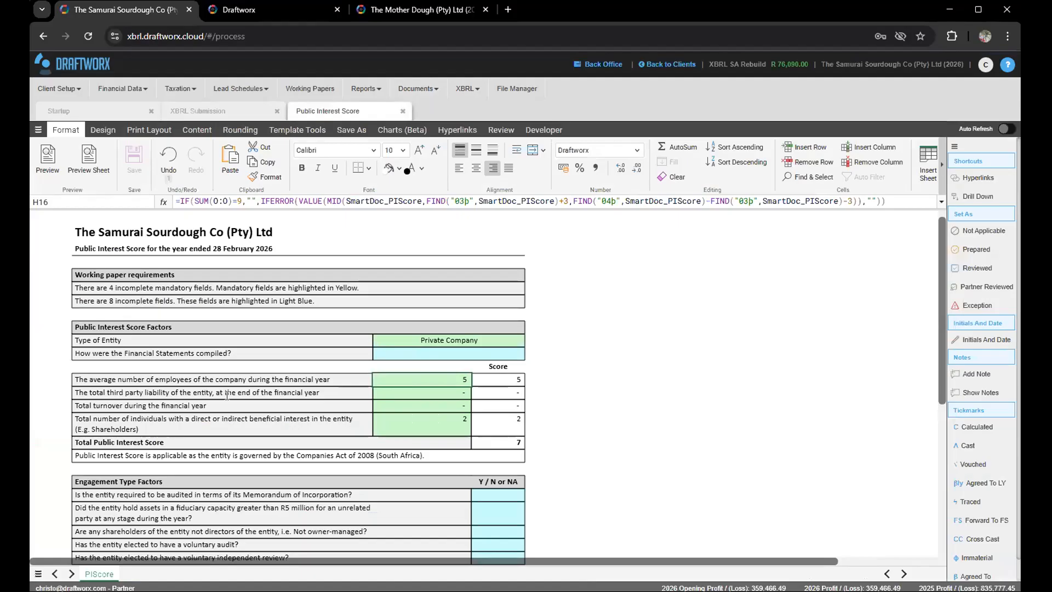
Set the entity's total third party liability at year end to 150,000 in the Public Interest Score document
{"action": "left_click", "coordinate": [439, 388]}
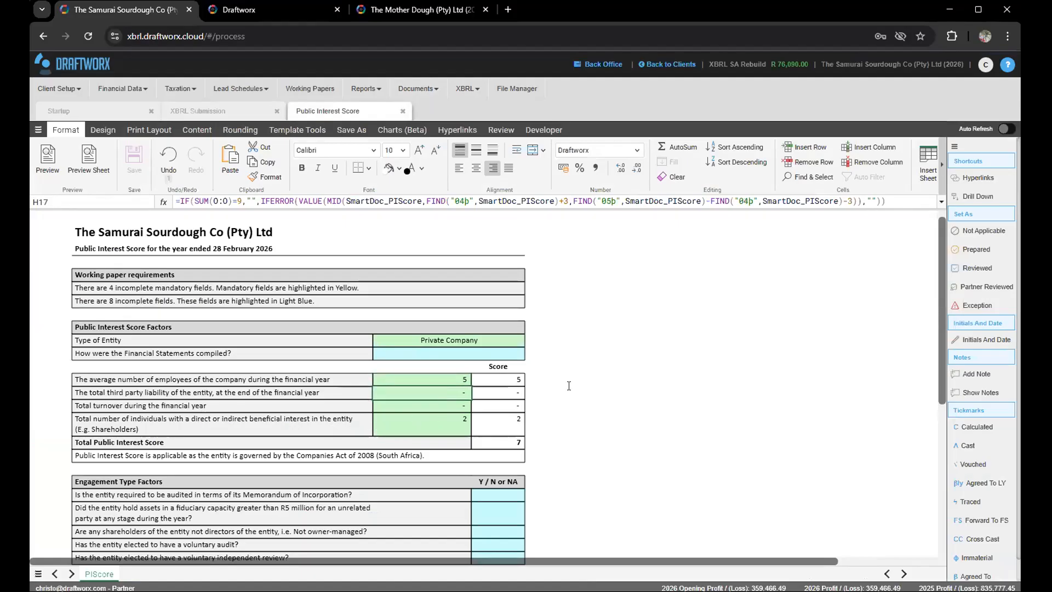
{"action": "type", "text": "150"}
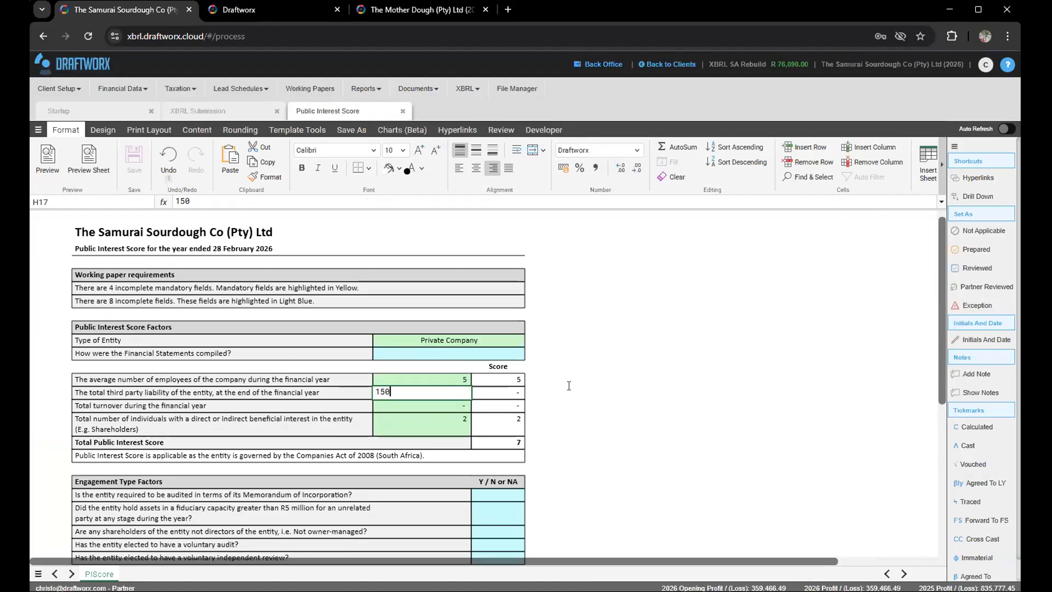
{"action": "type", "text": ",0000"}
{"action": "key", "text": "Return"}
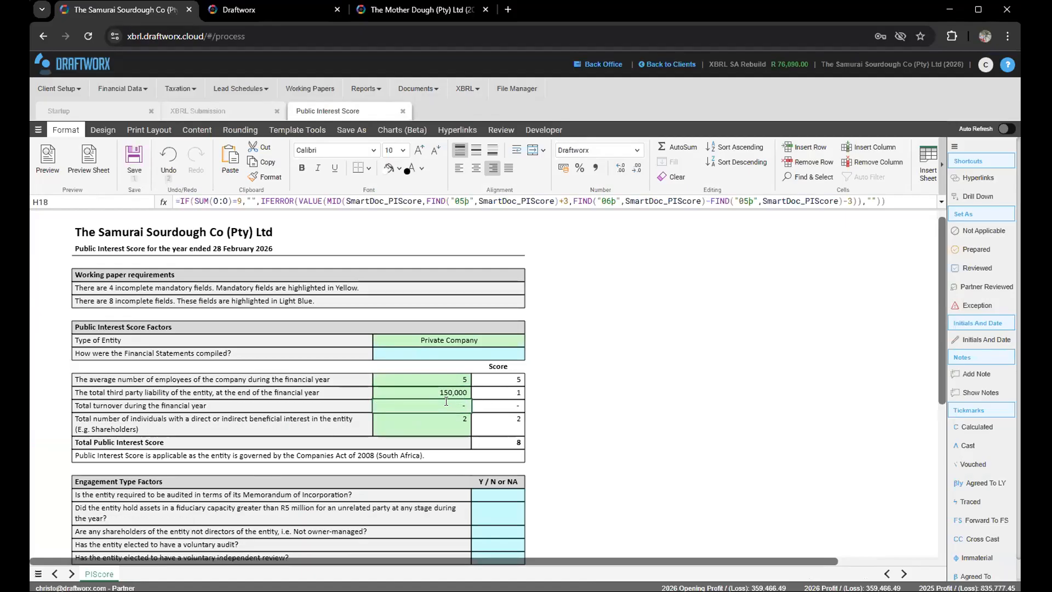
Set the total turnover during the financial year to 2,050,000 in the Public Interest Score document
{"action": "type", "text": "2050000"}
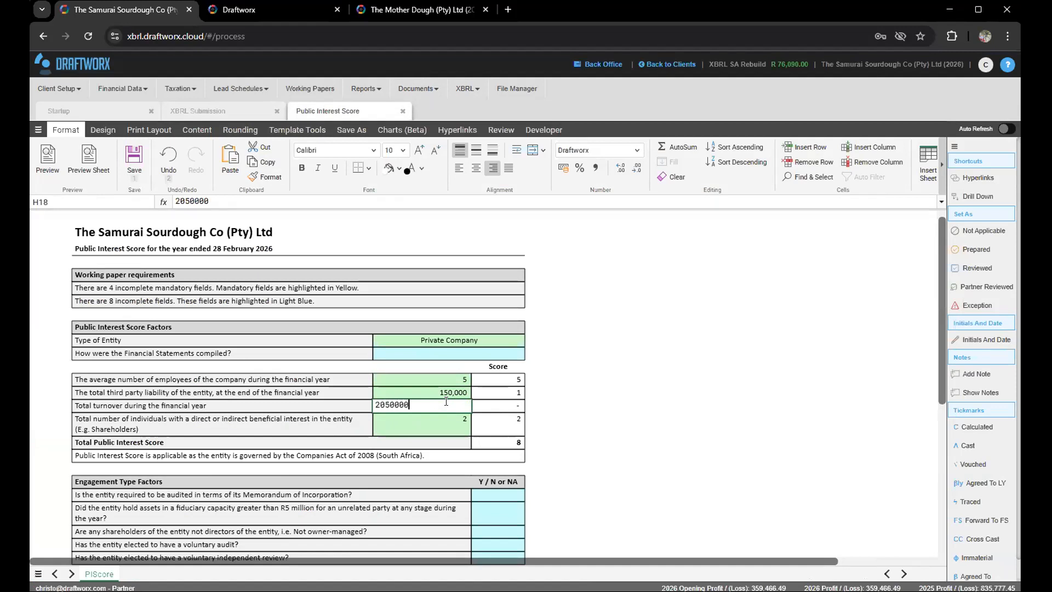
{"action": "key", "text": "Return"}
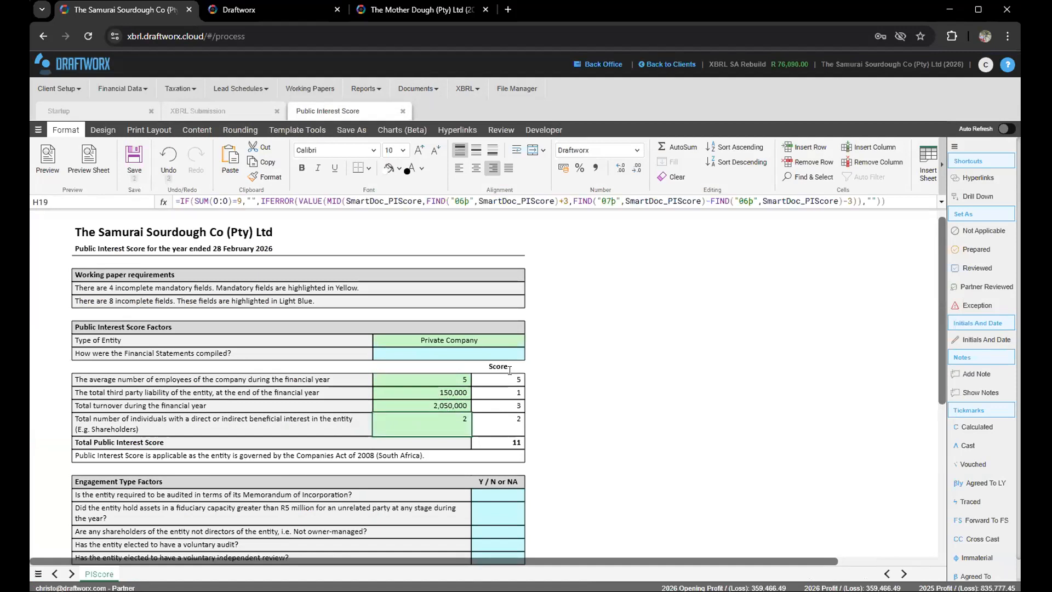
Copy the calculated total public interest score into the XBRL submission by setting the Public interest score override to 11
{"action": "left_click", "coordinate": [501, 441]}
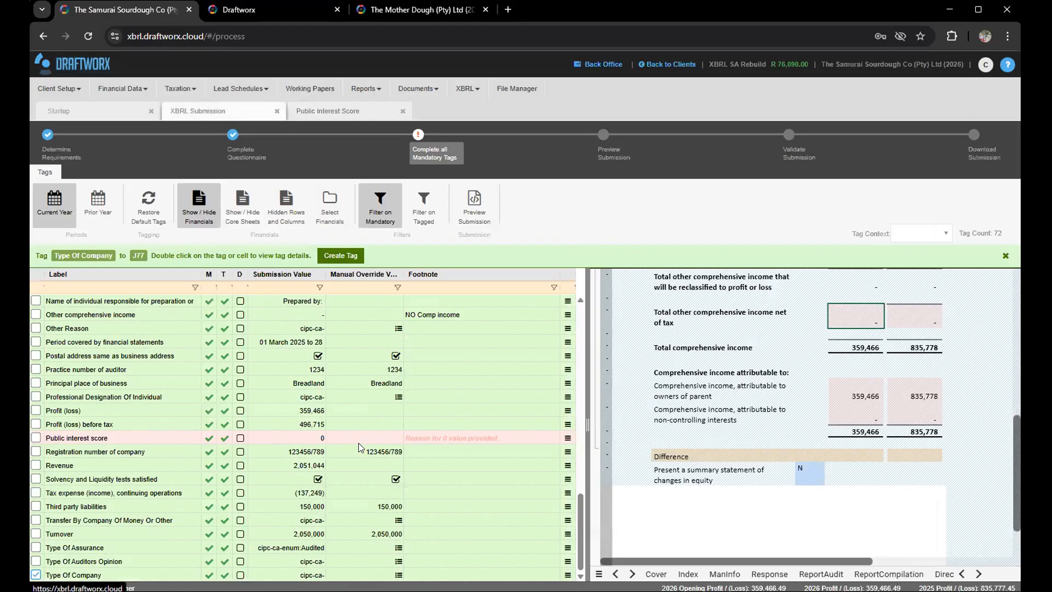
{"action": "left_click", "coordinate": [358, 438]}
{"action": "type", "text": "1"}
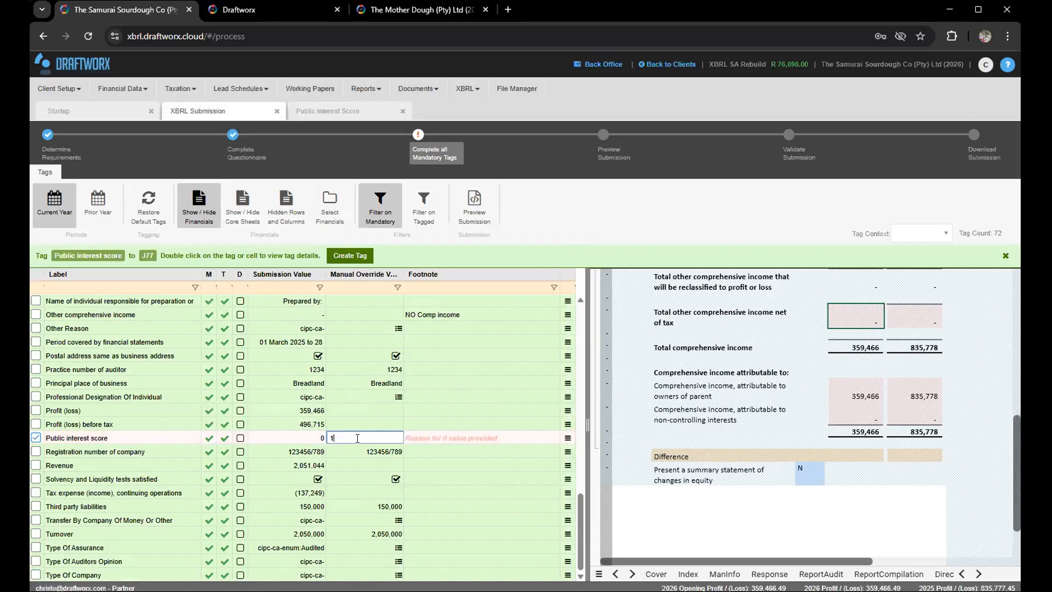
{"action": "type", "text": "1"}
{"action": "key", "text": "Return"}
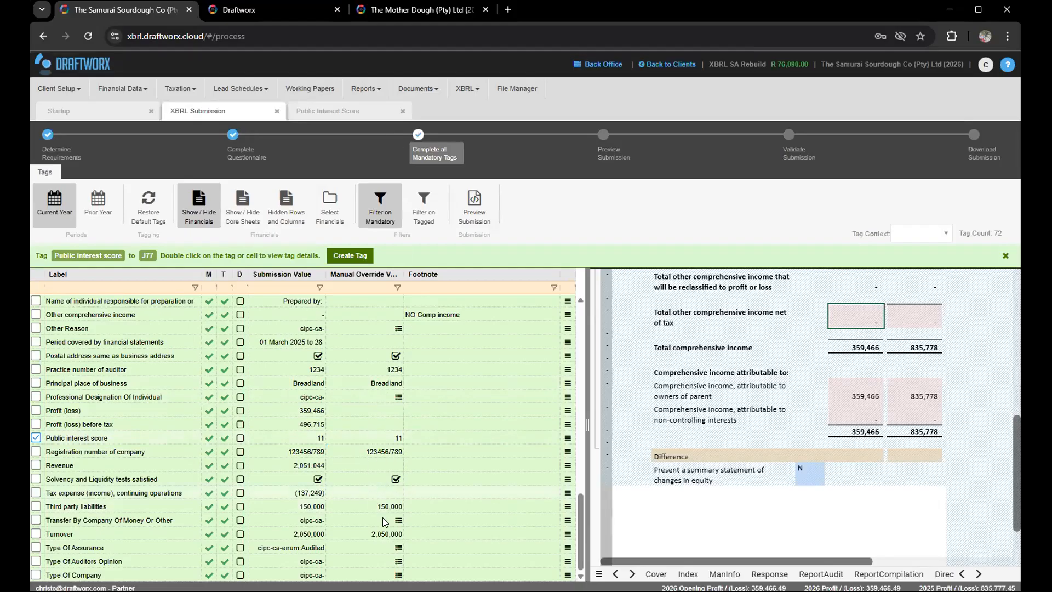
Review the full list of current-year mandatory tags for any that are still incomplete
{"action": "scroll", "coordinate": [384, 516], "scroll_direction": "up", "scroll_amount": 10}
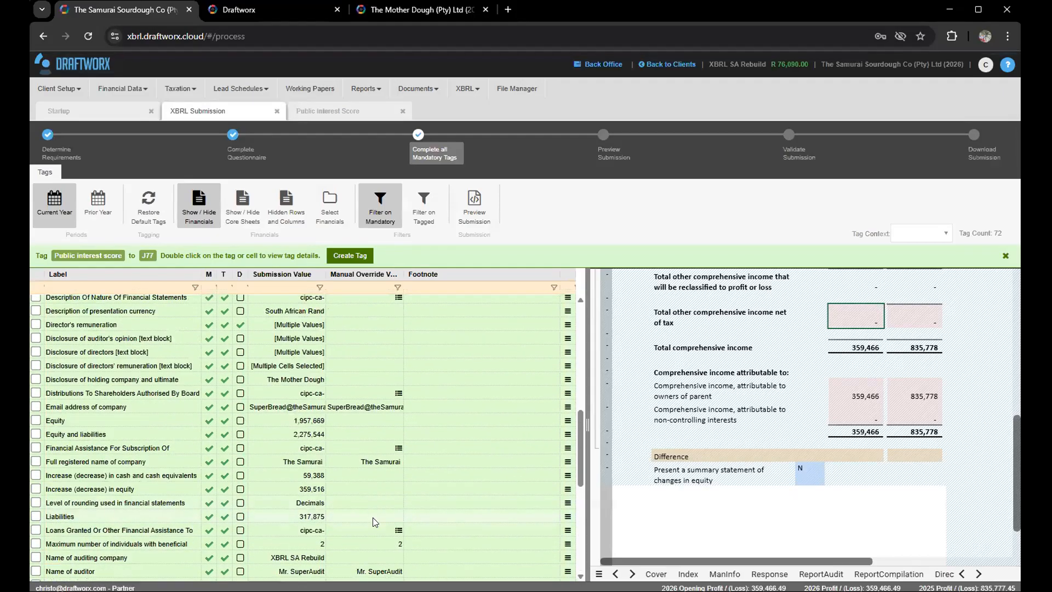
{"action": "scroll", "coordinate": [373, 517], "scroll_direction": "up", "scroll_amount": 3}
{"action": "scroll", "coordinate": [370, 329], "scroll_direction": "down", "scroll_amount": 5}
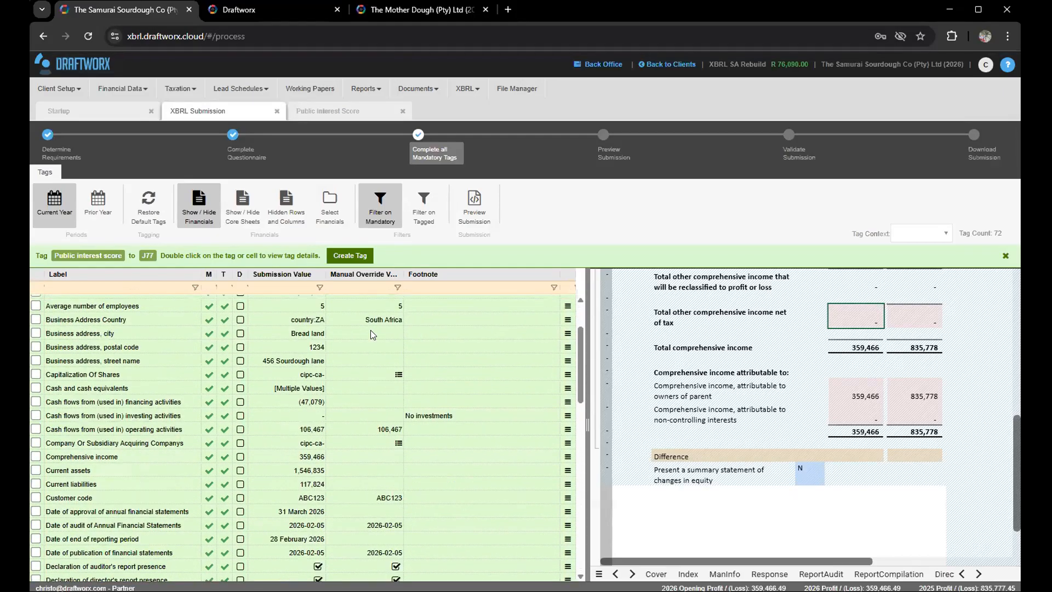
{"action": "scroll", "coordinate": [375, 342], "scroll_direction": "down", "scroll_amount": 10}
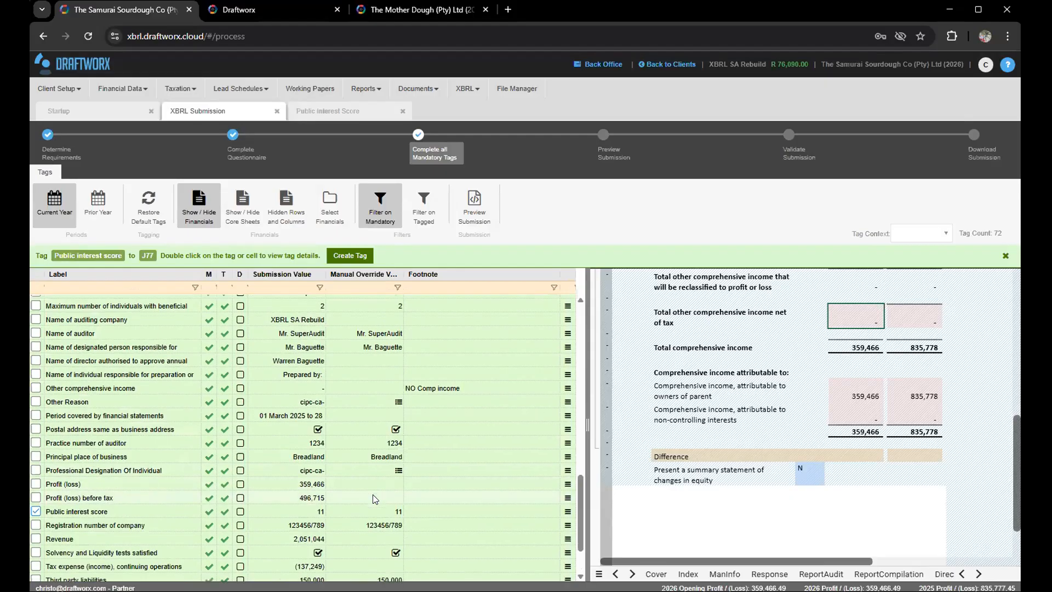
{"action": "scroll", "coordinate": [373, 484], "scroll_direction": "up", "scroll_amount": 10}
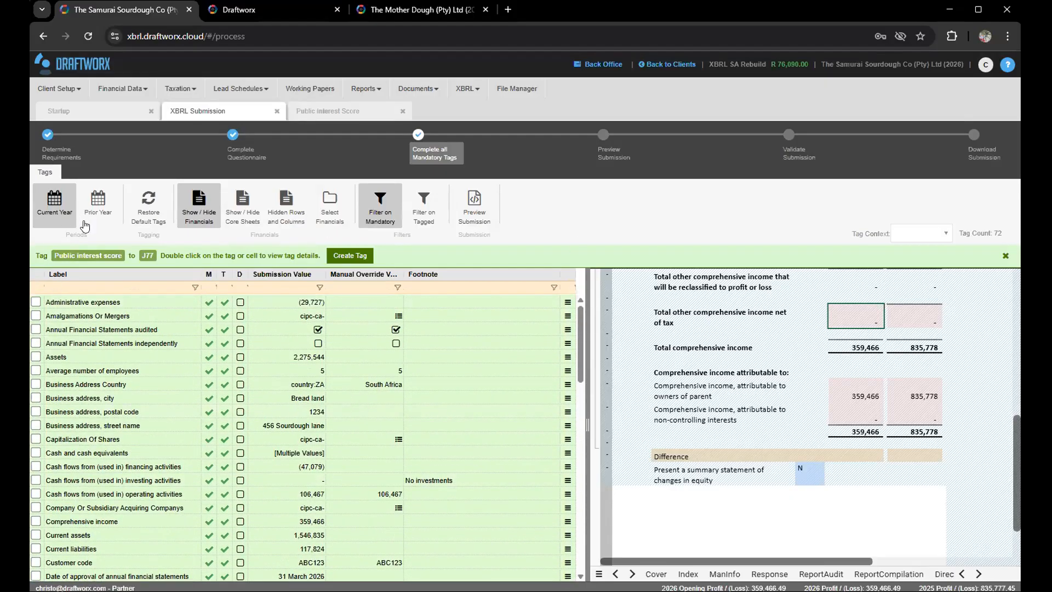
Show the prior-year tags and examine the cash flow statement cell linked to Cash flows from (used in) financing activities
{"action": "left_click", "coordinate": [101, 213]}
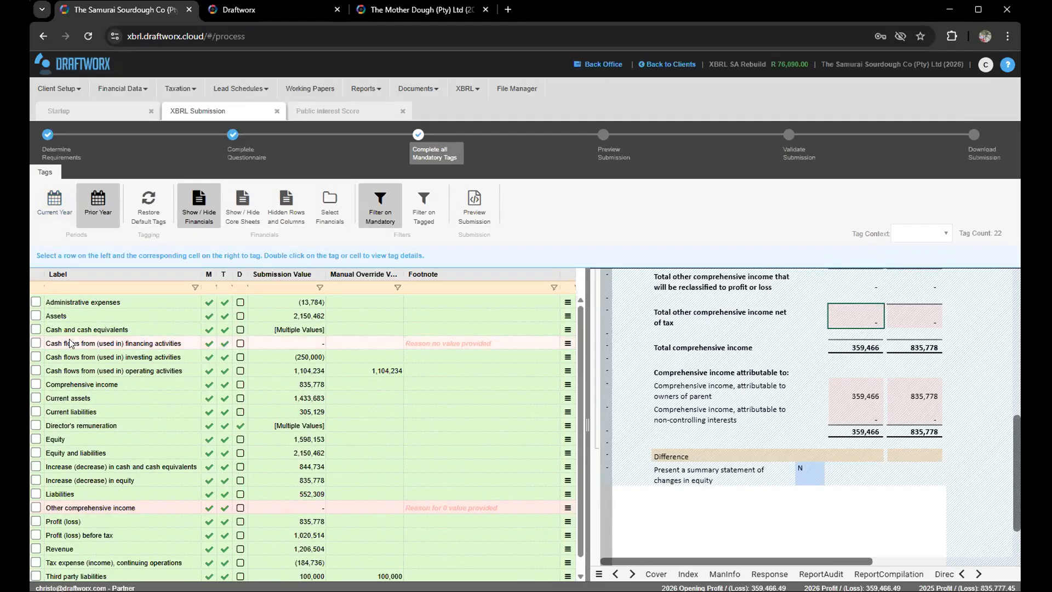
{"action": "left_click", "coordinate": [276, 343]}
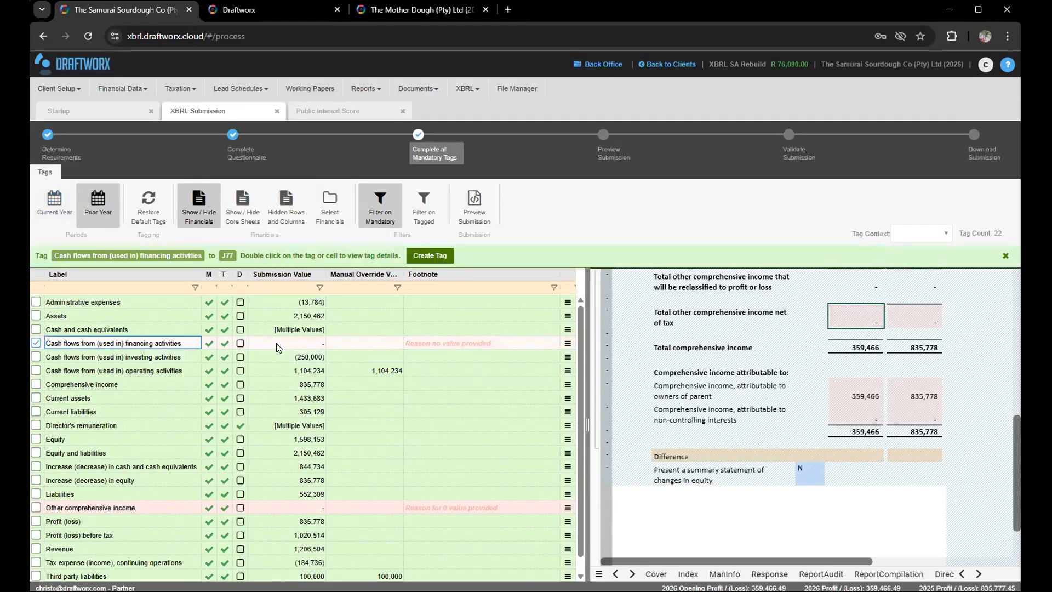
{"action": "double_click", "coordinate": [283, 345]}
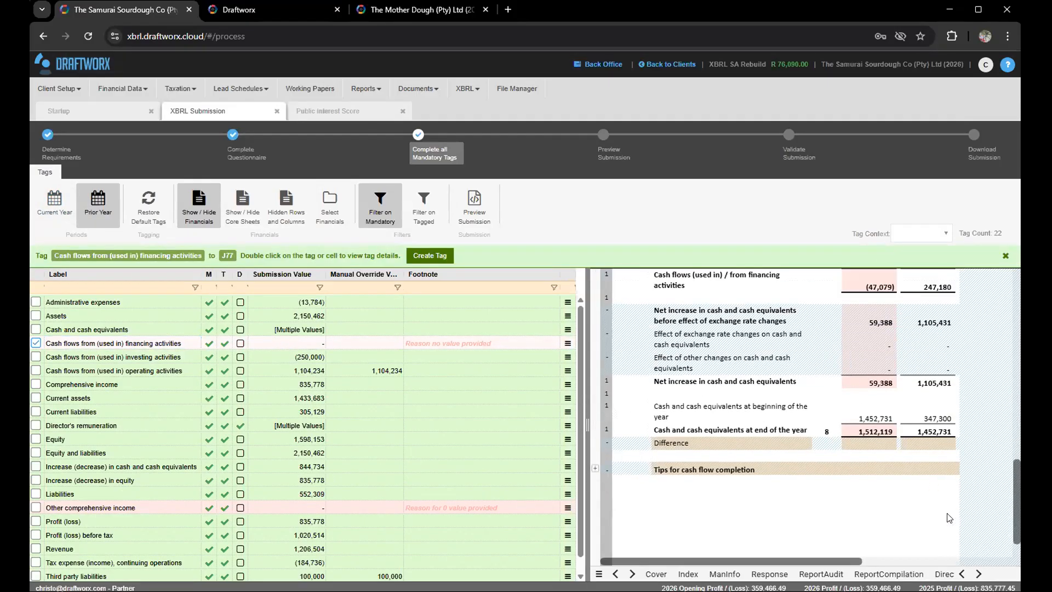
{"action": "scroll", "coordinate": [911, 484], "scroll_direction": "up", "scroll_amount": 2}
{"action": "scroll", "coordinate": [910, 484], "scroll_direction": "up", "scroll_amount": 2}
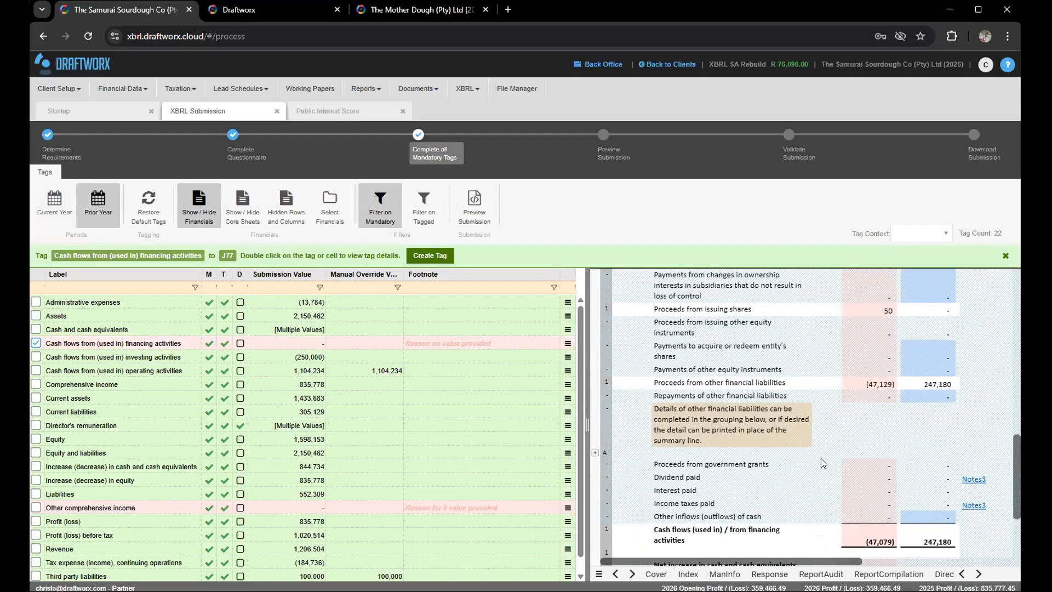
{"action": "left_click", "coordinate": [309, 344]}
{"action": "scroll", "coordinate": [908, 404], "scroll_direction": "down", "scroll_amount": 2}
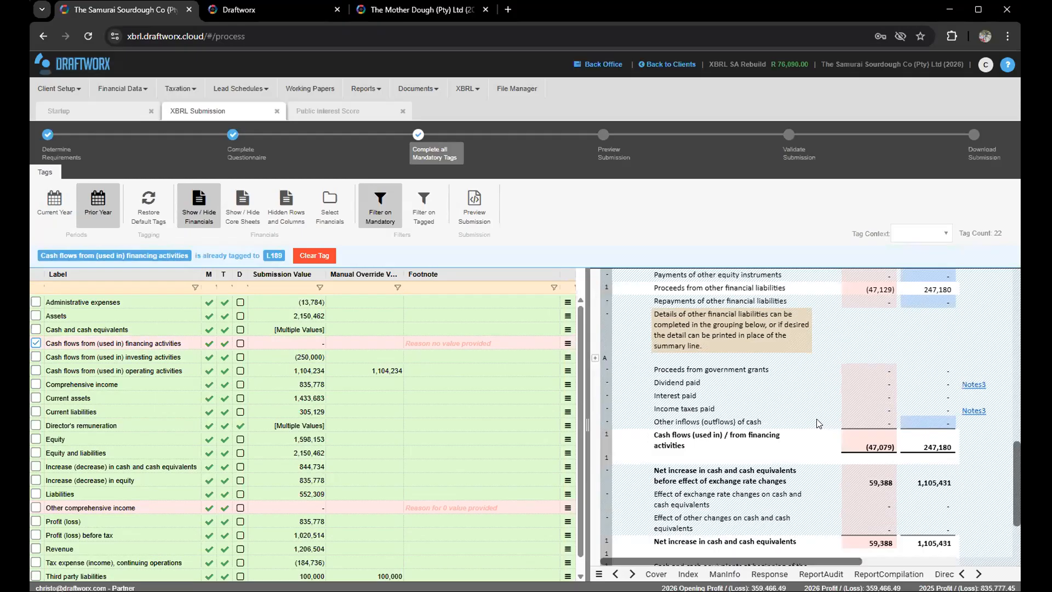
{"action": "scroll", "coordinate": [756, 411], "scroll_direction": "down", "scroll_amount": 3}
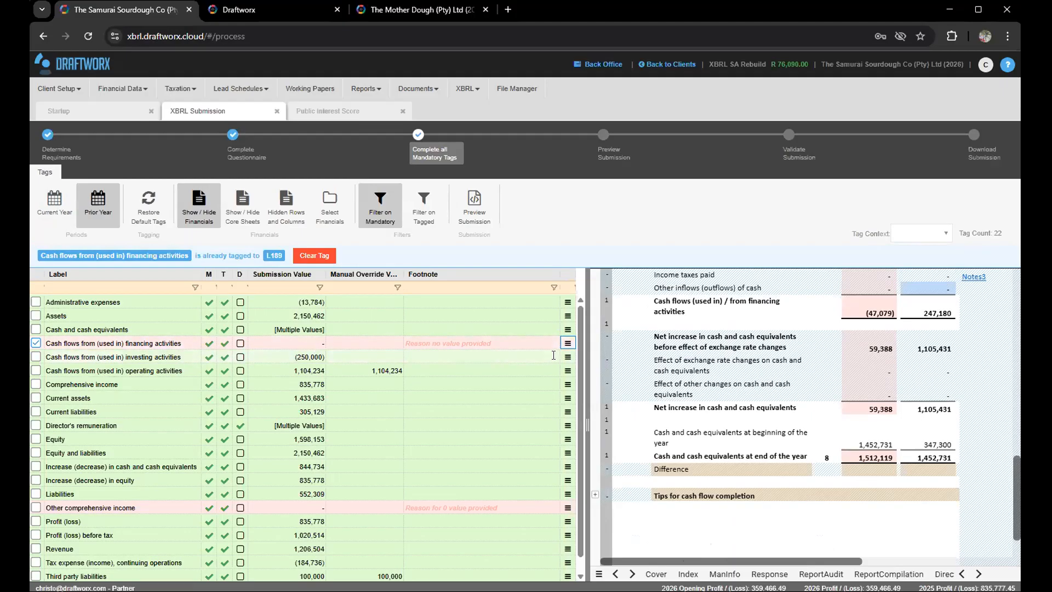
Clear the existing prior-year tag on Cash flows from (used in) financing activities and keep that label selected for retagging
{"action": "left_click", "coordinate": [568, 344]}
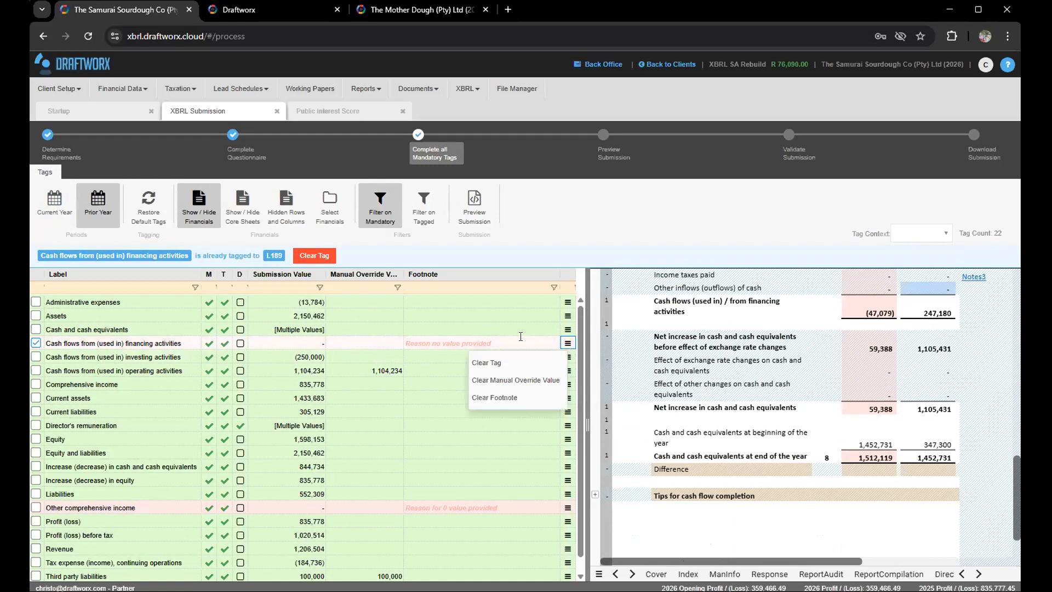
{"action": "left_click", "coordinate": [314, 344]}
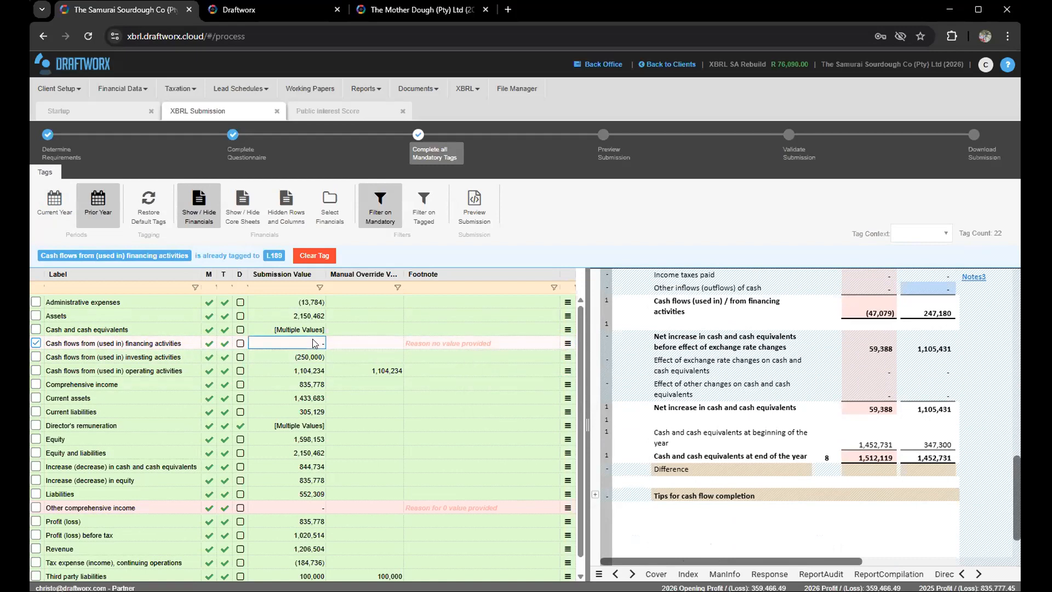
{"action": "left_click", "coordinate": [567, 344]}
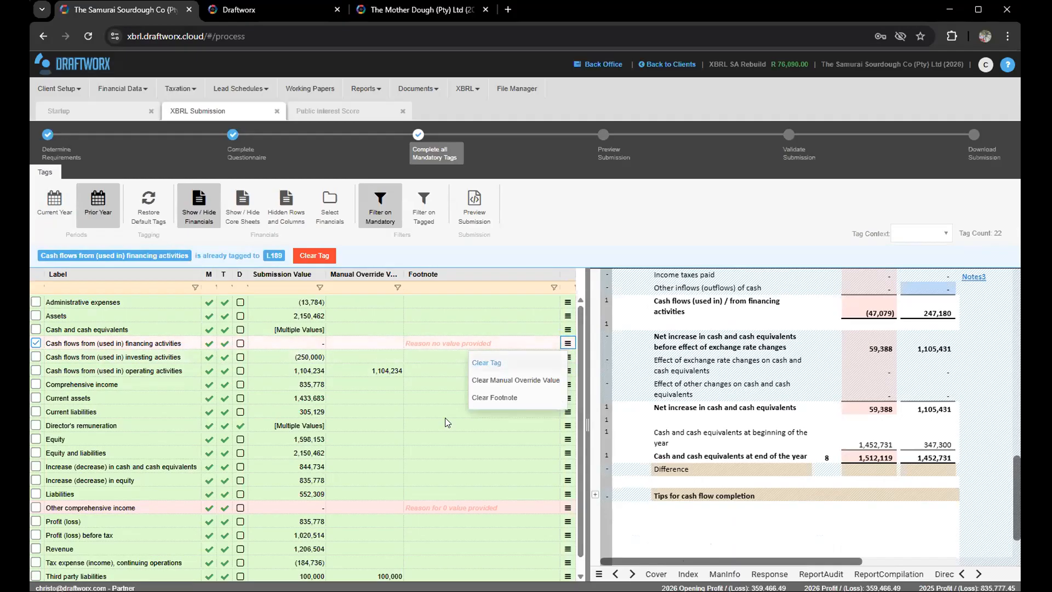
{"action": "left_click", "coordinate": [487, 362]}
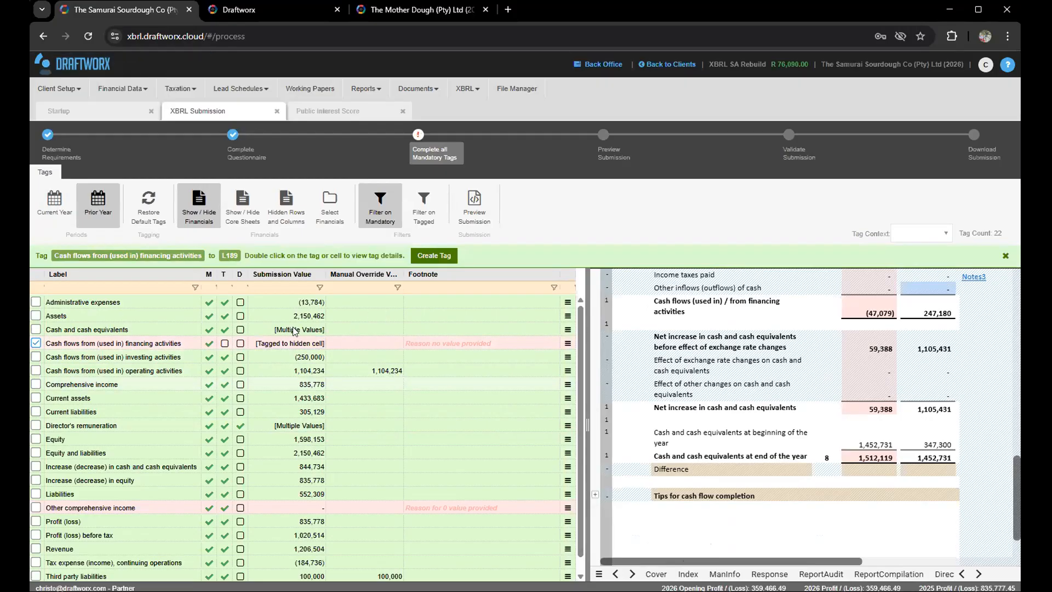
{"action": "left_click", "coordinate": [84, 343]}
{"action": "left_click", "coordinate": [300, 344]}
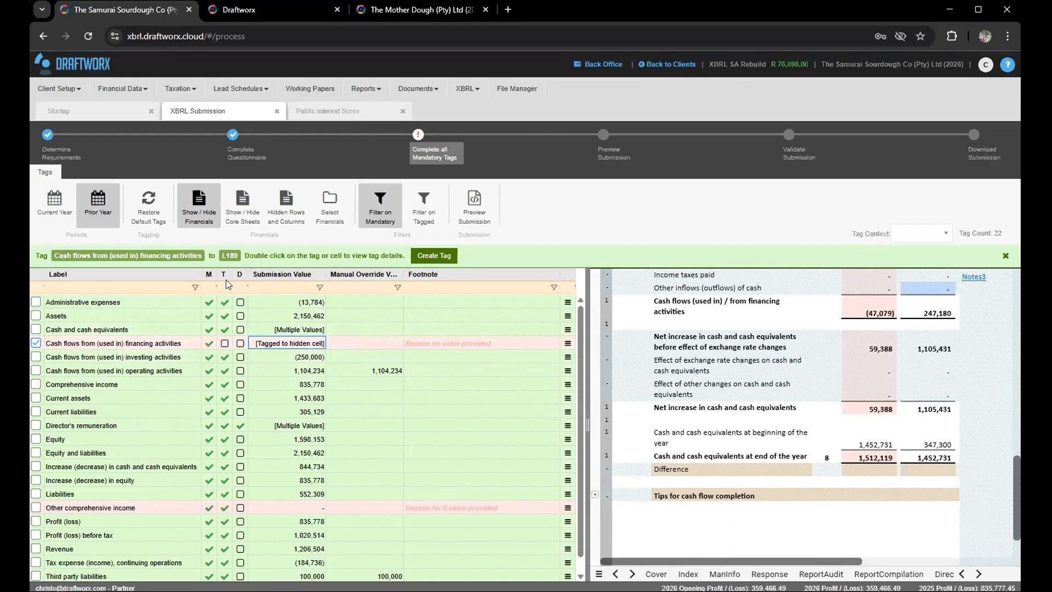
{"action": "left_click", "coordinate": [221, 342]}
{"action": "key", "text": "Tab"}
{"action": "left_click", "coordinate": [74, 345]}
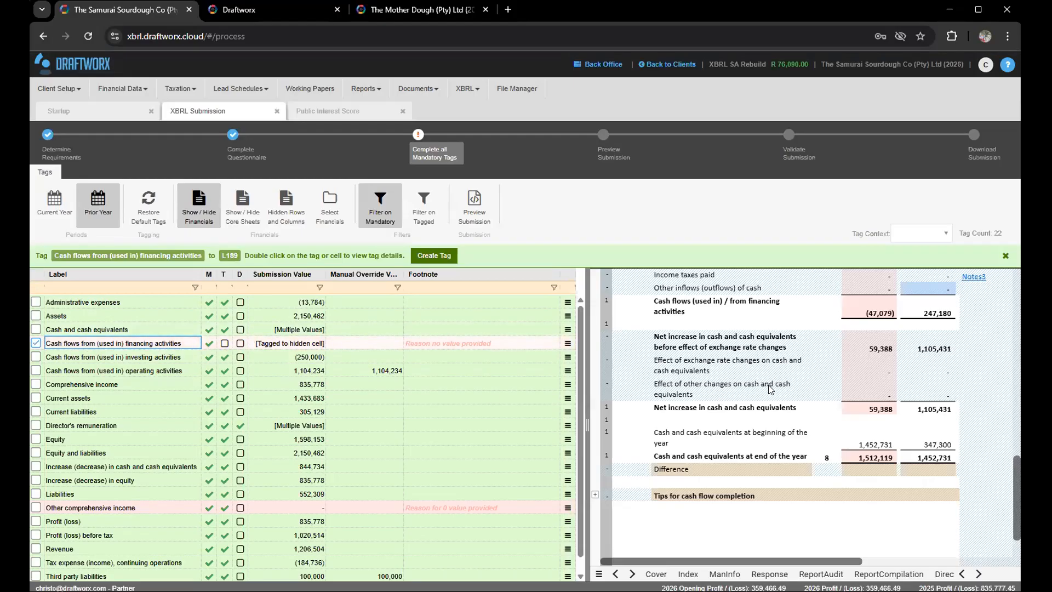
Tag prior-year Cash flows from (used in) financing activities to cell J189, the 2025 financing total in the cash flow statement
{"action": "scroll", "coordinate": [692, 316], "scroll_direction": "down", "scroll_amount": 3}
{"action": "scroll", "coordinate": [692, 316], "scroll_direction": "up", "scroll_amount": 3}
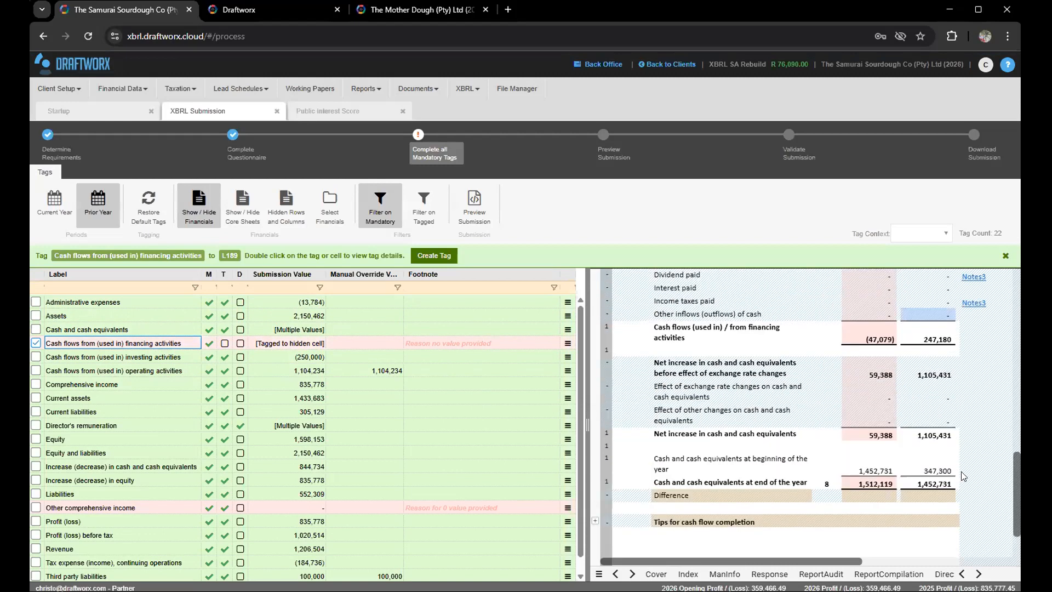
{"action": "scroll", "coordinate": [916, 376], "scroll_direction": "up", "scroll_amount": 4}
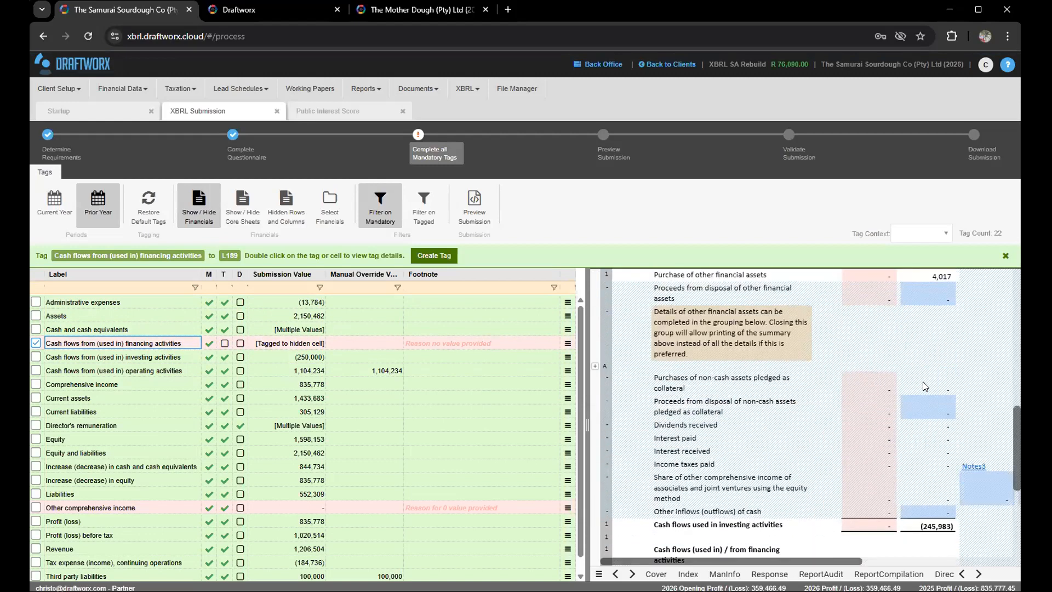
{"action": "scroll", "coordinate": [933, 385], "scroll_direction": "up", "scroll_amount": 10}
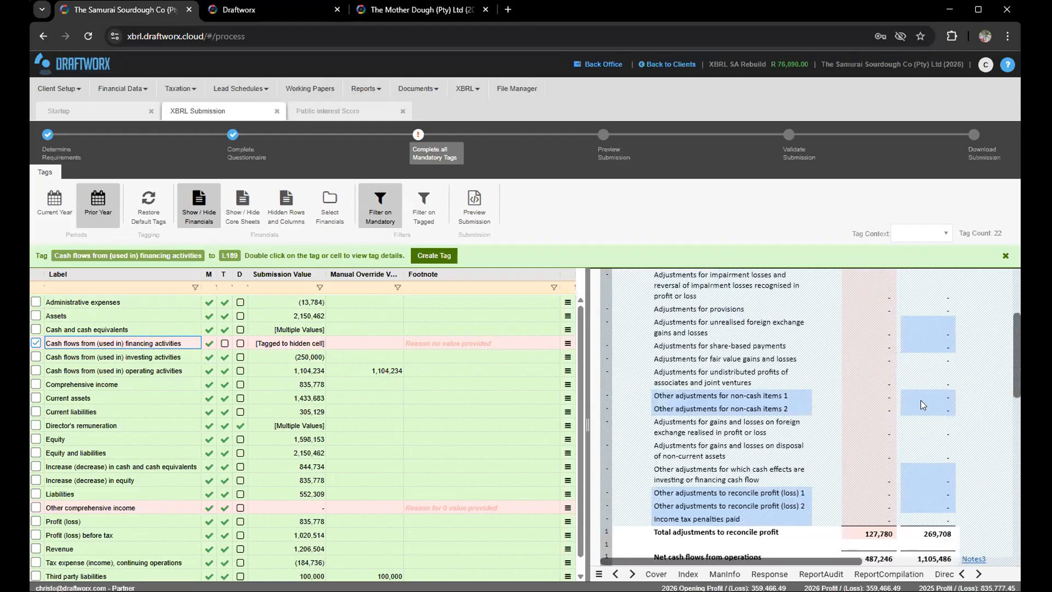
{"action": "scroll", "coordinate": [921, 404], "scroll_direction": "up", "scroll_amount": 4}
{"action": "scroll", "coordinate": [920, 401], "scroll_direction": "down", "scroll_amount": 6}
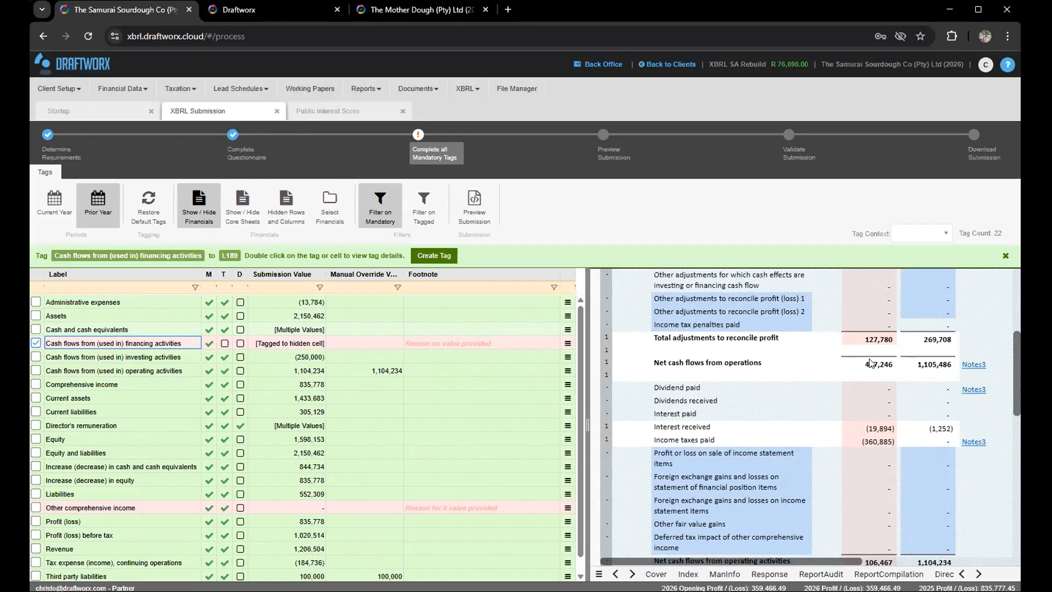
{"action": "scroll", "coordinate": [861, 412], "scroll_direction": "down", "scroll_amount": 10}
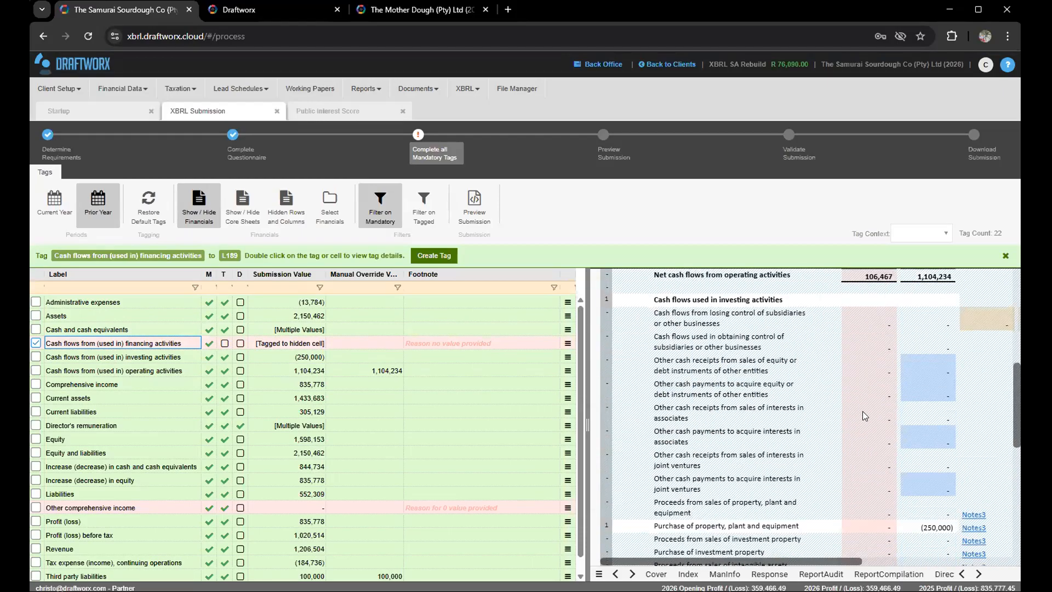
{"action": "scroll", "coordinate": [866, 408], "scroll_direction": "down", "scroll_amount": 12}
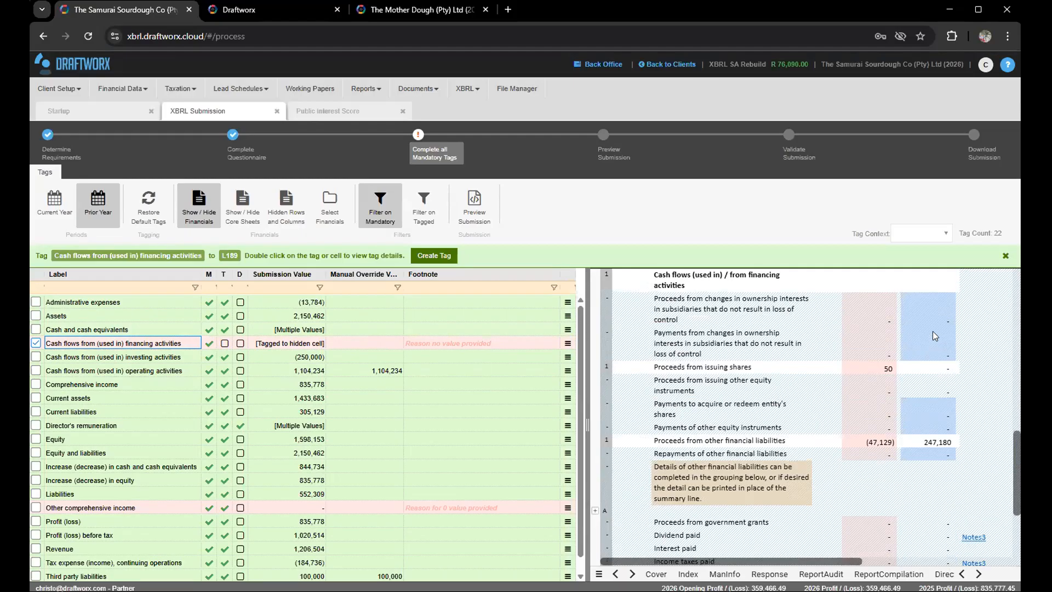
{"action": "scroll", "coordinate": [933, 332], "scroll_direction": "down", "scroll_amount": 5}
{"action": "left_click", "coordinate": [935, 336]}
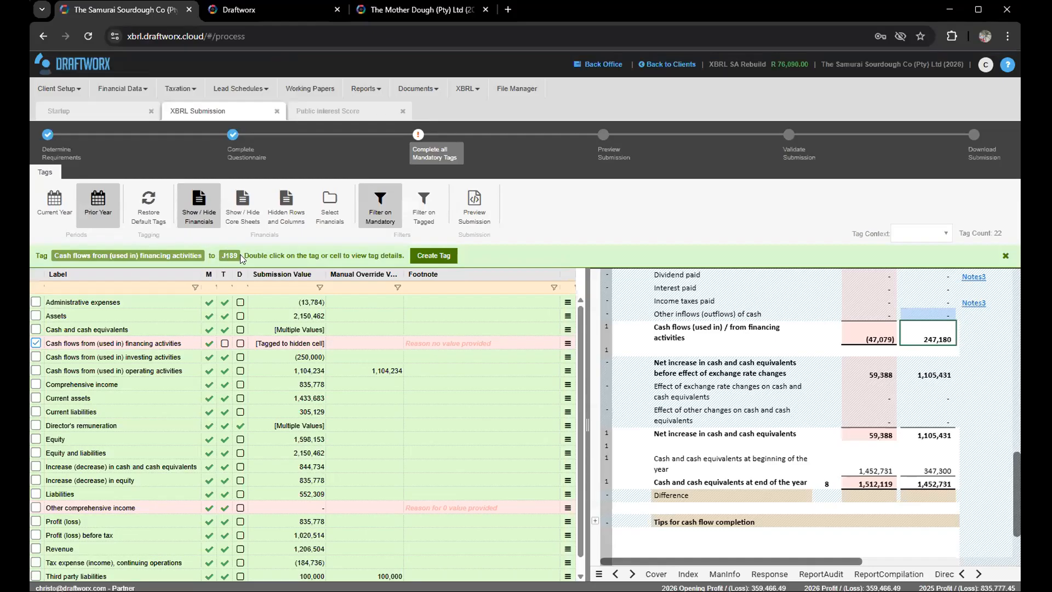
{"action": "left_click", "coordinate": [438, 256]}
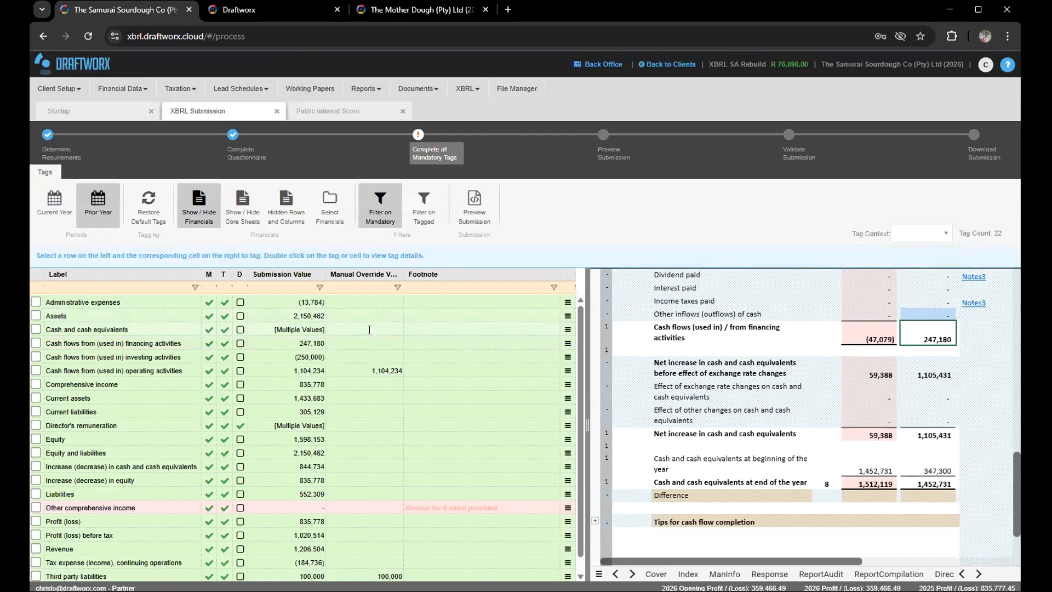
{"action": "left_click", "coordinate": [344, 347]}
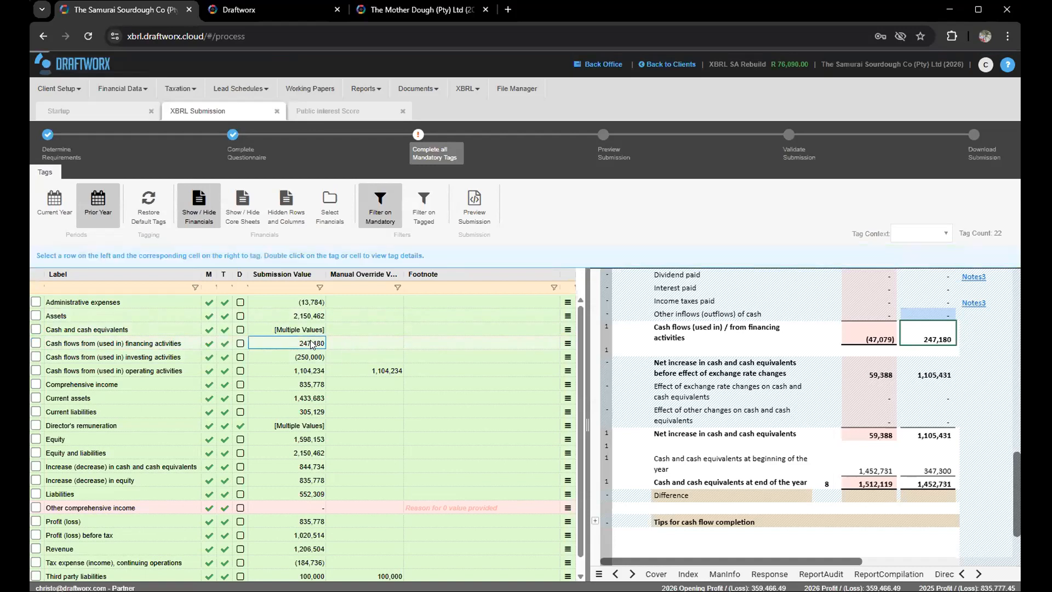
{"action": "left_click", "coordinate": [926, 337]}
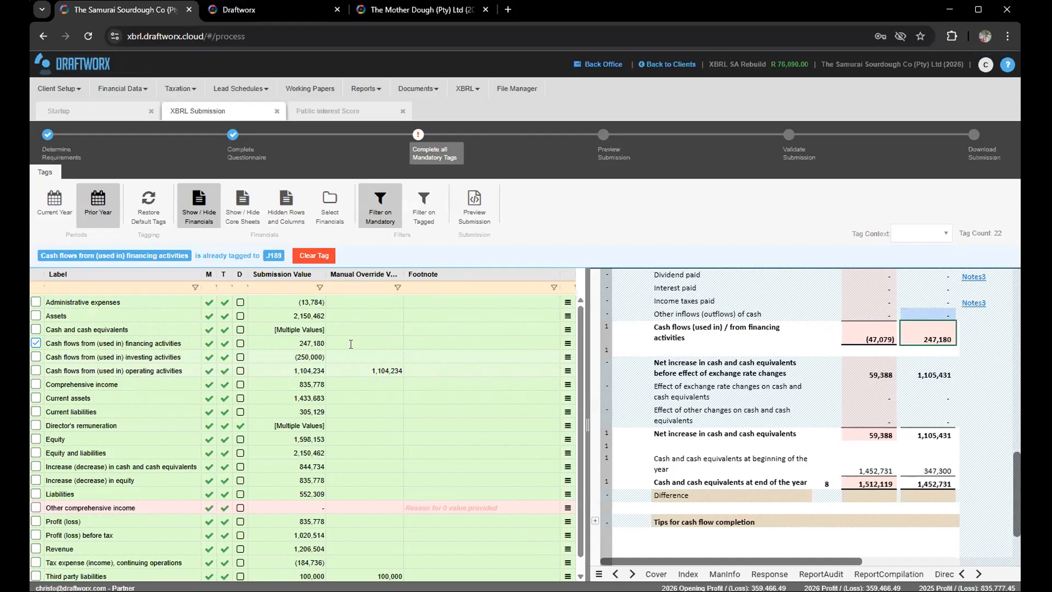
Add the footnote "No Comp income" to the prior-year Other comprehensive income tag
{"action": "left_click", "coordinate": [289, 371]}
{"action": "left_click", "coordinate": [831, 337]}
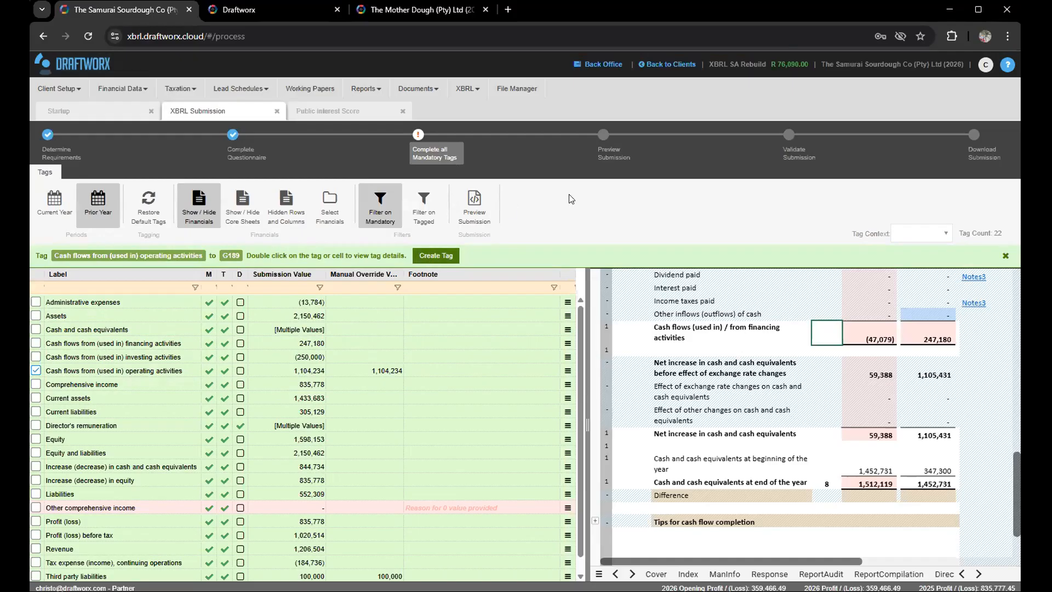
{"action": "scroll", "coordinate": [386, 334], "scroll_direction": "down", "scroll_amount": 1}
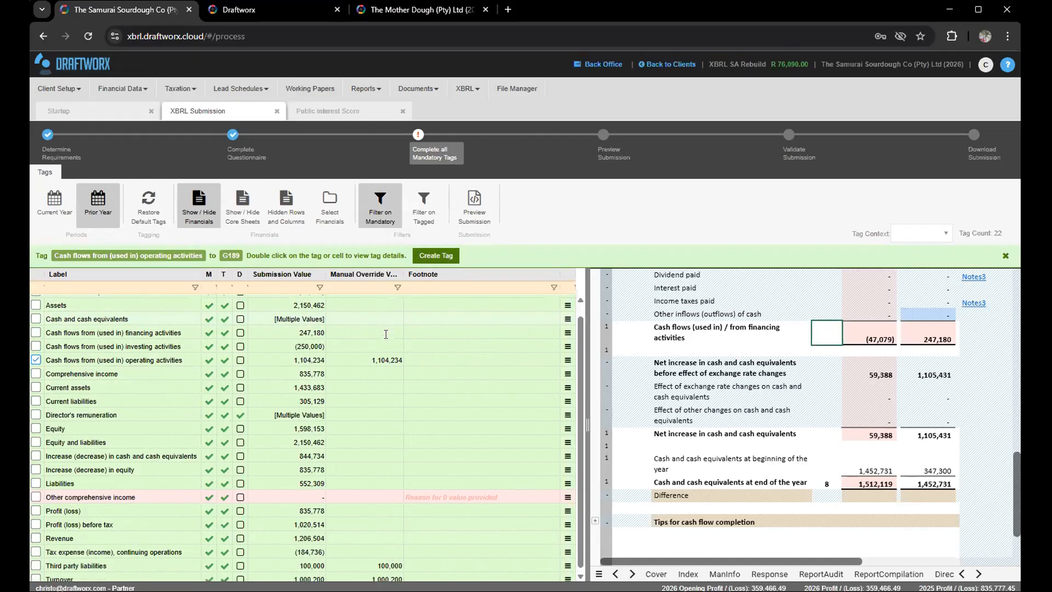
{"action": "scroll", "coordinate": [386, 334], "scroll_direction": "down", "scroll_amount": 1}
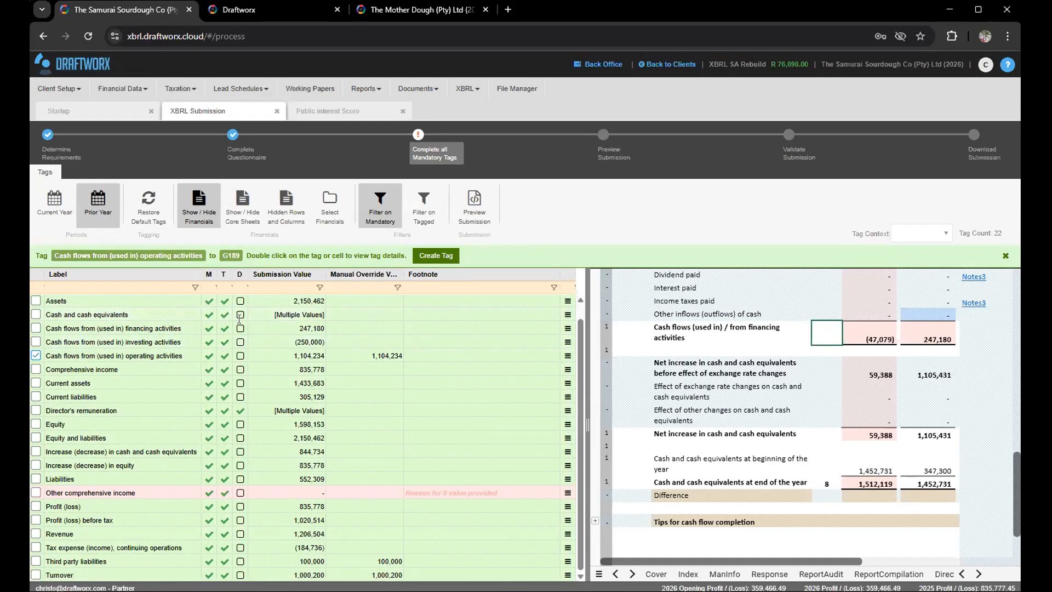
{"action": "left_click", "coordinate": [302, 494]}
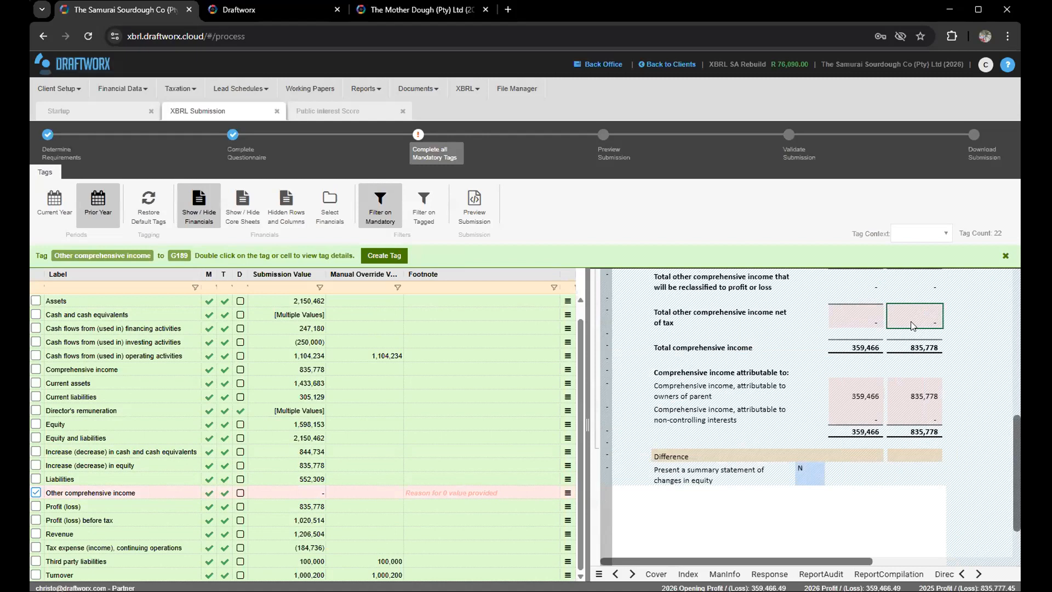
{"action": "left_click", "coordinate": [480, 485]}
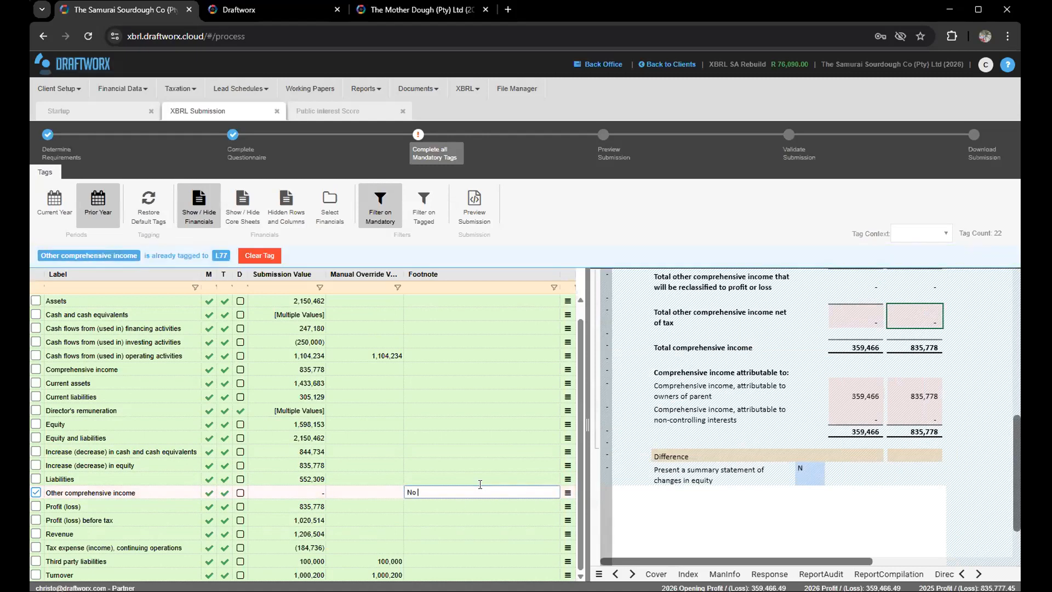
{"action": "type", "text": "No Comp income"}
{"action": "key", "text": "Return"}
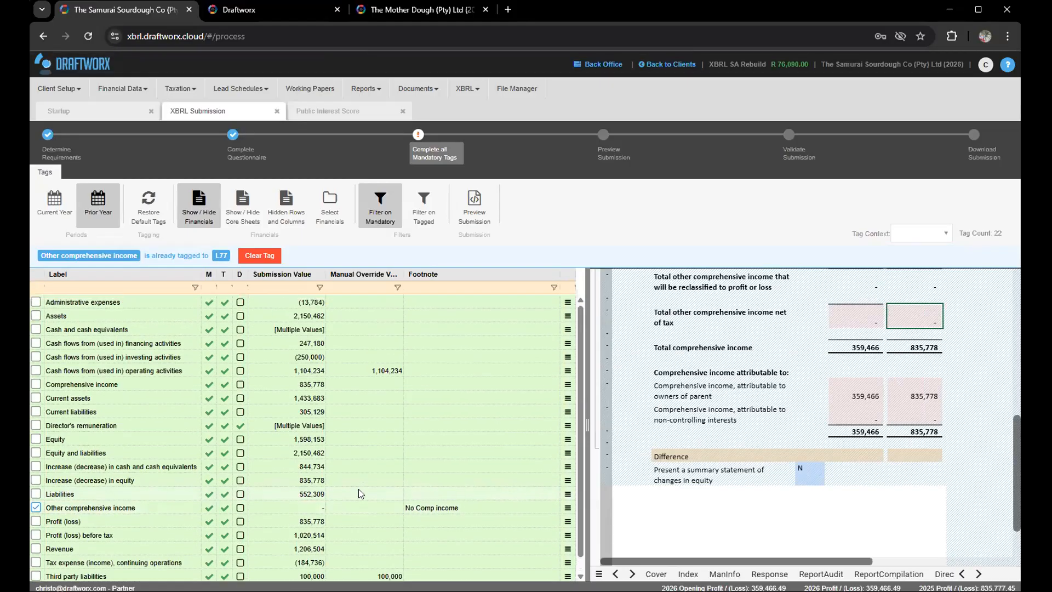
{"action": "left_click", "coordinate": [296, 510]}
Show the current-year tags and check the mandatory list for incomplete entries
{"action": "left_click", "coordinate": [59, 209]}
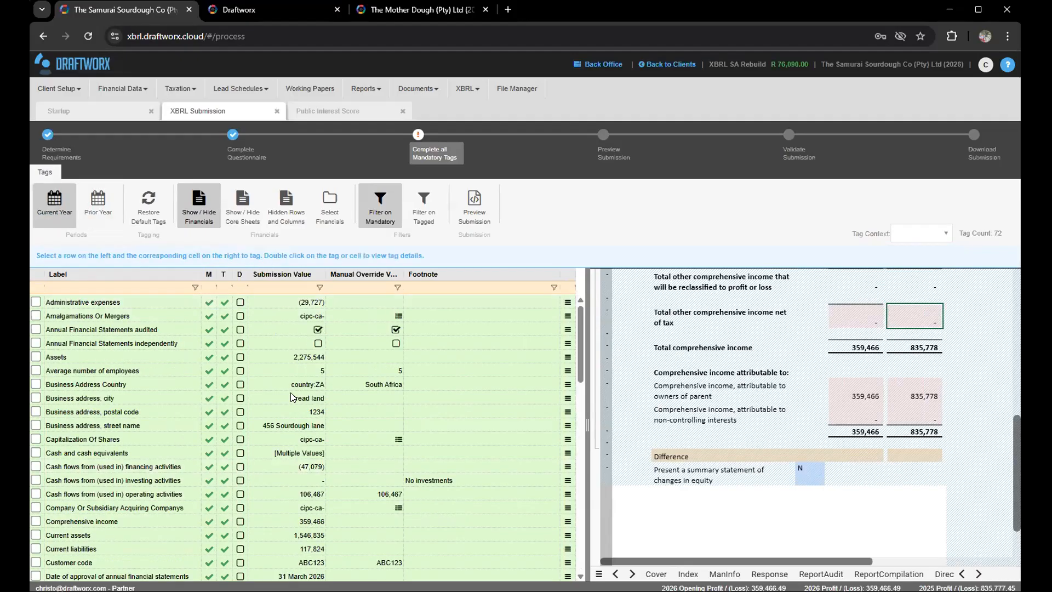
{"action": "scroll", "coordinate": [292, 397], "scroll_direction": "down", "scroll_amount": 10}
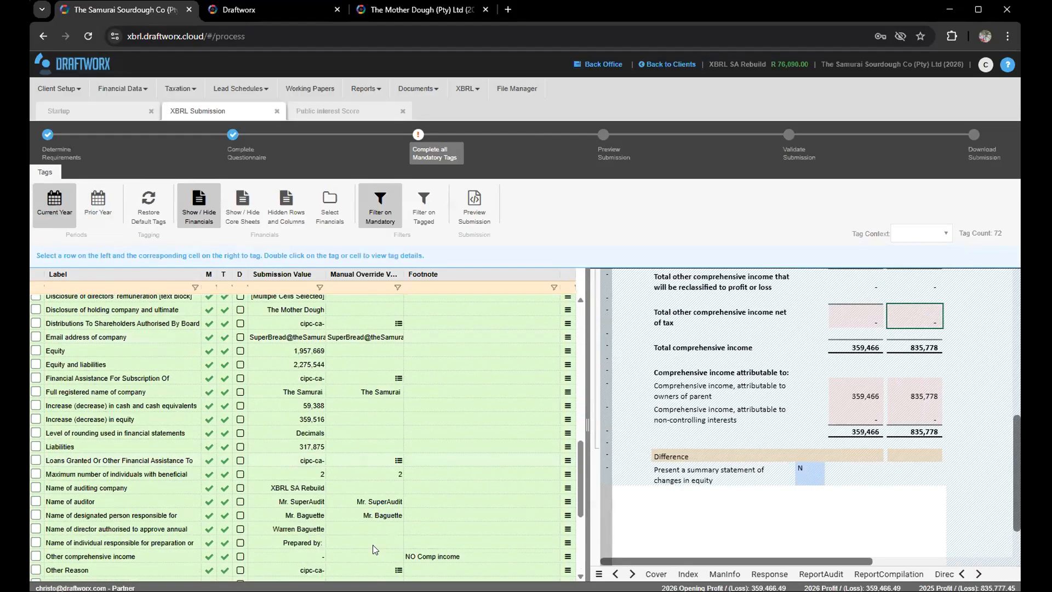
{"action": "scroll", "coordinate": [372, 544], "scroll_direction": "down", "scroll_amount": 5}
{"action": "scroll", "coordinate": [362, 389], "scroll_direction": "up", "scroll_amount": 10}
{"action": "scroll", "coordinate": [355, 389], "scroll_direction": "up", "scroll_amount": 3}
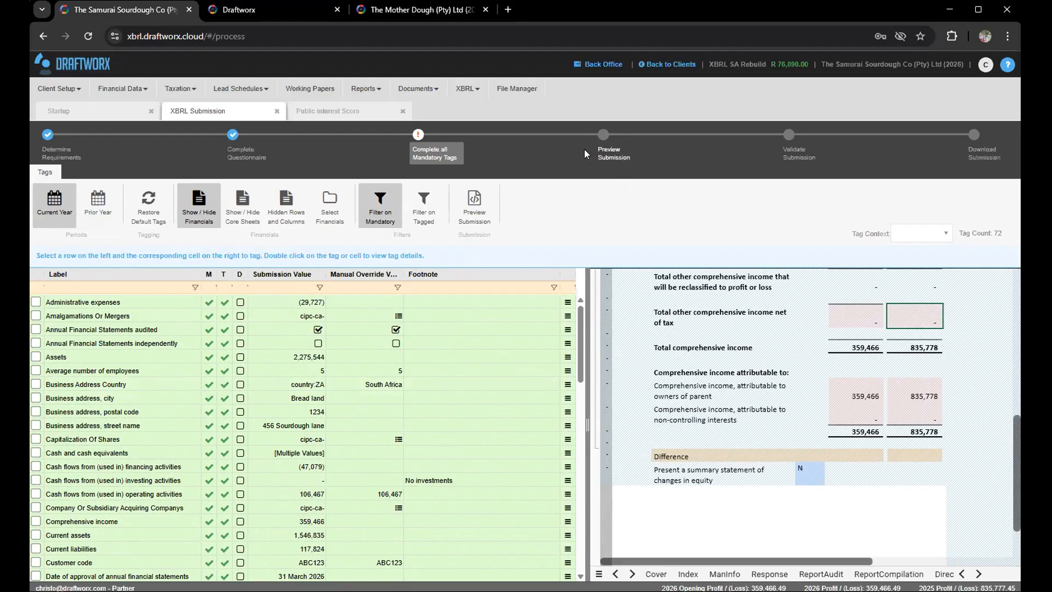
Open the submission preview and examine the tagged areas from the auditor's report through to the statement of financial position
{"action": "left_click", "coordinate": [603, 143]}
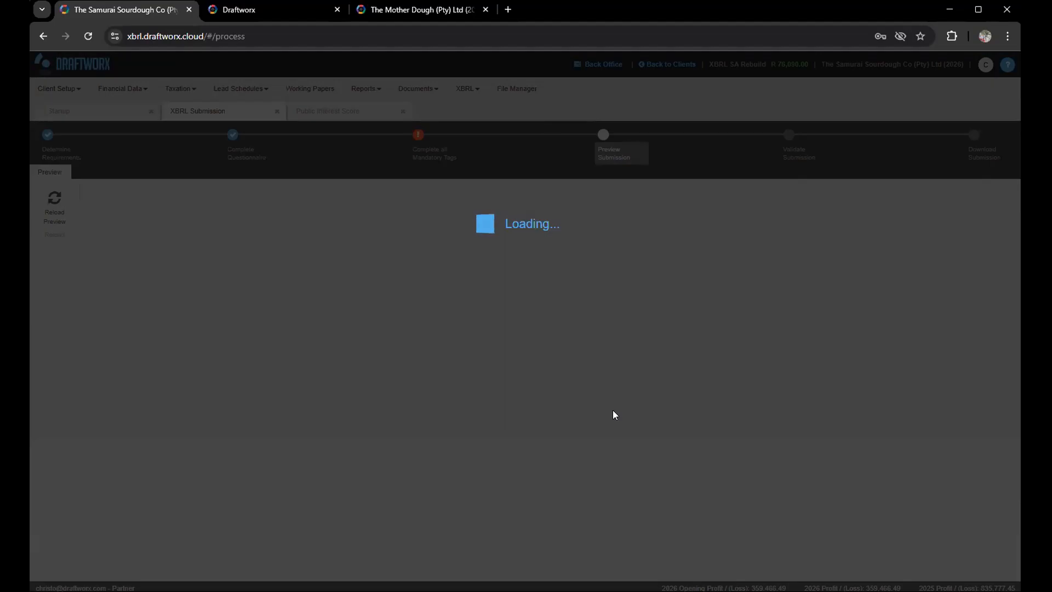
{"action": "scroll", "coordinate": [596, 431], "scroll_direction": "down", "scroll_amount": 10}
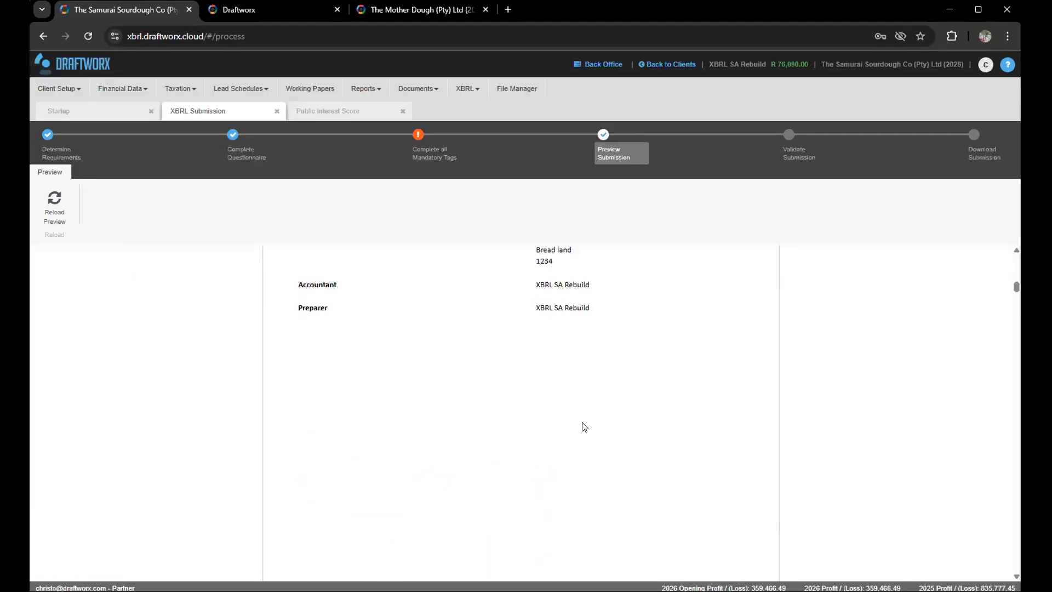
{"action": "scroll", "coordinate": [585, 426], "scroll_direction": "down", "scroll_amount": 5}
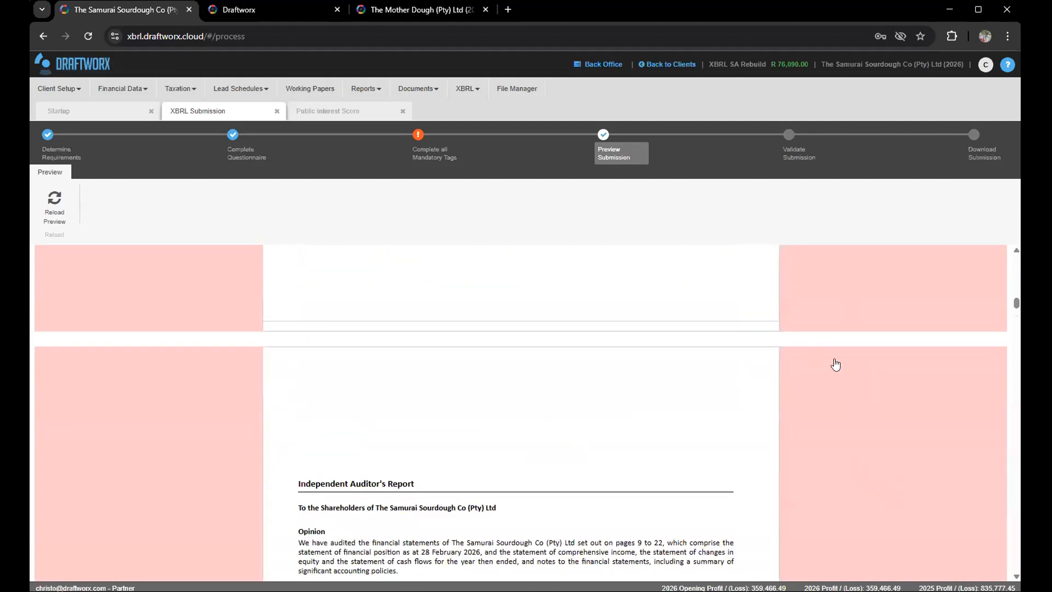
{"action": "scroll", "coordinate": [835, 364], "scroll_direction": "down", "scroll_amount": 18}
{"action": "scroll", "coordinate": [814, 392], "scroll_direction": "up", "scroll_amount": 5}
{"action": "scroll", "coordinate": [871, 394], "scroll_direction": "up", "scroll_amount": 2}
{"action": "scroll", "coordinate": [836, 345], "scroll_direction": "down", "scroll_amount": 17}
{"action": "scroll", "coordinate": [848, 409], "scroll_direction": "up", "scroll_amount": 8}
{"action": "scroll", "coordinate": [833, 408], "scroll_direction": "down", "scroll_amount": 4}
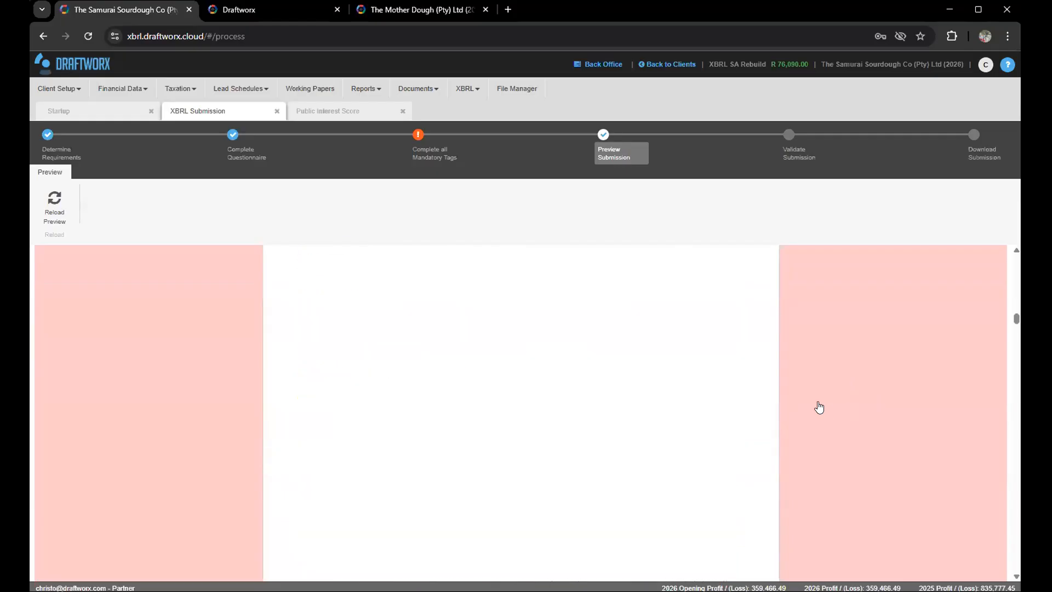
{"action": "scroll", "coordinate": [796, 396], "scroll_direction": "down", "scroll_amount": 2}
{"action": "scroll", "coordinate": [795, 397], "scroll_direction": "down", "scroll_amount": 3}
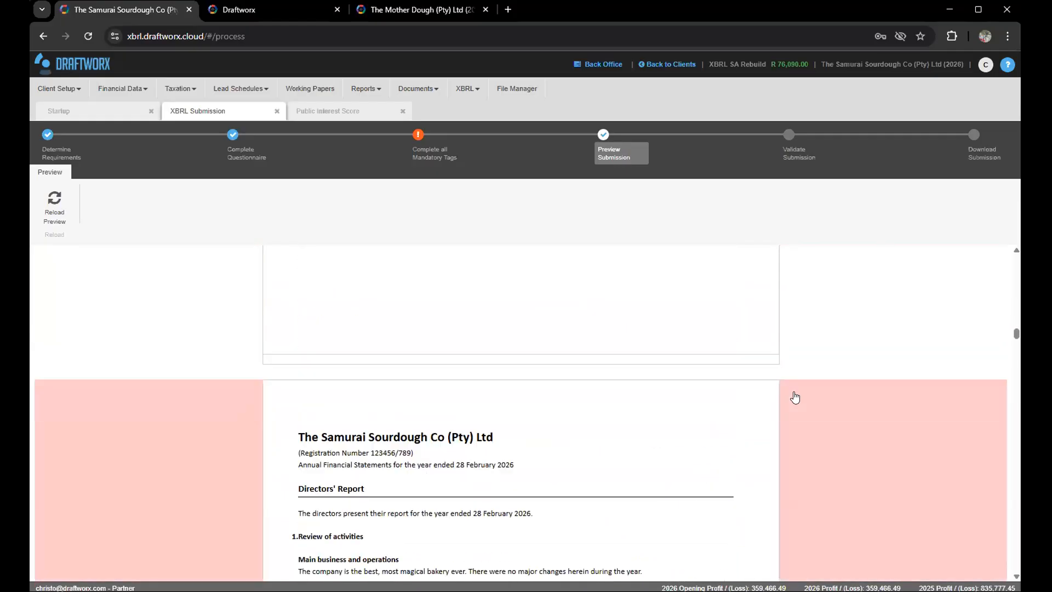
{"action": "scroll", "coordinate": [522, 336], "scroll_direction": "down", "scroll_amount": 6}
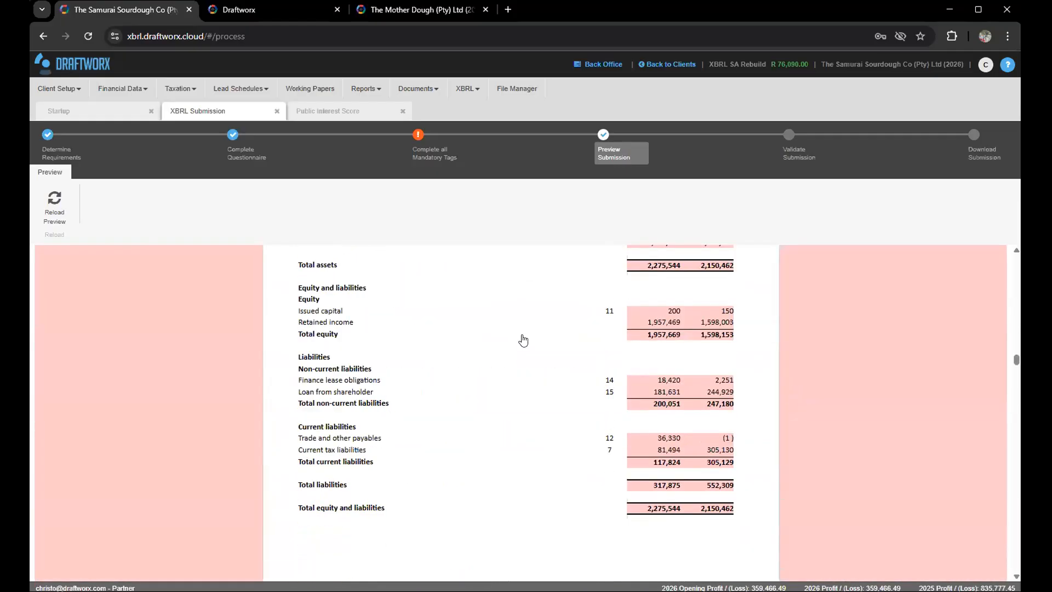
Inspect the tag details of the 2026 asset figures in the previewed Statement of Financial Position
{"action": "scroll", "coordinate": [523, 329], "scroll_direction": "up", "scroll_amount": 2}
{"action": "scroll", "coordinate": [525, 324], "scroll_direction": "up", "scroll_amount": 1}
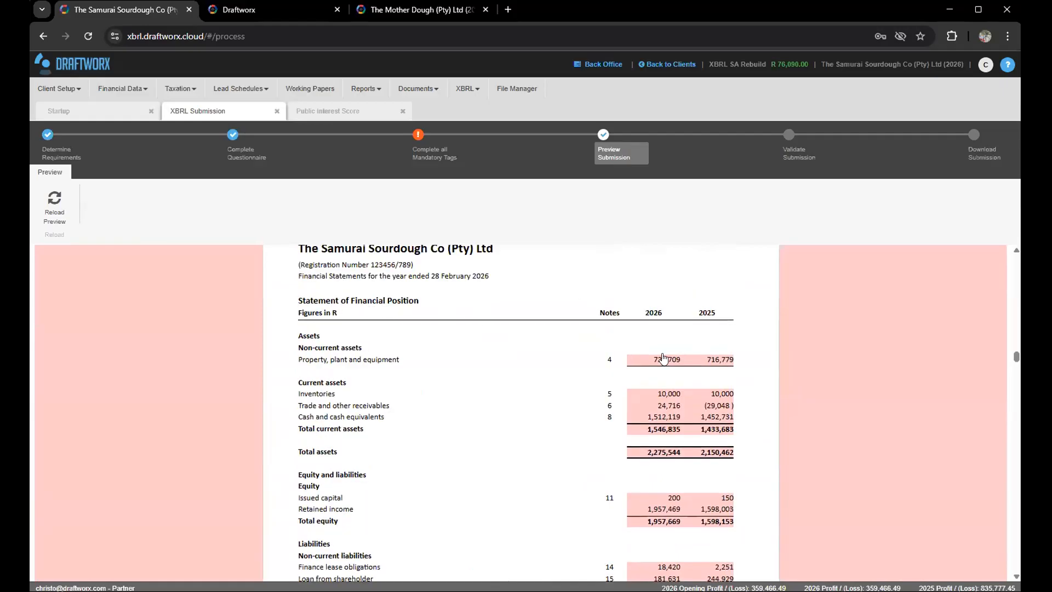
{"action": "mouse_move", "coordinate": [687, 374]}
{"action": "mouse_move", "coordinate": [659, 406]}
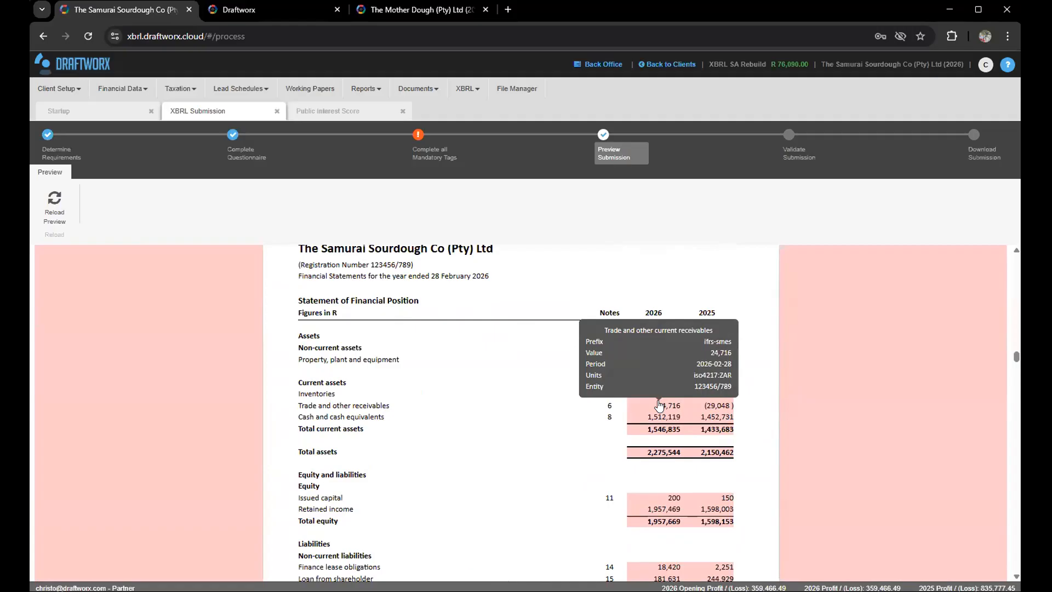
{"action": "mouse_move", "coordinate": [654, 457]}
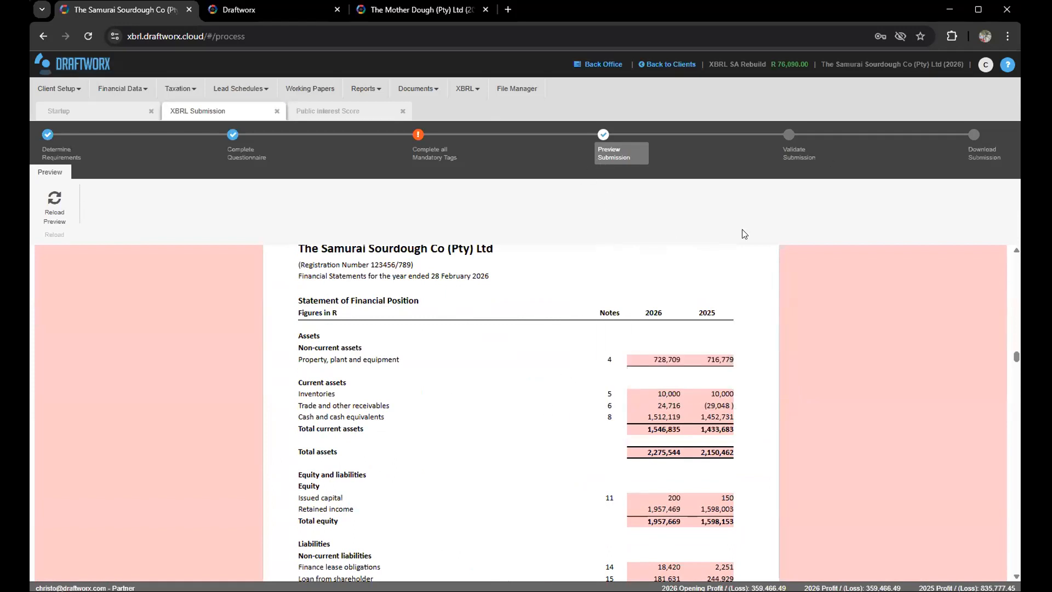
Validate the submission despite the incomplete tagging and examine the validation report's result summary and error types
{"action": "left_click", "coordinate": [796, 155]}
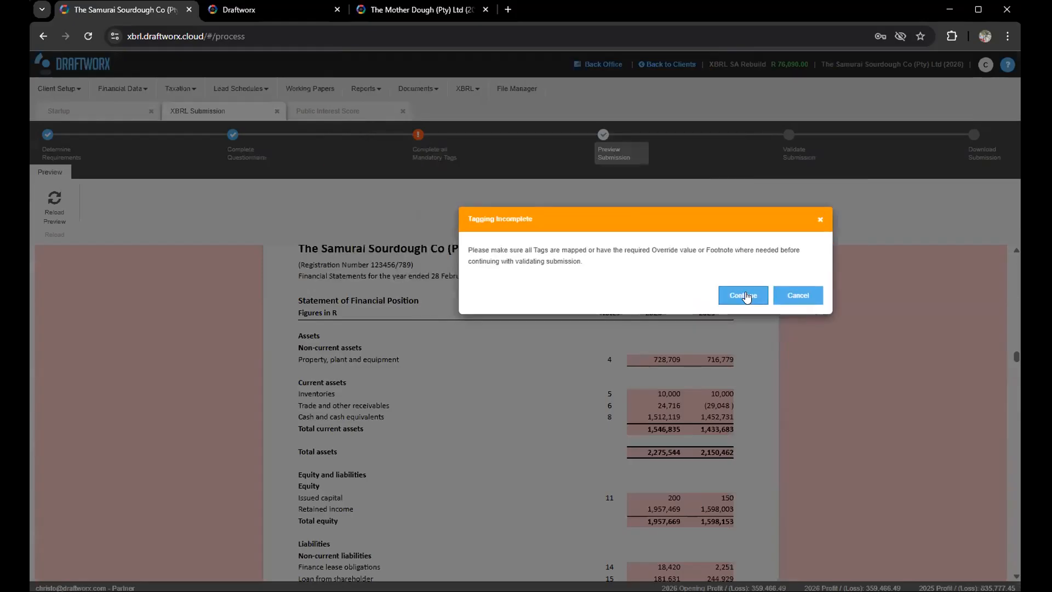
{"action": "left_click", "coordinate": [743, 295]}
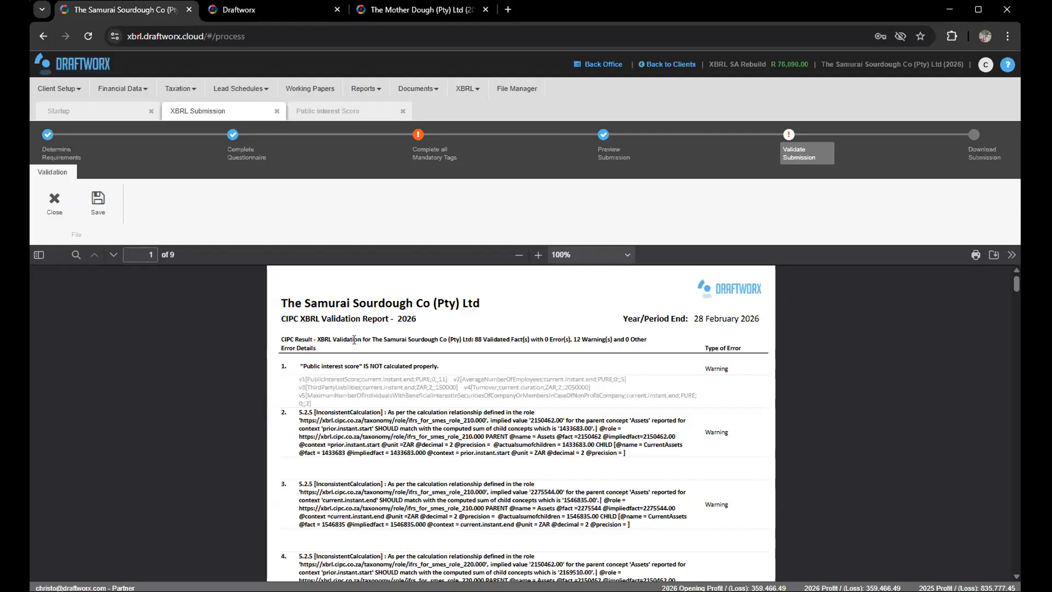
{"action": "scroll", "coordinate": [660, 361], "scroll_direction": "down", "scroll_amount": 5}
{"action": "scroll", "coordinate": [660, 361], "scroll_direction": "up", "scroll_amount": 5}
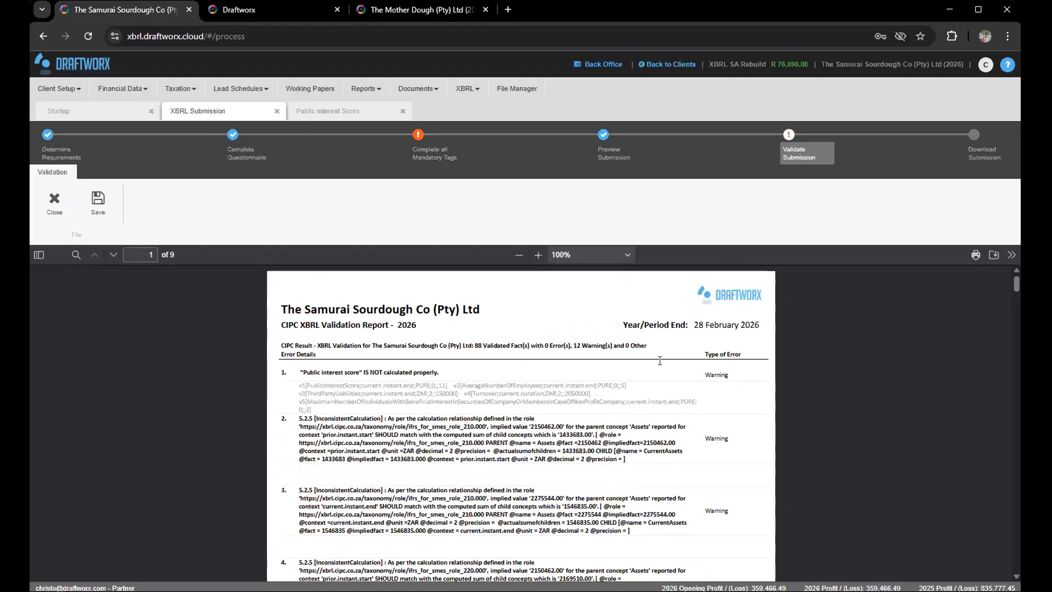
{"action": "left_click_drag", "start_coordinate": [650, 346], "coordinate": [615, 436]}
{"action": "double_click", "coordinate": [712, 352]}
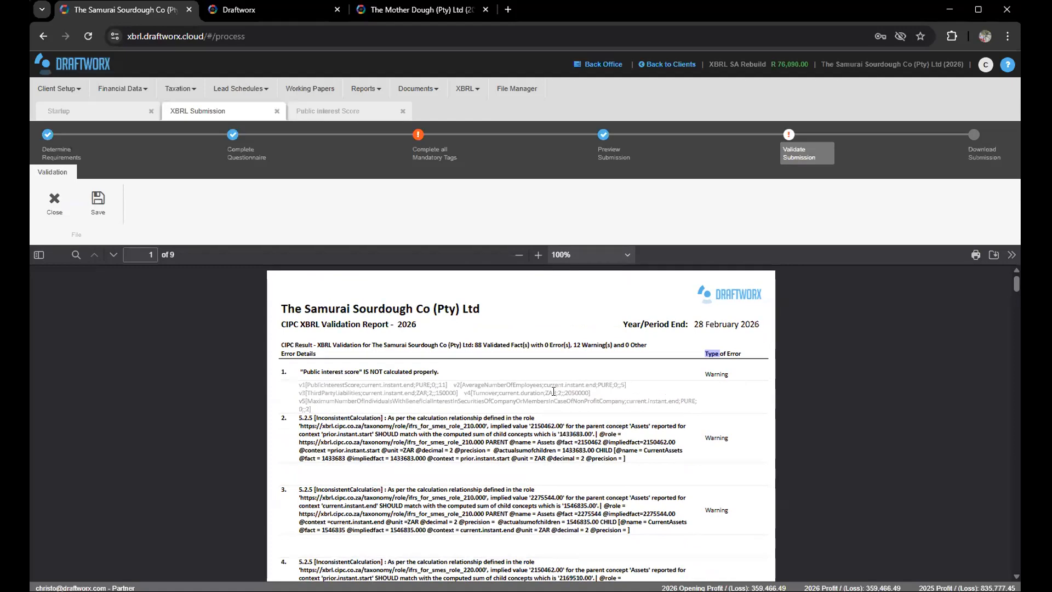
Read through the warnings on the opening pages of the CIPC XBRL Validation Report, including the inconsistent calculations for Assets
{"action": "scroll", "coordinate": [554, 389], "scroll_direction": "down", "scroll_amount": 3}
{"action": "scroll", "coordinate": [553, 391], "scroll_direction": "down", "scroll_amount": 8}
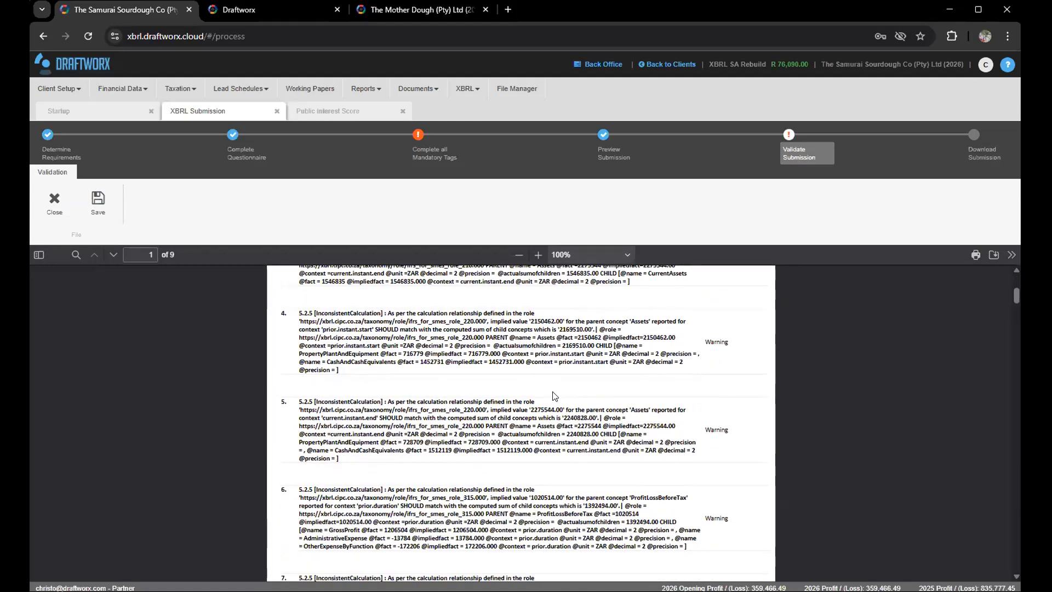
{"action": "scroll", "coordinate": [549, 402], "scroll_direction": "down", "scroll_amount": 2}
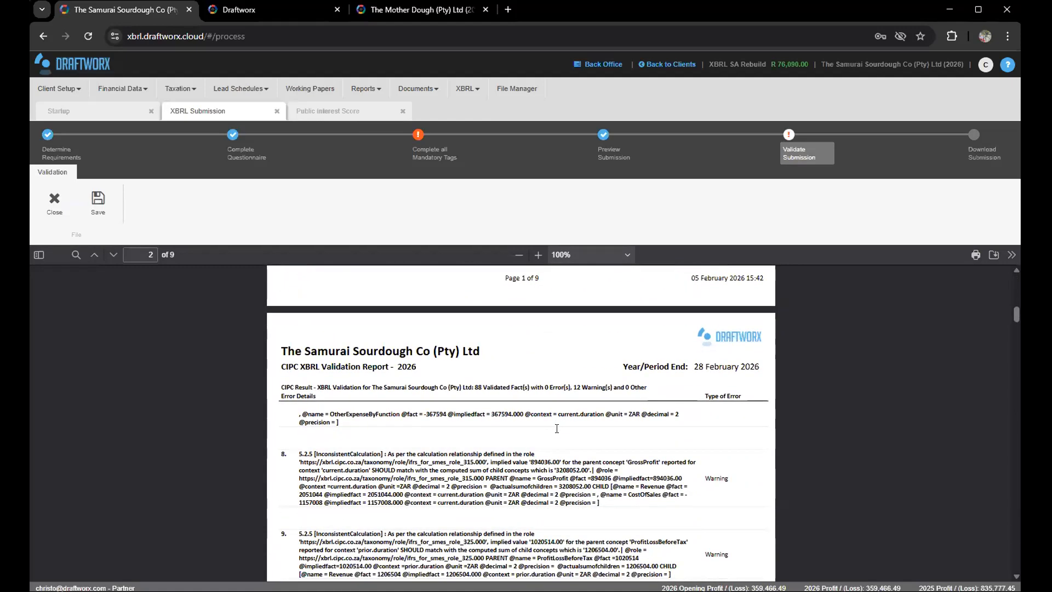
{"action": "scroll", "coordinate": [558, 434], "scroll_direction": "down", "scroll_amount": 2}
{"action": "scroll", "coordinate": [558, 455], "scroll_direction": "down", "scroll_amount": 3}
{"action": "scroll", "coordinate": [602, 479], "scroll_direction": "up", "scroll_amount": 4}
{"action": "scroll", "coordinate": [618, 478], "scroll_direction": "up", "scroll_amount": 6}
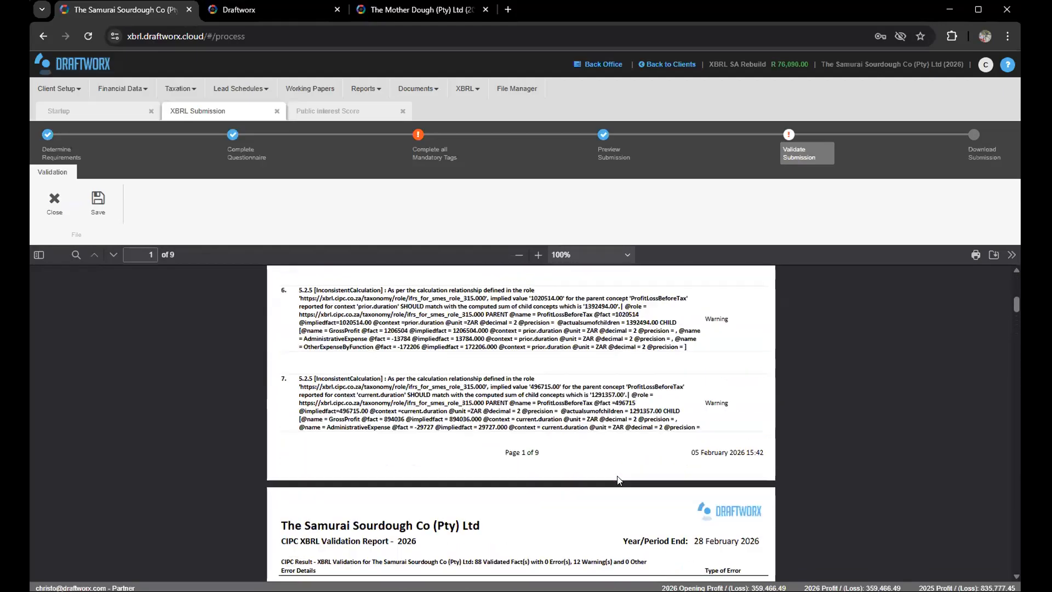
{"action": "scroll", "coordinate": [591, 499], "scroll_direction": "up", "scroll_amount": 3}
{"action": "scroll", "coordinate": [537, 490], "scroll_direction": "up", "scroll_amount": 5}
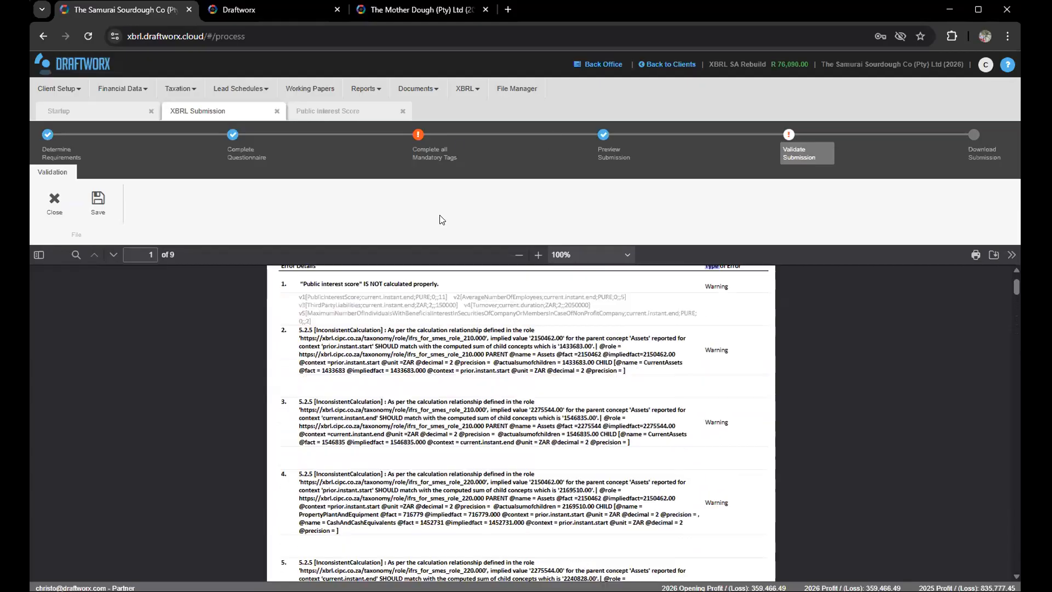
{"action": "scroll", "coordinate": [532, 418], "scroll_direction": "down", "scroll_amount": 5}
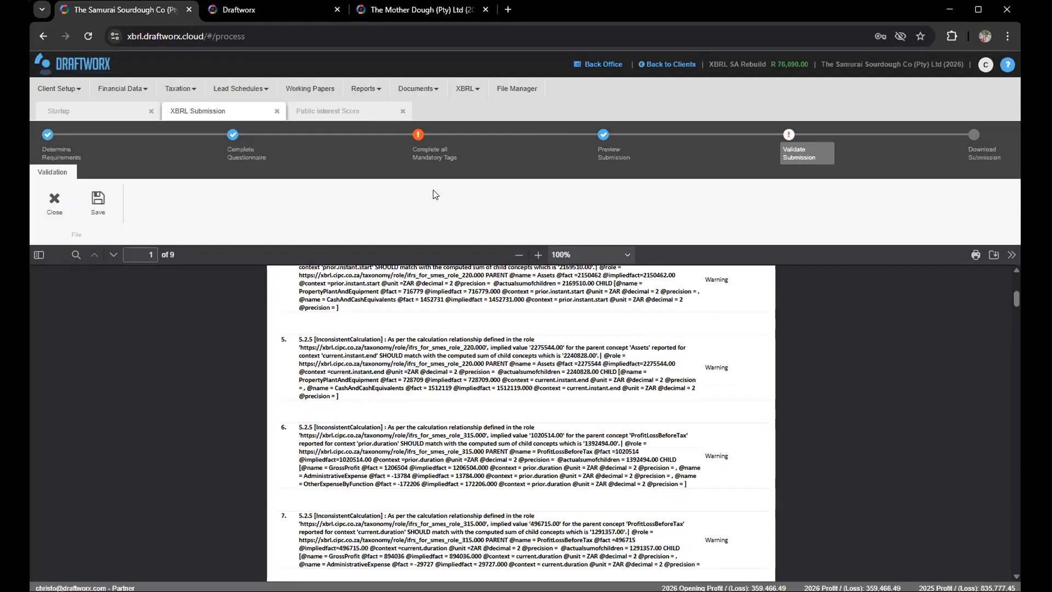
{"action": "left_click_drag", "start_coordinate": [495, 355], "coordinate": [588, 420]}
{"action": "scroll", "coordinate": [581, 417], "scroll_direction": "down", "scroll_amount": 2}
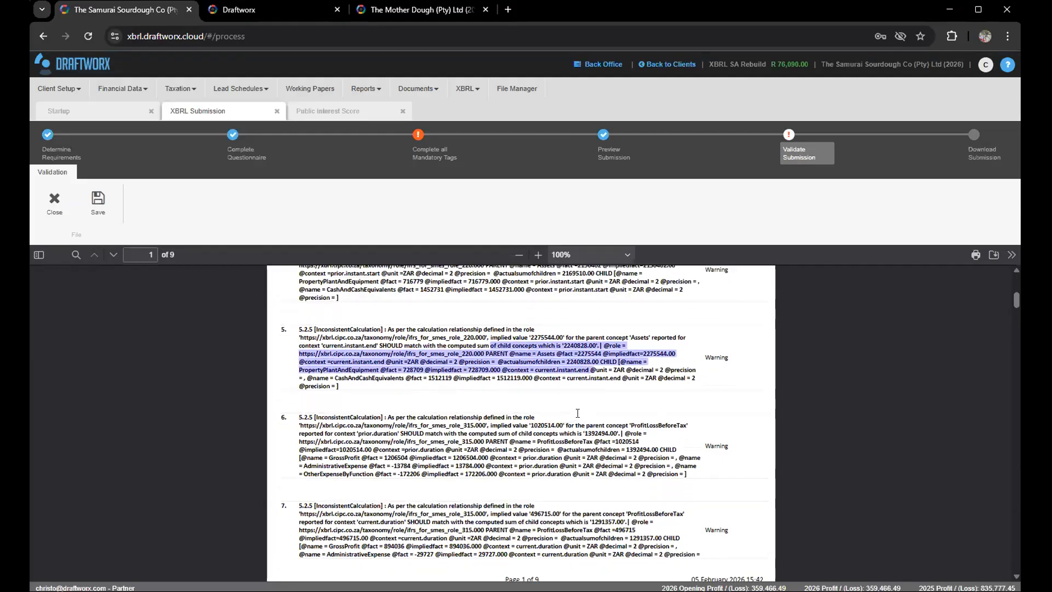
{"action": "scroll", "coordinate": [576, 415], "scroll_direction": "down", "scroll_amount": 2}
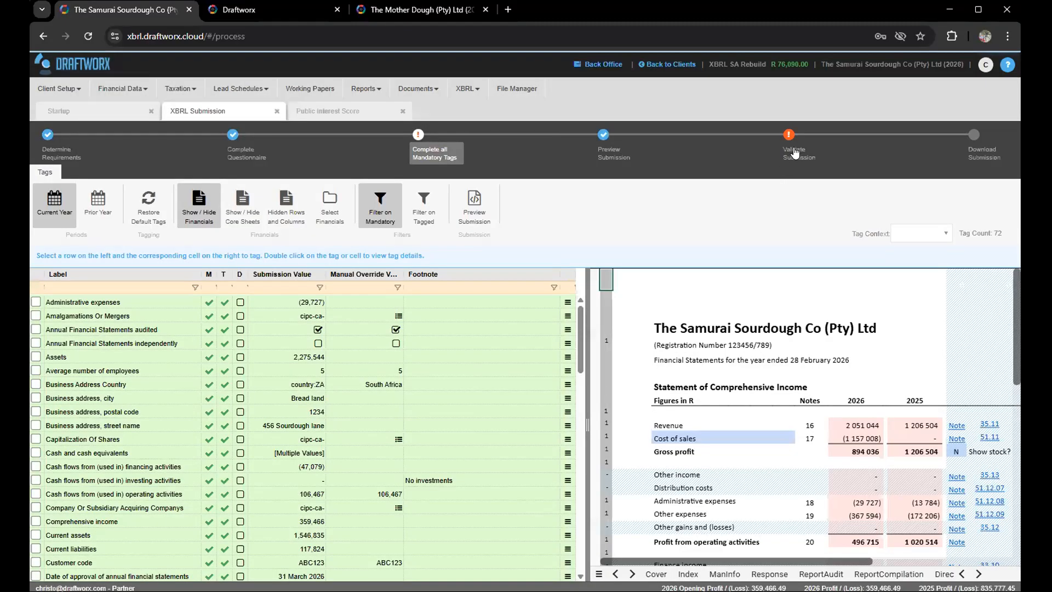
Validate the submission again from the mandatory tags stage, continuing despite incomplete tagging, and review the calculation warnings in the new report
{"action": "left_click", "coordinate": [795, 151]}
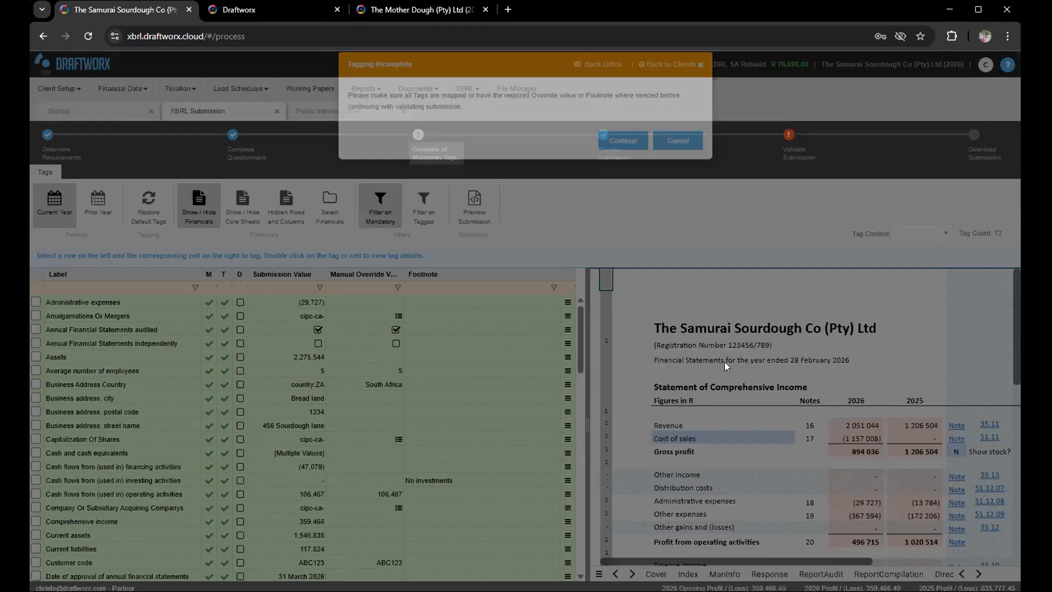
{"action": "key", "text": "Return"}
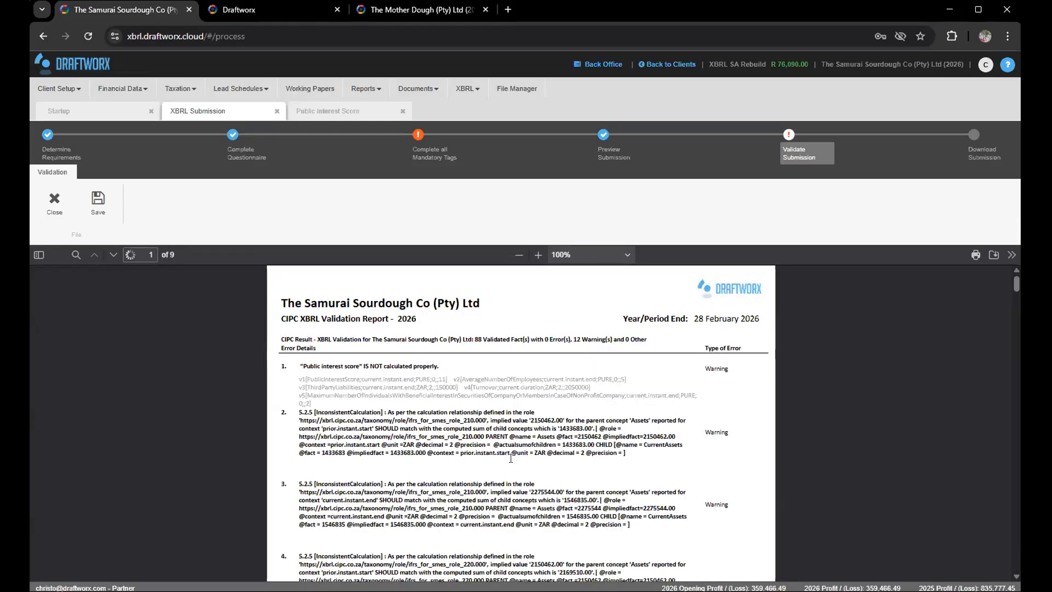
{"action": "scroll", "coordinate": [510, 455], "scroll_direction": "down", "scroll_amount": 3}
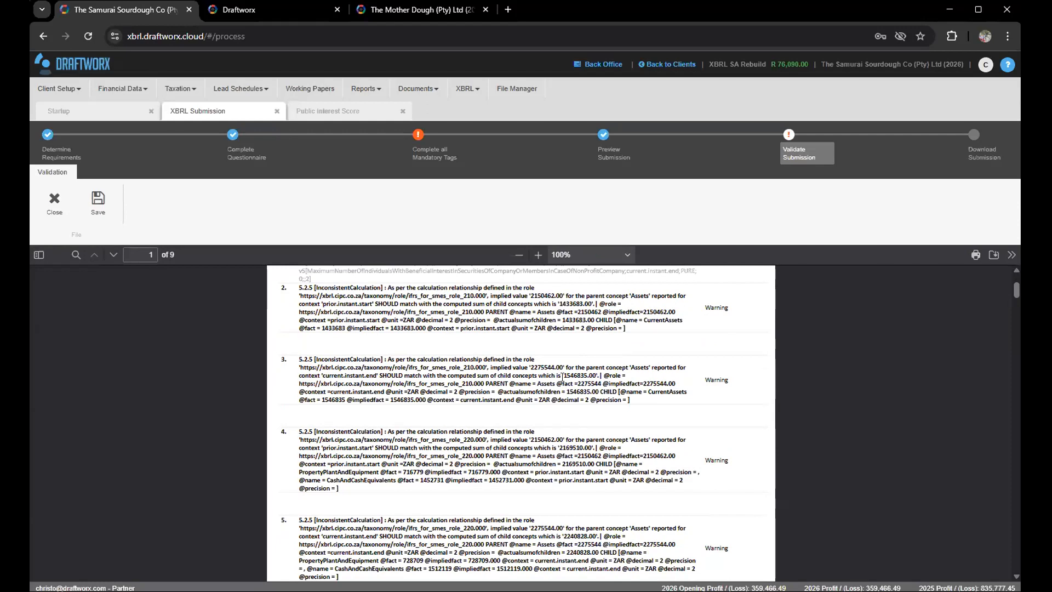
{"action": "scroll", "coordinate": [563, 377], "scroll_direction": "down", "scroll_amount": 4}
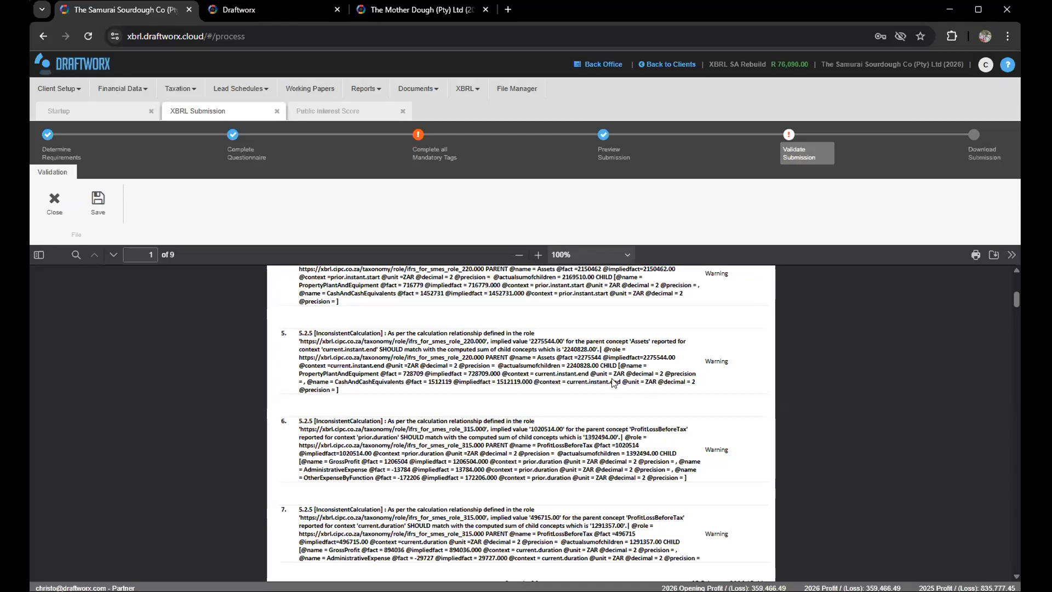
{"action": "scroll", "coordinate": [612, 382], "scroll_direction": "up", "scroll_amount": 5}
{"action": "scroll", "coordinate": [609, 378], "scroll_direction": "down", "scroll_amount": 1}
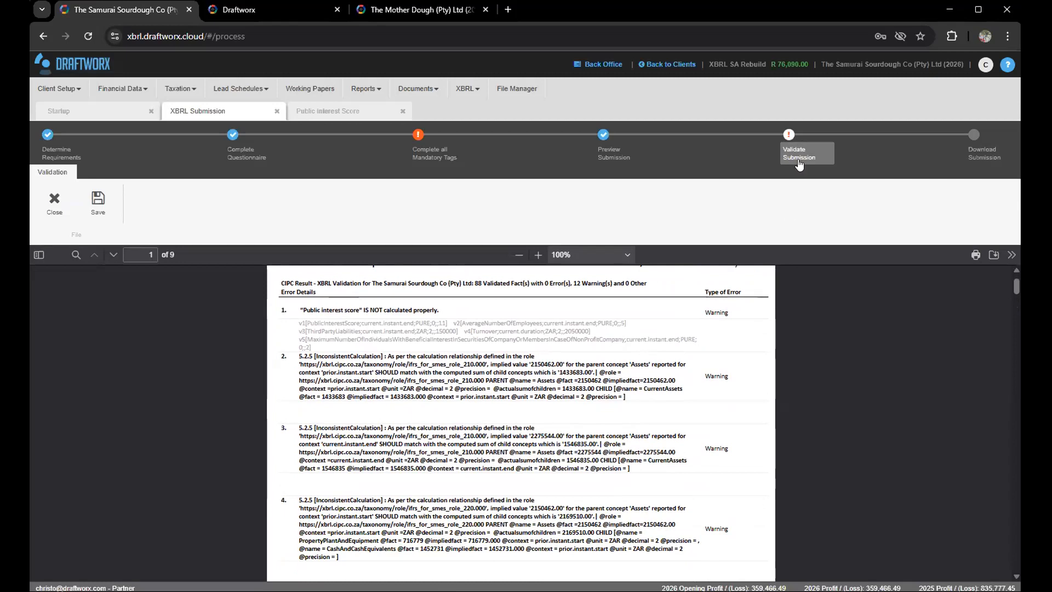
Download the completed XBRL submission and check for its file in the browser's recent download history
{"action": "left_click", "coordinate": [970, 160]}
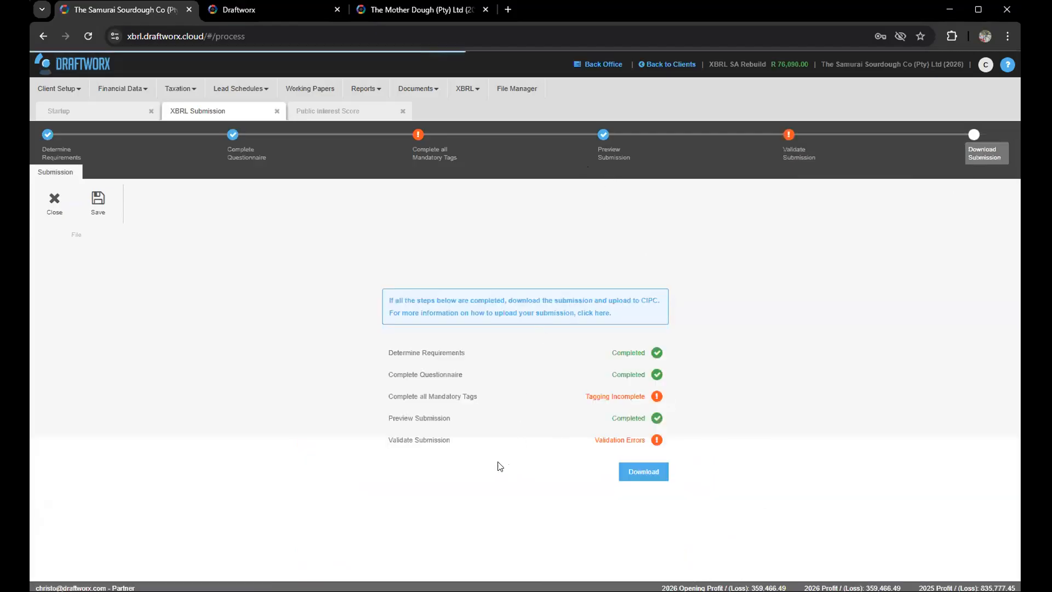
{"action": "left_click", "coordinate": [638, 471]}
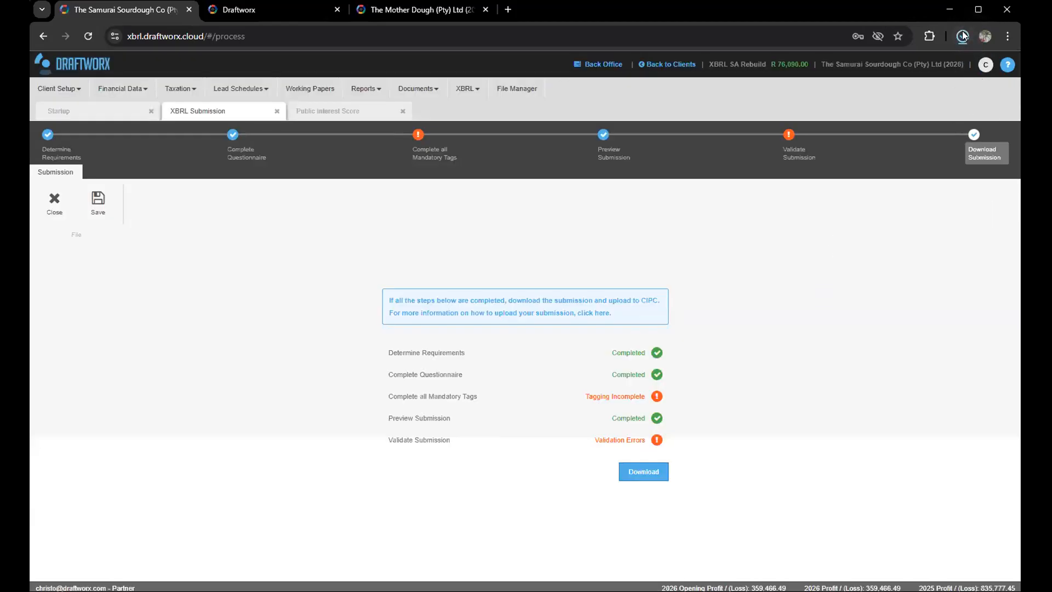
{"action": "left_click", "coordinate": [963, 36]}
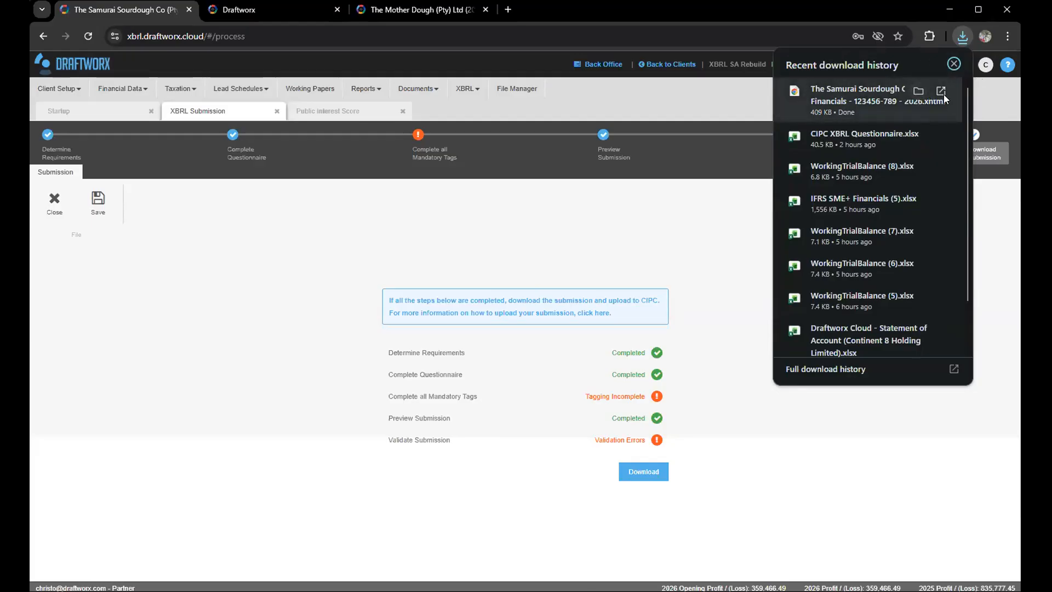
{"action": "left_click", "coordinate": [734, 197]}
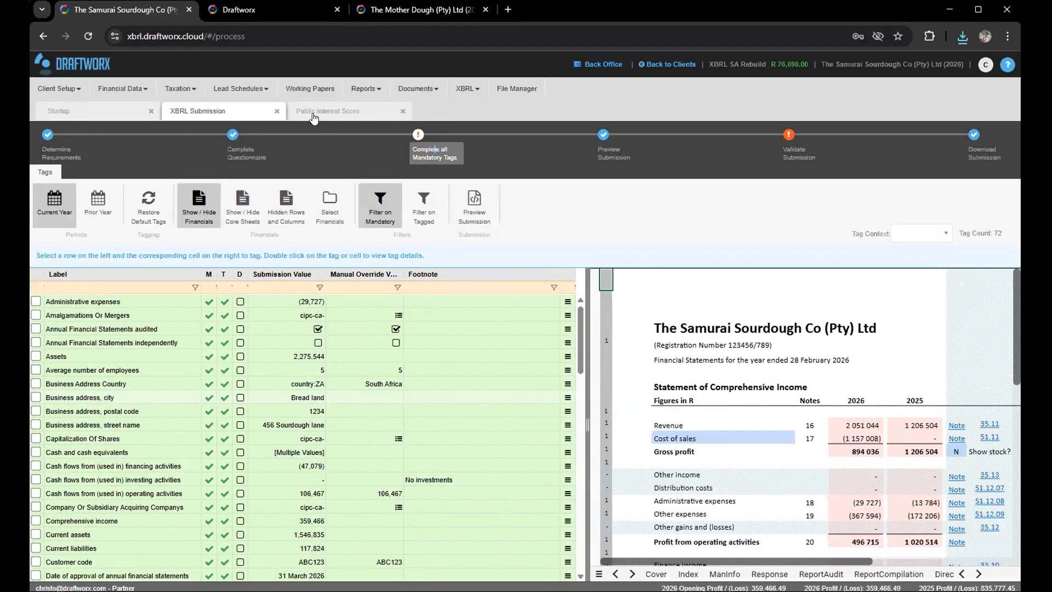
Close the Public Interest Score page, keeping the XBRL Submission open on its mandatory tags
{"action": "left_click", "coordinate": [402, 112]}
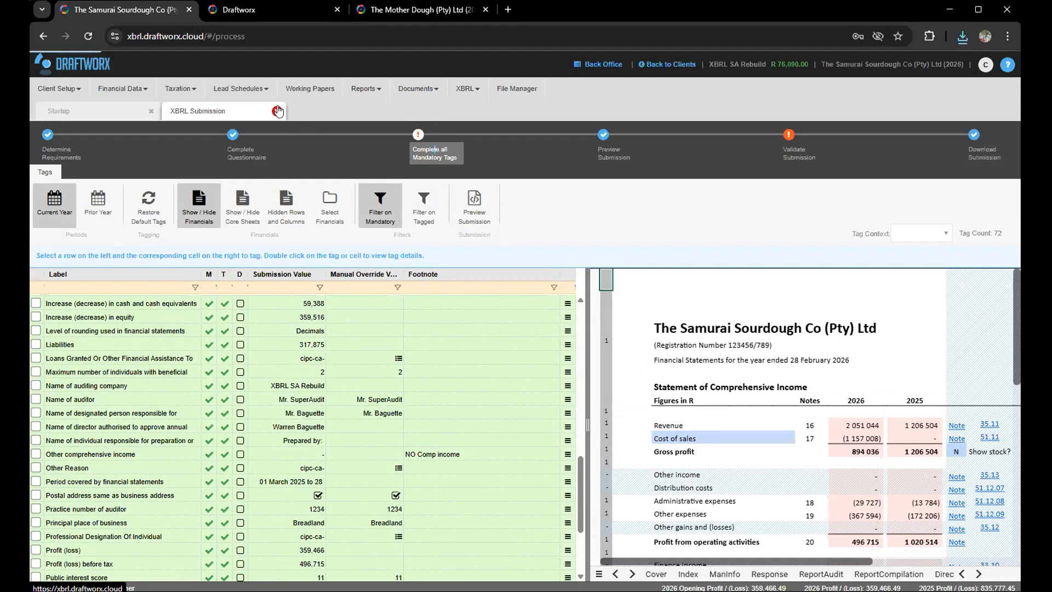